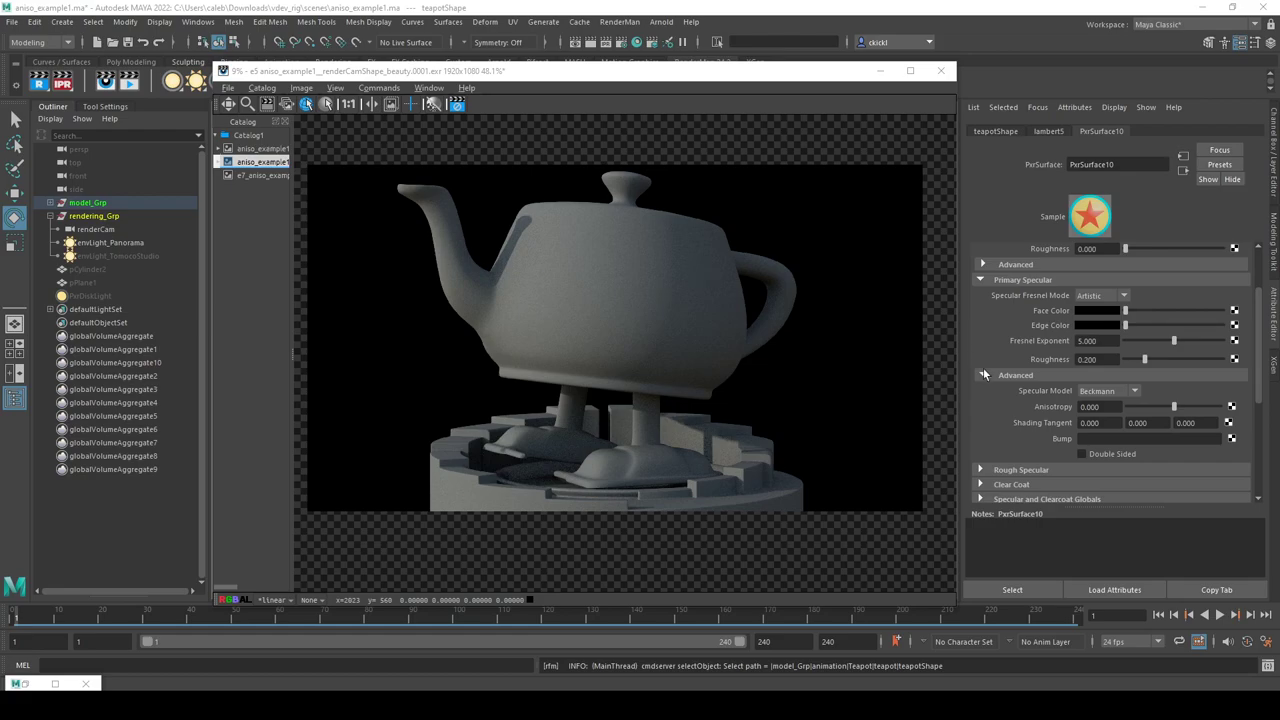
Set the teapot material's diffuse color to black and raise its primary specular face and edge colors to light grey.
scroll(1005, 372, up, 2)
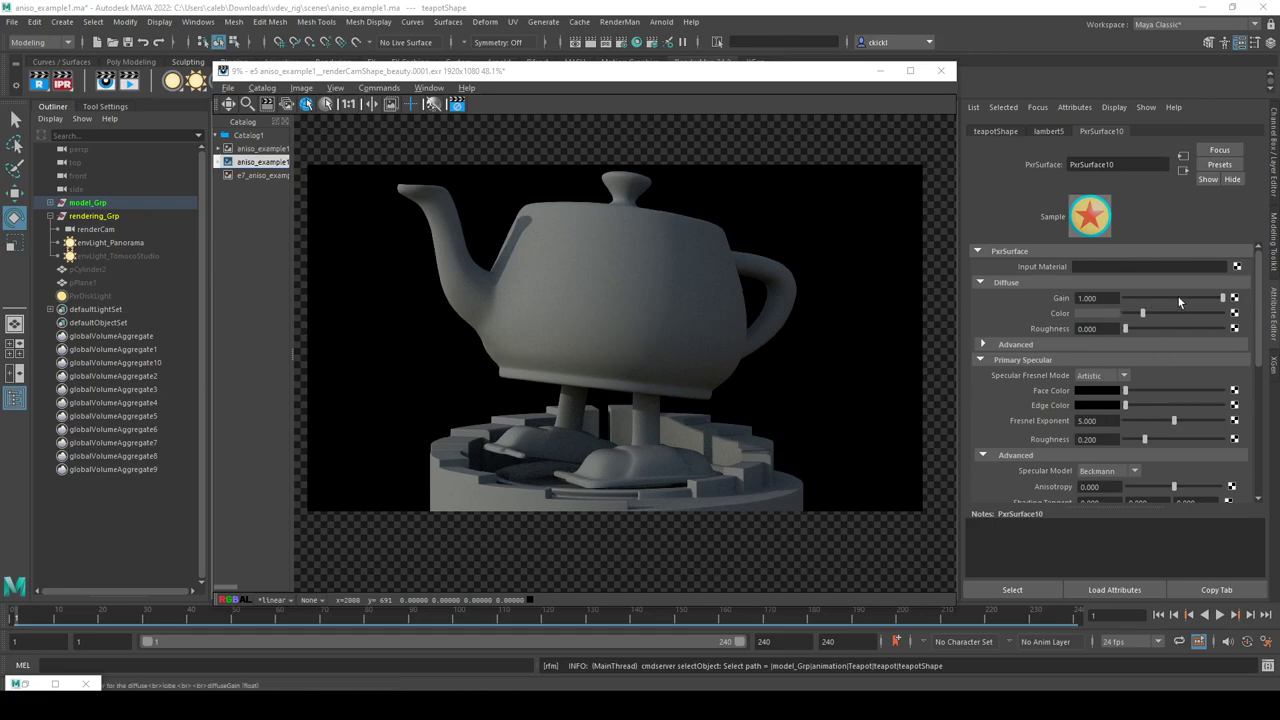
drag(1142, 313, 1100, 314)
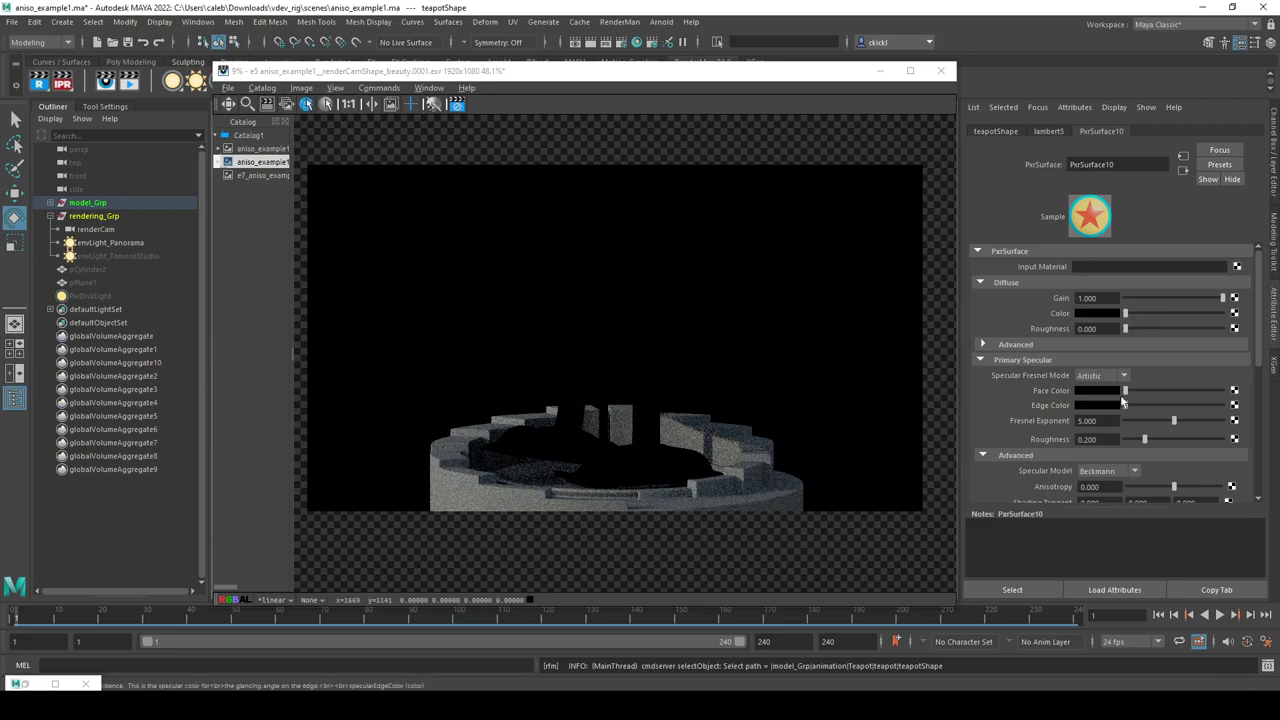
drag(1125, 390, 1212, 391)
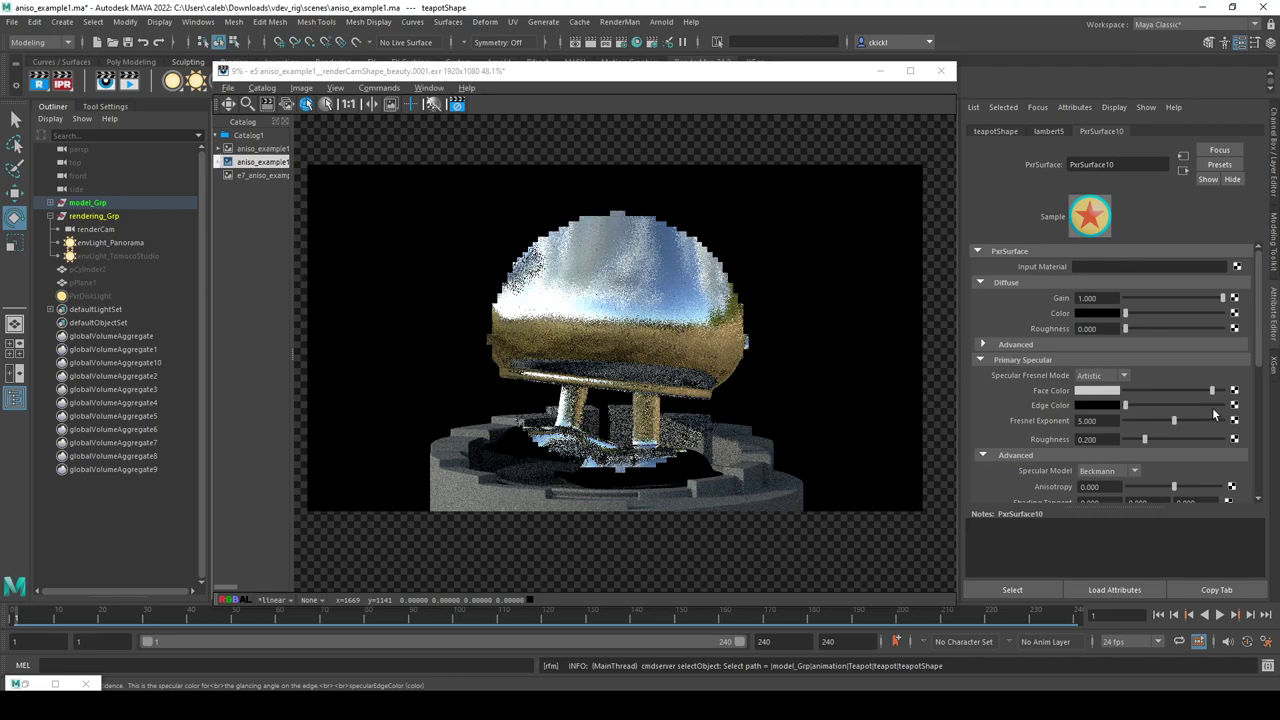
drag(1125, 405, 1222, 405)
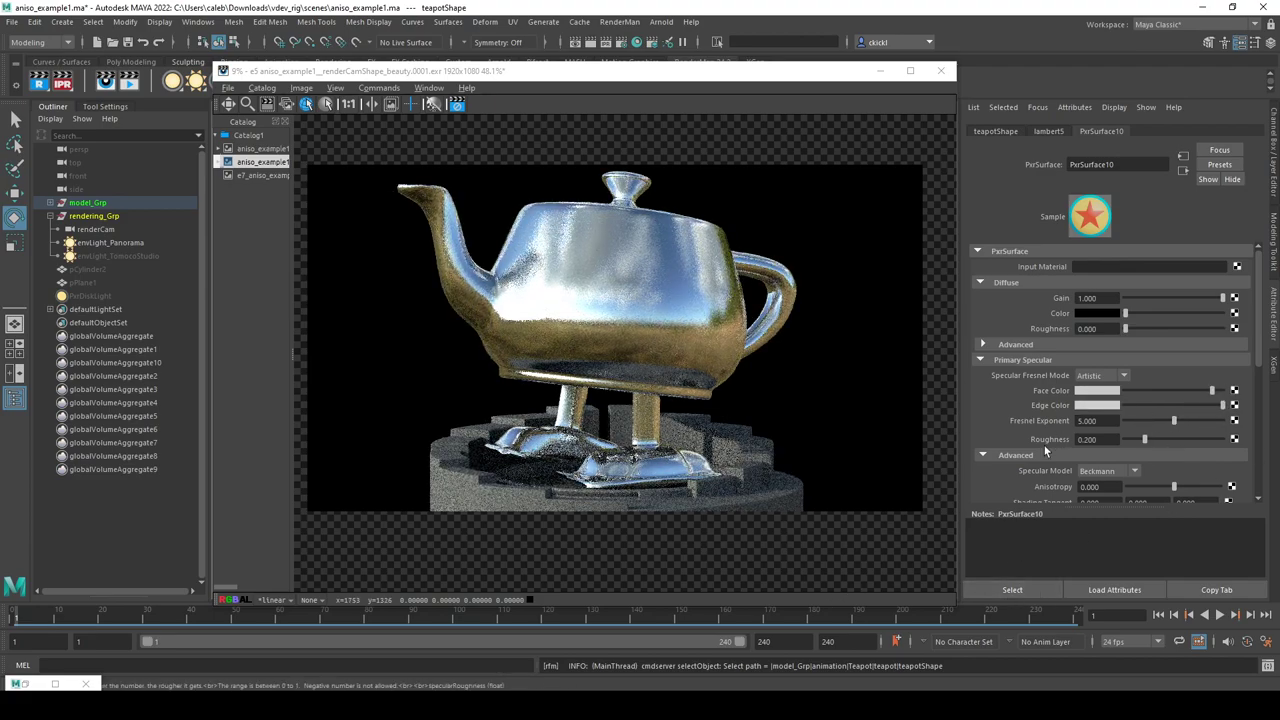
Lower the primary specular roughness of the teapot material to 0.028.
scroll(1050, 430, down, 1)
drag(1144, 399, 1128, 399)
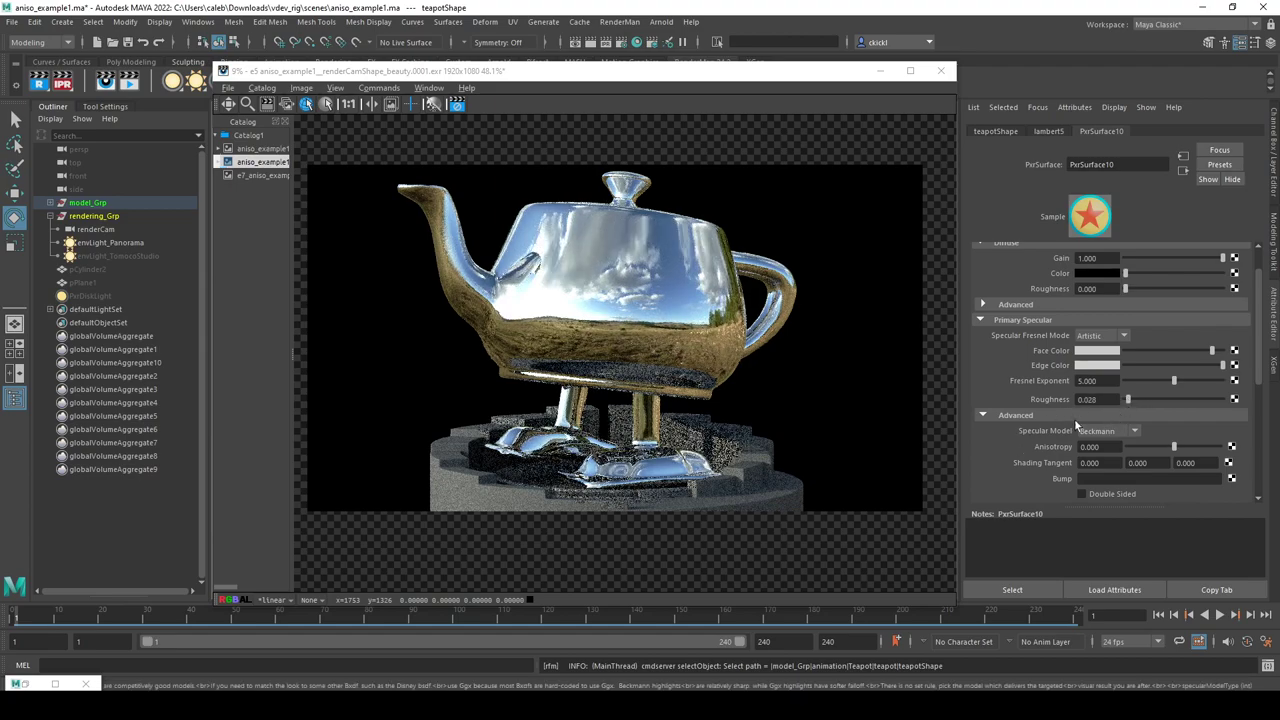
click(1090, 430)
click(1090, 430)
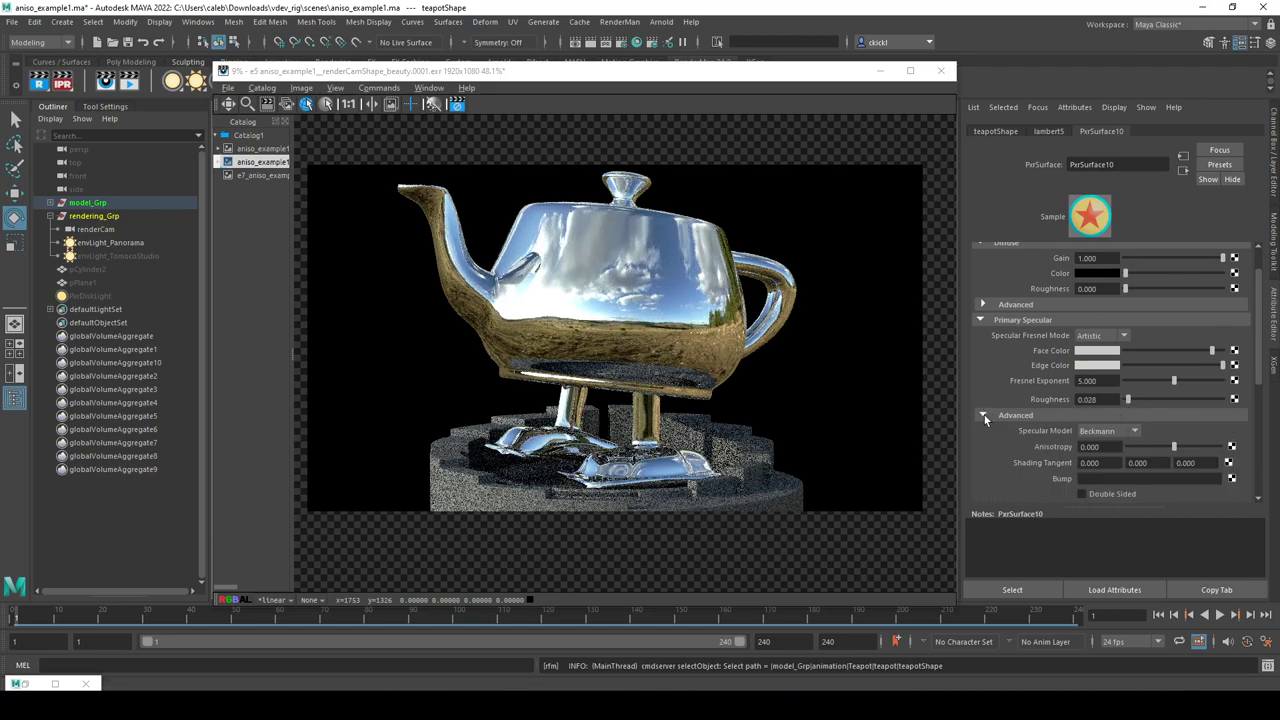
Try the Physical specular Fresnel mode on the teapot material and return it to Artistic.
click(1100, 335)
click(1090, 363)
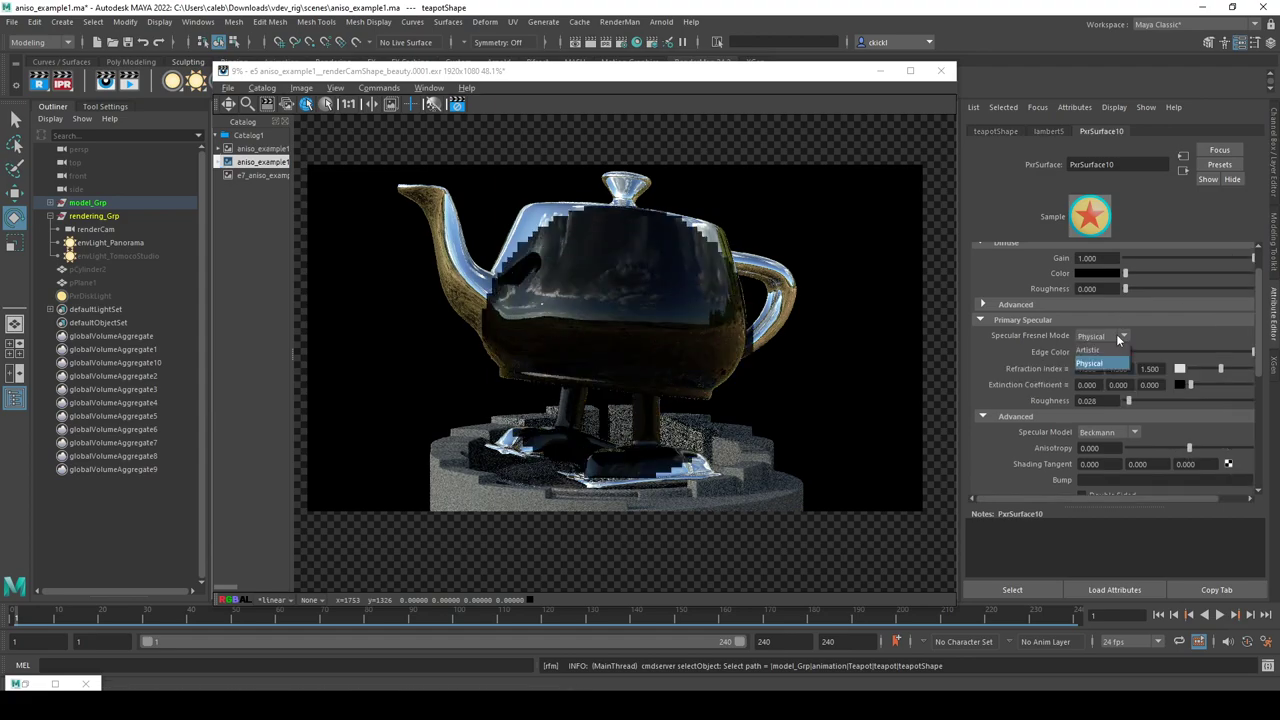
click(1088, 350)
click(984, 416)
click(984, 416)
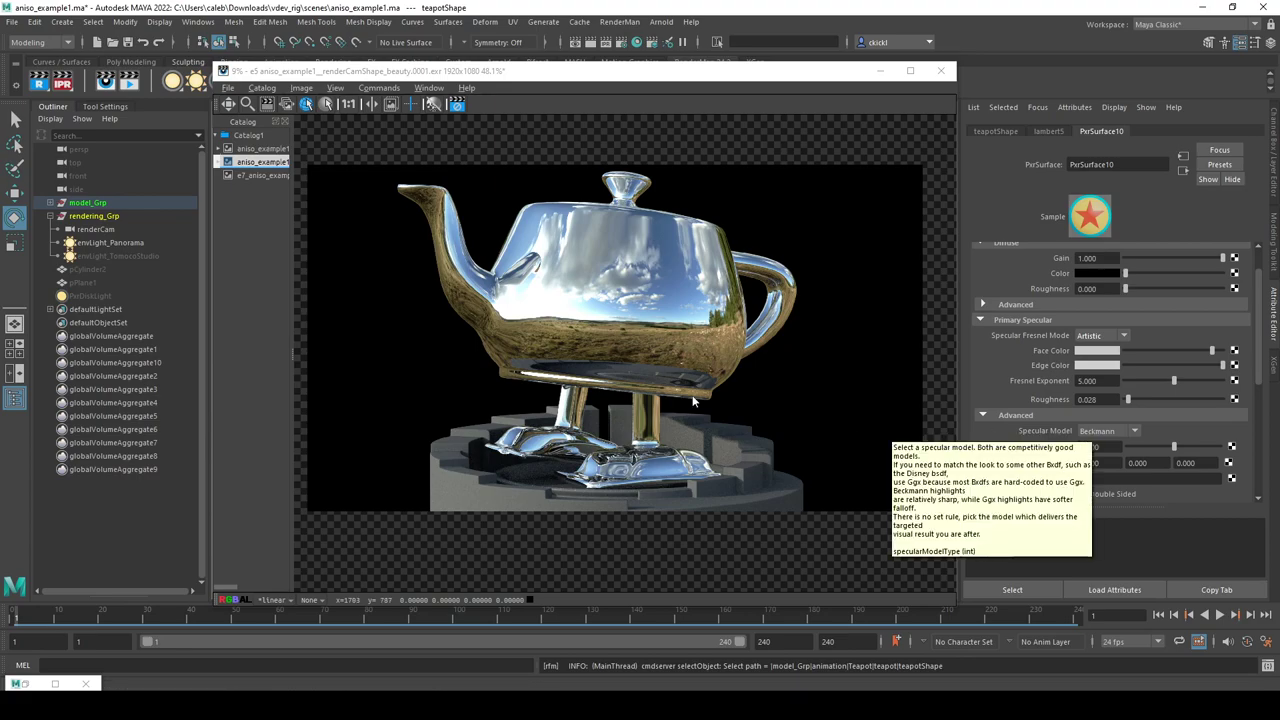
Replace the old snapshot in the render catalog with a snapshot of the current Beckmann render.
click(262, 176)
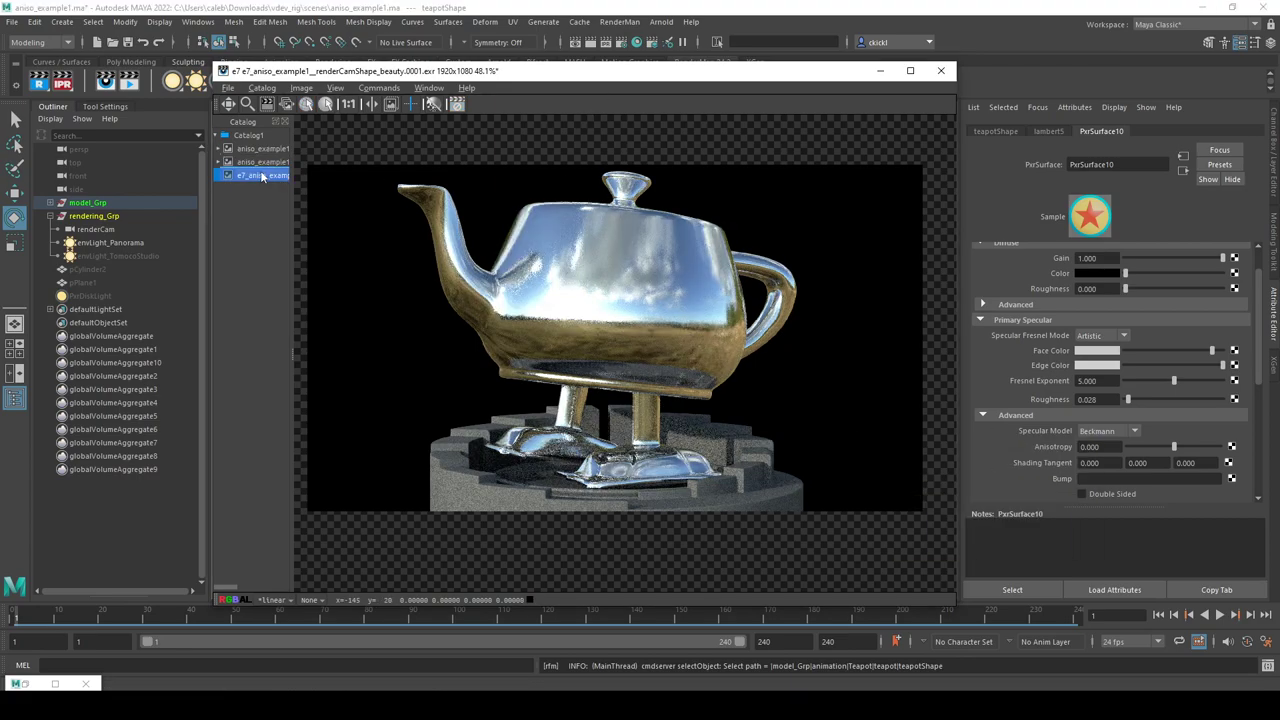
click(266, 162)
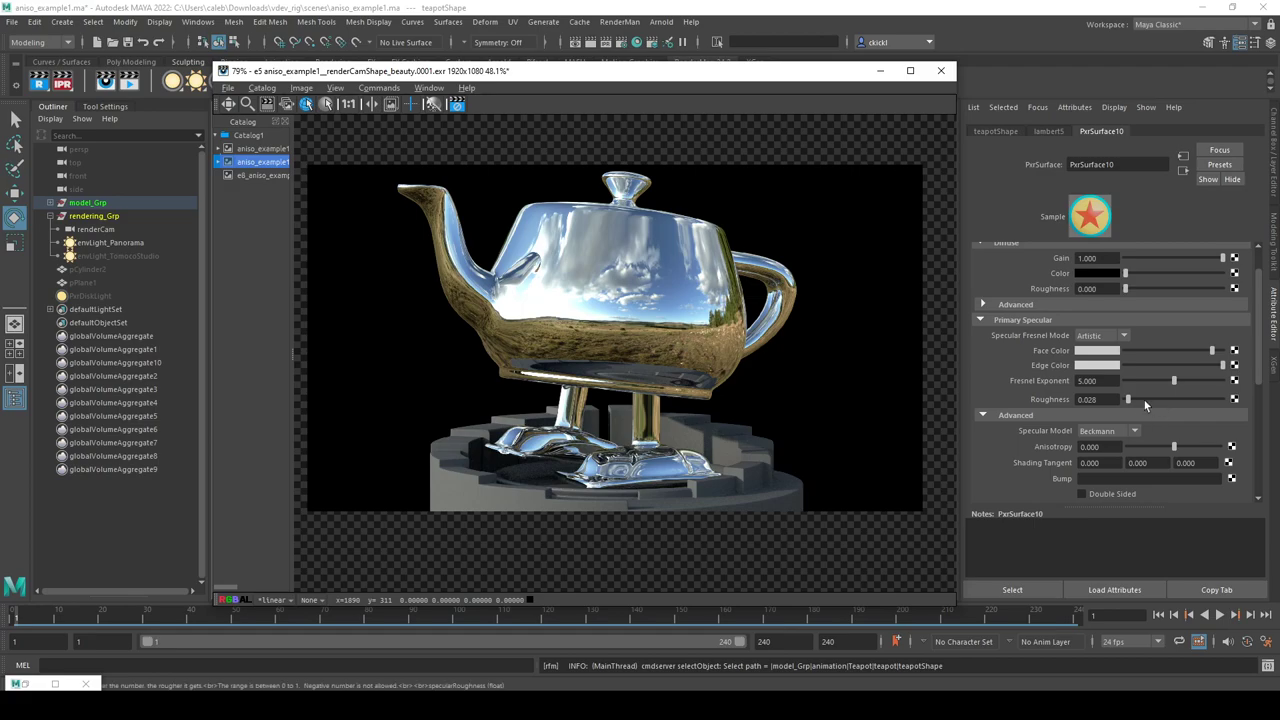
right_click(596, 301)
mouse_move(632, 360)
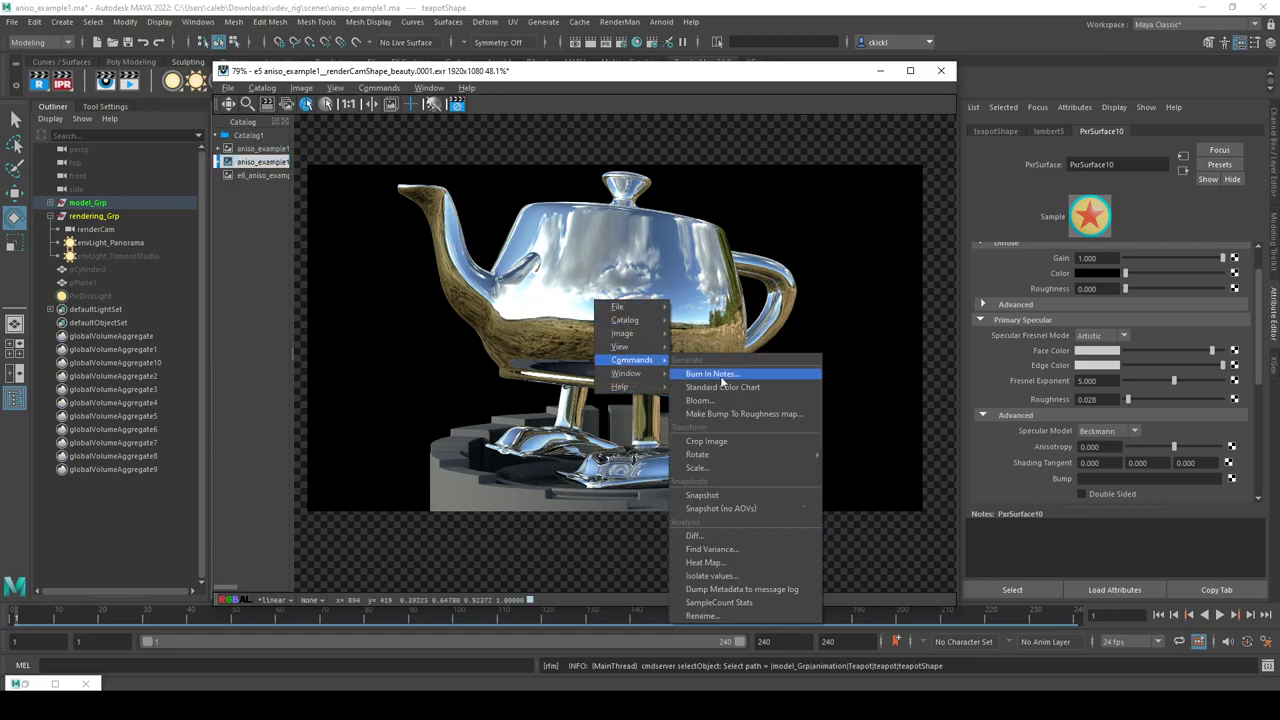
click(760, 90)
Set the primary specular model to Ggx and compare the live render with the Beckmann snapshot.
click(1124, 430)
click(1106, 458)
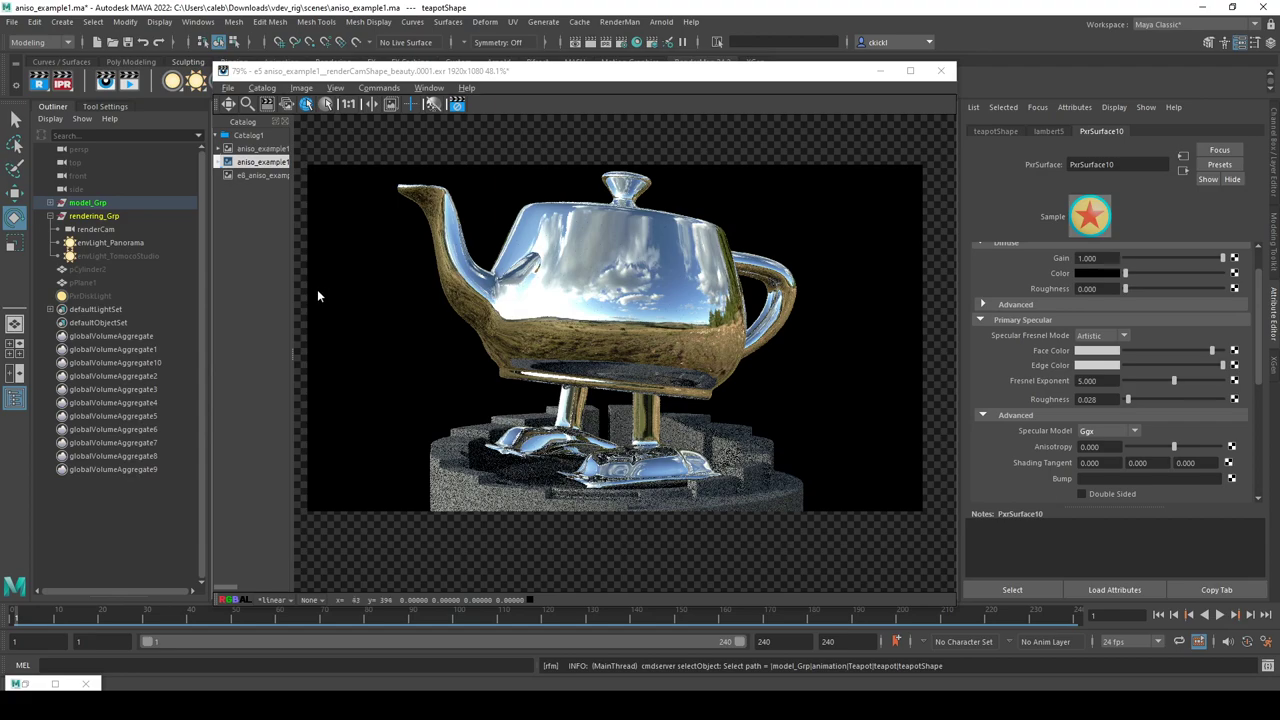
click(261, 175)
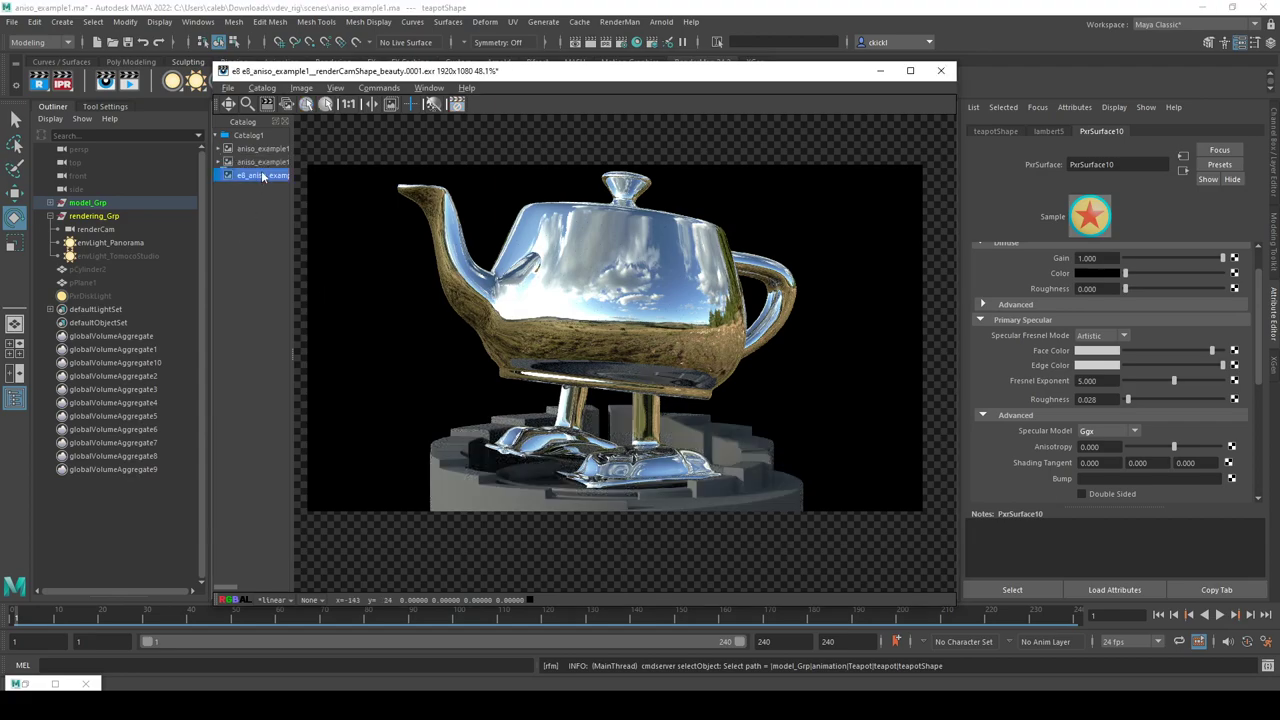
click(262, 161)
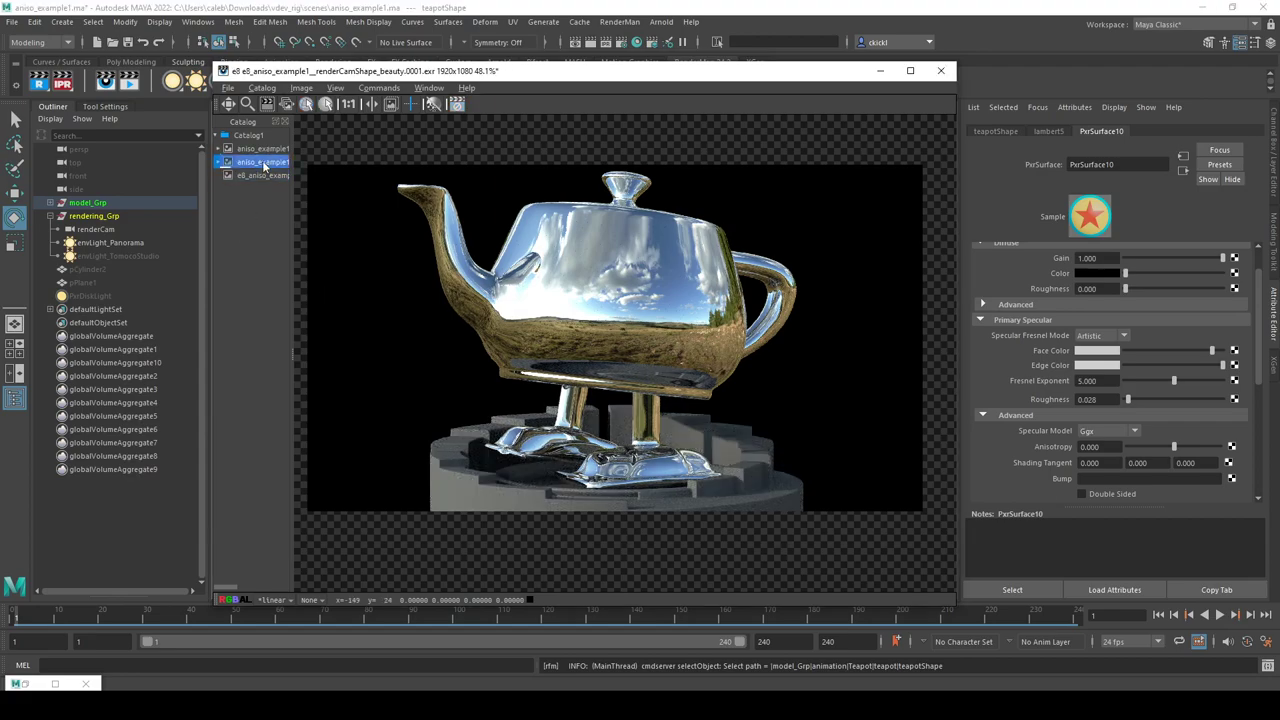
Raise the primary specular roughness to 0.090 and replace the old catalog snapshot with one of the Ggx render.
drag(1132, 400, 1135, 398)
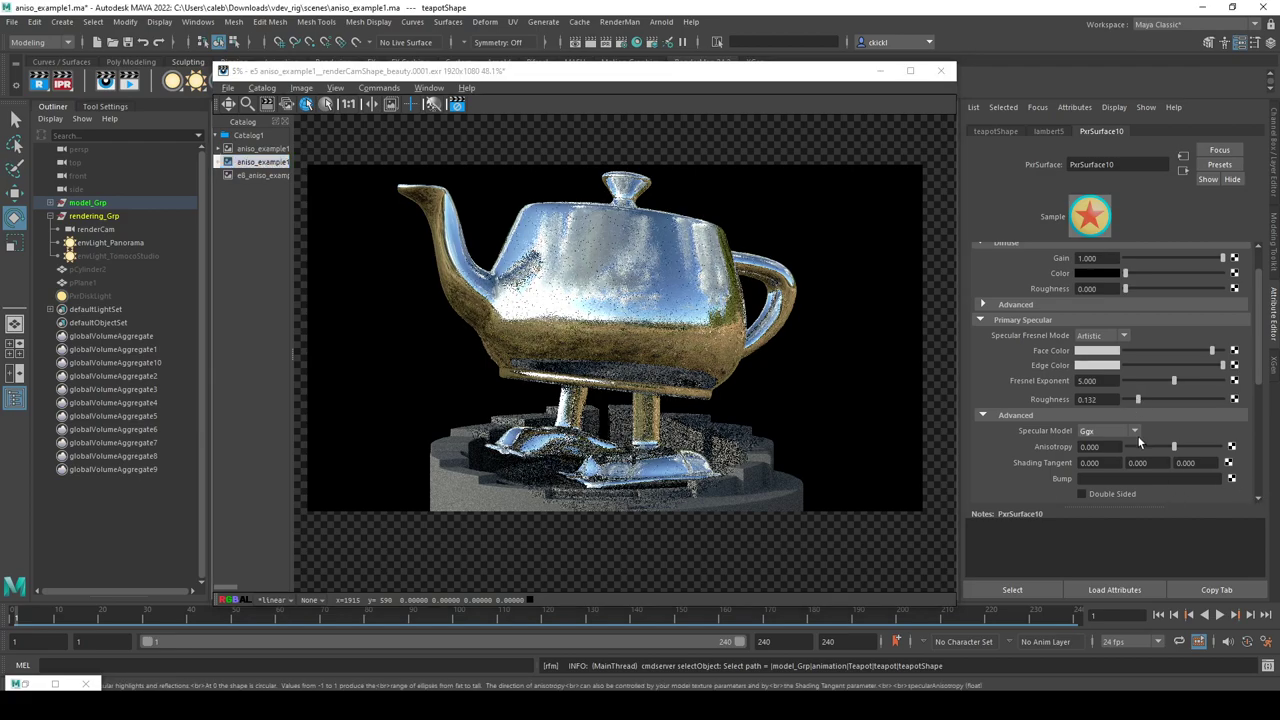
click(265, 176)
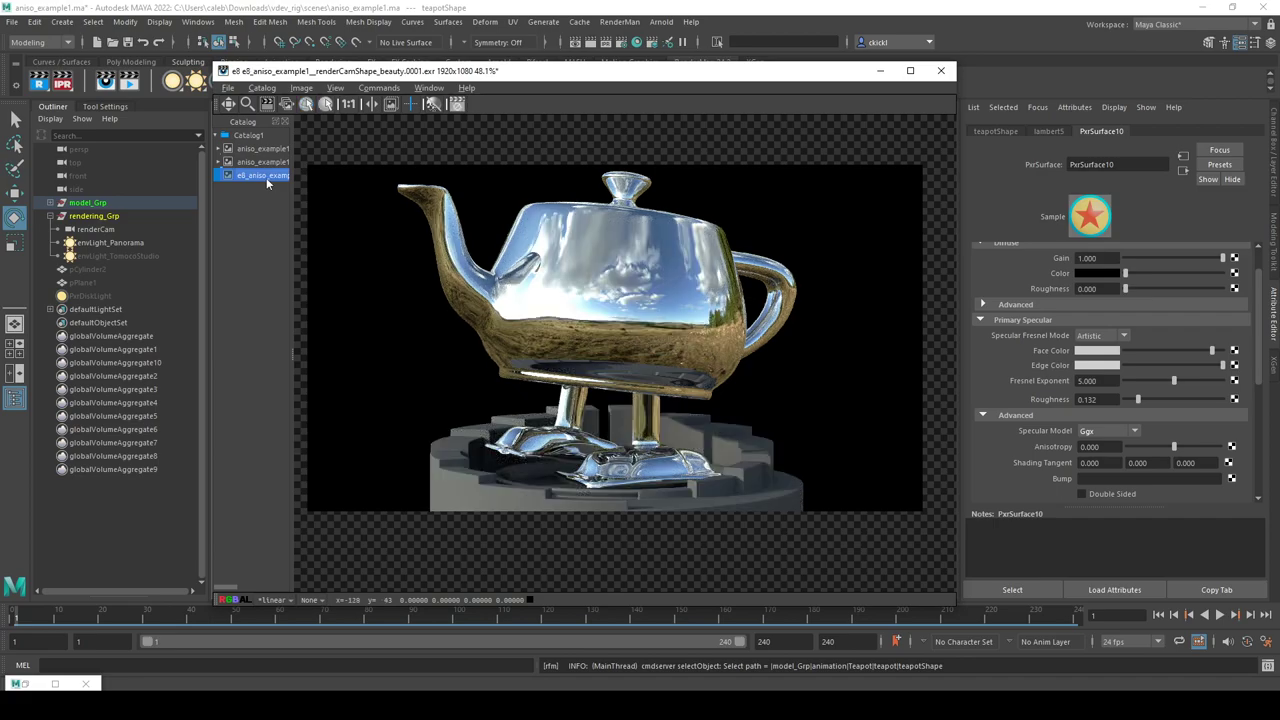
key(Delete)
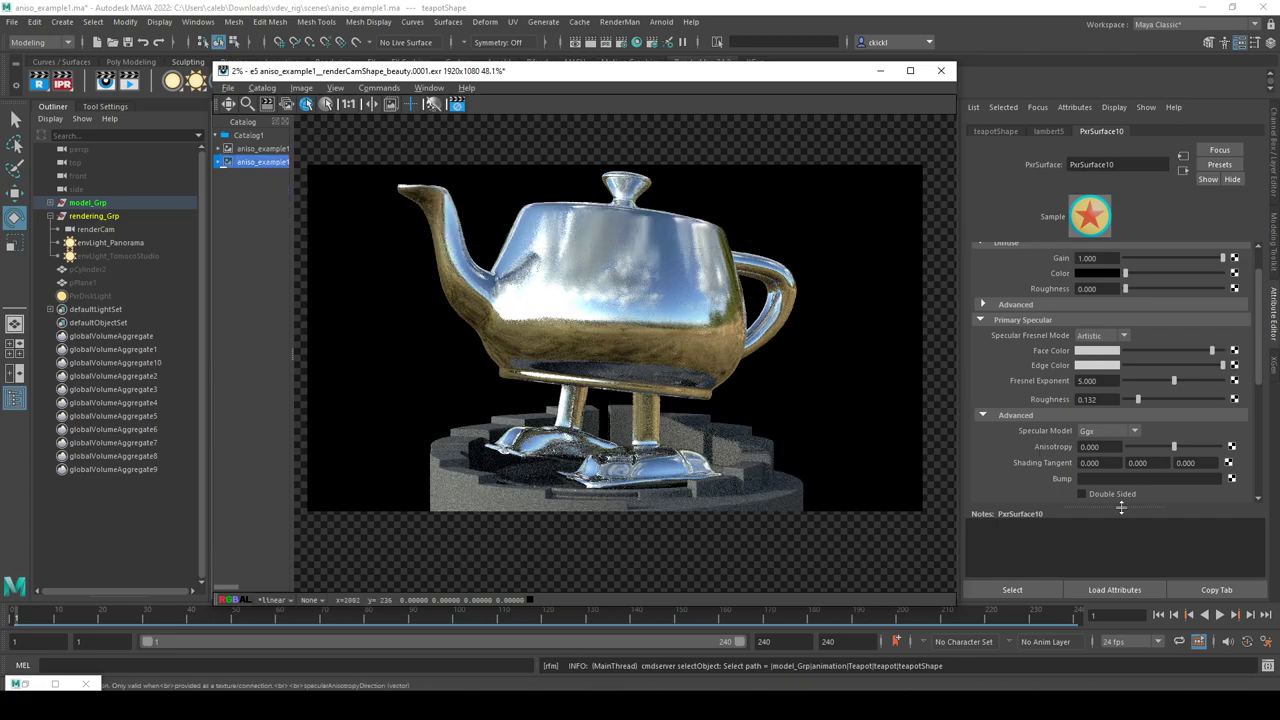
drag(1135, 397, 1135, 397)
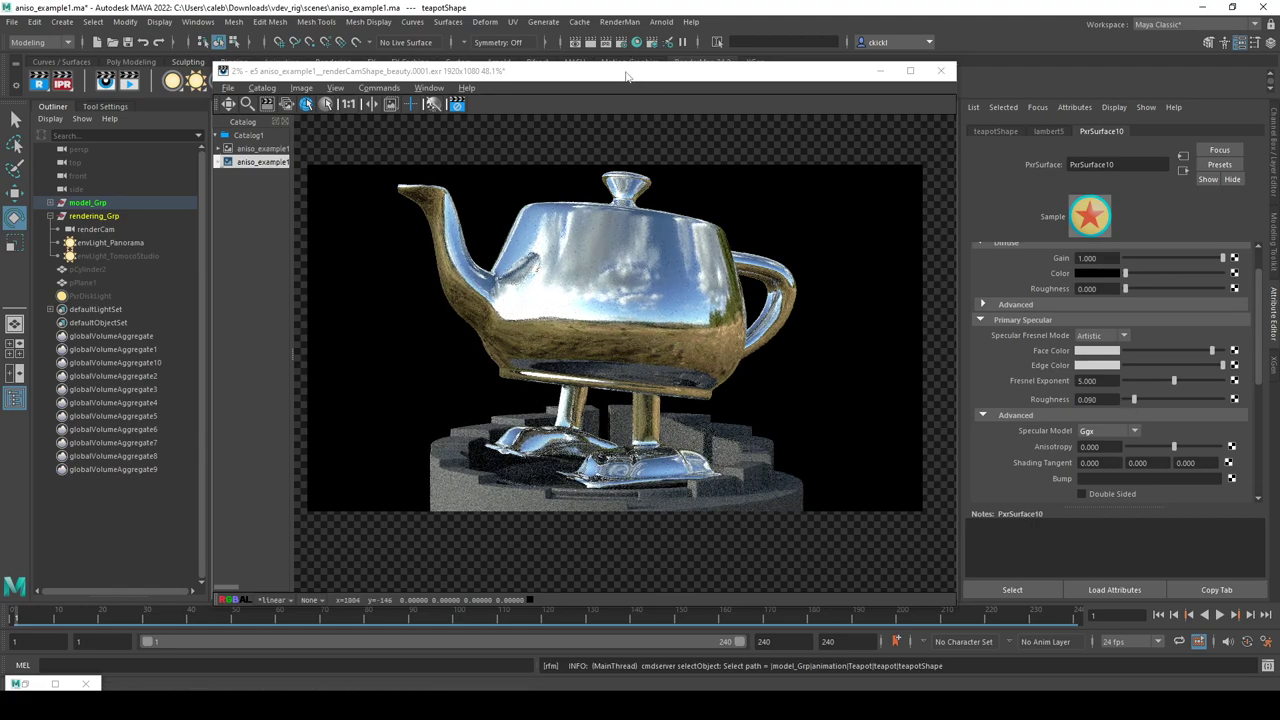
click(722, 76)
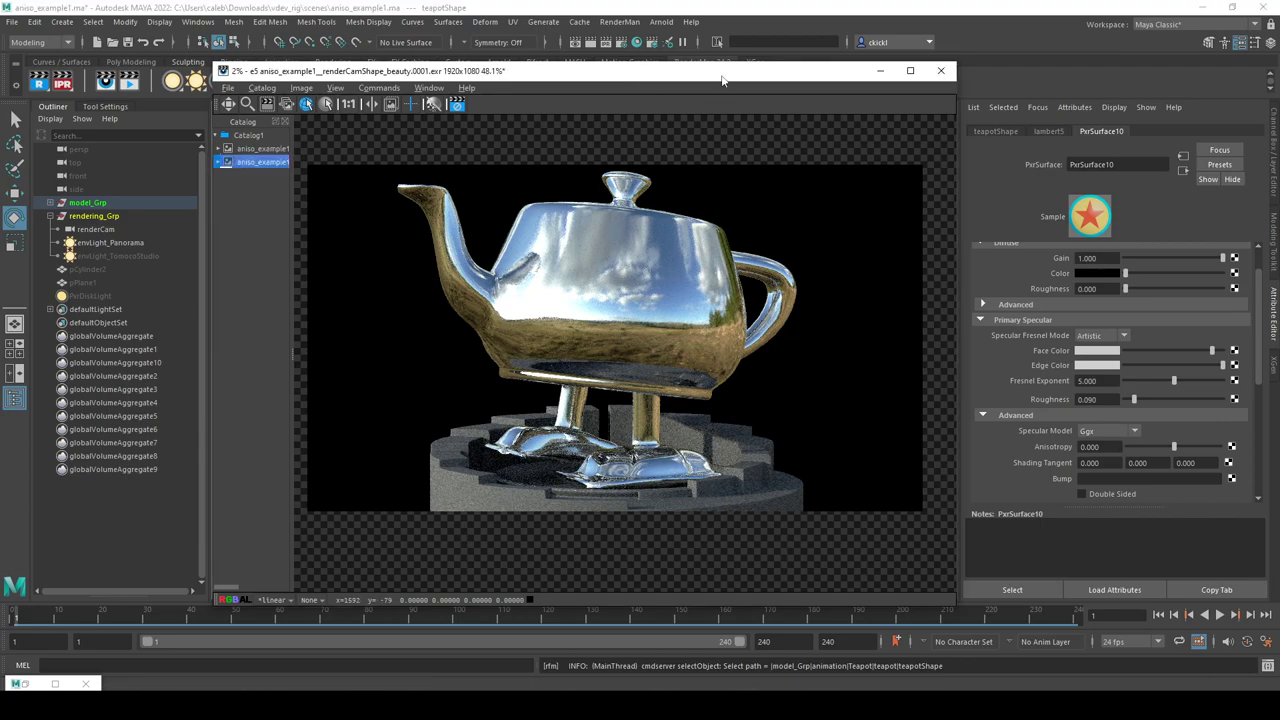
Switch the specular model to Beckmann and compare the live render repeatedly with the Ggx snapshot.
click(1108, 430)
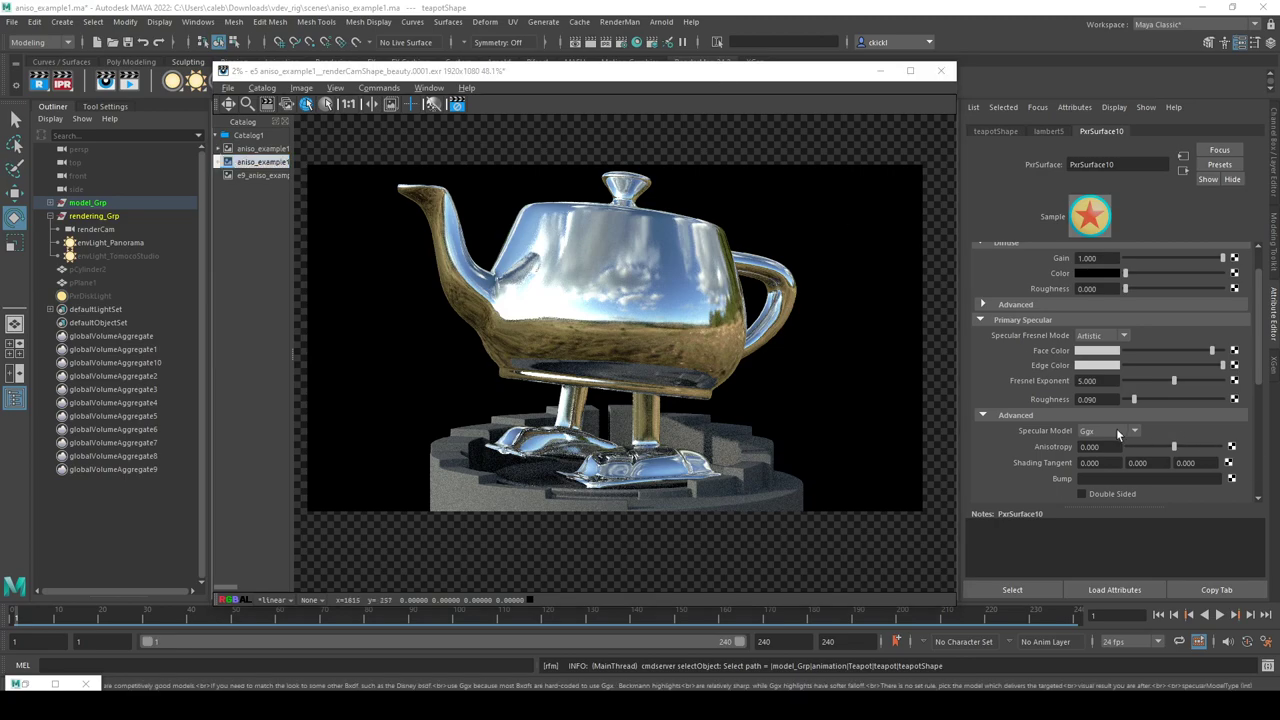
click(1103, 447)
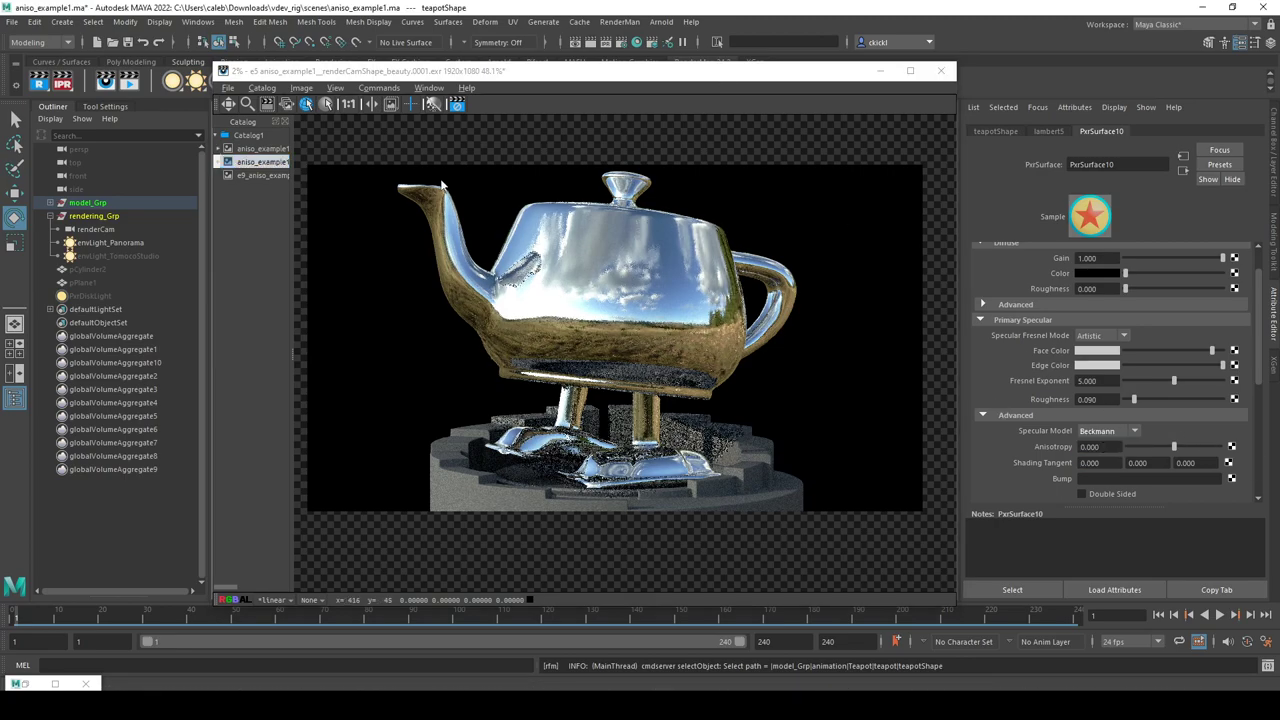
click(273, 166)
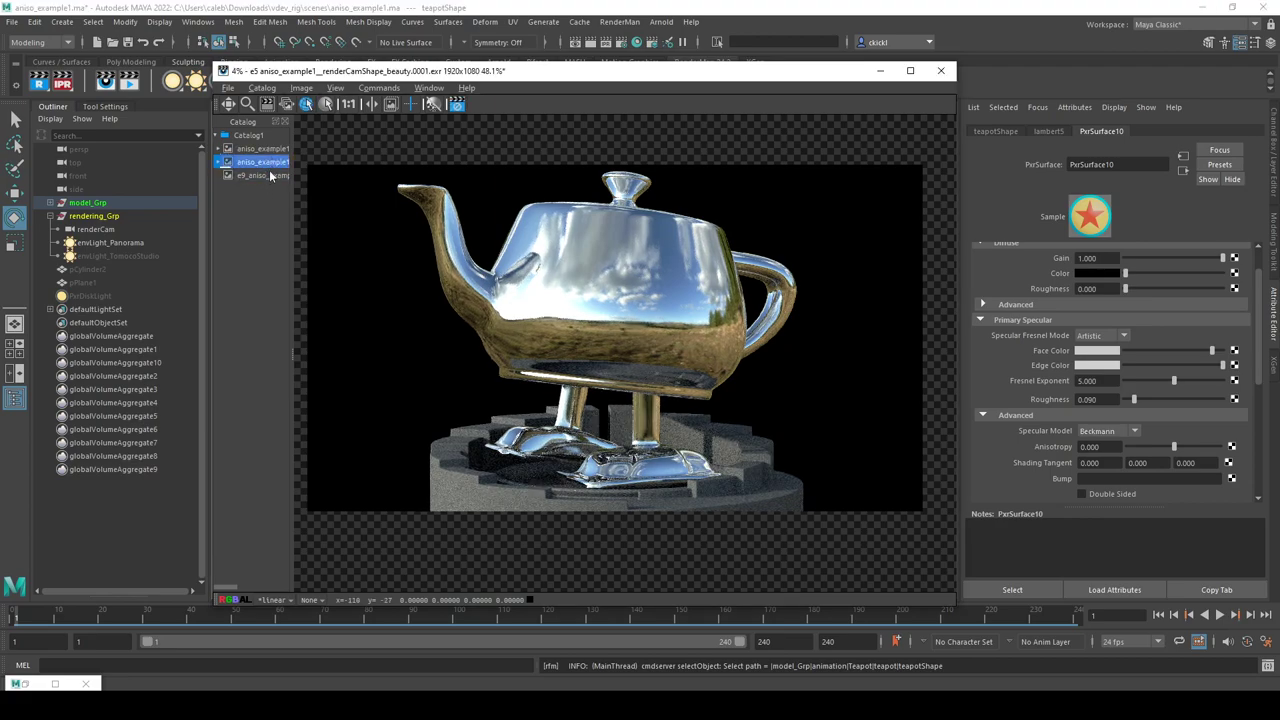
click(270, 177)
click(272, 164)
click(272, 176)
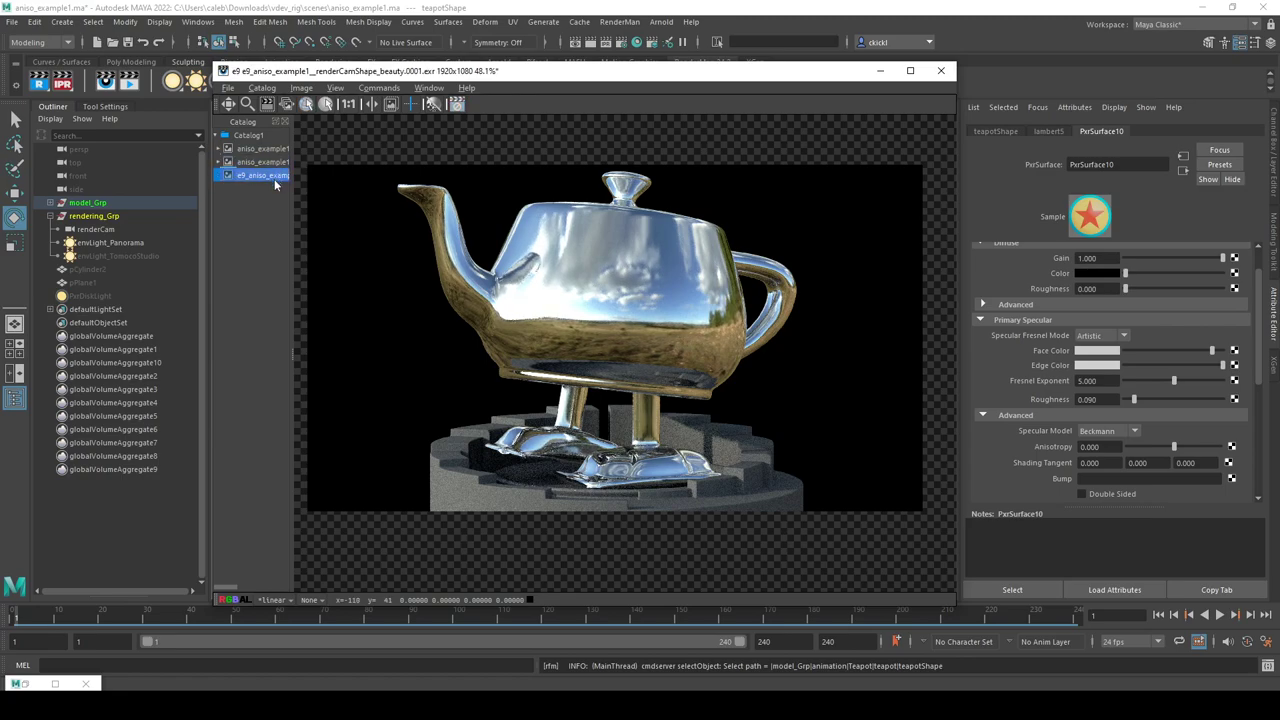
click(273, 163)
click(274, 176)
click(274, 163)
click(275, 176)
click(274, 163)
click(275, 175)
click(275, 163)
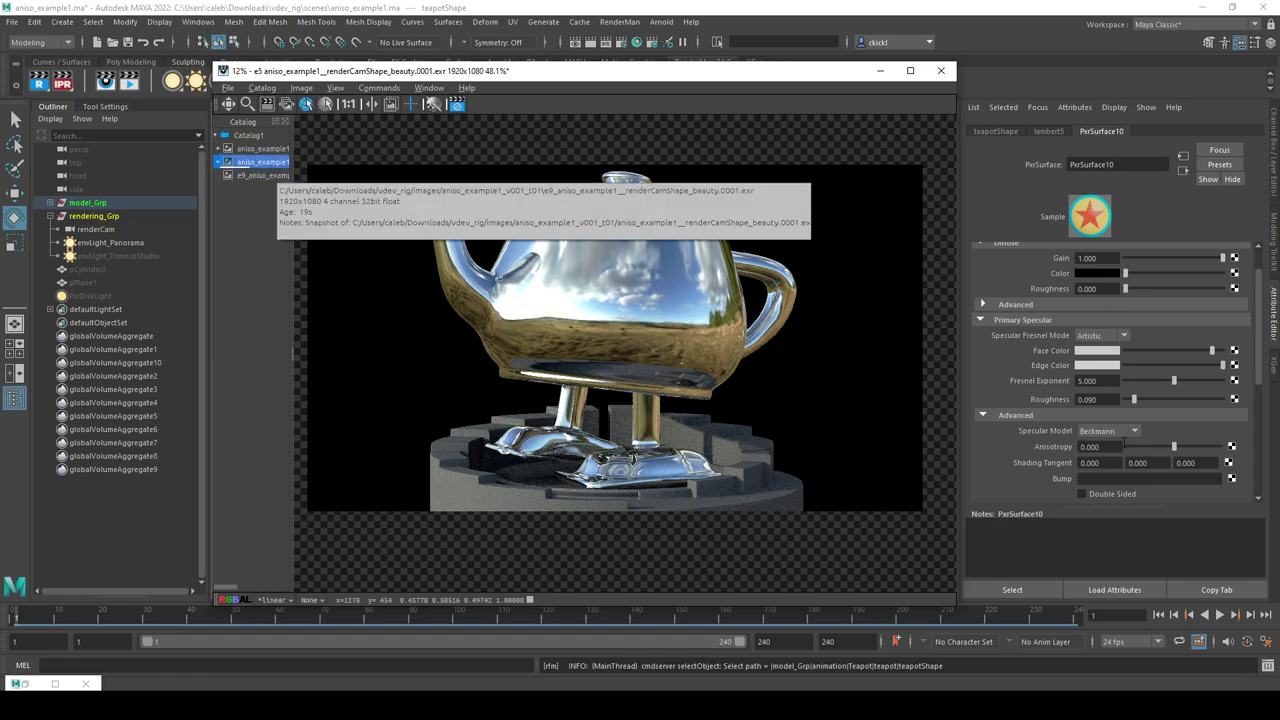
Set the specular model back to Ggx and delete the comparison snapshot from the render catalog.
click(1107, 431)
click(1112, 460)
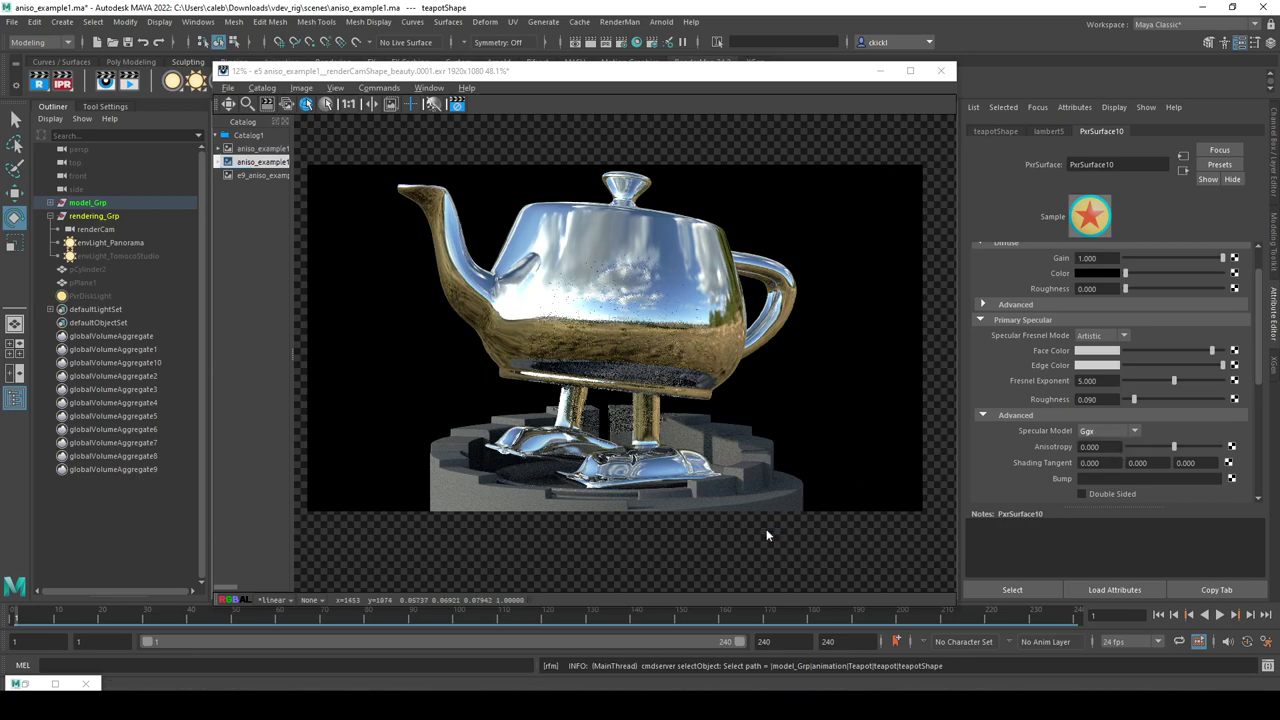
click(271, 176)
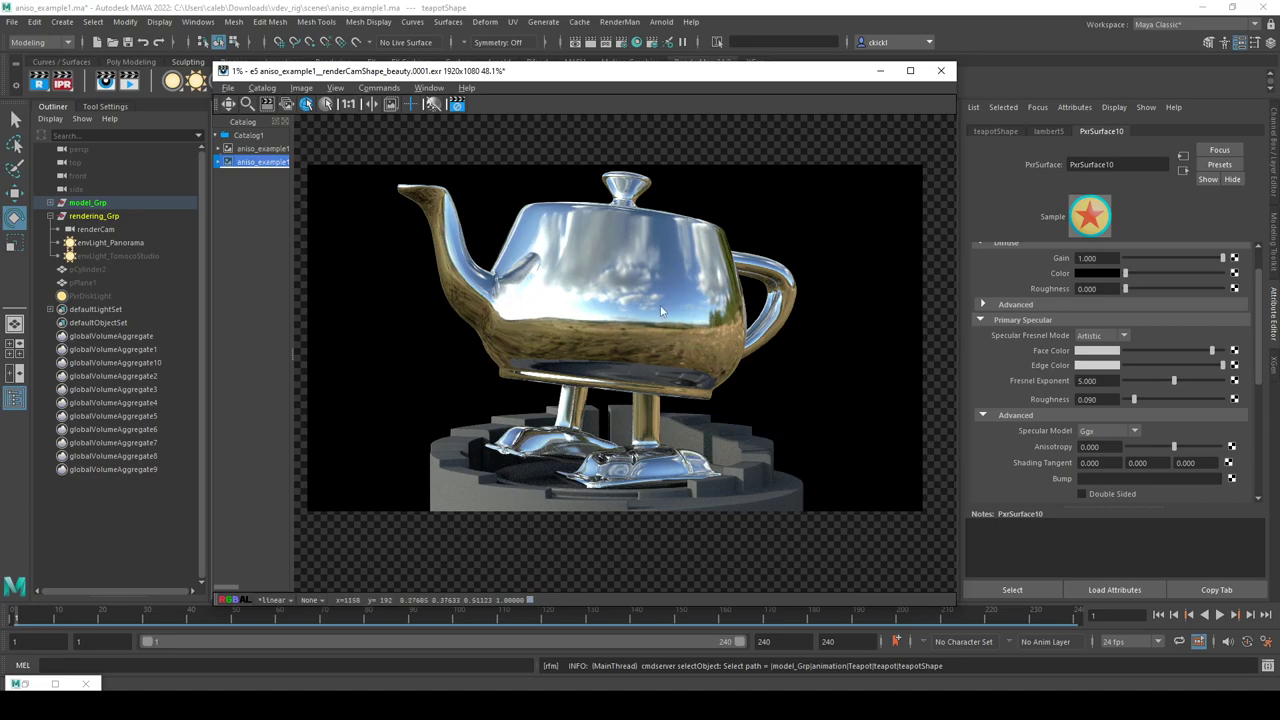
Raise the primary specular roughness to about 0.271 and reset the anisotropy to 0 after trying a positive value.
drag(1172, 446, 1209, 446)
drag(1145, 397, 1151, 398)
double_click(1089, 446)
text(0)
key(Return)
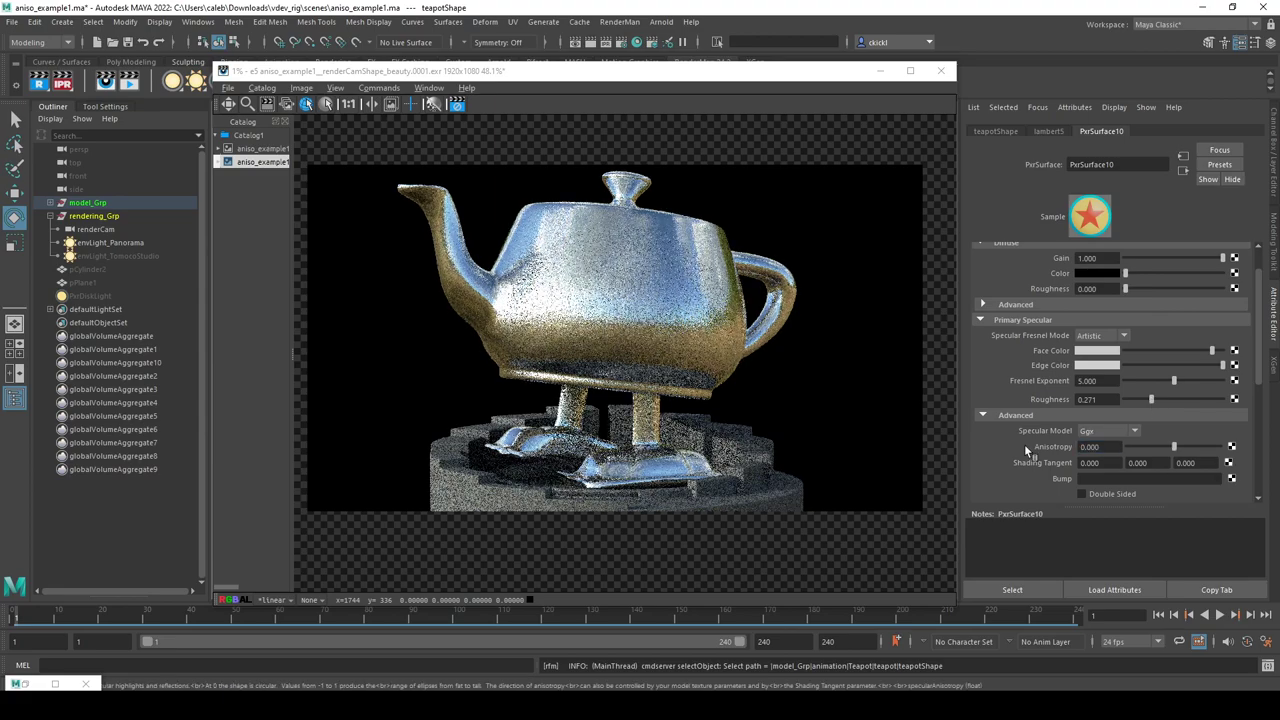
click(560, 88)
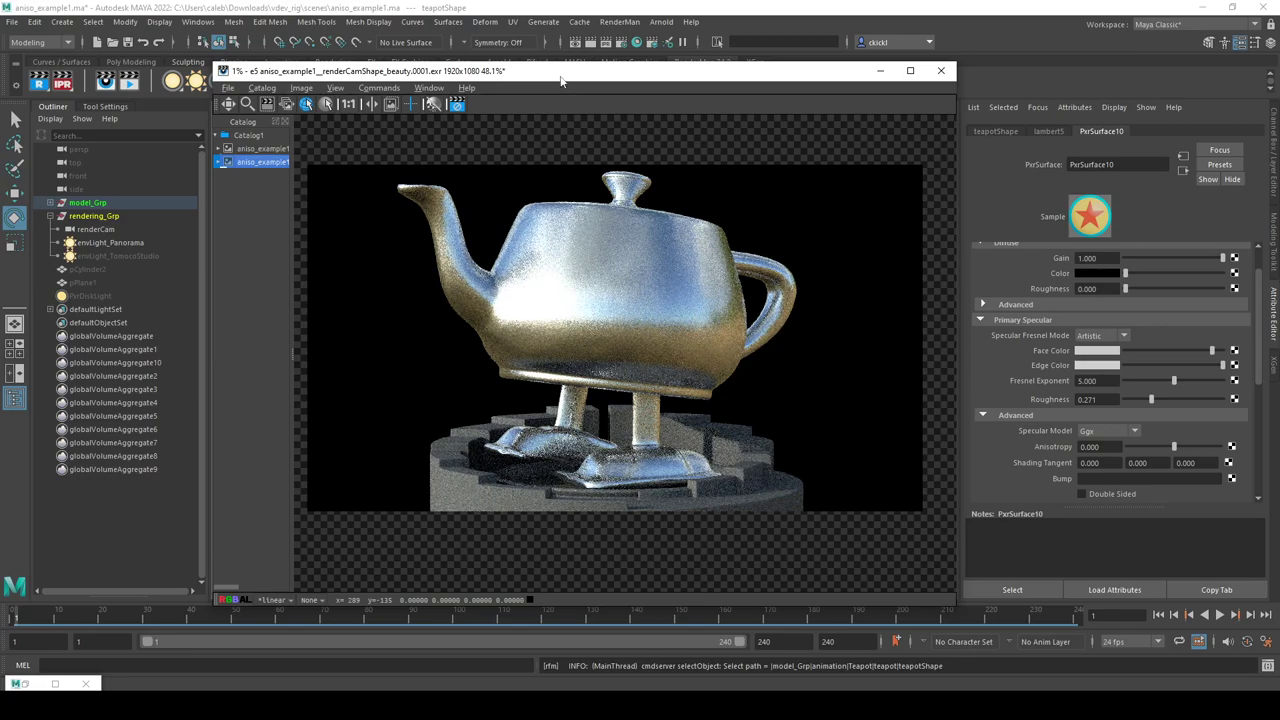
Test the teapot material's highlight stretching with anisotropy values of 0, 1.000 and -1.000.
drag(1176, 447, 1216, 450)
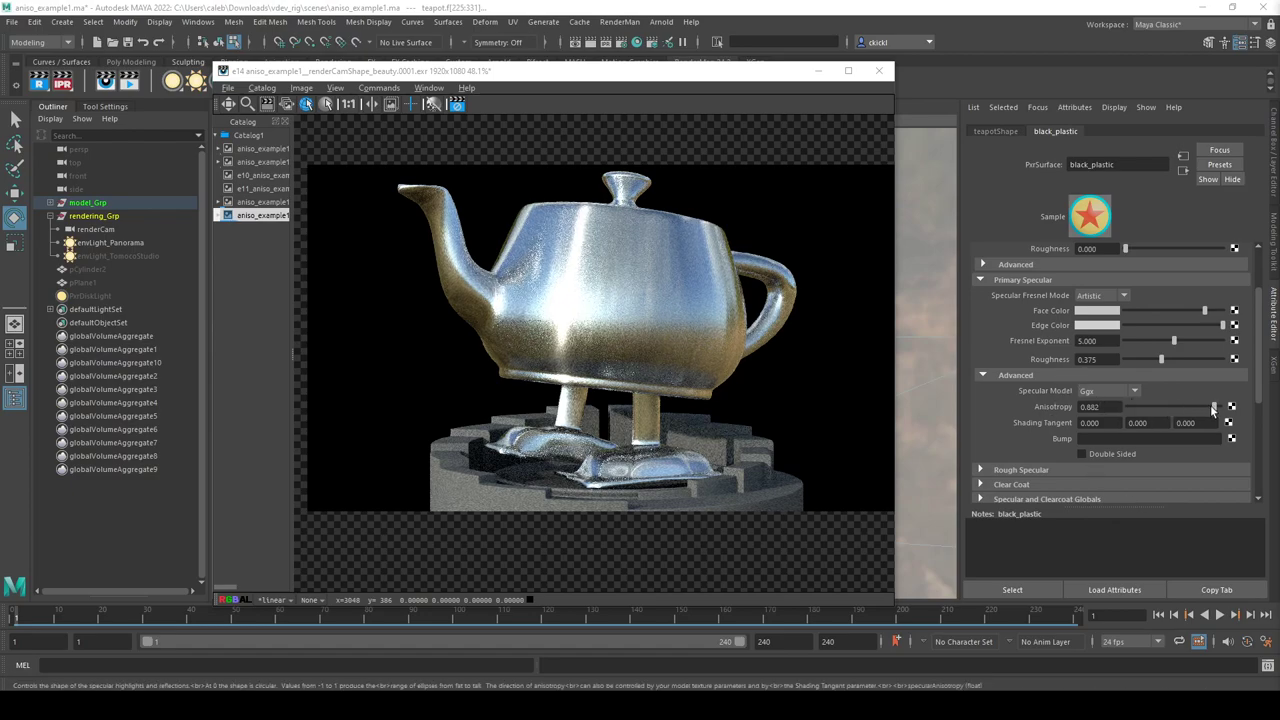
click(1173, 405)
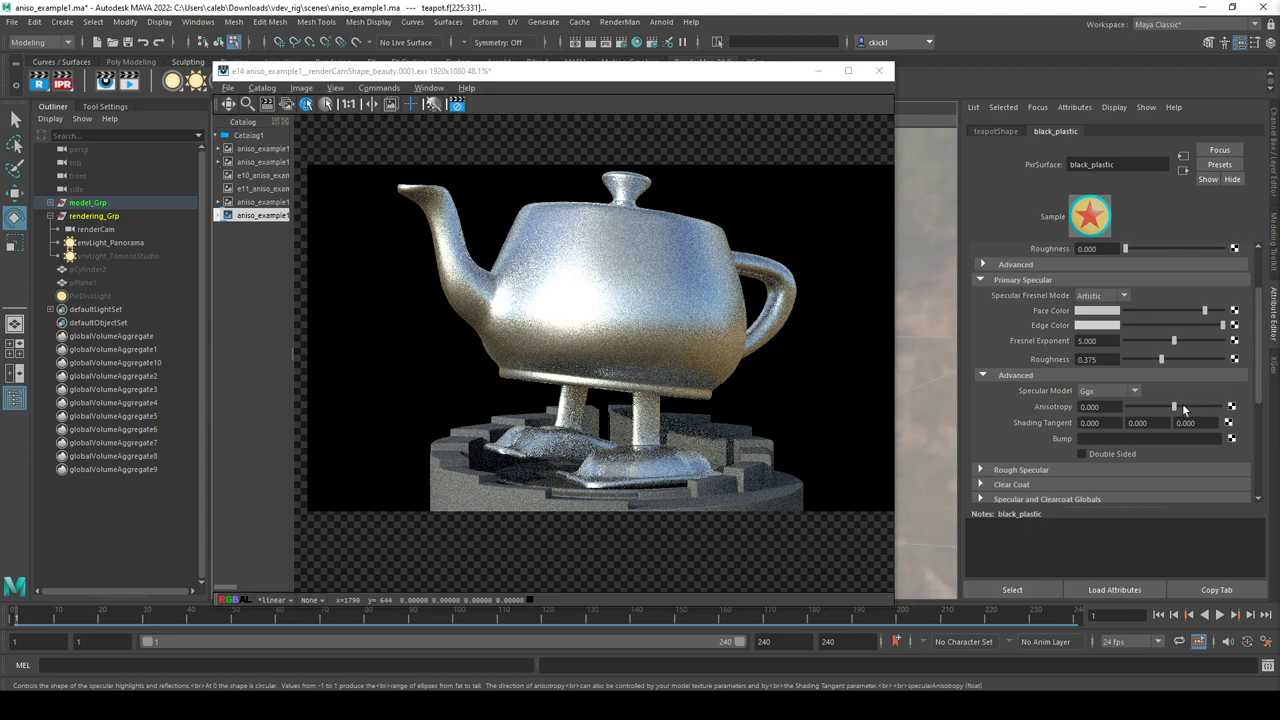
click(1176, 408)
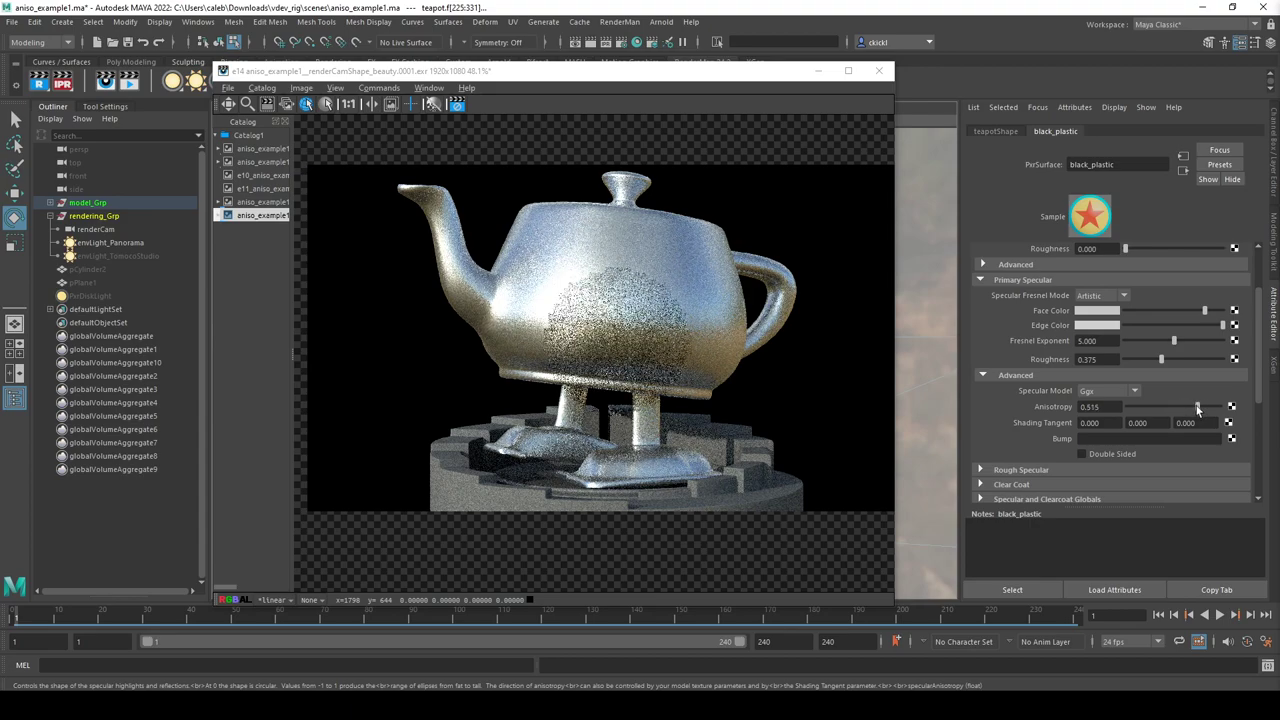
click(1220, 407)
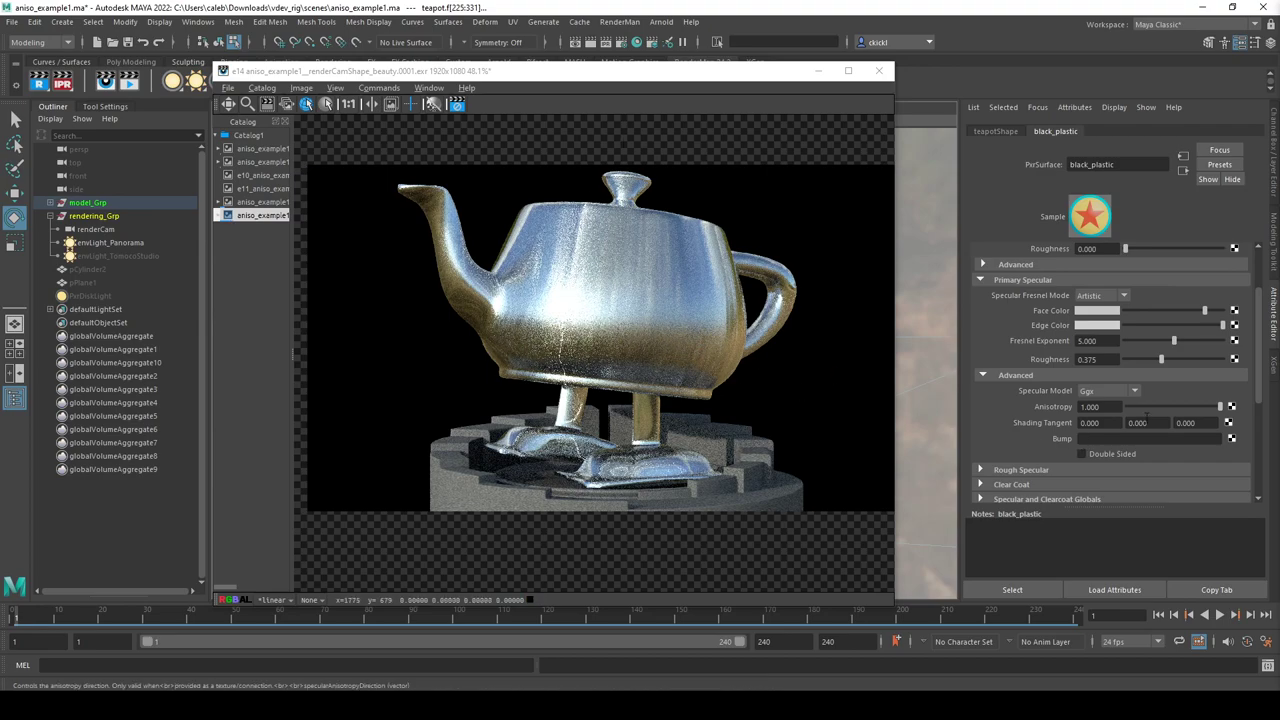
drag(1146, 410, 1125, 409)
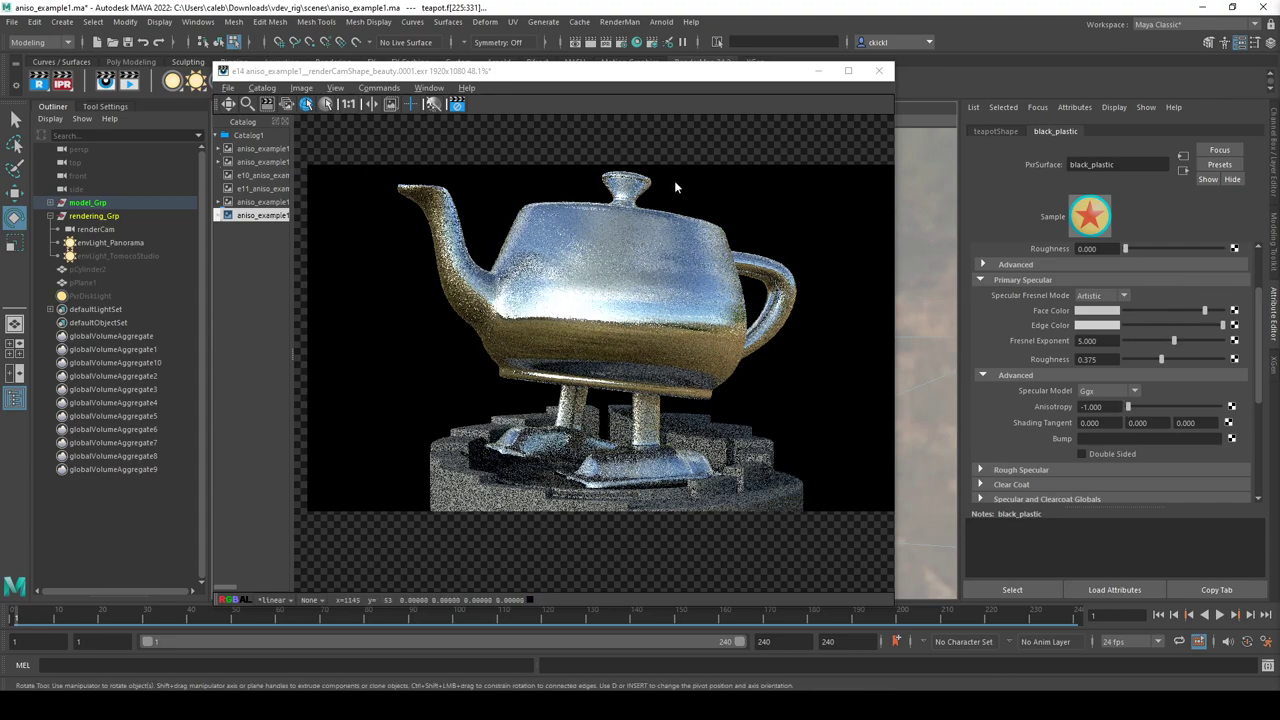
Set the black_plastic material's anisotropy to about 0.838 and bring the UV Editor into view.
drag(1128, 407, 1211, 407)
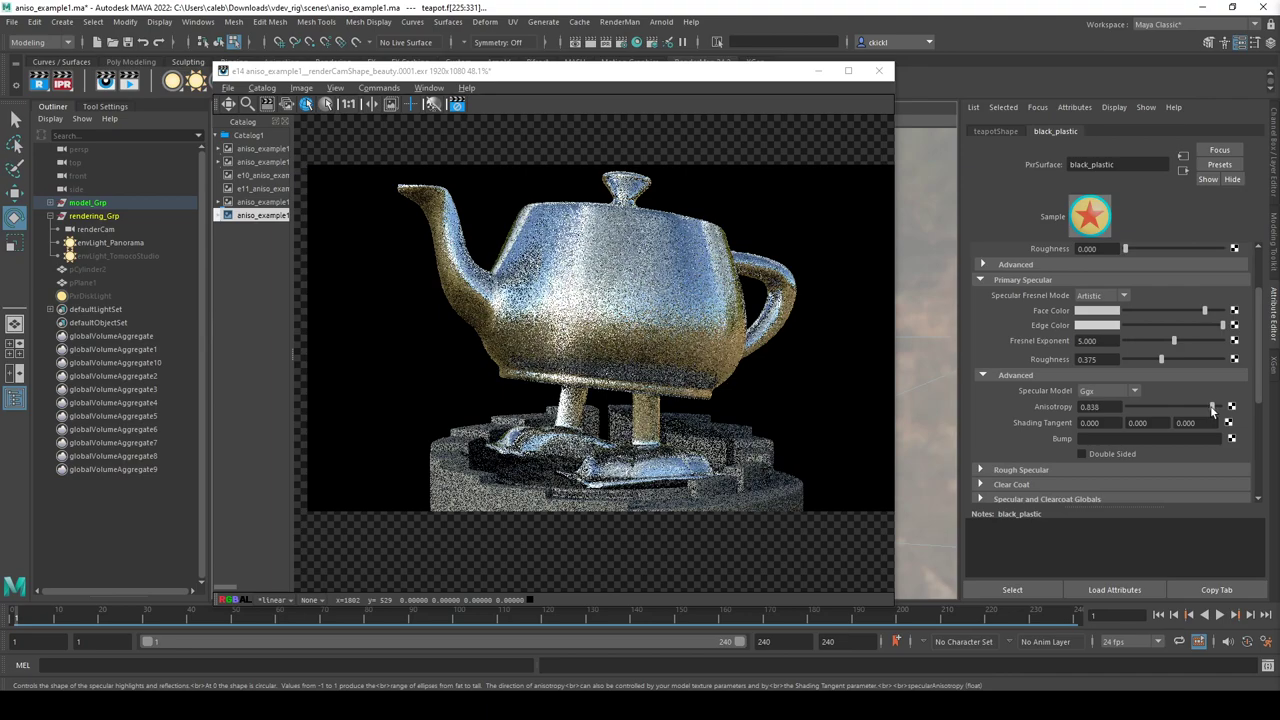
click(640, 68)
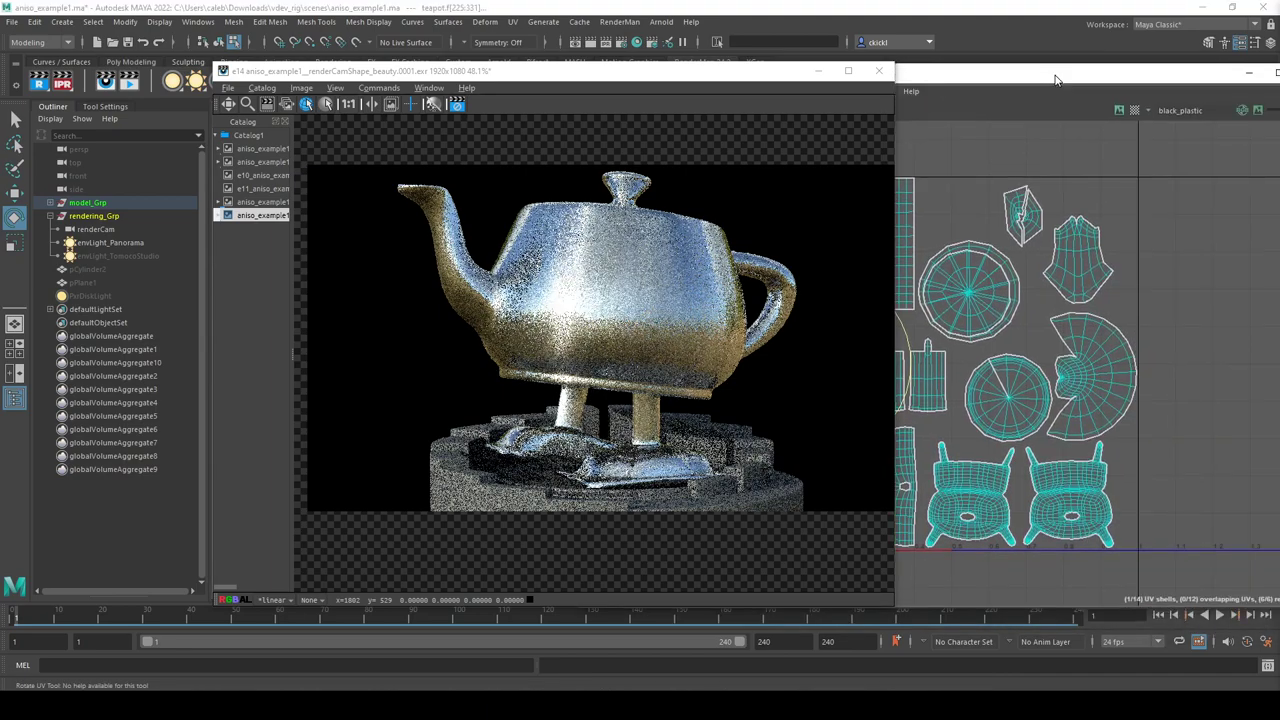
Place the render beside the UV Editor and test rotating the teapot body's UV shell to redirect the highlights.
drag(640, 68, 448, 63)
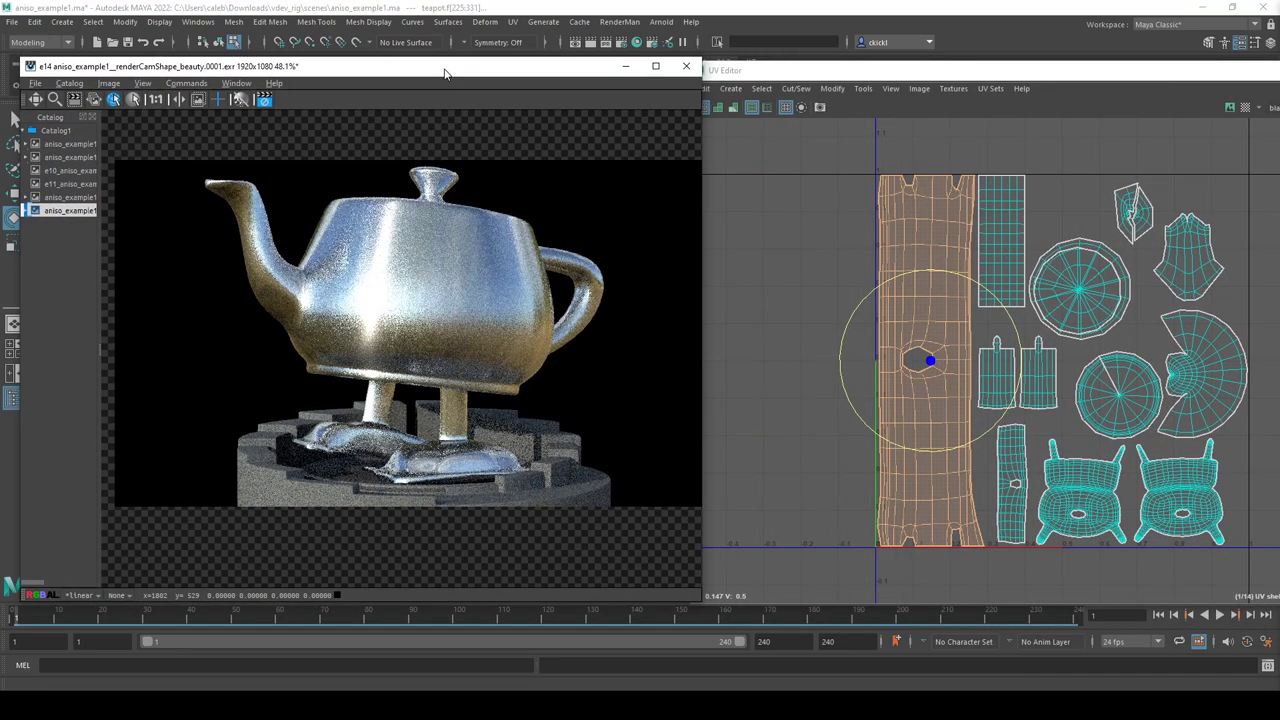
drag(1025, 80, 951, 78)
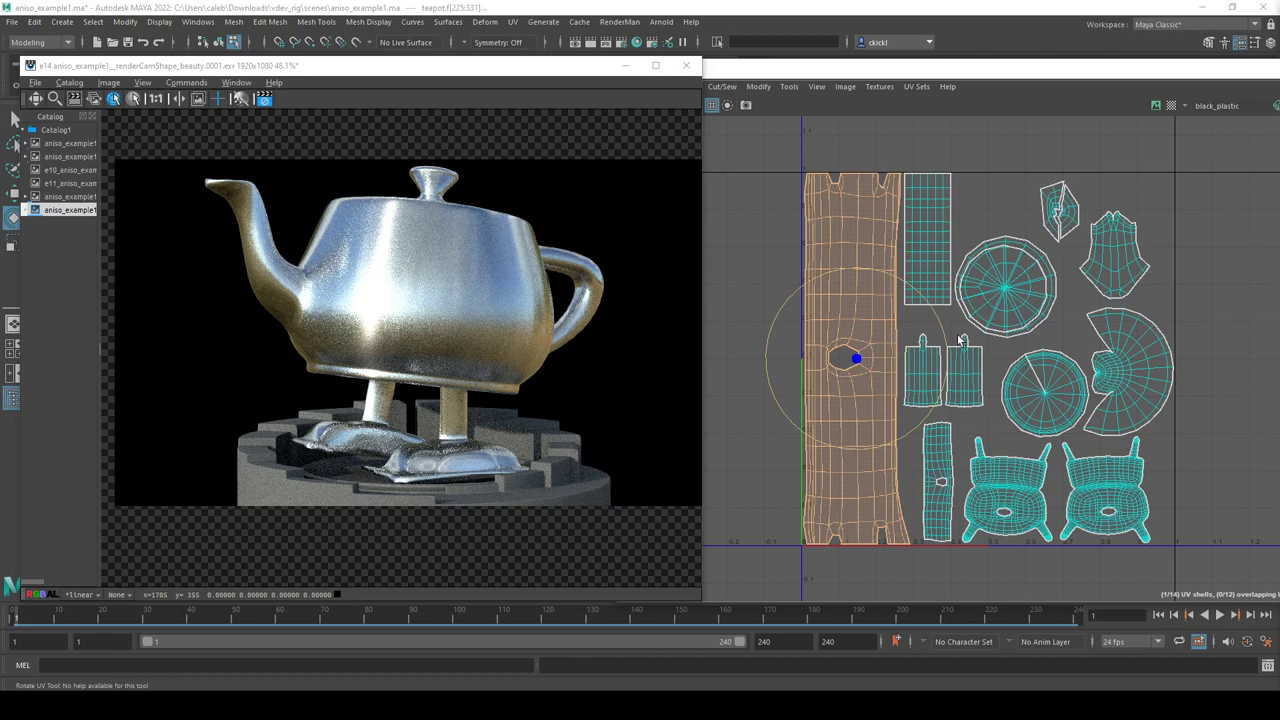
drag(960, 345, 960, 350)
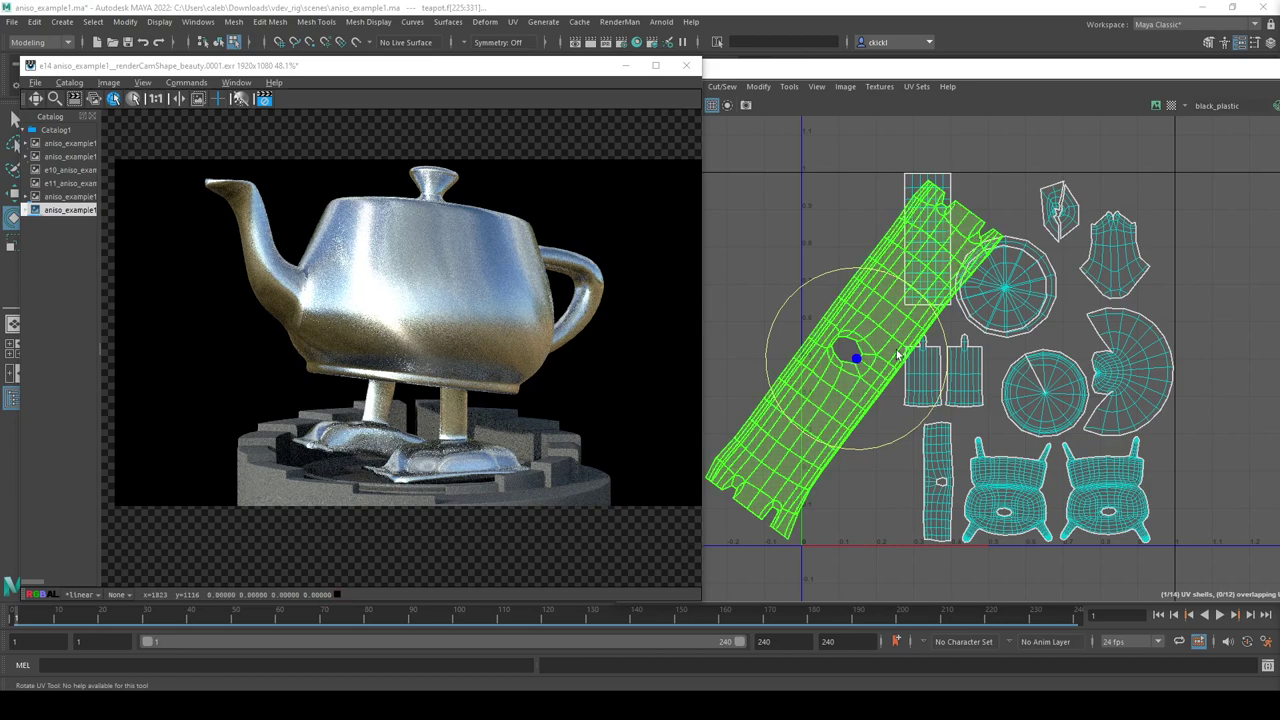
drag(920, 432, 847, 451)
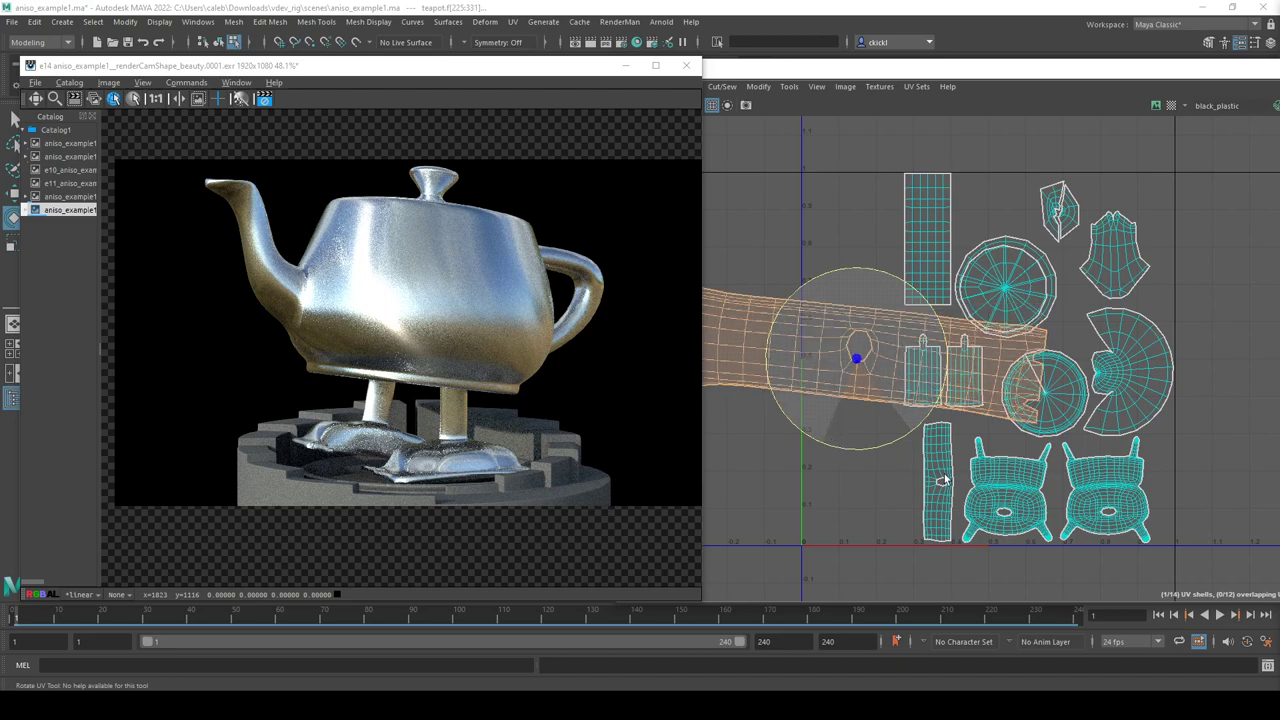
key(ctrl+z)
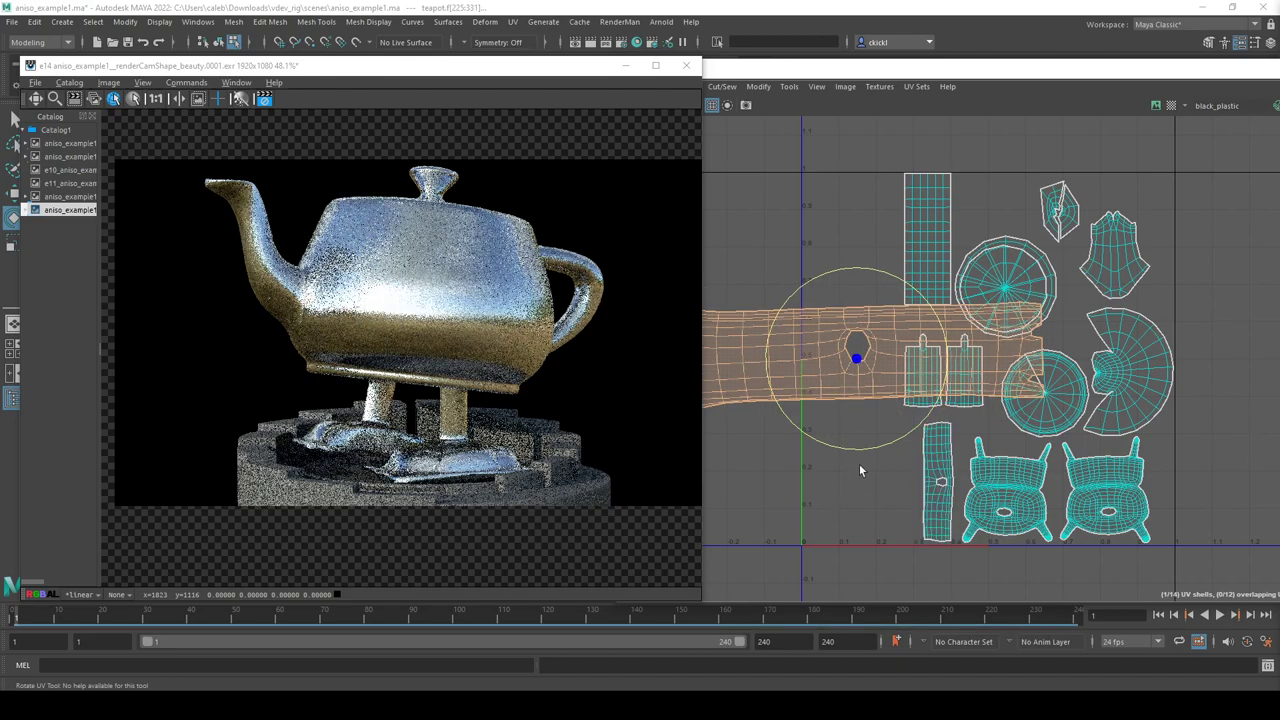
click(908, 320)
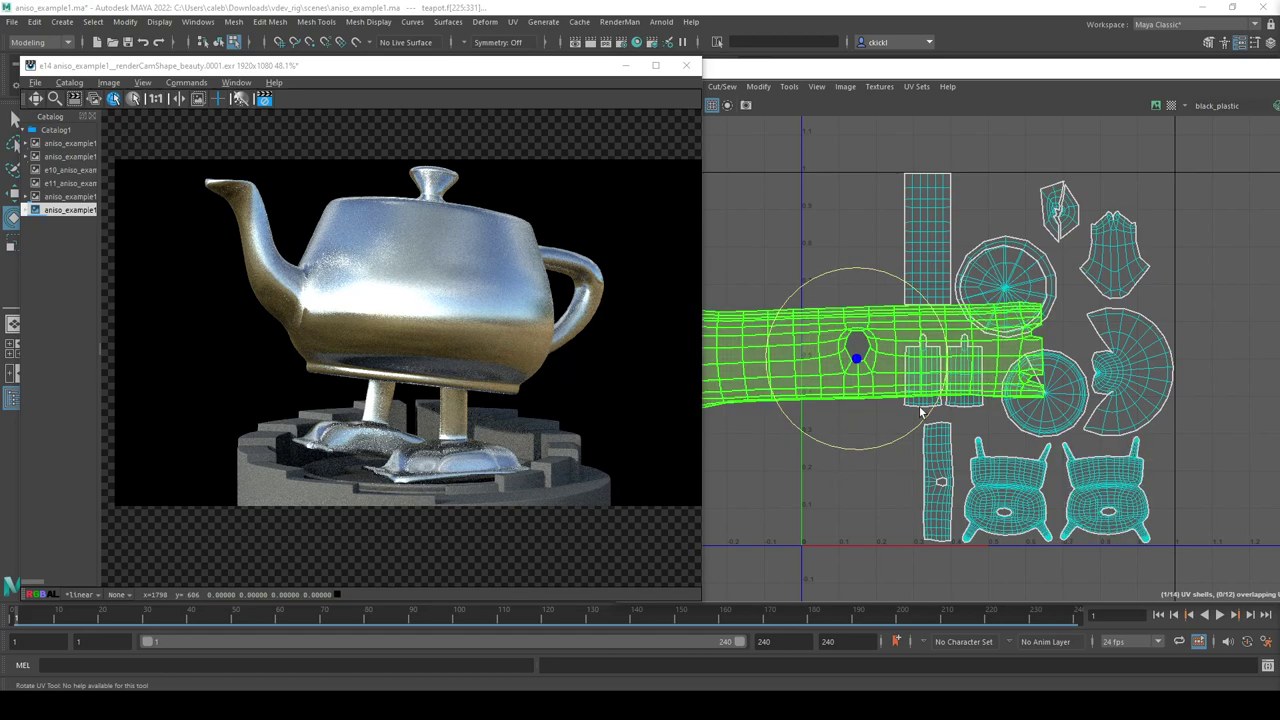
drag(920, 410, 960, 420)
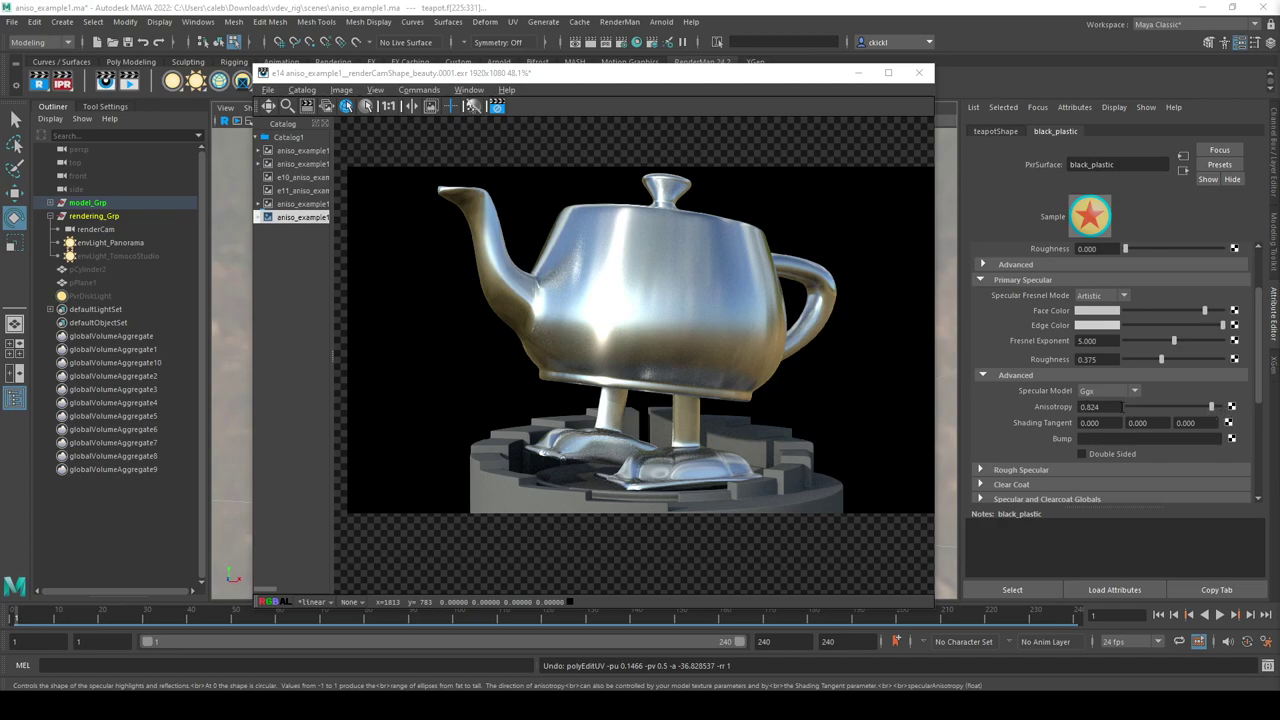
Move and narrow the render window, collapse its catalog, and pan the image so the whole teapot fits.
click(1113, 406)
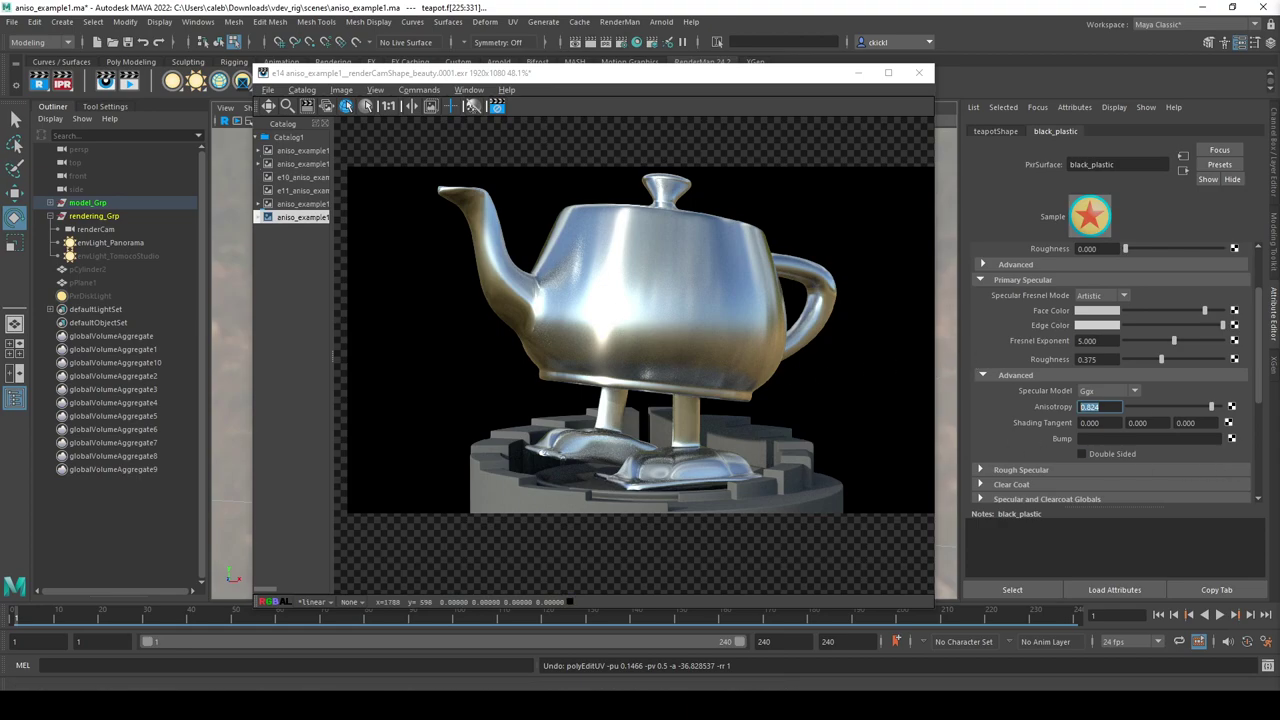
drag(654, 90, 398, 70)
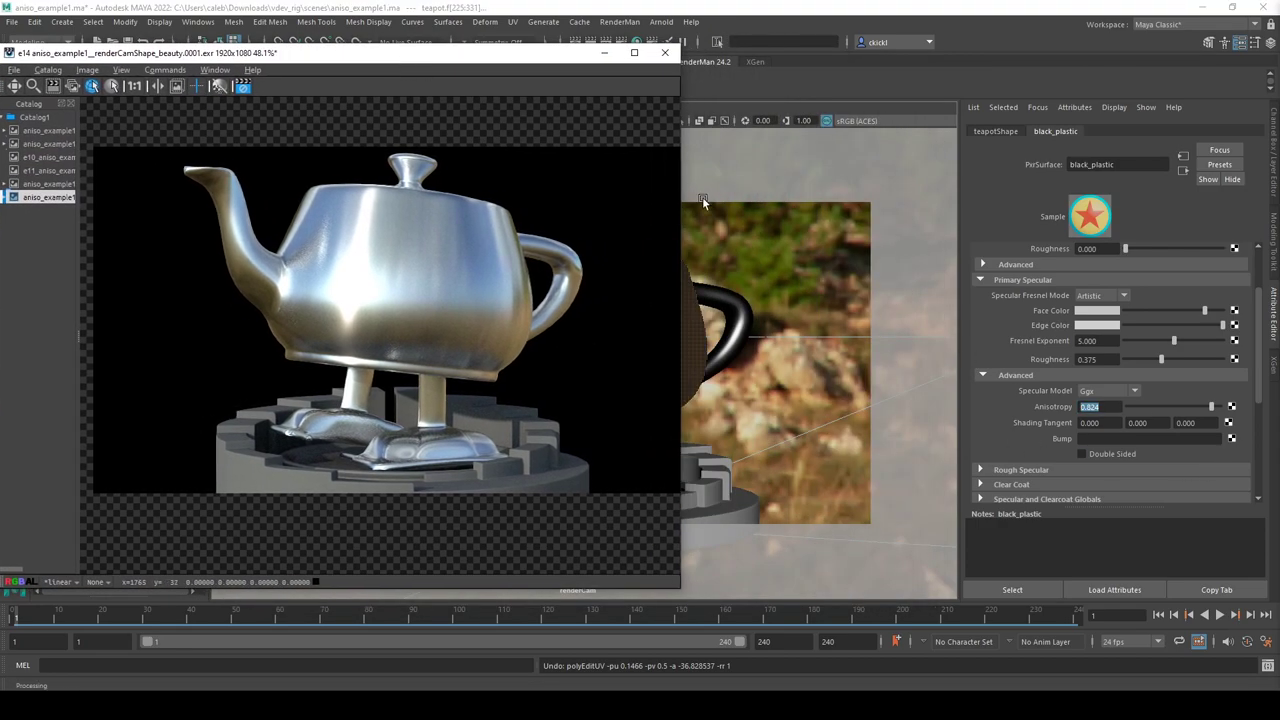
drag(683, 189, 521, 190)
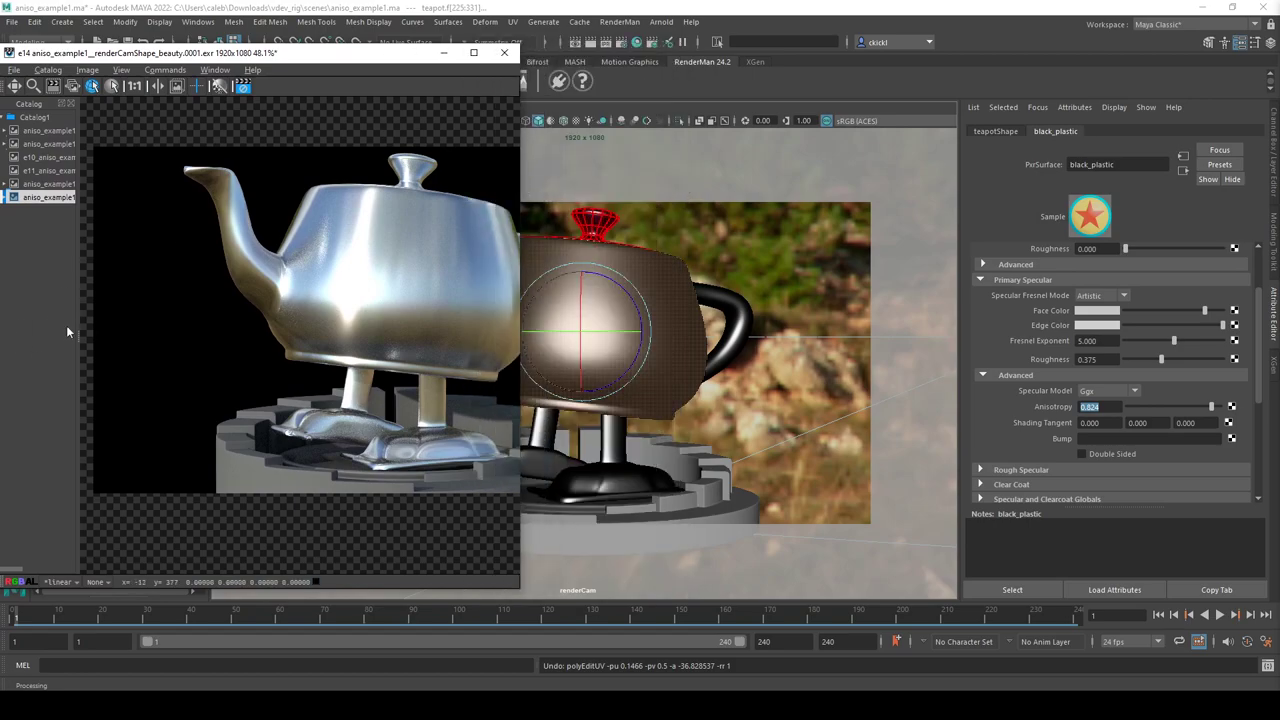
drag(77, 325, 5, 322)
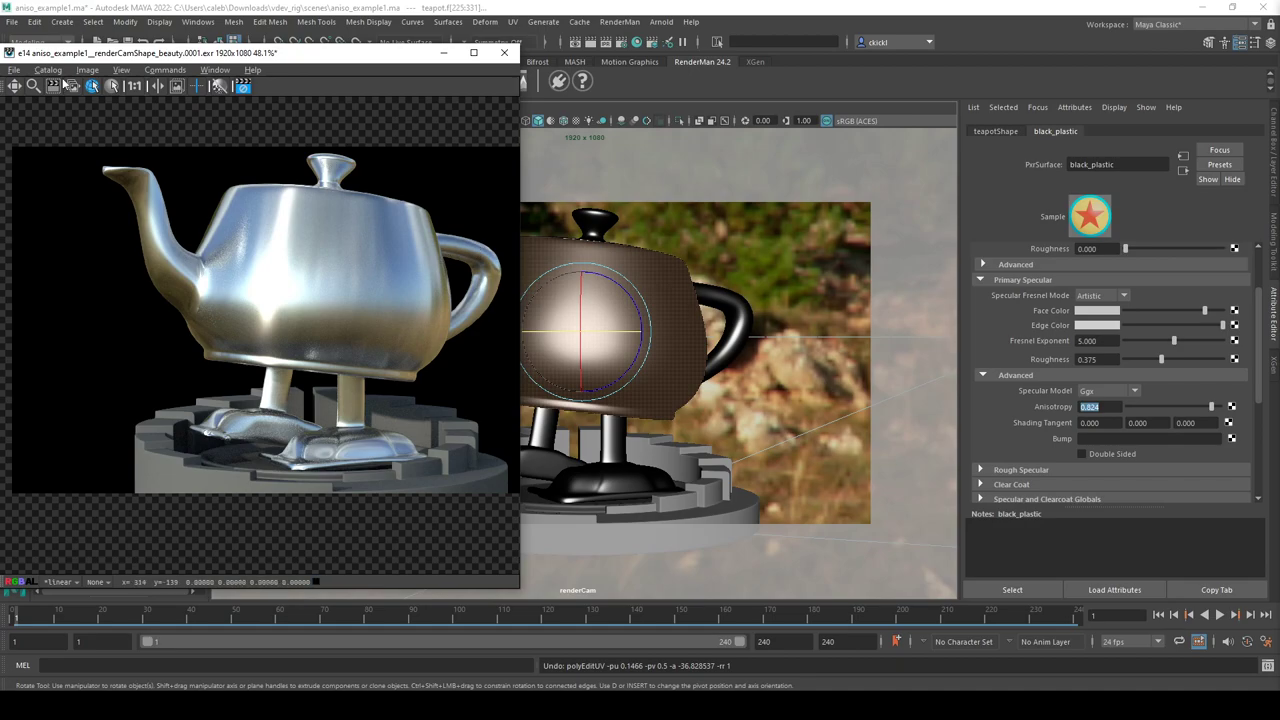
click(14, 86)
drag(350, 266, 284, 274)
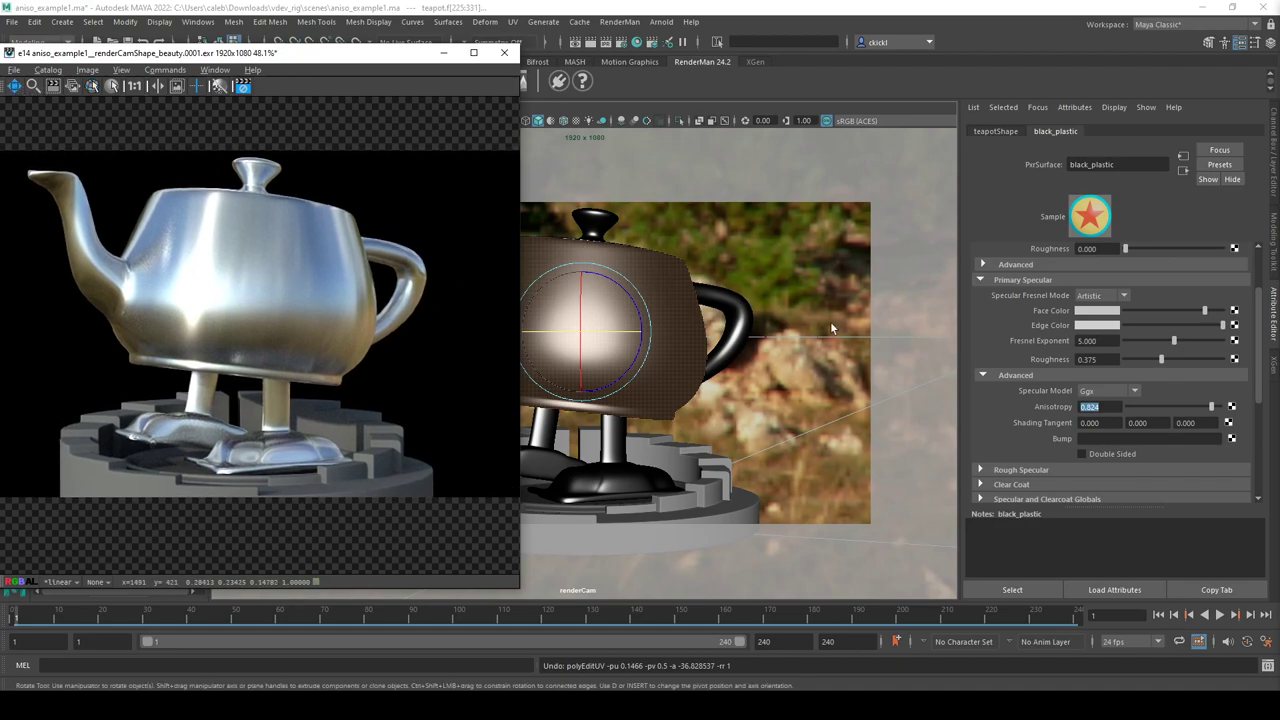
drag(521, 355, 443, 355)
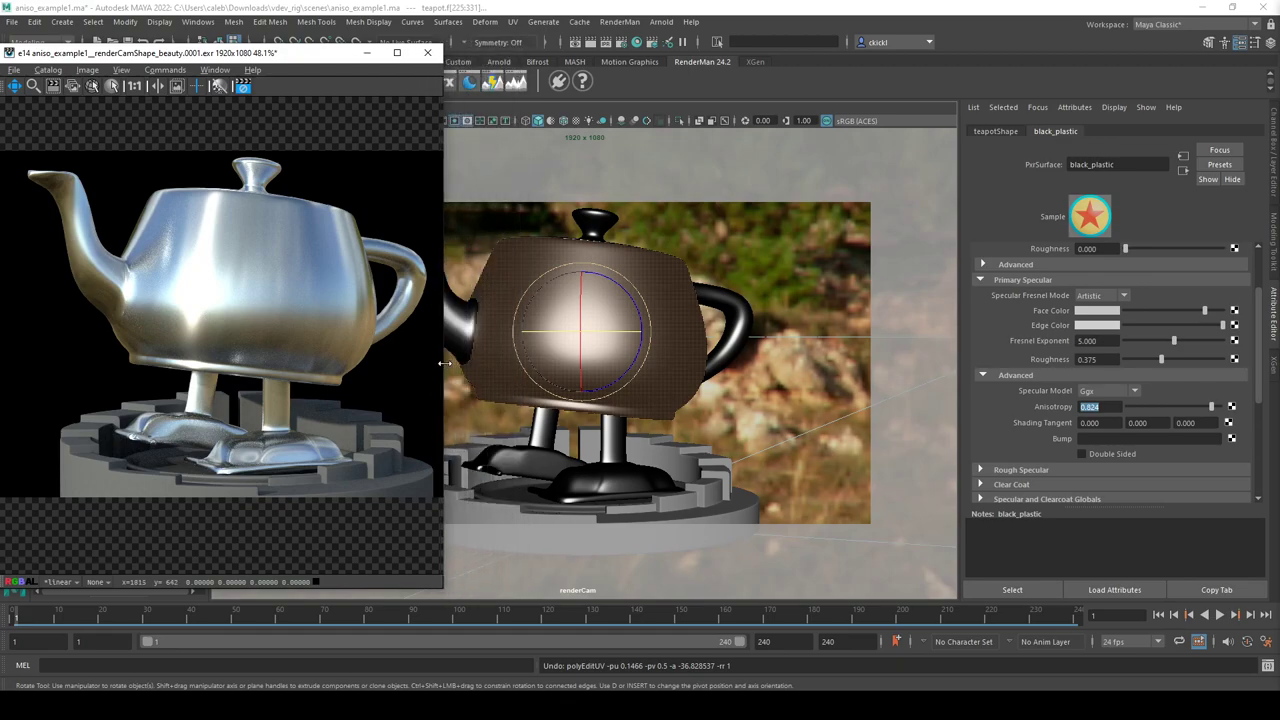
Place the Hypershade beside the render and connect PxrTangentField1's Result XYZ to the black_plastic material's Shading Tangent.
drag(1150, 11, 562, 11)
drag(1073, 163, 958, 164)
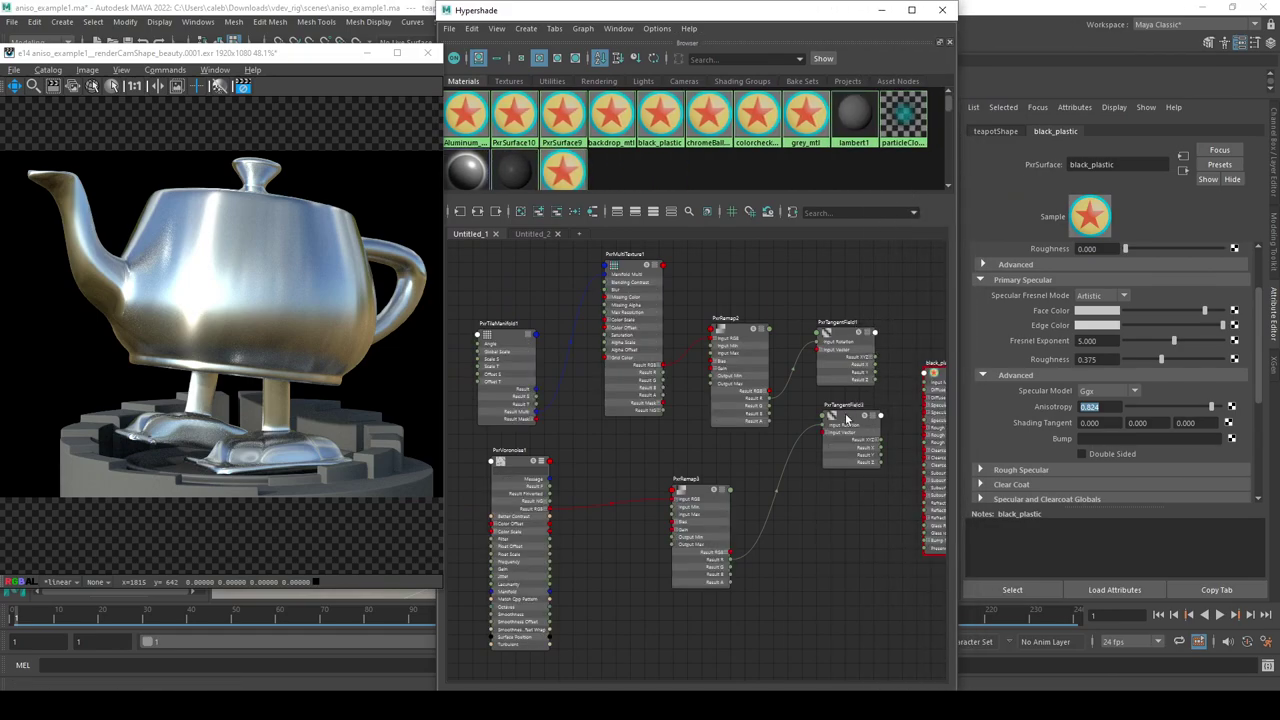
alt+middle_drag(856, 544, 810, 541)
alt+middle_drag(838, 492, 840, 455)
click(924, 362)
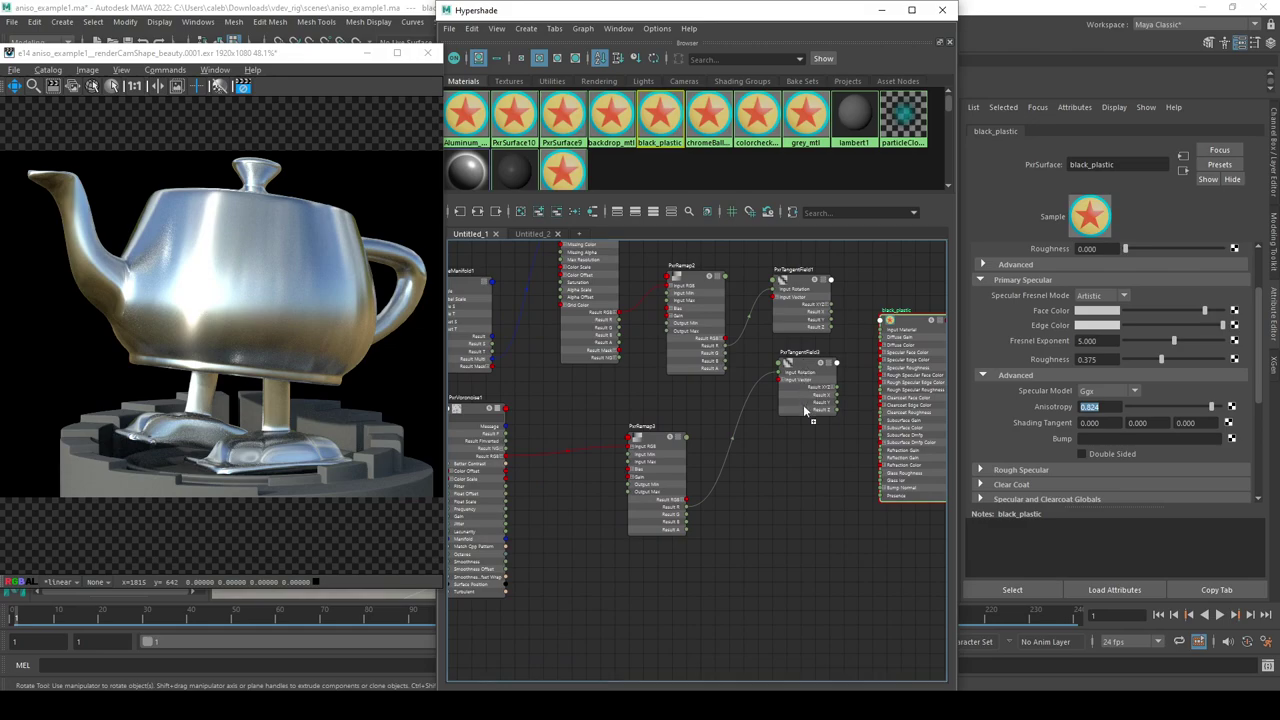
mouse_move(914, 530)
middle_down()
mouse_move(996, 532)
mouse_move(1067, 432)
mouse_move(1037, 420)
middle_up()
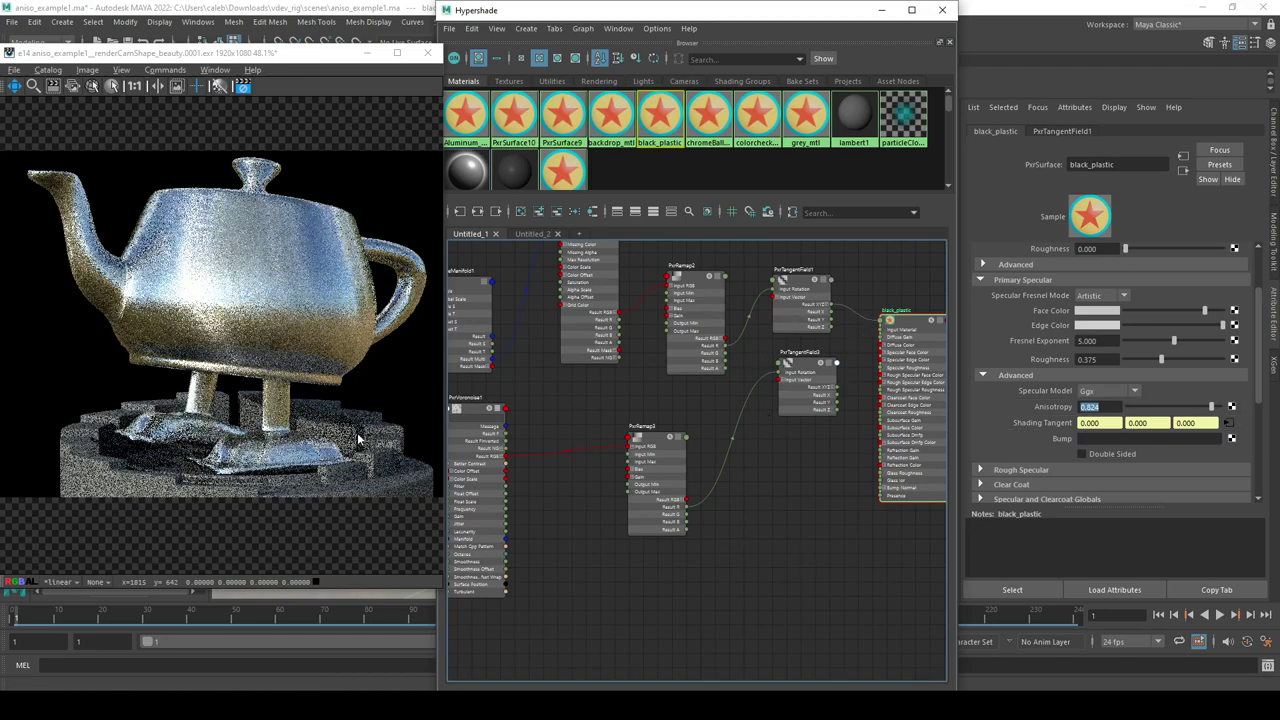
Preview the PxrMultiTexture1 node's output by itself on the rendered teapot.
scroll(247, 310, up, 1)
scroll(220, 300, down, 1)
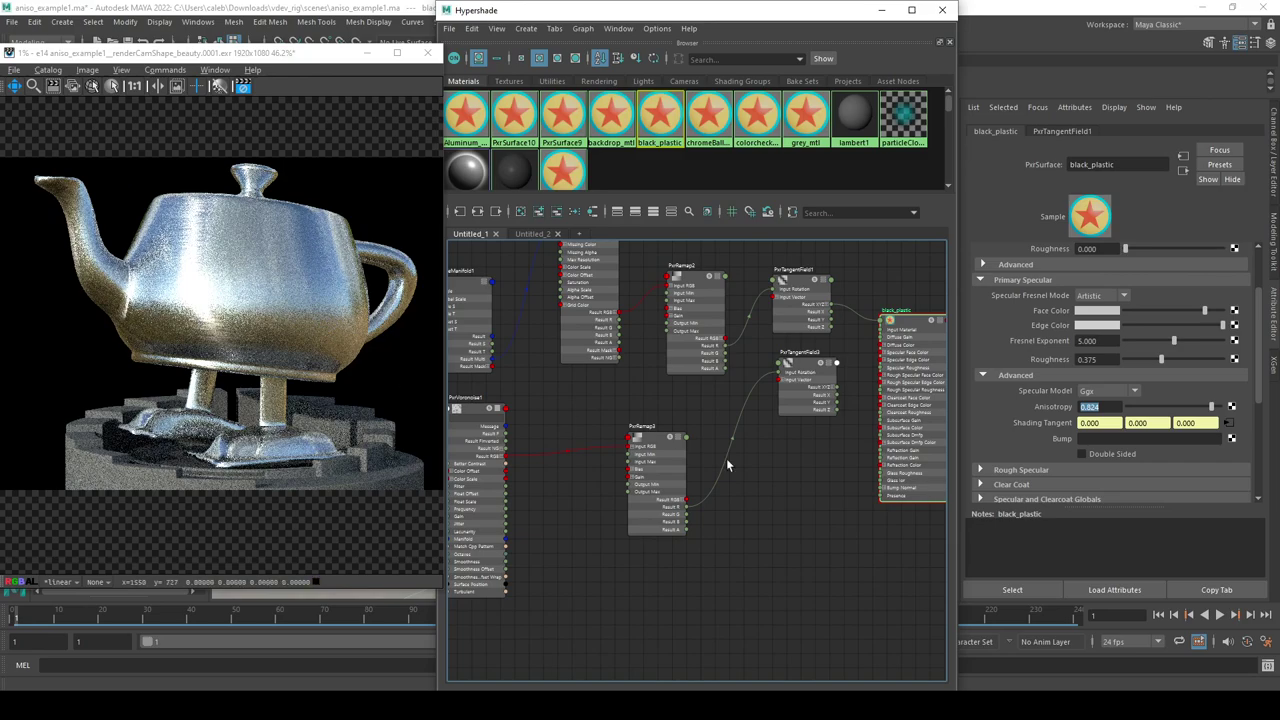
mouse_move(793, 451)
alt+middle_down()
mouse_move(734, 483)
mouse_move(860, 557)
alt+middle_up()
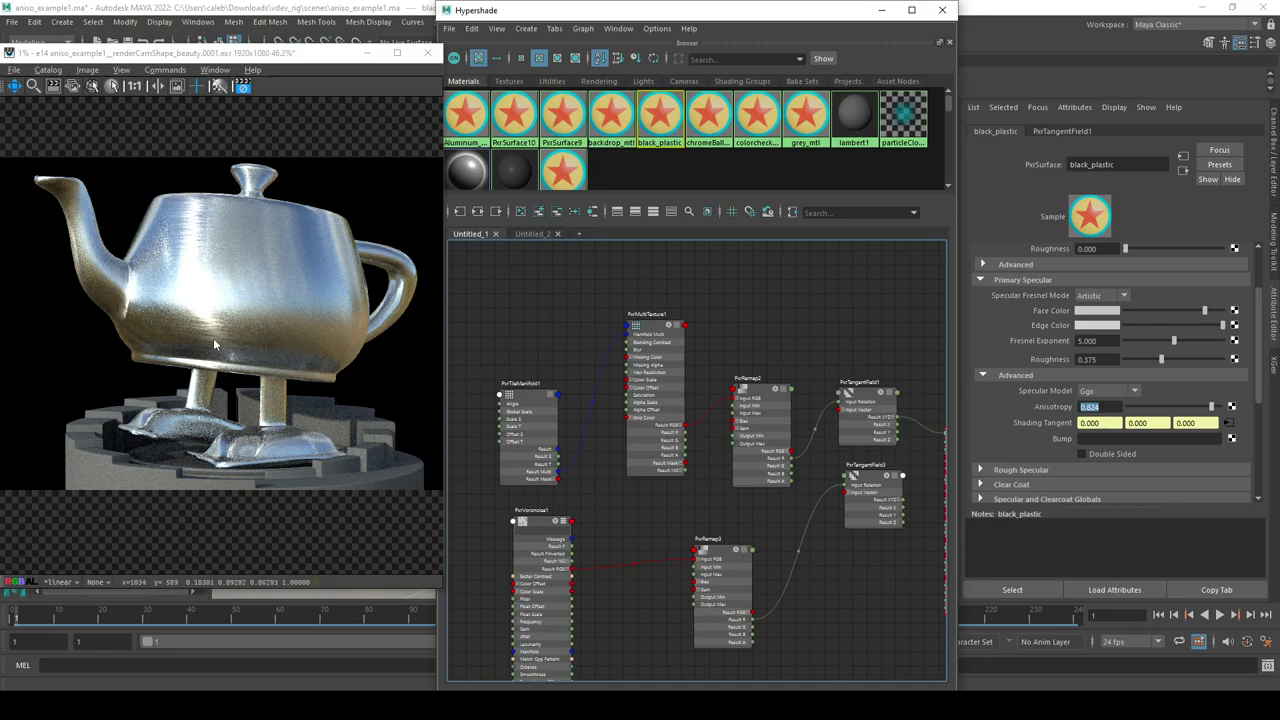
click(671, 329)
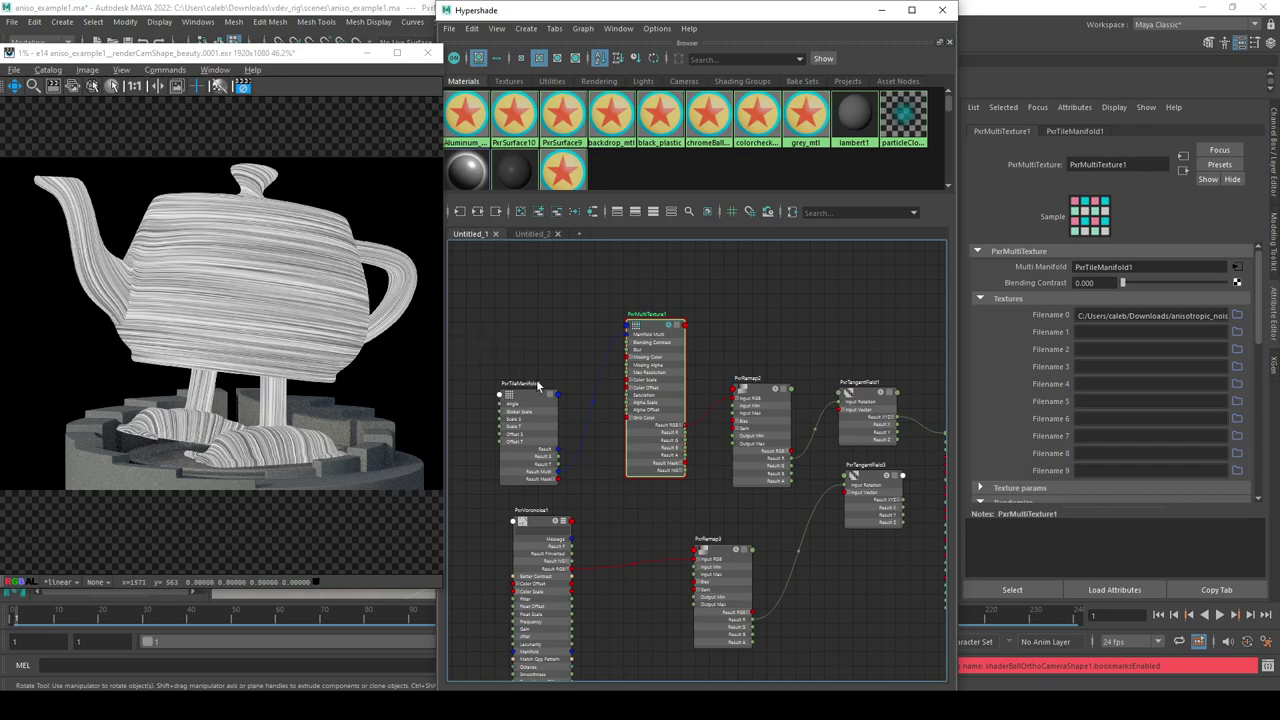
alt+middle_drag(723, 502, 580, 497)
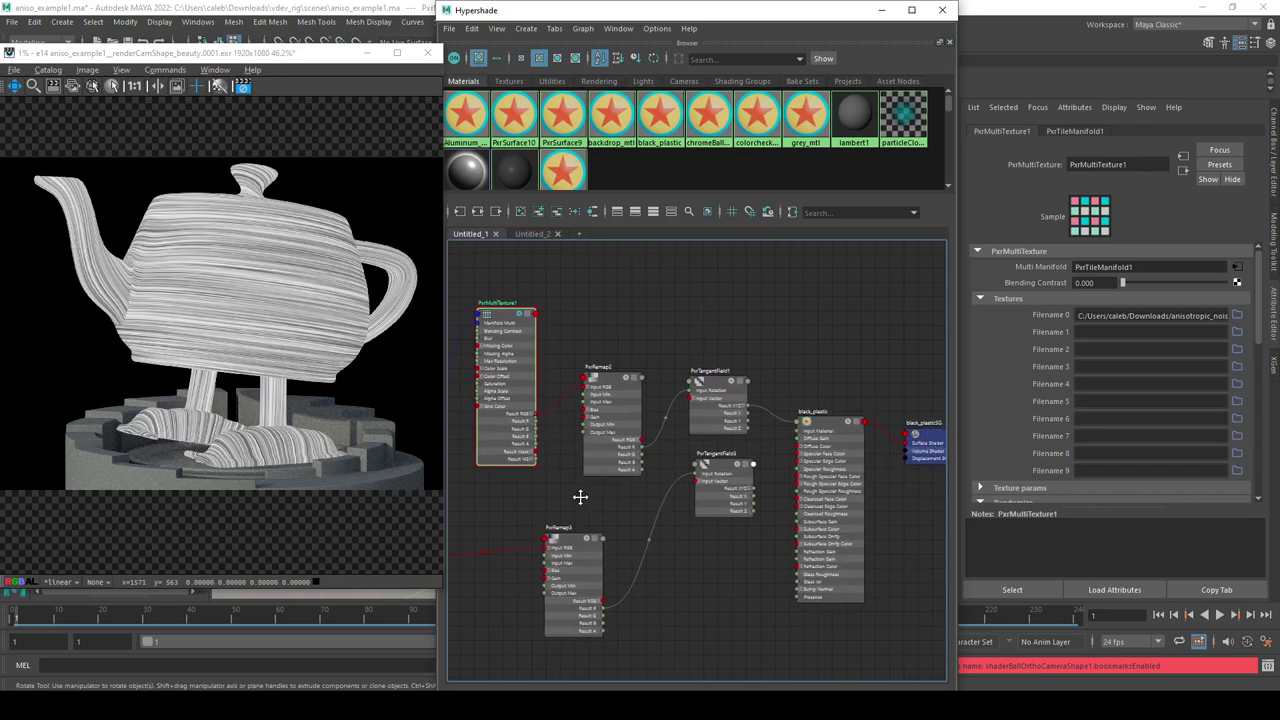
Examine the rotation settings of PxrTangentField1 and the primary specular settings of the black_plastic material.
click(713, 385)
mouse_move(713, 385)
mouse_down()
mouse_move(733, 347)
mouse_move(710, 367)
mouse_move(718, 387)
mouse_up()
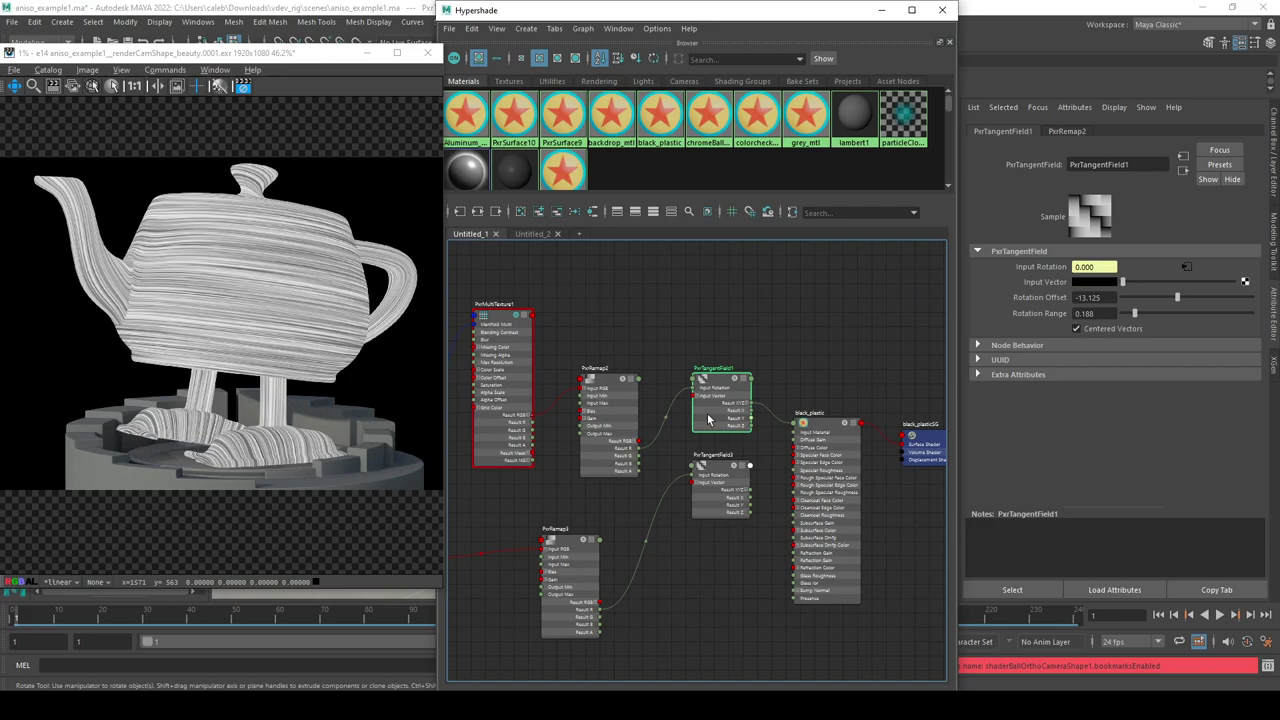
click(813, 450)
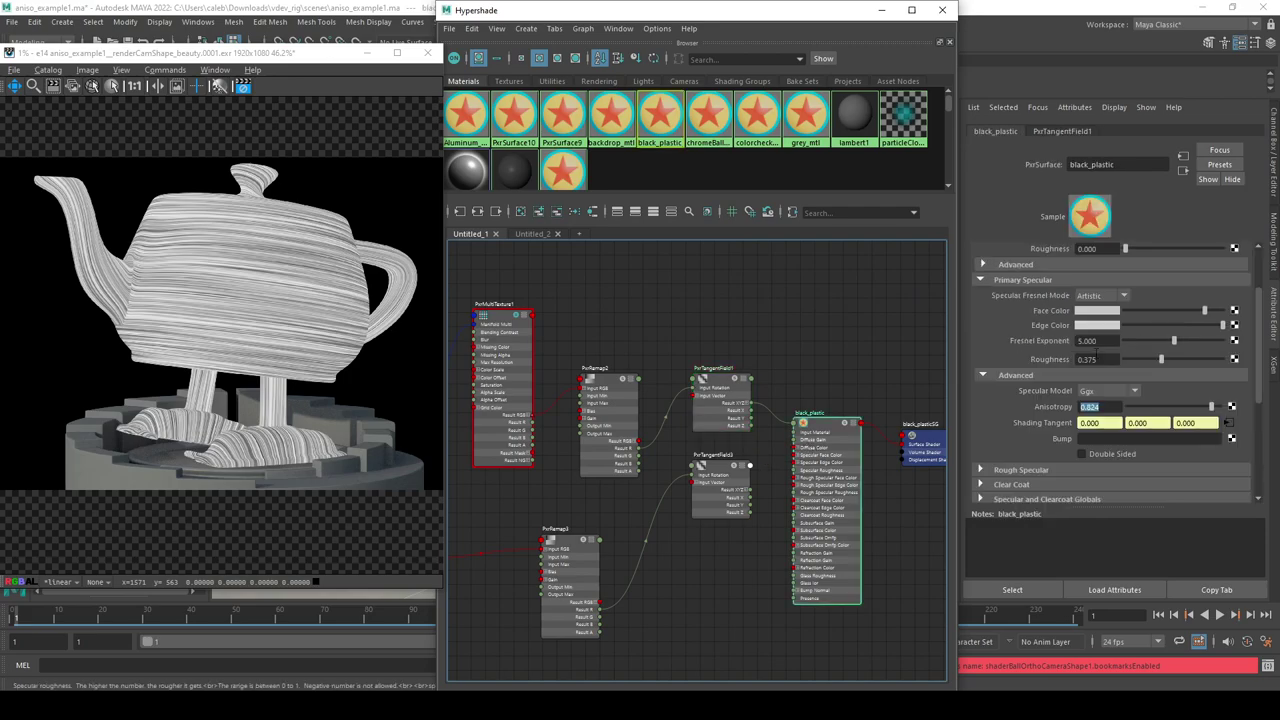
click(698, 426)
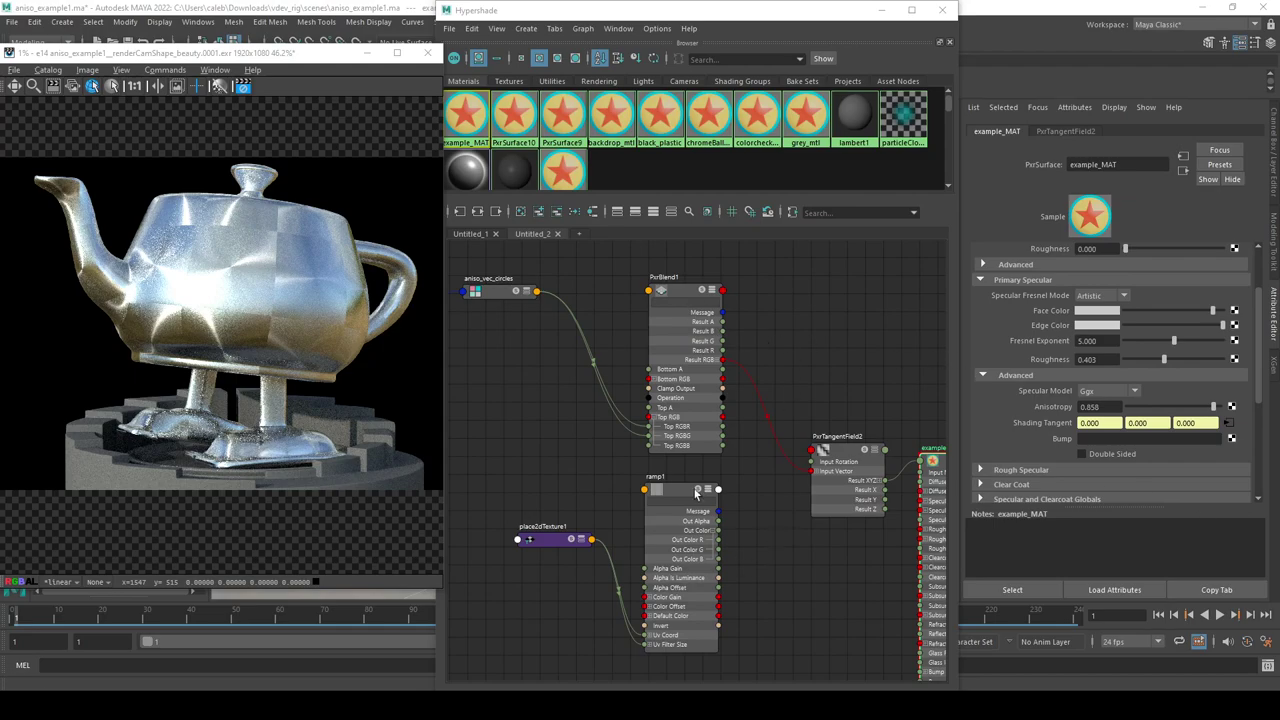
Inspect PxrTangentField2 and example_MAT in the second graph, and briefly preview PxrBlend1's output on the teapot.
drag(840, 460, 812, 434)
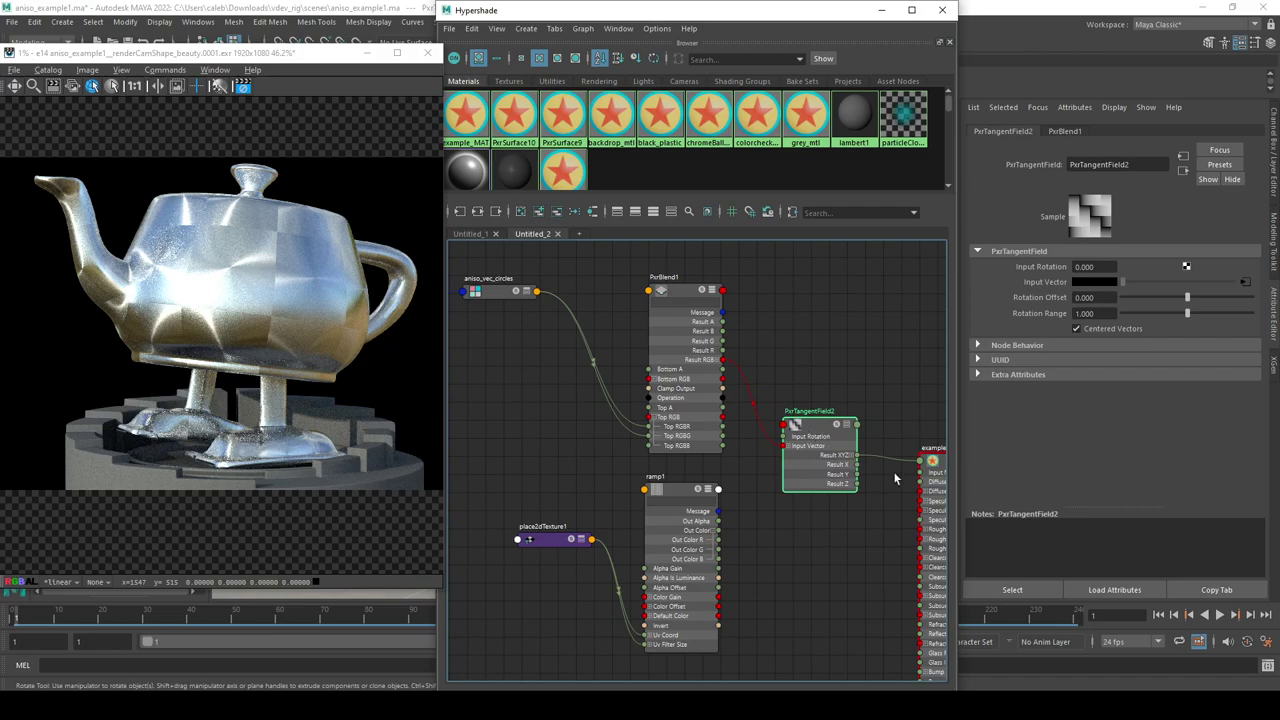
click(925, 484)
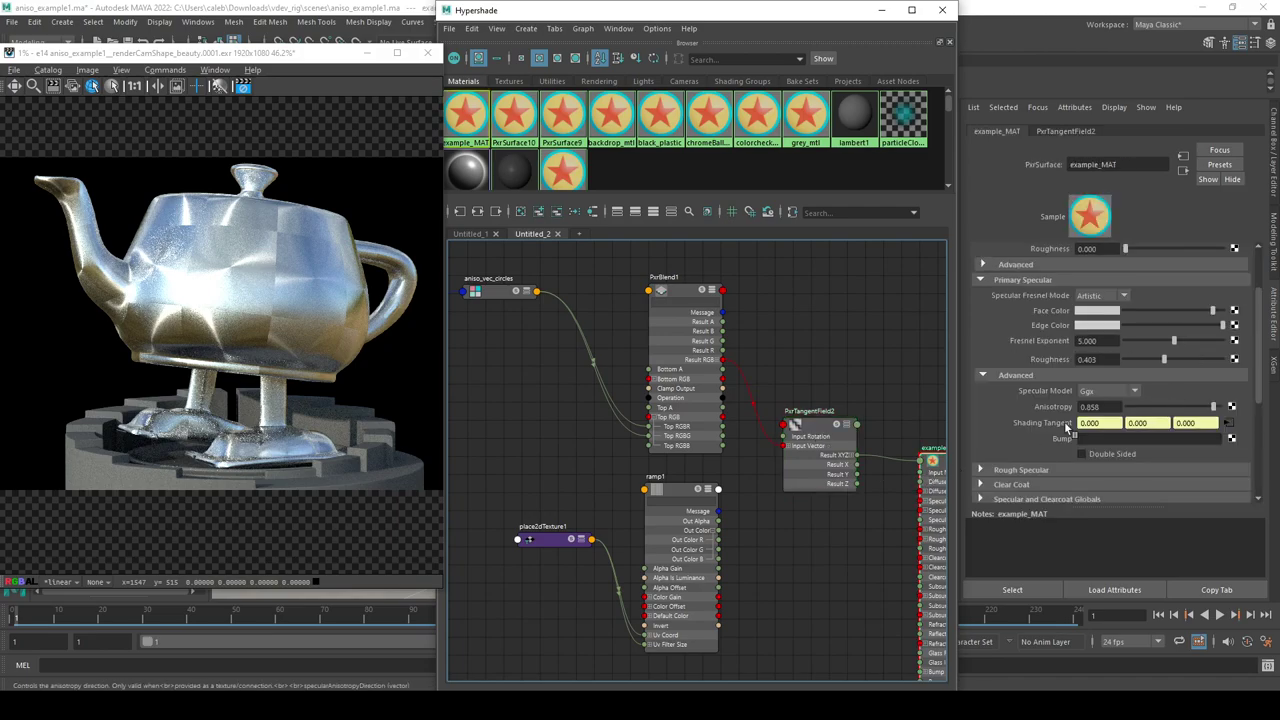
click(796, 436)
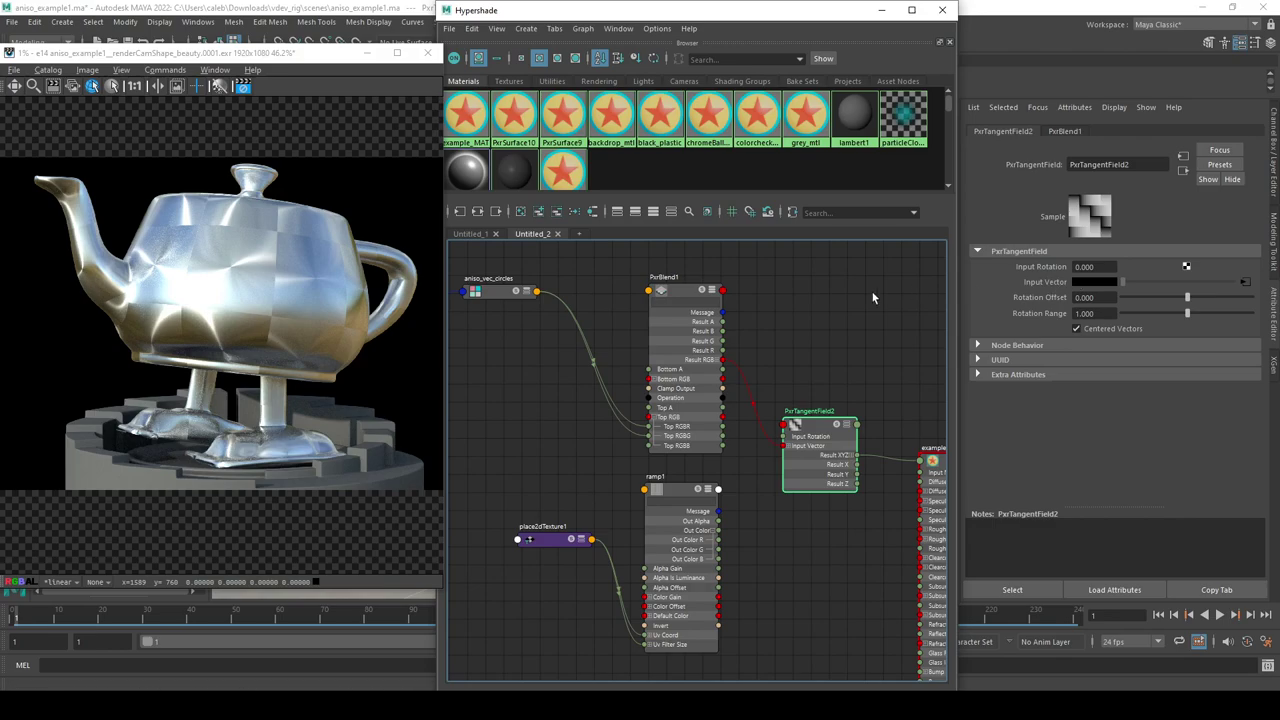
click(705, 298)
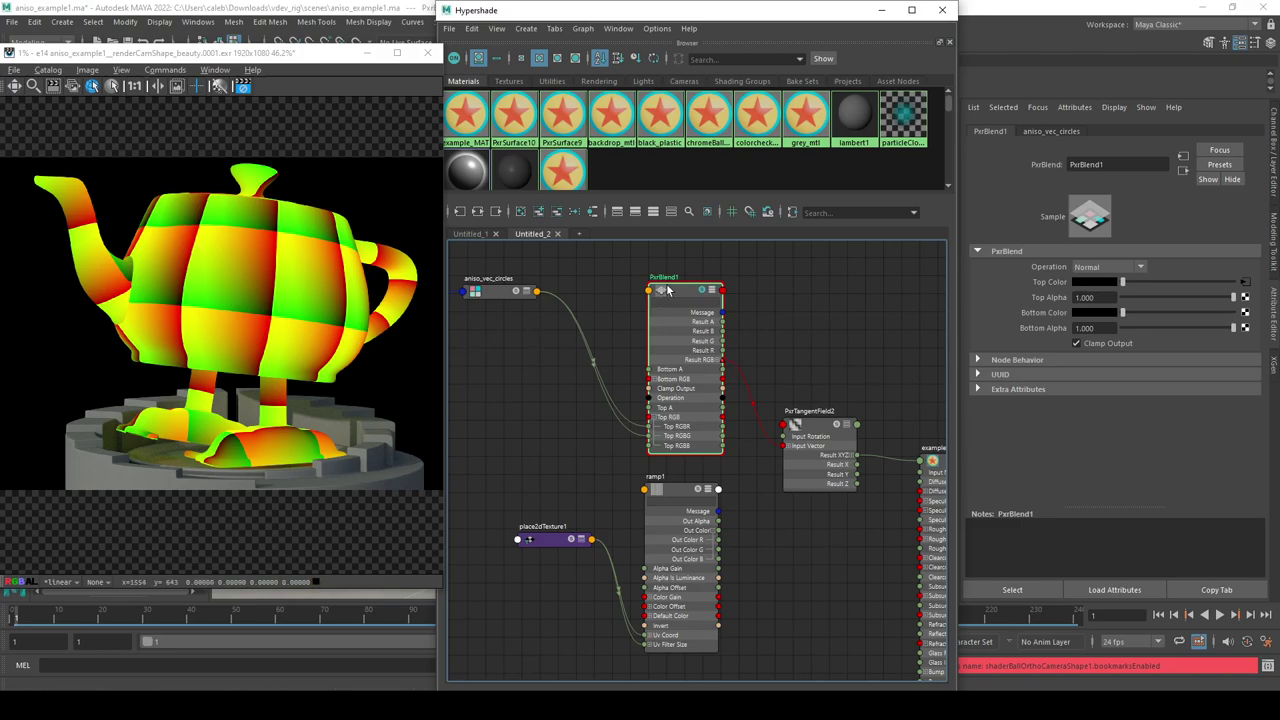
click(706, 292)
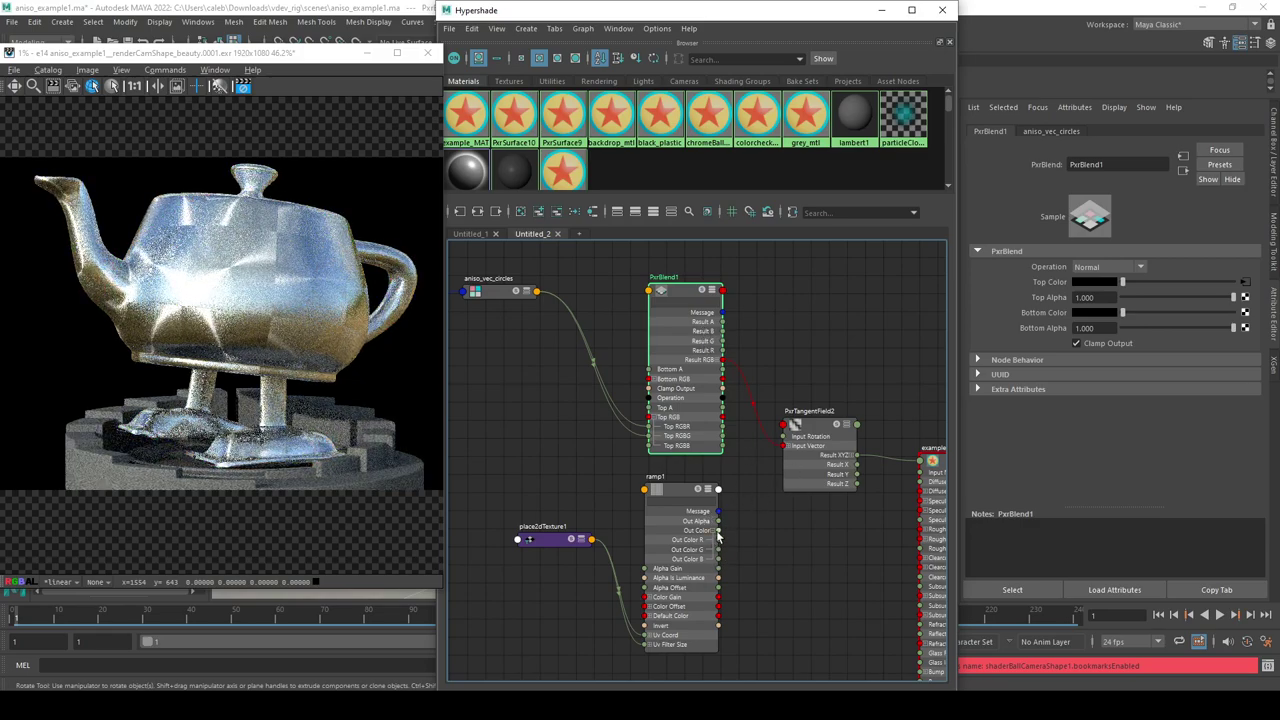
Connect ramp1's Out Color R to PxrTangentField2's Input Rotation and delete the PxrBlend1 connection to Input Vector.
drag(718, 541, 784, 437)
click(779, 447)
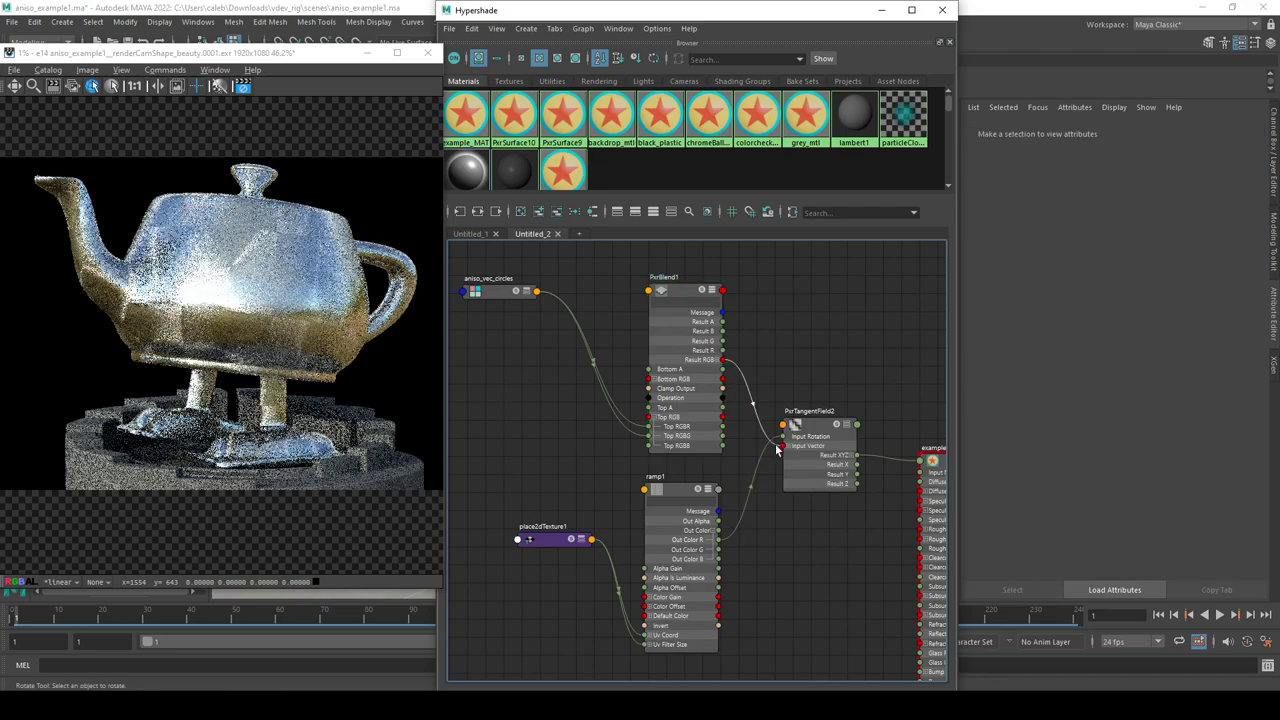
click(752, 403)
key(Delete)
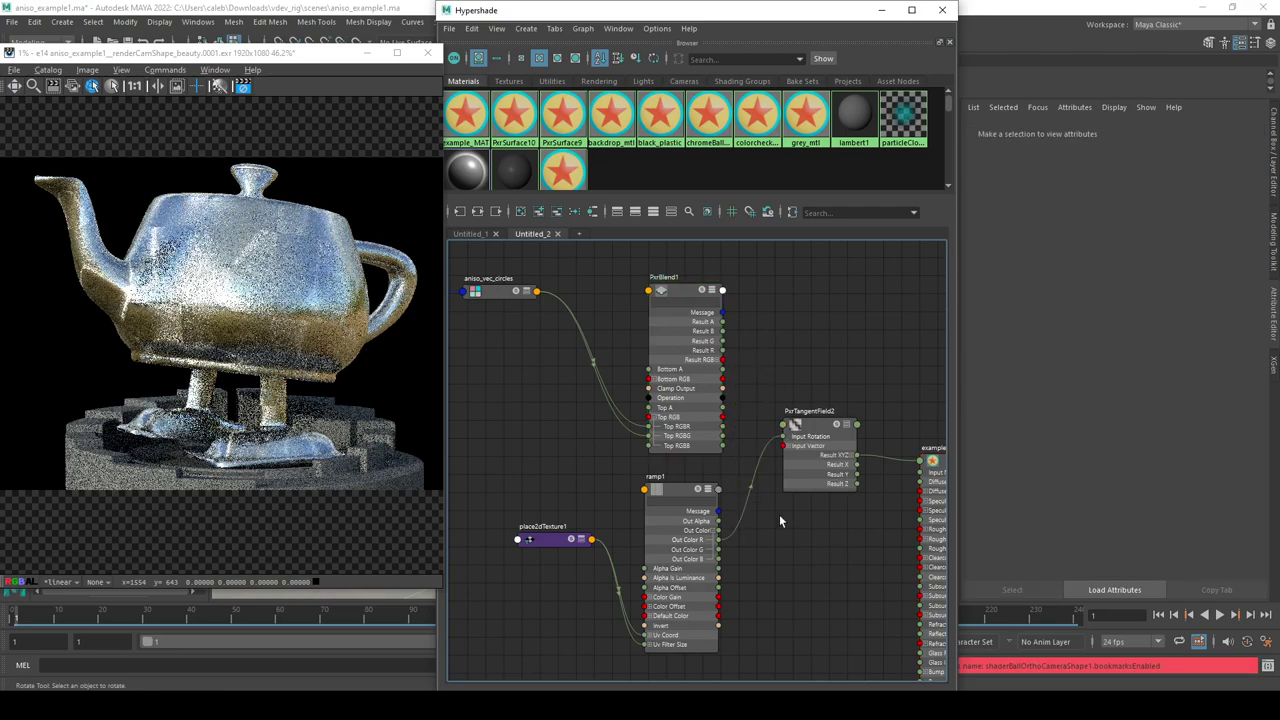
Review the ramp1 node's type, interpolation and gradient, and its place in the example_MAT network.
click(680, 490)
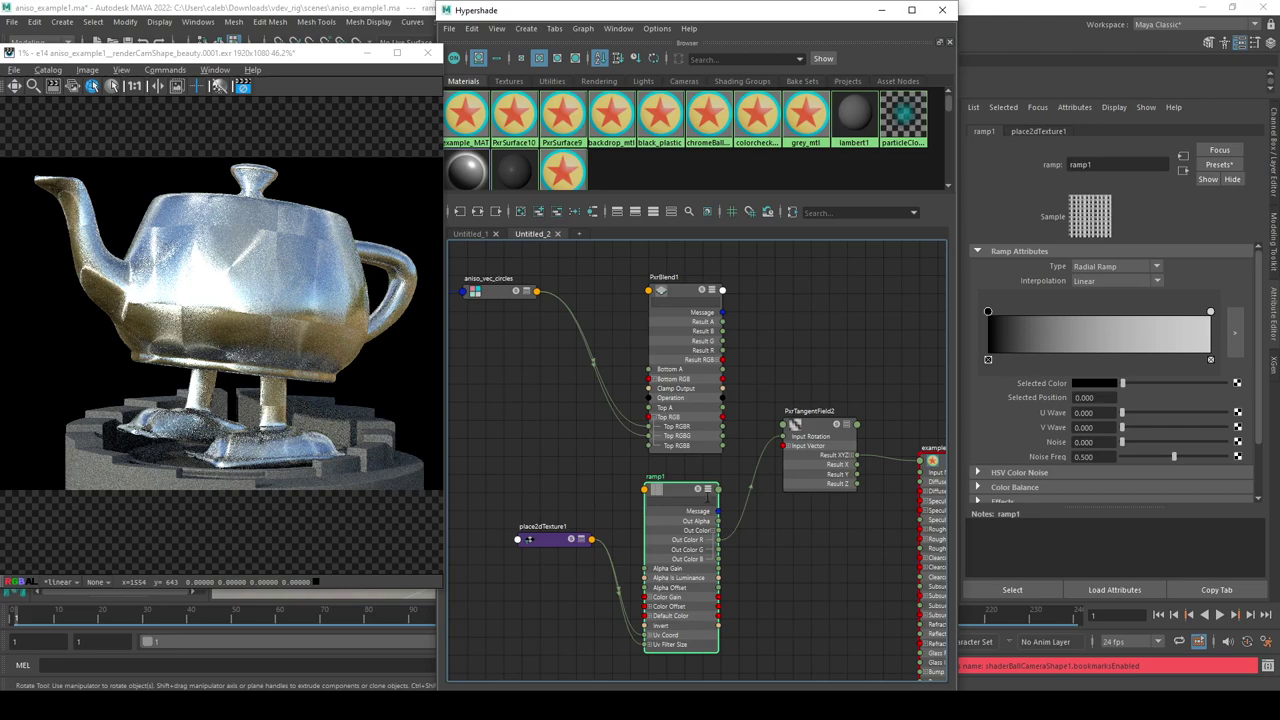
click(495, 482)
alt+middle_drag(934, 551, 781, 539)
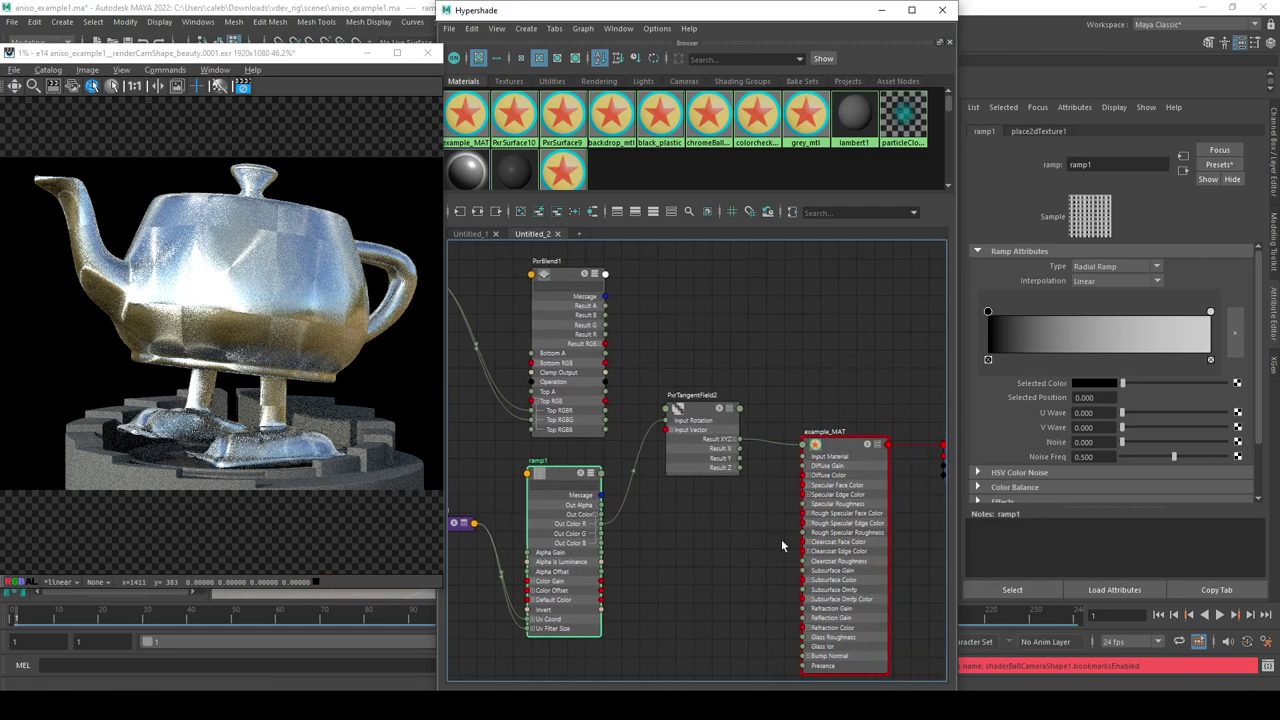
Set PxrTangentField2's Rotation Offset to -63.750 and its Rotation Range to 0.323.
click(735, 450)
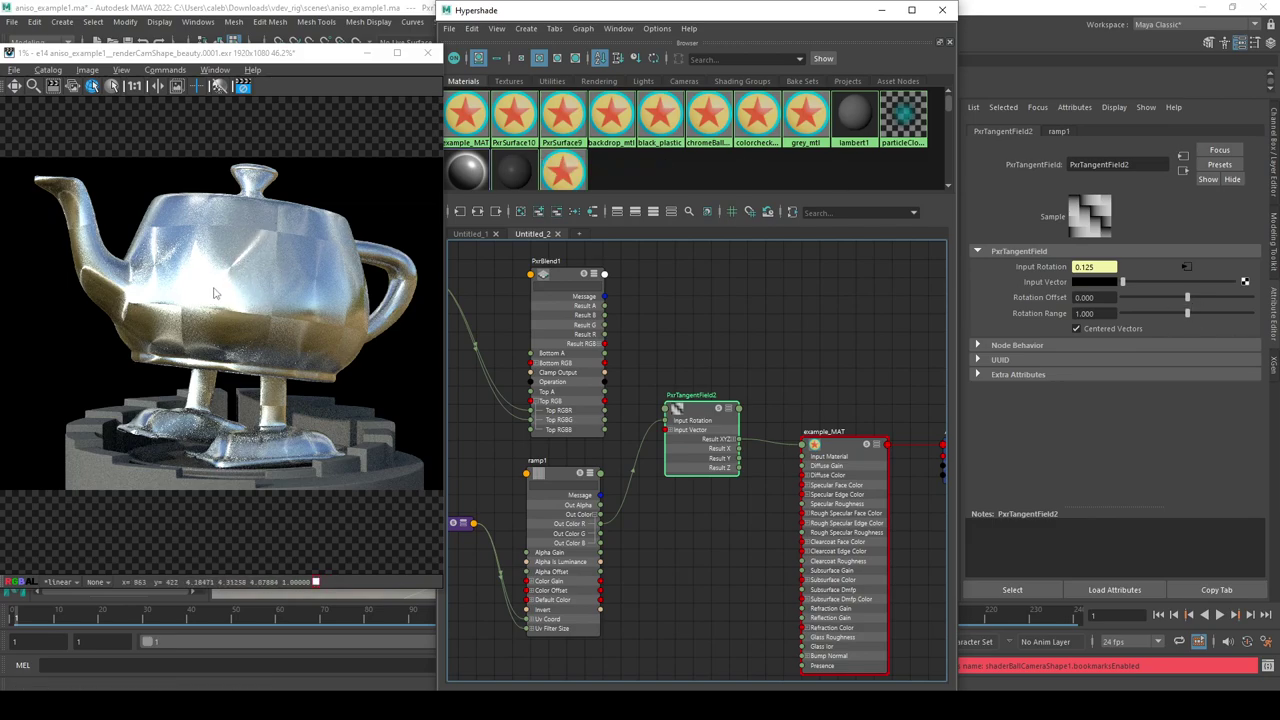
mouse_move(1188, 297)
mouse_down()
mouse_move(1206, 300)
mouse_move(1141, 297)
mouse_up()
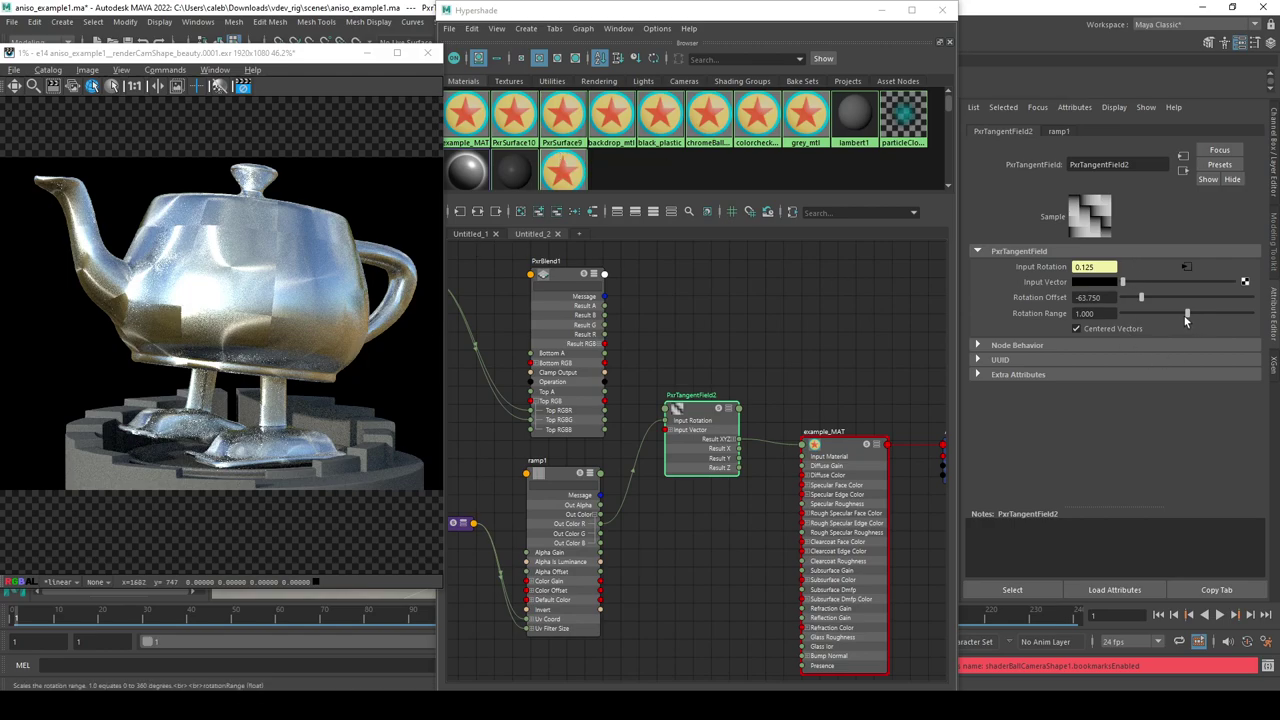
click(1144, 315)
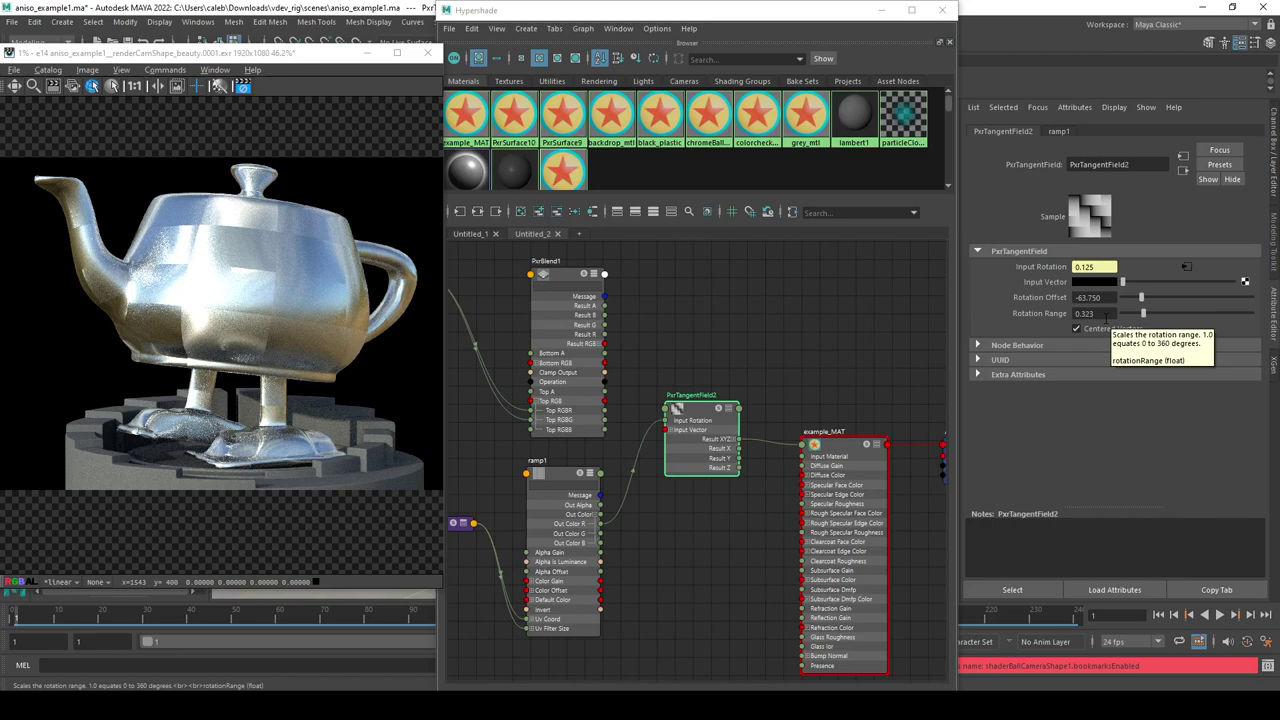
Try a Rotation Range of 0.104 on PxrTangentField2, and raise it to 1.010.
click(1090, 313)
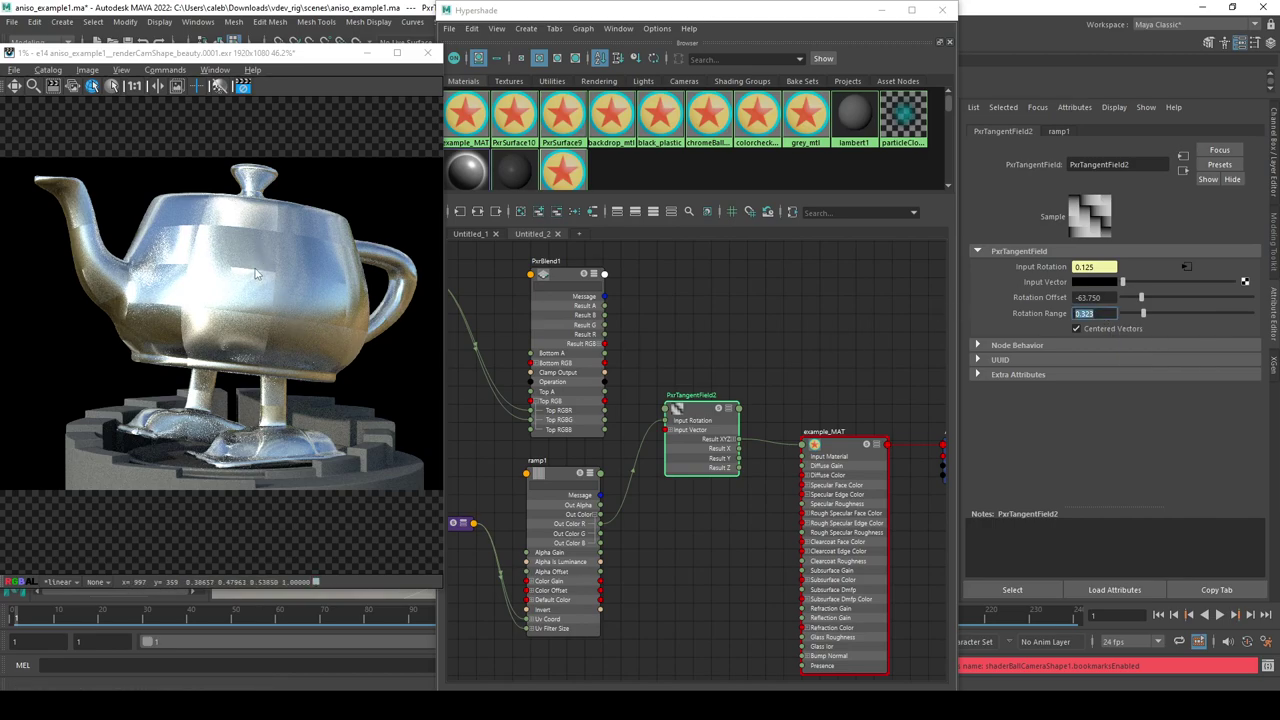
drag(1140, 313, 1127, 311)
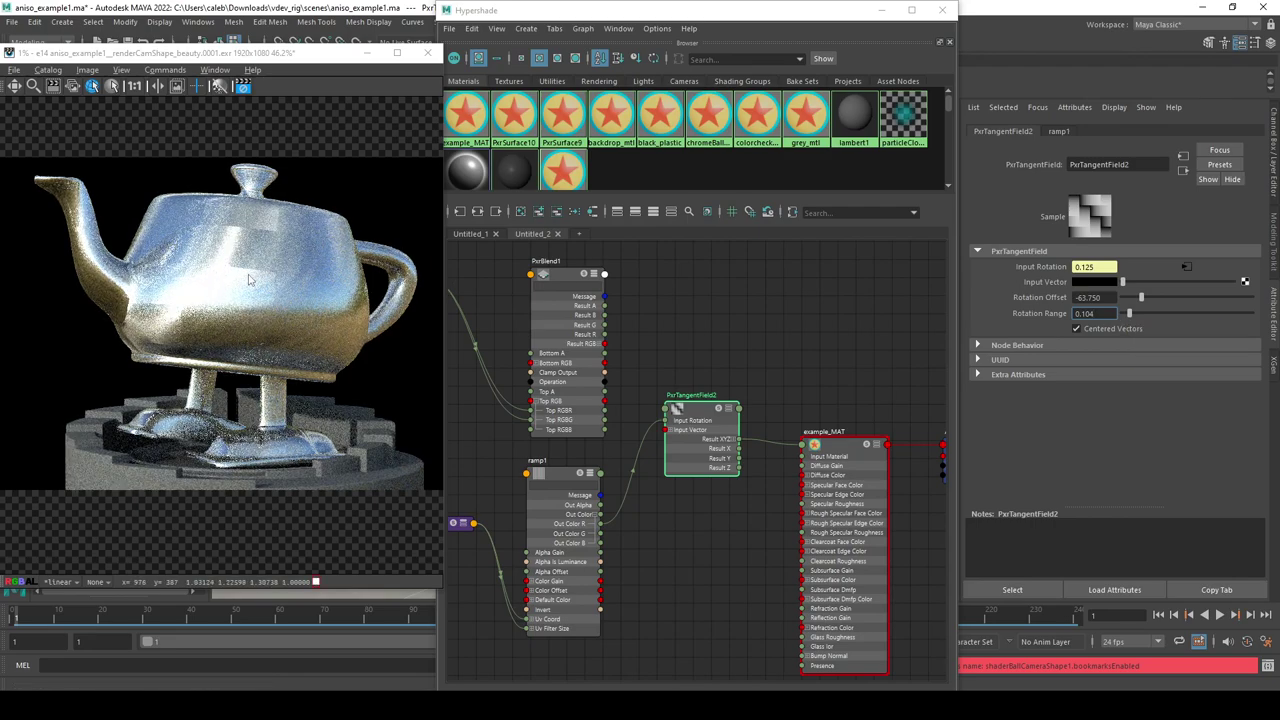
drag(1129, 313, 1185, 313)
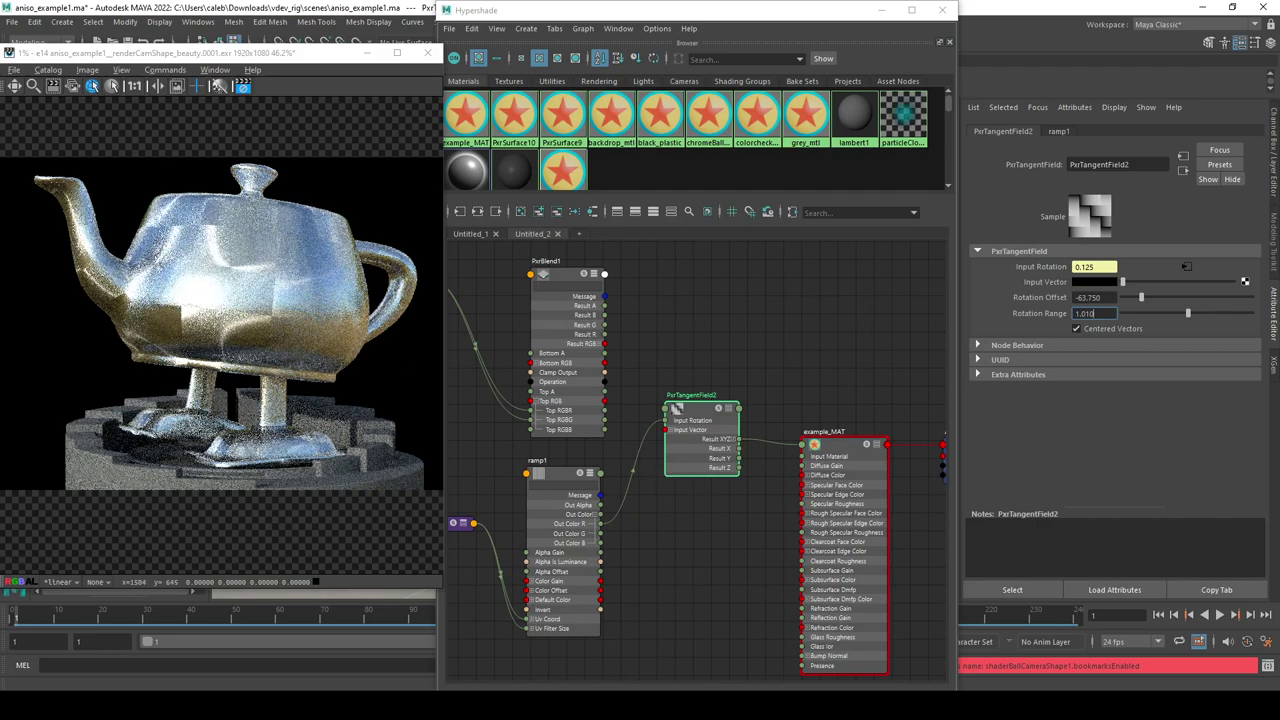
Preview the outputs of PxrMultiTexture1 and PxrTangentField1 from the black_plastic network on the teapot.
click(240, 300)
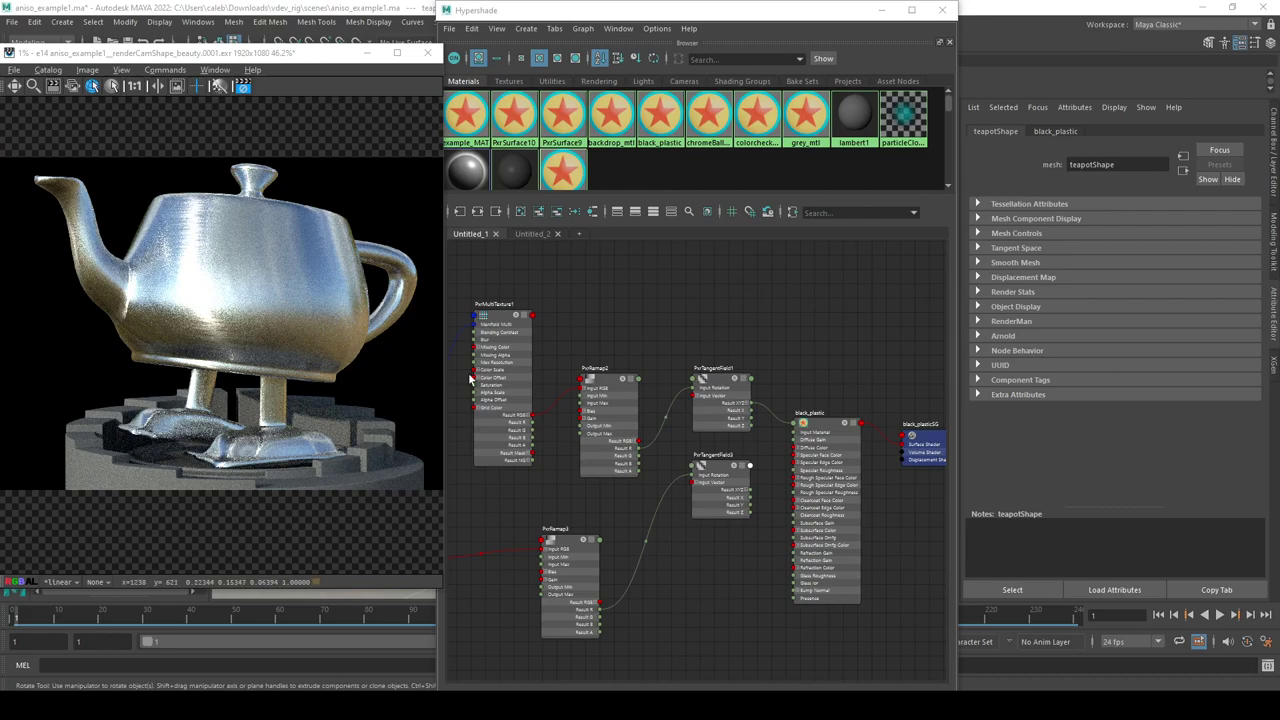
click(516, 320)
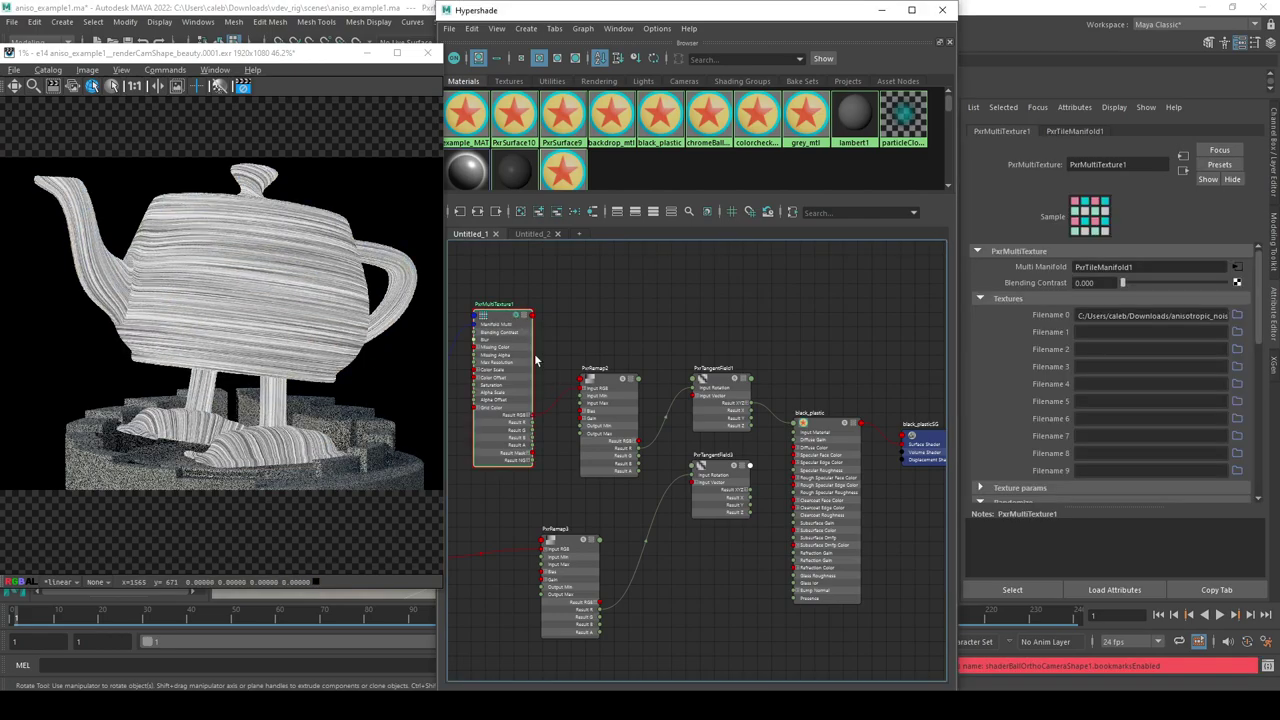
click(736, 383)
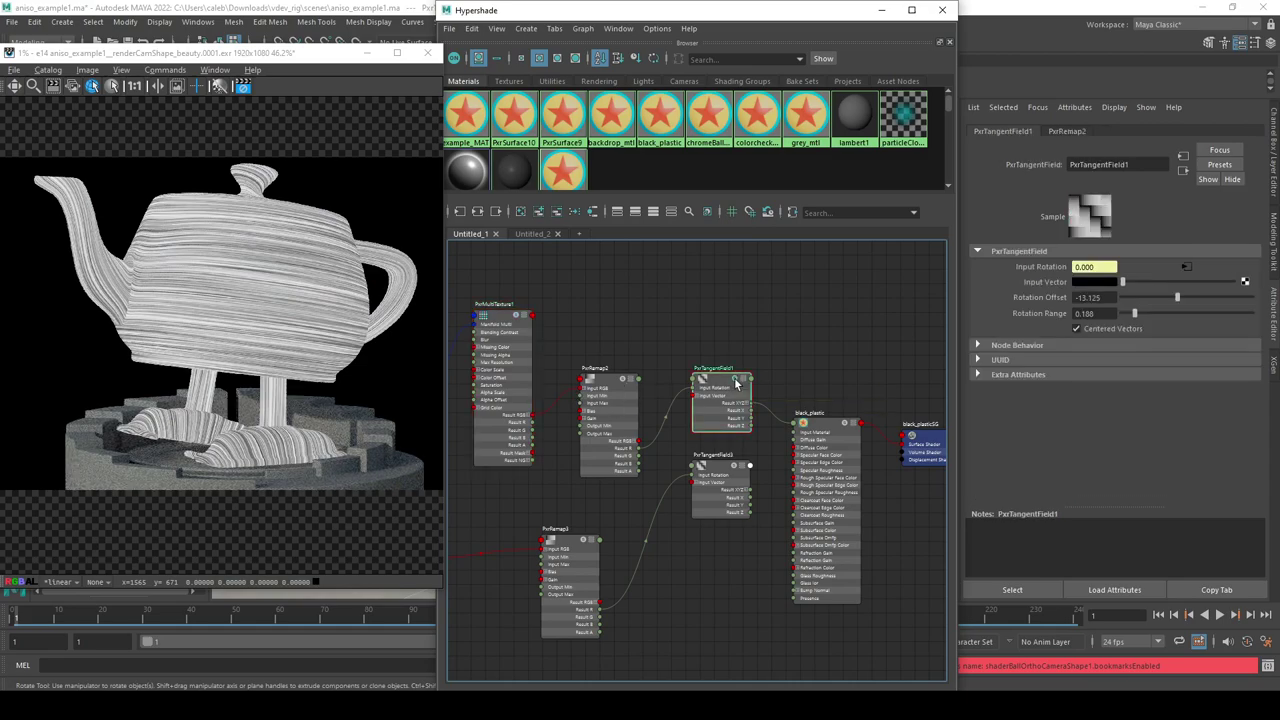
click(736, 383)
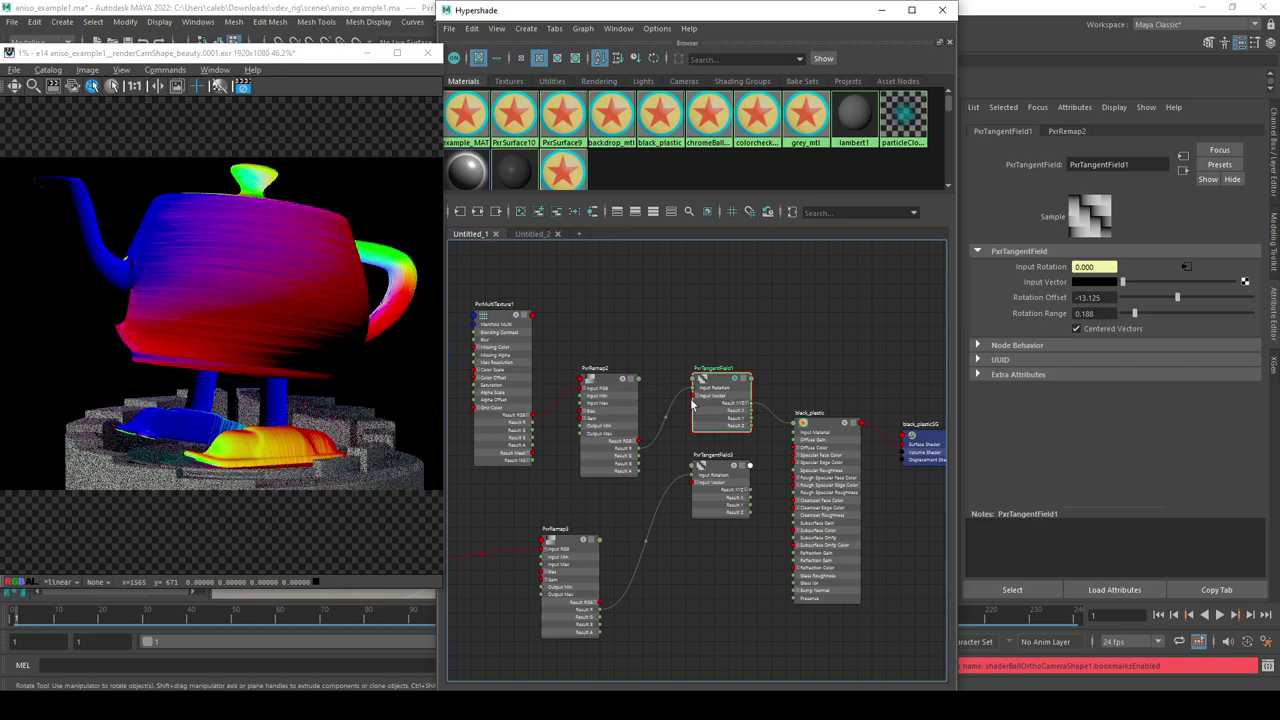
Move PxrRemap2 slightly up in the graph and widen its output range to Output Min -0.013 and Output Max 1.231.
click(612, 379)
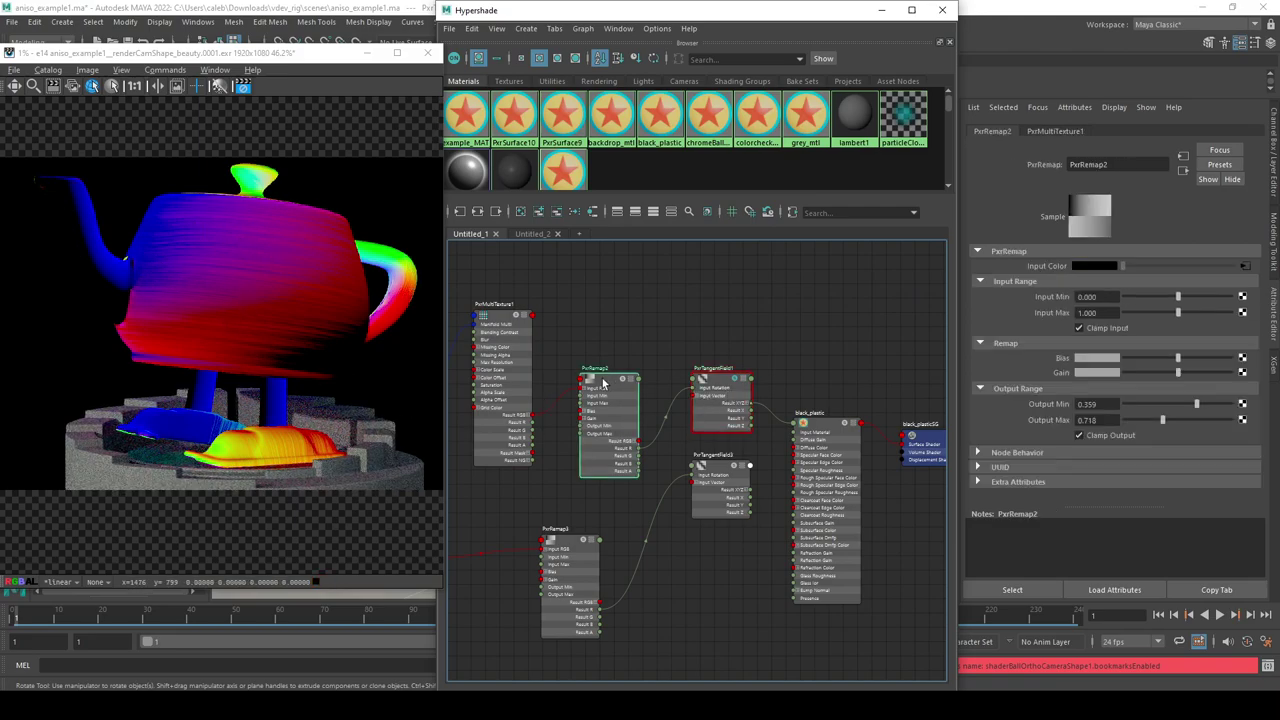
drag(607, 386, 597, 348)
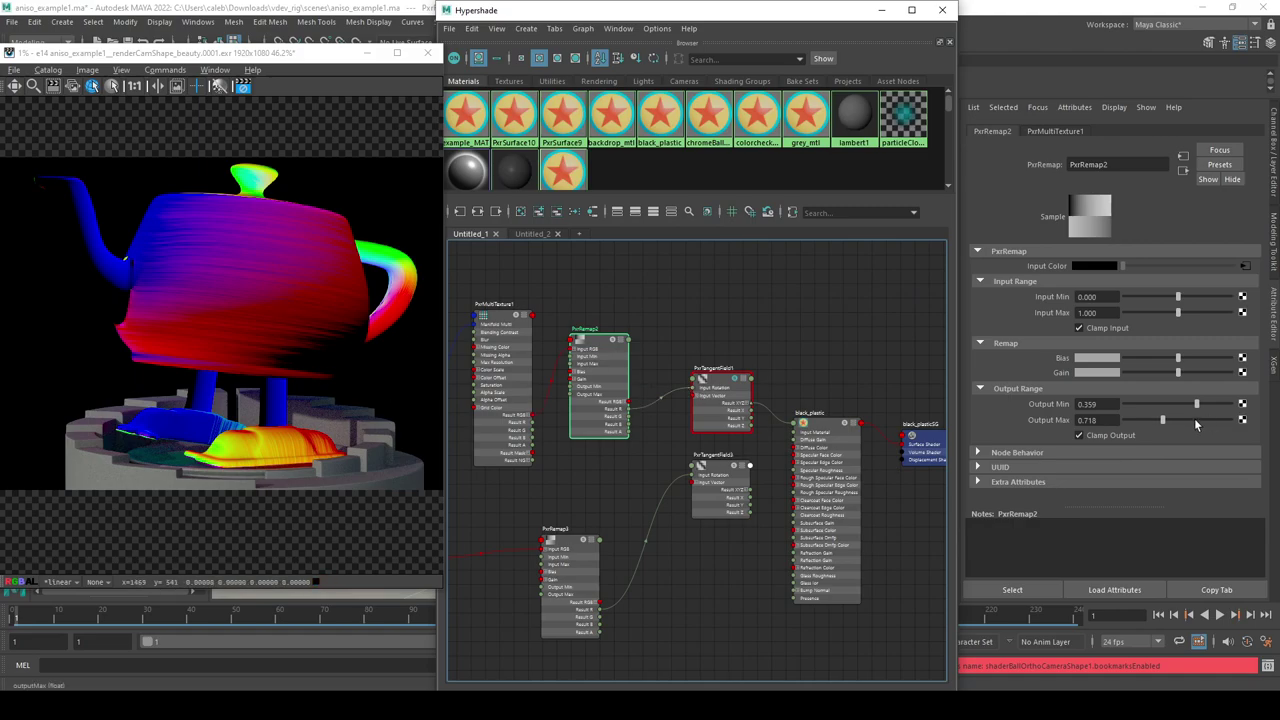
mouse_move(1165, 423)
mouse_down()
mouse_move(1180, 420)
mouse_move(1176, 407)
mouse_up()
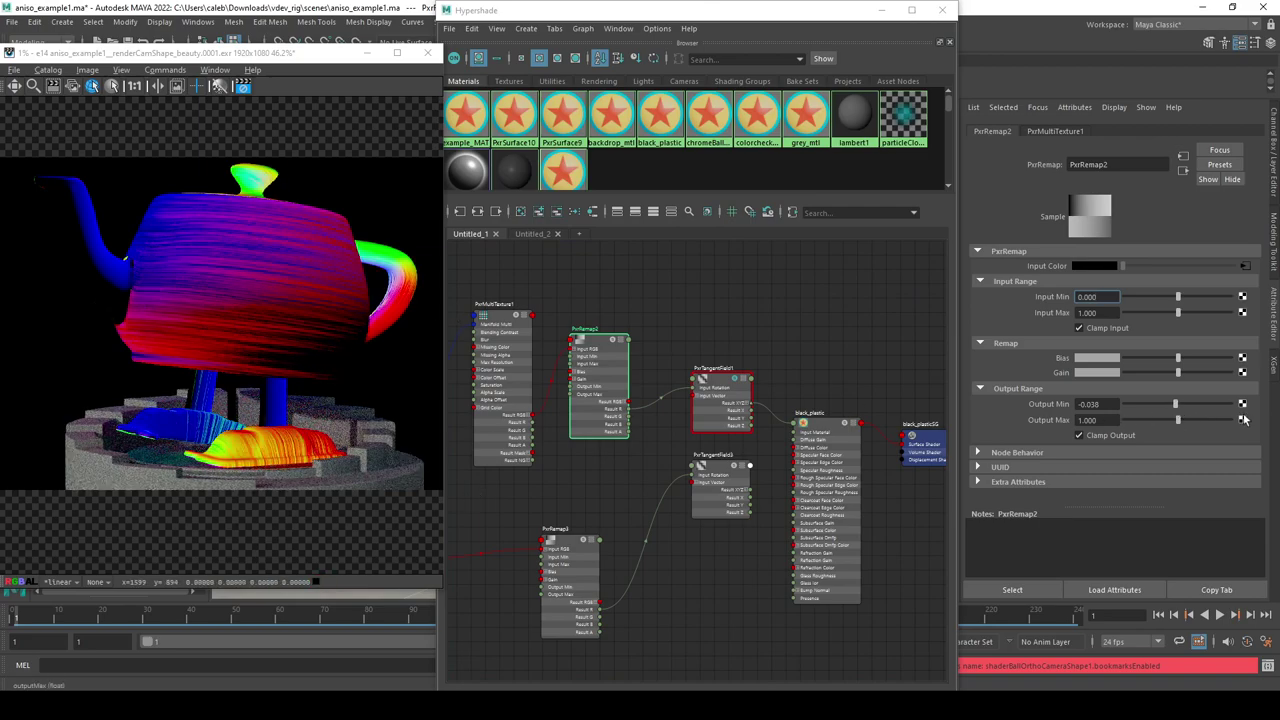
drag(1177, 406, 1203, 410)
mouse_move(1177, 420)
mouse_down()
mouse_move(1147, 418)
mouse_move(1191, 421)
mouse_move(1177, 409)
mouse_up()
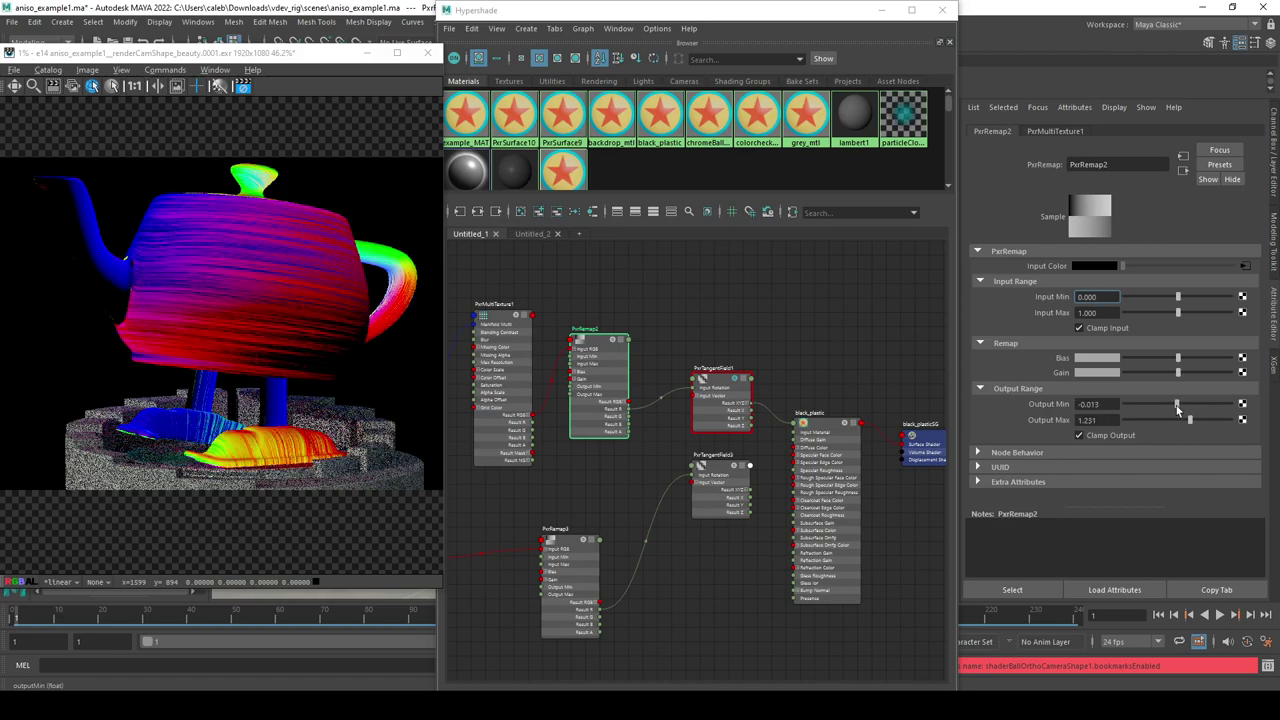
Reset PxrRemap2's Output Min to 0 and Output Max to 1.
click(1088, 404)
text(0)
key(Tab)
text(1)
key(Return)
Try a narrower input range on PxrRemap2, and restore Input Min to 0 and Input Max to 1.
mouse_move(1181, 313)
mouse_down()
mouse_move(1222, 298)
mouse_move(1199, 297)
mouse_up()
double_click(1078, 297)
text(0)
key(Tab)
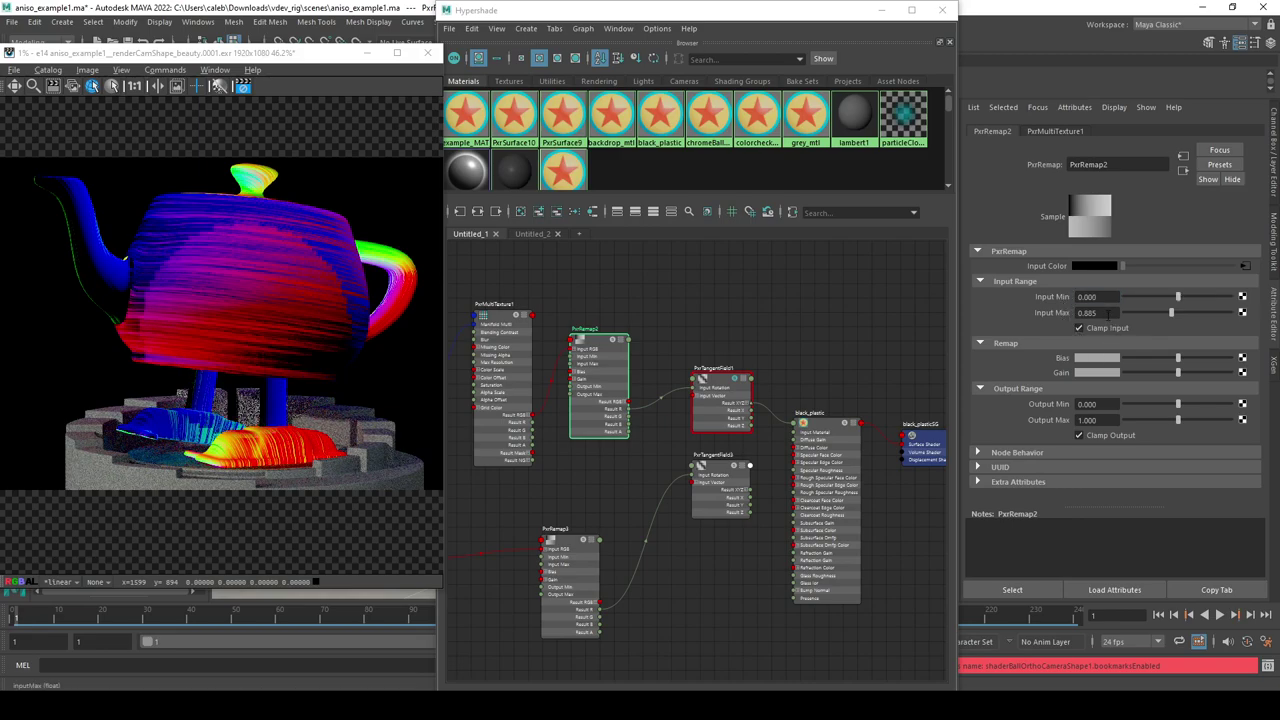
text(1)
key(Return)
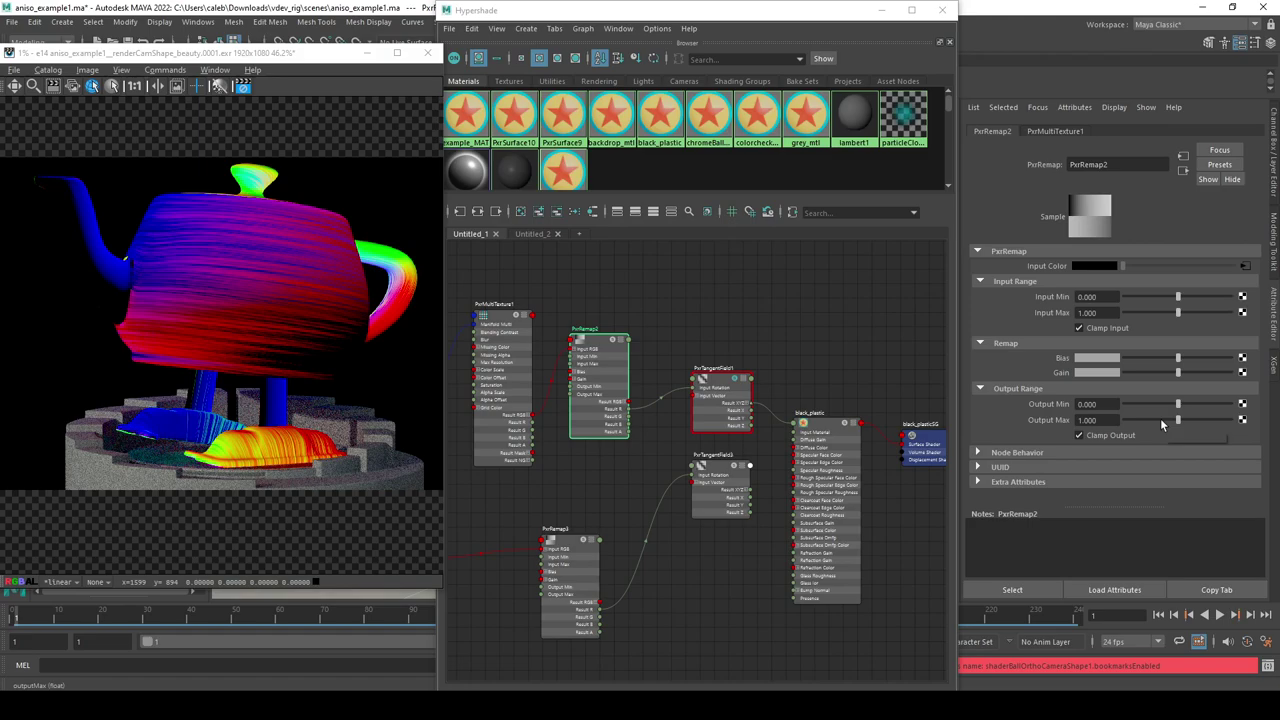
Narrow PxrRemap2's output range to Output Min 0.295 and Output Max 0.692, and view the full black_plastic material on the teapot.
click(1162, 420)
click(1192, 404)
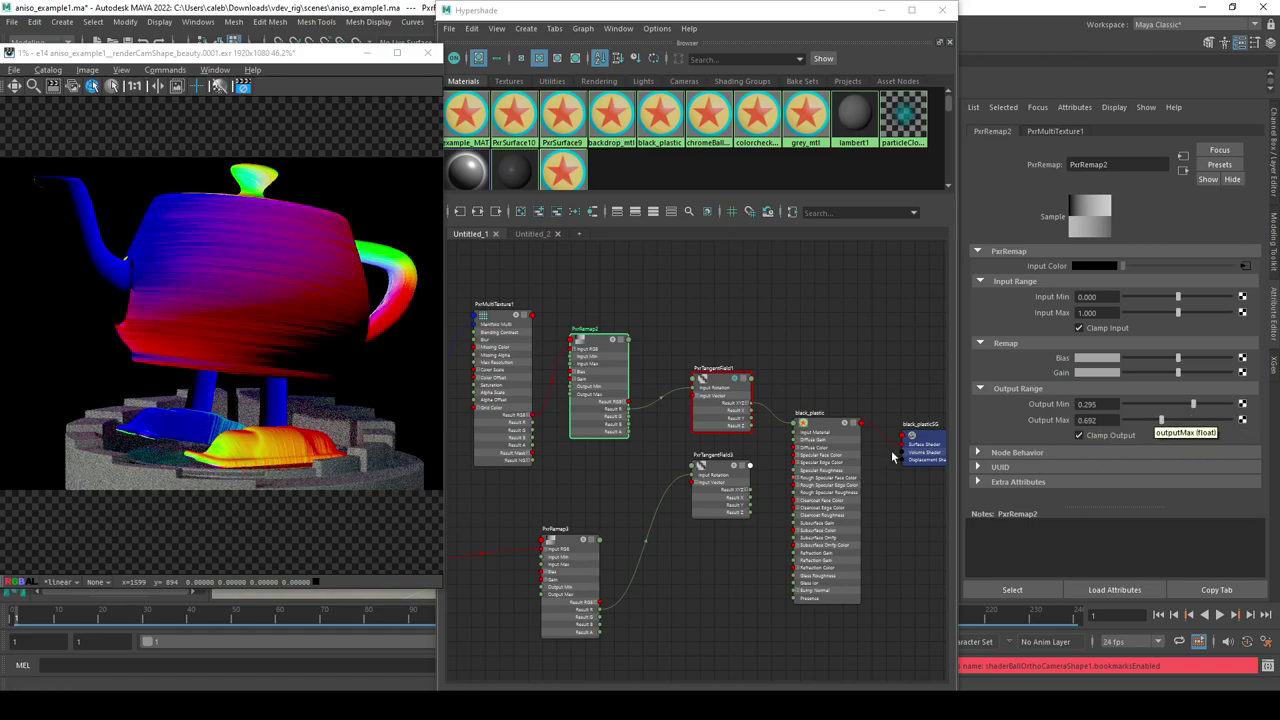
click(735, 385)
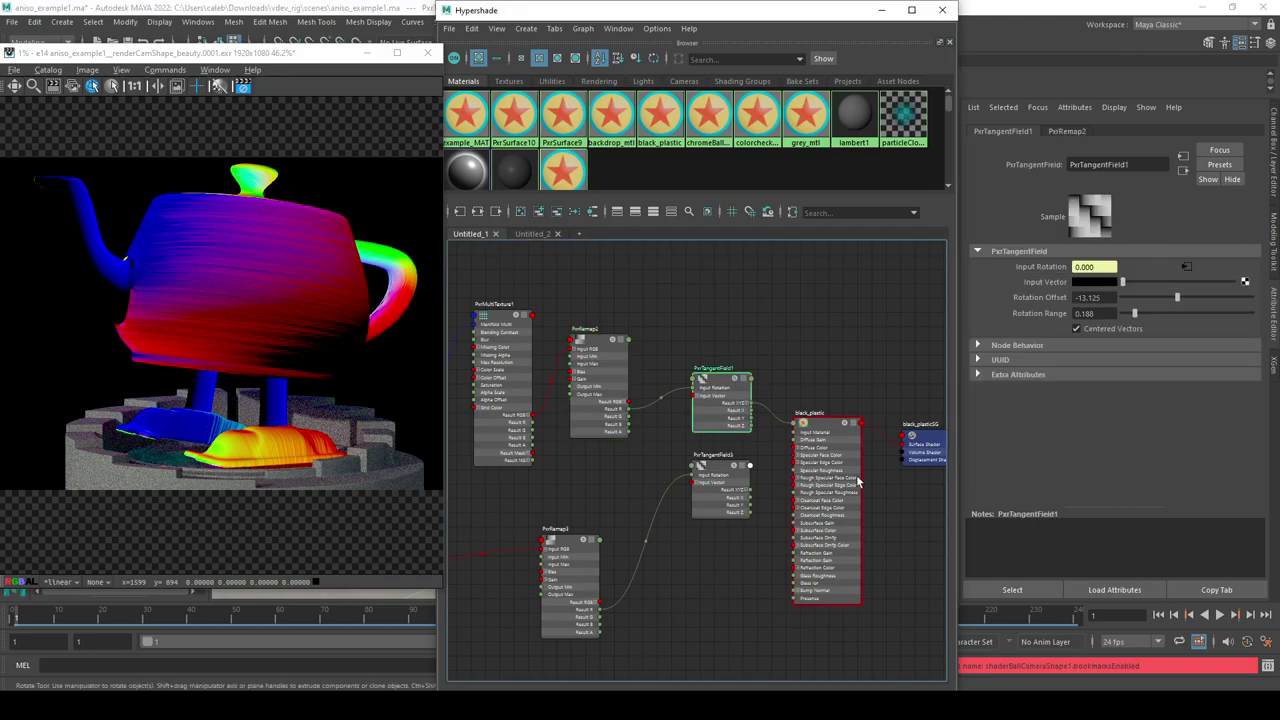
click(820, 480)
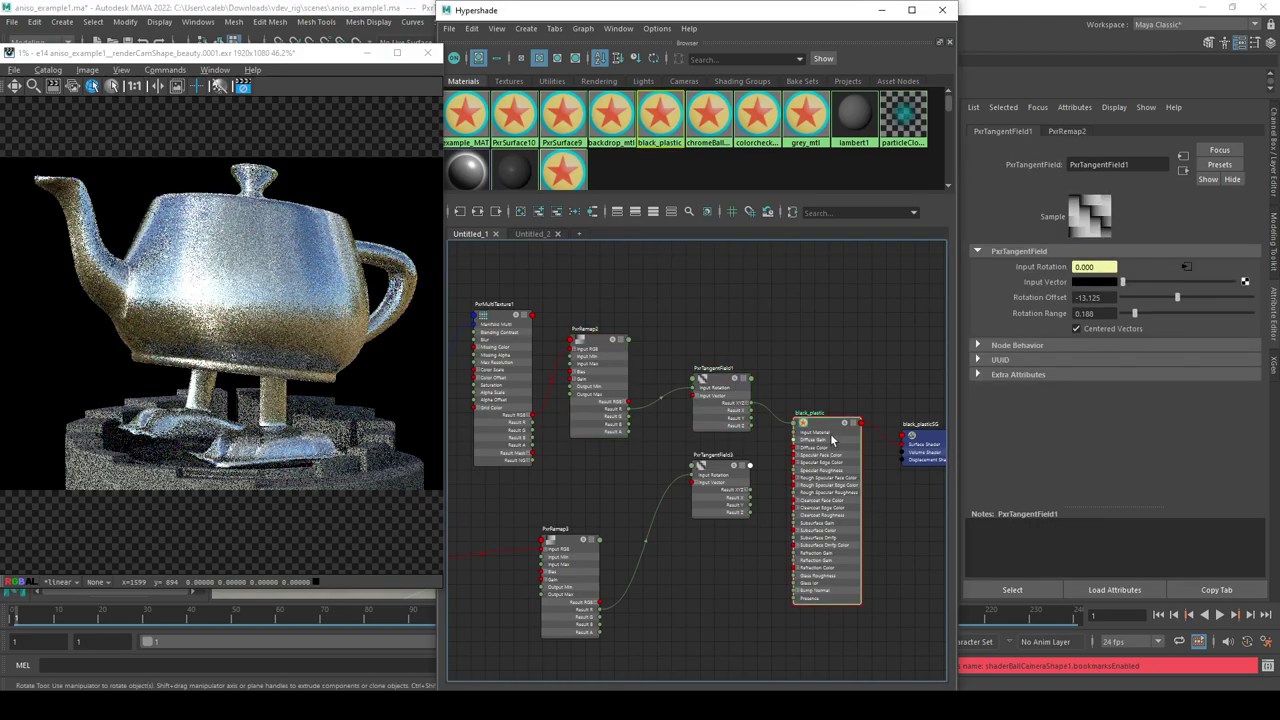
click(831, 440)
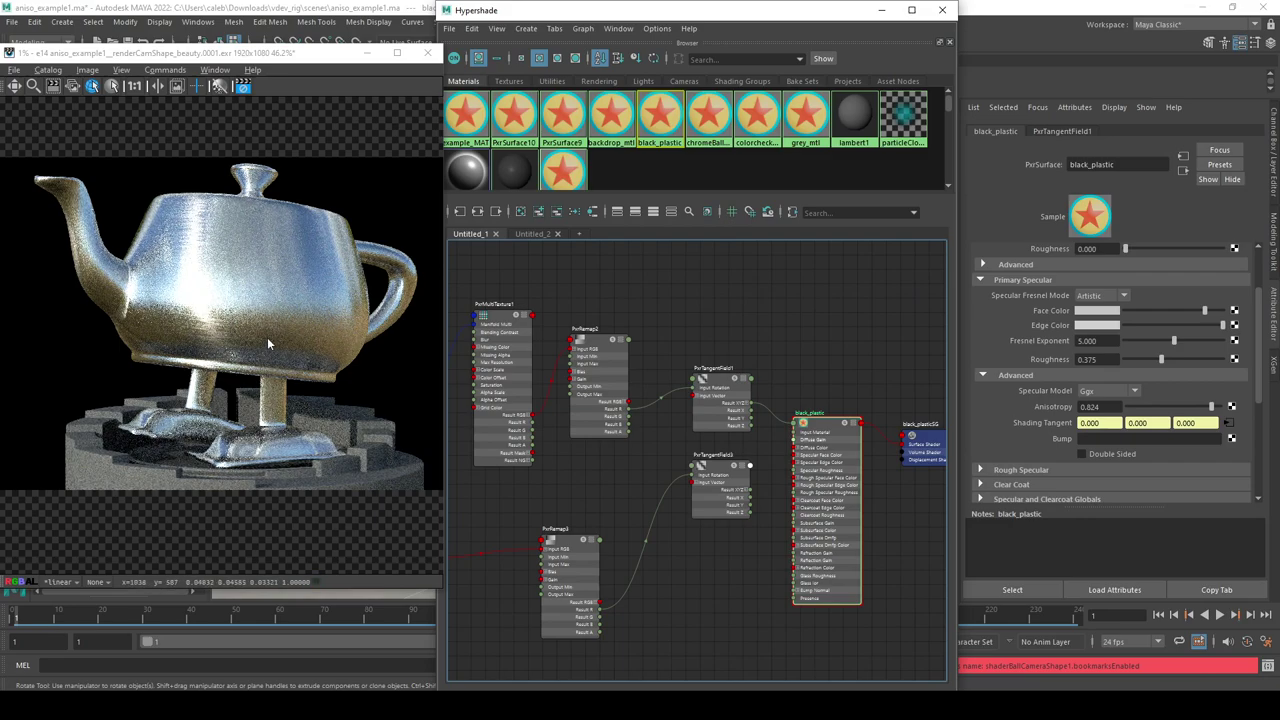
click(308, 64)
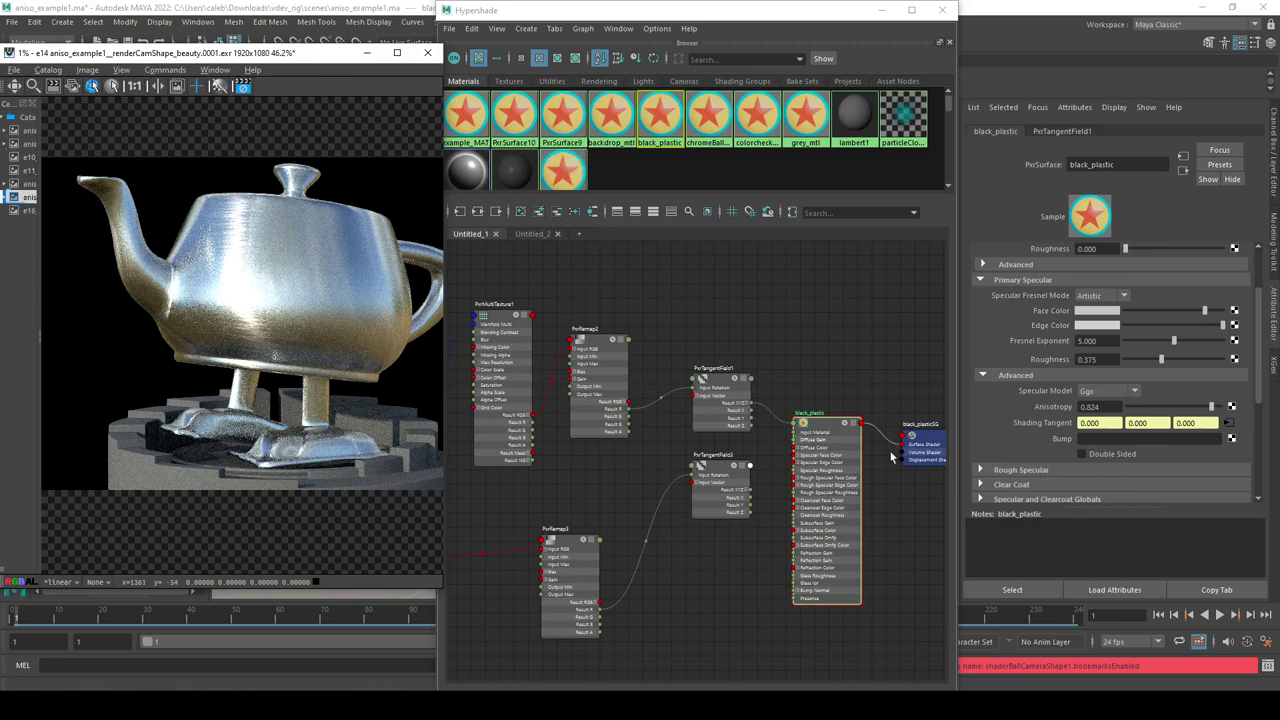
Restore PxrRemap2's output range to 0 and 1, and try Input Min 0.154 with Input Max 0.808.
click(600, 372)
click(1105, 404)
text(0)
key(Tab)
text(1)
key(Return)
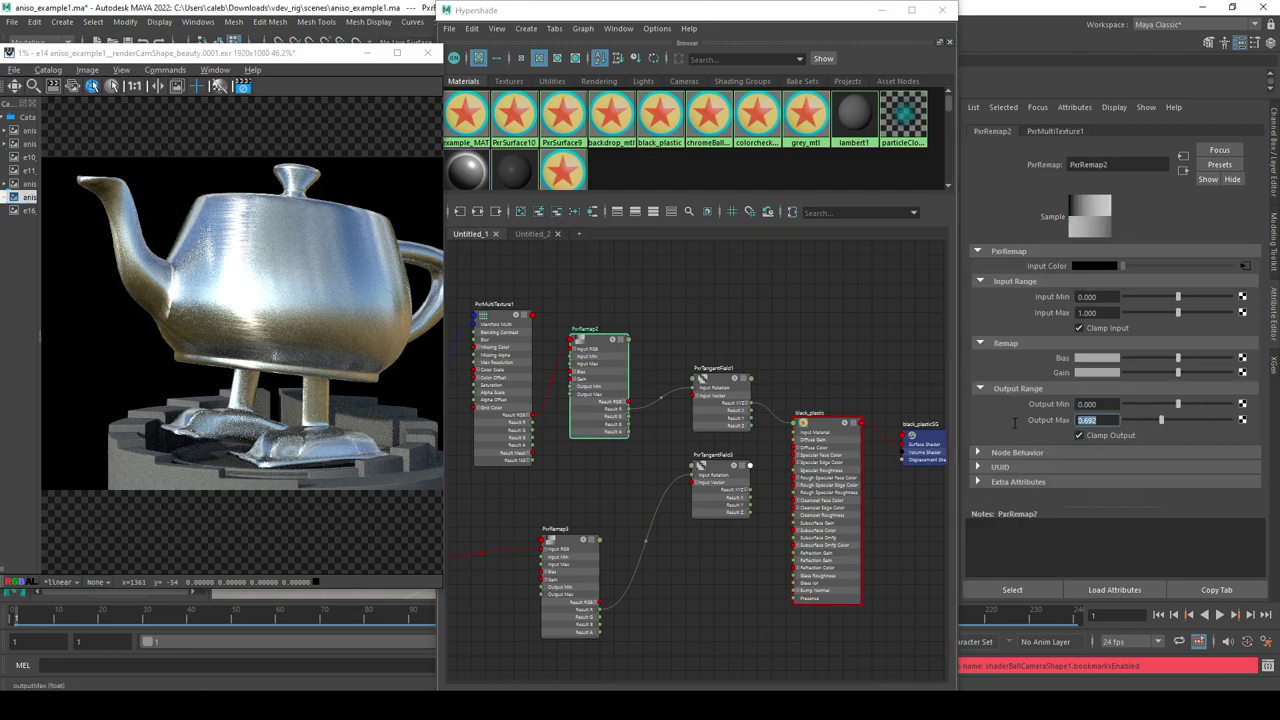
drag(1178, 297, 1167, 313)
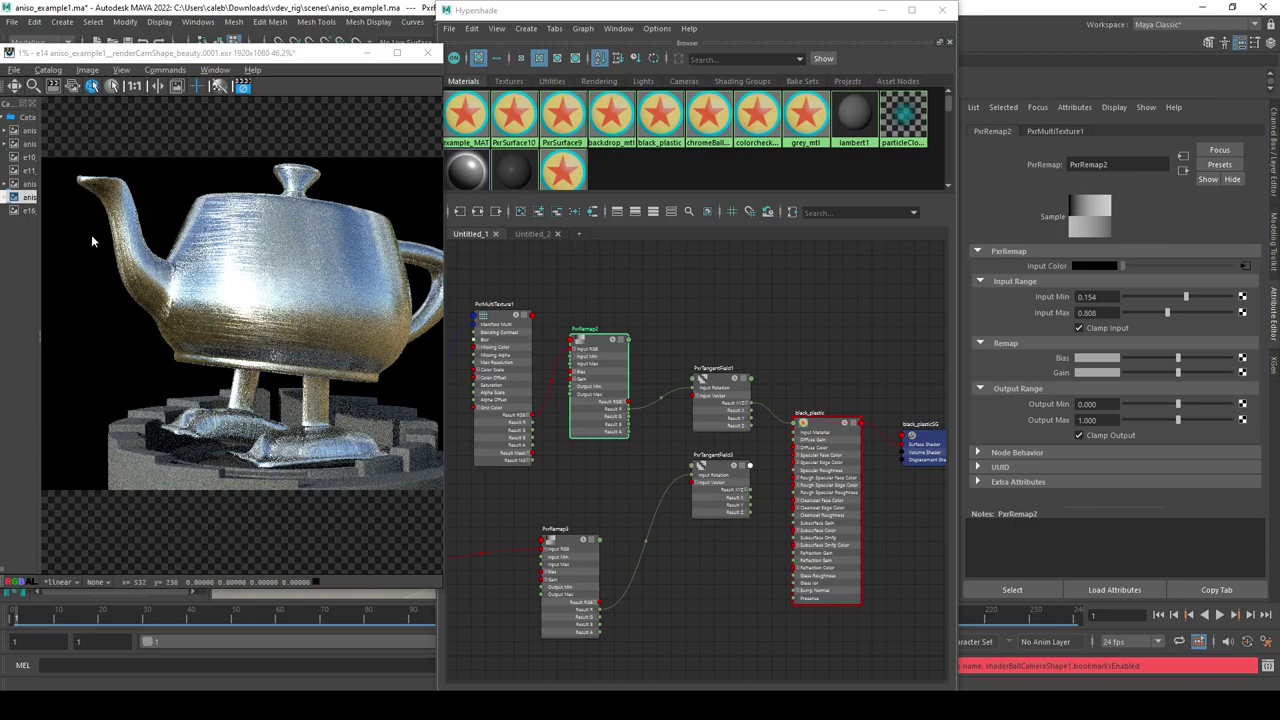
Compare the e16 snapshot with the live teapot render in the image catalog.
click(29, 211)
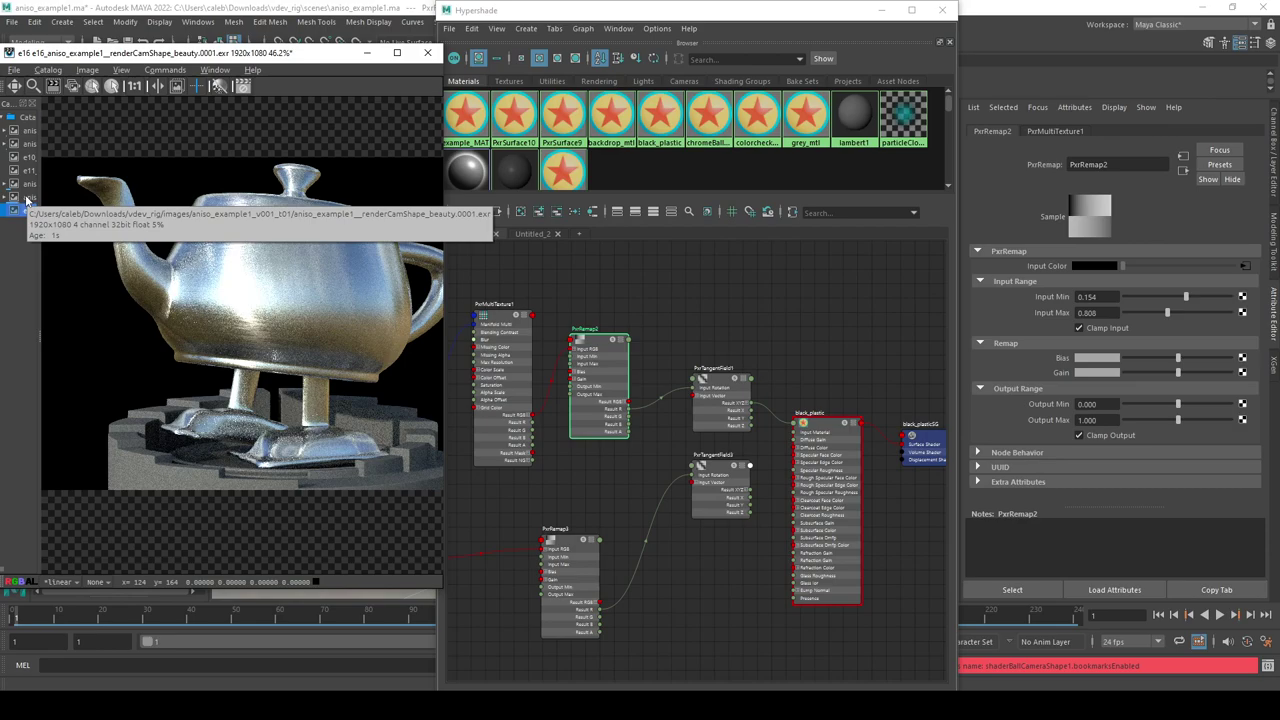
click(27, 199)
click(29, 209)
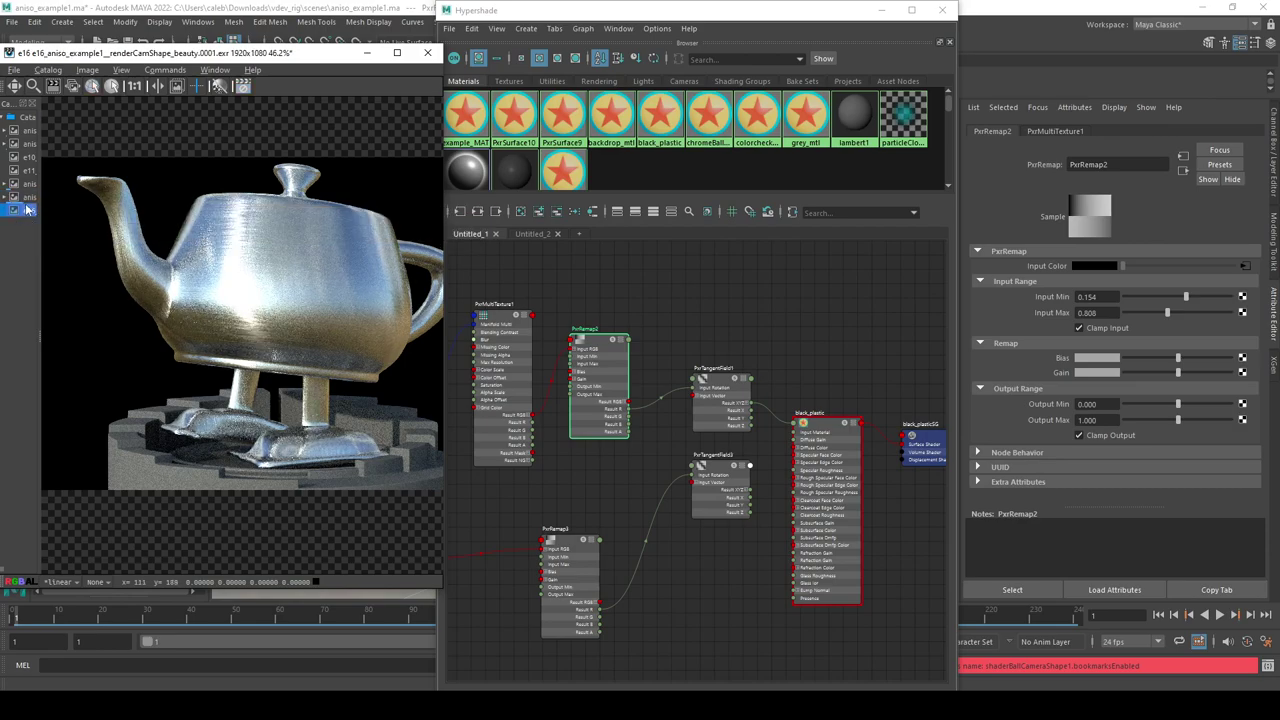
click(27, 198)
click(29, 210)
Reset PxrRemap2's Input Min to 0 and Input Max to 1, and set Output Min to 0.167 and Output Max to 0.885.
click(775, 415)
click(578, 390)
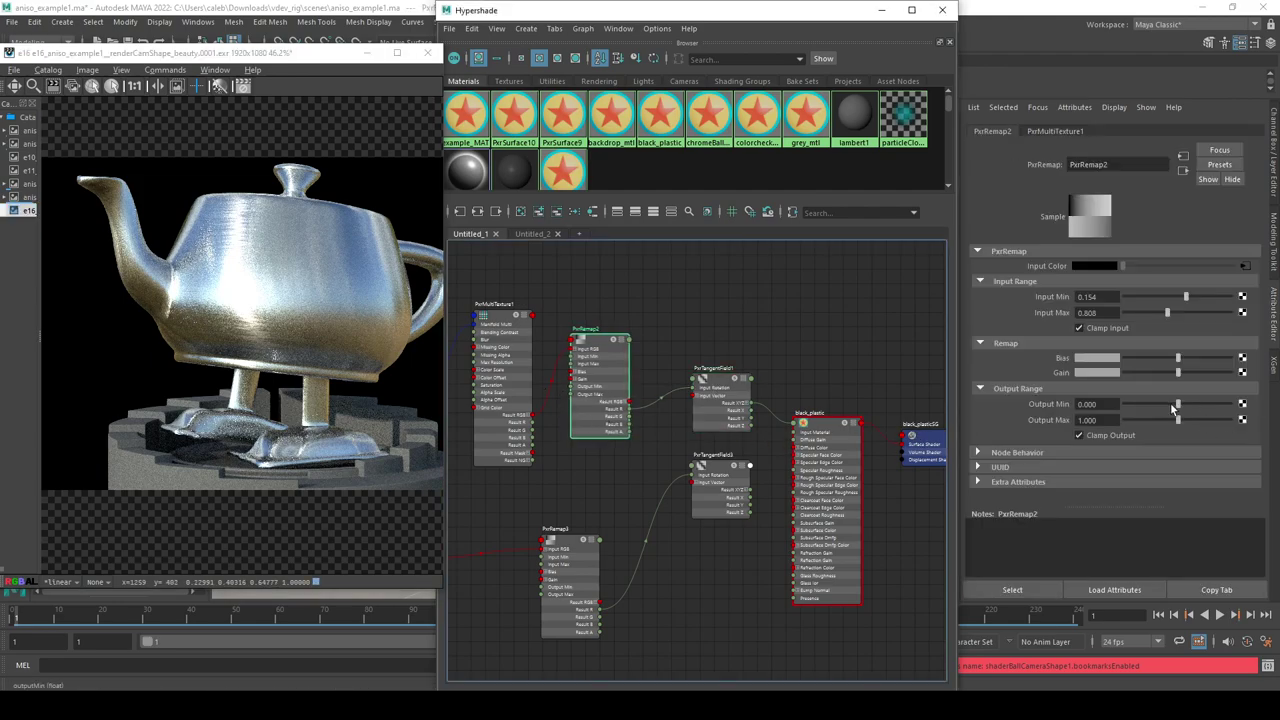
double_click(1087, 297)
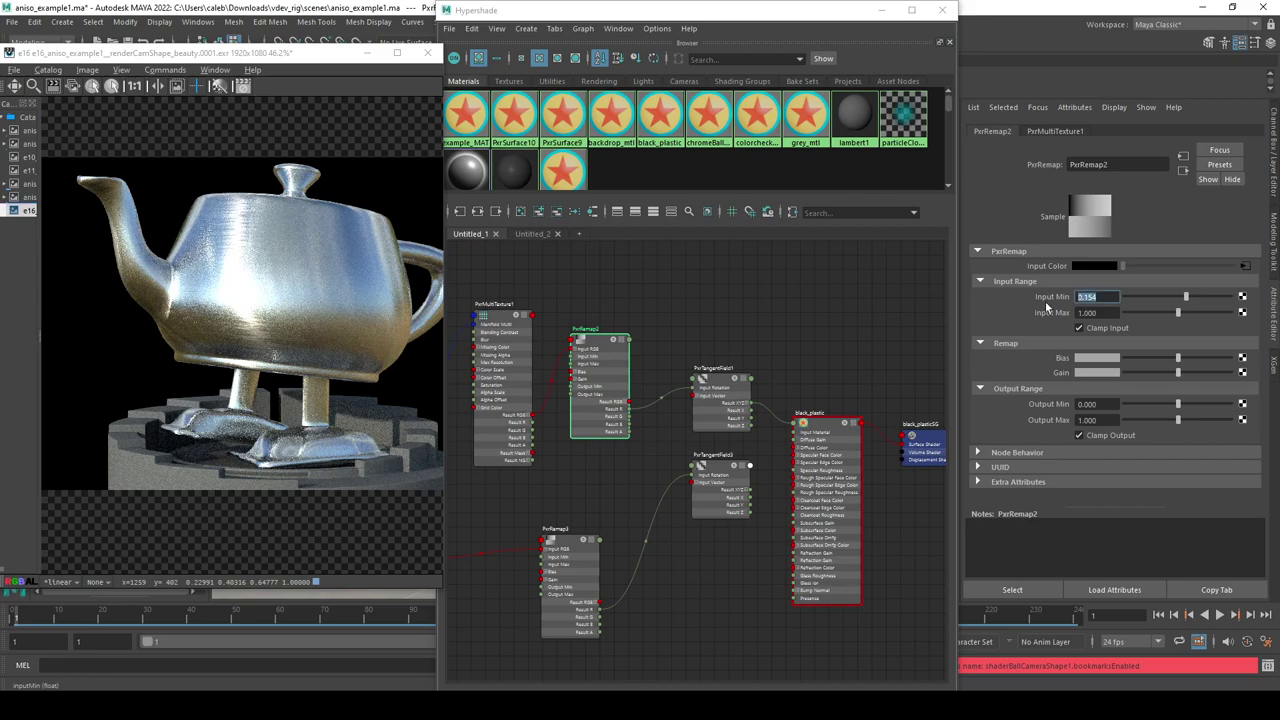
key(Return)
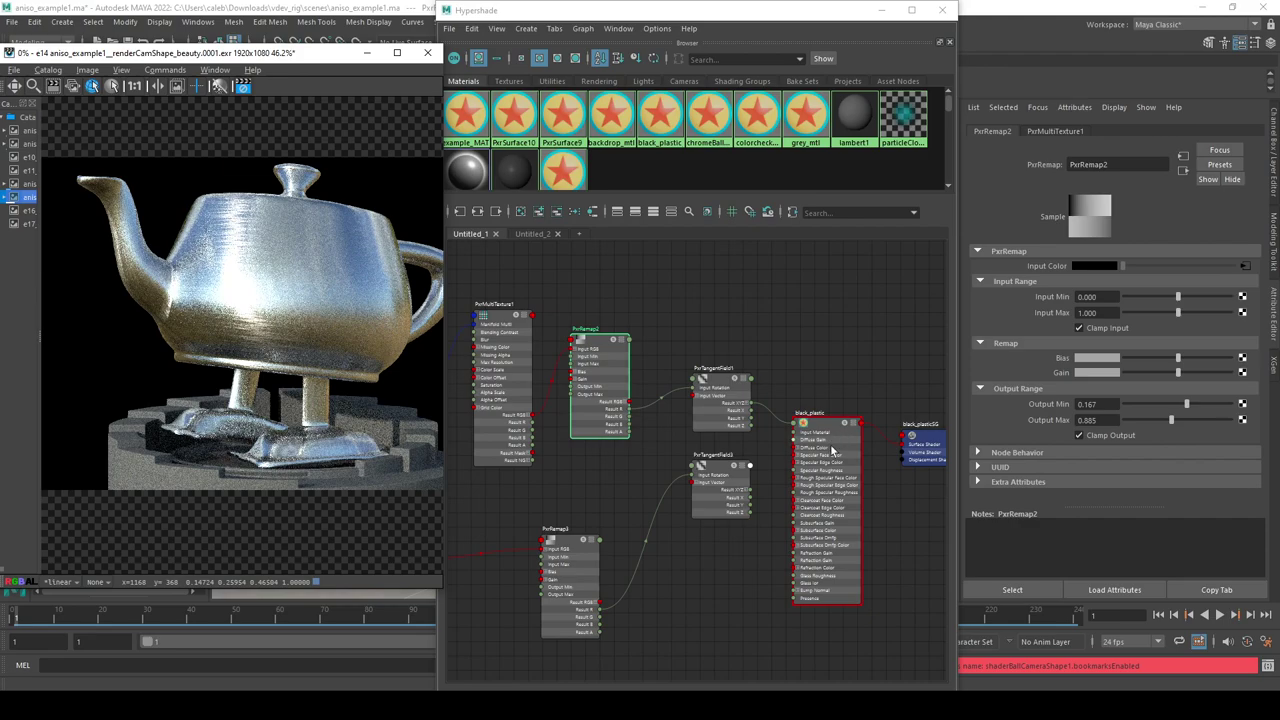
Try a Rotation Range of 0.854 on PxrTangentField1 and compare the live render with the e17 snapshot.
click(721, 401)
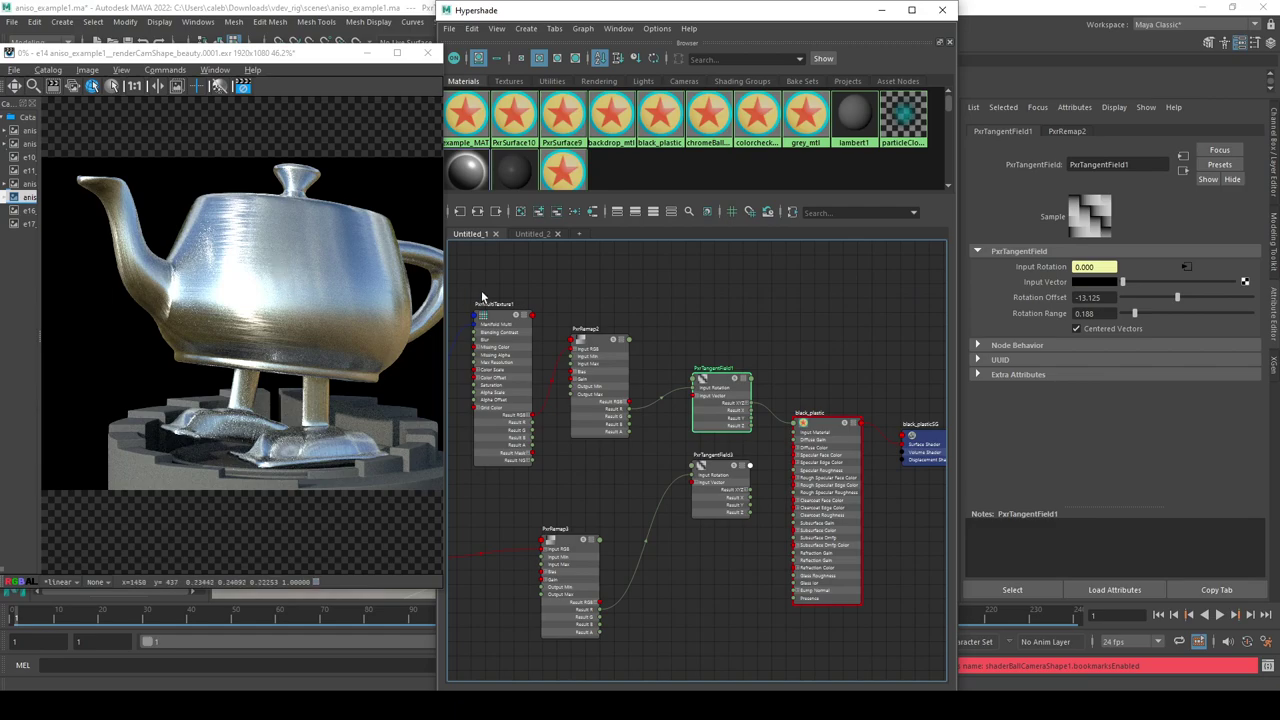
click(1085, 313)
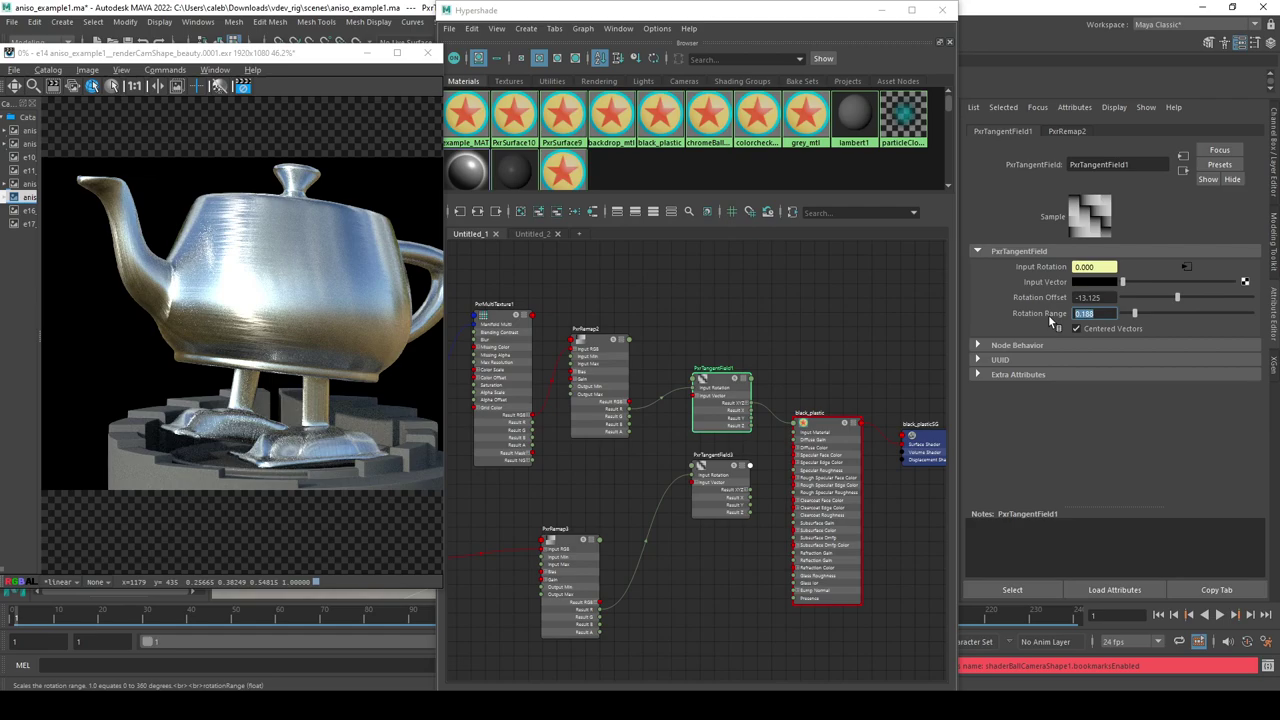
click(1177, 313)
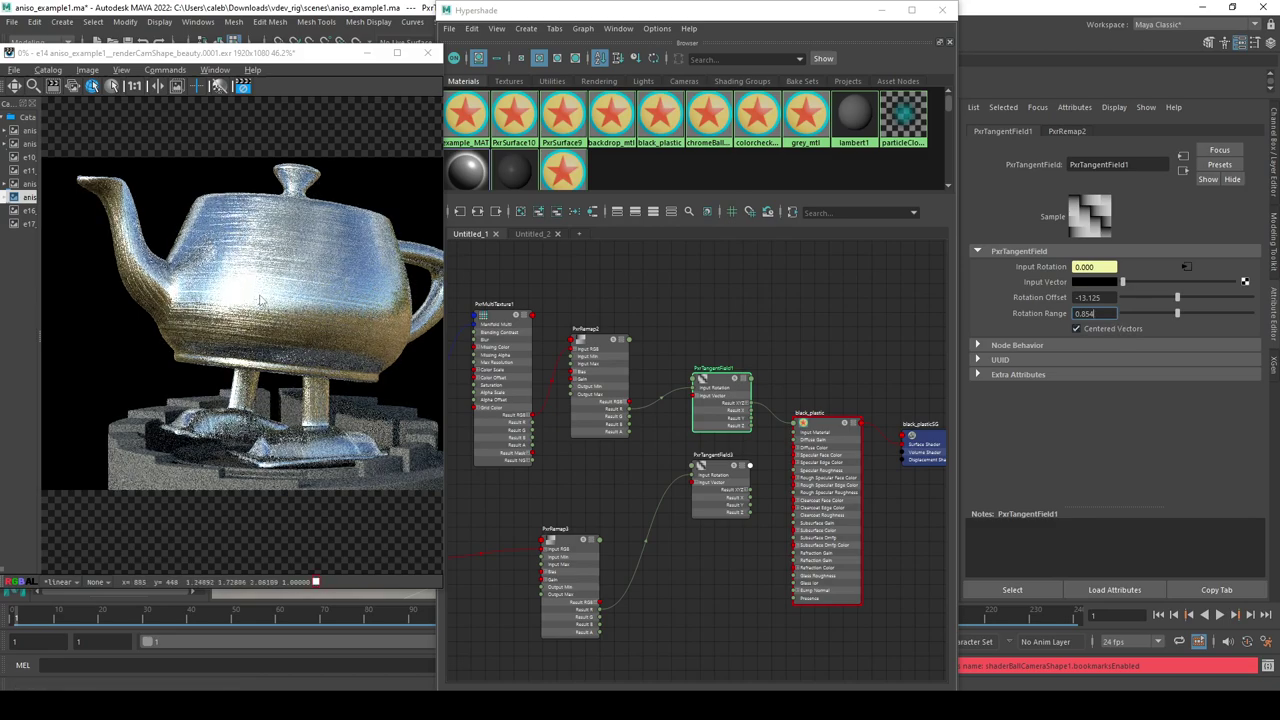
click(28, 224)
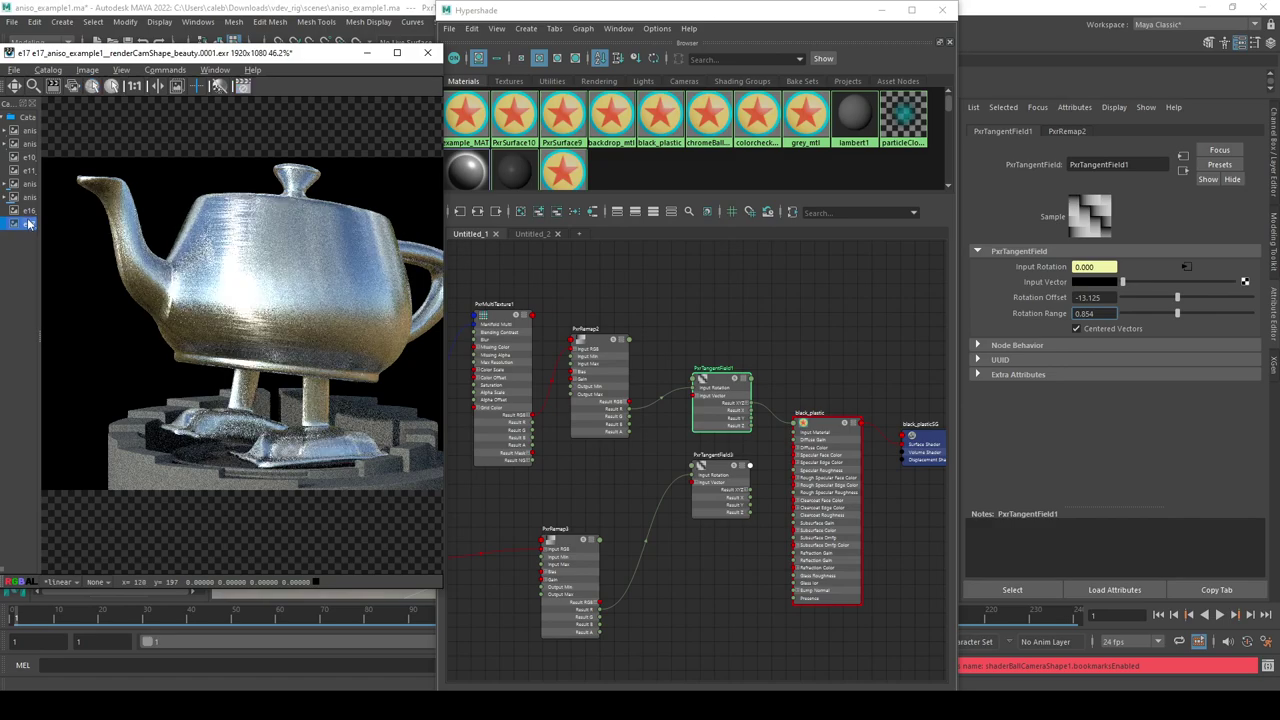
click(27, 225)
click(30, 199)
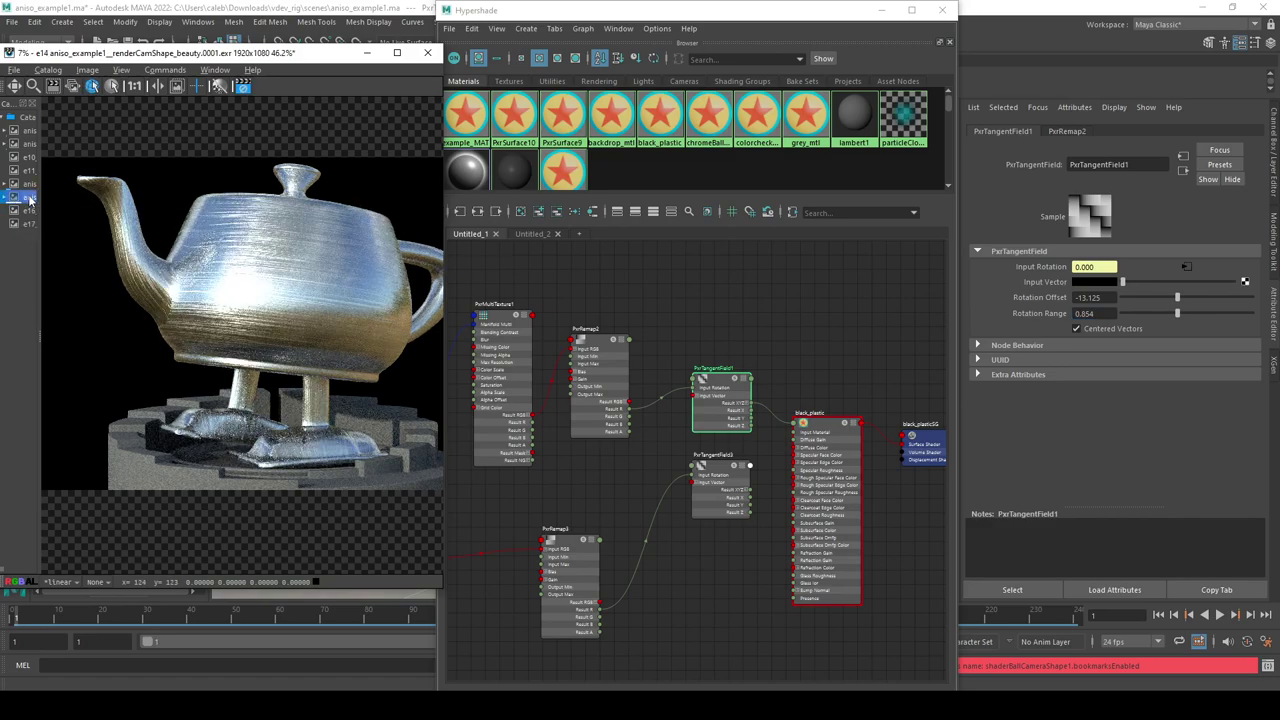
Set PxrTangentField1's Rotation Range to 0.156 and its Rotation Offset to -90.
click(1161, 314)
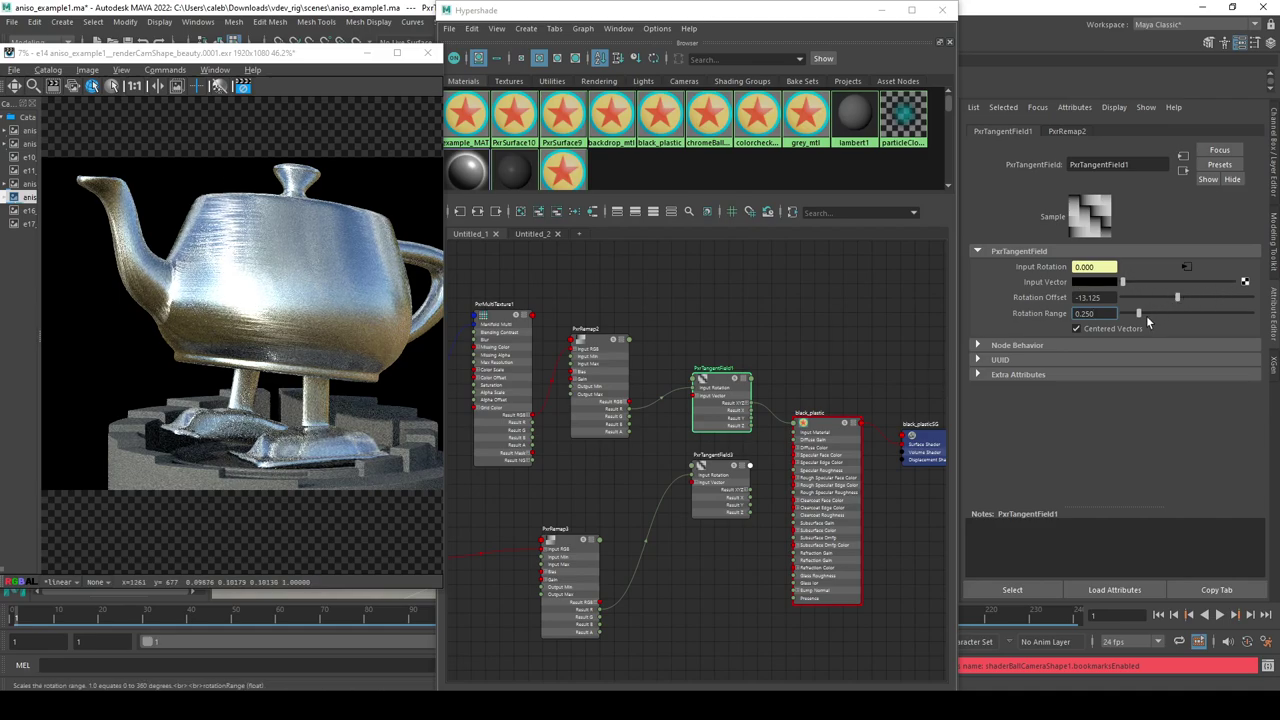
drag(1131, 315, 1133, 316)
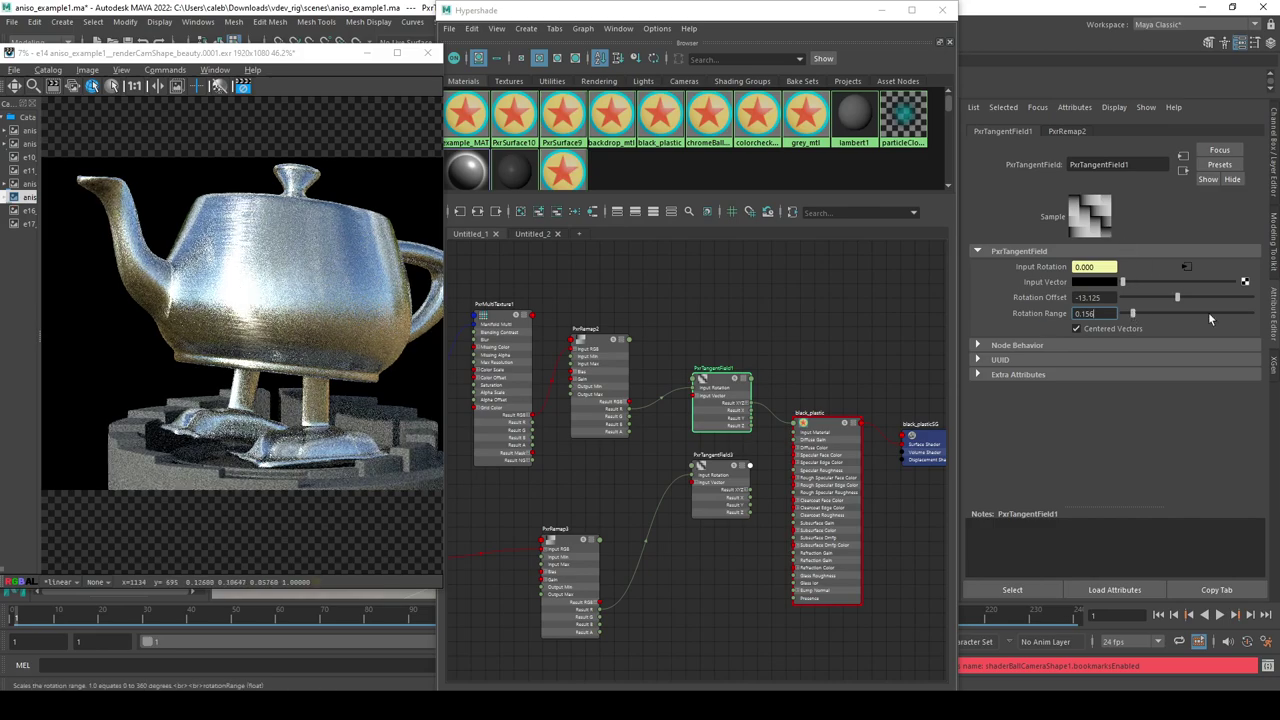
drag(1177, 298, 1120, 291)
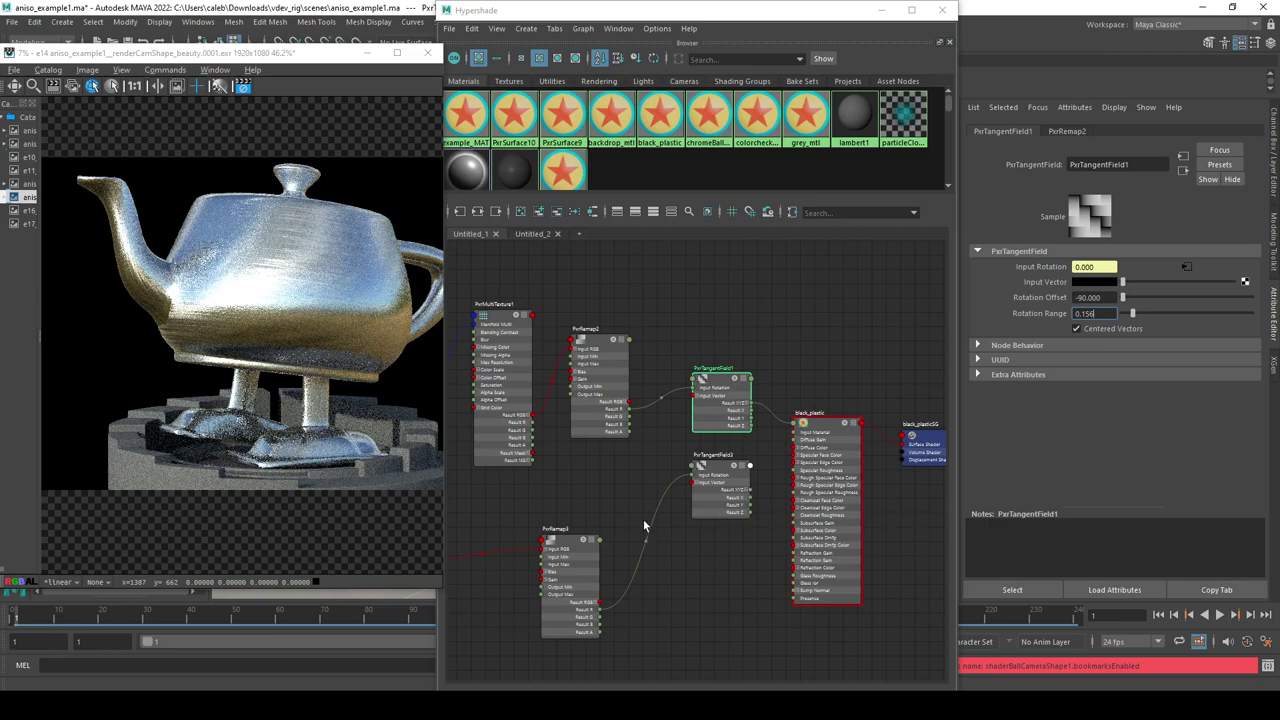
Switch black_plastic's tangent input from PxrTangentField1 to the PxrTangentField3 result driven by the PxrVoronoise1 noise.
click(713, 484)
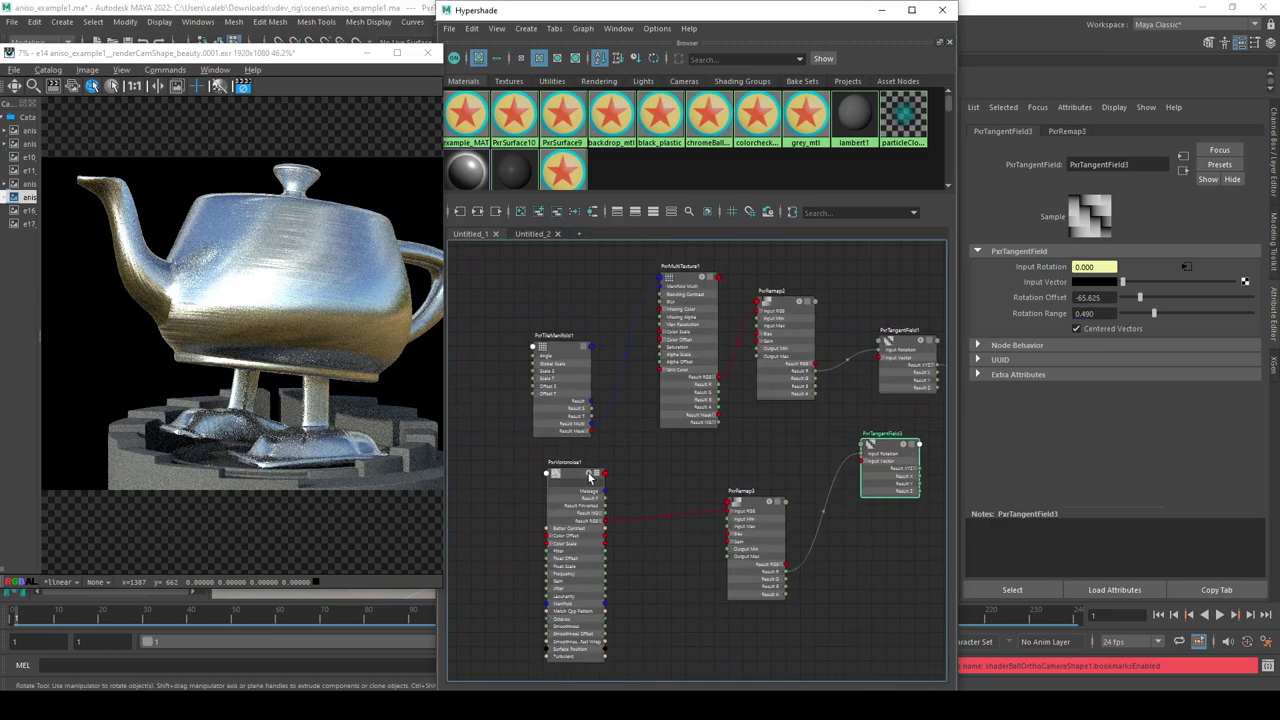
click(590, 478)
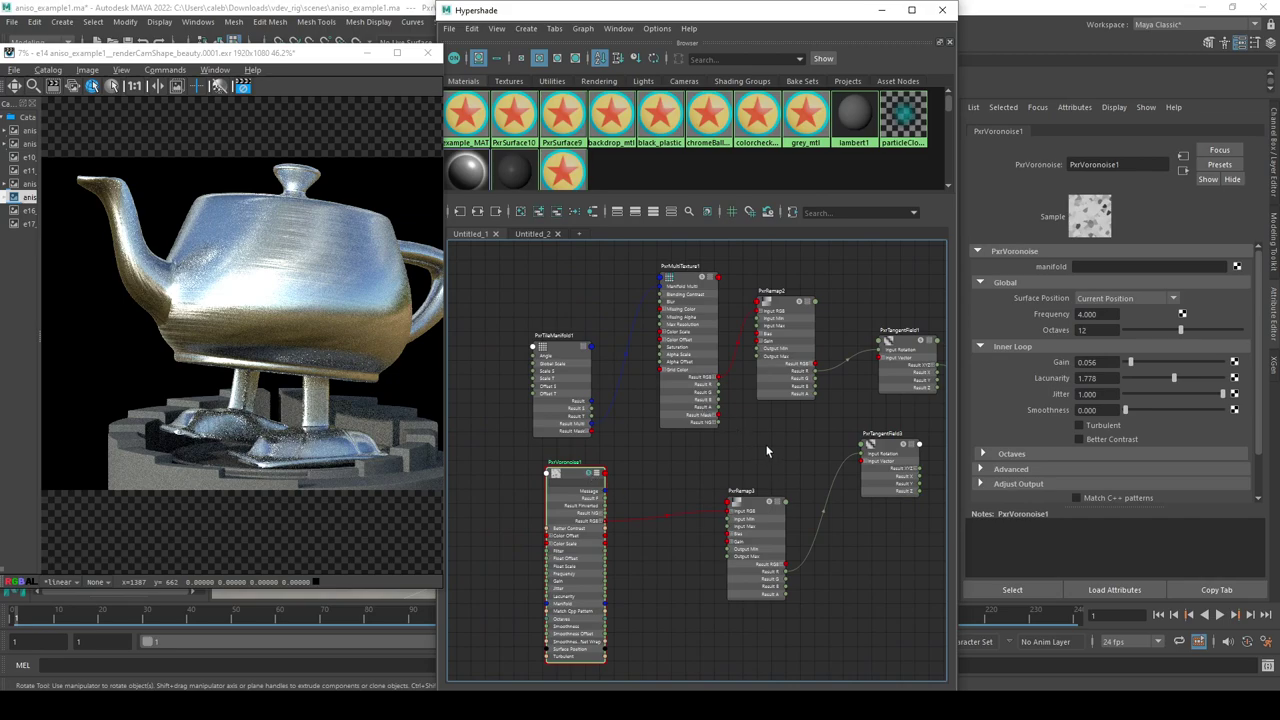
alt+middle_drag(776, 456, 567, 471)
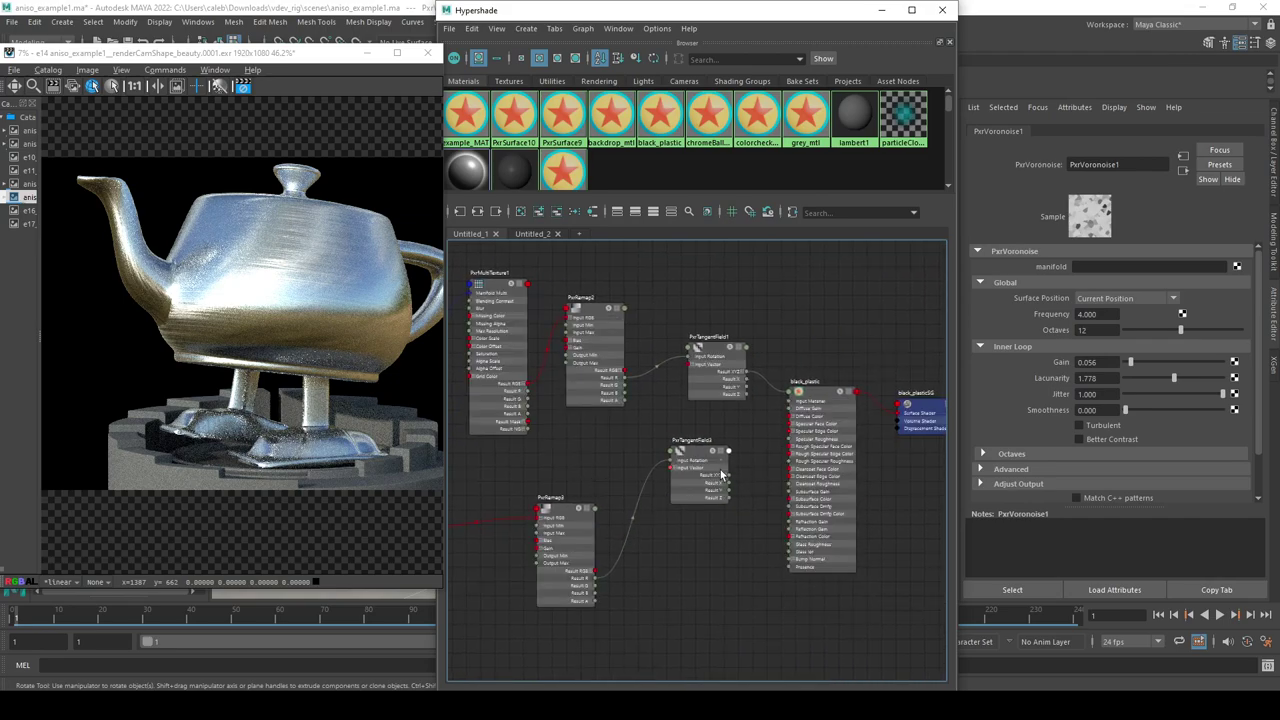
drag(755, 377, 729, 476)
Preview the outputs of PxrVoronoise1, PxrRemap3 and PxrTangentField3 in turn on the teapot render, and return to black_plastic.
alt+middle_drag(645, 560, 851, 508)
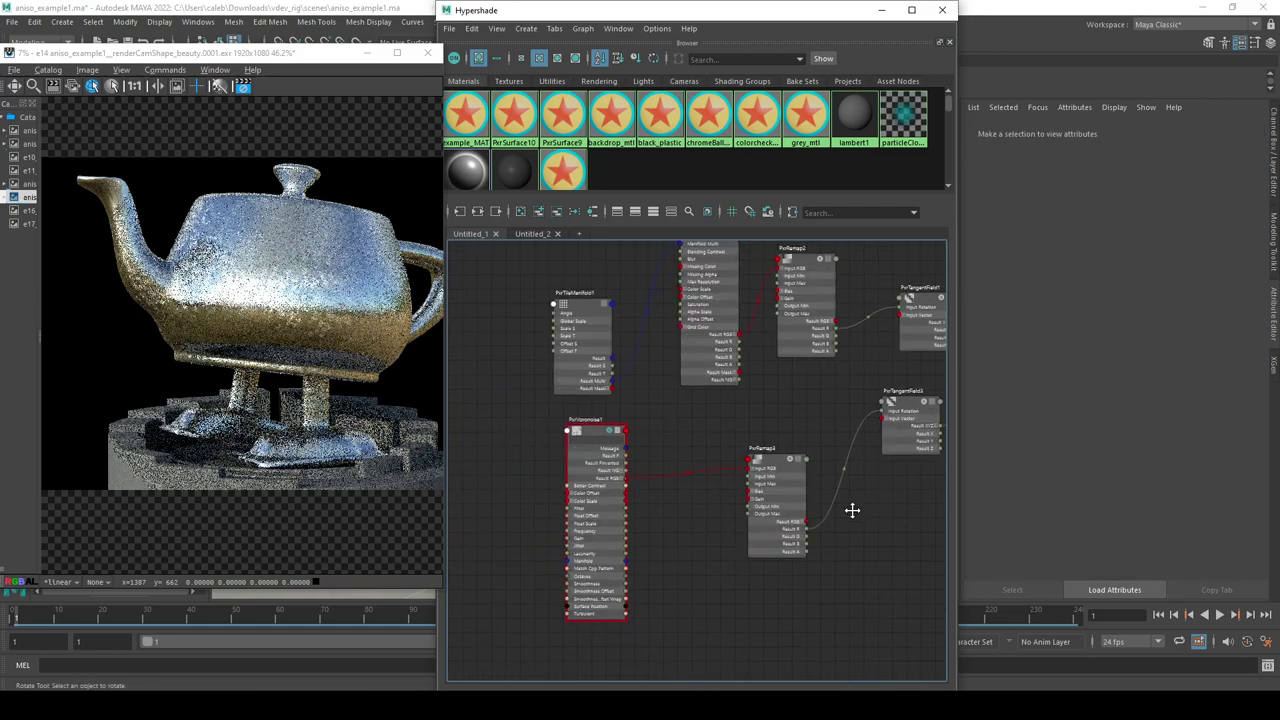
click(610, 431)
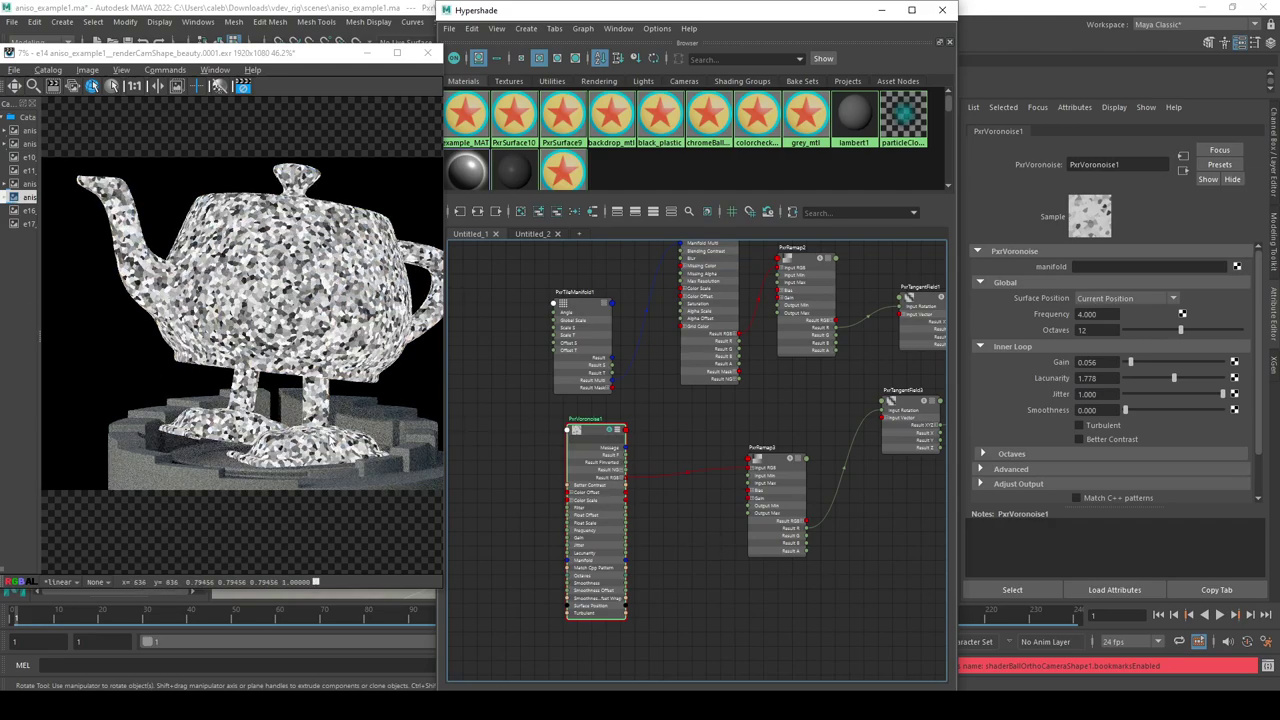
alt+middle_drag(797, 613, 770, 556)
alt+middle_drag(633, 518, 708, 574)
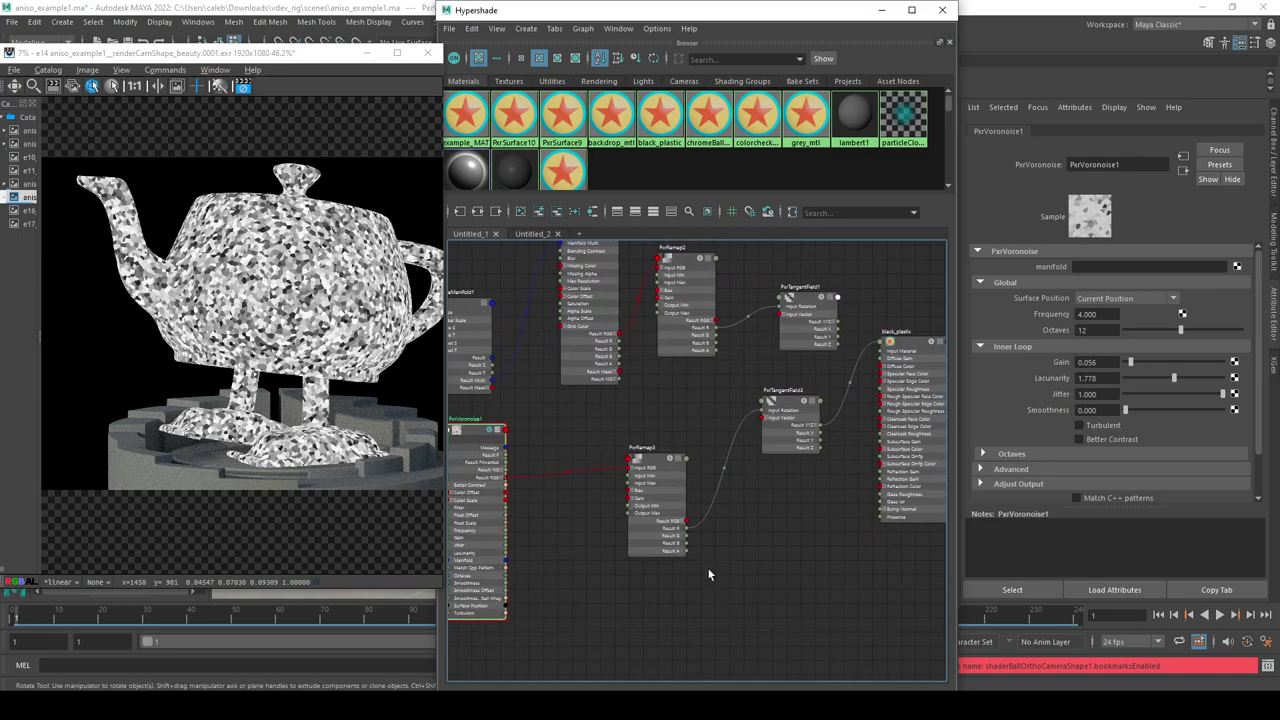
click(669, 460)
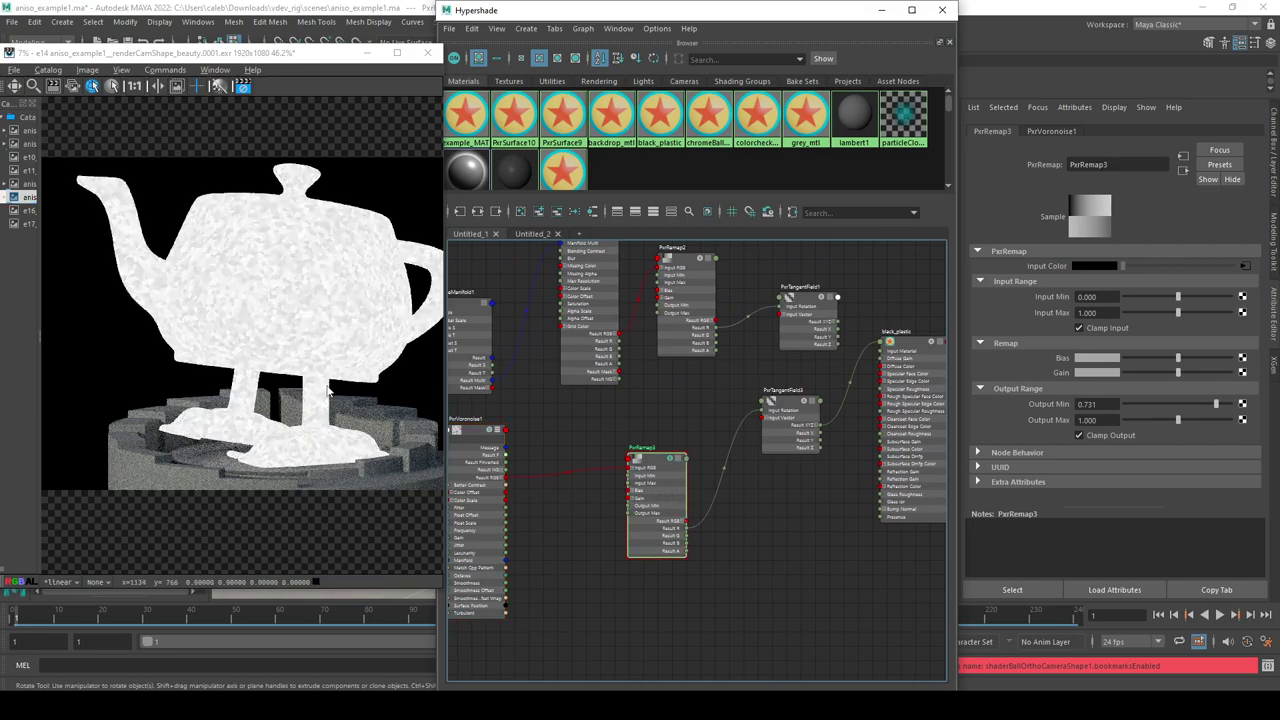
click(806, 405)
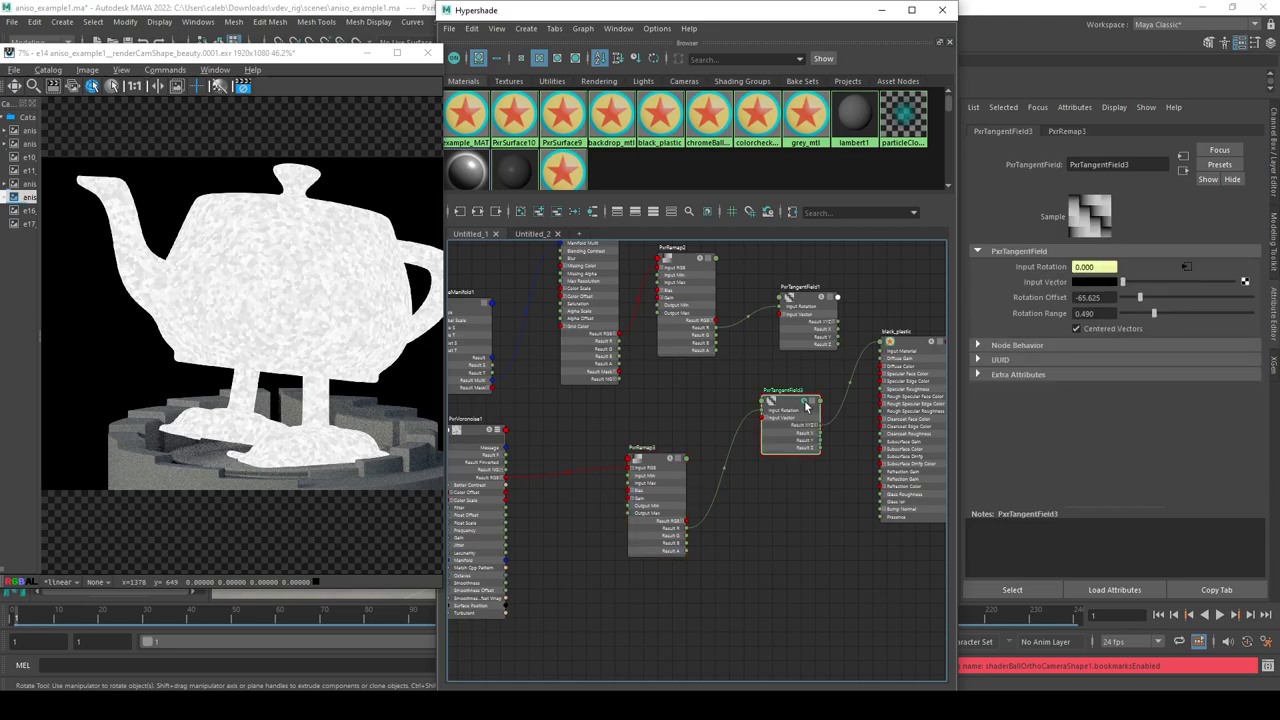
alt+middle_drag(796, 475, 700, 497)
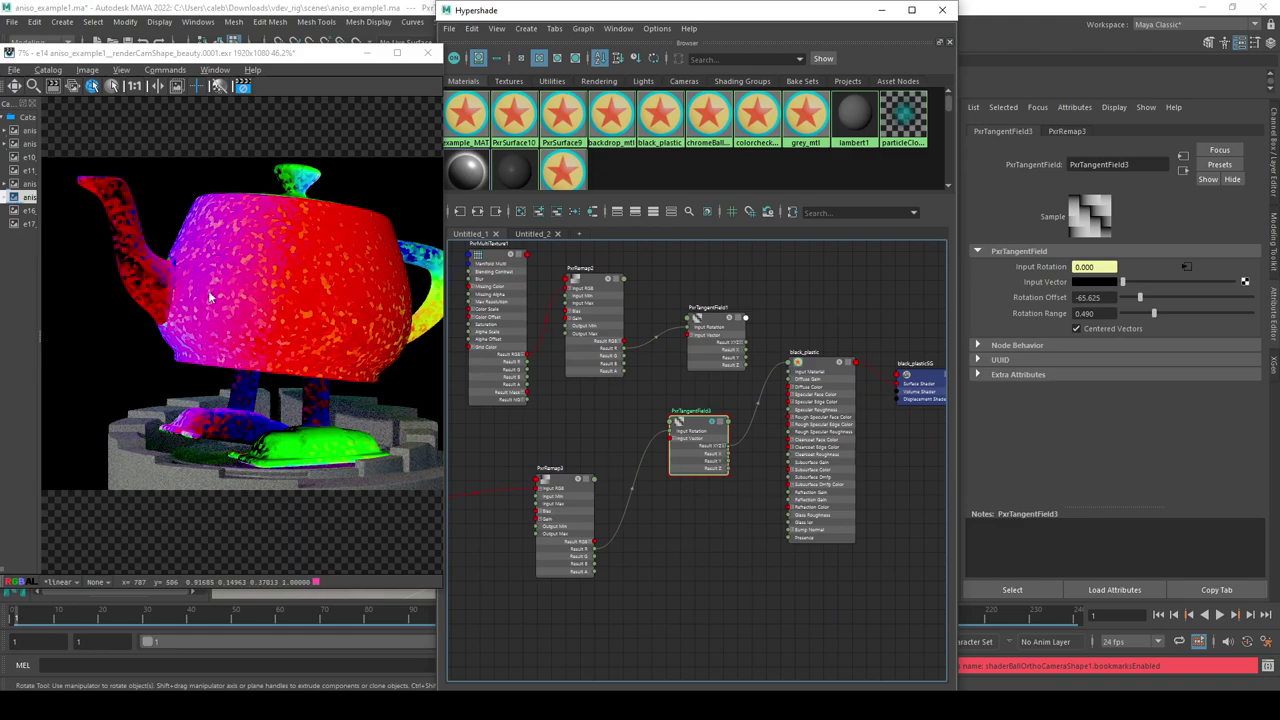
click(840, 367)
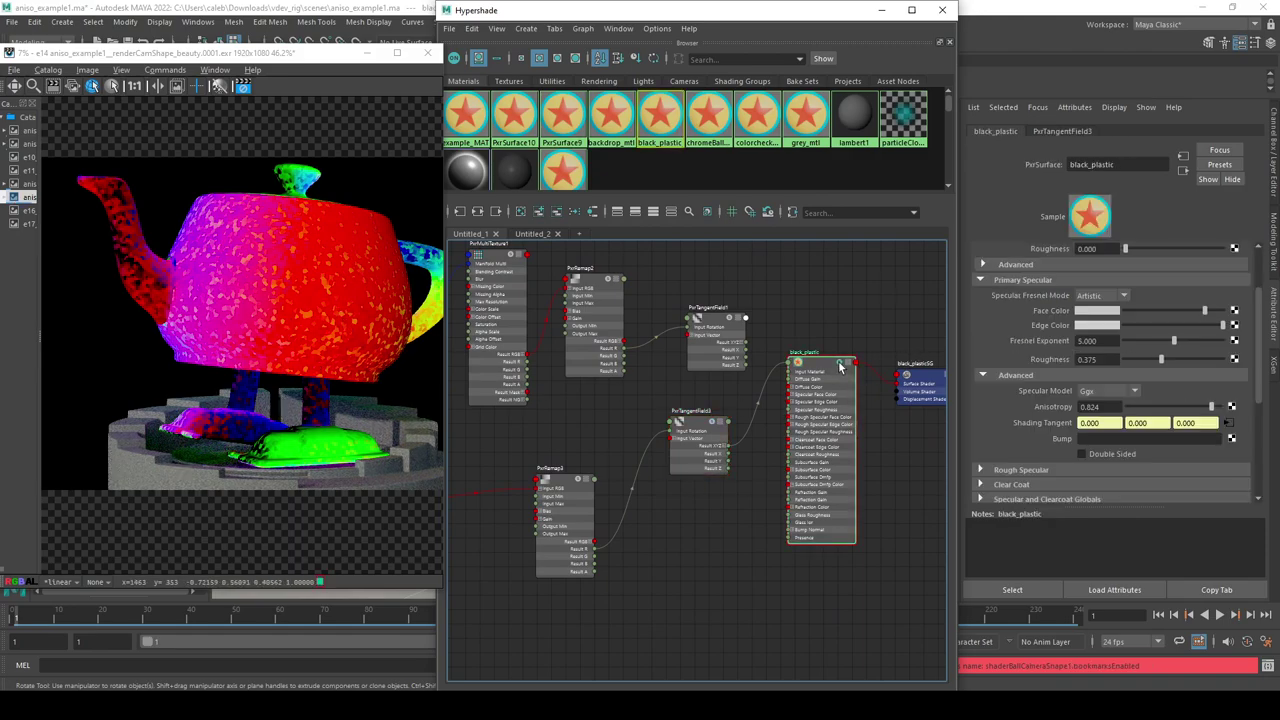
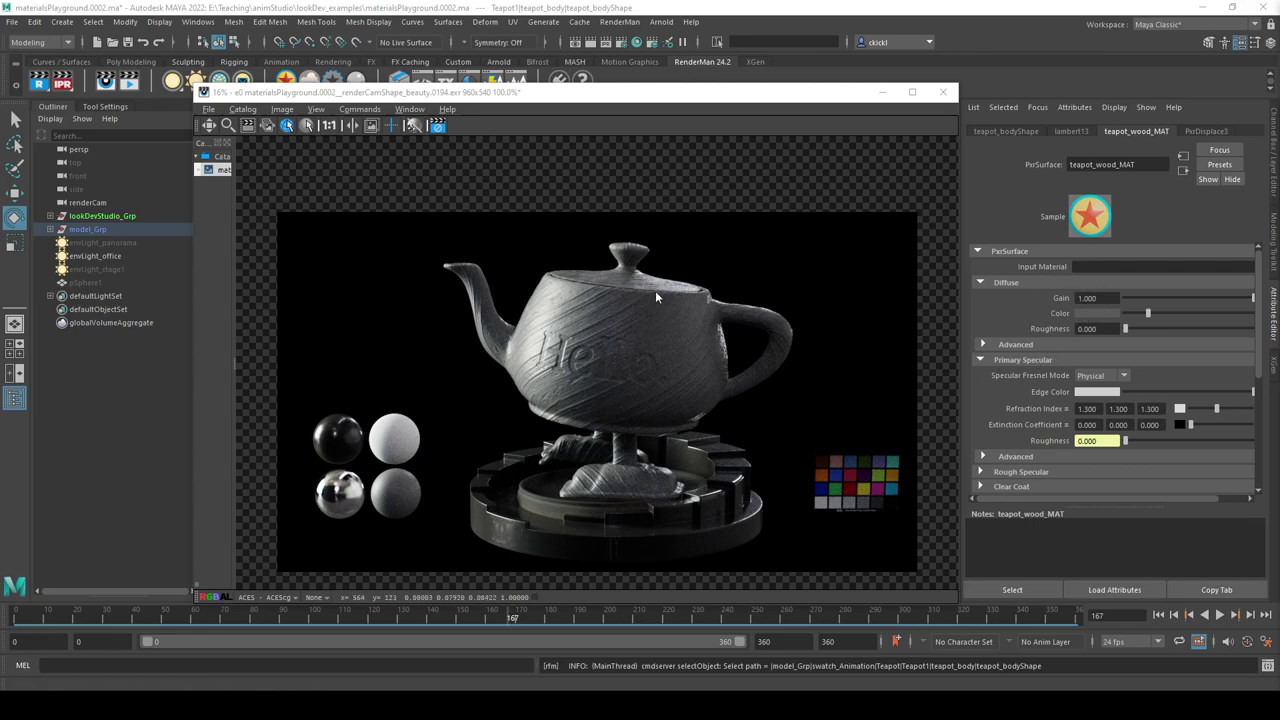
Examine the grain and embossed lettering on the teapot body up close in the materialsPlayground render.
scroll(675, 334, up, 2)
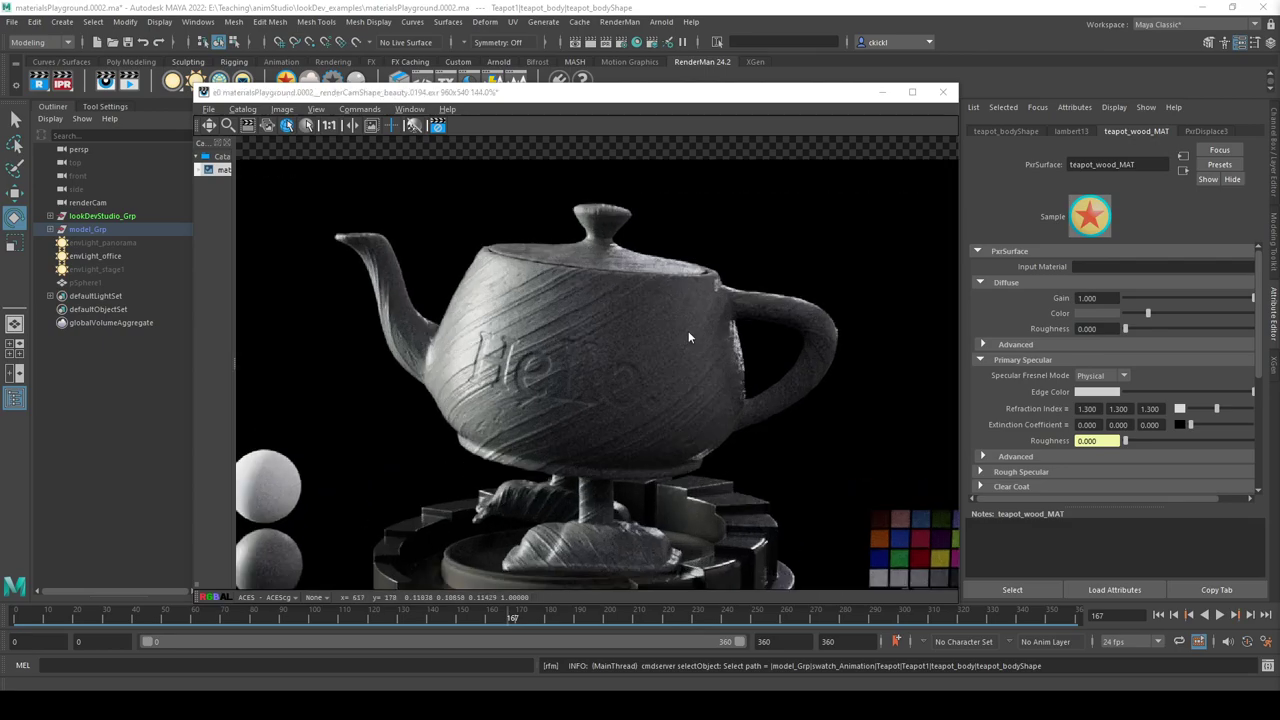
scroll(672, 336, down, 1)
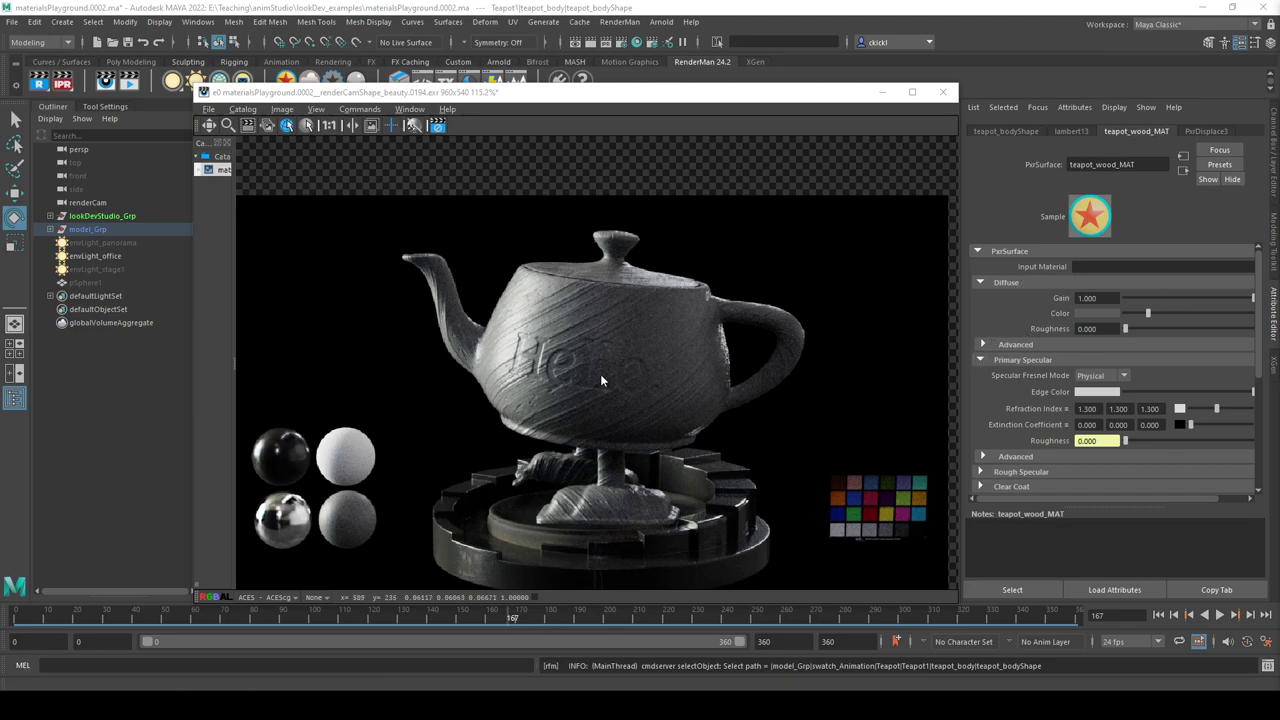
scroll(645, 362, up, 2)
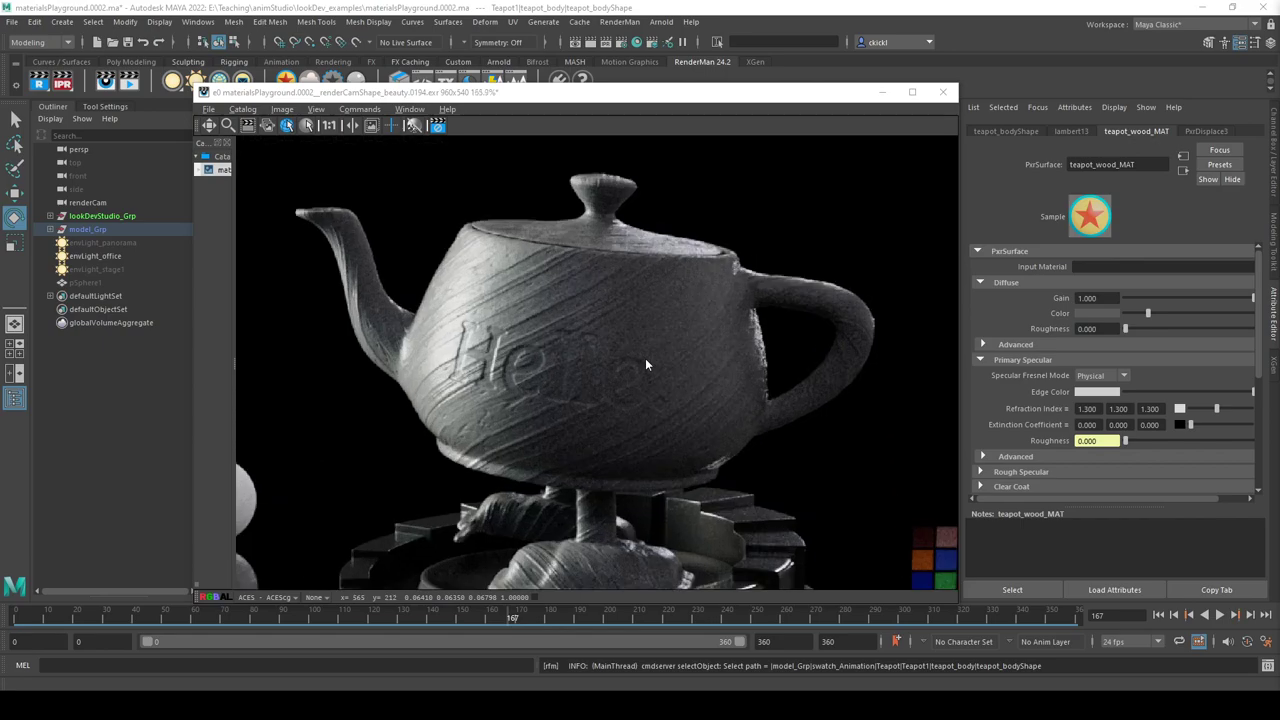
scroll(645, 365, down, 3)
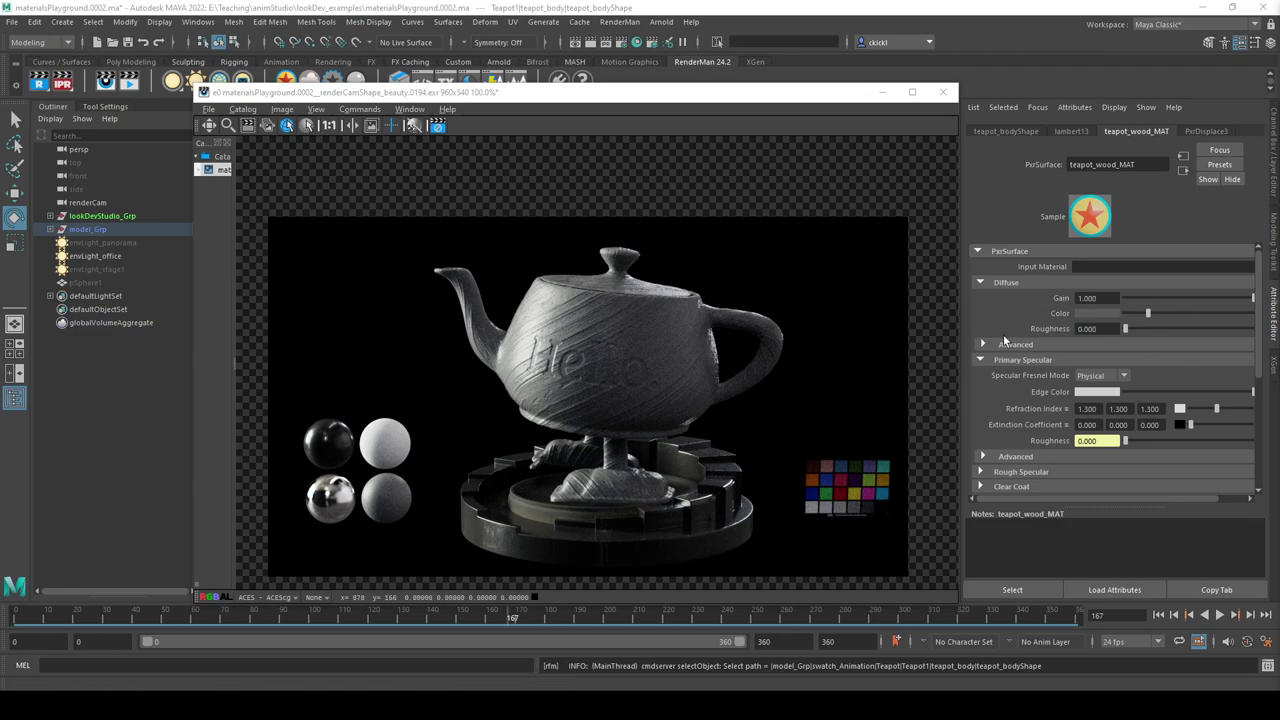
Expand the Subsurface settings of teapot_wood_MAT and collapse its Primary Specular settings.
scroll(1005, 341, down, 3)
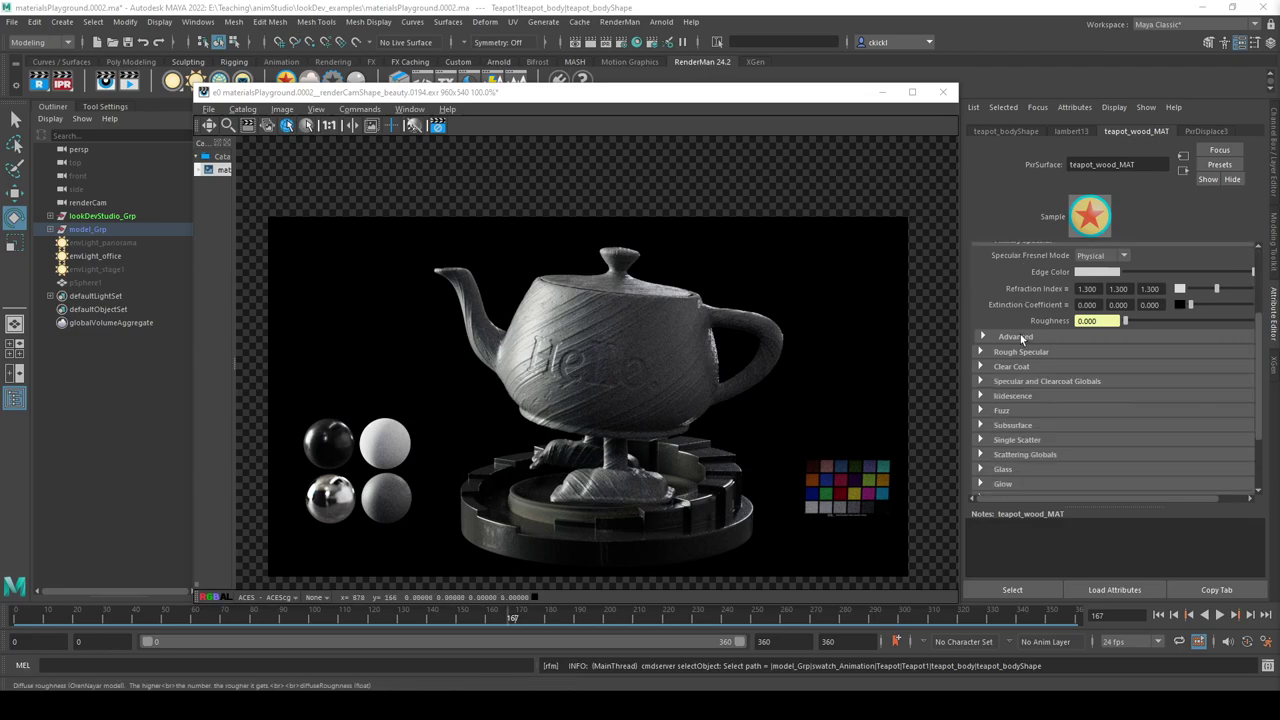
click(980, 425)
scroll(980, 418, down, 2)
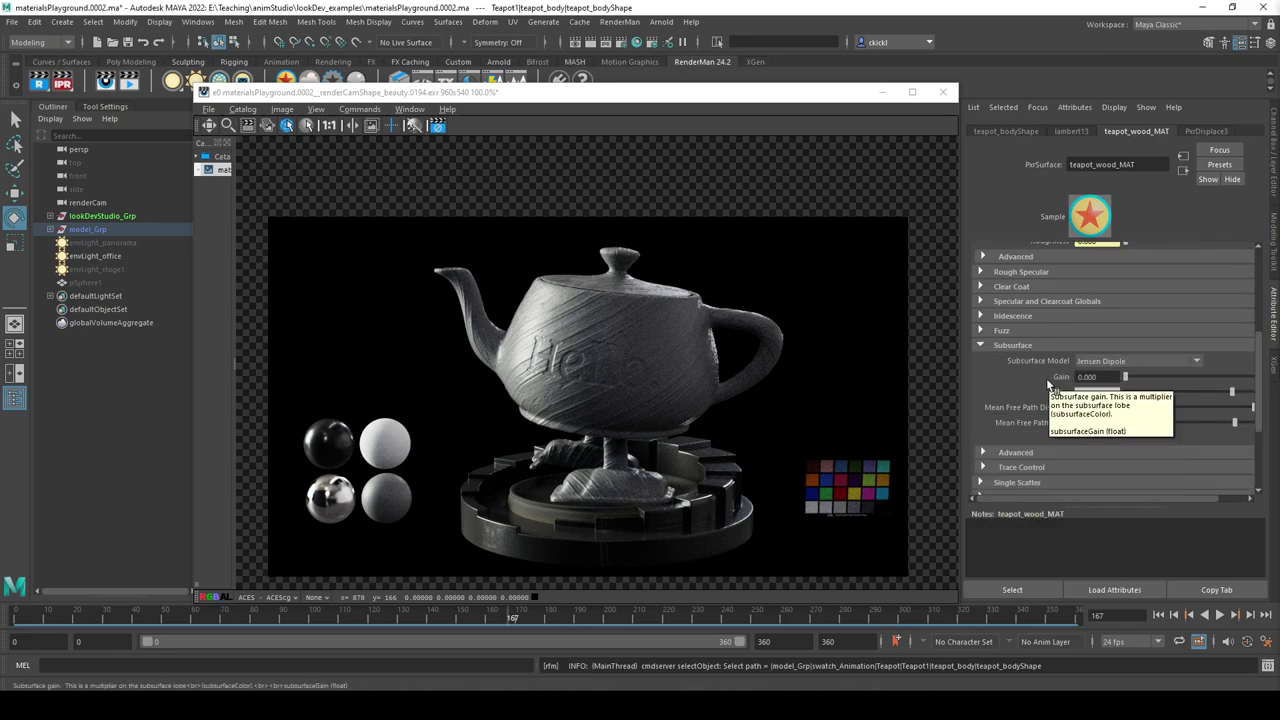
scroll(1013, 409, up, 3)
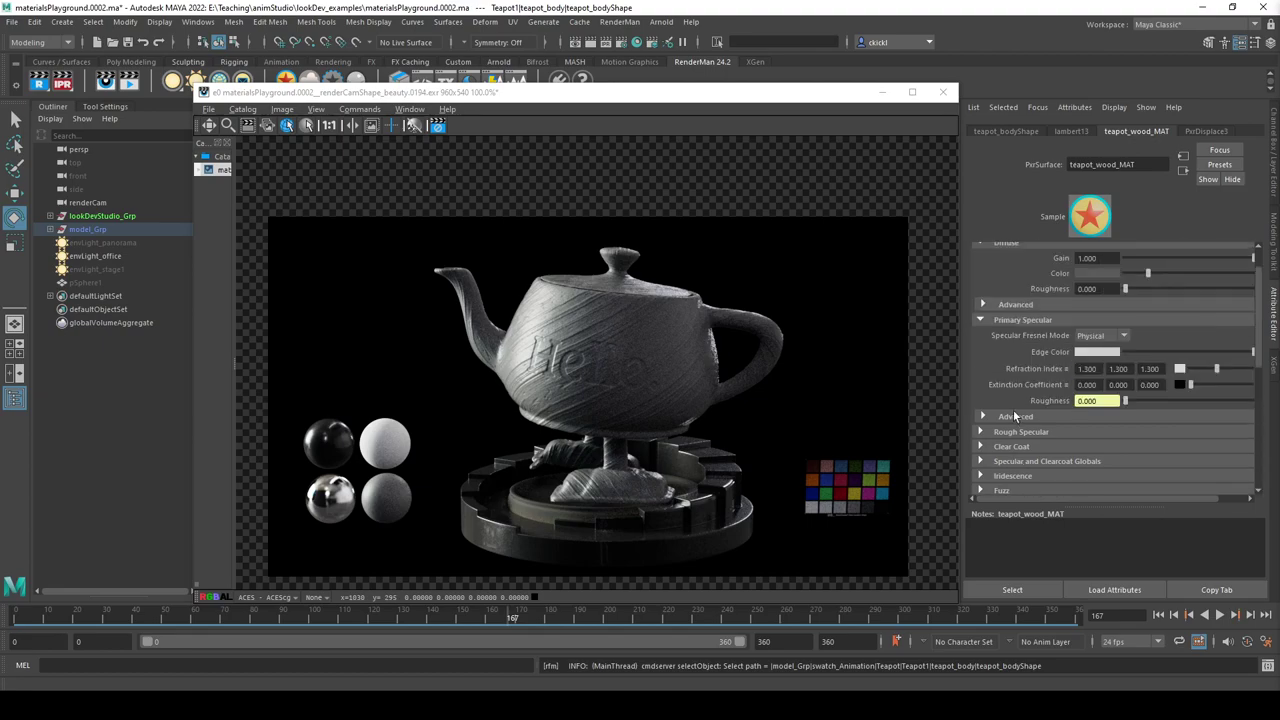
click(981, 359)
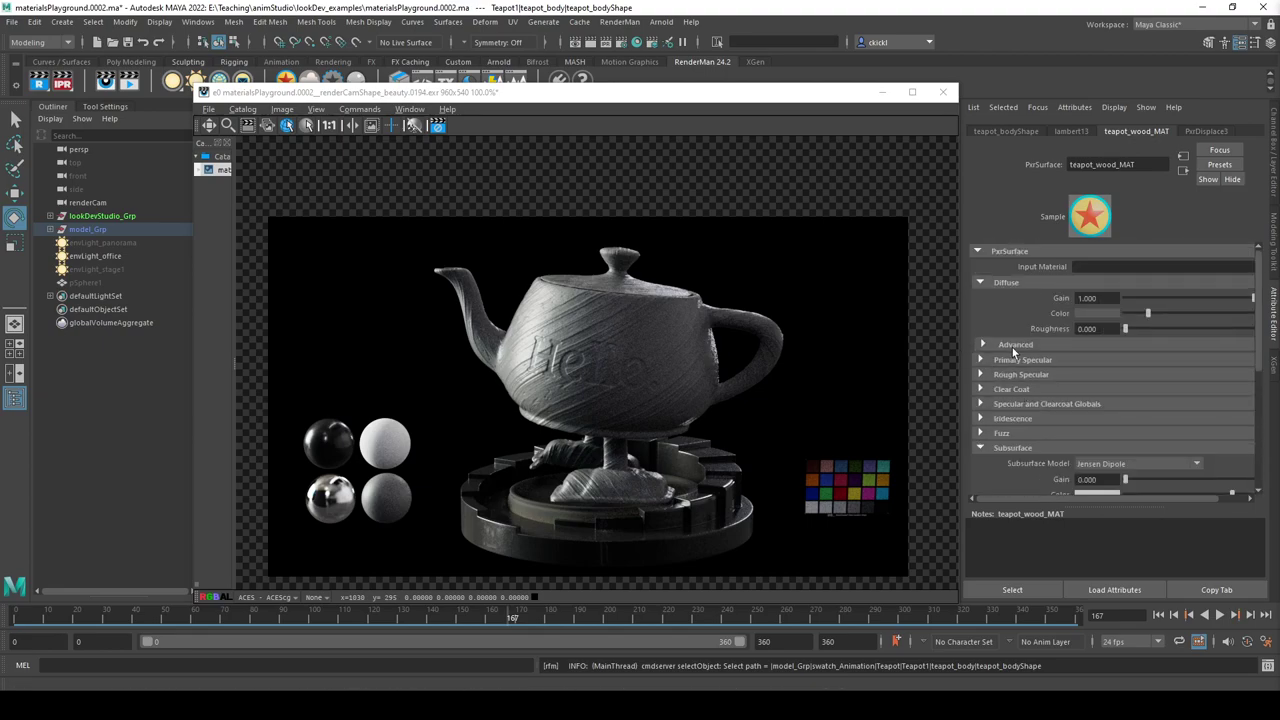
Review teapot_wood_MAT's Diffuse gain and color alongside its Subsurface gain, color and mean free path settings.
click(1012, 345)
click(1005, 345)
scroll(1116, 366, down, 2)
scroll(1057, 385, up, 2)
scroll(1058, 375, down, 2)
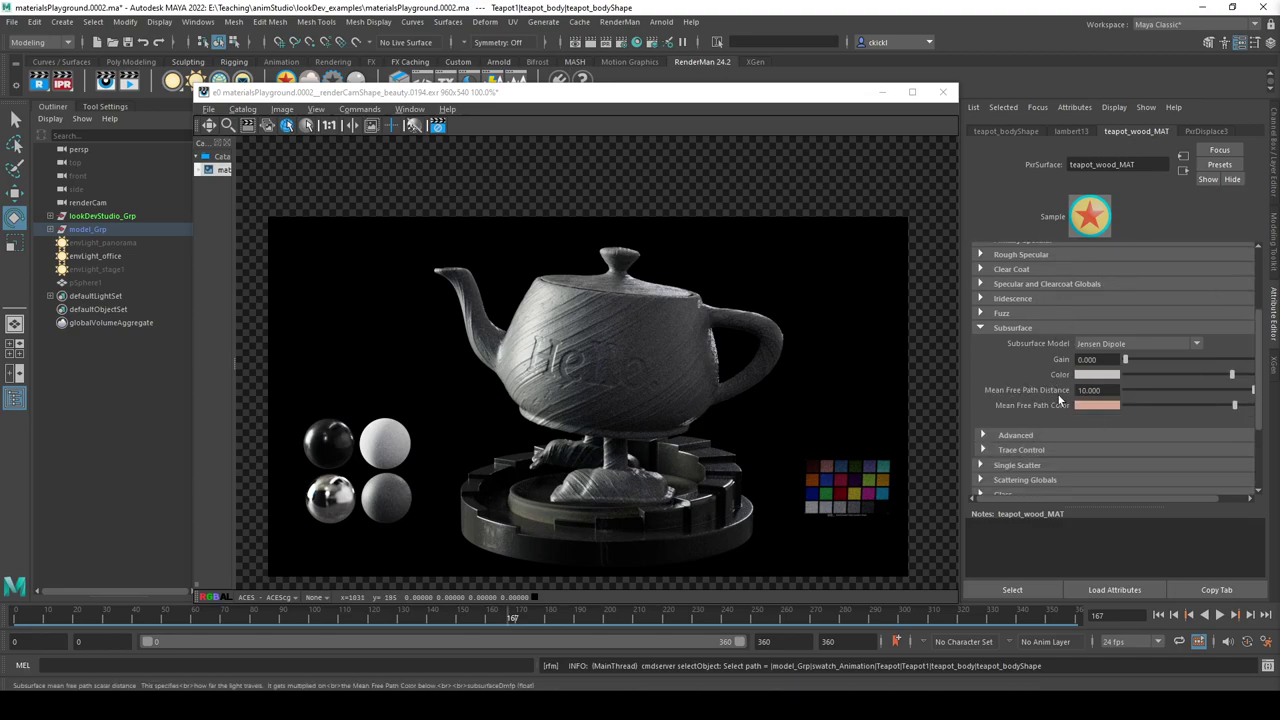
scroll(1076, 399, up, 2)
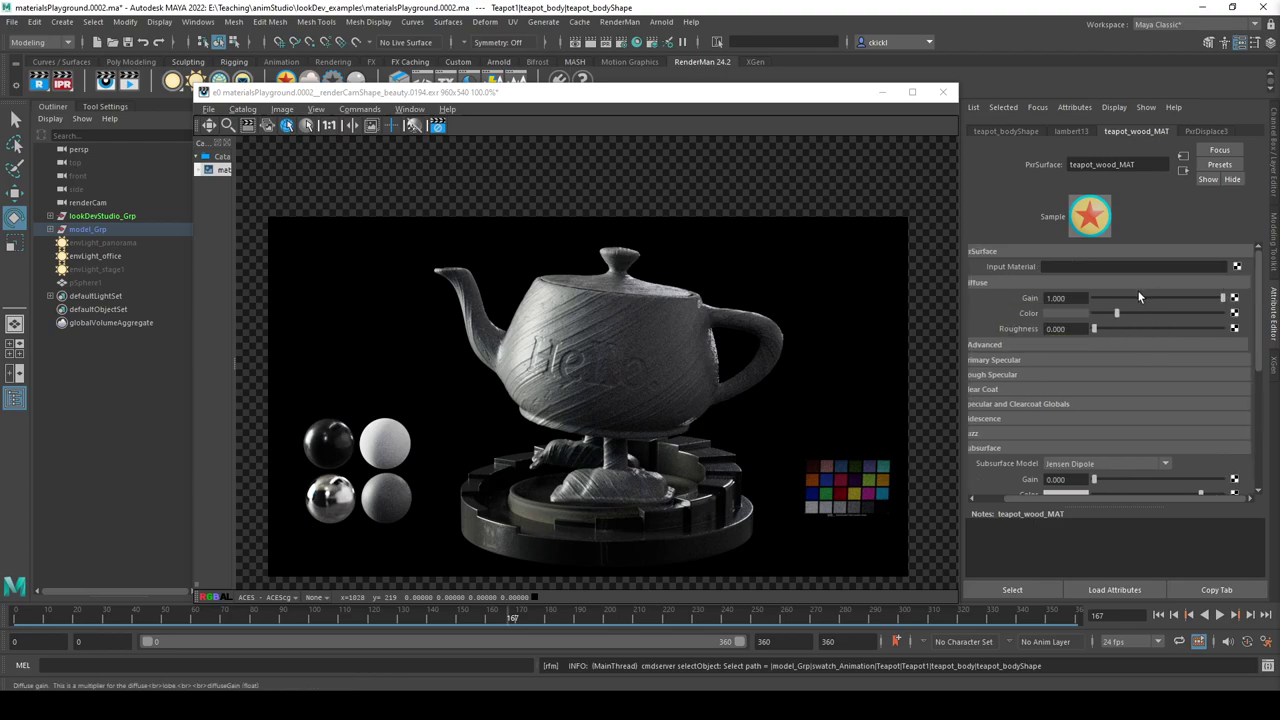
scroll(1014, 350, down, 2)
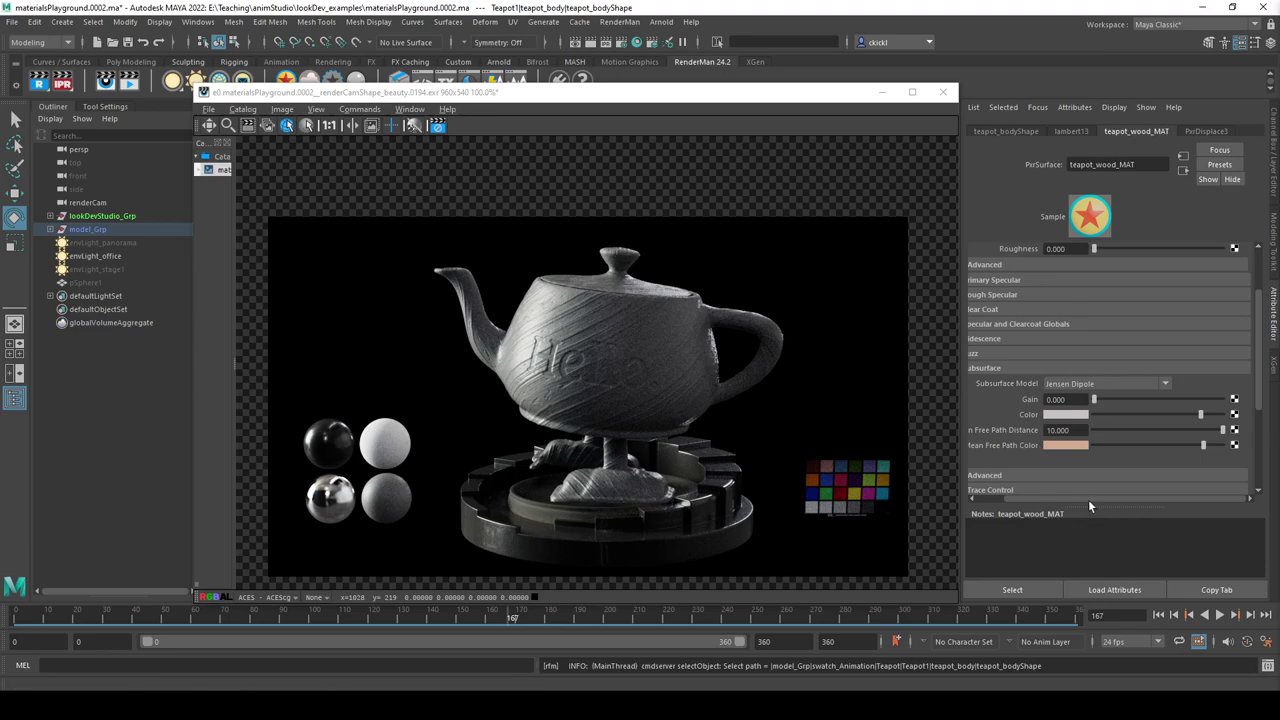
drag(1088, 498, 1016, 486)
scroll(1020, 375, up, 2)
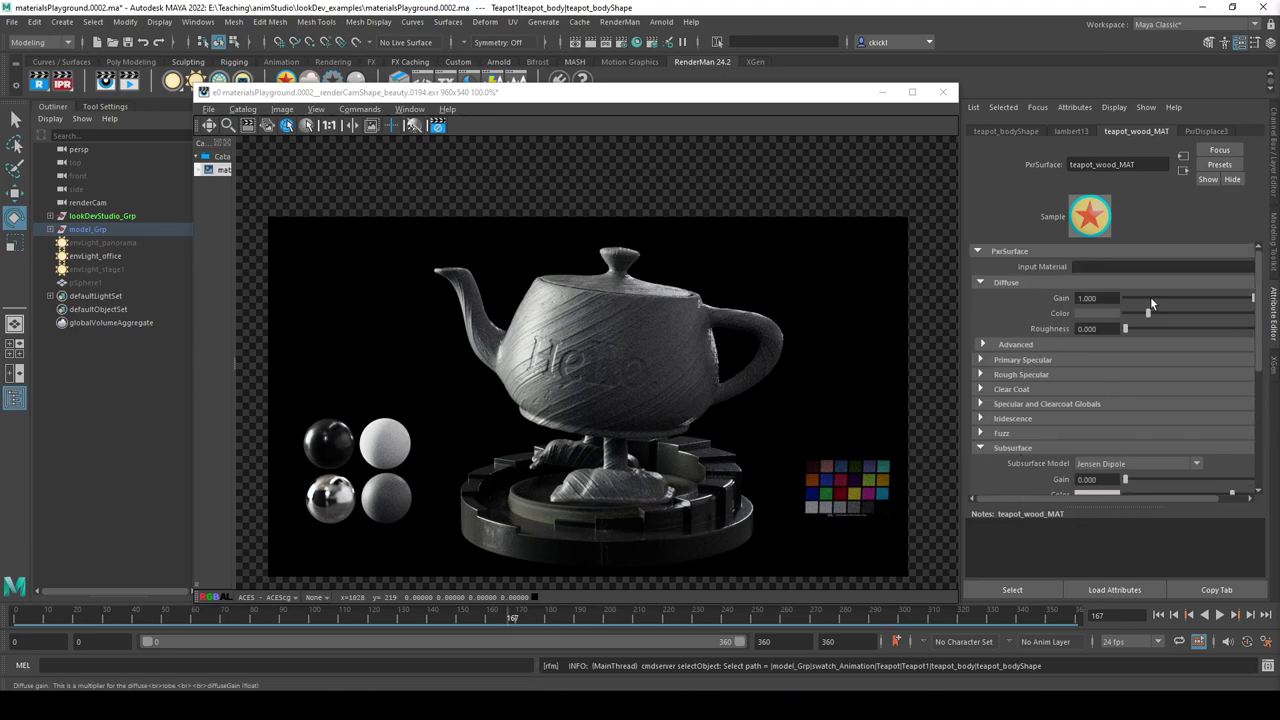
Try a Subsurface Gain of 0.021 on teapot_wood_MAT, return it to 0, and store a snapshot of the render.
scroll(1046, 458, down, 2)
click(1128, 400)
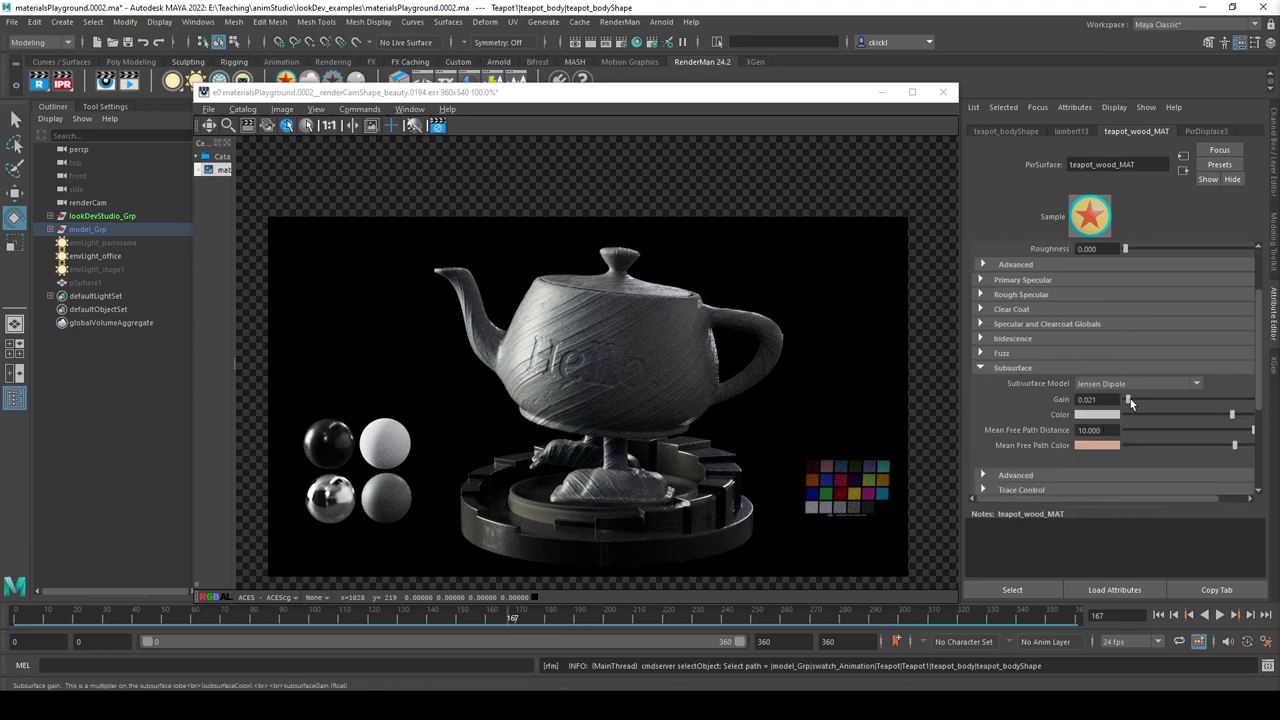
drag(1130, 400, 1124, 400)
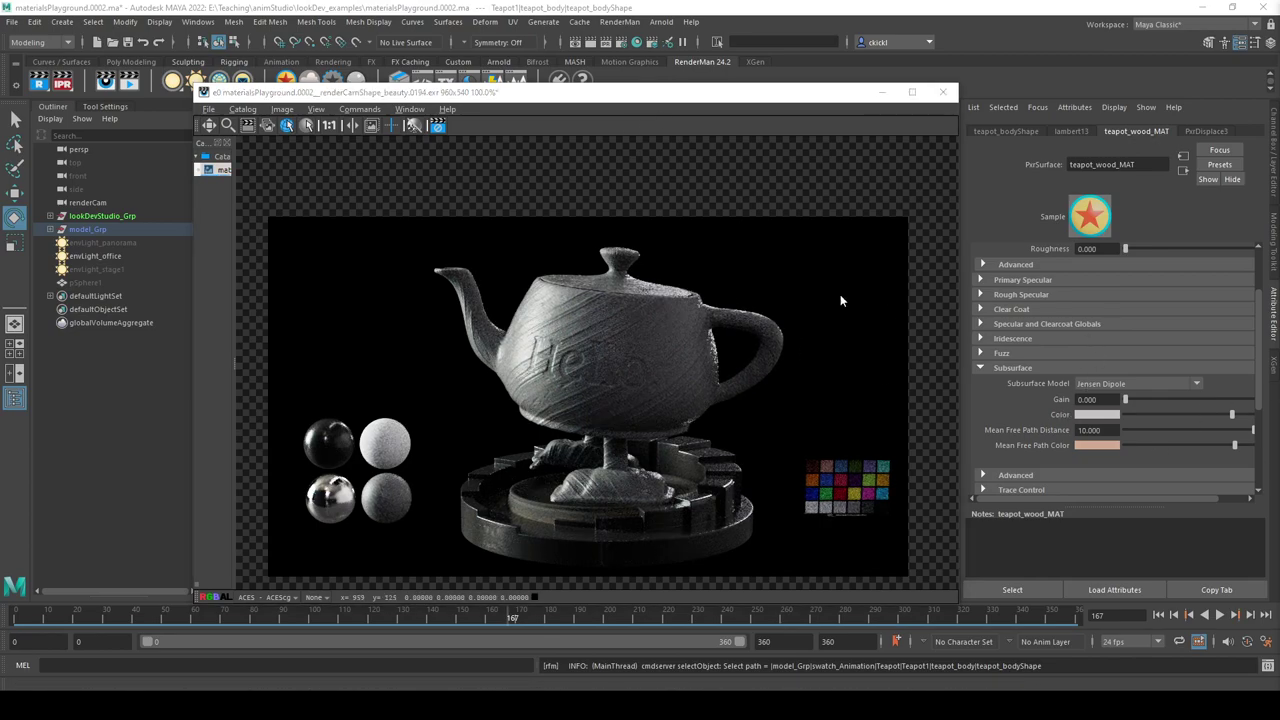
click(632, 95)
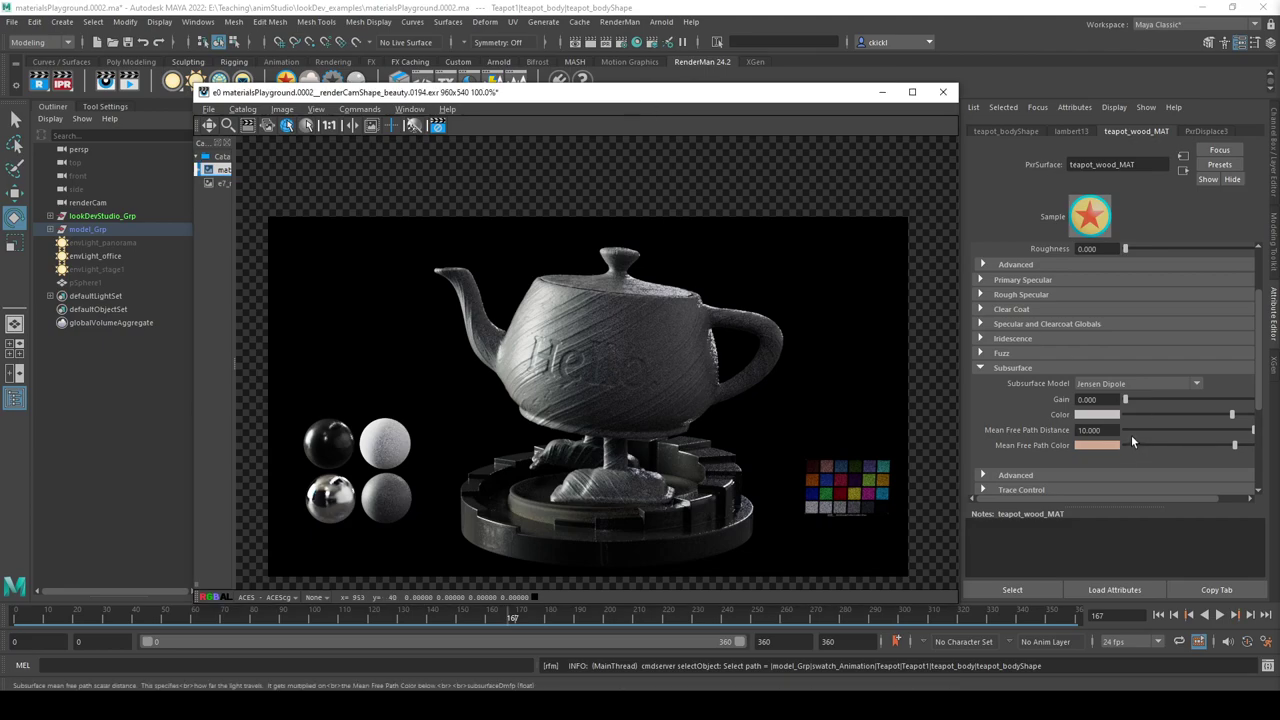
Set teapot_wood_MAT's Diffuse Gain to 0 and its Subsurface Gain to 1.
scroll(1096, 349, up, 3)
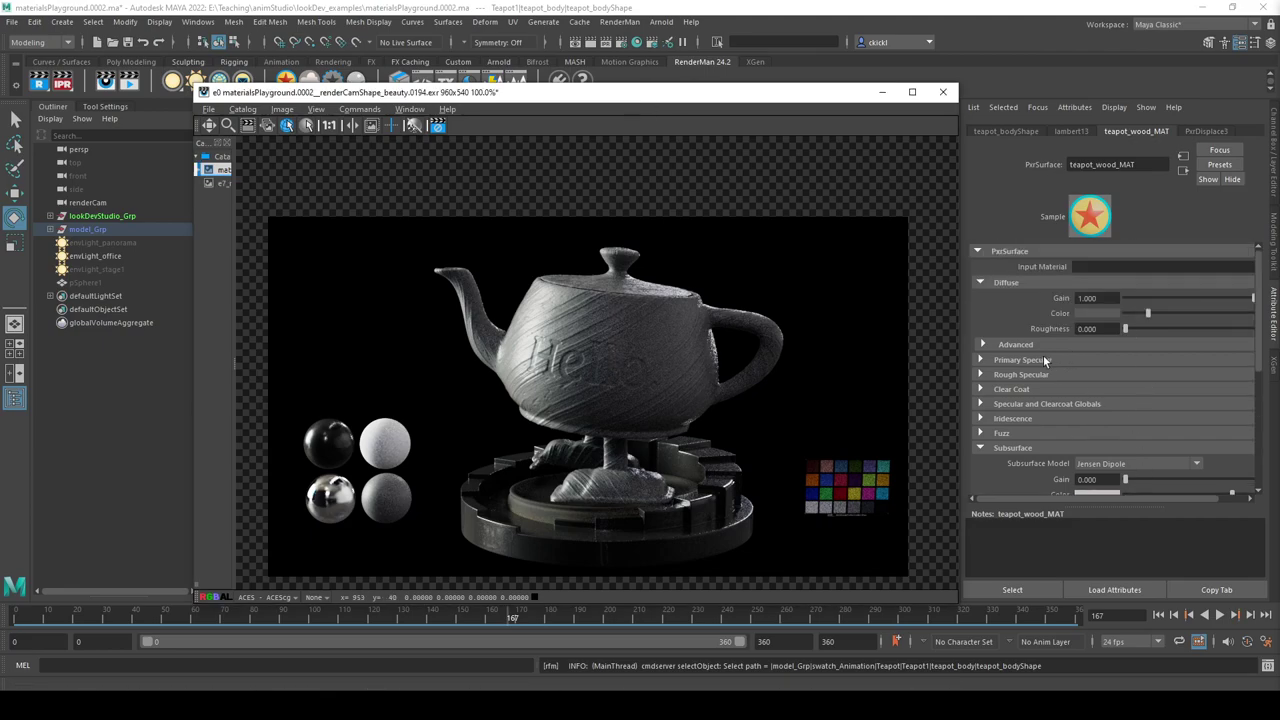
click(1031, 291)
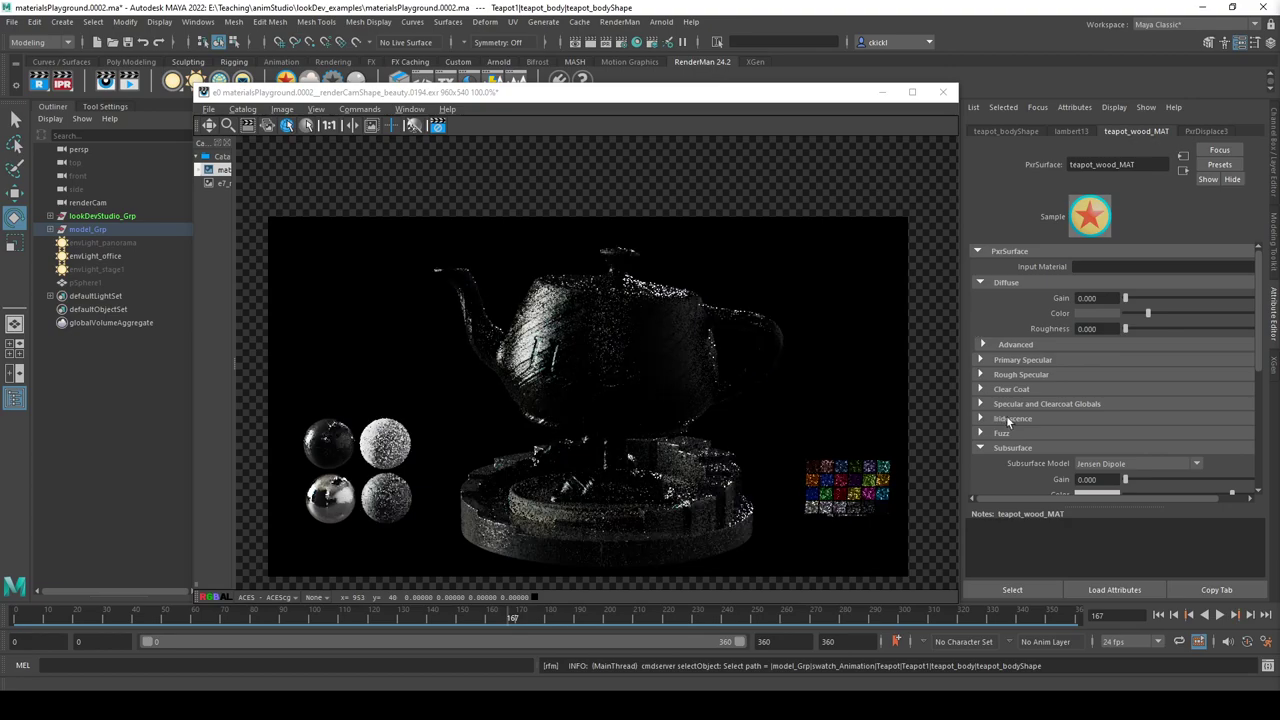
scroll(1110, 395, down, 2)
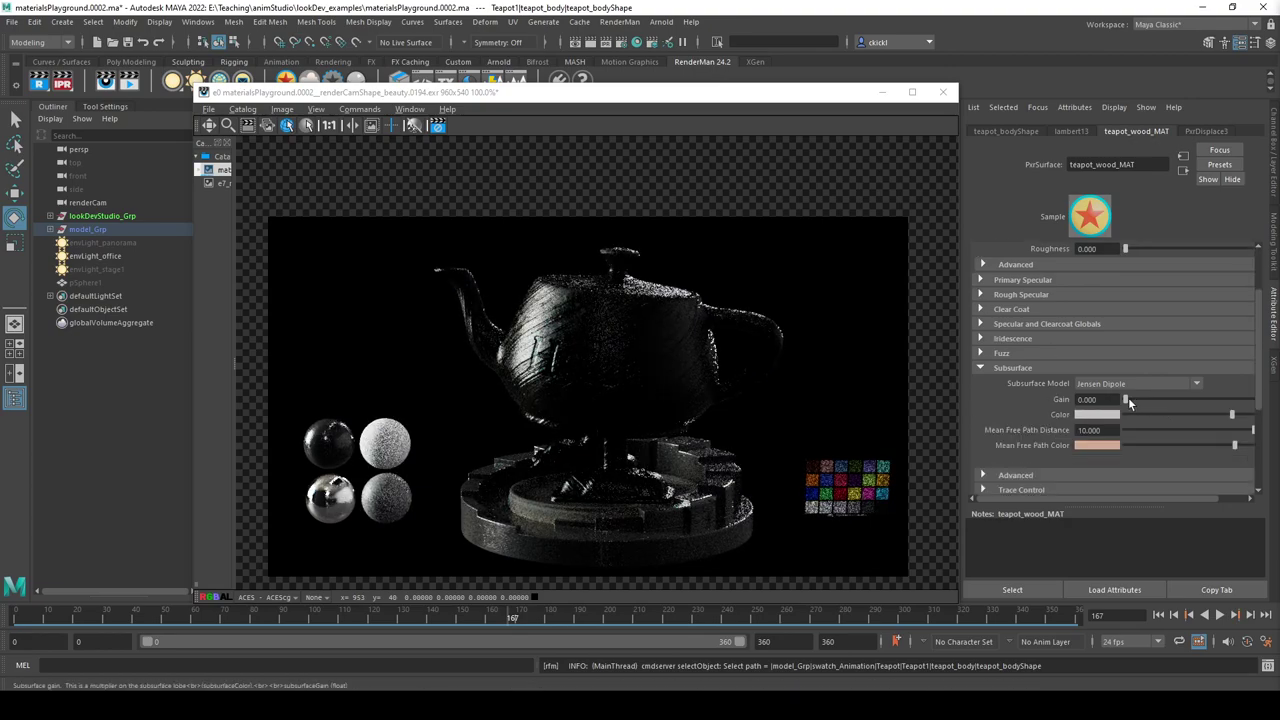
drag(1128, 398, 1253, 399)
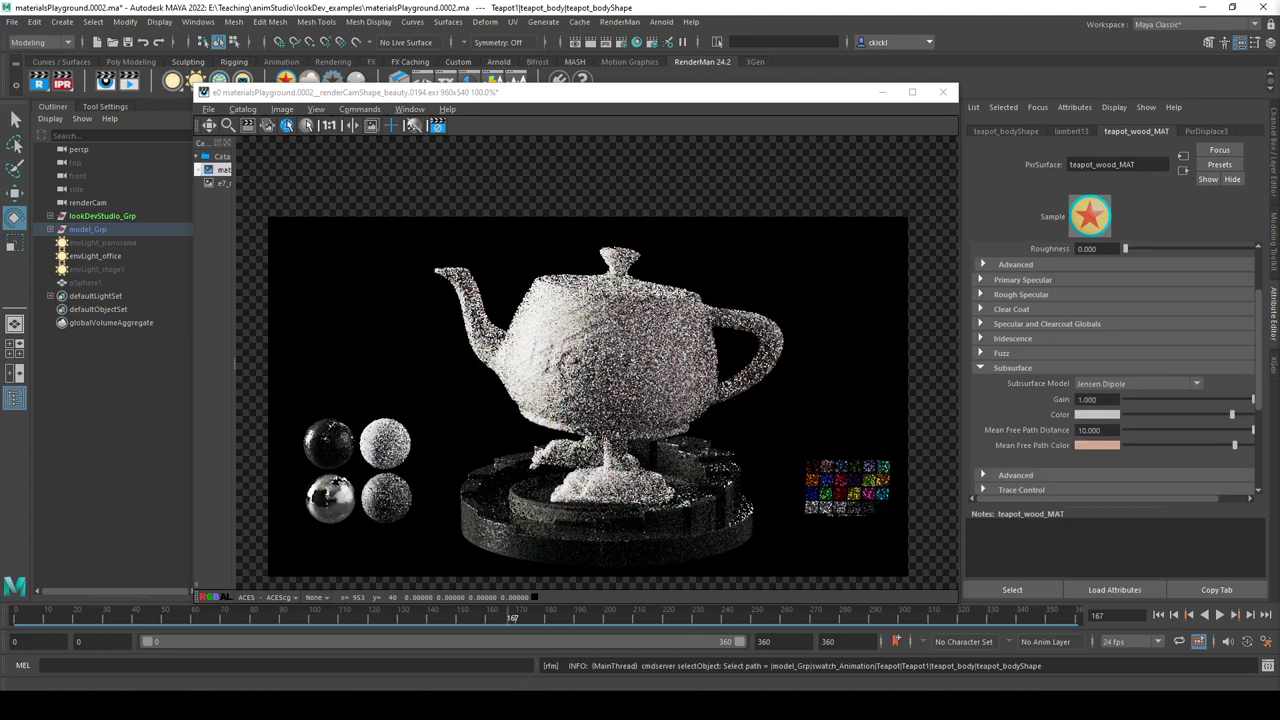
Match teapot_wood_MAT's Subsurface Color to its gray Diffuse Color using the color history.
click(1100, 414)
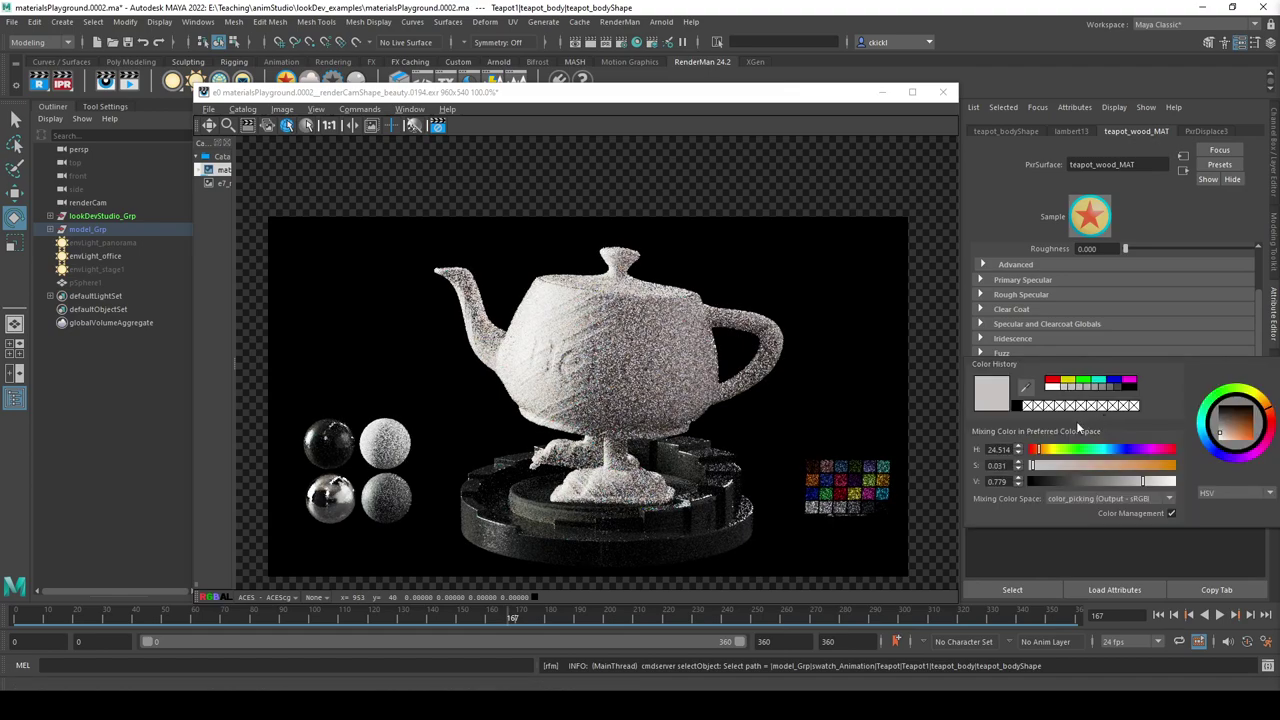
scroll(1006, 383, up, 2)
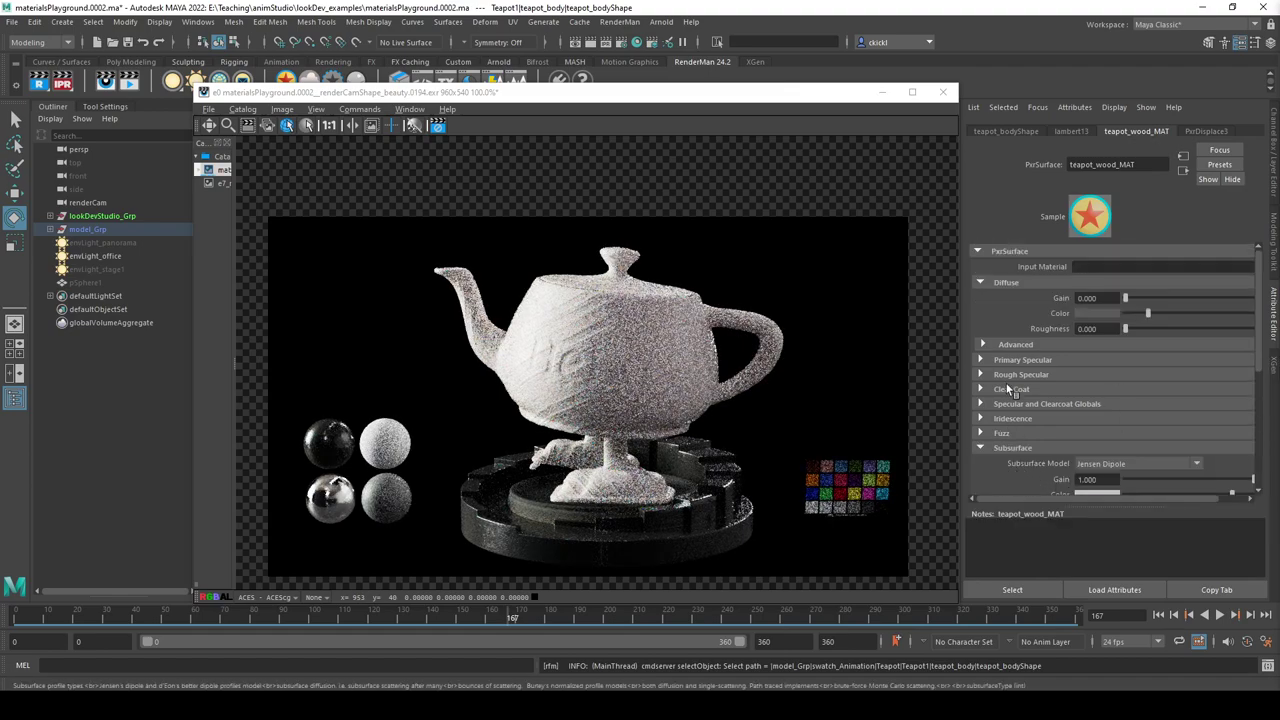
click(1096, 312)
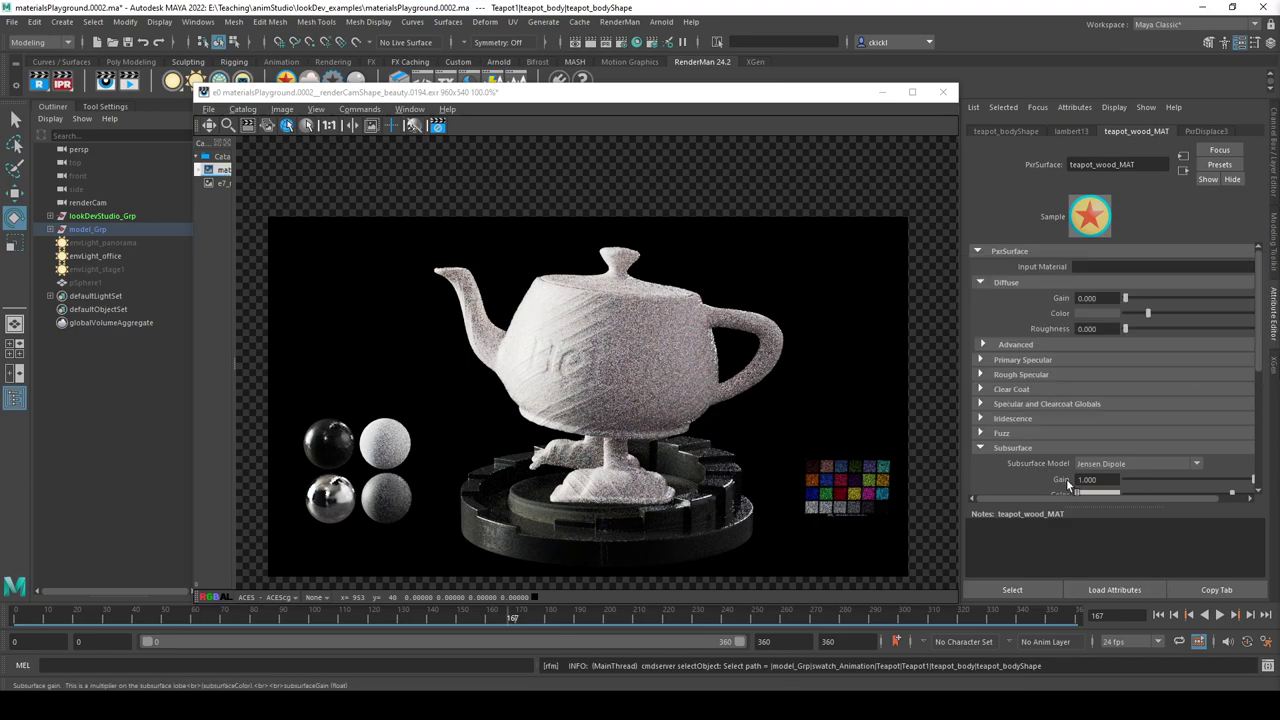
scroll(1066, 479, down, 3)
click(1094, 416)
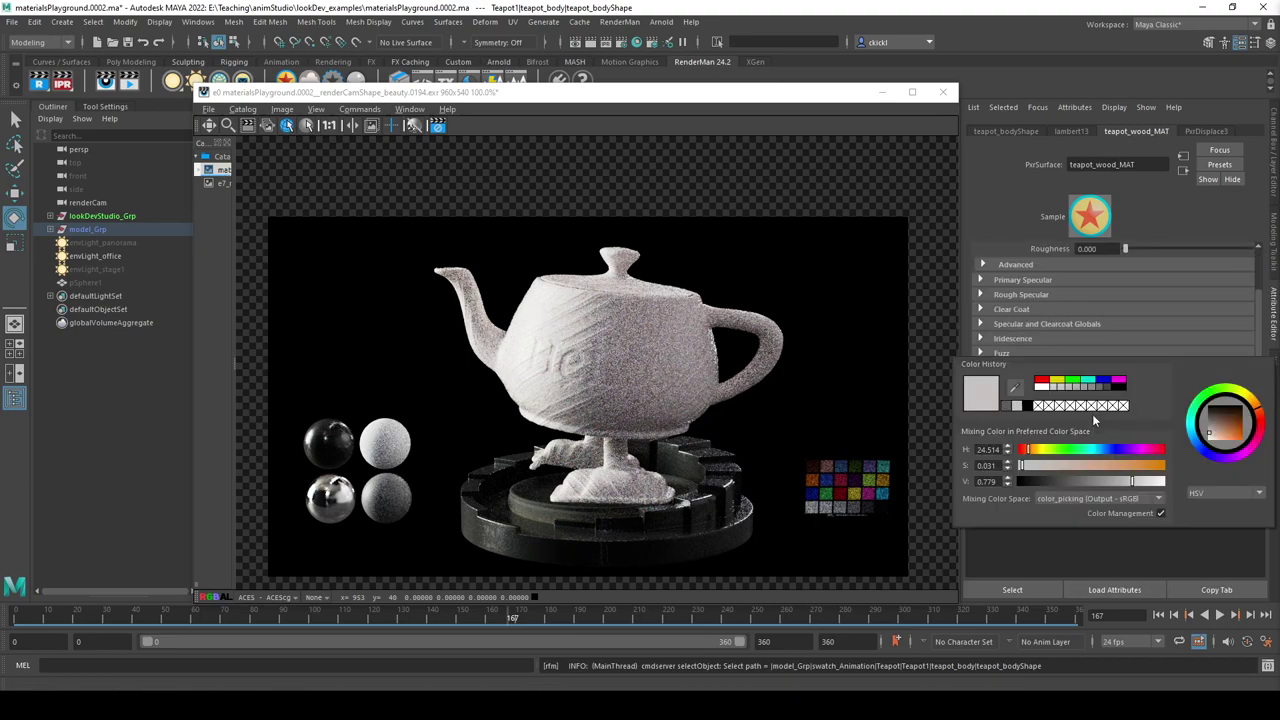
click(1007, 405)
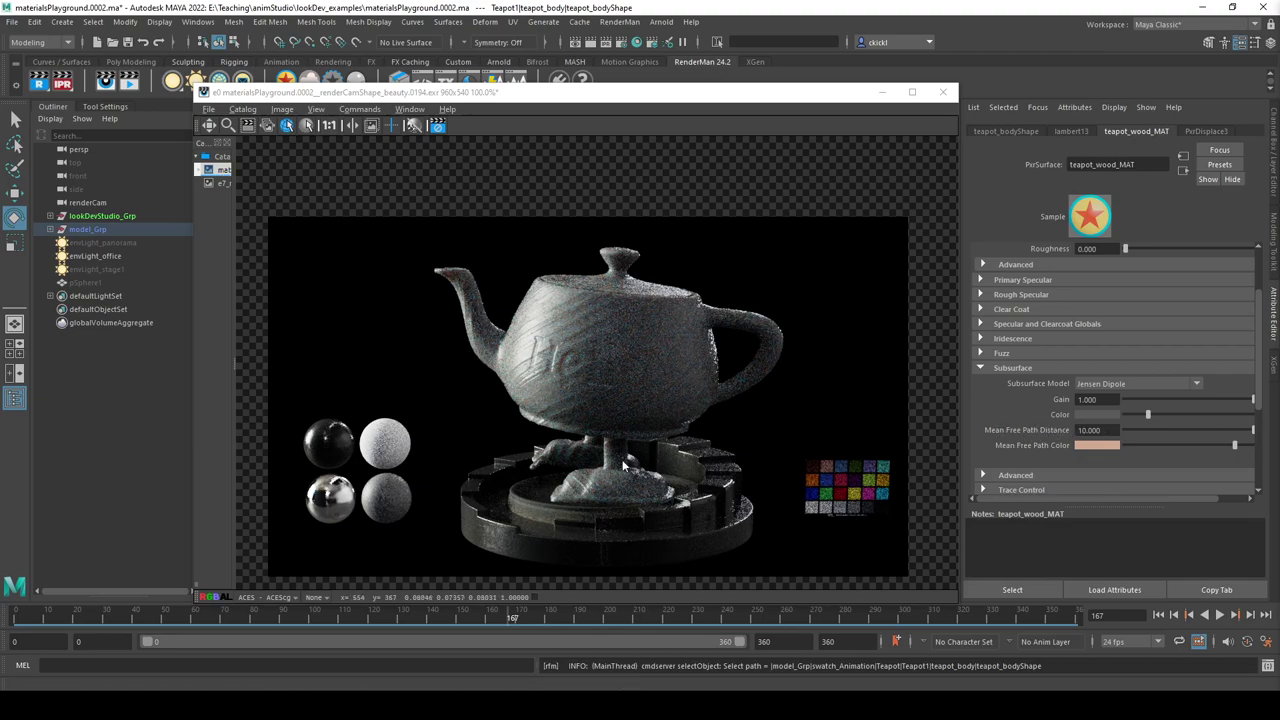
Compare the live subsurface render of the teapot with the stored diffuse snapshot in the image catalog.
click(226, 184)
click(224, 171)
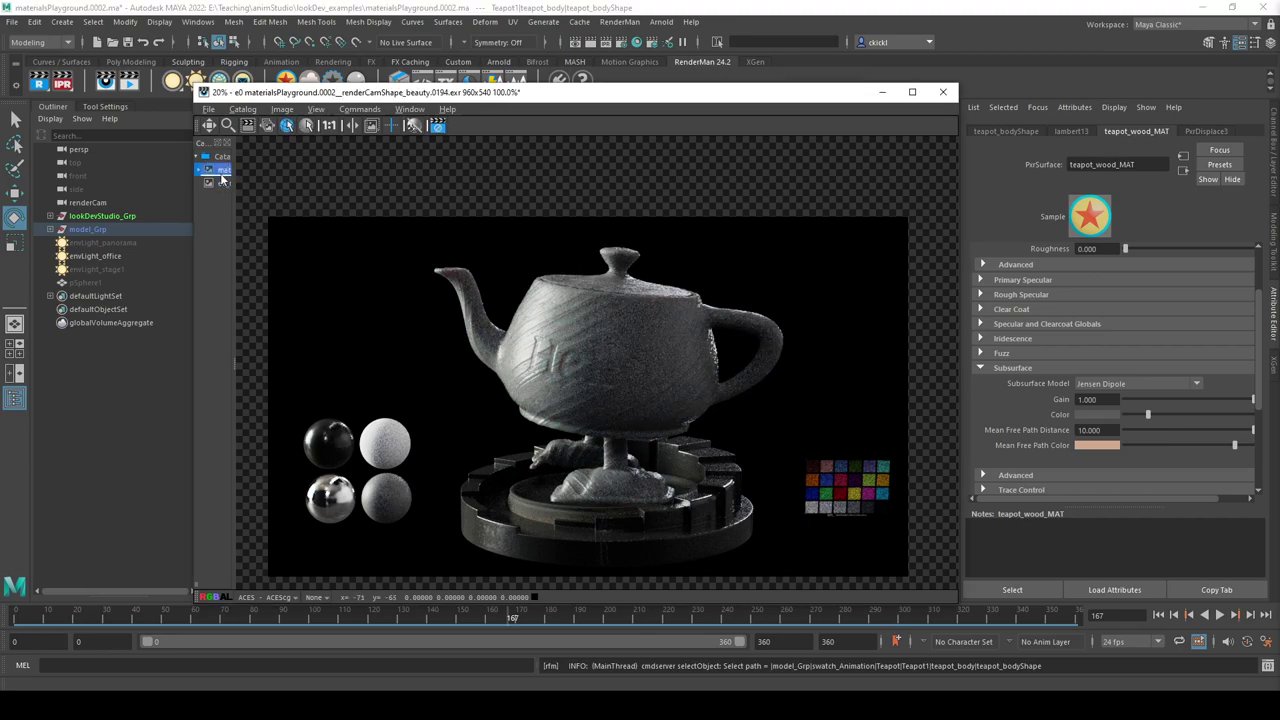
click(224, 181)
click(224, 171)
click(224, 182)
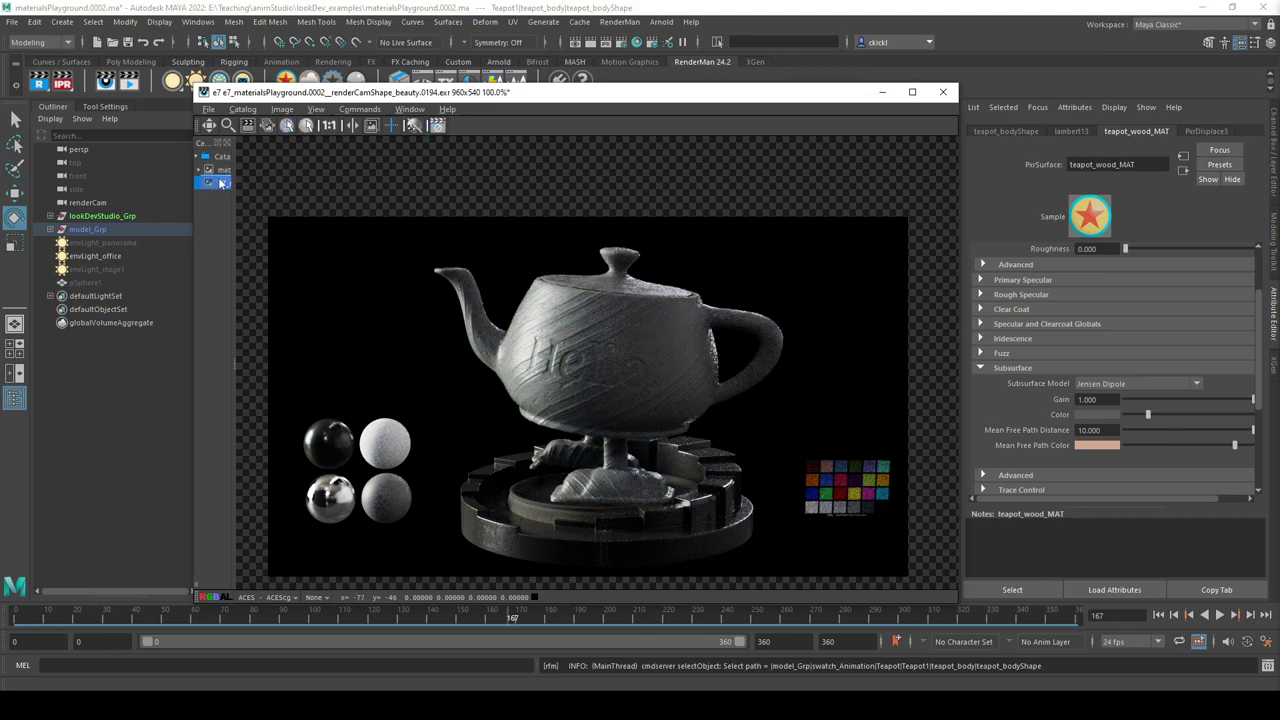
click(222, 171)
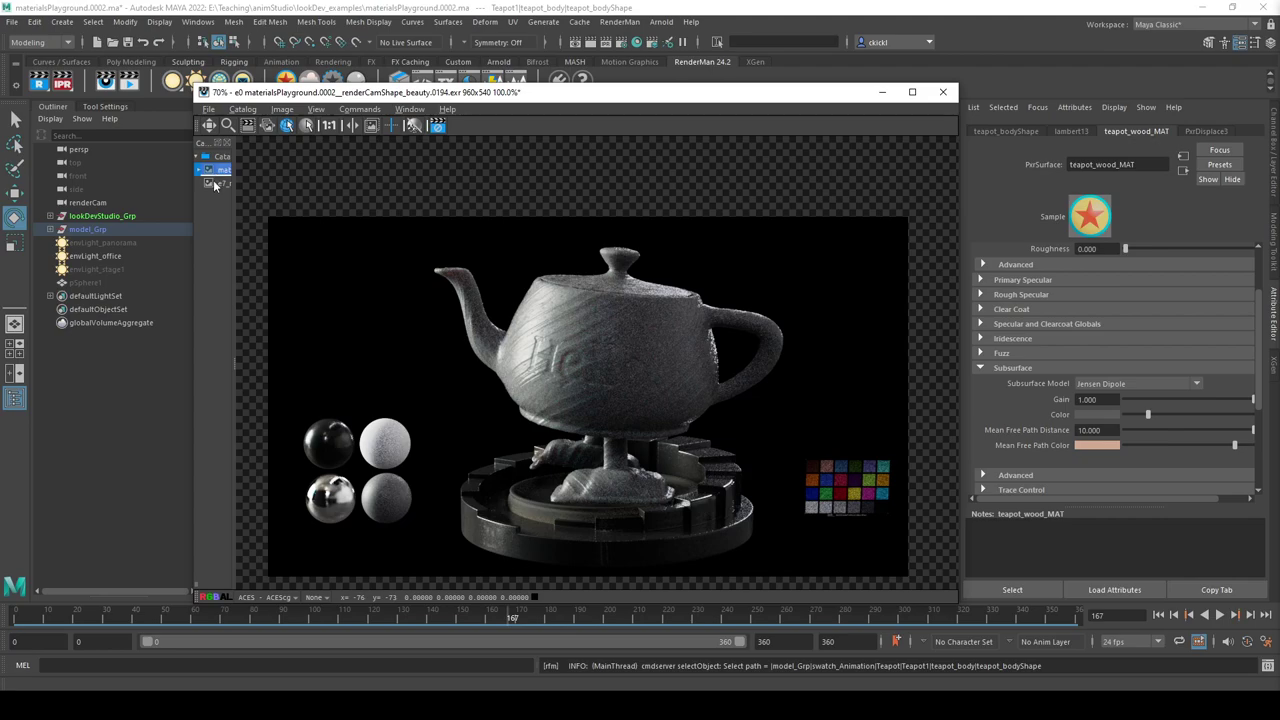
click(222, 183)
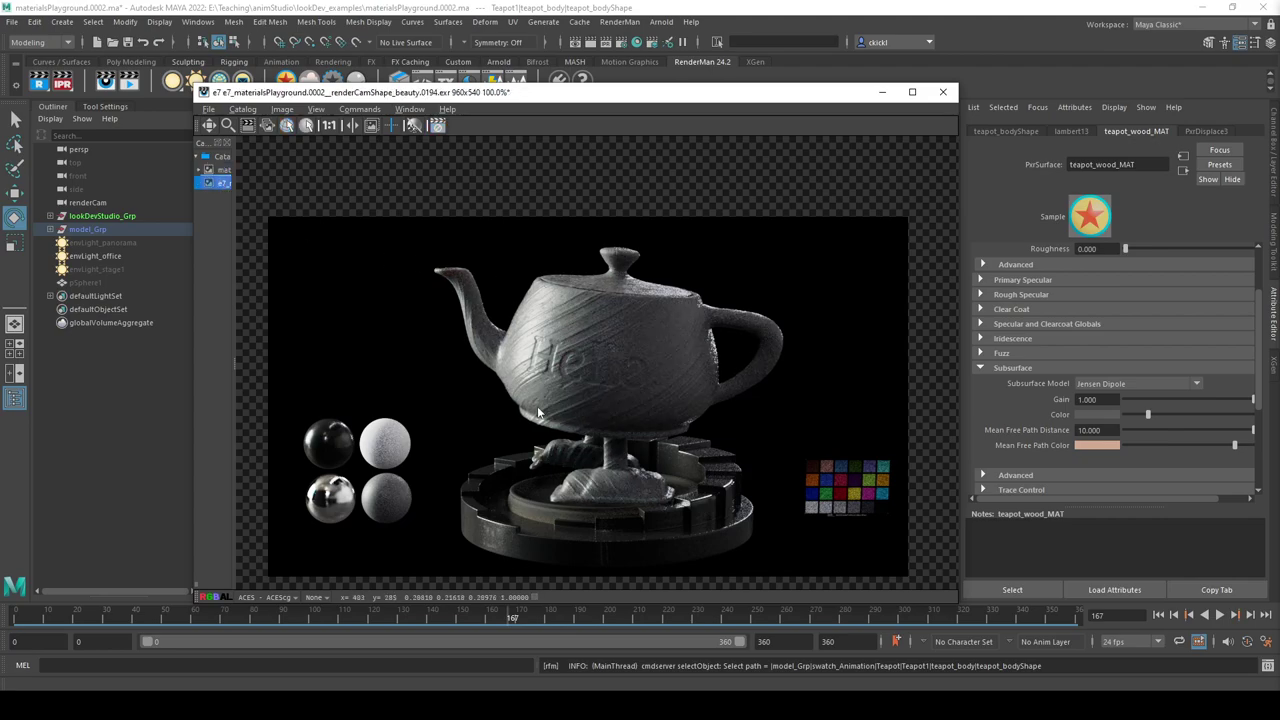
click(223, 171)
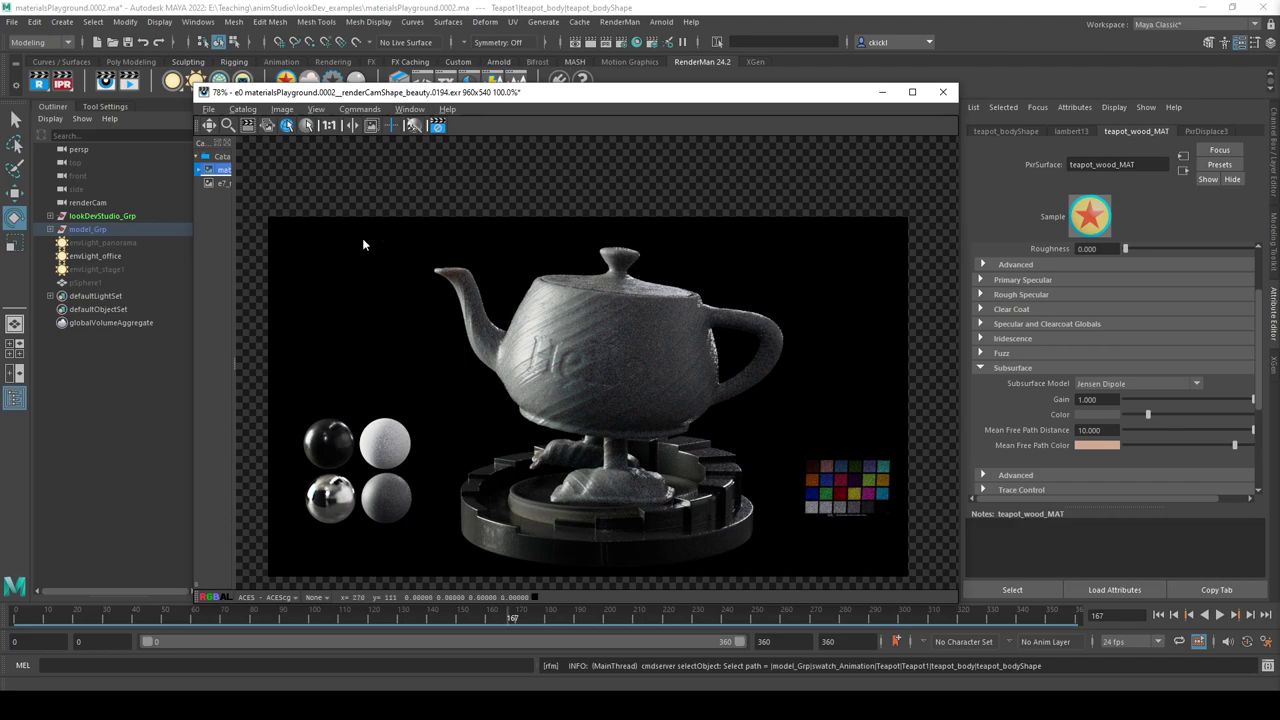
click(223, 184)
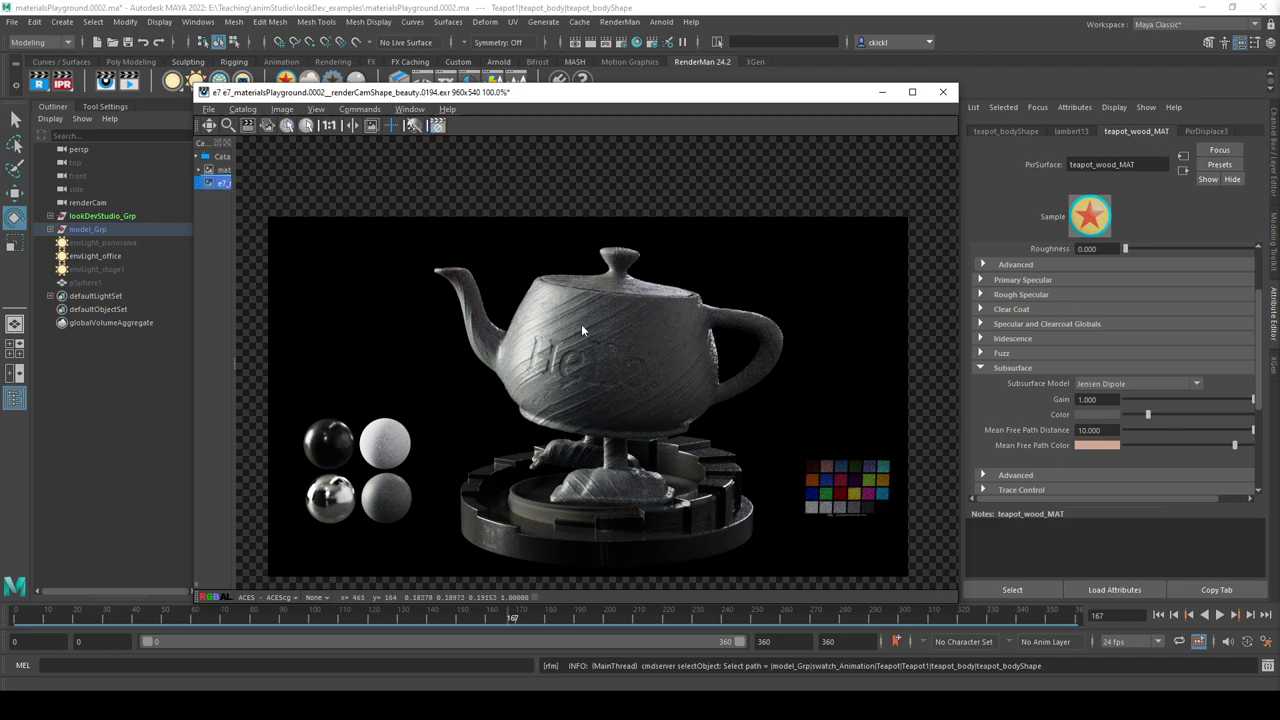
Examine the teapot's grooves and embossed lettering up close in both the diffuse snapshot and the live subsurface render.
scroll(582, 330, up, 3)
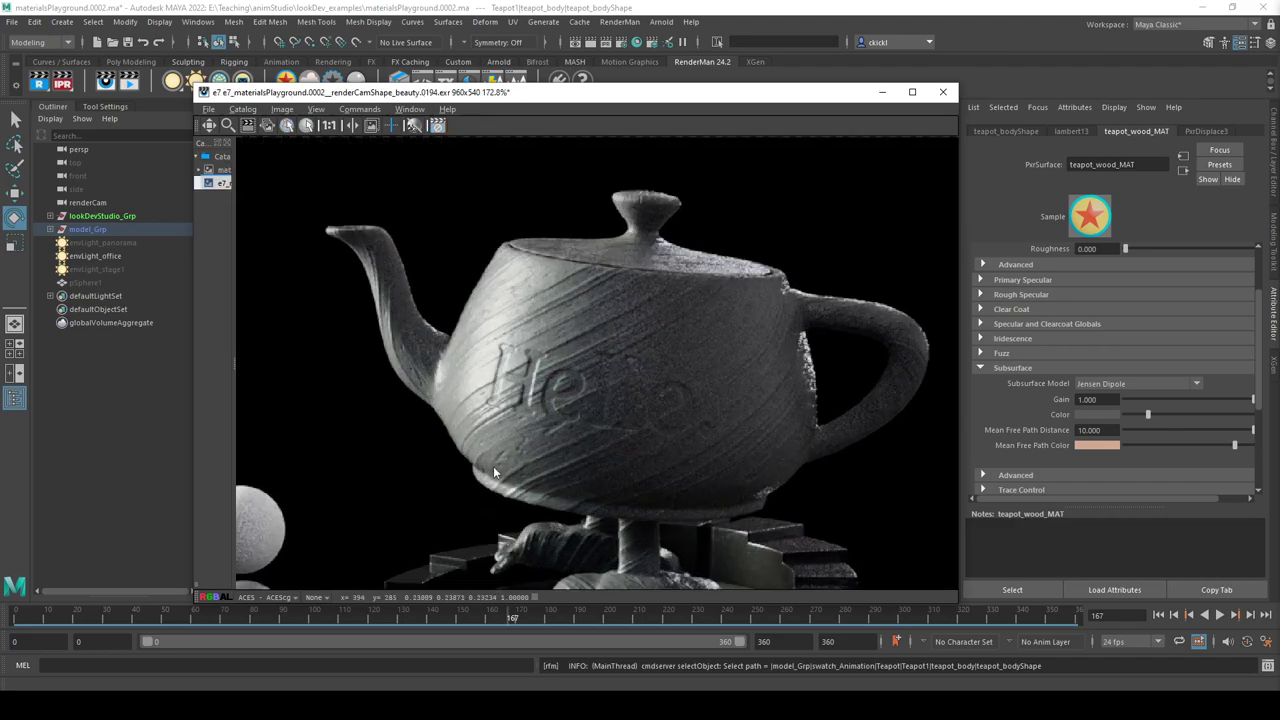
click(221, 170)
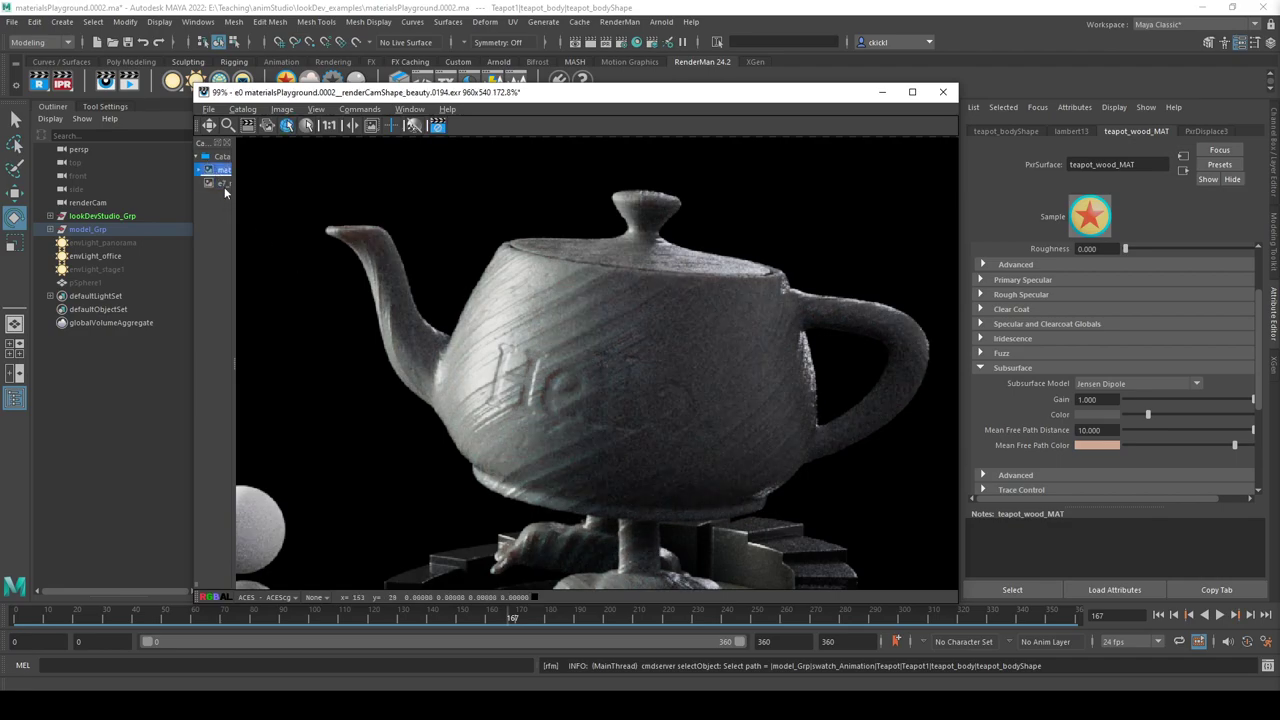
scroll(587, 458, down, 2)
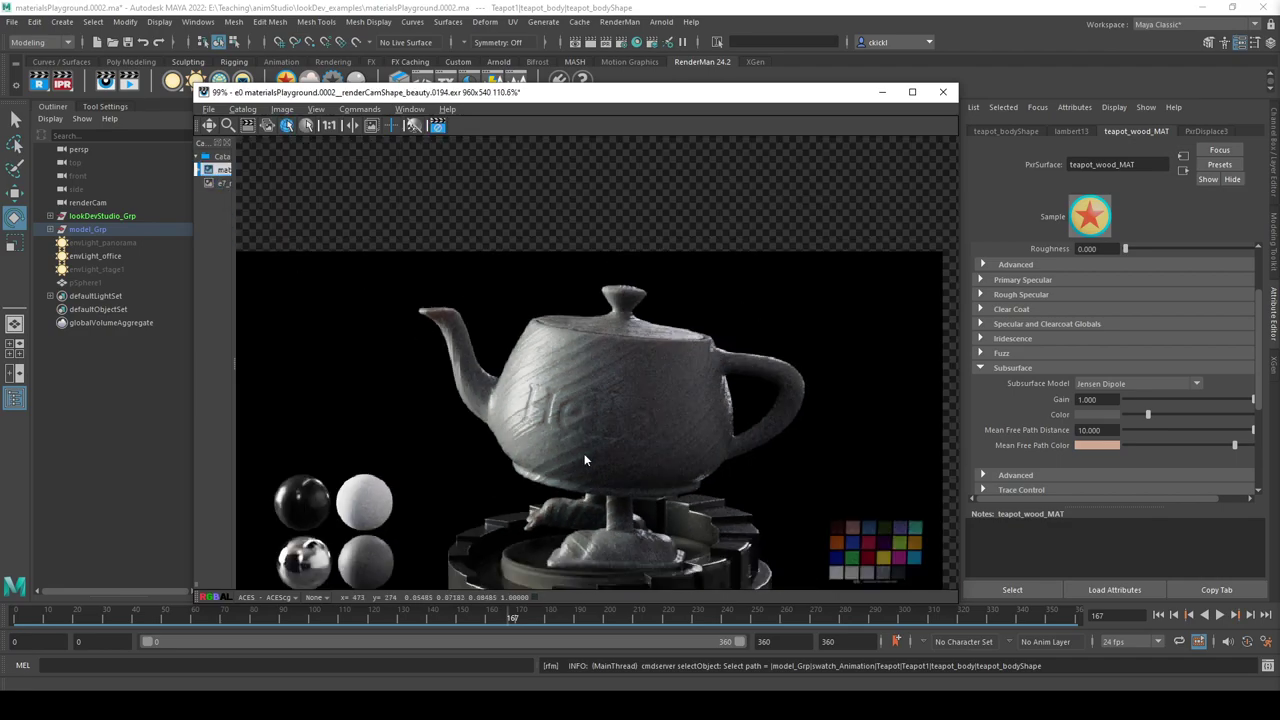
scroll(584, 453, up, 2)
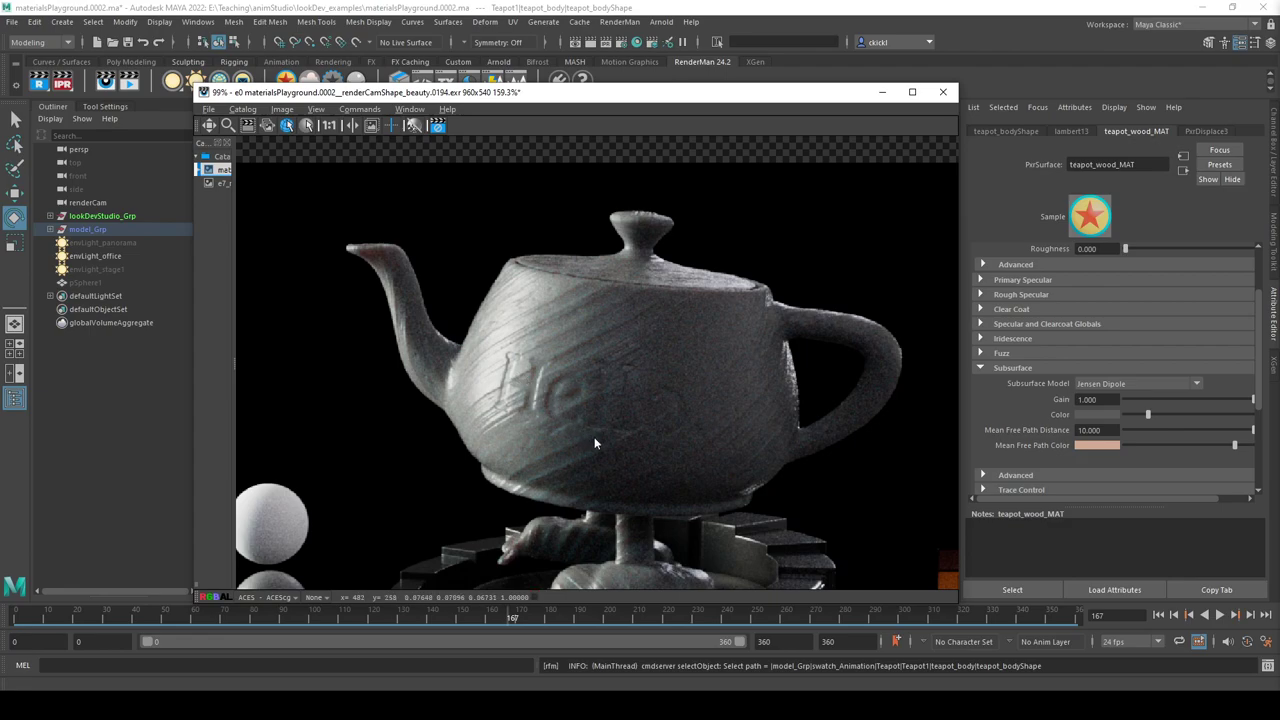
key(Up)
key(Down)
key(Up)
key(Down)
key(Up)
scroll(758, 455, down, 3)
scroll(852, 487, up, 1)
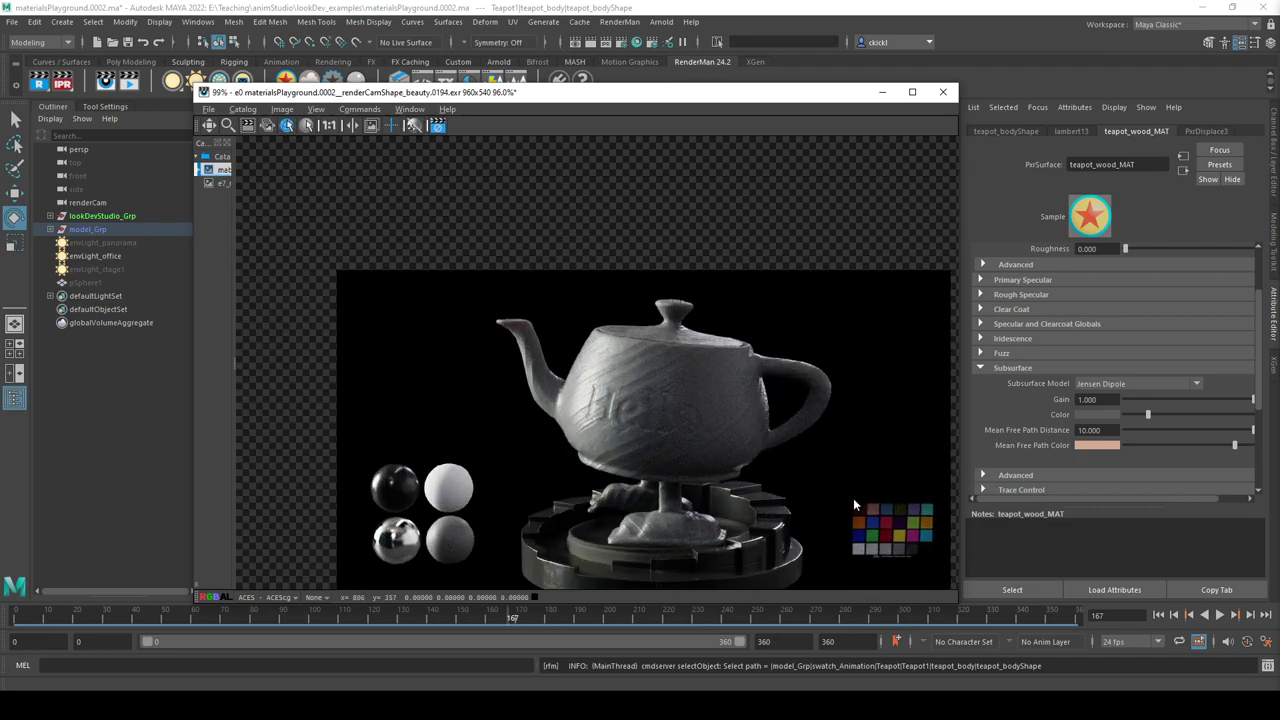
click(223, 182)
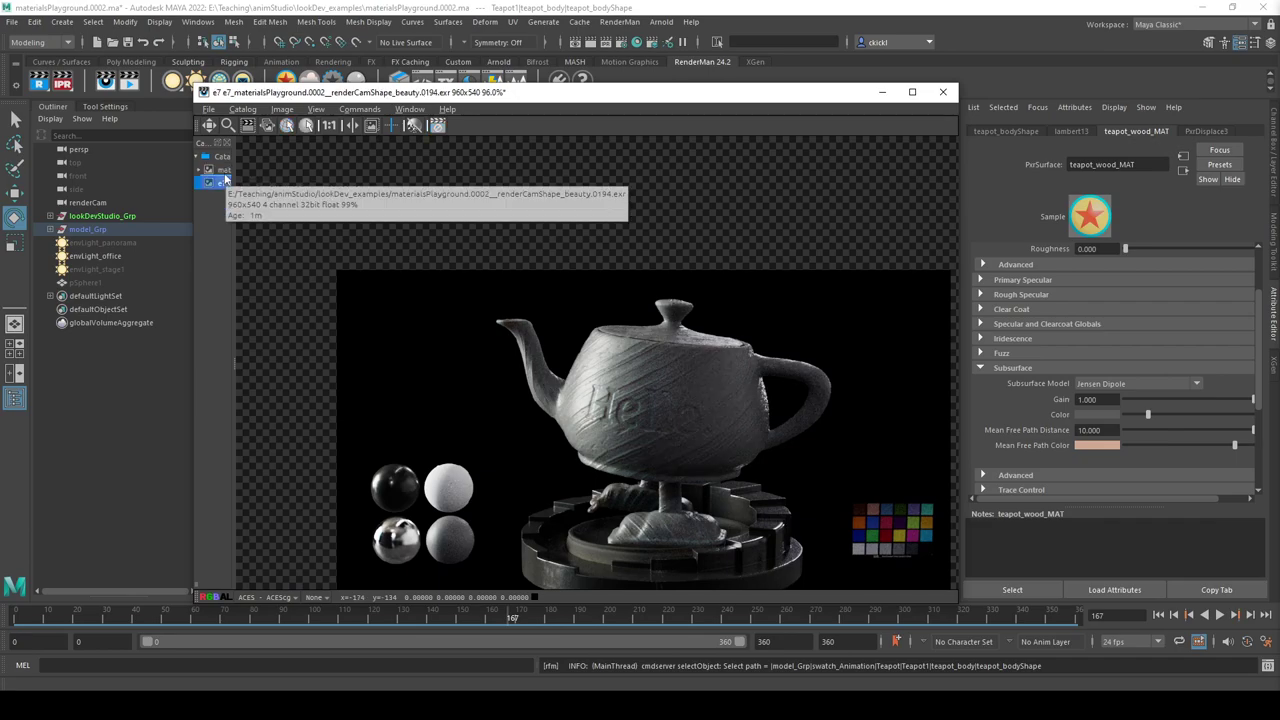
key(Up)
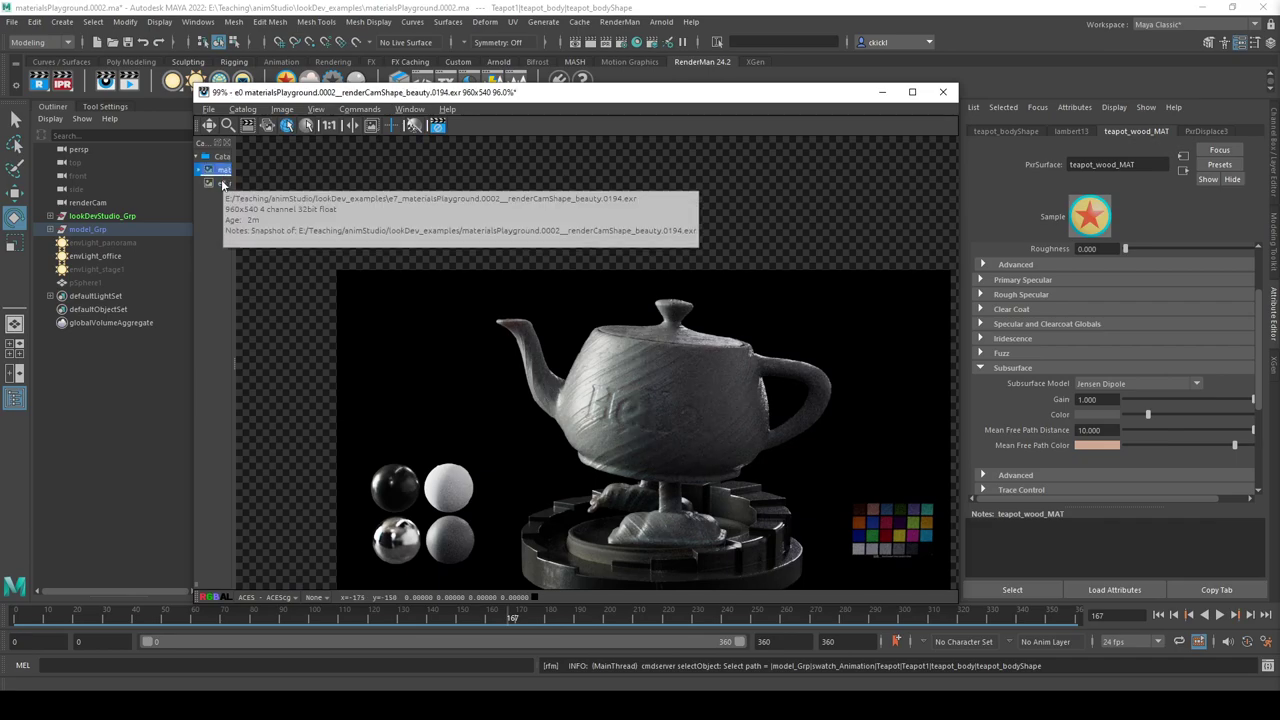
scroll(715, 455, up, 3)
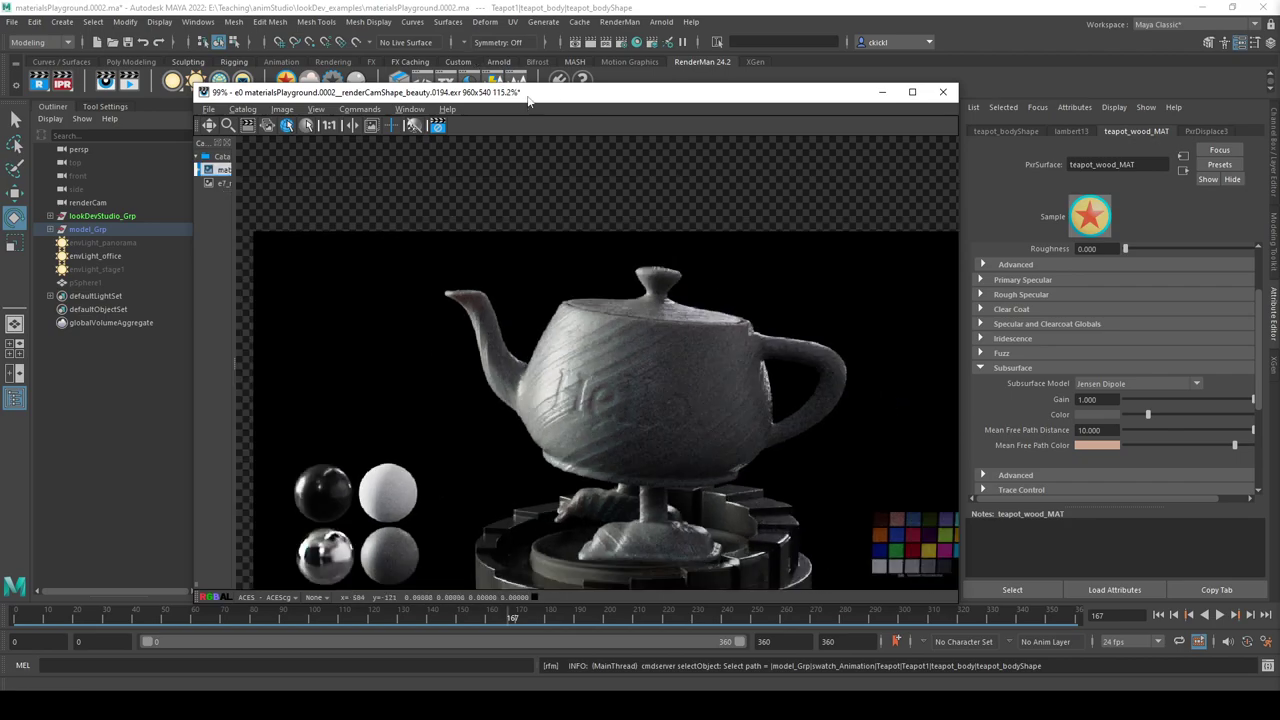
Store a snapshot of the subsurface render and try a Subsurface Mean Free Path Distance of 2.565 on teapot_wood_MAT.
double_click(1088, 399)
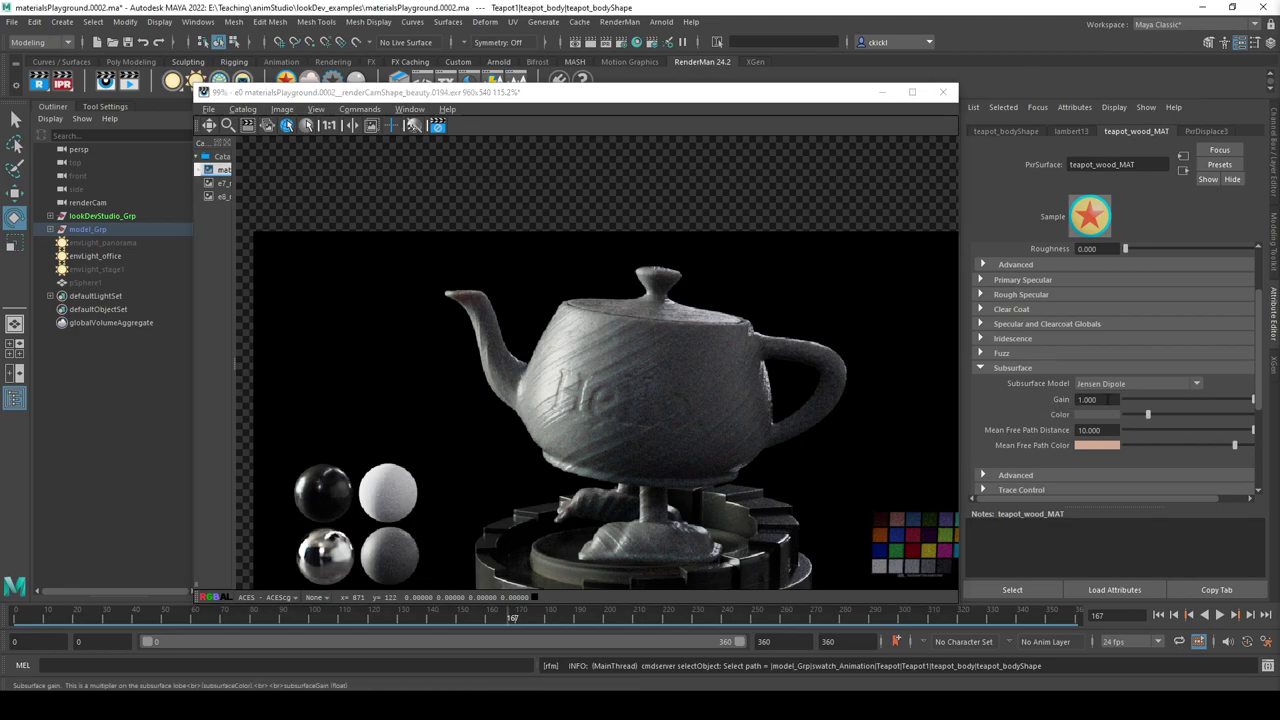
key(Return)
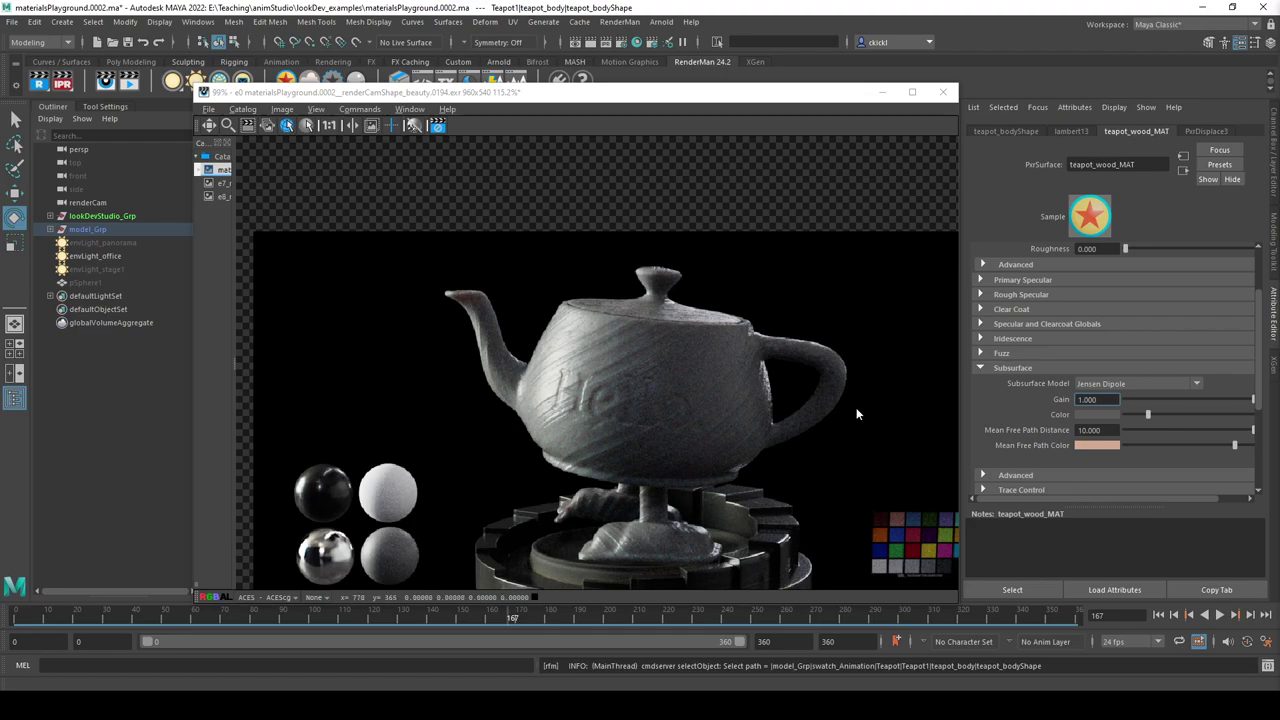
scroll(709, 354, up, 3)
scroll(709, 354, down, 4)
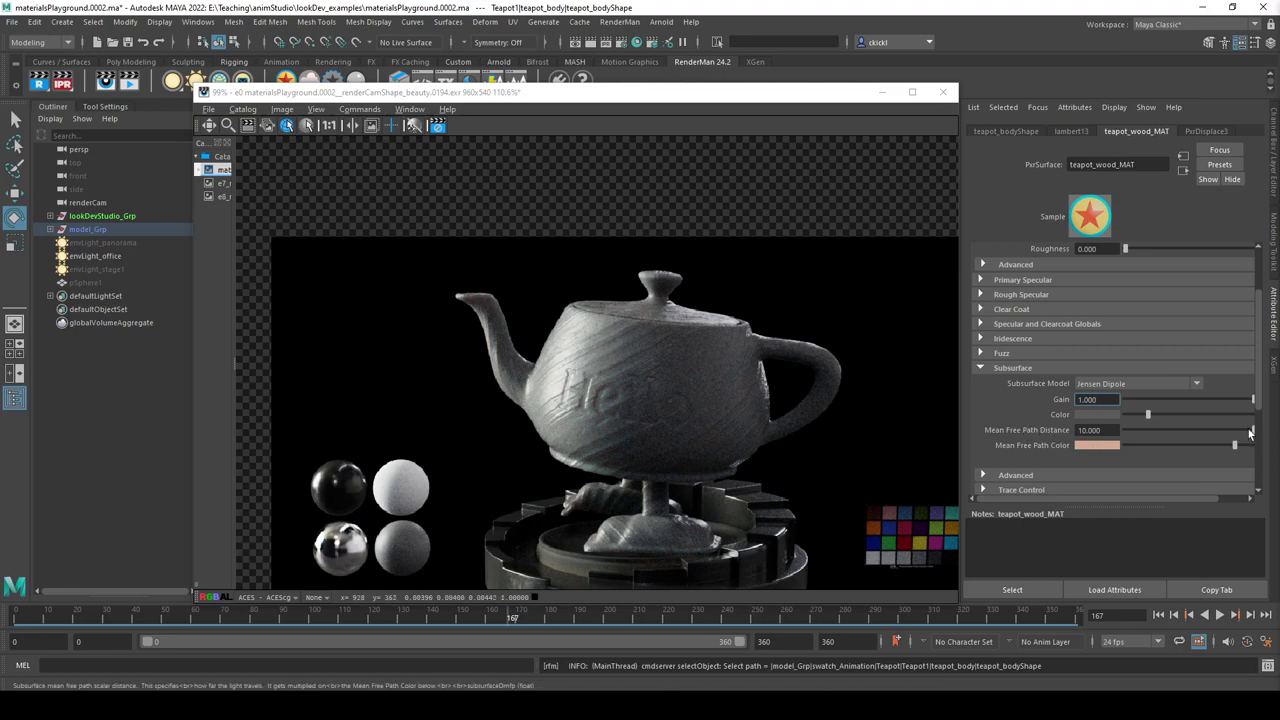
drag(1249, 430, 1158, 432)
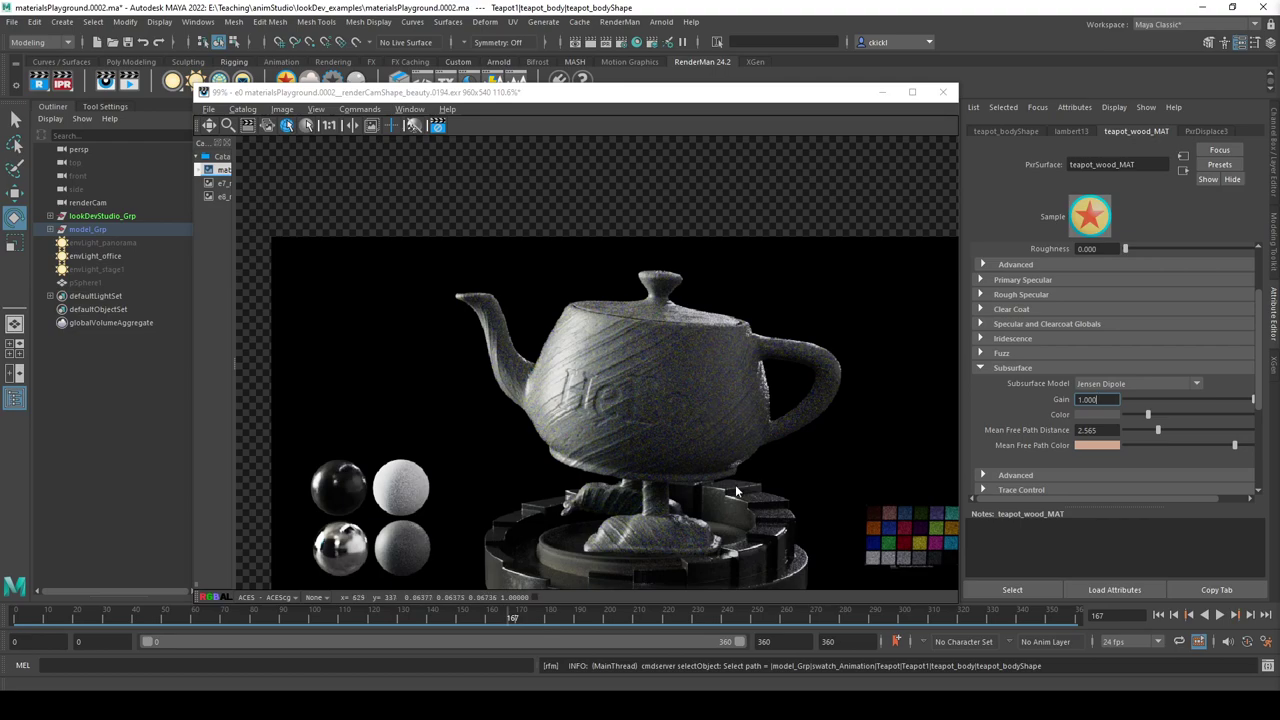
Compare the render using the 2.565 Mean Free Path Distance with the stored subsurface and diffuse snapshots.
click(222, 194)
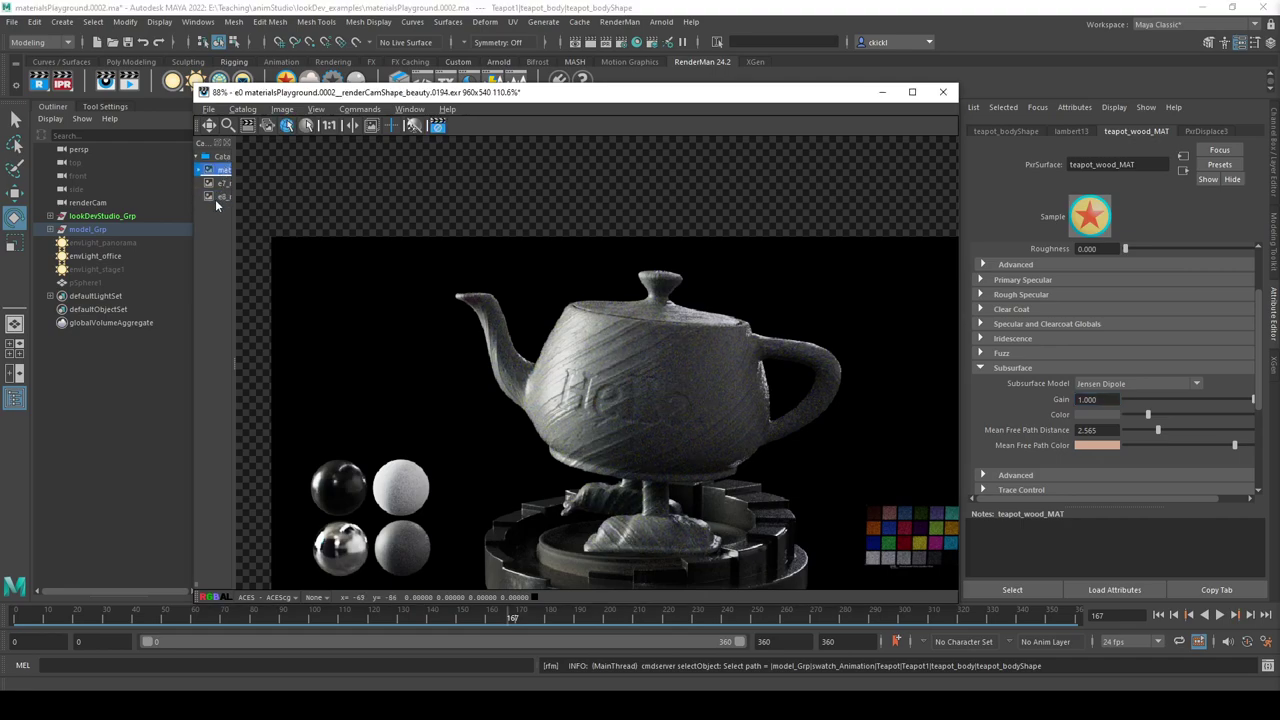
click(220, 196)
click(222, 171)
click(226, 184)
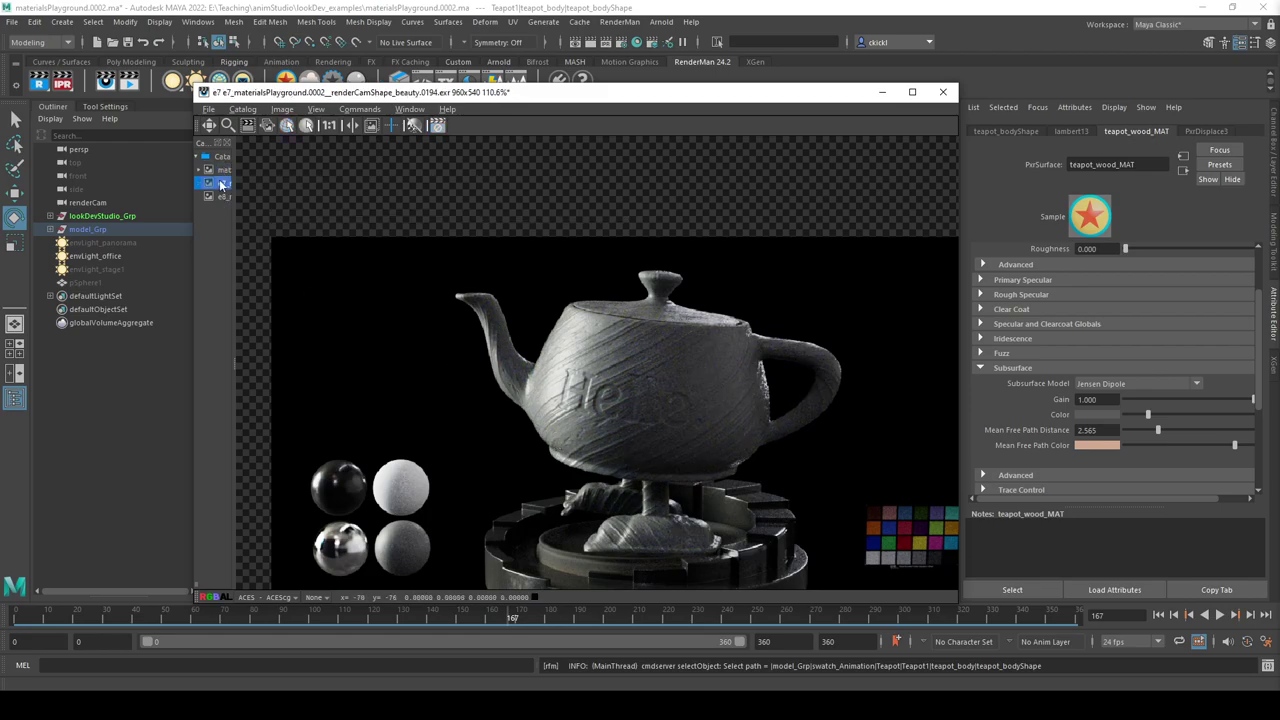
click(224, 172)
click(224, 184)
click(224, 171)
click(224, 184)
click(224, 171)
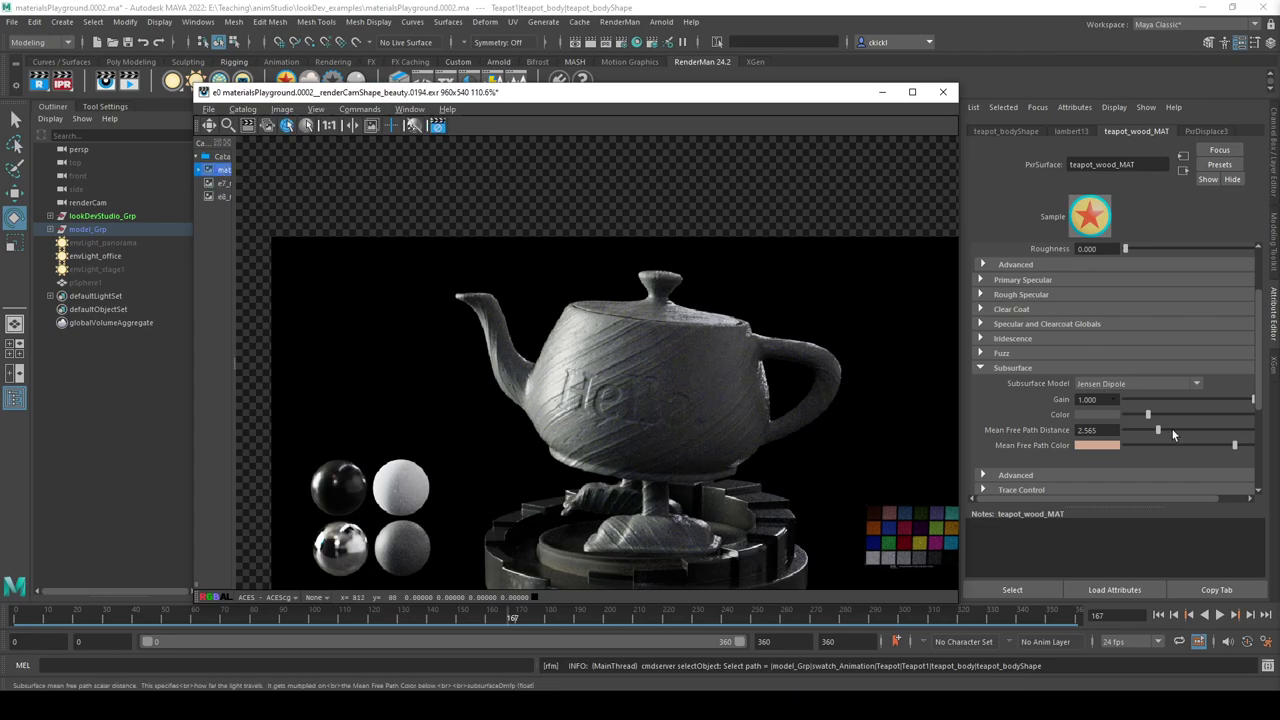
Try a Mean Free Path Distance of 5.183 on teapot_wood_MAT and compare the render with the stored subsurface snapshot.
click(1180, 430)
drag(1184, 429, 1190, 428)
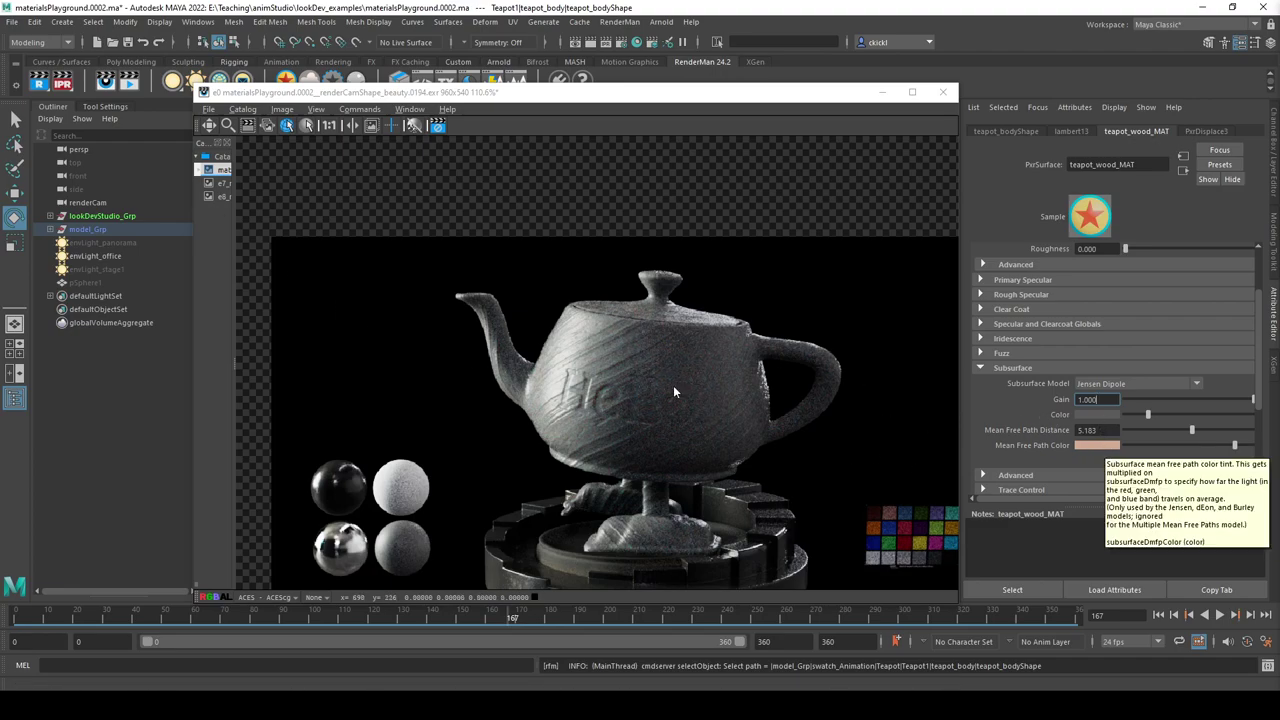
click(226, 196)
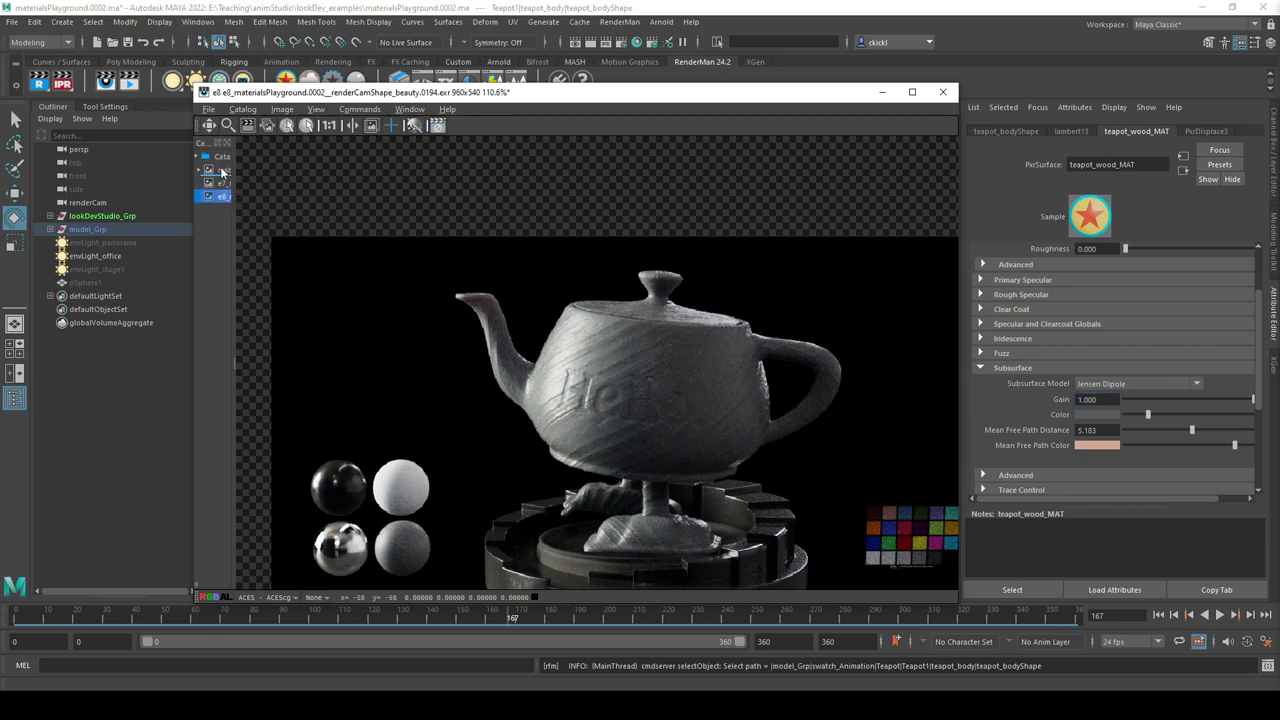
click(222, 171)
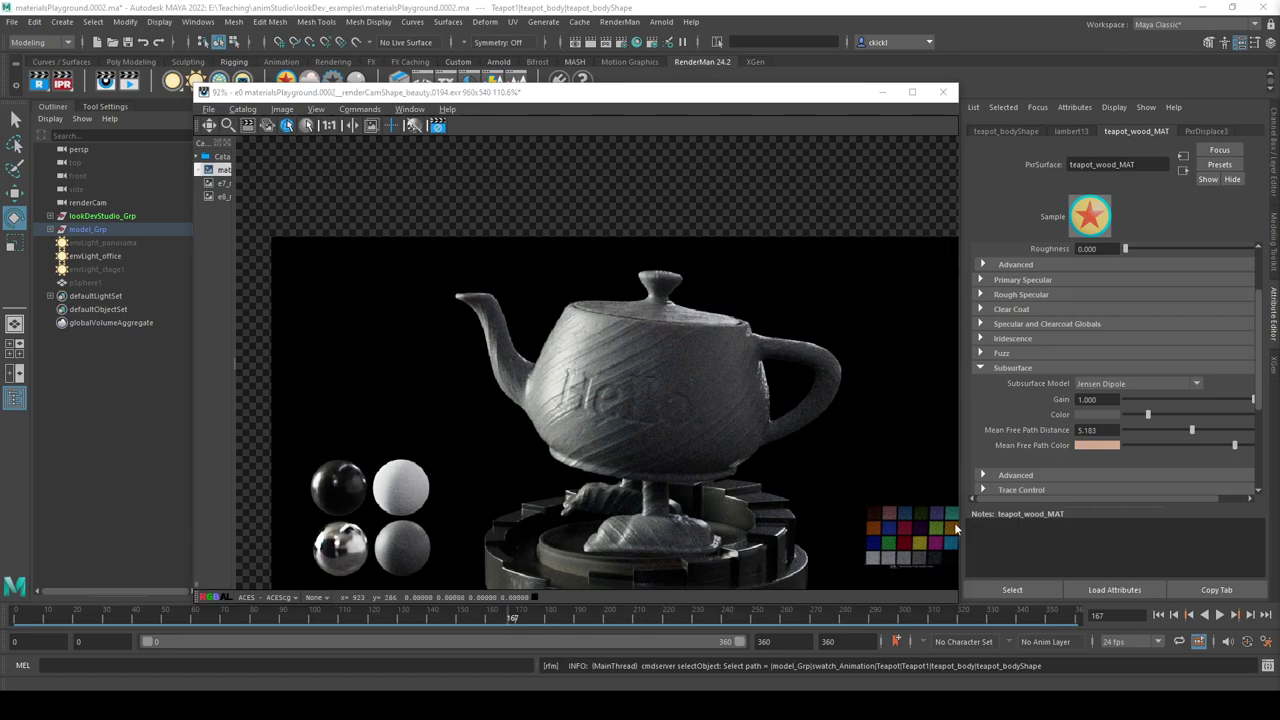
Try a saturated light blue Mean Free Path Color on teapot_wood_MAT and compare the render with the stored subsurface snapshot.
click(1094, 447)
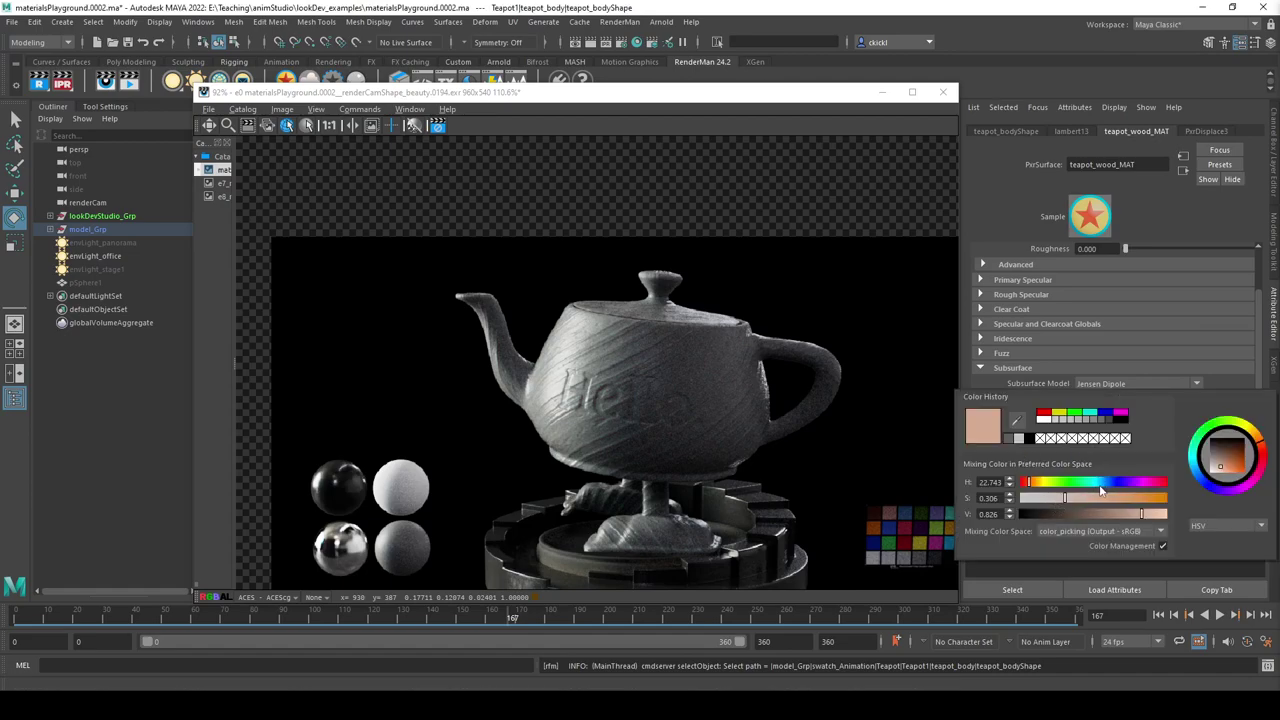
click(1103, 483)
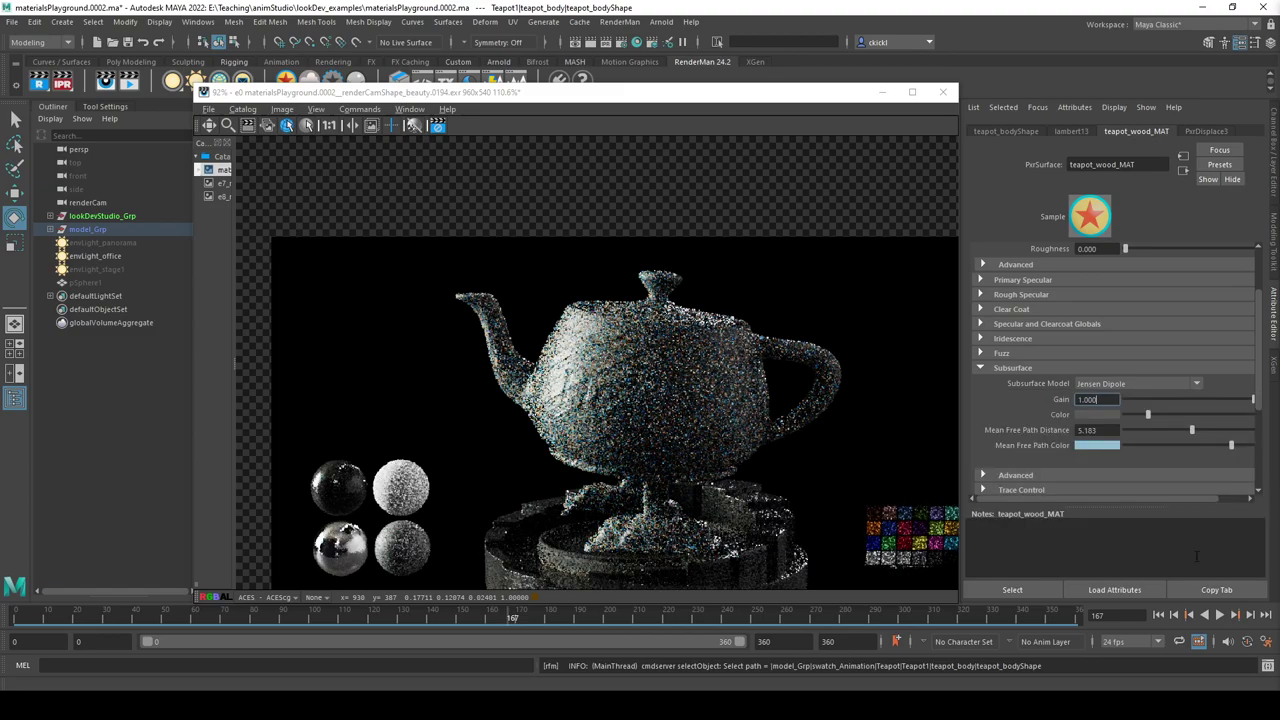
click(1107, 448)
click(1131, 490)
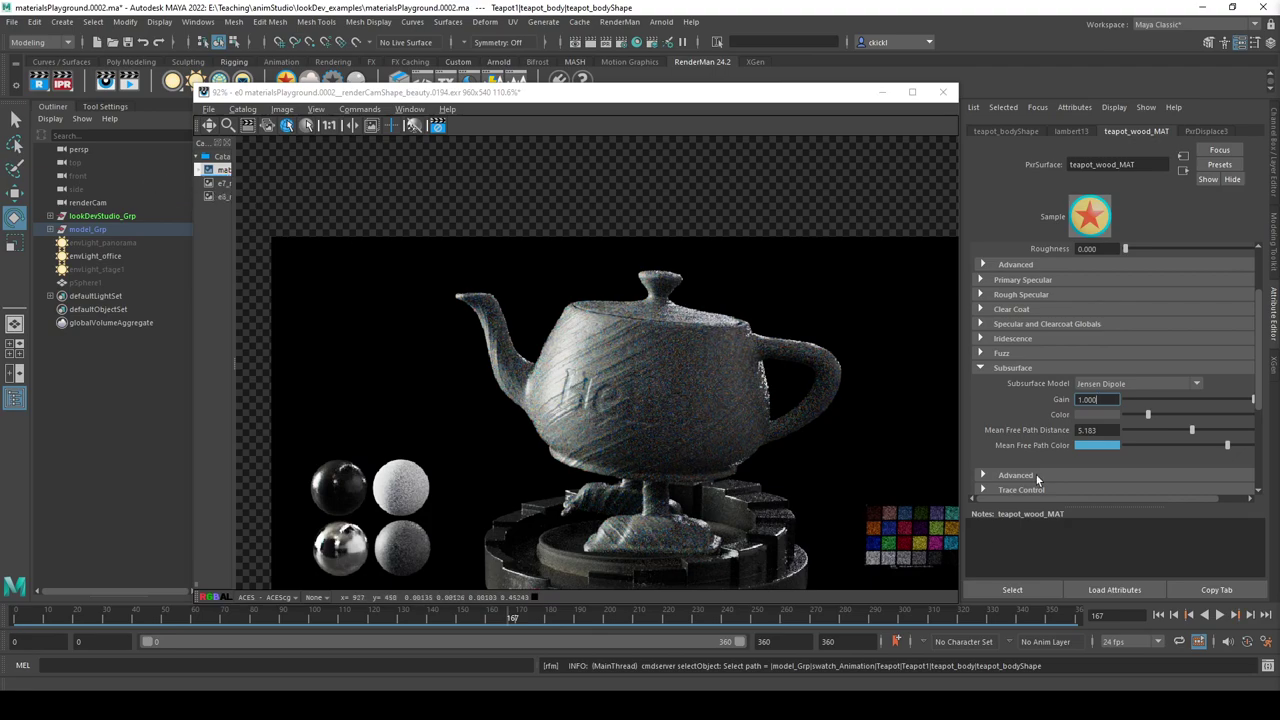
click(222, 197)
click(223, 172)
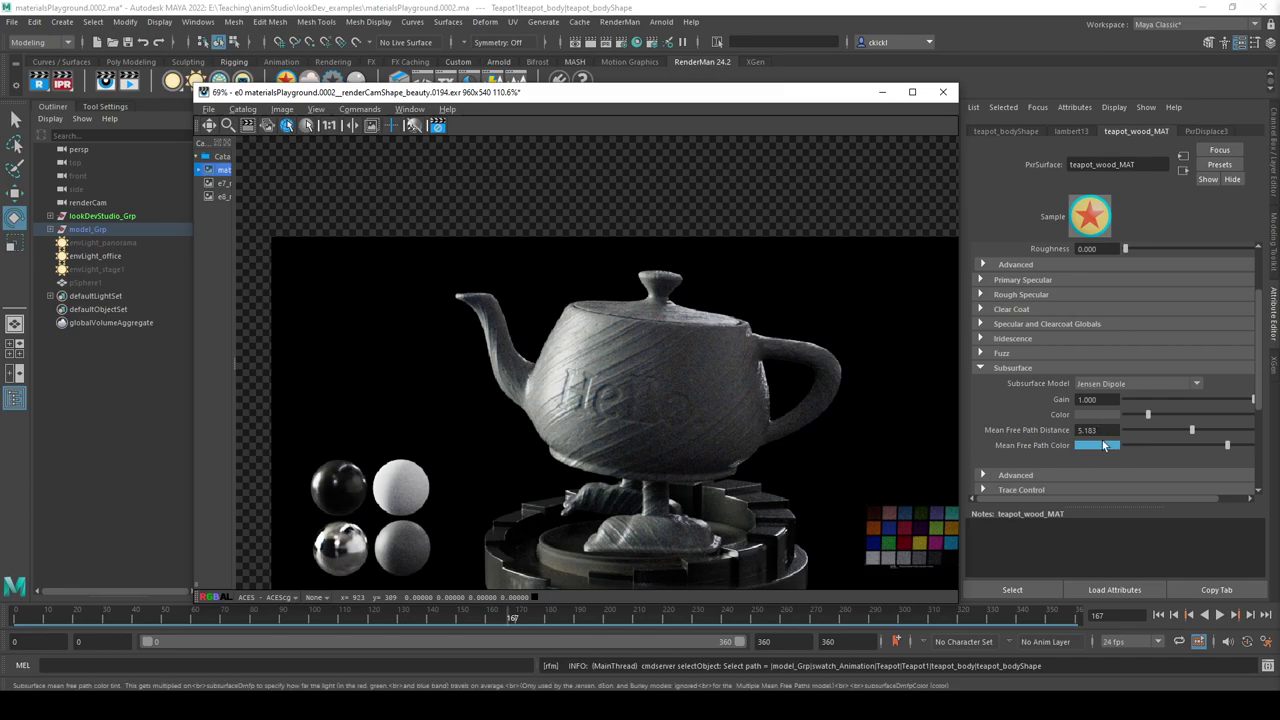
Set teapot_wood_MAT's Subsurface Mean Free Path Color to a neutral light gray.
click(1096, 449)
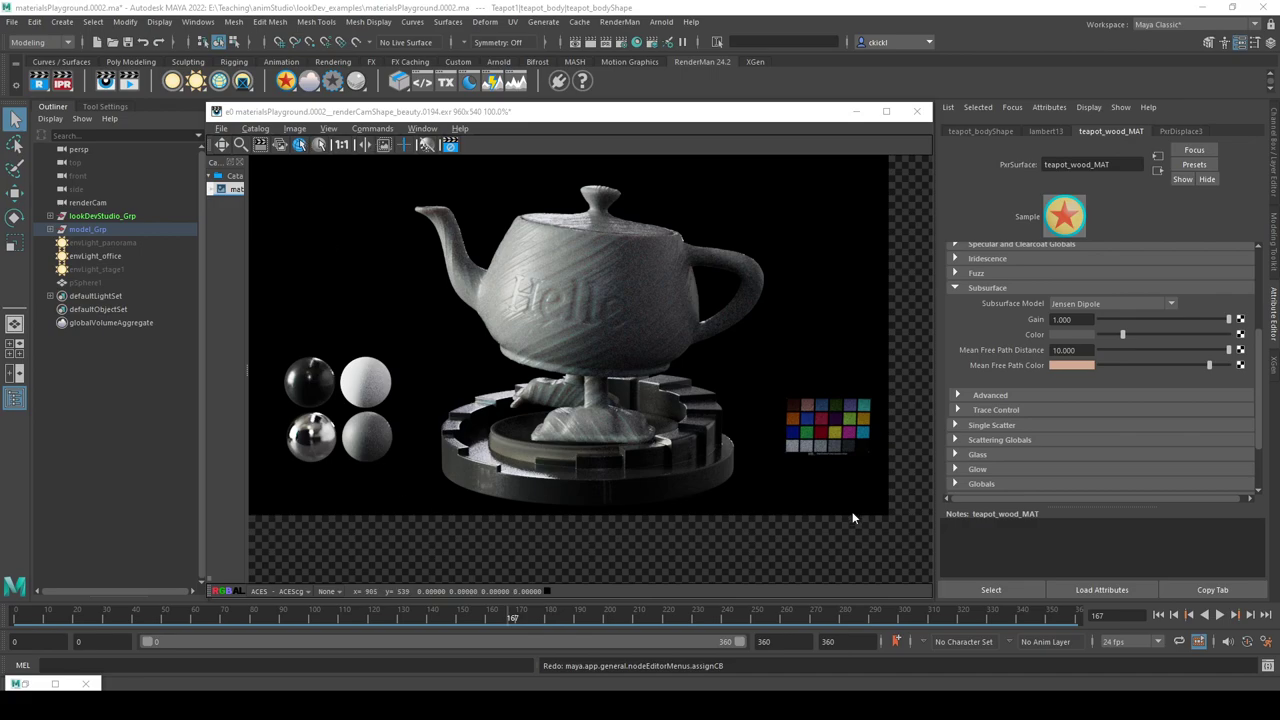
click(1082, 368)
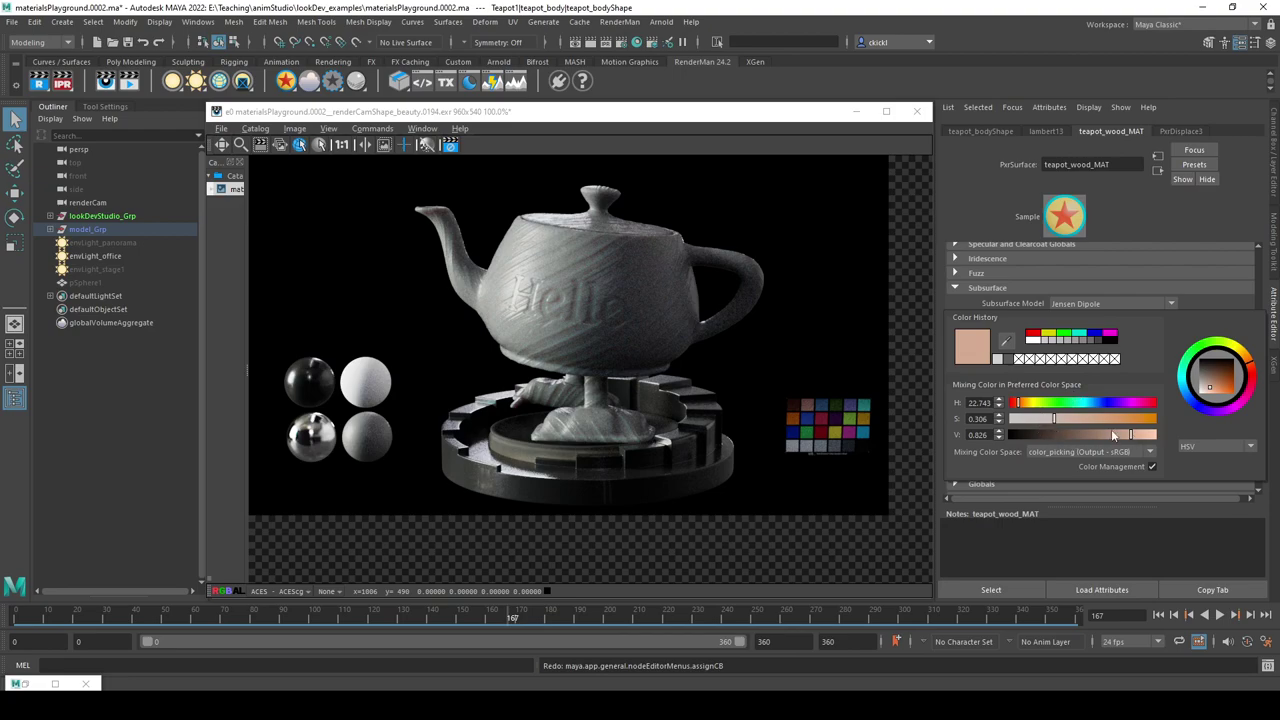
drag(1113, 435, 1155, 435)
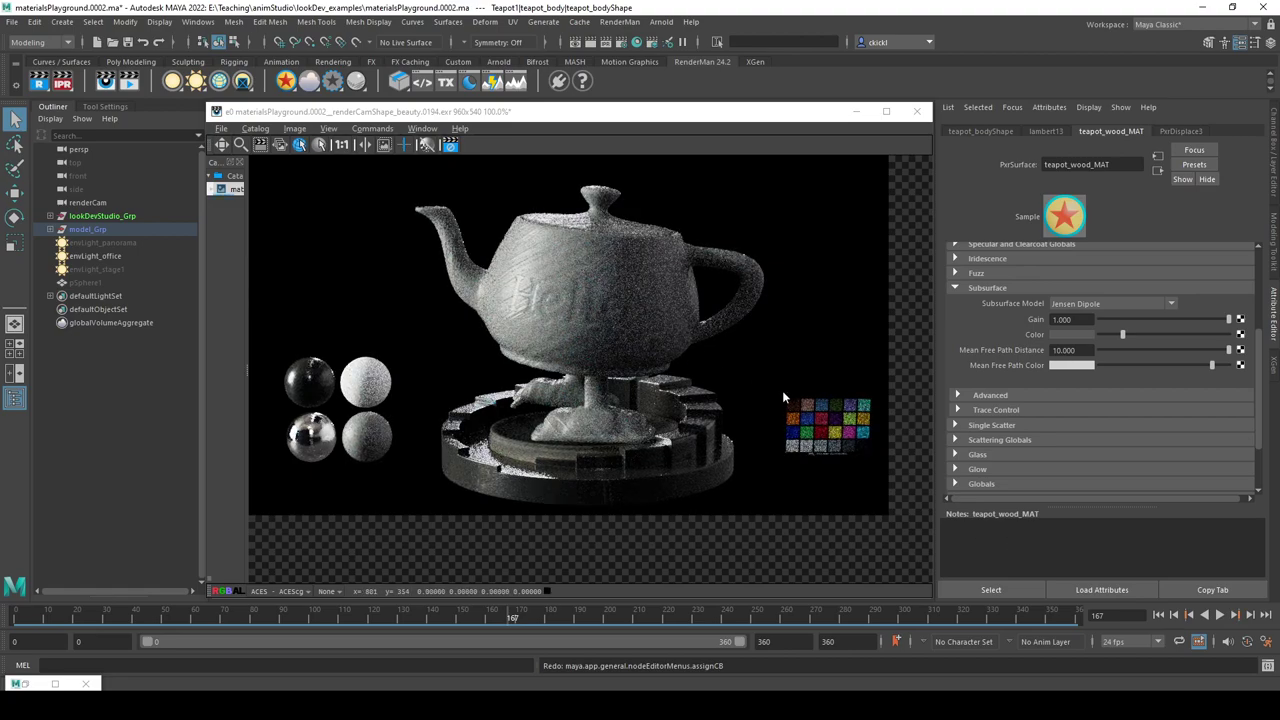
Set teapot_wood_MAT's Subsurface Color to a muted dark blue with a saturation of about 0.58 and a value of 0.357.
click(1074, 334)
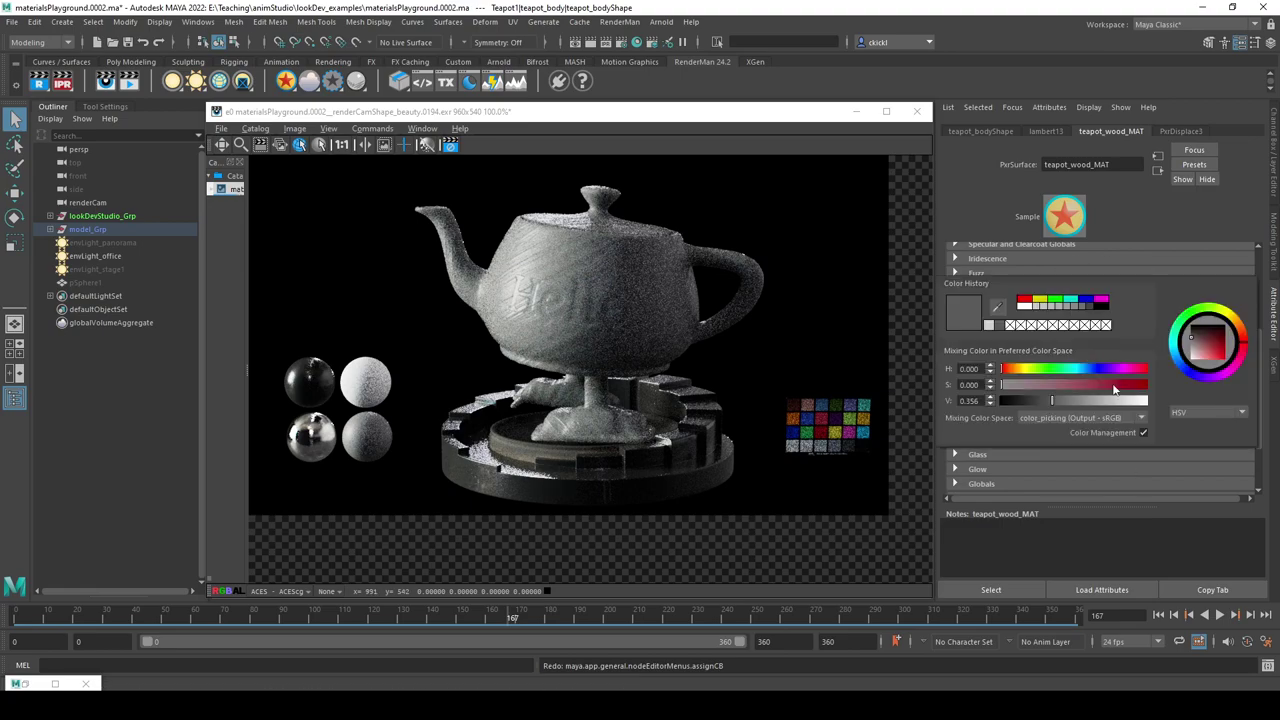
click(1090, 373)
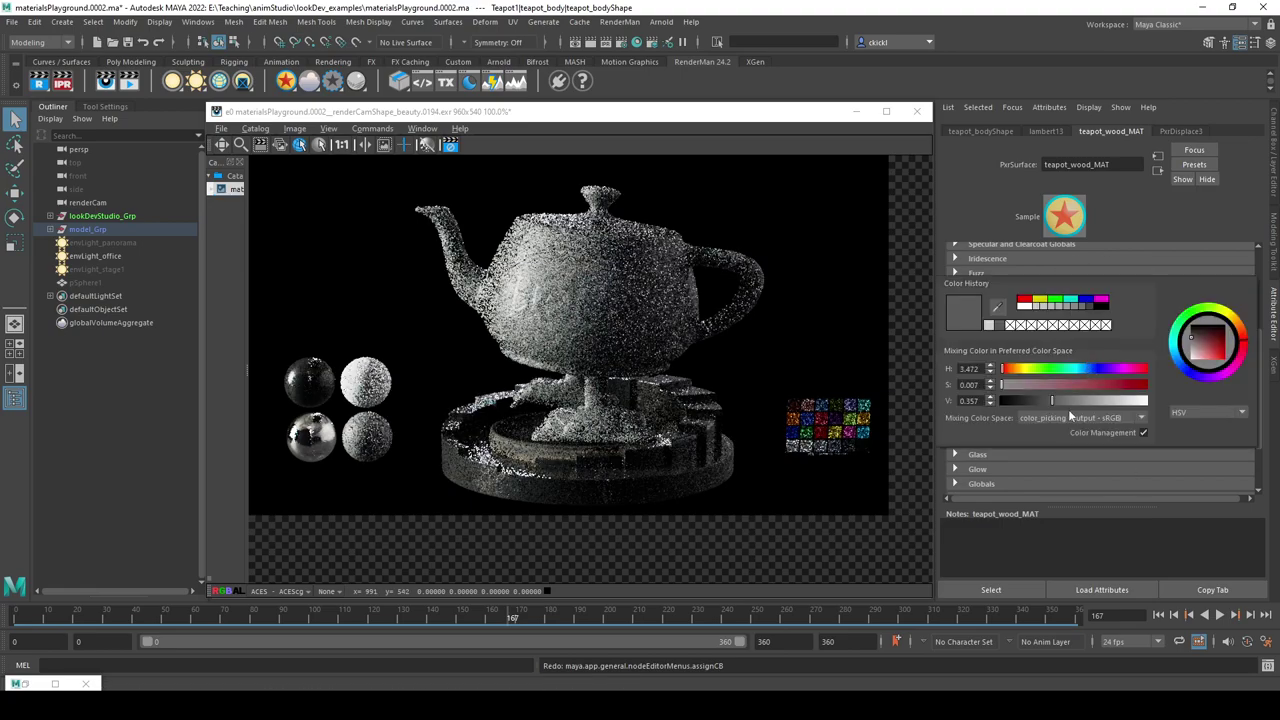
click(1143, 432)
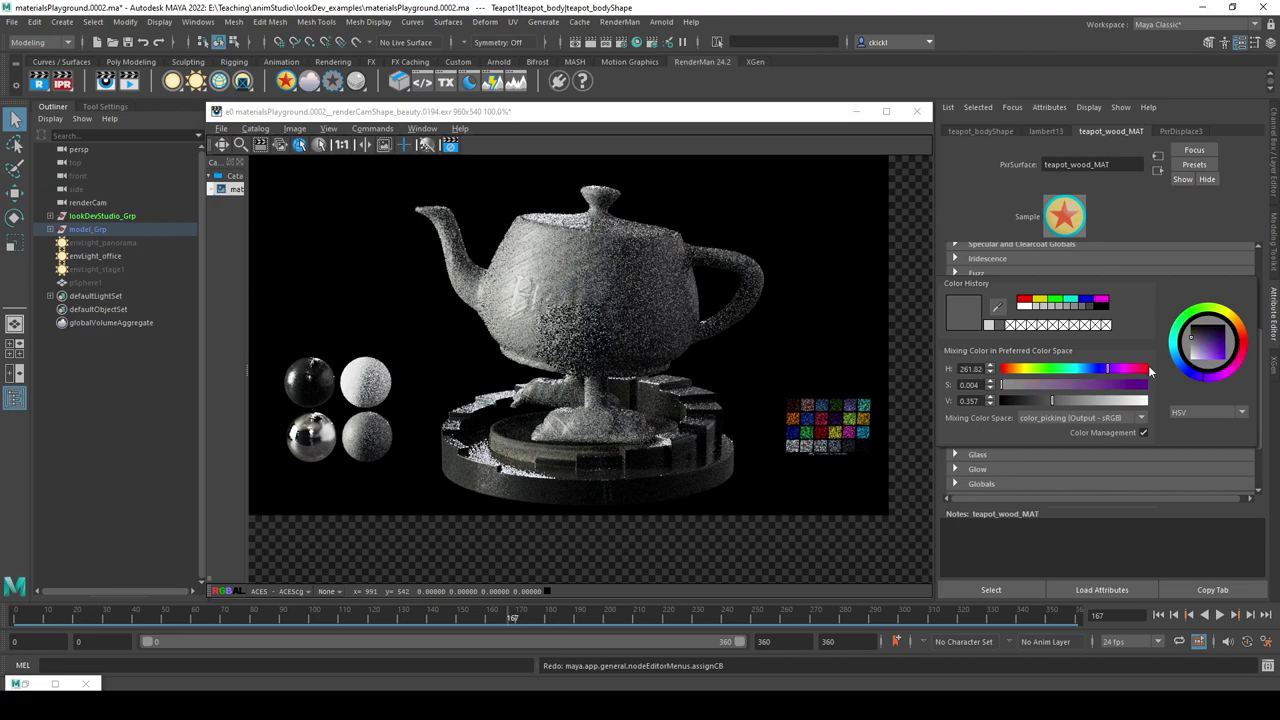
click(1096, 369)
click(1091, 384)
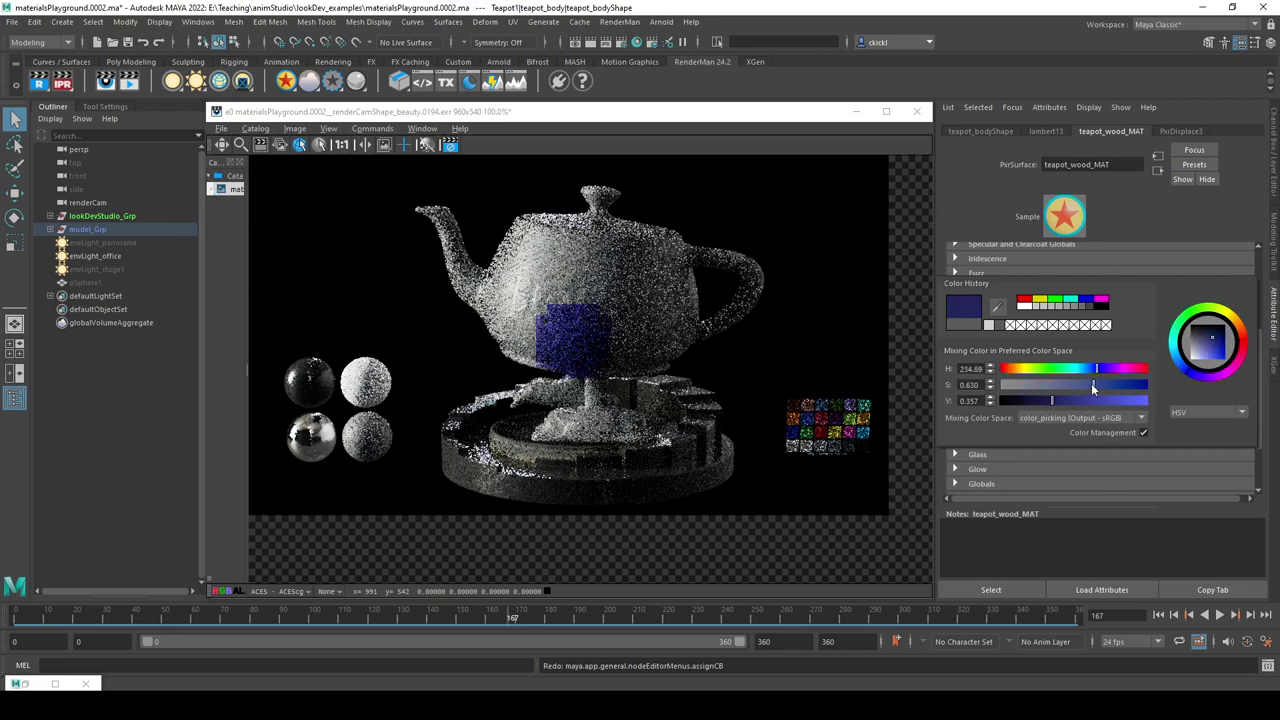
click(1081, 369)
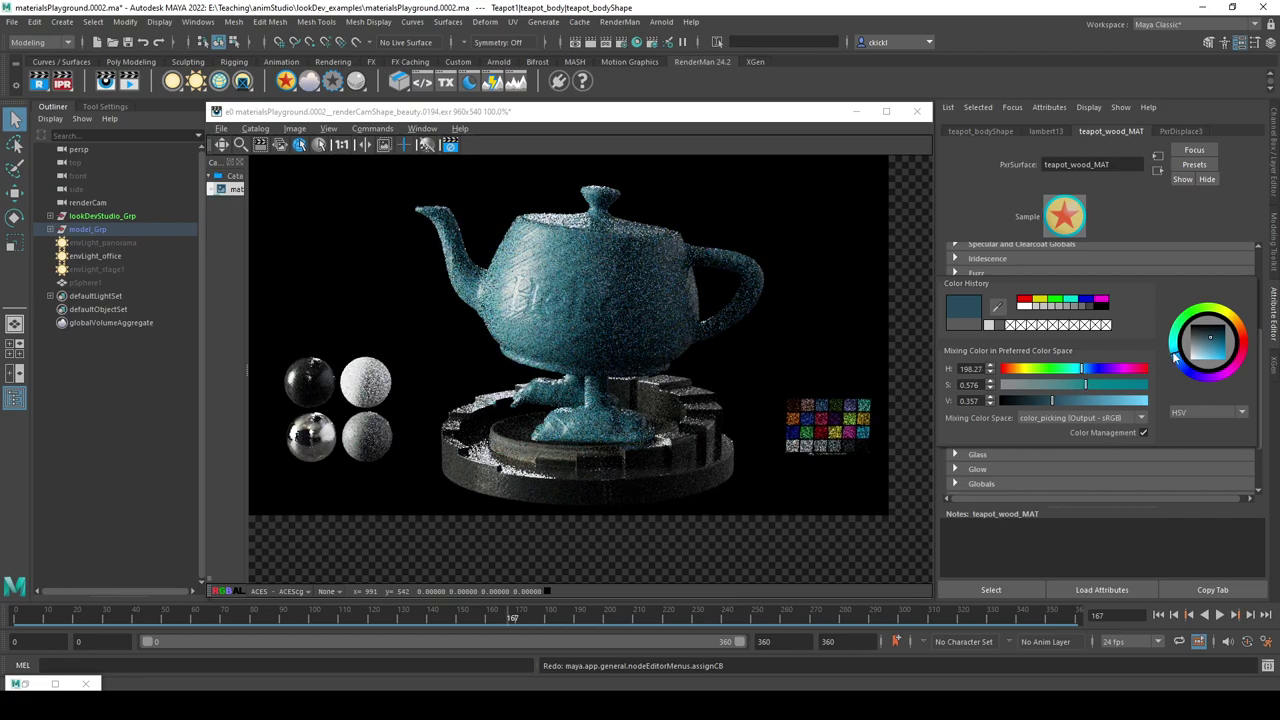
click(1179, 366)
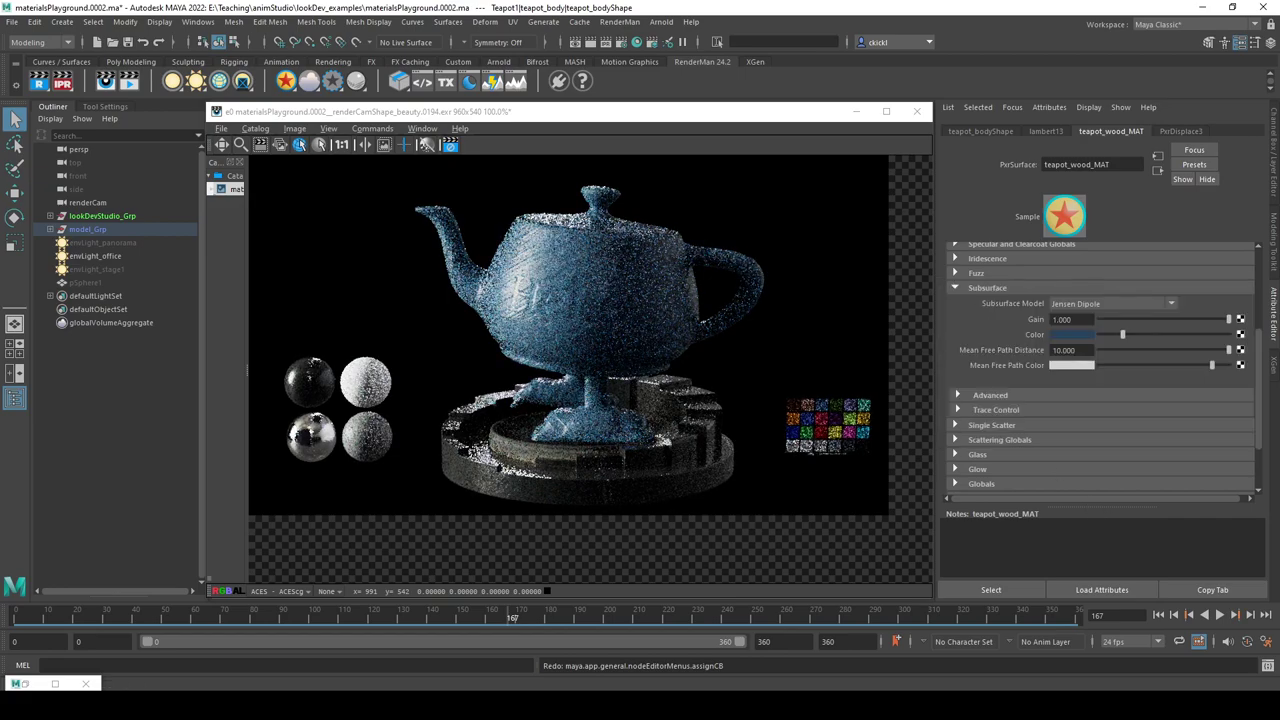
Try a pale blue Mean Free Path Color on teapot_wood_MAT, with hue about 211, saturation about 0.202 and value 0.840.
click(1071, 367)
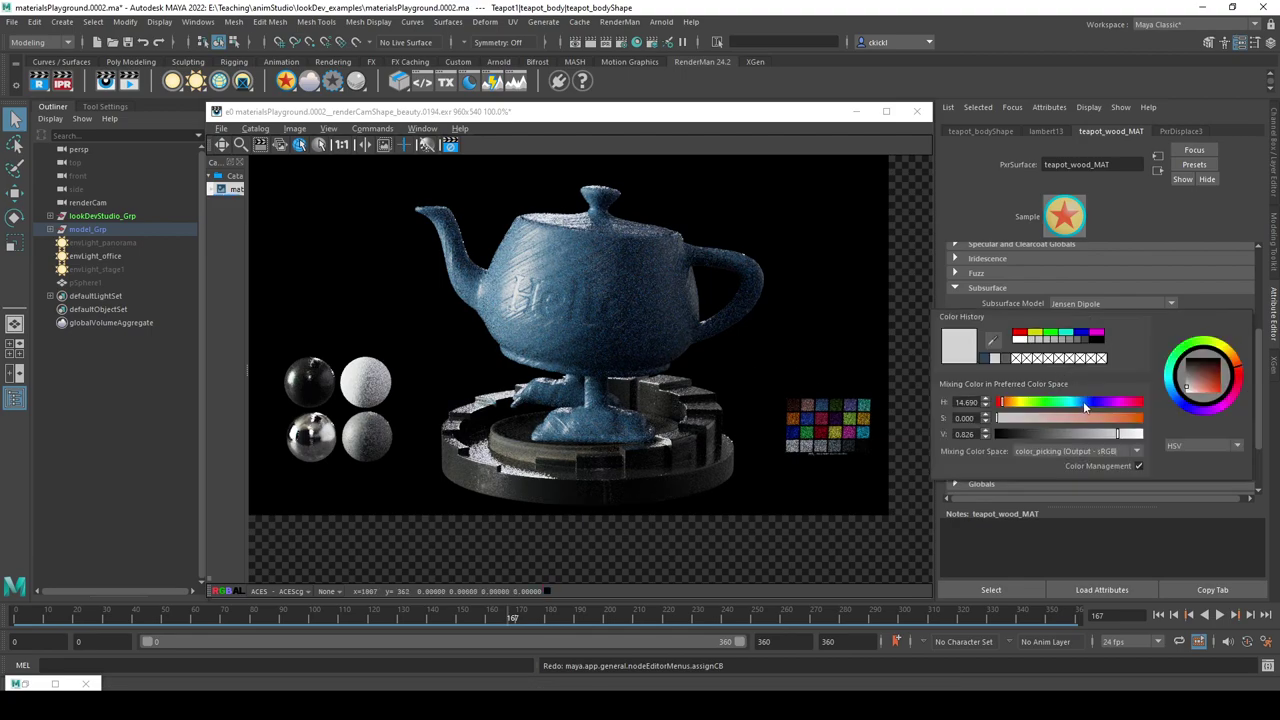
click(1083, 403)
click(1055, 418)
click(1105, 434)
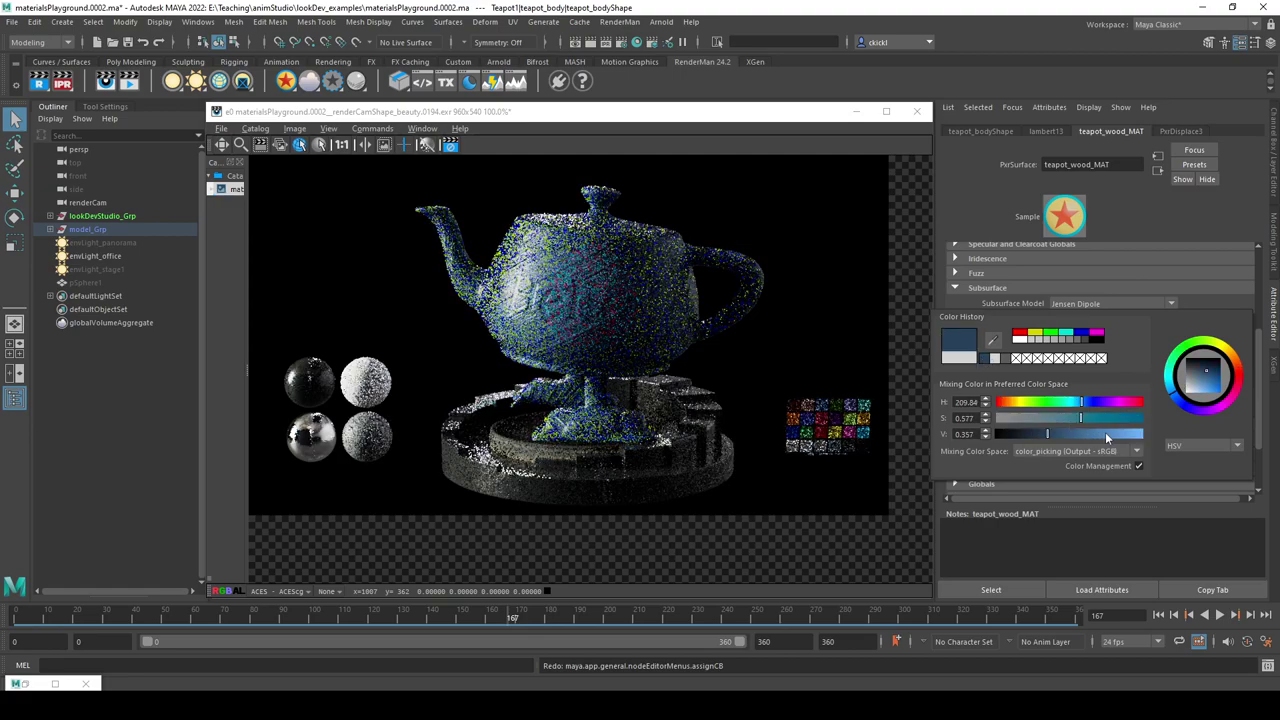
drag(1118, 436, 1039, 417)
click(1078, 418)
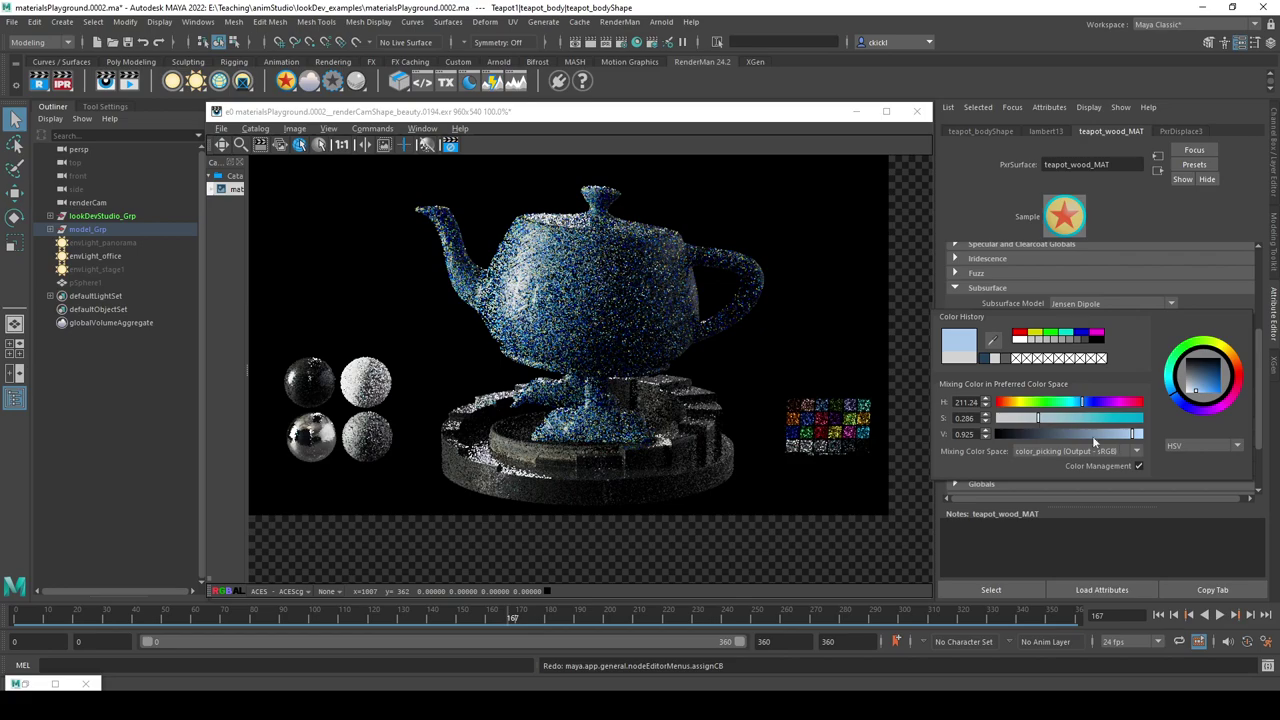
drag(1133, 436, 1119, 434)
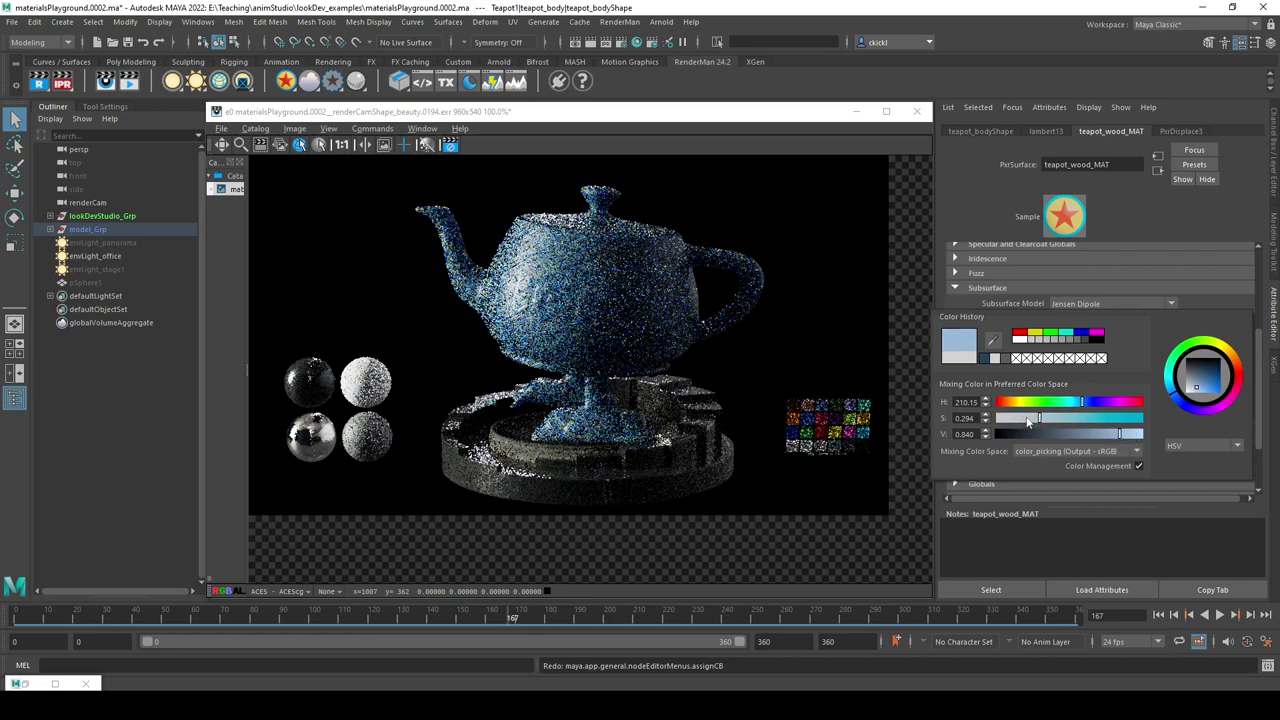
drag(1038, 418, 1027, 422)
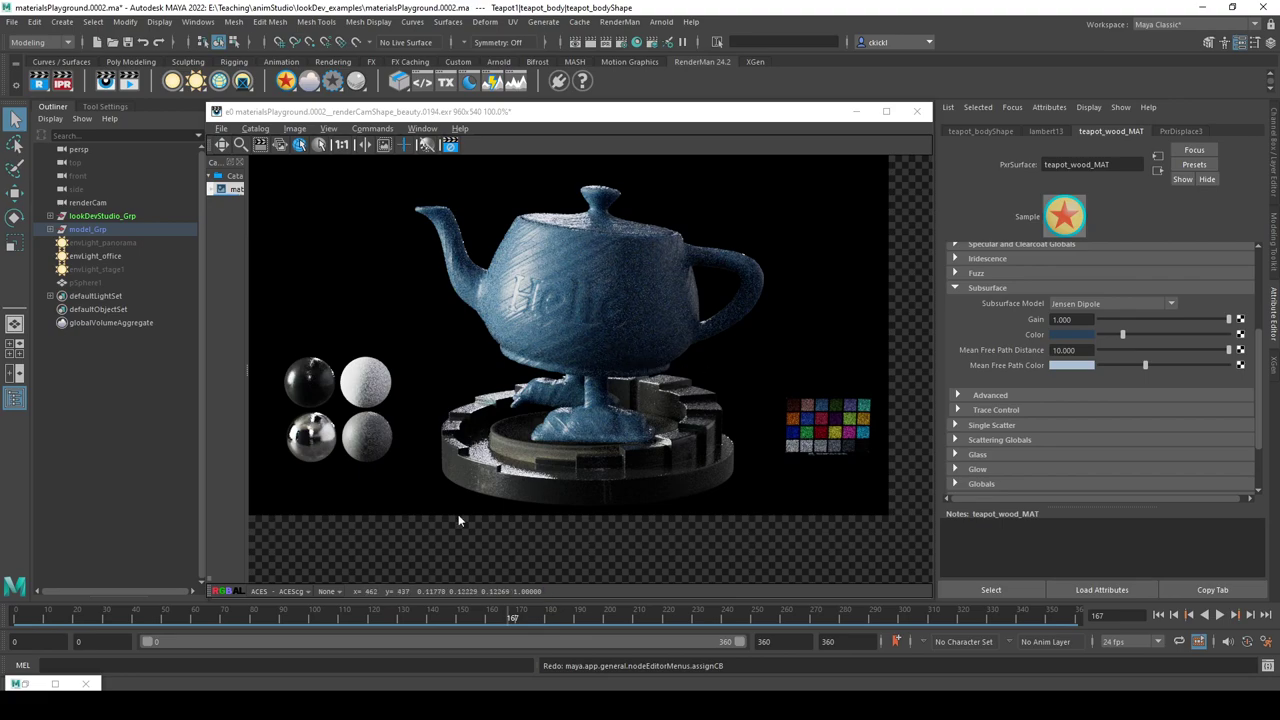
Desaturate teapot_wood_MAT's Mean Free Path Color to a nearly neutral light gray with a saturation of about 0.005.
click(1086, 366)
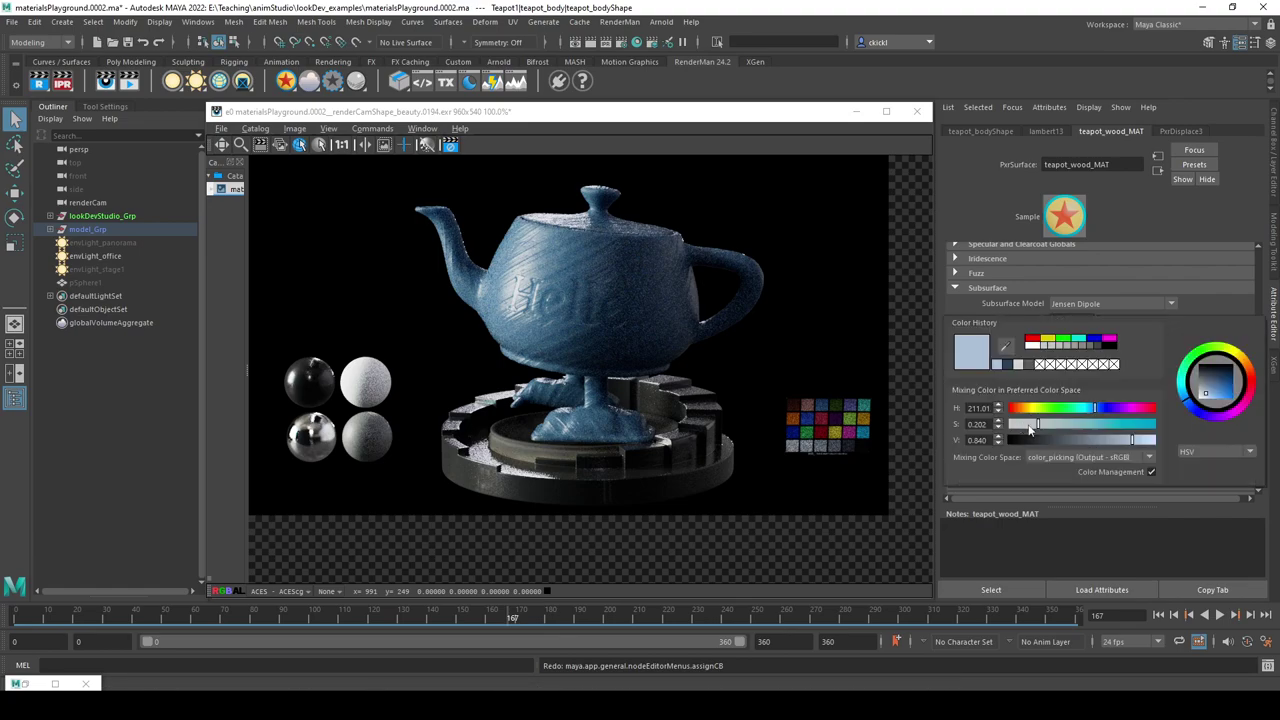
drag(1022, 426, 1012, 426)
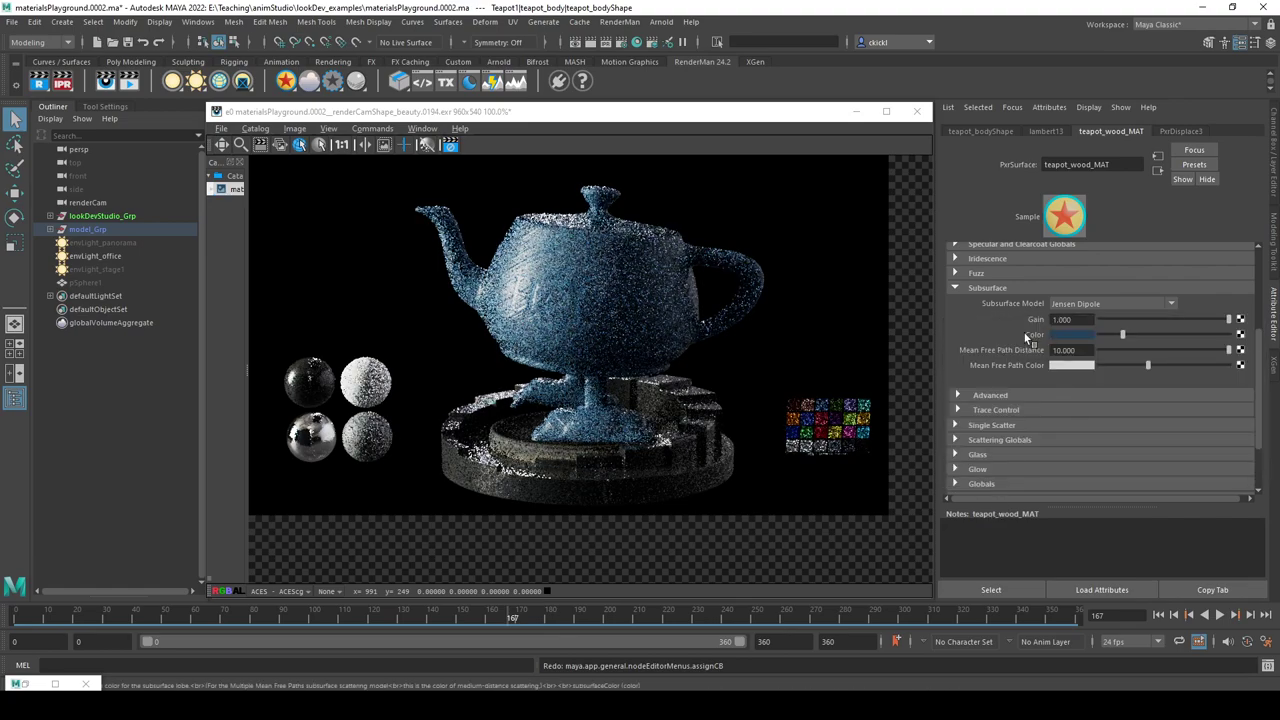
click(1081, 366)
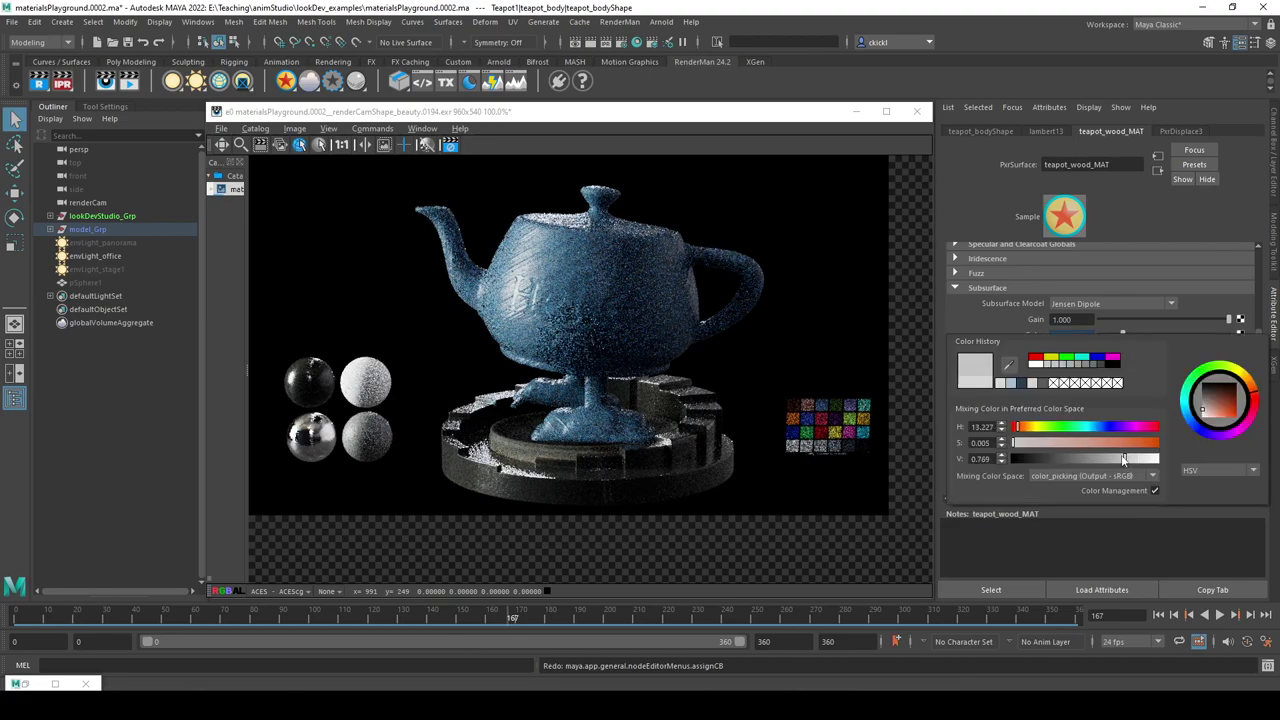
drag(1125, 462, 1128, 460)
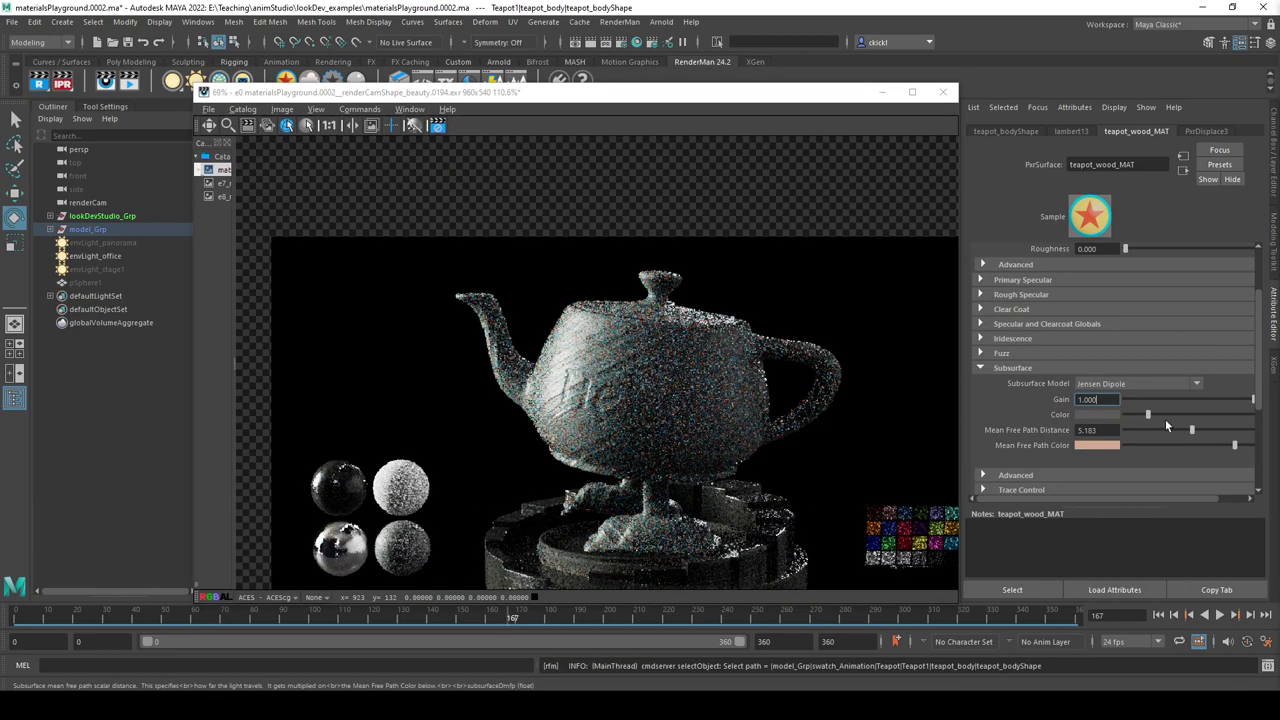
Set teapot_wood_MAT's Subsurface Mean Free Path Distance to 6.911.
drag(1191, 429, 1213, 429)
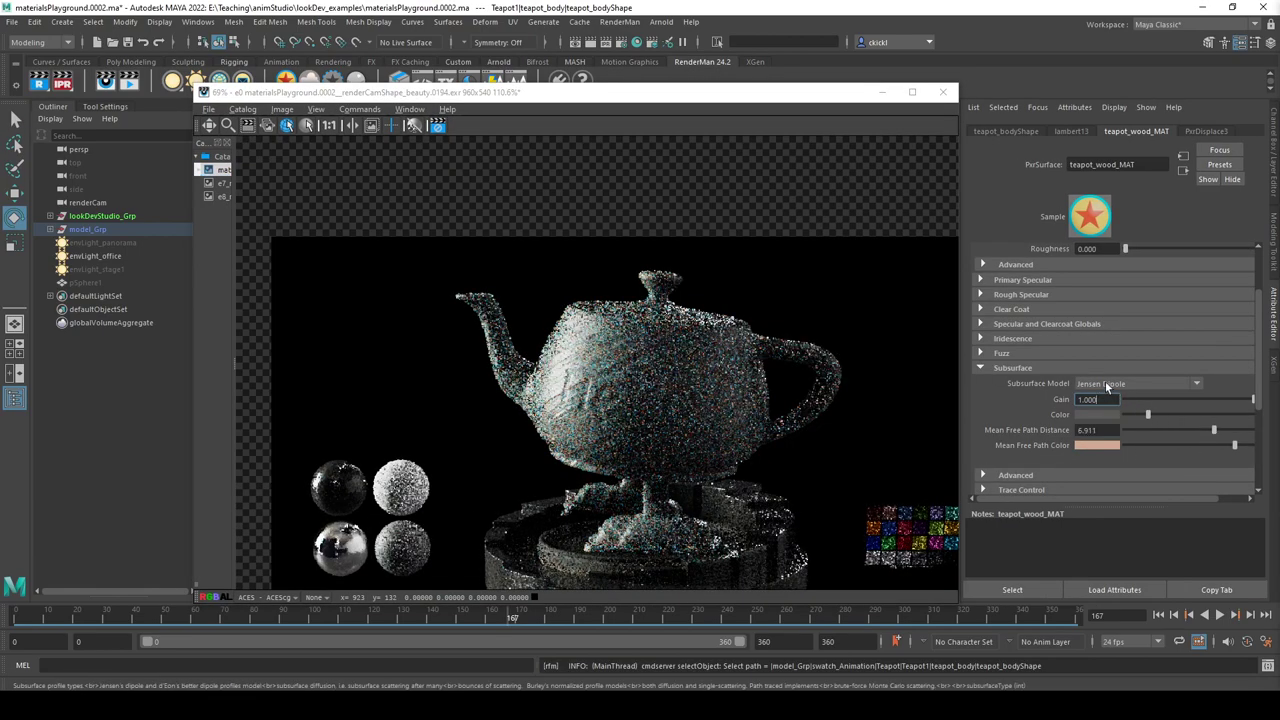
click(1001, 476)
click(985, 396)
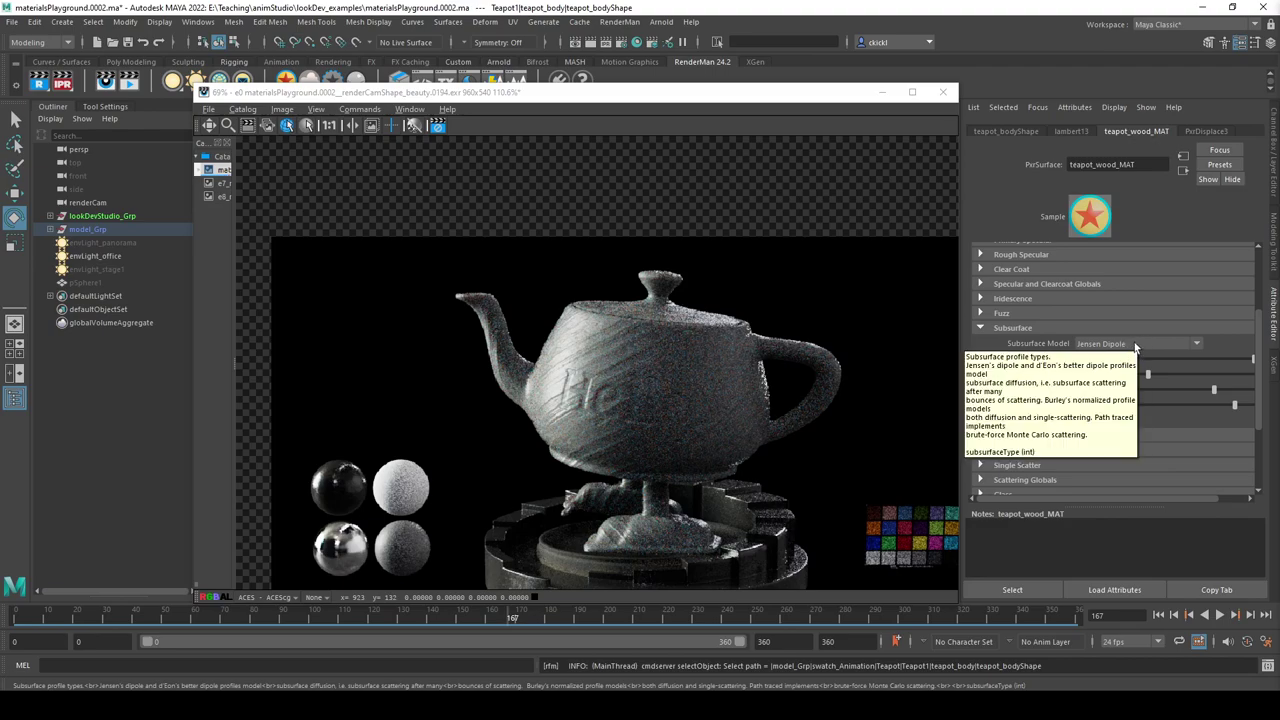
Try the Multiple Mean Free Paths subsurface model on teapot_wood_MAT in place of Jensen Dipole.
scroll(1064, 339, up, 4)
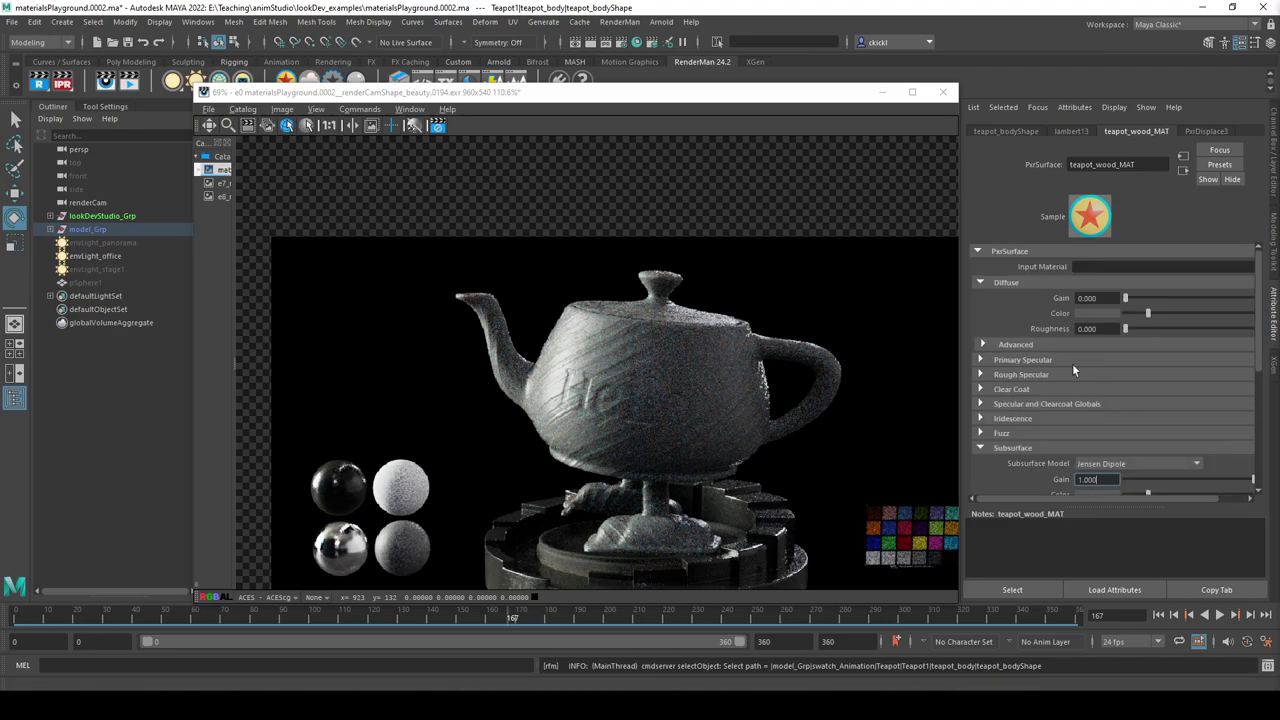
scroll(1075, 375, down, 3)
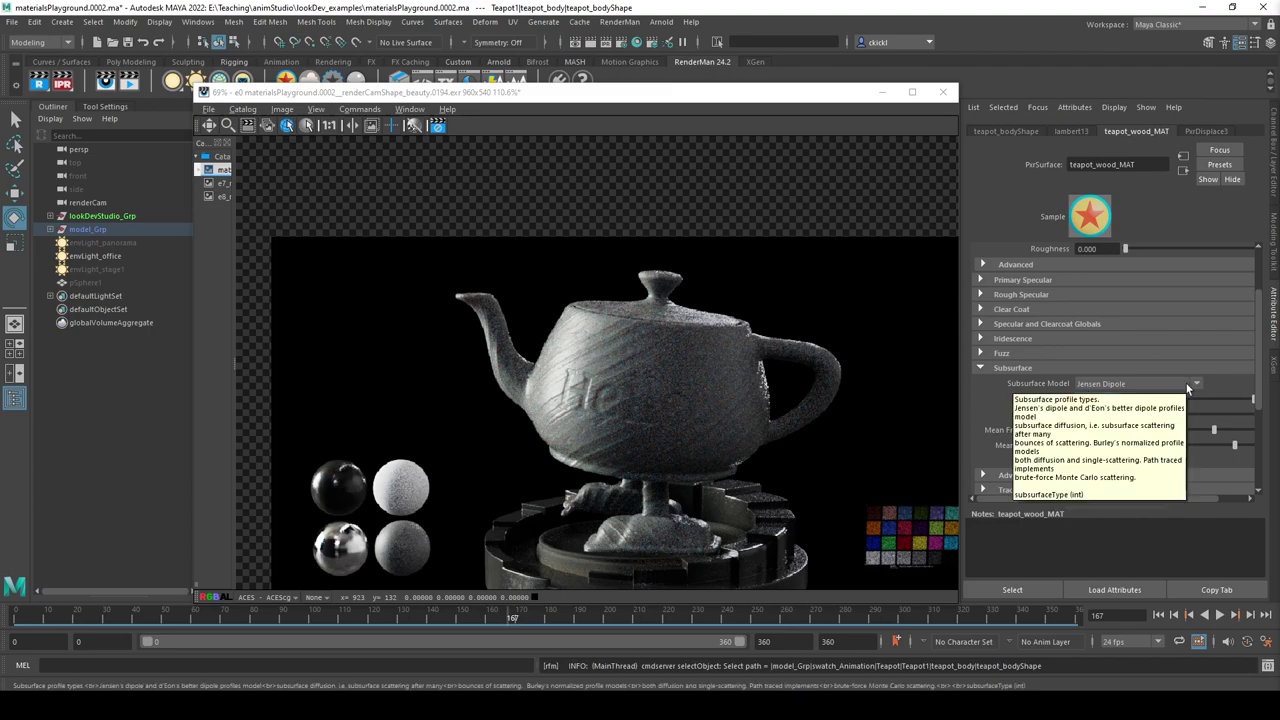
scroll(1156, 352, down, 1)
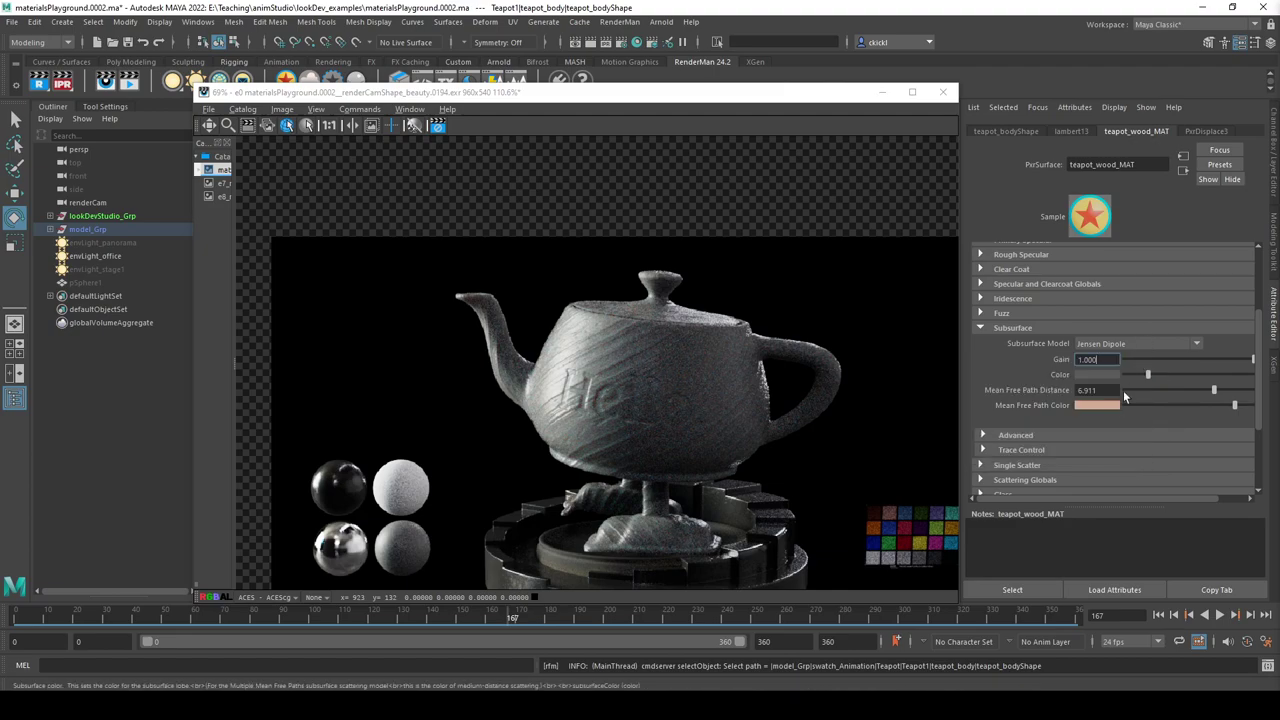
click(1140, 340)
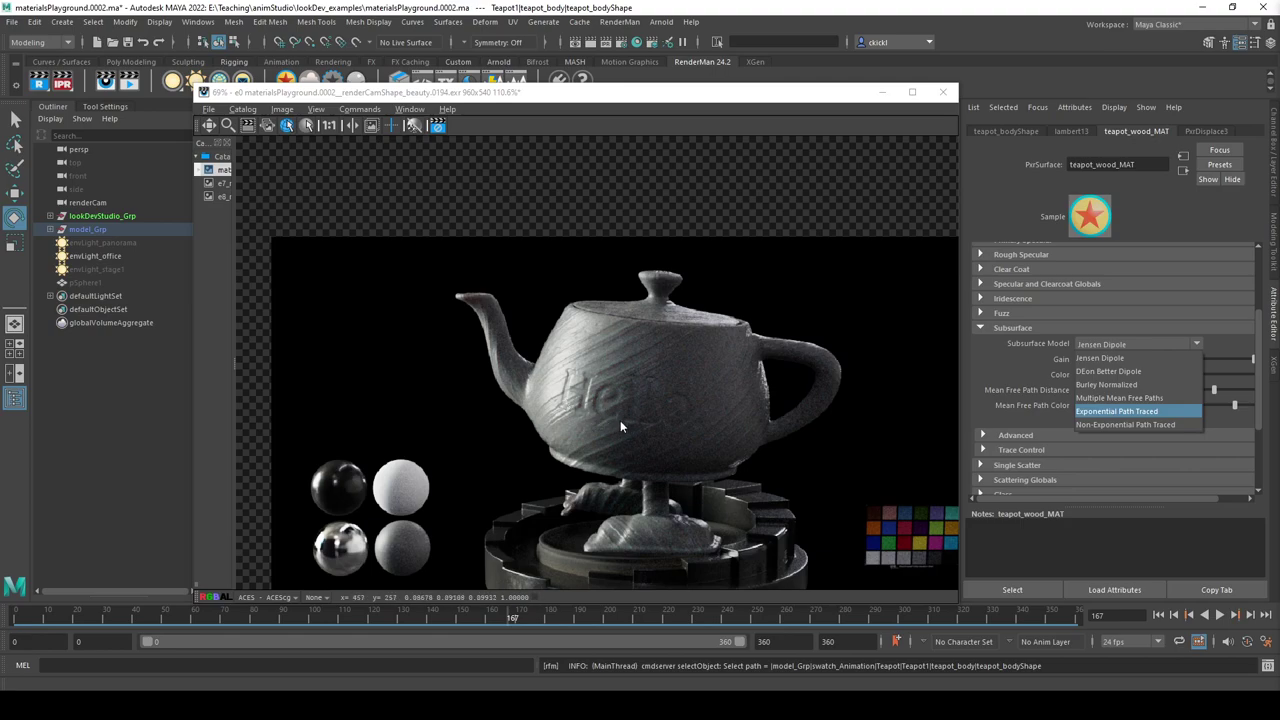
click(1135, 403)
scroll(1018, 438, down, 2)
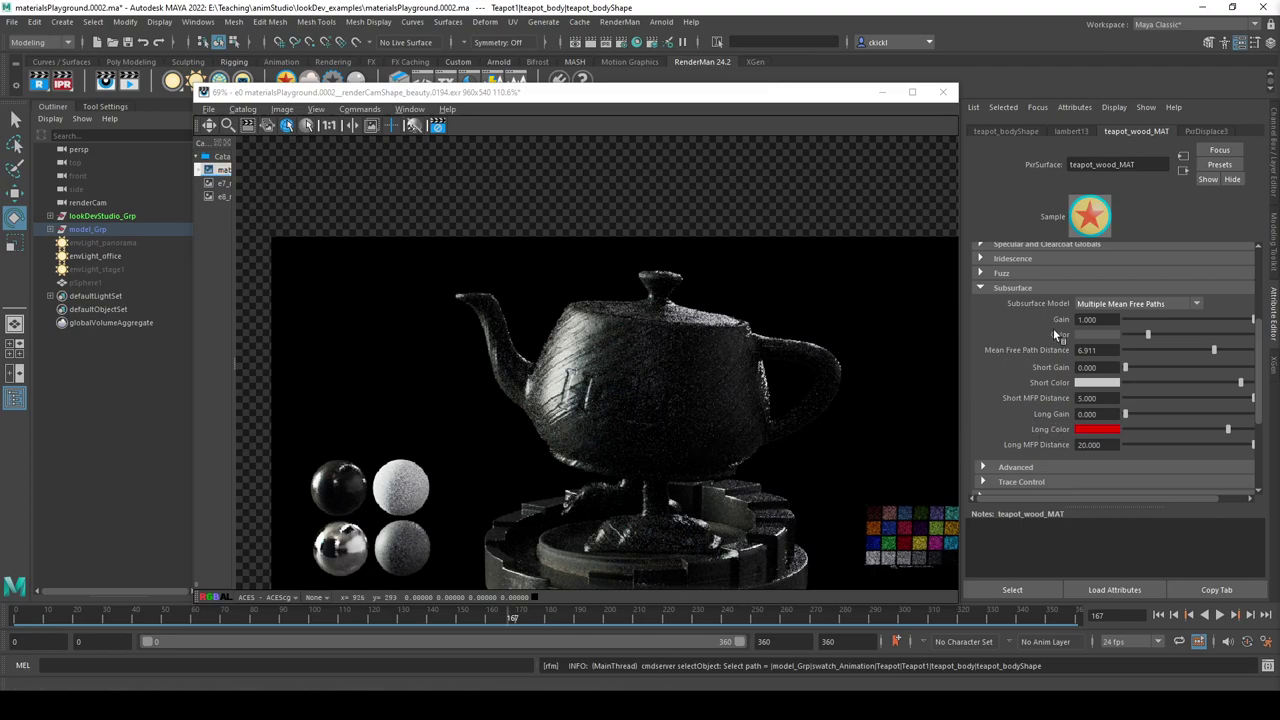
Try the Exponential Path Traced and Burley Normalized subsurface models on teapot_wood_MAT and watch the teapot render.
click(1132, 304)
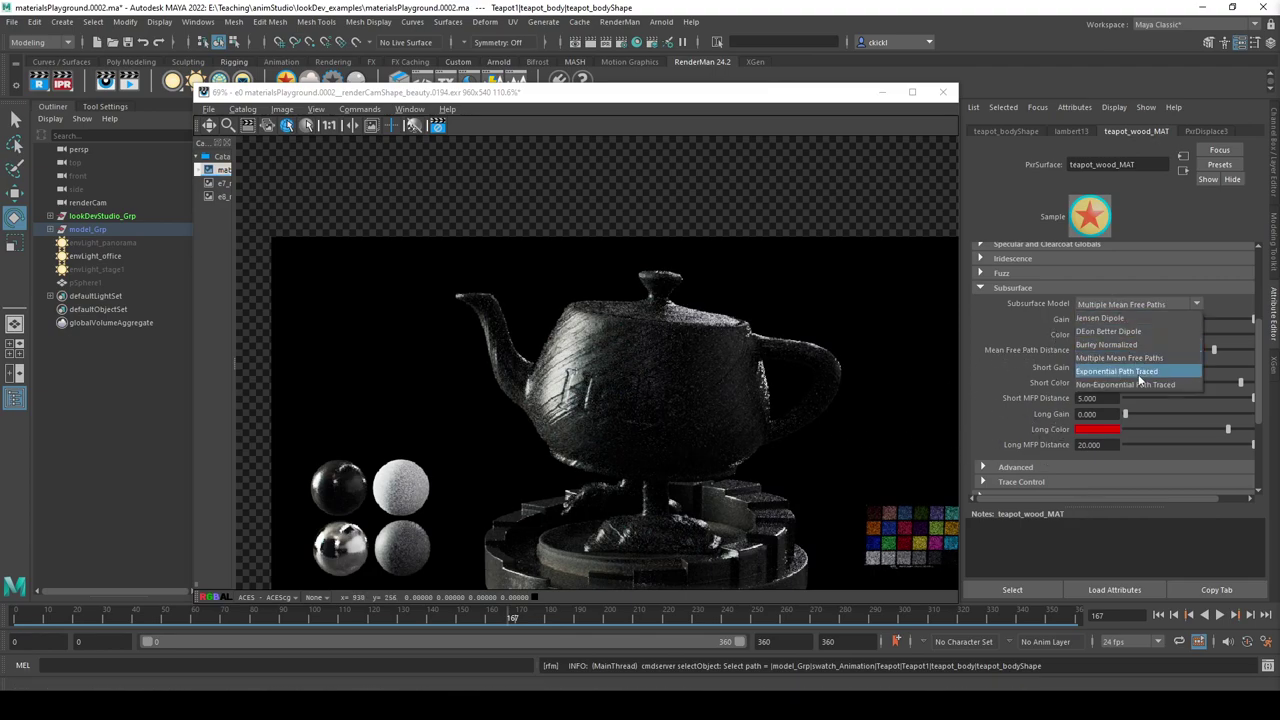
click(1136, 371)
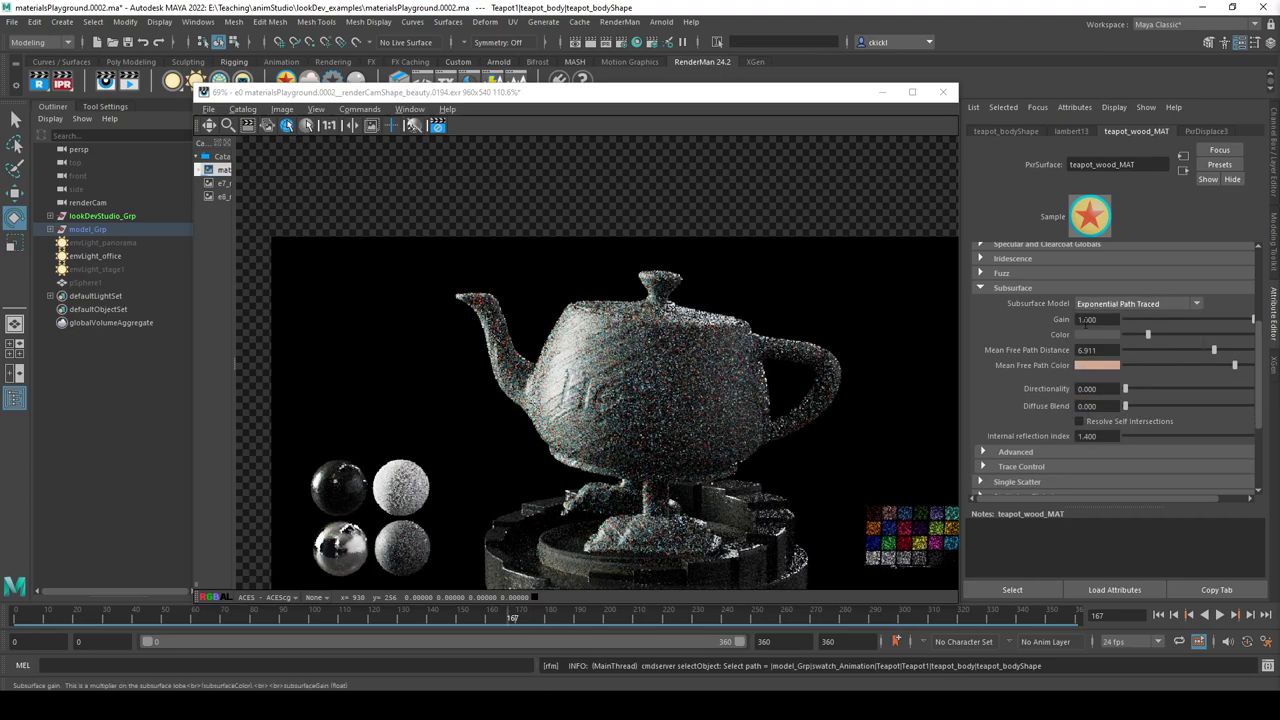
click(1102, 305)
click(1106, 344)
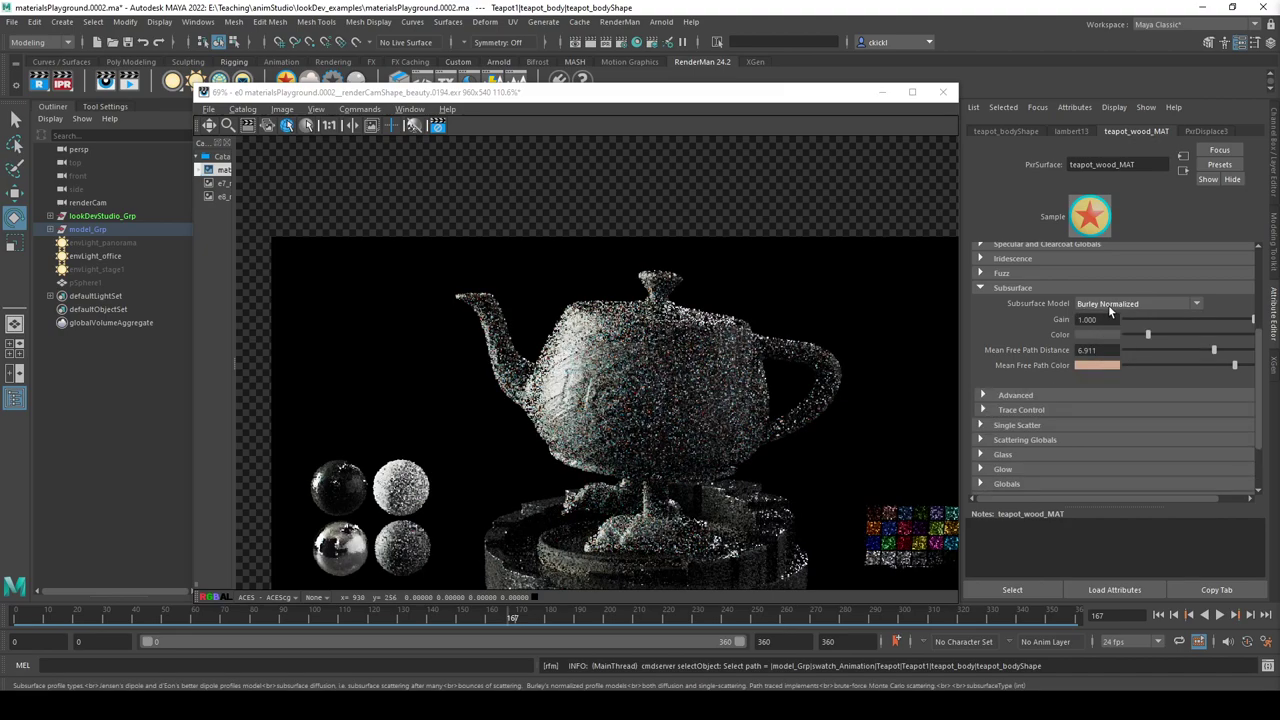
Compare the teapot render using the Jensen Dipole and DEon Better Dipole subsurface models.
click(1107, 303)
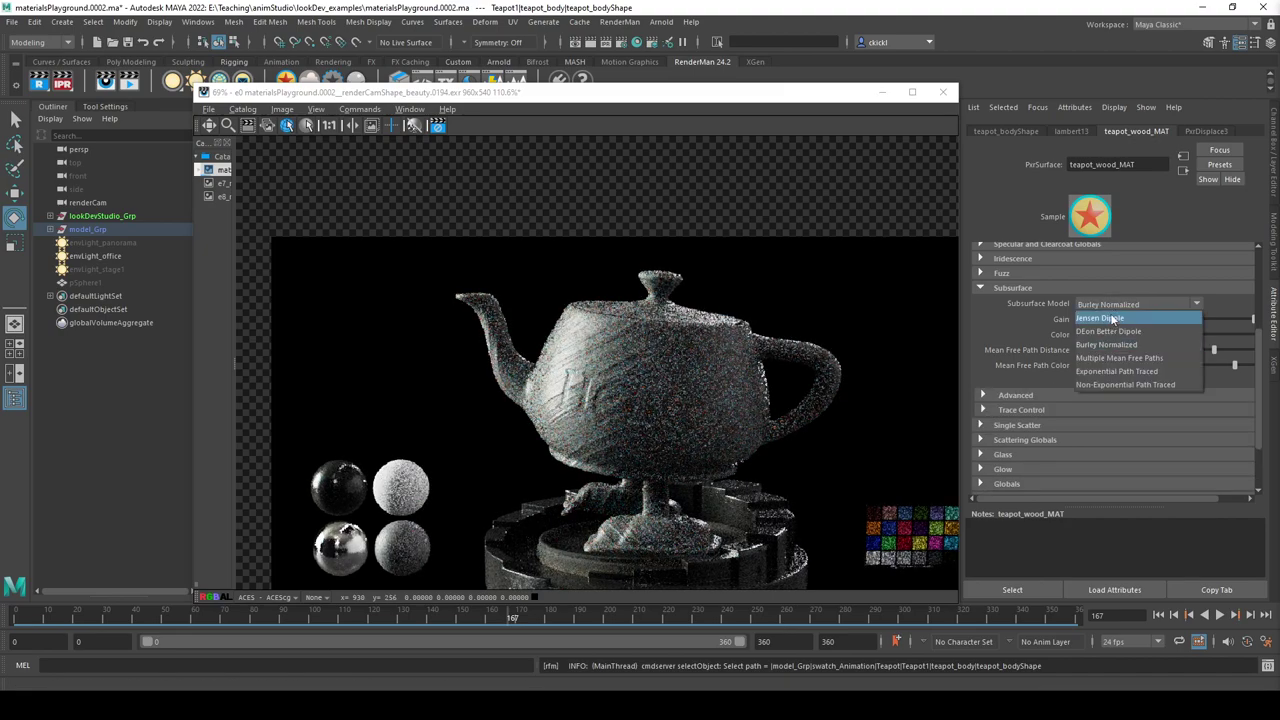
click(1112, 318)
click(1105, 304)
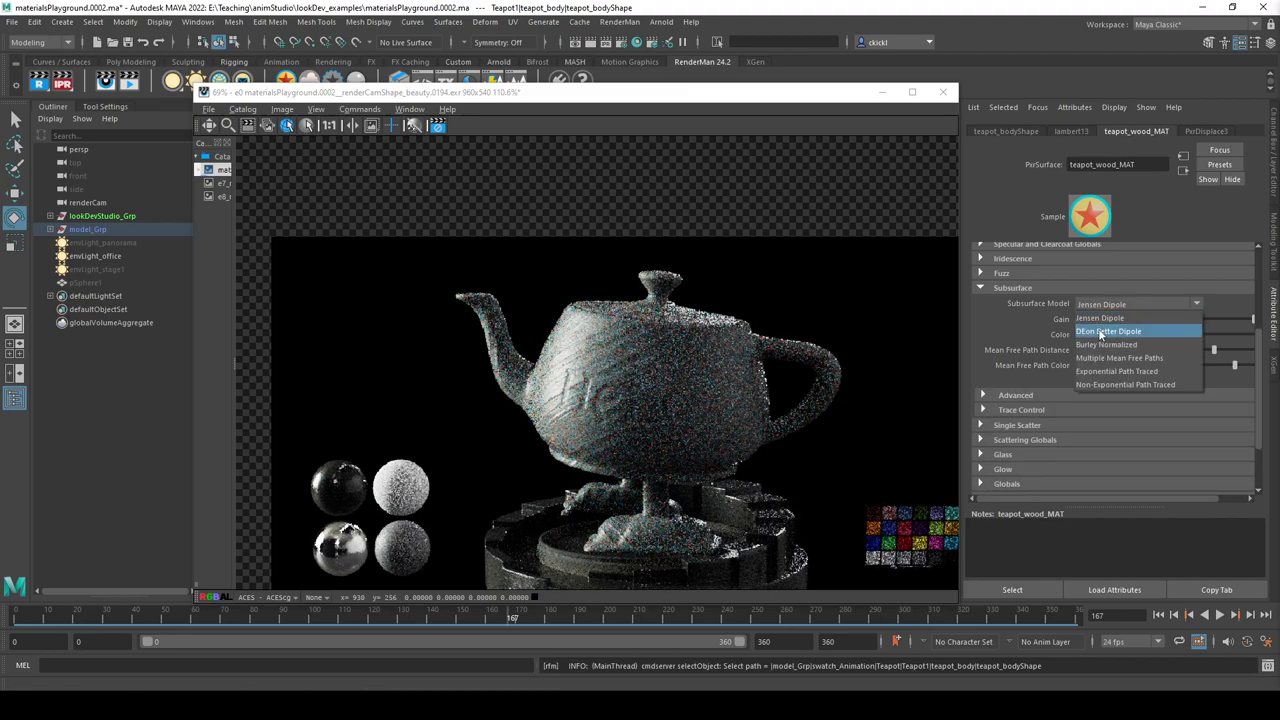
click(1104, 331)
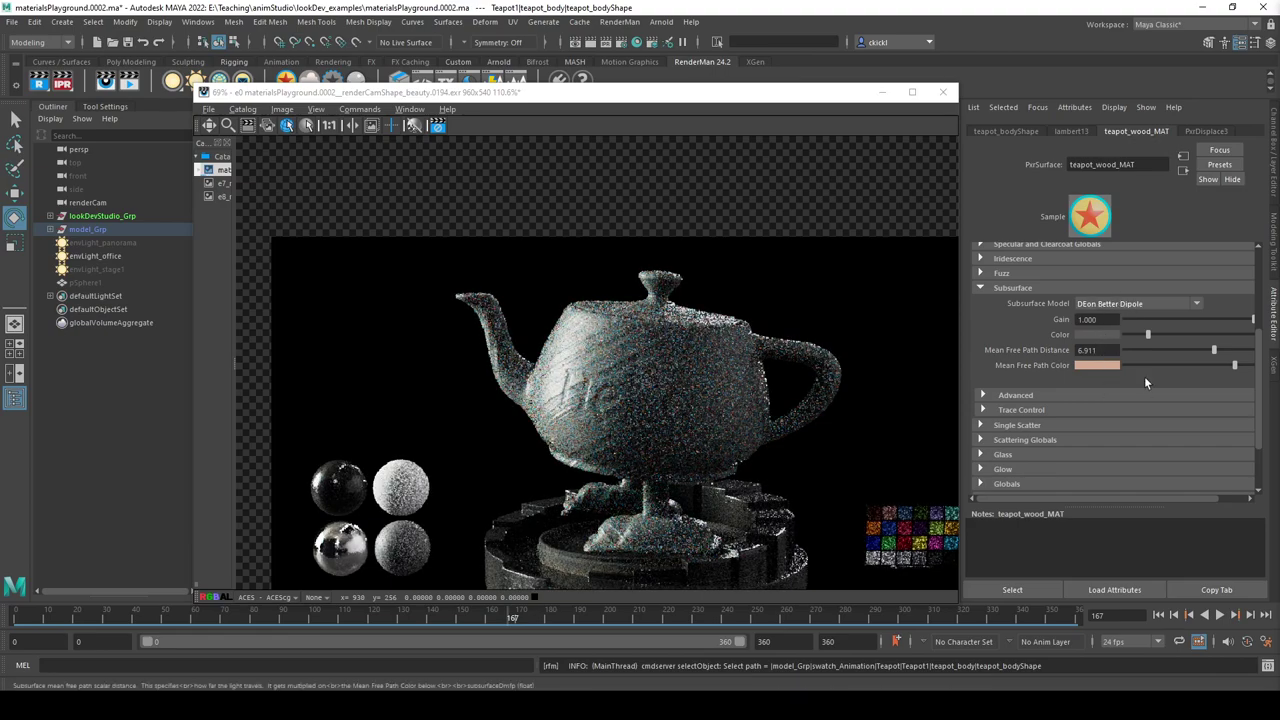
Switch the subsurface model to Multiple Mean Free Paths and examine its short and long gain, color and distance settings.
click(1147, 306)
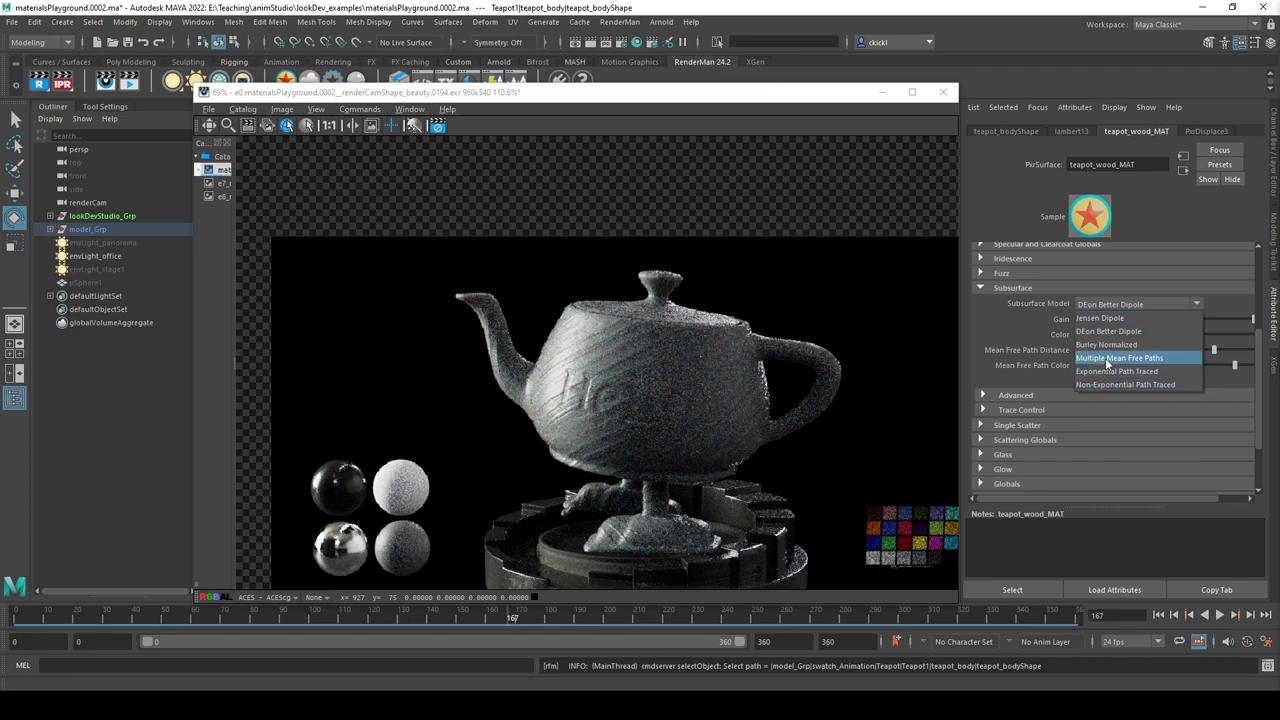
click(1108, 358)
click(1131, 303)
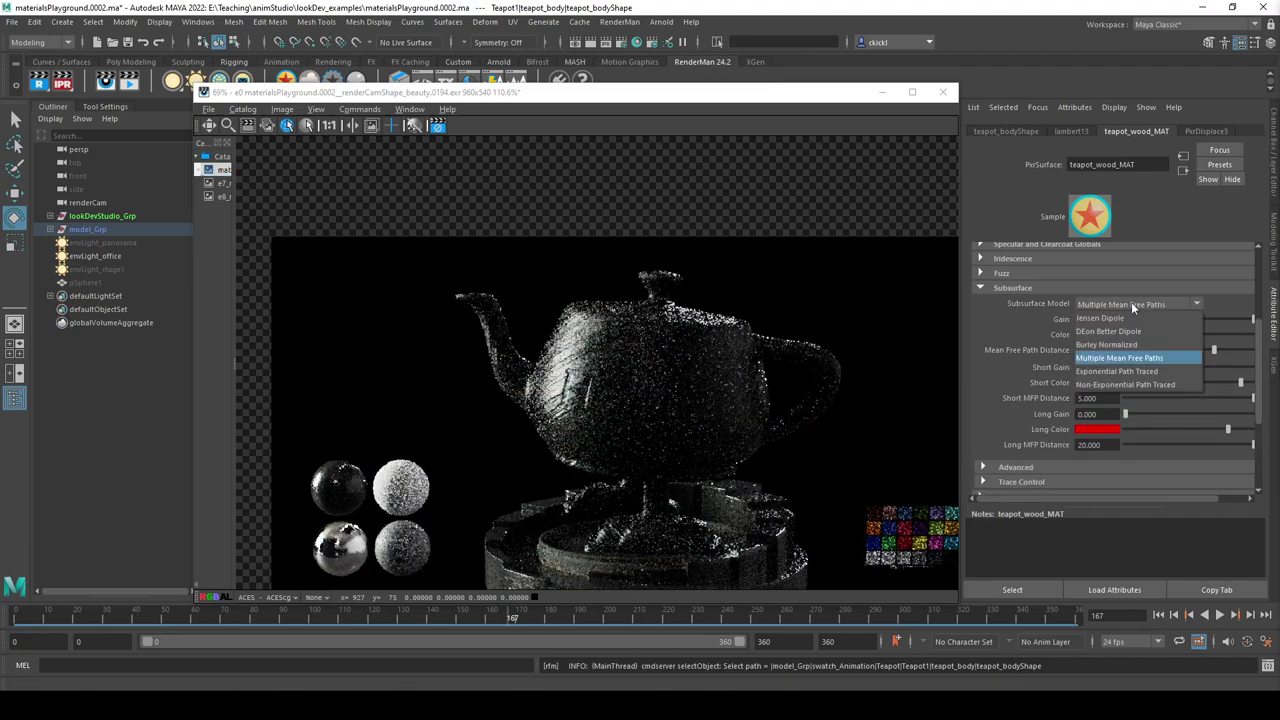
click(1042, 310)
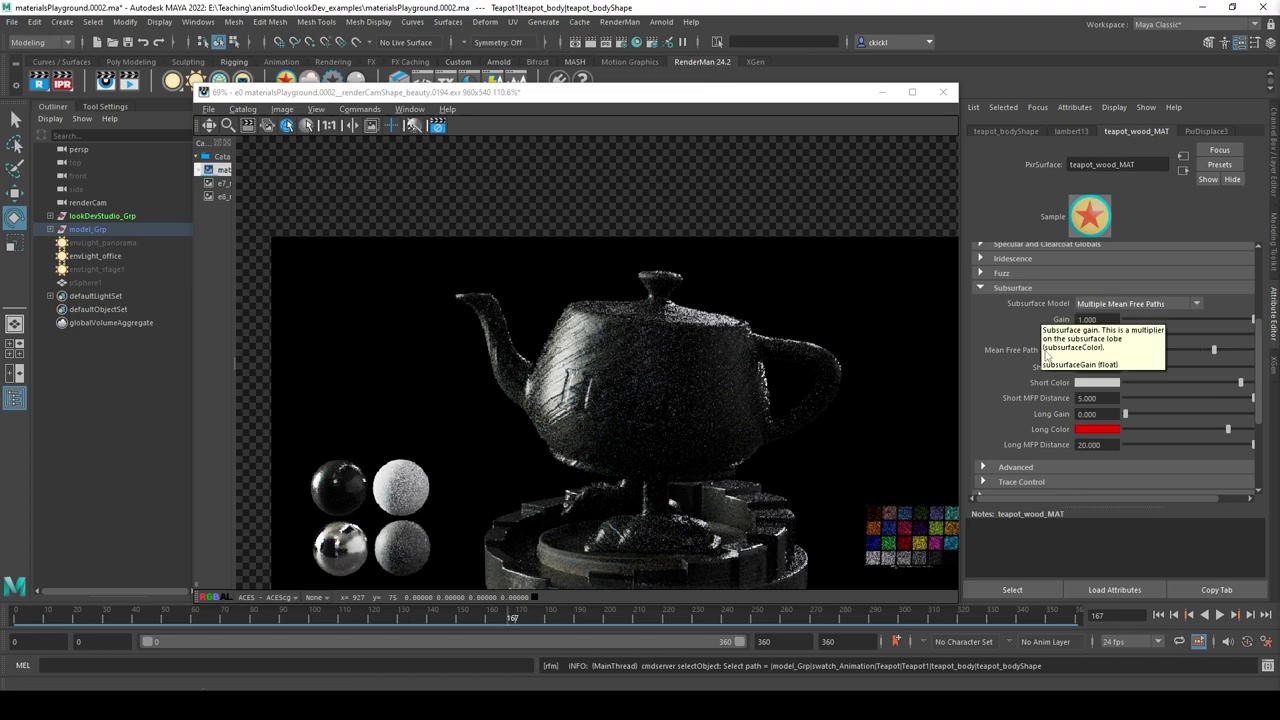
scroll(1030, 400, down, 2)
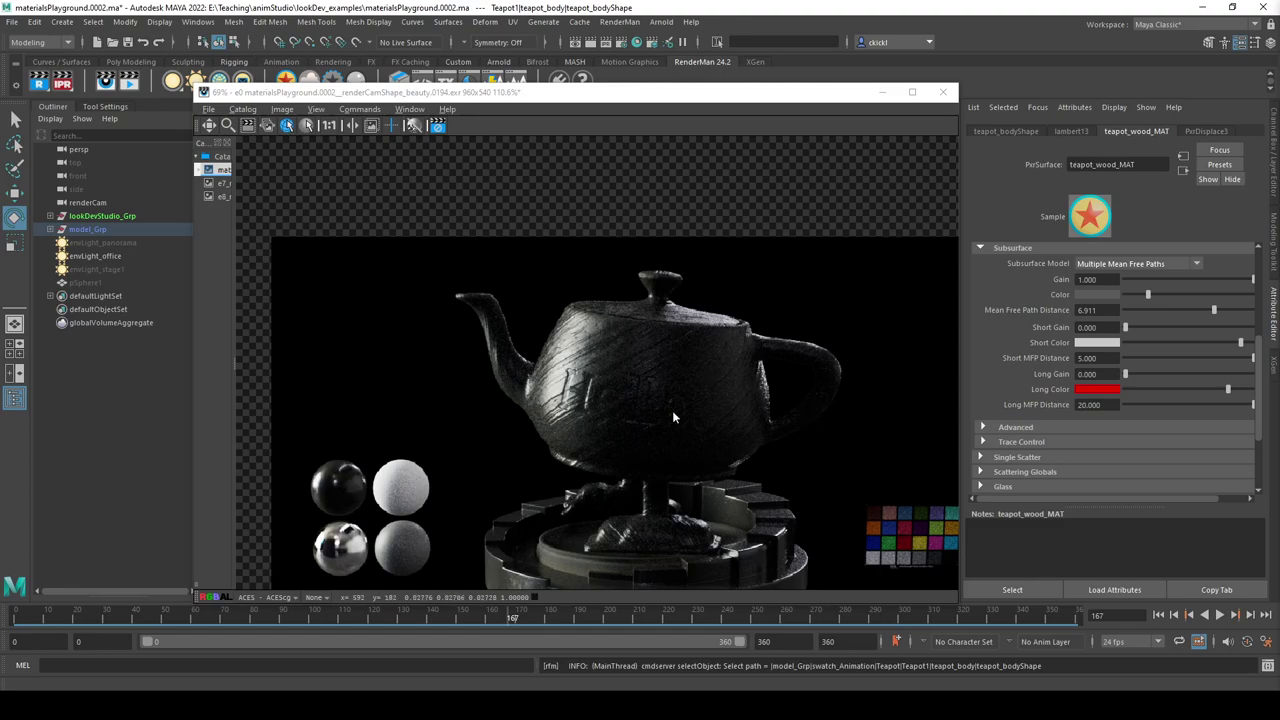
Set teapot_wood_MAT's Subsurface Model back to Jensen Dipole.
click(1130, 264)
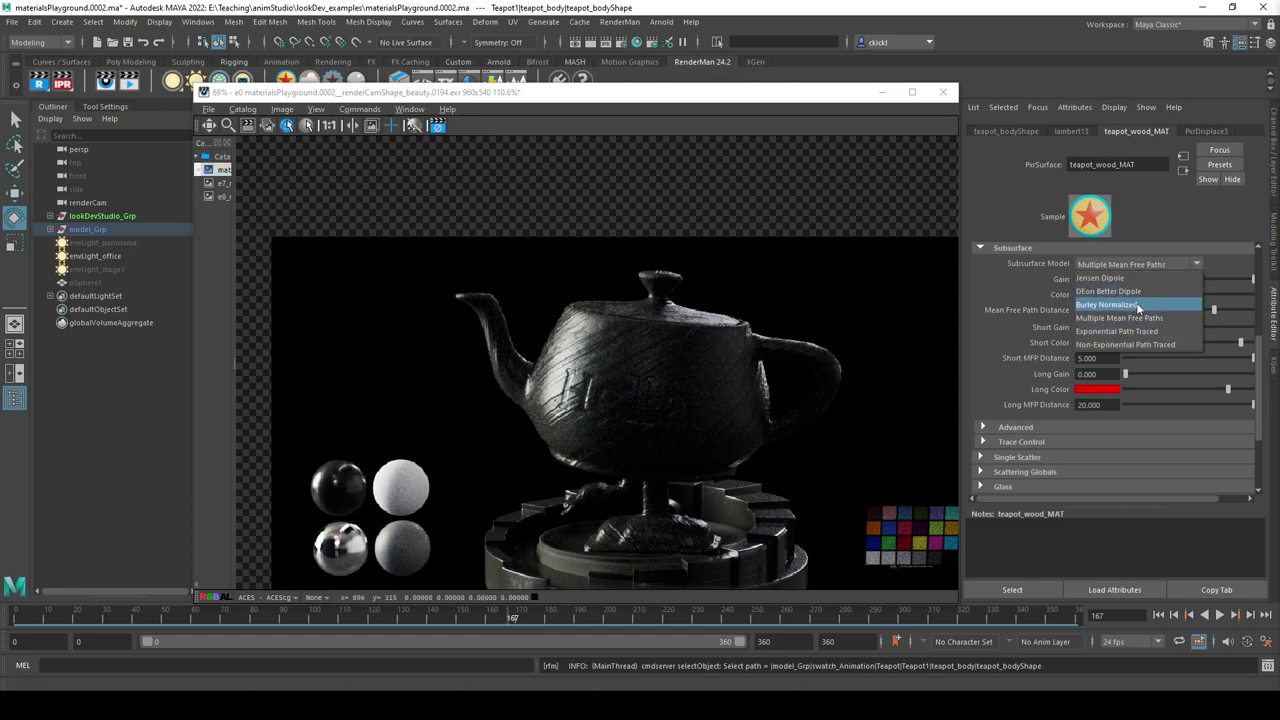
click(1130, 278)
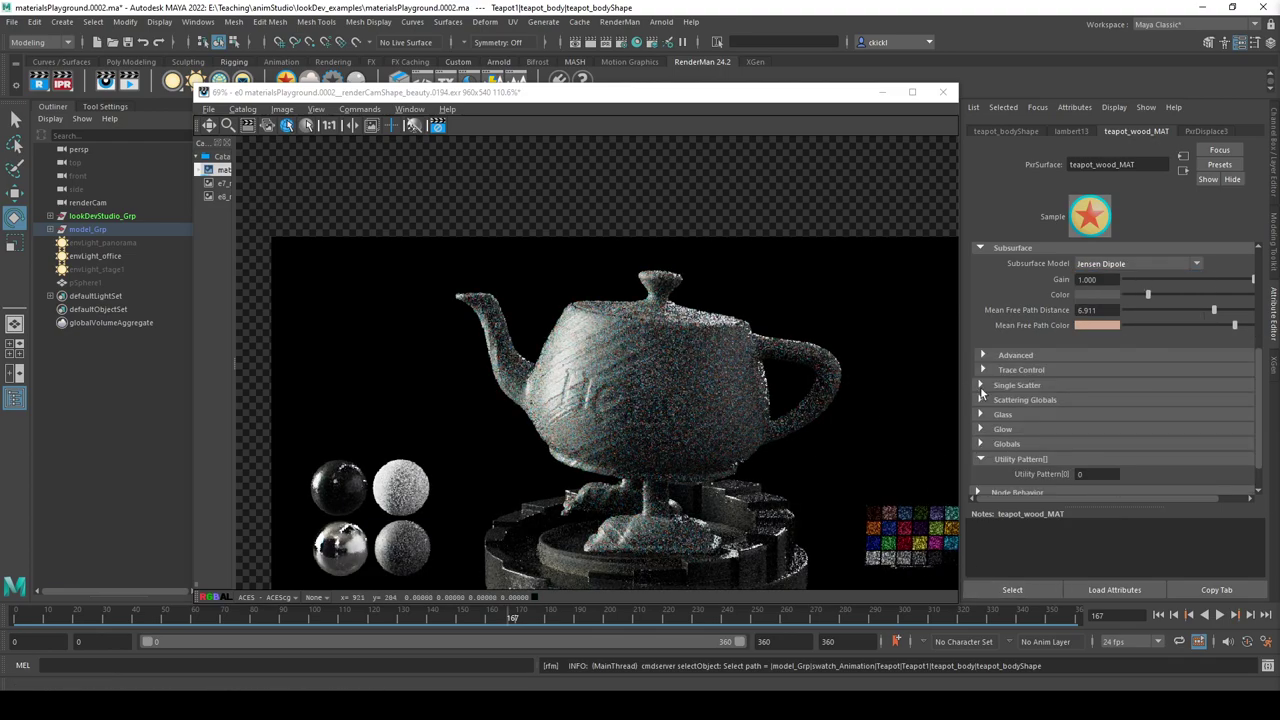
scroll(1022, 456, up, 3)
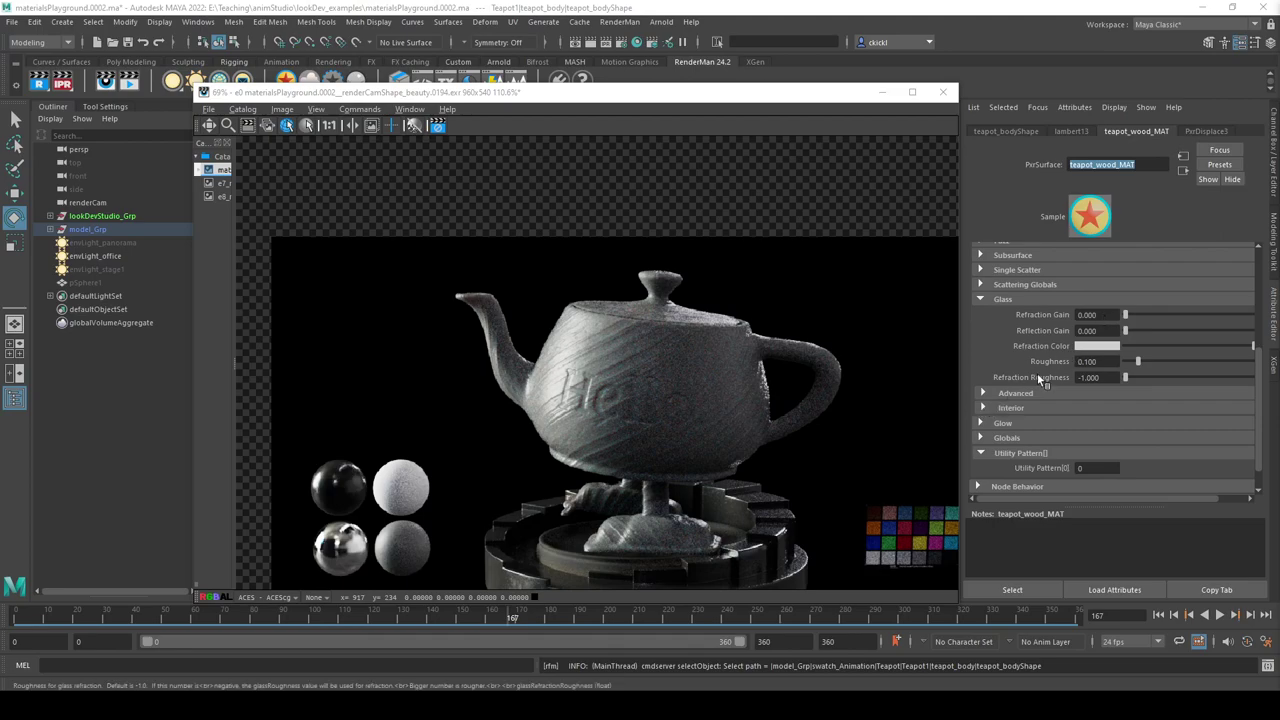
Lower teapot_wood_MAT's subsurface Gain to 0 to switch off its subsurface scattering.
scroll(1033, 375, up, 2)
scroll(1012, 340, up, 3)
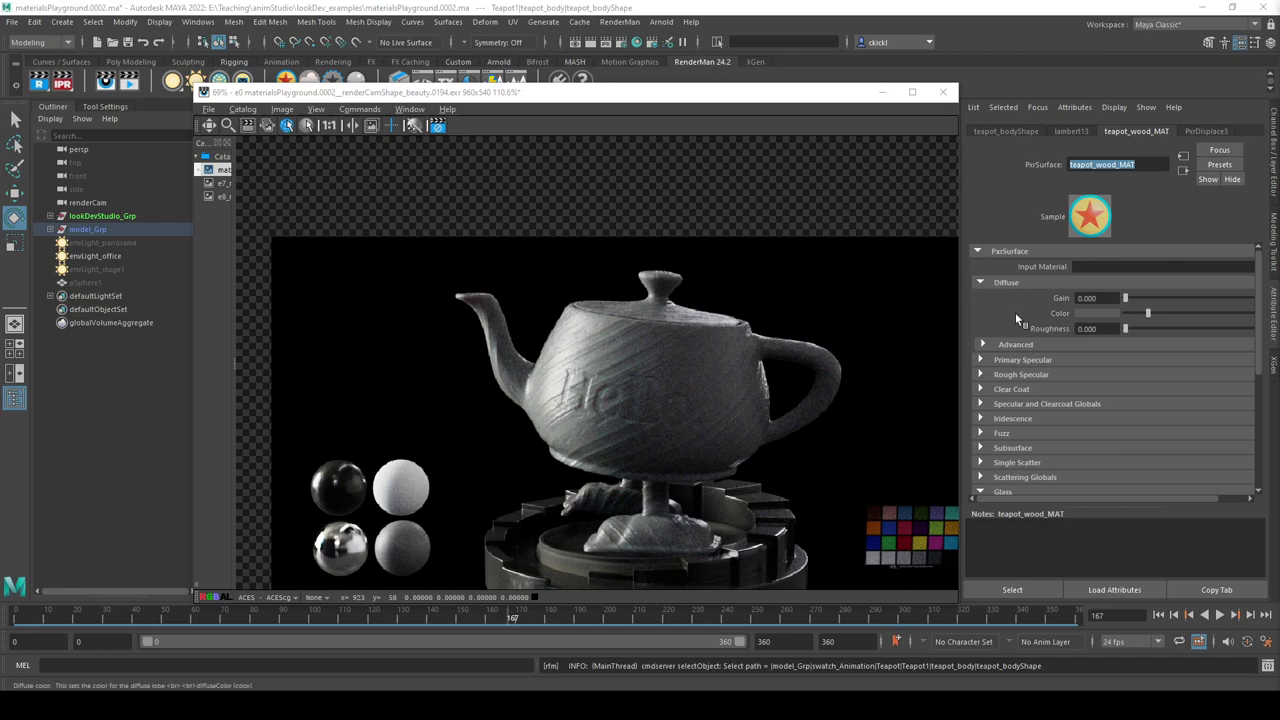
scroll(1092, 341, down, 3)
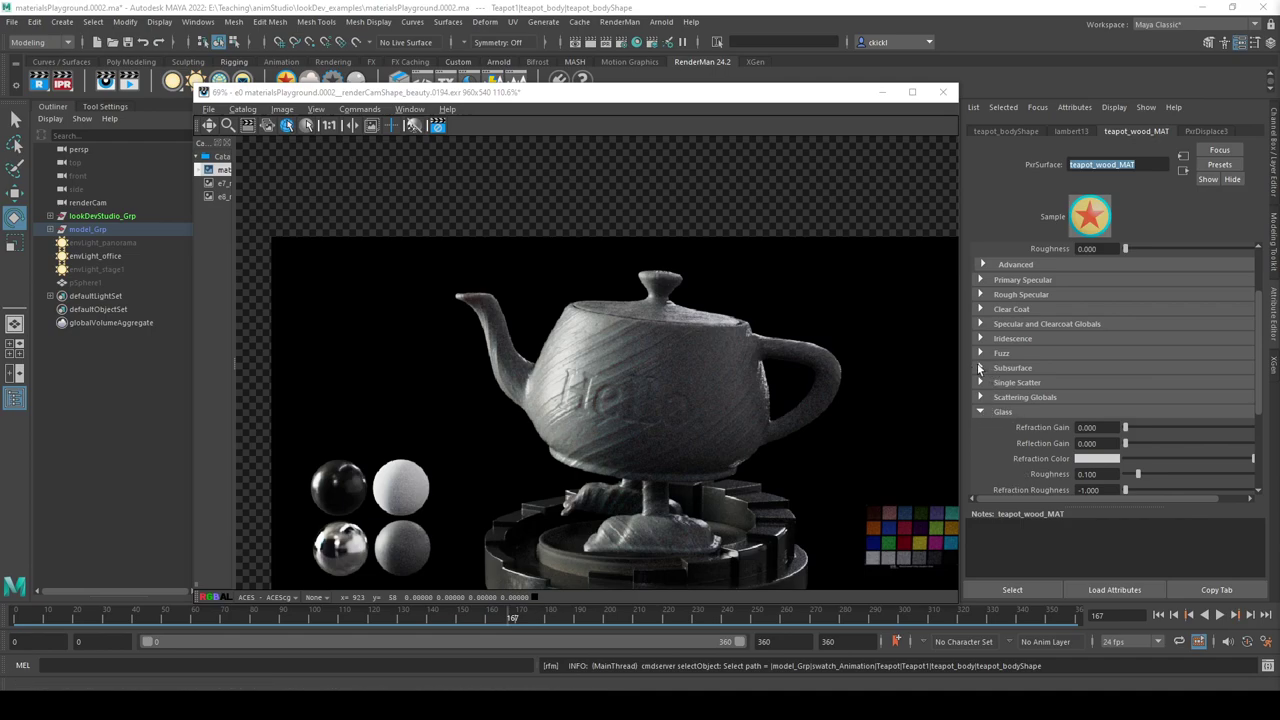
scroll(1085, 430, up, 3)
scroll(1063, 320, down, 3)
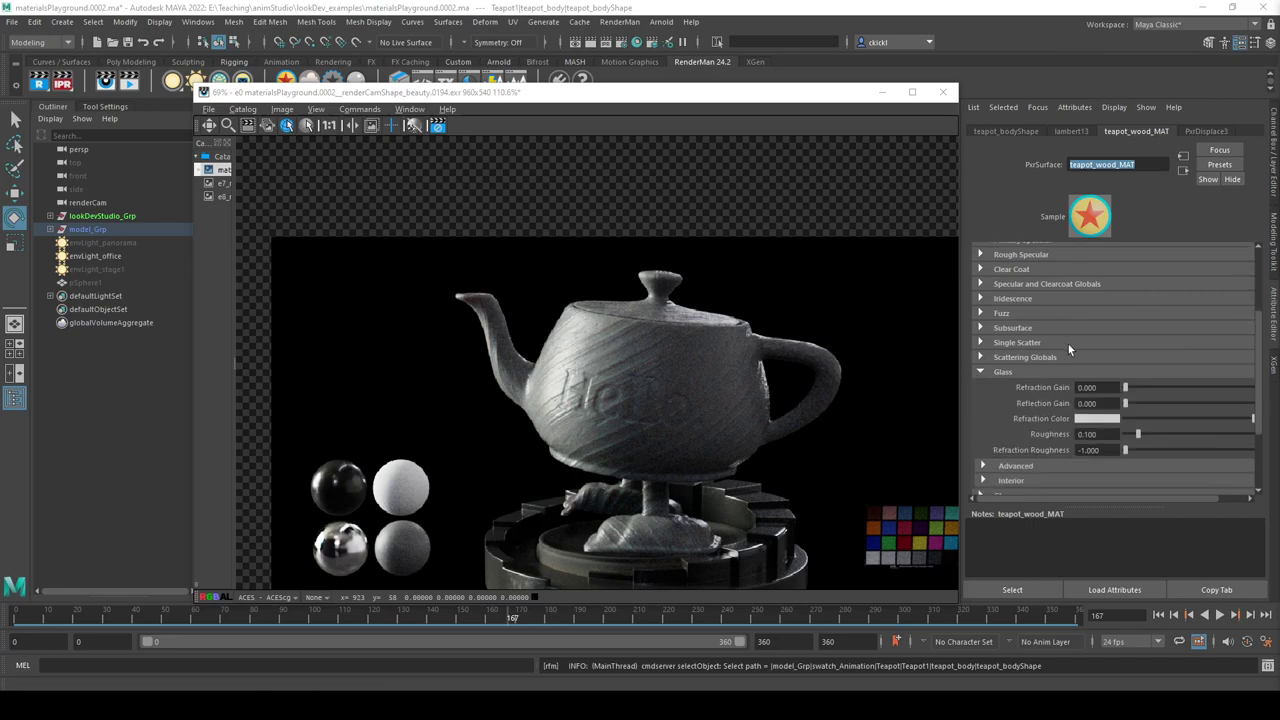
click(984, 328)
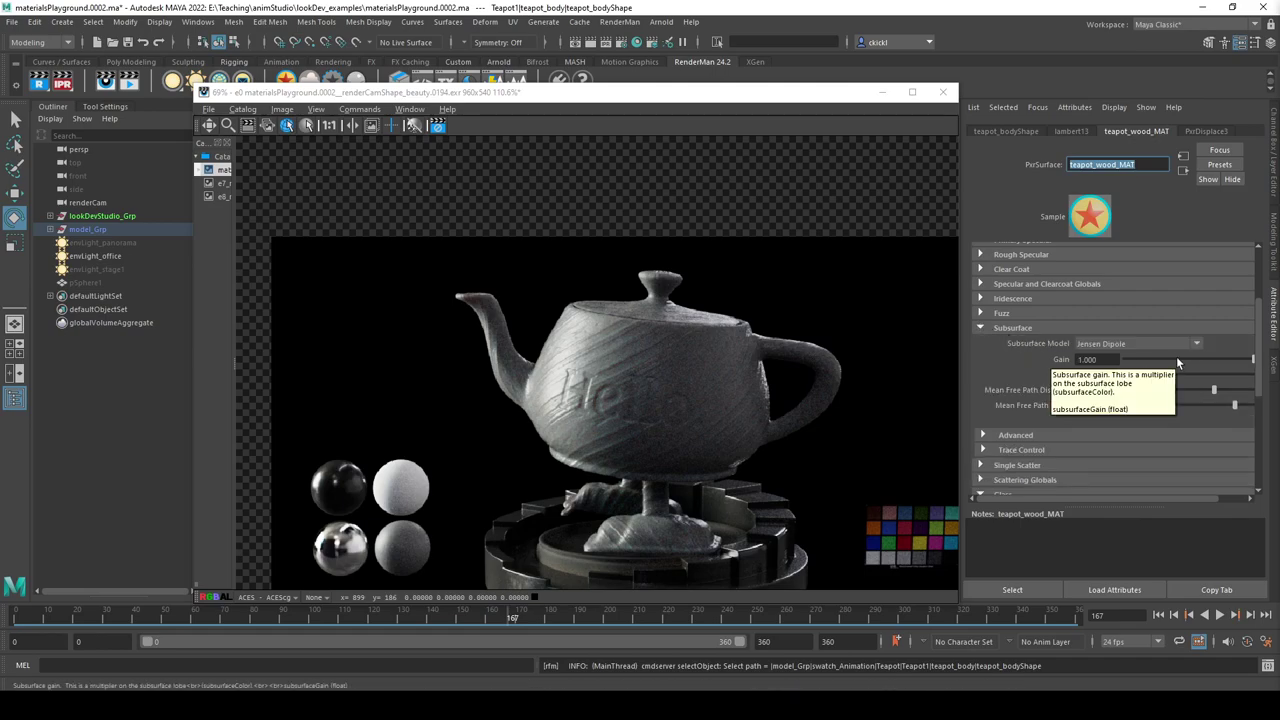
drag(1176, 358, 1065, 358)
click(980, 494)
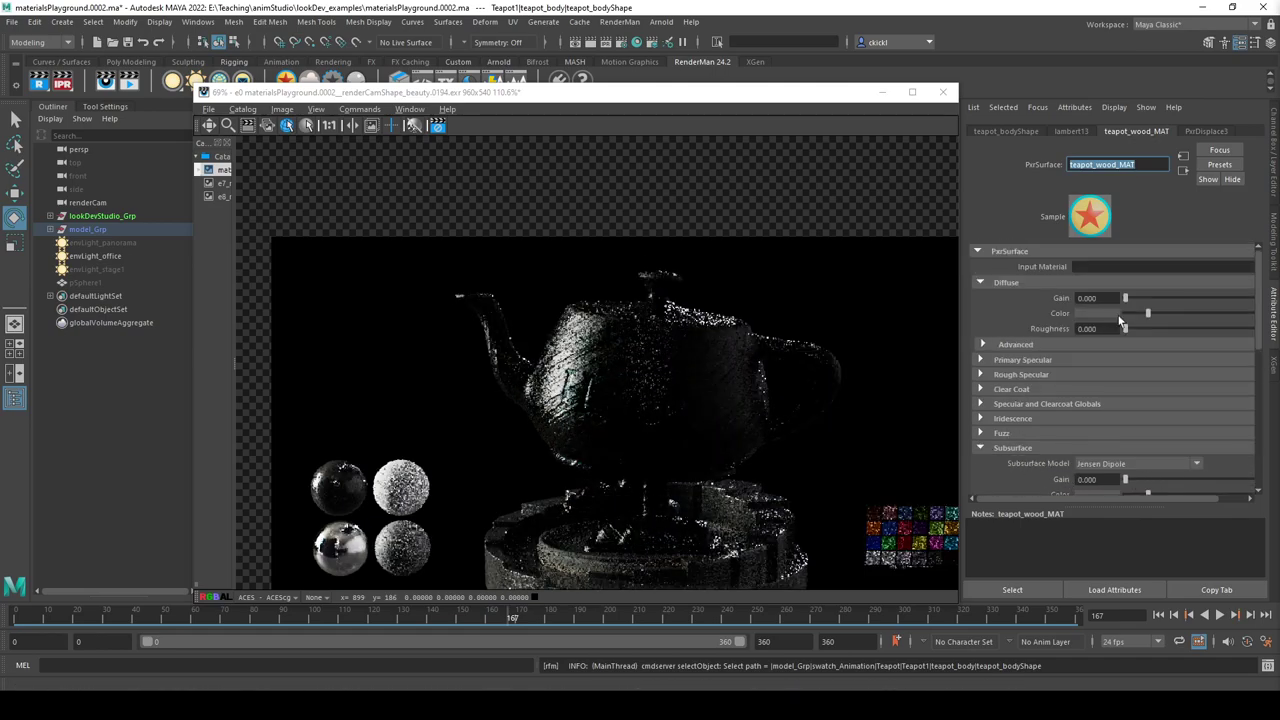
Set the Edge Color of teapot_wood_MAT's Primary Specular to black.
scroll(1013, 385, down, 1)
scroll(1013, 385, down, 2)
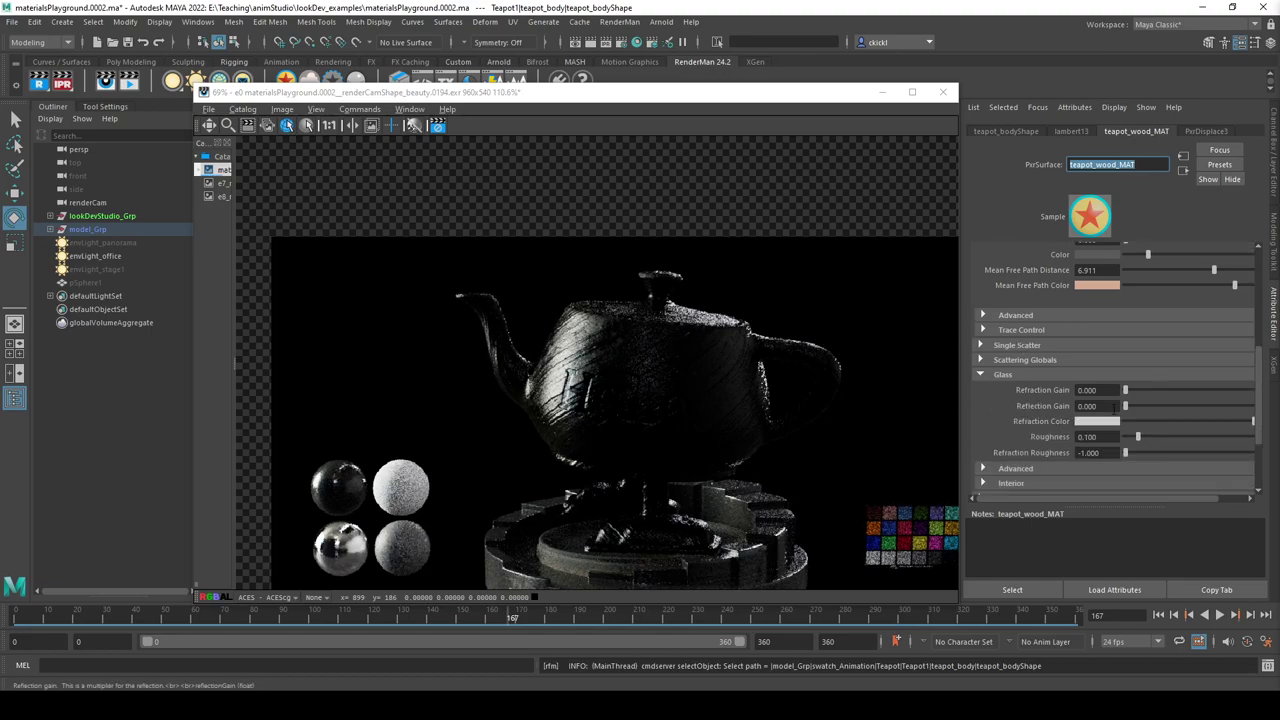
scroll(1100, 400, up, 6)
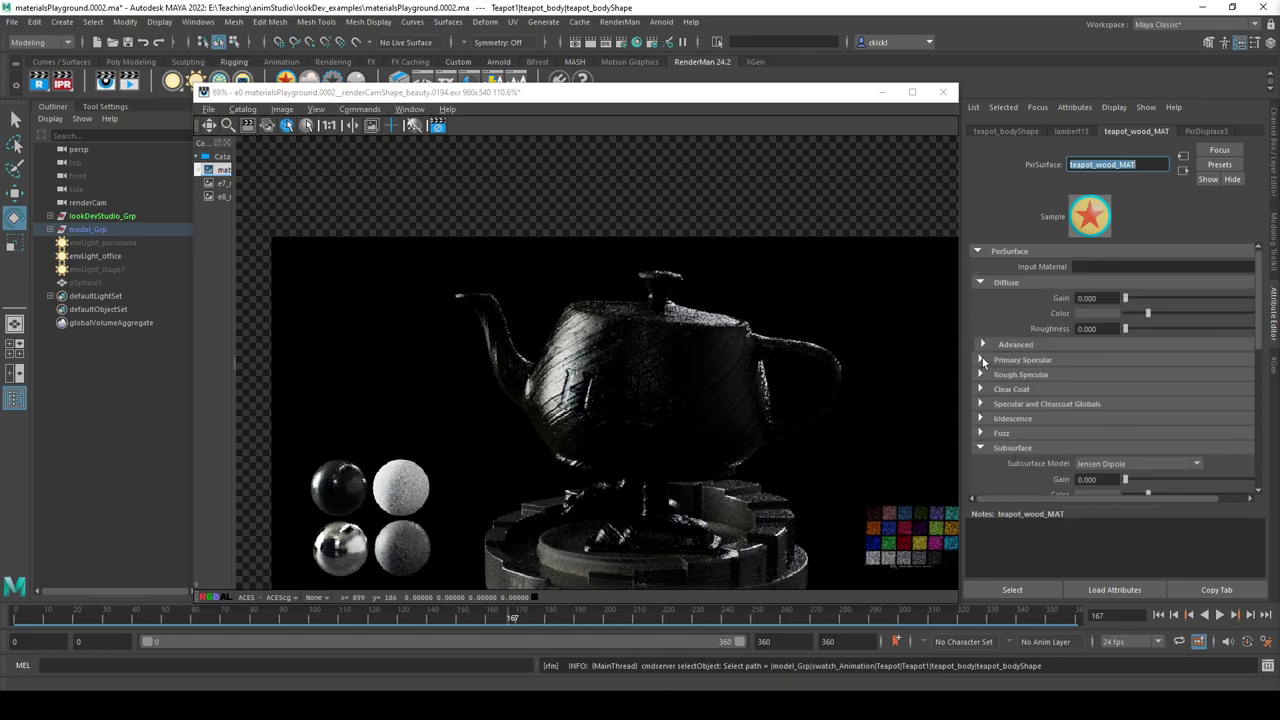
click(981, 359)
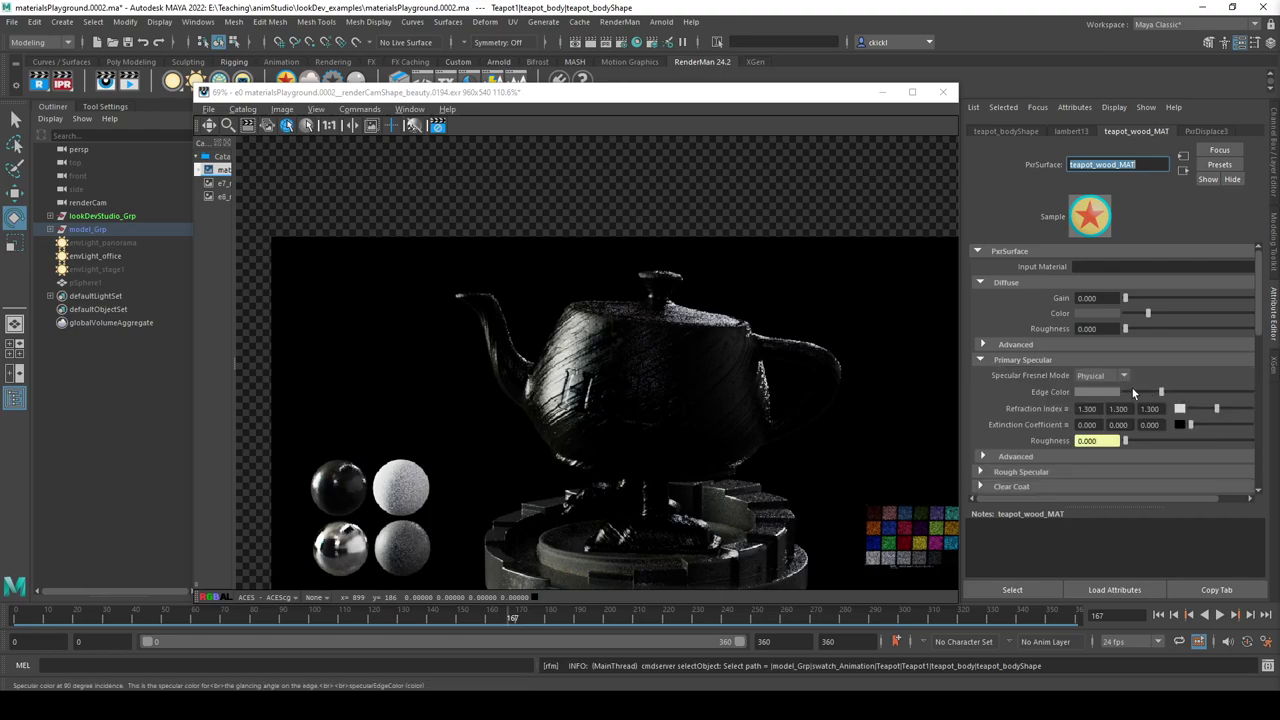
drag(1133, 392, 1120, 392)
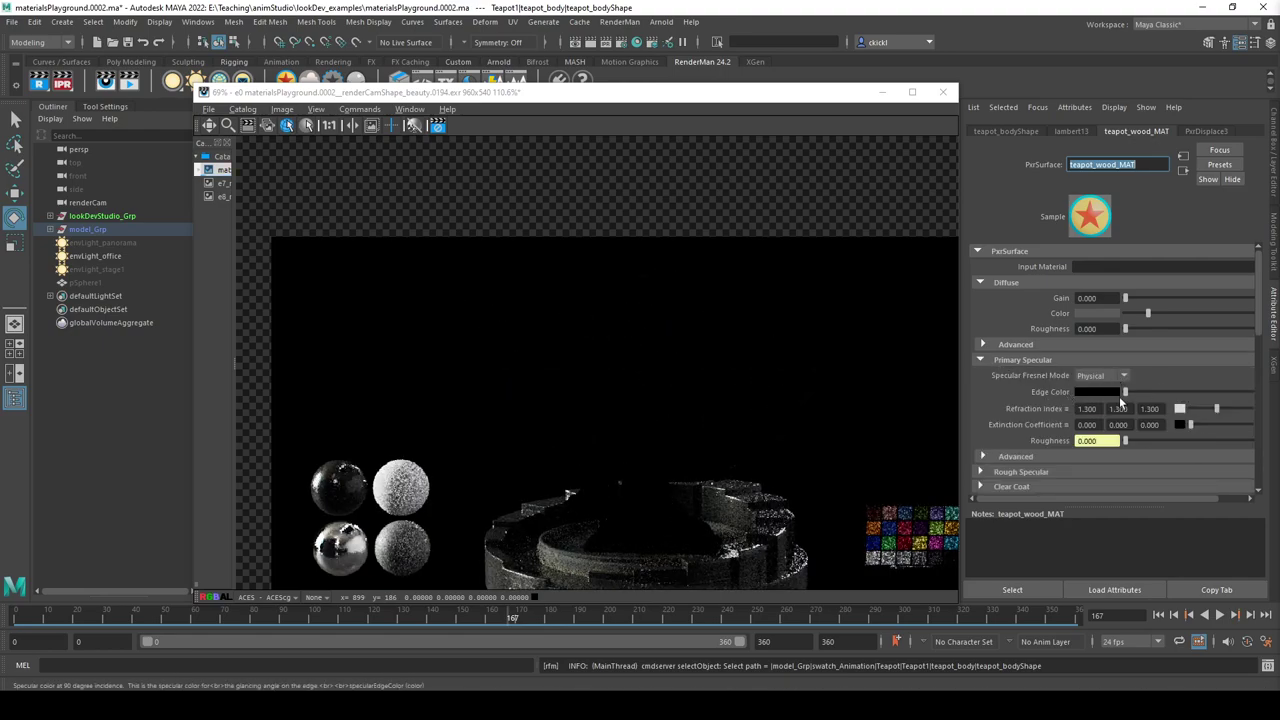
click(981, 359)
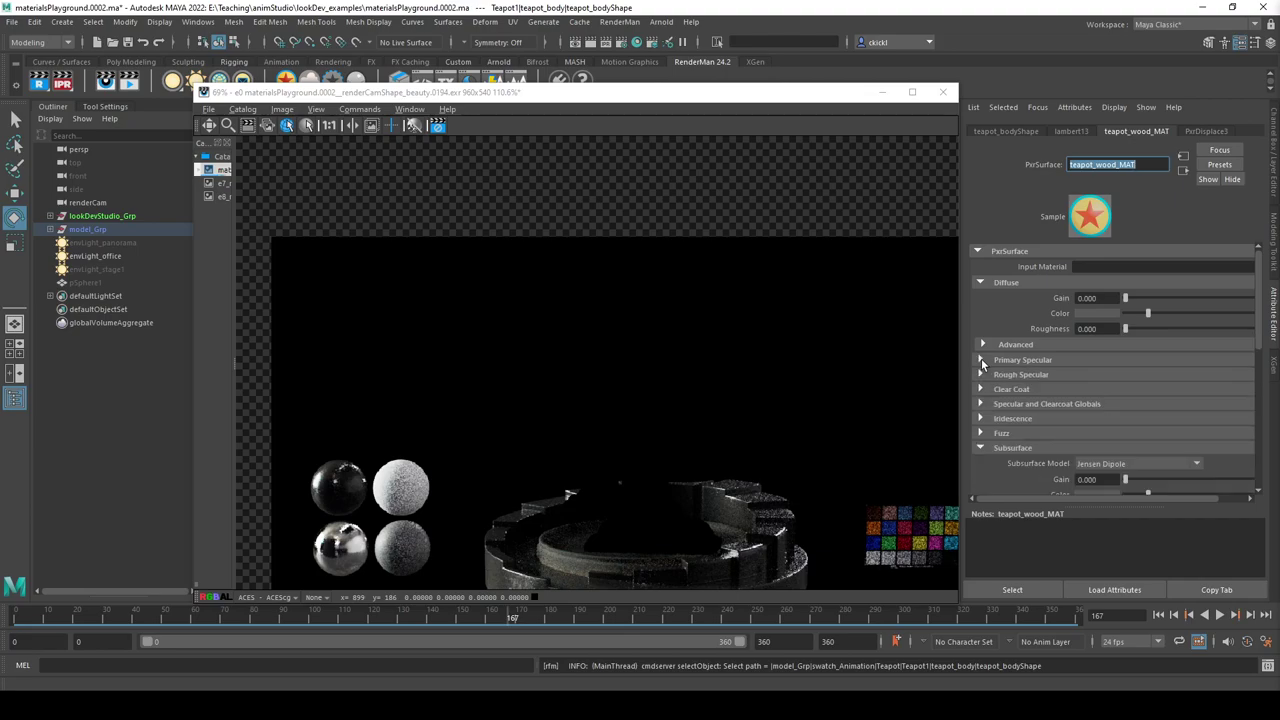
Collapse the Diffuse and Subsurface settings, and set the glass Refraction Gain and Reflection Gain to 1.
click(1006, 282)
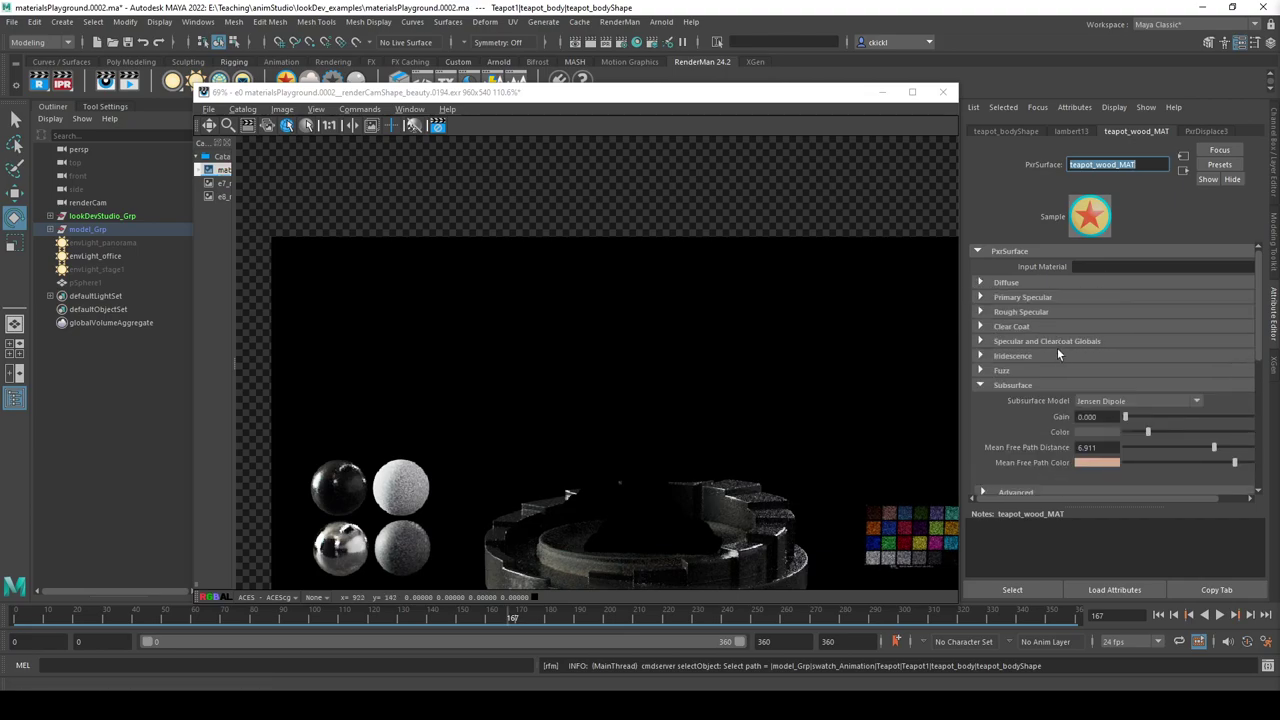
click(980, 387)
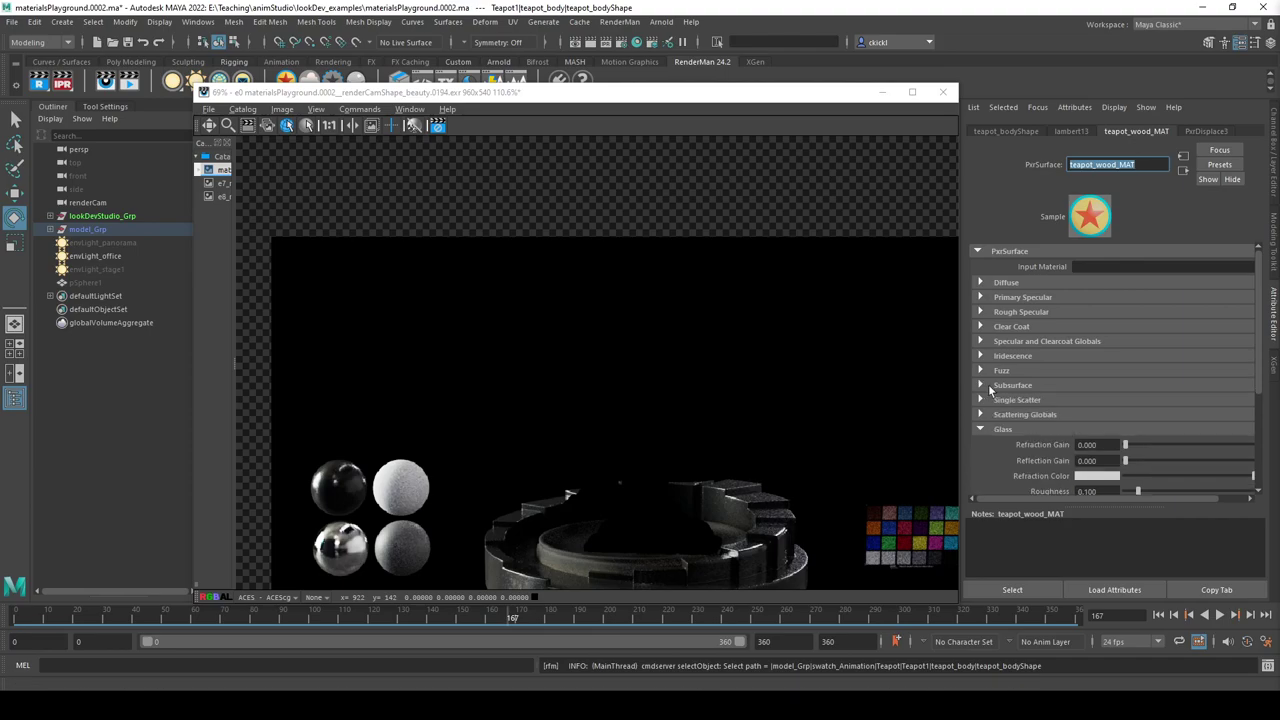
scroll(1060, 385, down, 2)
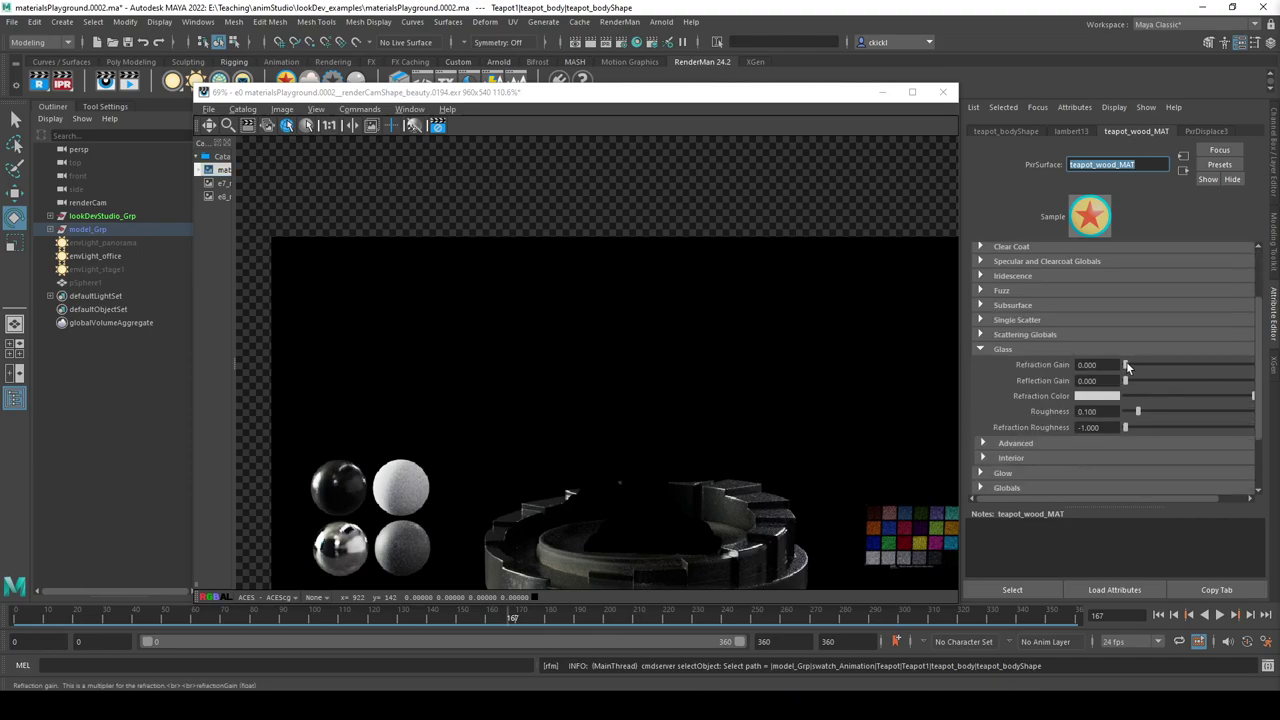
drag(1128, 365, 1253, 381)
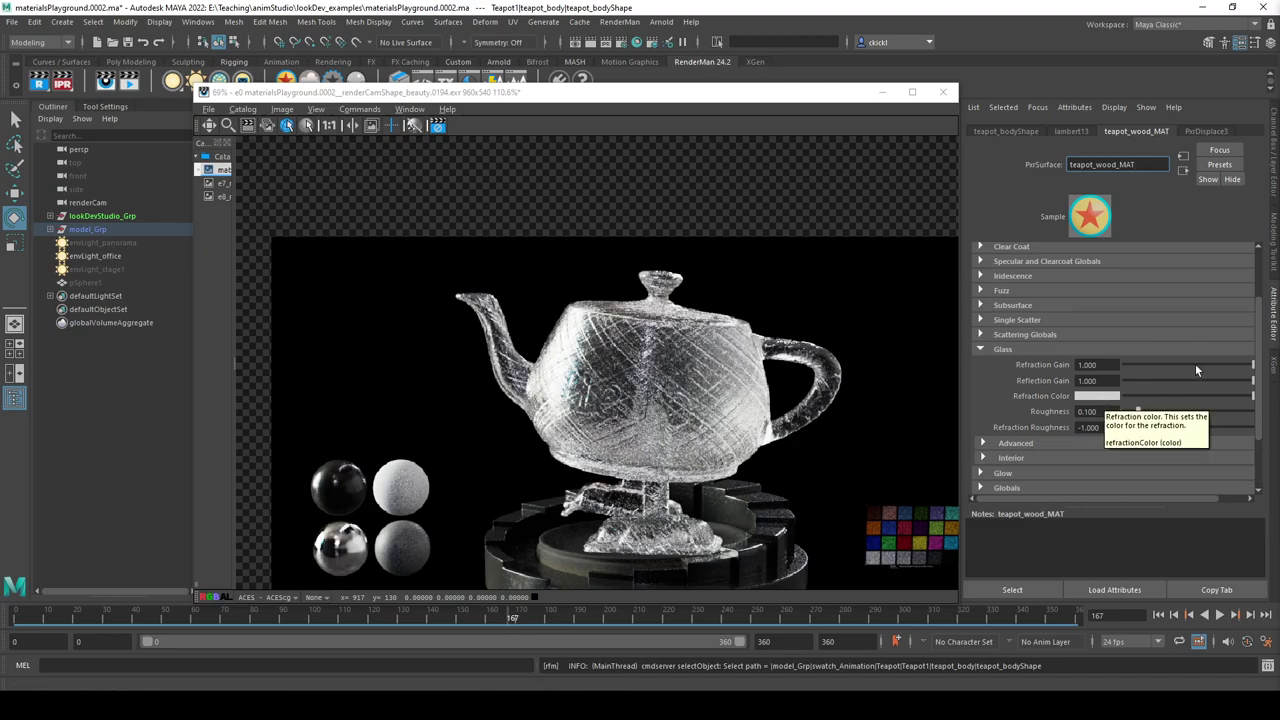
Tint the glass Refraction Color a pale blue by adjusting its hue and saturation, keeping color management enabled for the final color.
click(1105, 398)
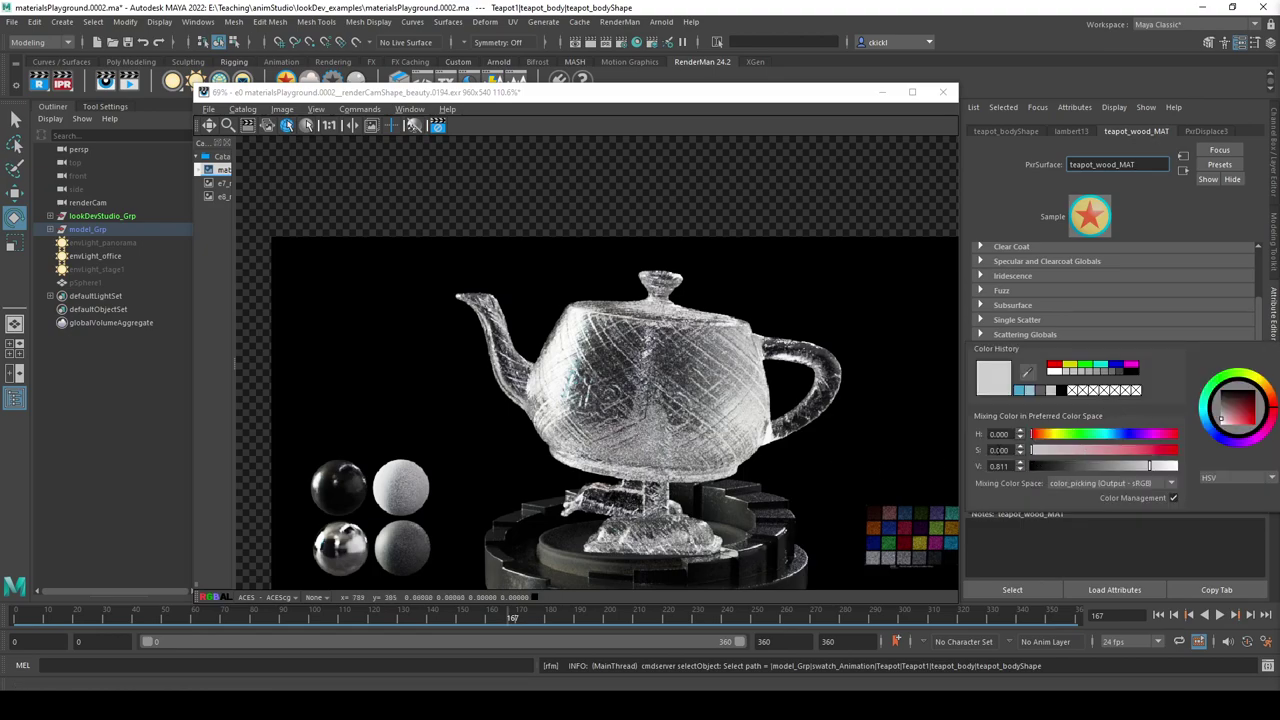
drag(1051, 437, 1127, 430)
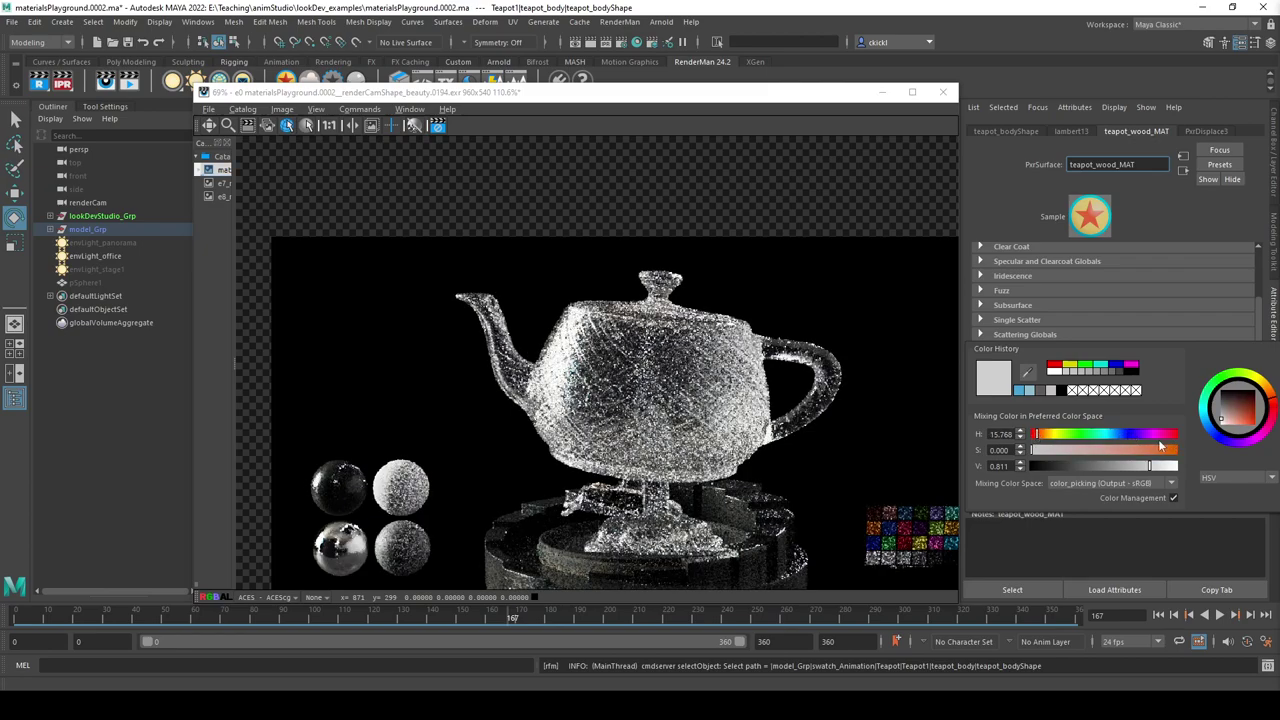
click(1174, 498)
click(1127, 434)
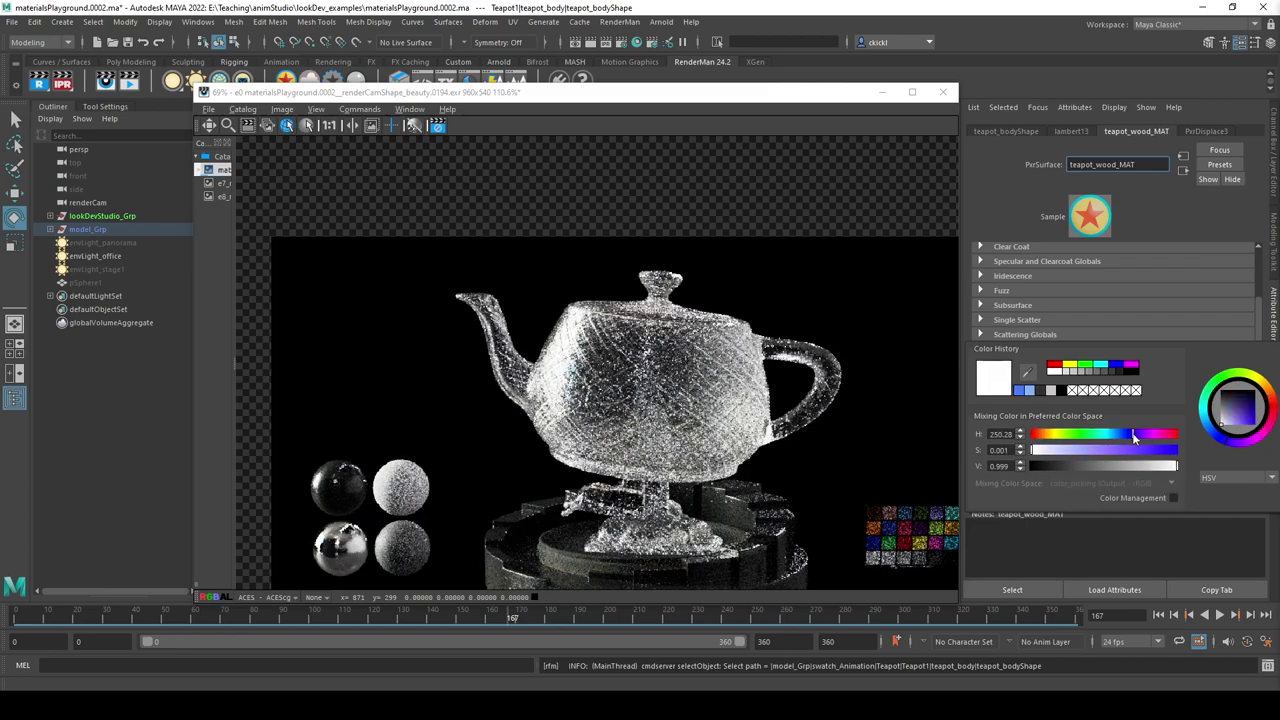
click(1118, 450)
drag(1117, 446, 1079, 450)
click(1174, 497)
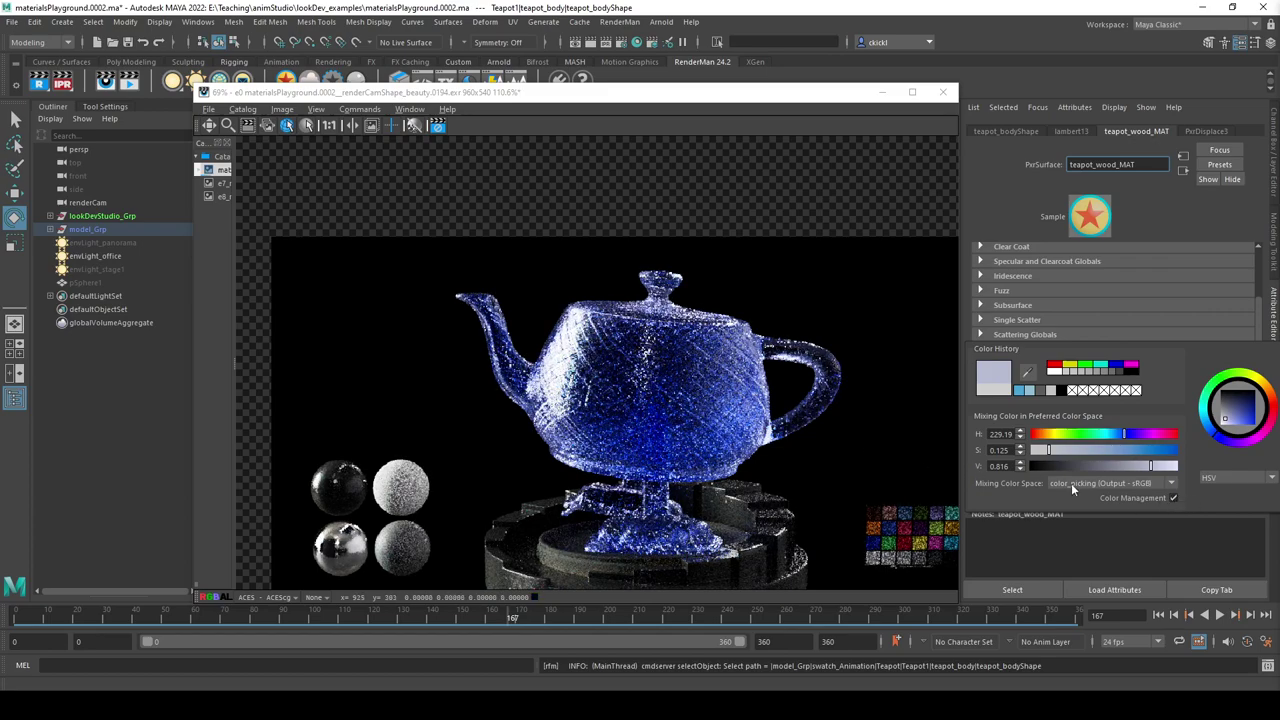
click(1089, 449)
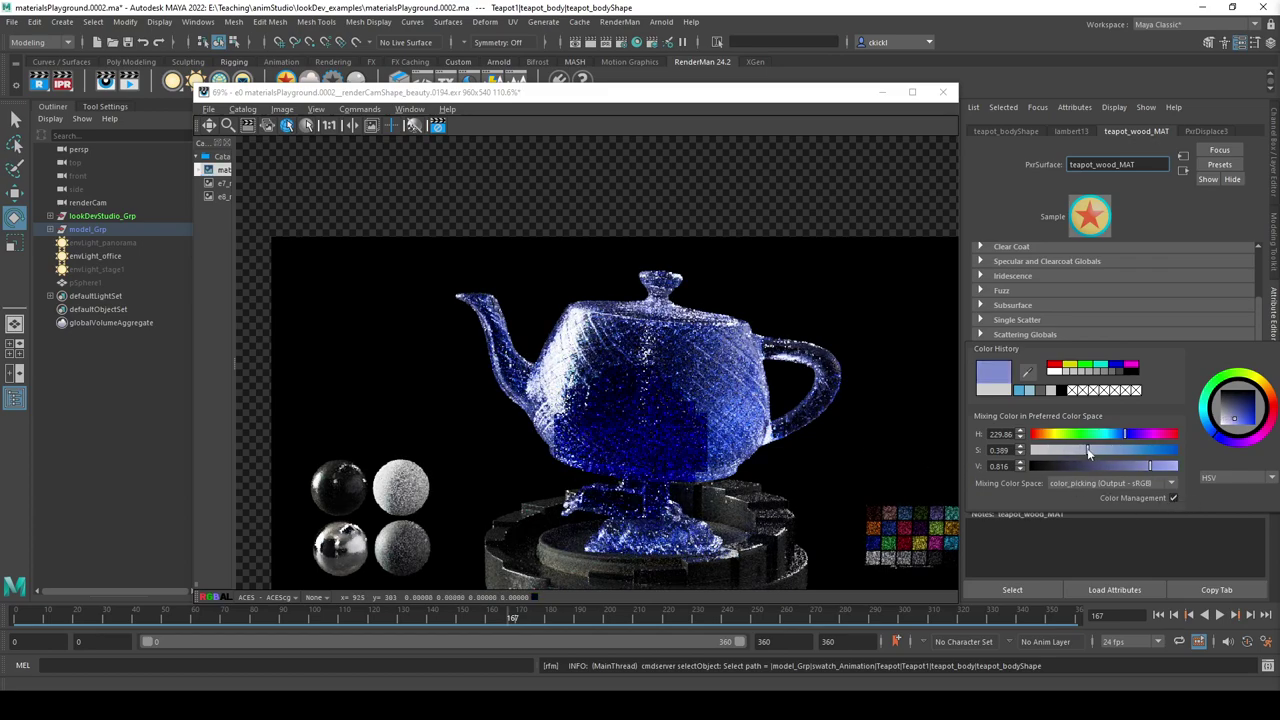
drag(1089, 449, 1072, 451)
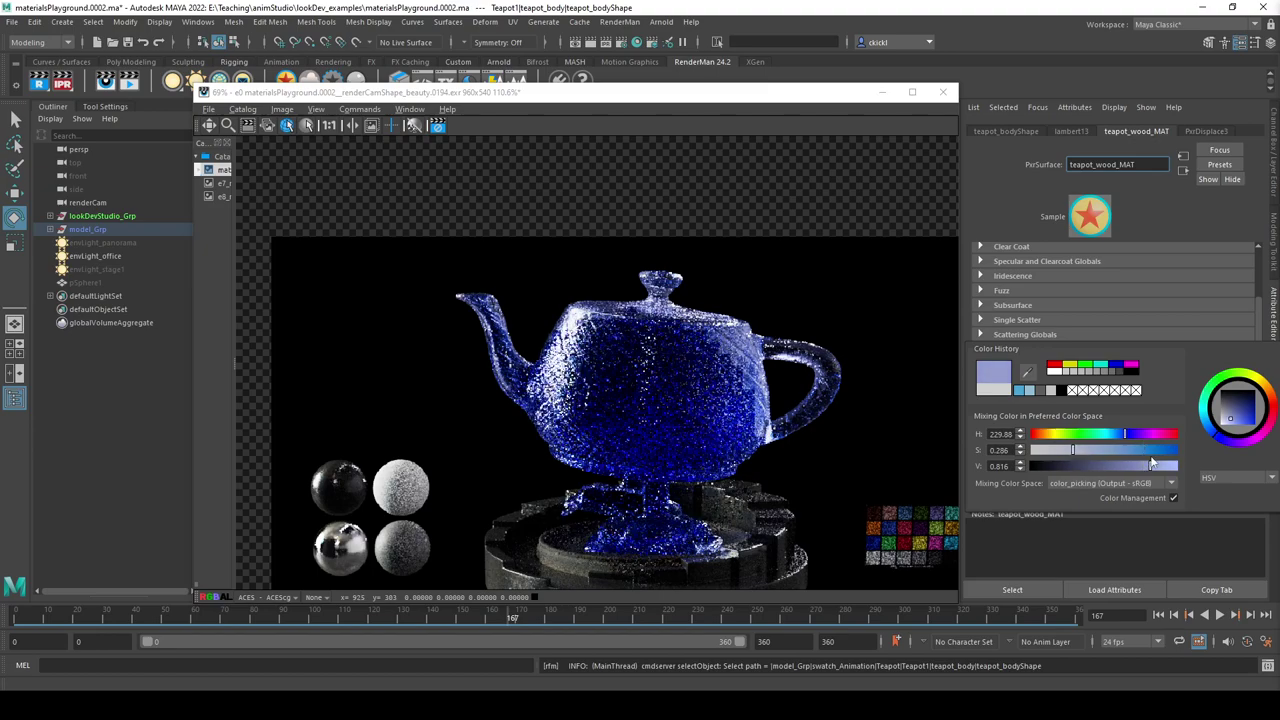
drag(1127, 434, 1054, 456)
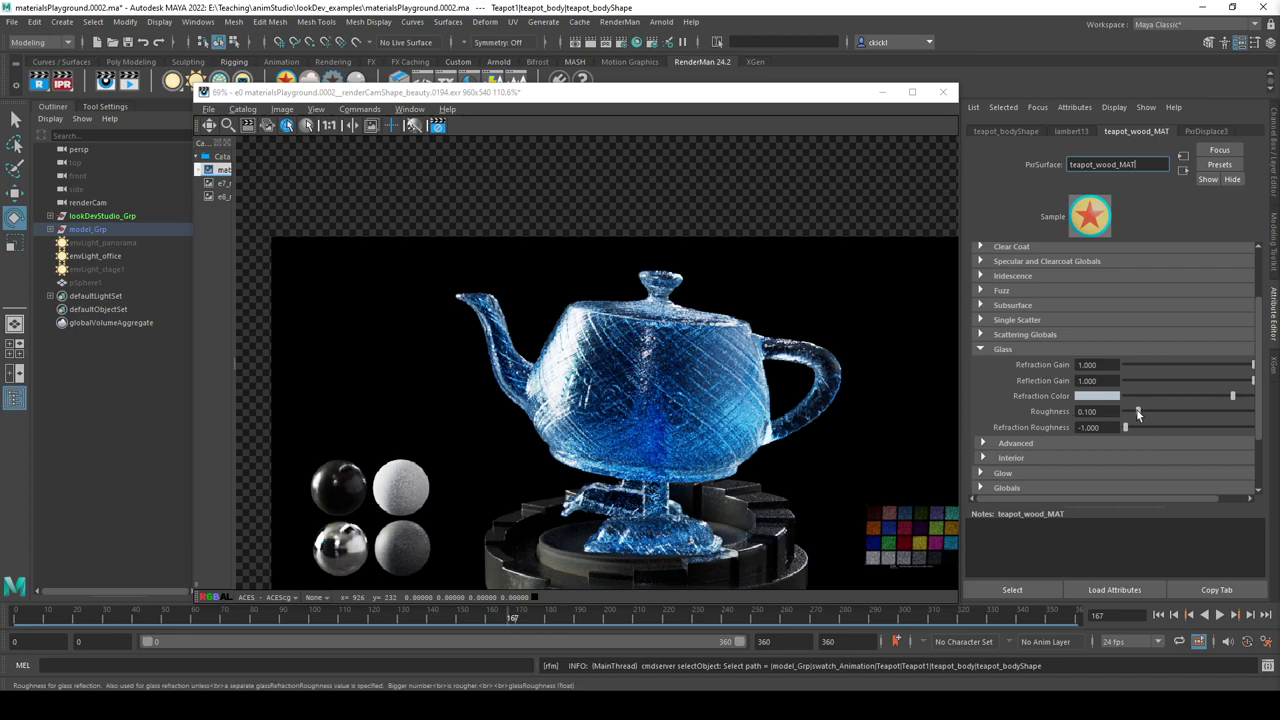
Set the glass Roughness to 0.377 and the Refraction Roughness to 0.
drag(1138, 413, 1174, 411)
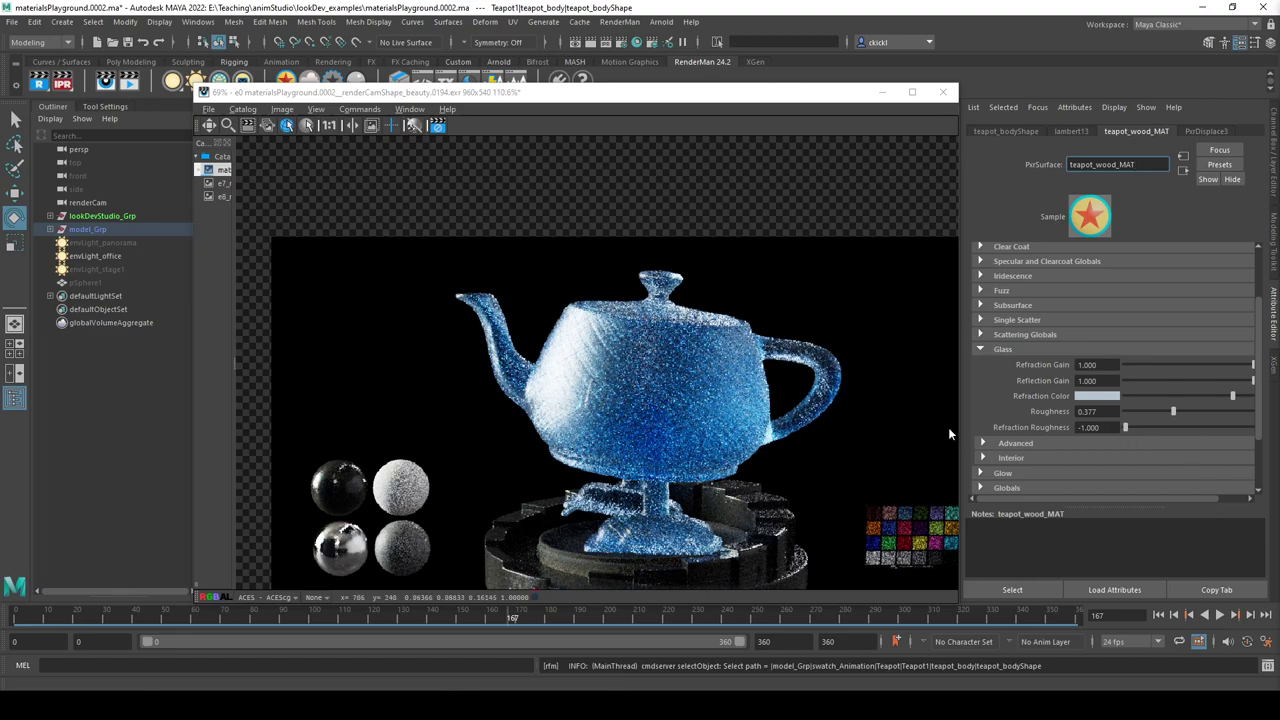
click(1090, 427)
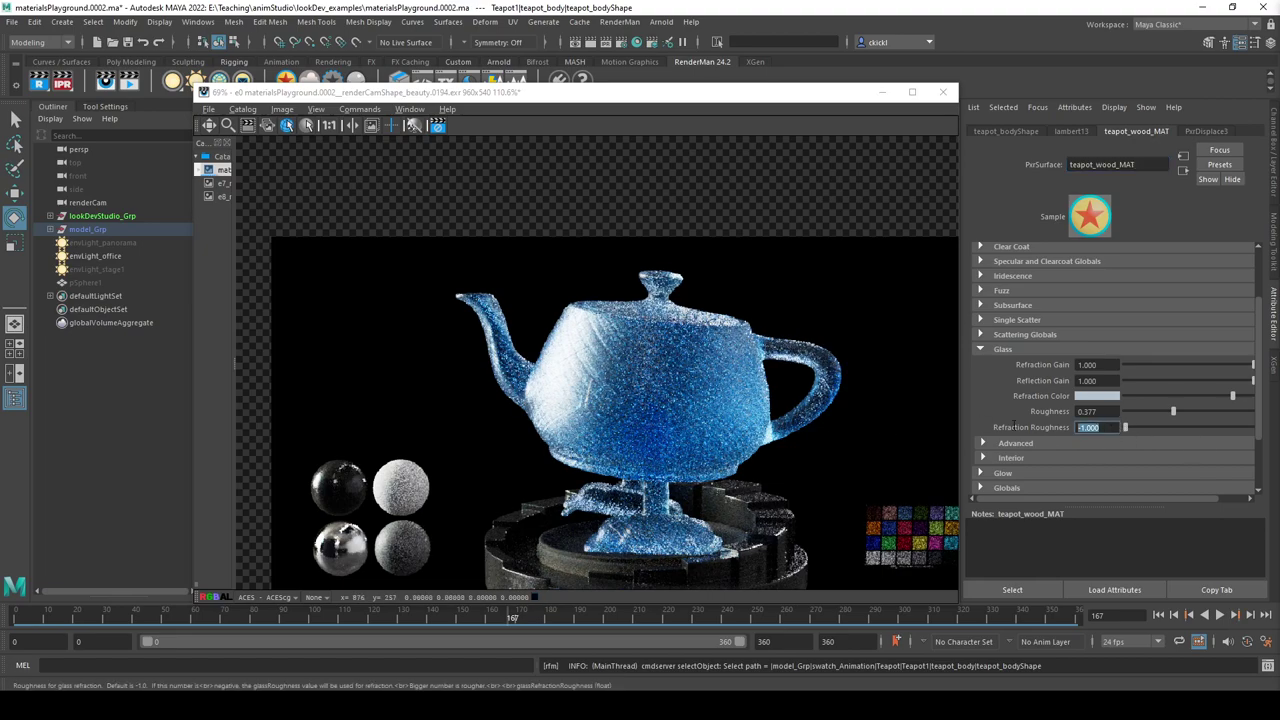
text(0)
key(Return)
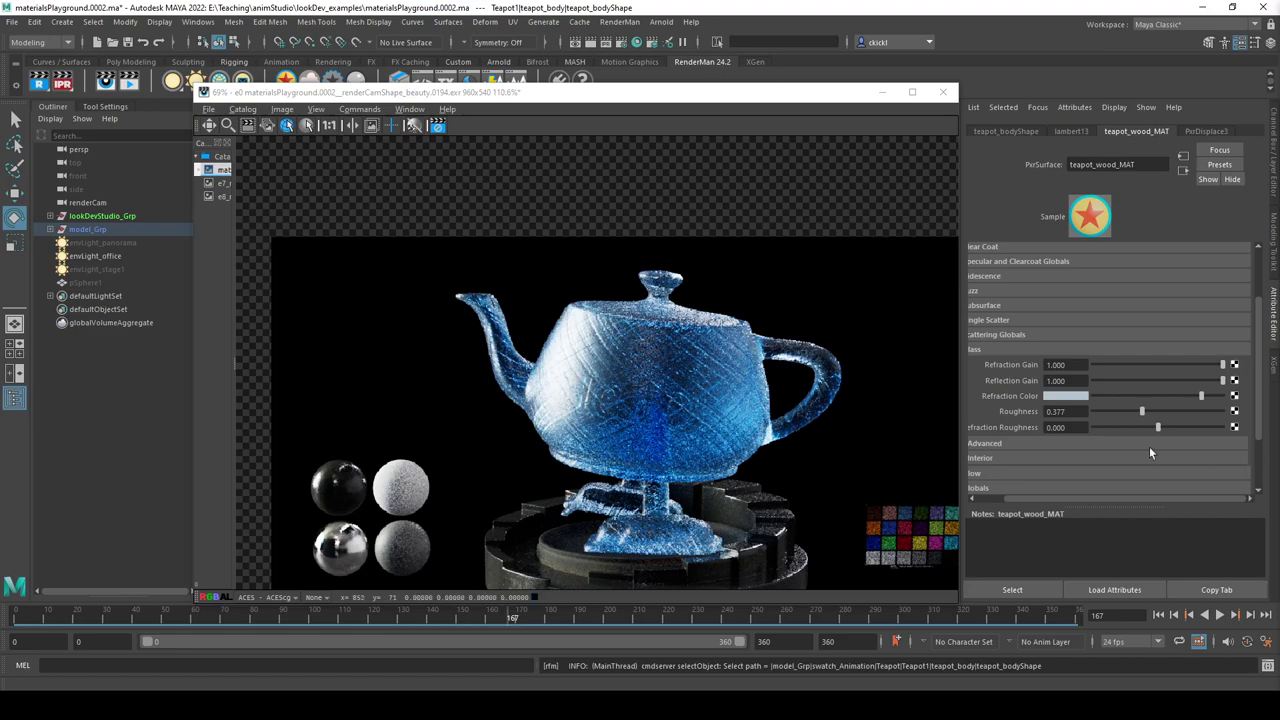
Store a snapshot of the render, set the glass Roughness to 0 and compare the live render with the e9 snapshot.
click(653, 97)
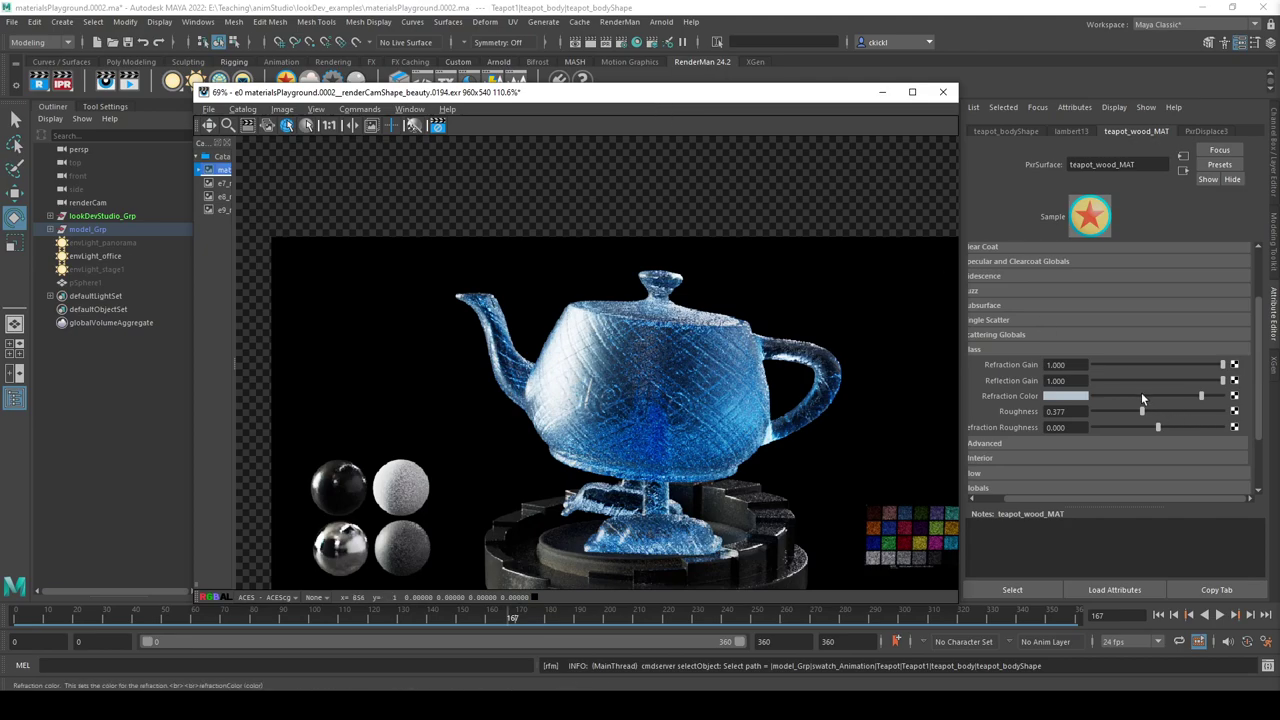
drag(1141, 411, 1094, 413)
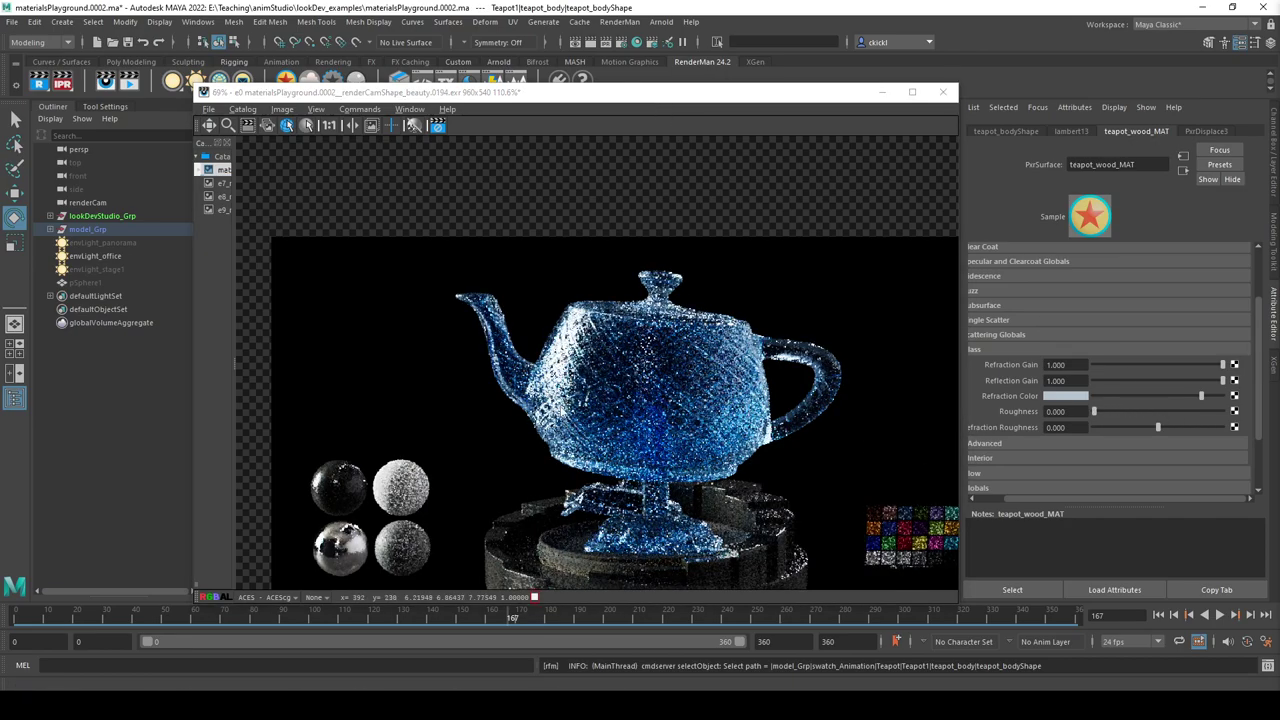
click(223, 209)
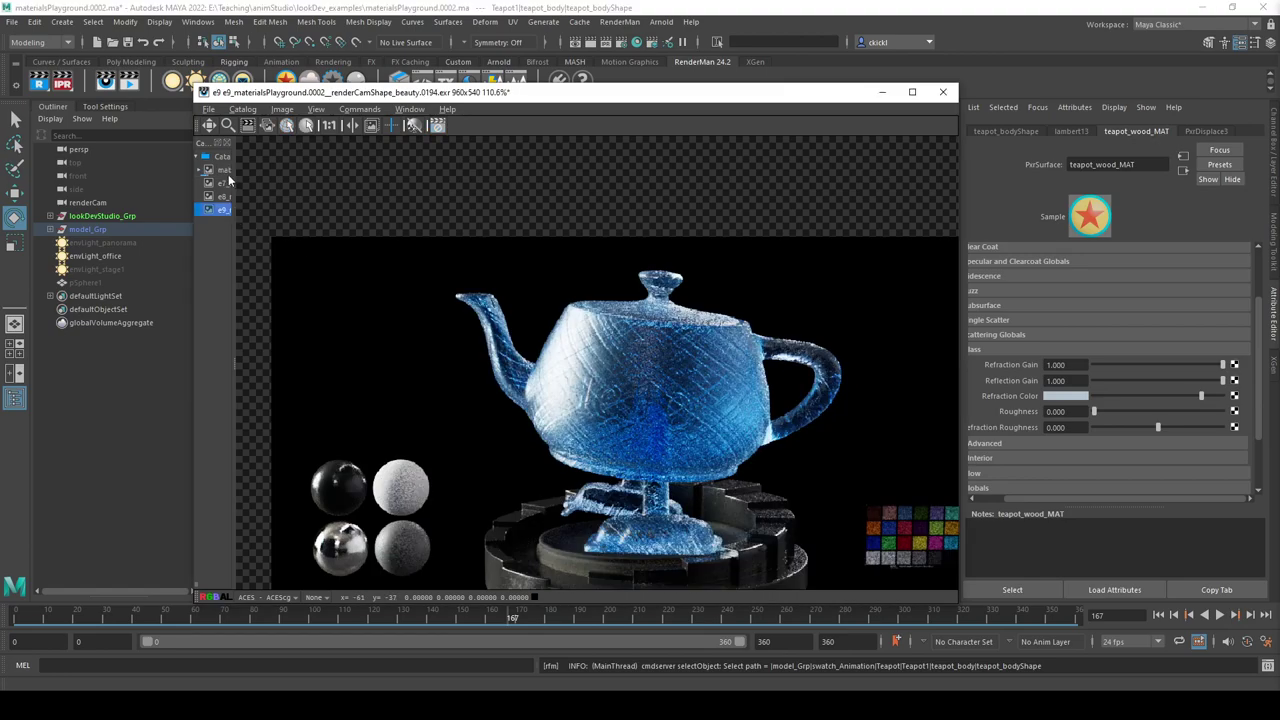
click(224, 171)
click(223, 209)
click(224, 171)
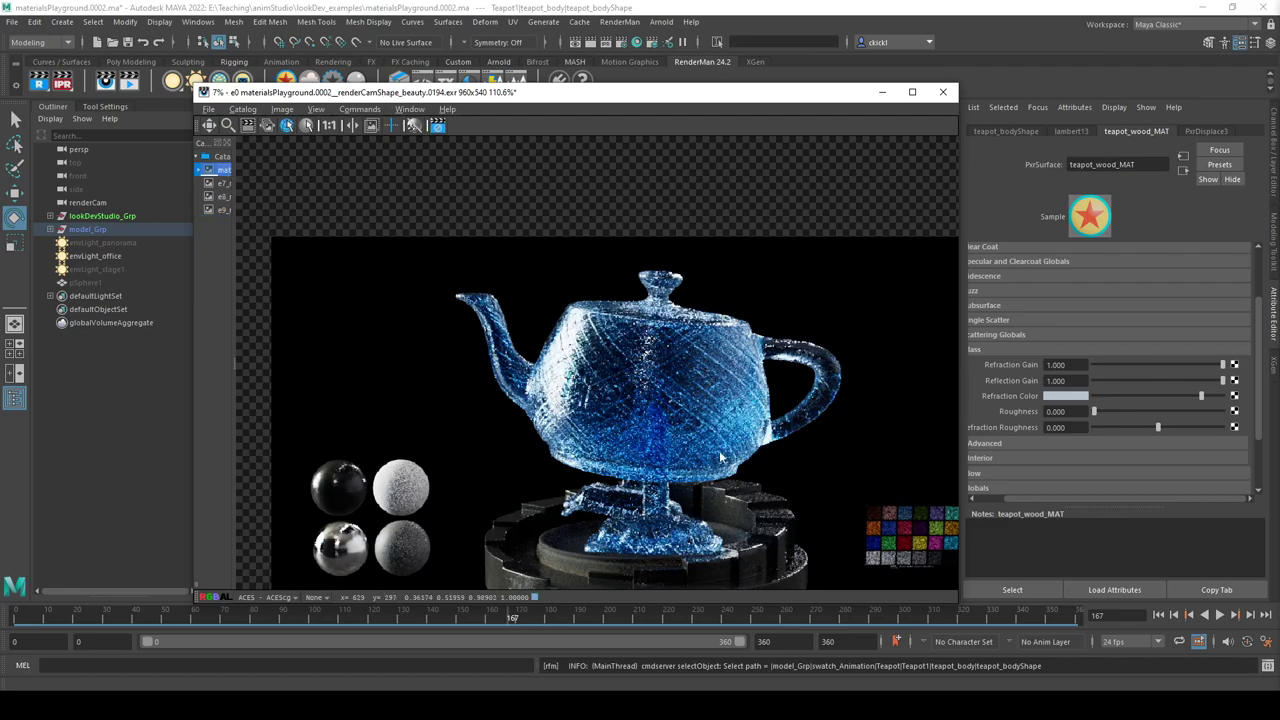
click(223, 210)
click(223, 170)
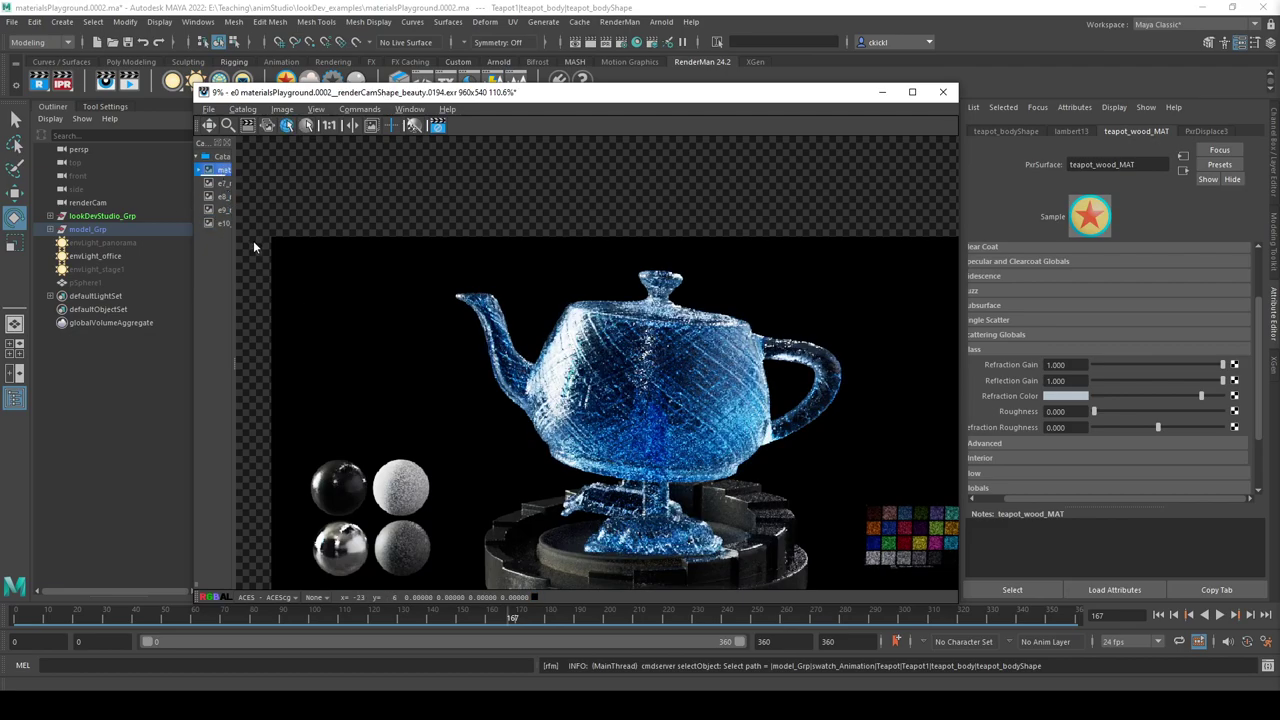
Set the glass Refraction Roughness to 0.979 and Roughness to 0.026, and view the e10 snapshot for comparison.
drag(1160, 430, 1220, 430)
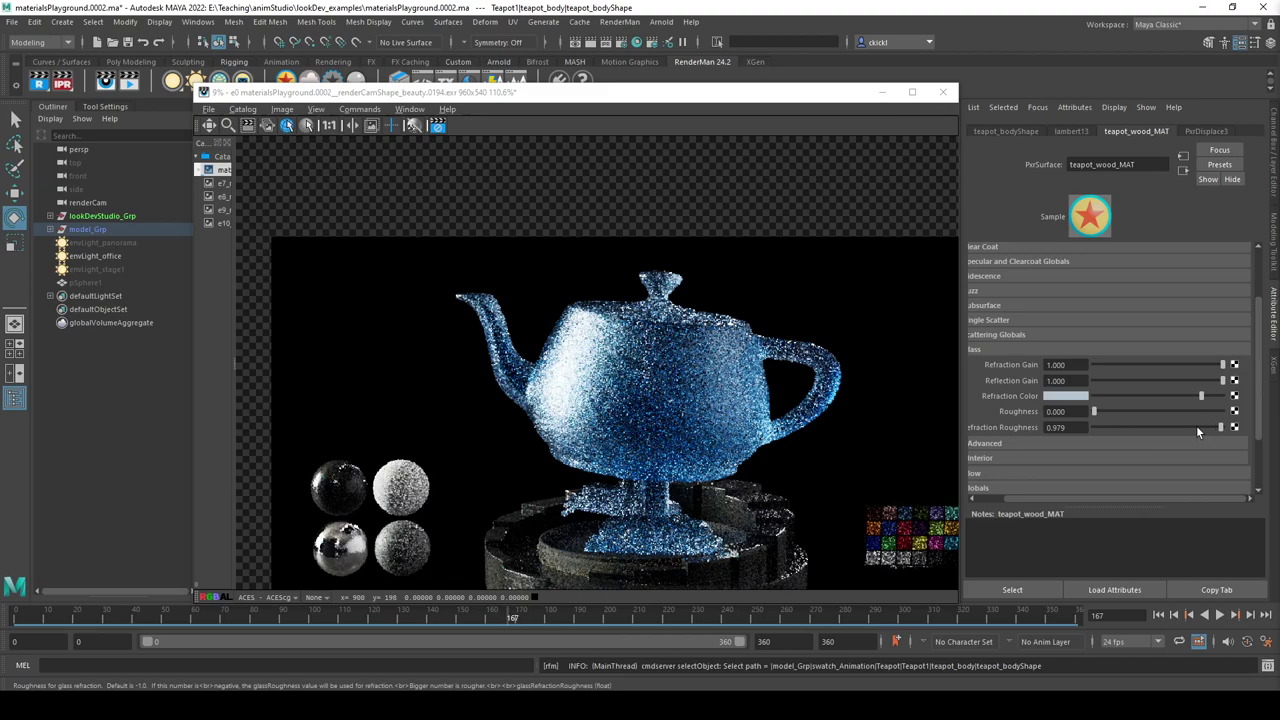
drag(1094, 411, 1097, 413)
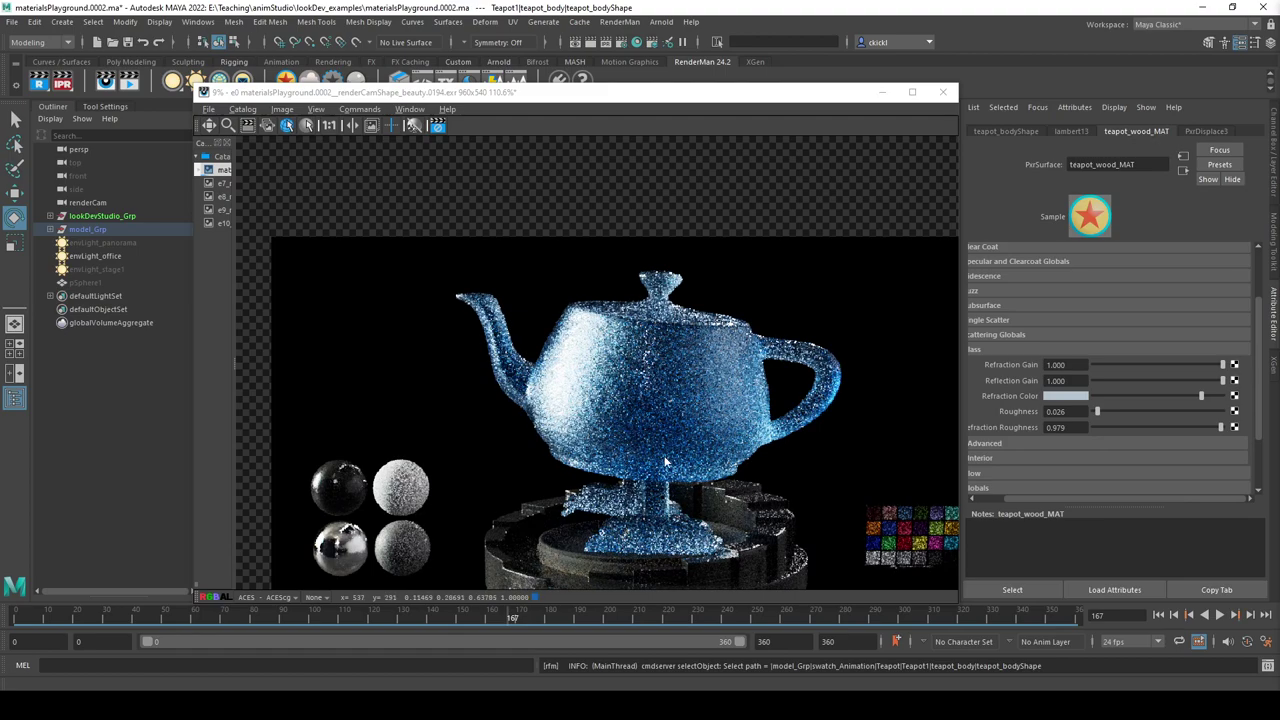
click(223, 224)
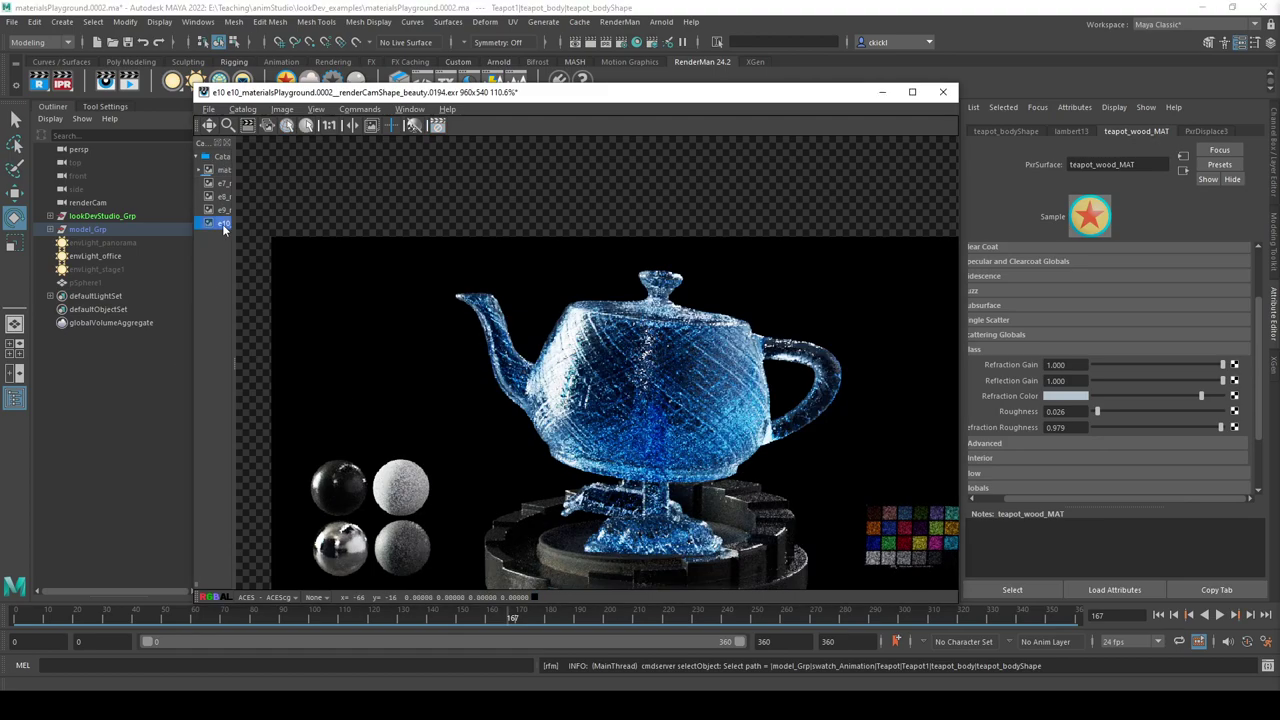
Compare the stored e10 teapot snapshot with the live render by switching back and forth between them.
click(221, 171)
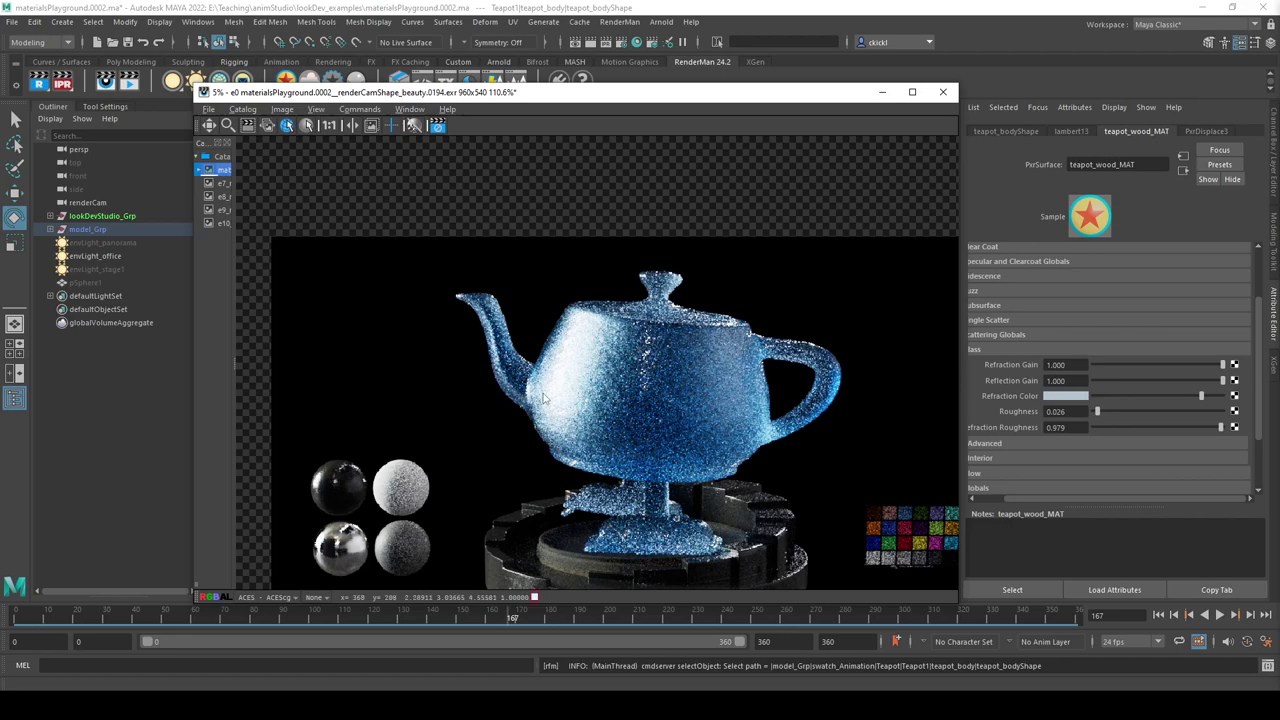
click(221, 224)
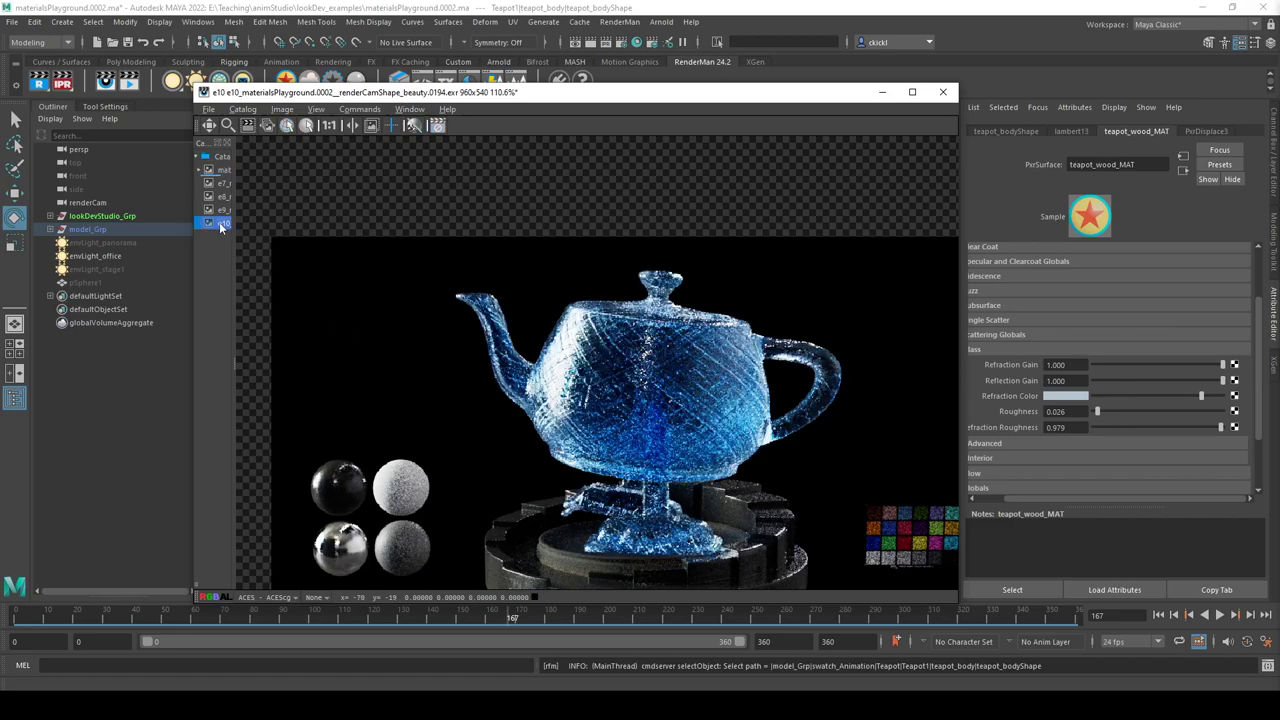
click(222, 171)
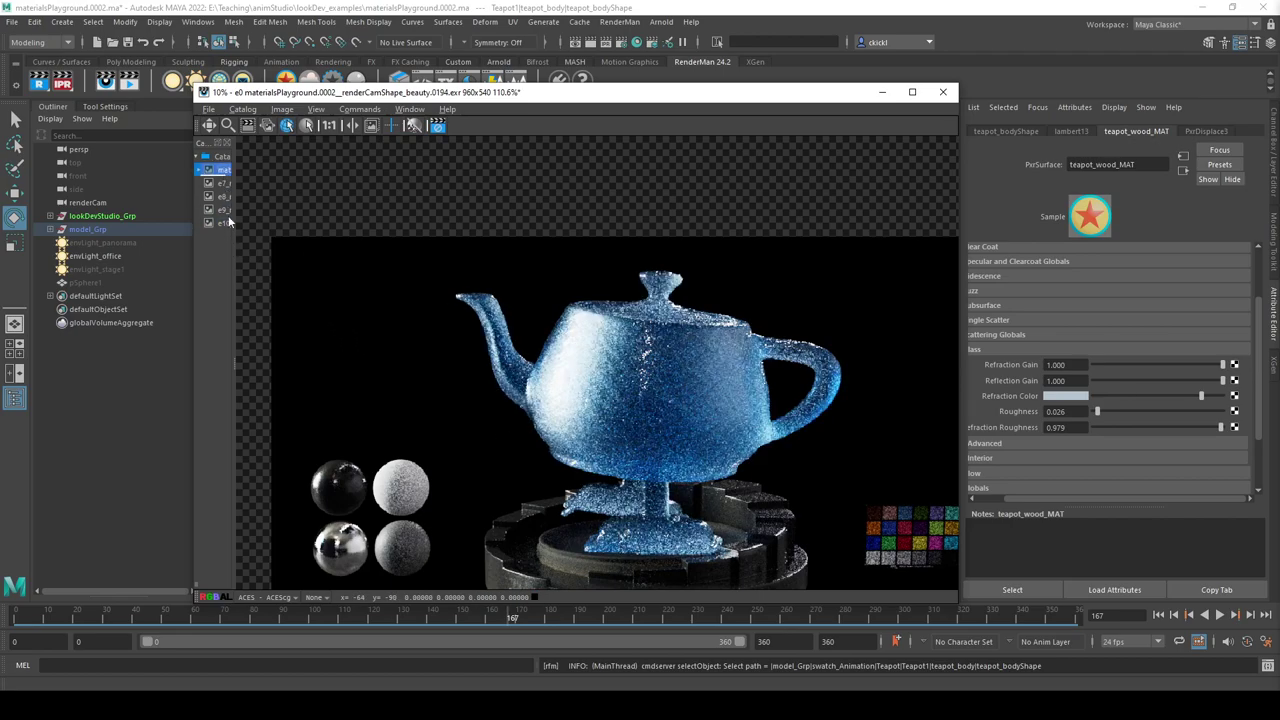
click(222, 224)
click(222, 171)
click(222, 224)
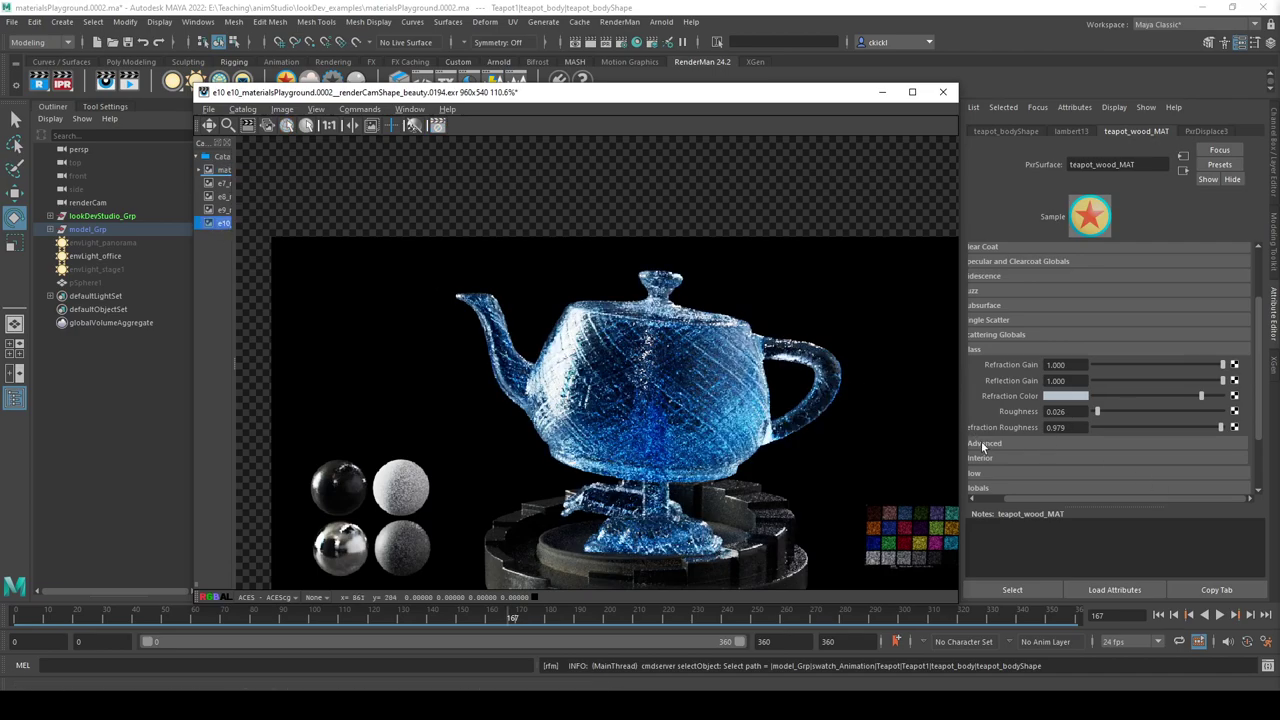
Narrow the render viewer to reveal the full attribute names and raise the teapot material's glass Roughness to about 0.277.
drag(958, 428, 934, 431)
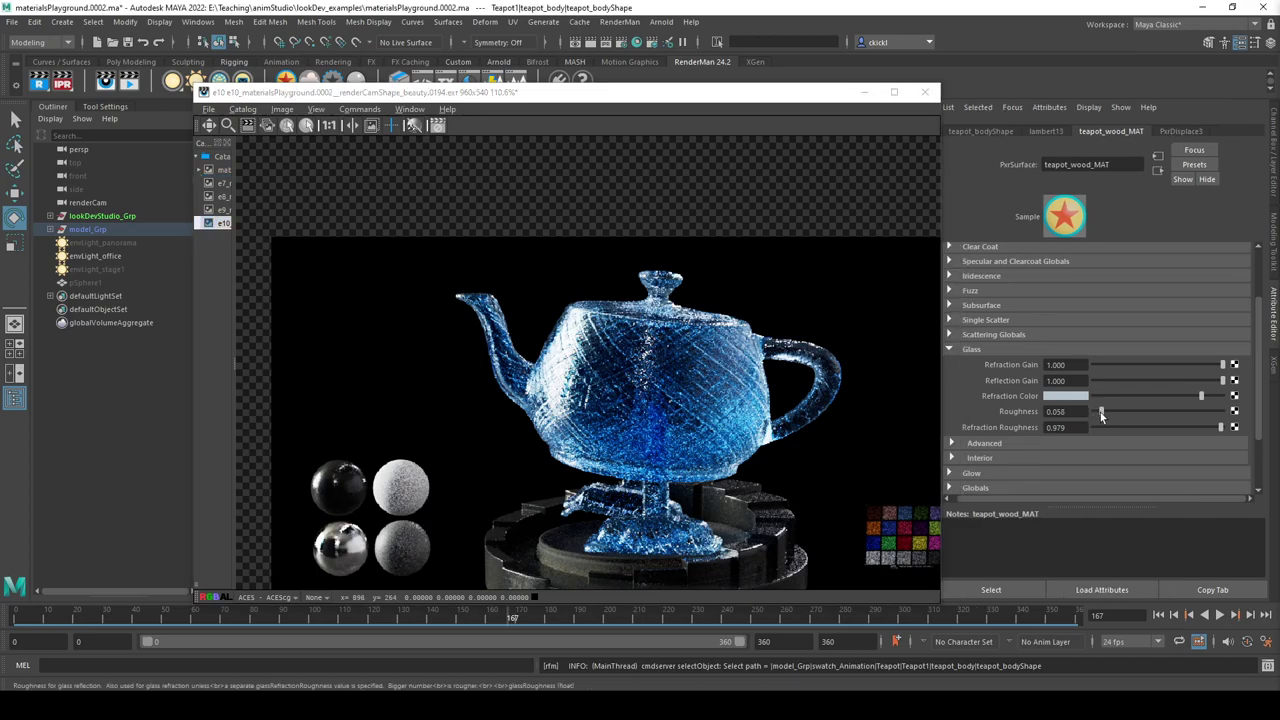
click(1100, 412)
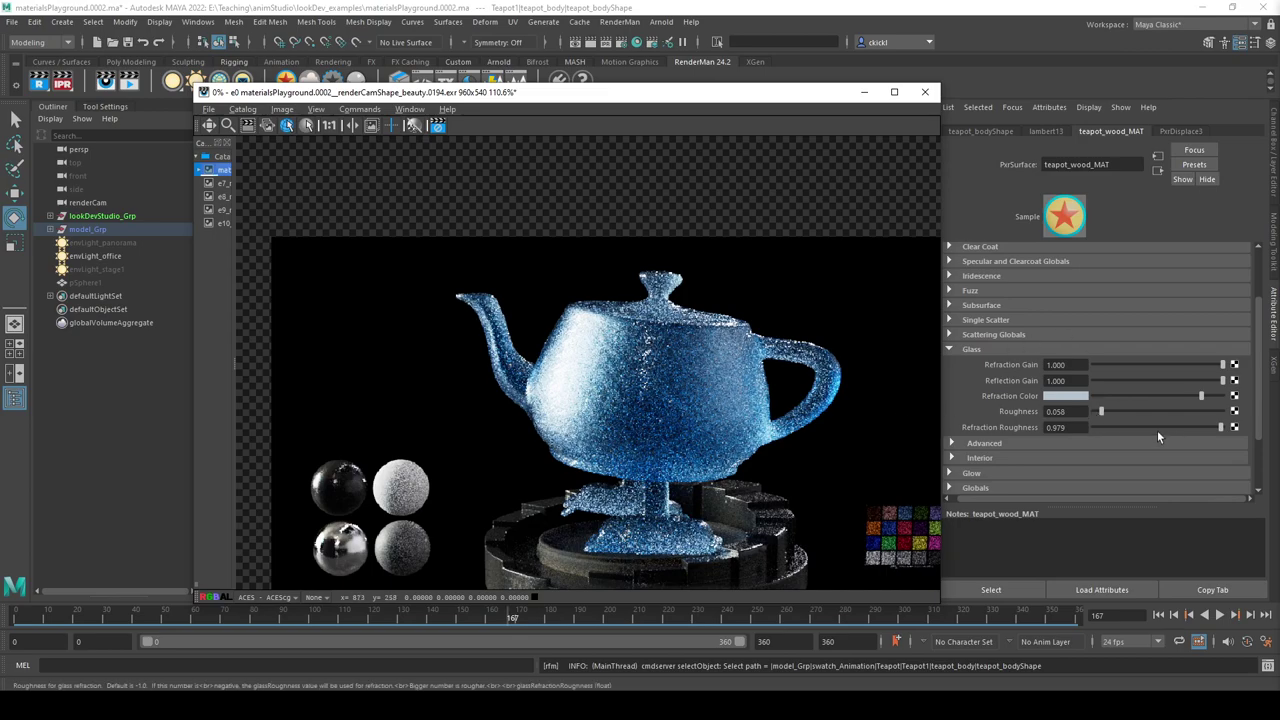
drag(1101, 411, 1128, 410)
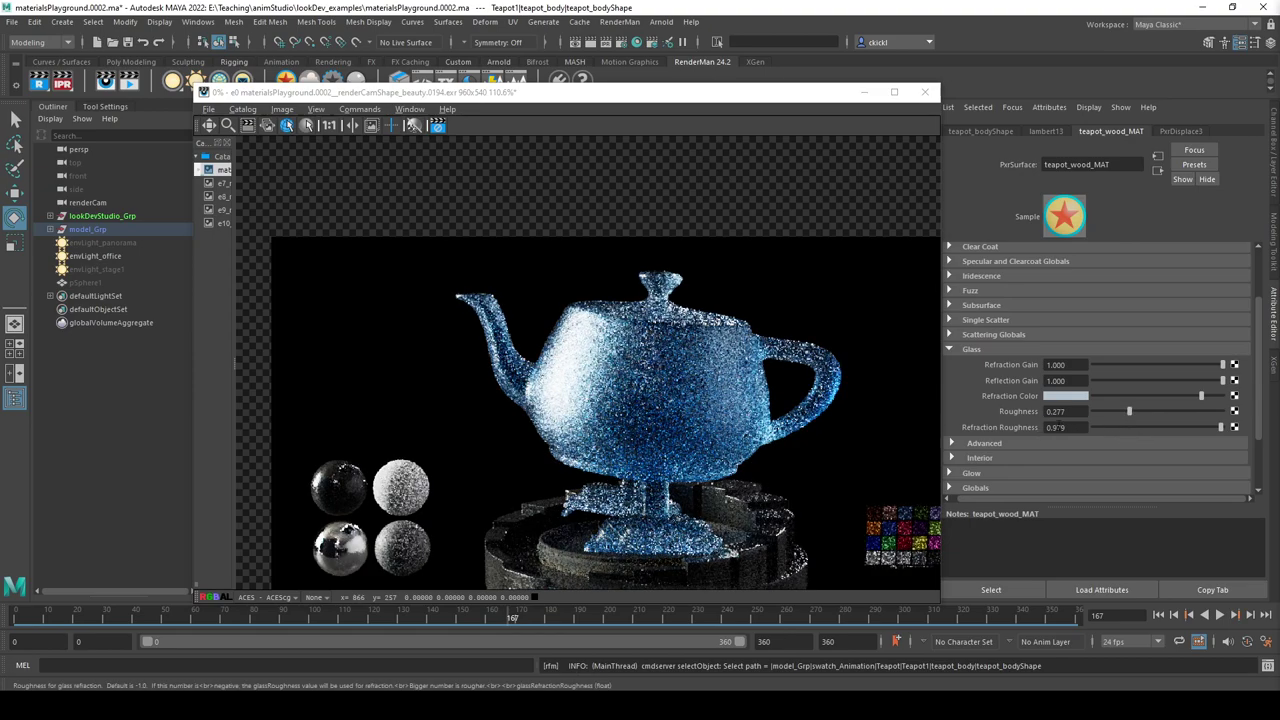
Lower the teapot glass Roughness to about 0.047 and set its Refraction Roughness to -1.
drag(1115, 430, 1089, 413)
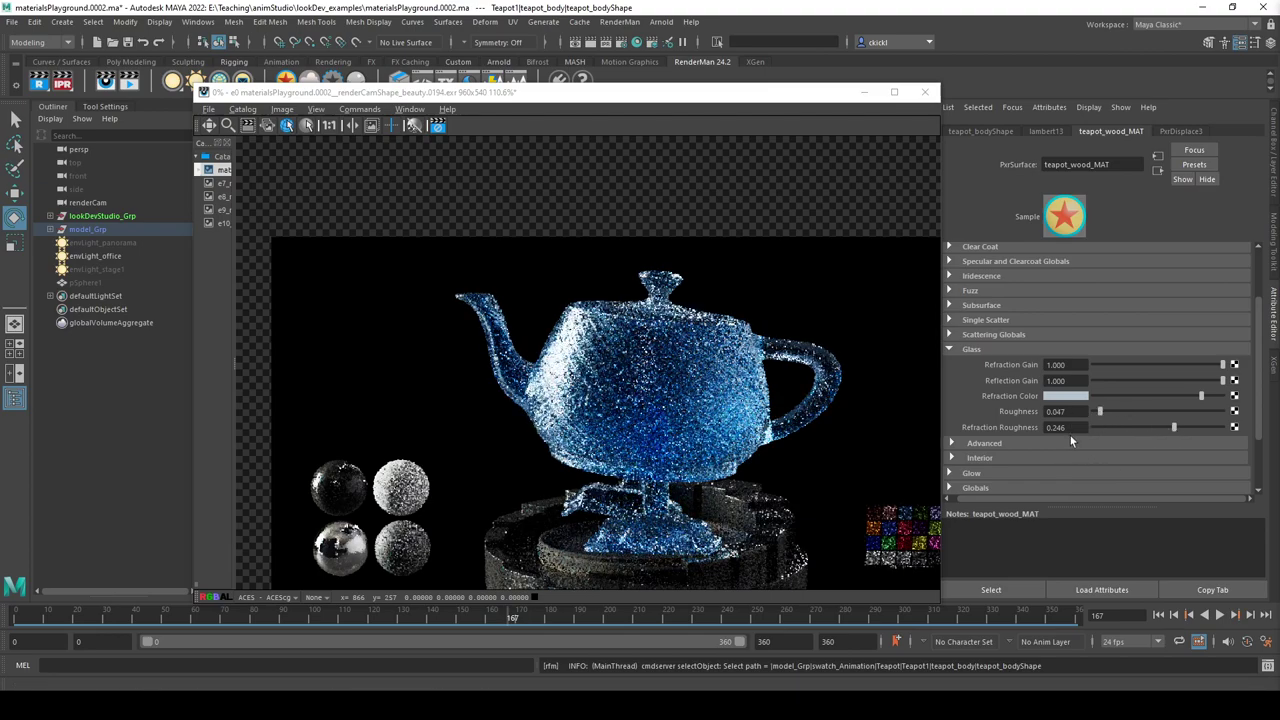
double_click(1054, 426)
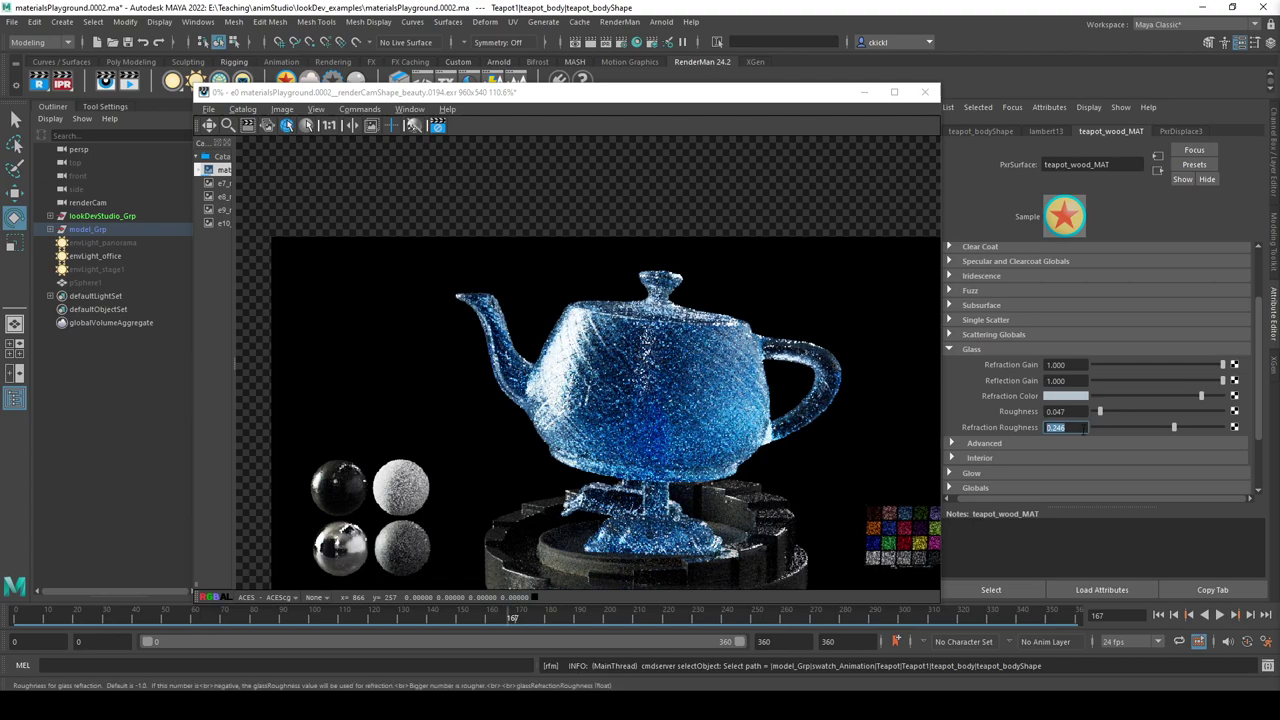
text(-1)
key(Return)
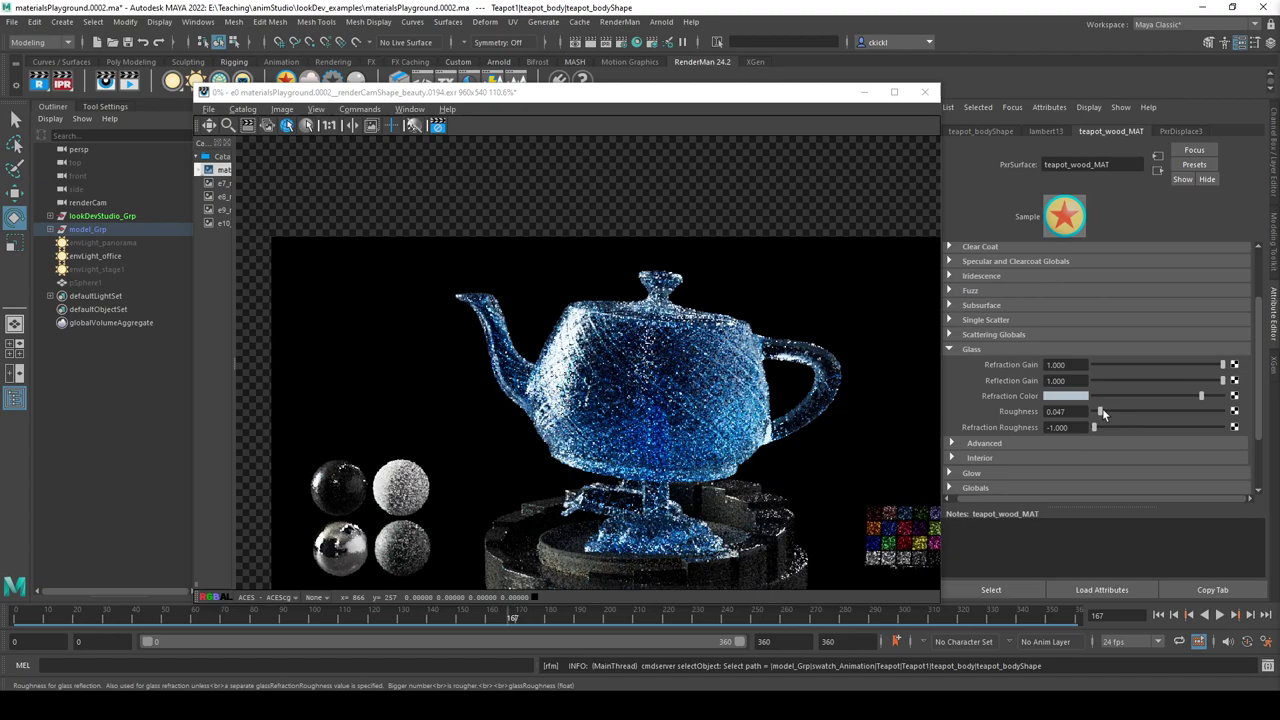
Expand the advanced glass settings and apply the liquid Oil preset to the Refractive Index.
click(965, 442)
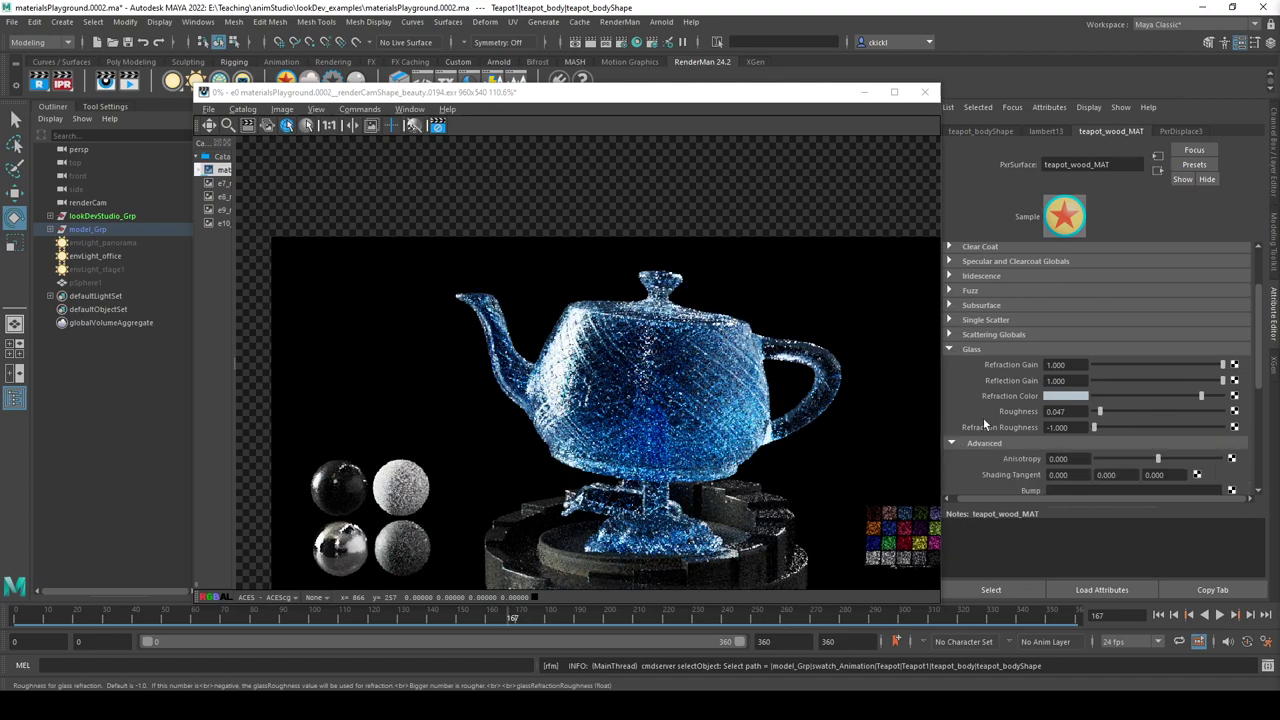
scroll(978, 416, down, 3)
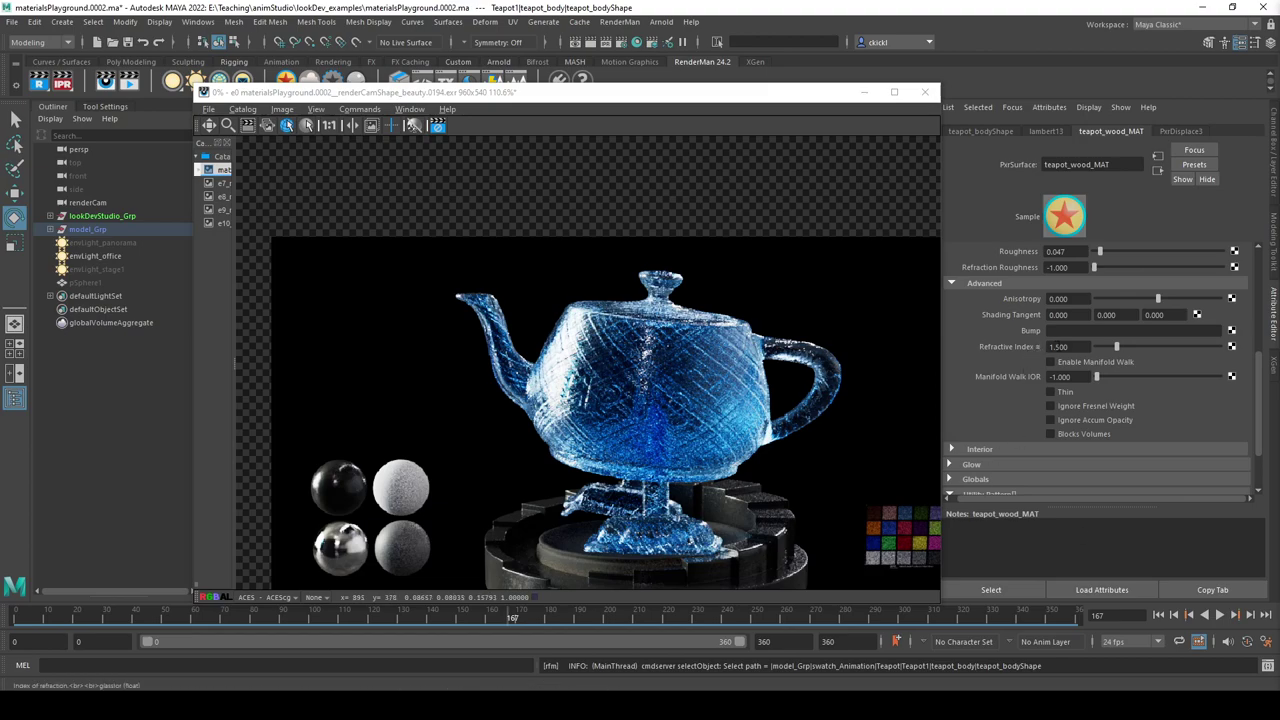
click(996, 343)
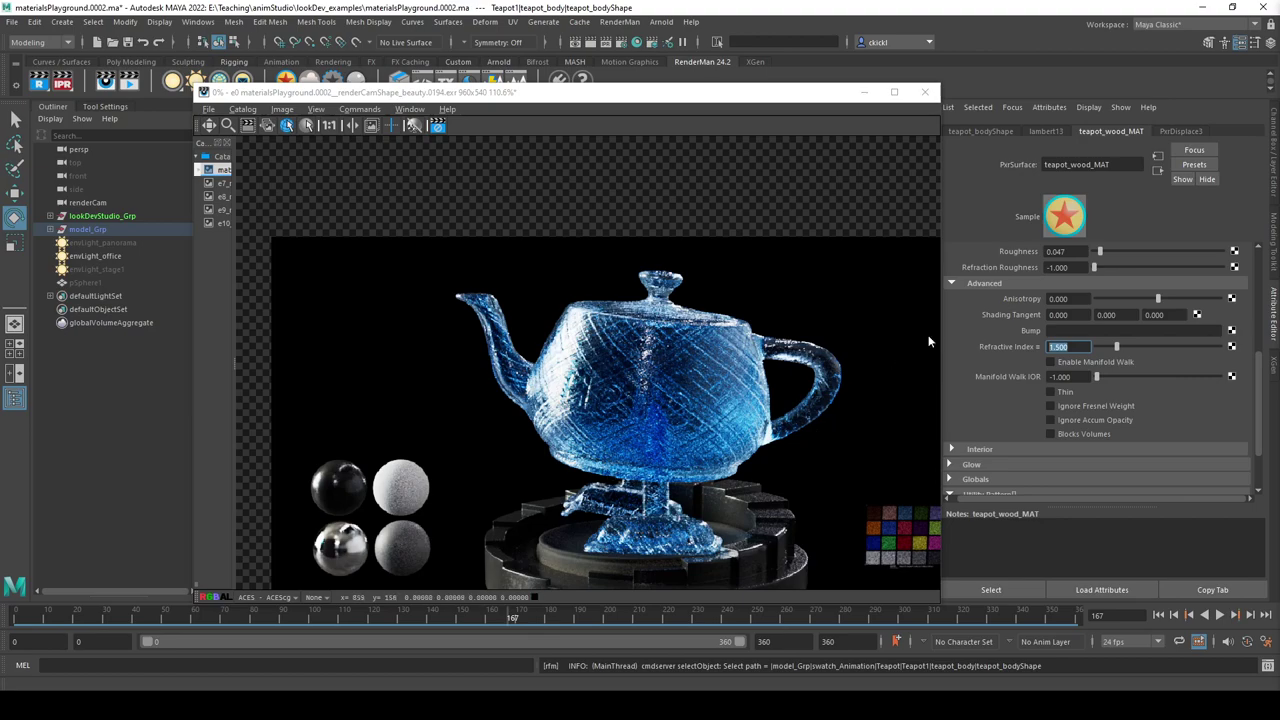
click(1066, 346)
right_click(1038, 347)
mouse_move(1074, 402)
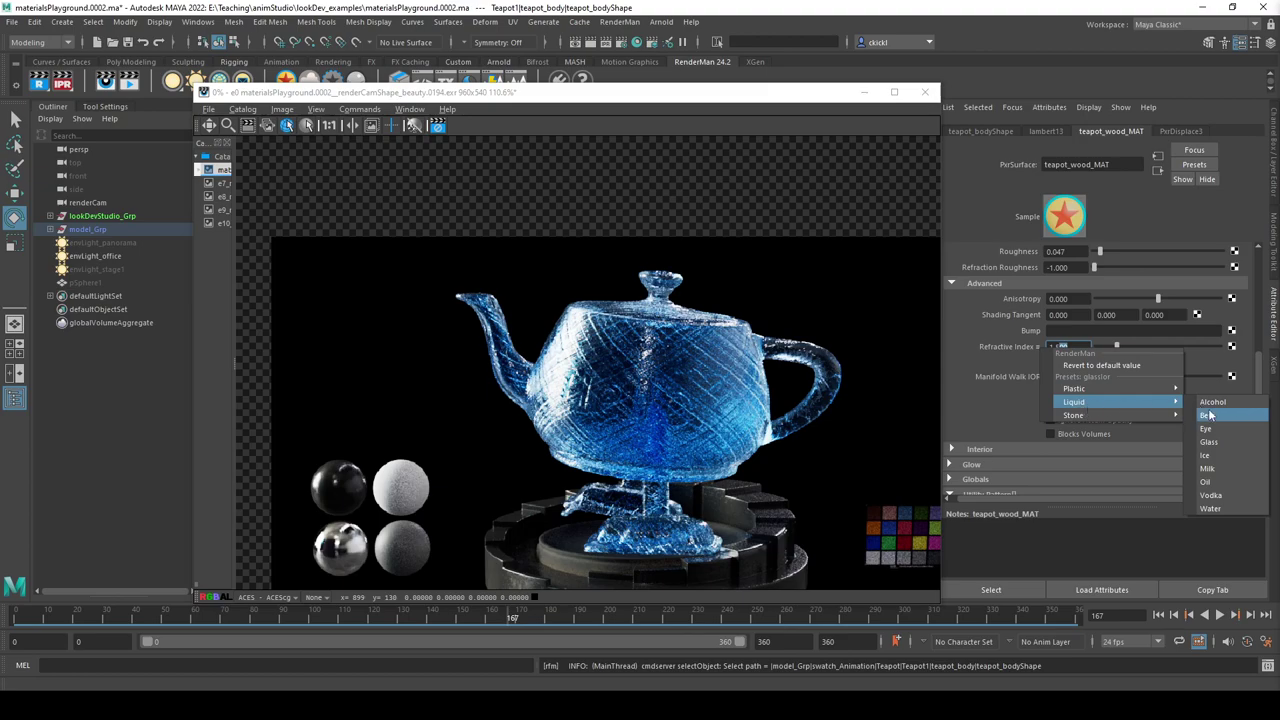
click(1212, 481)
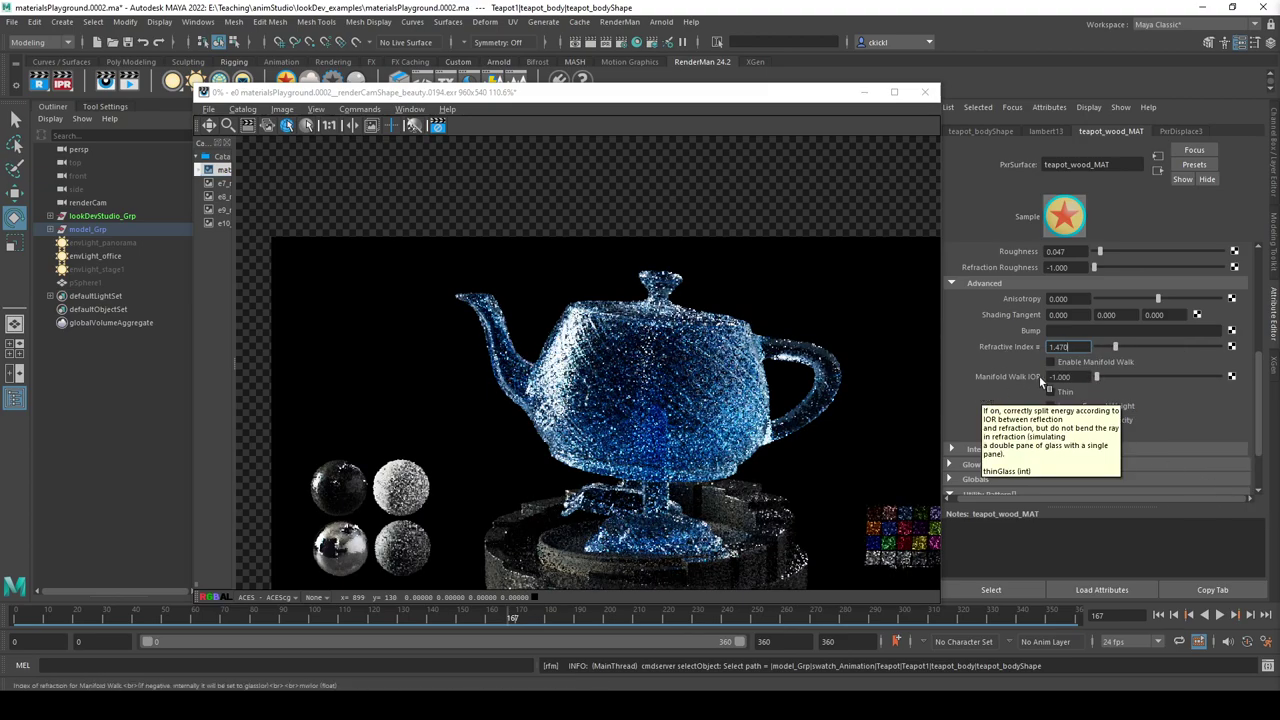
Set the teapot glass's Refractive Index to 1.
scroll(1000, 369, up, 2)
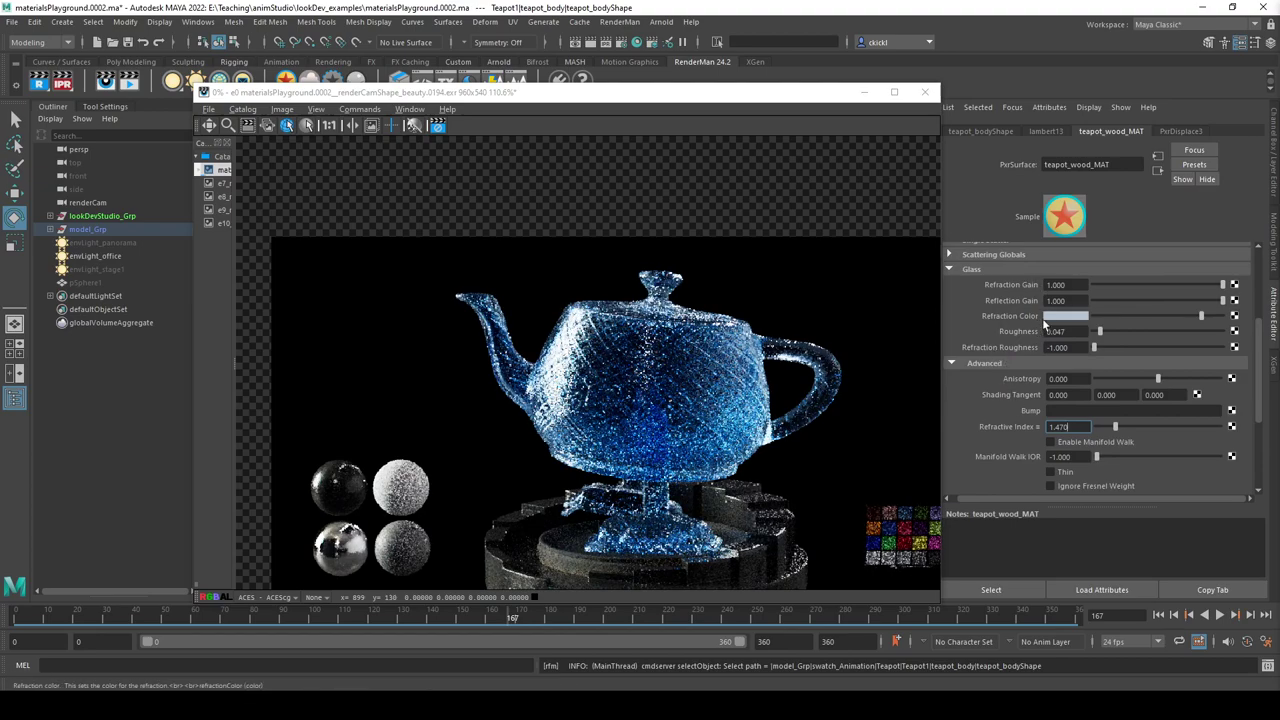
scroll(983, 408, down, 1)
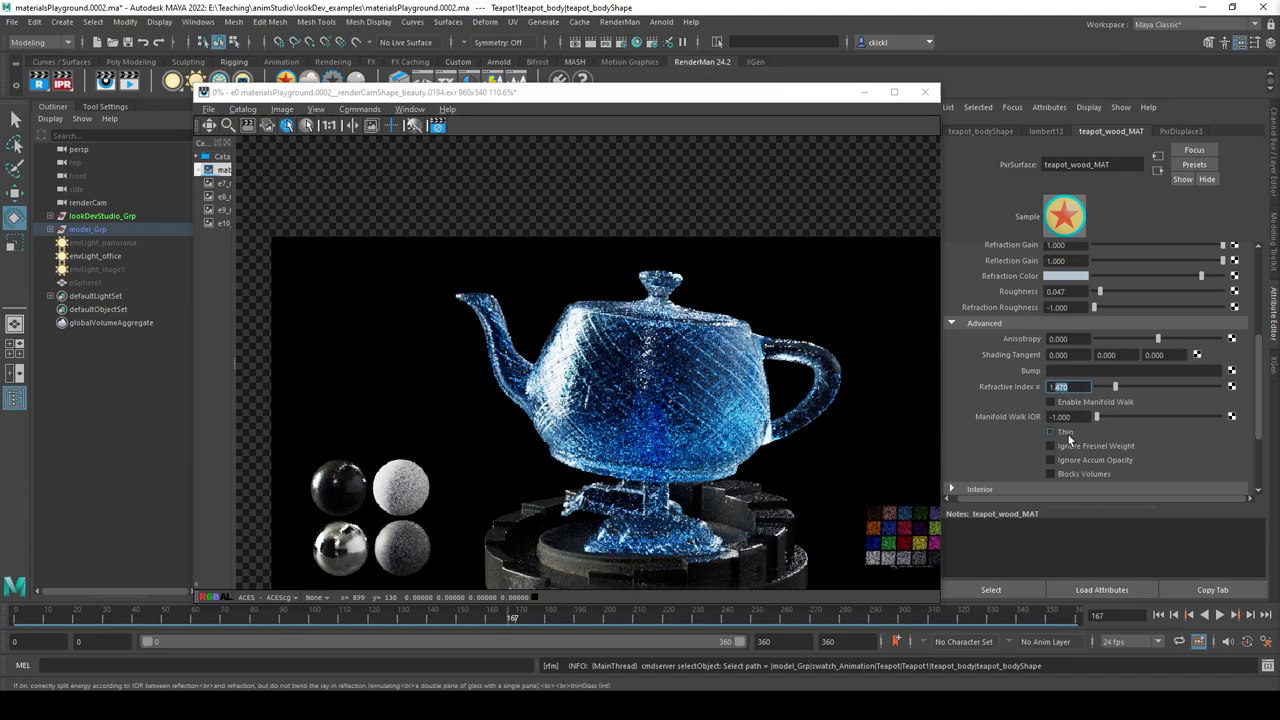
text(1)
key(Return)
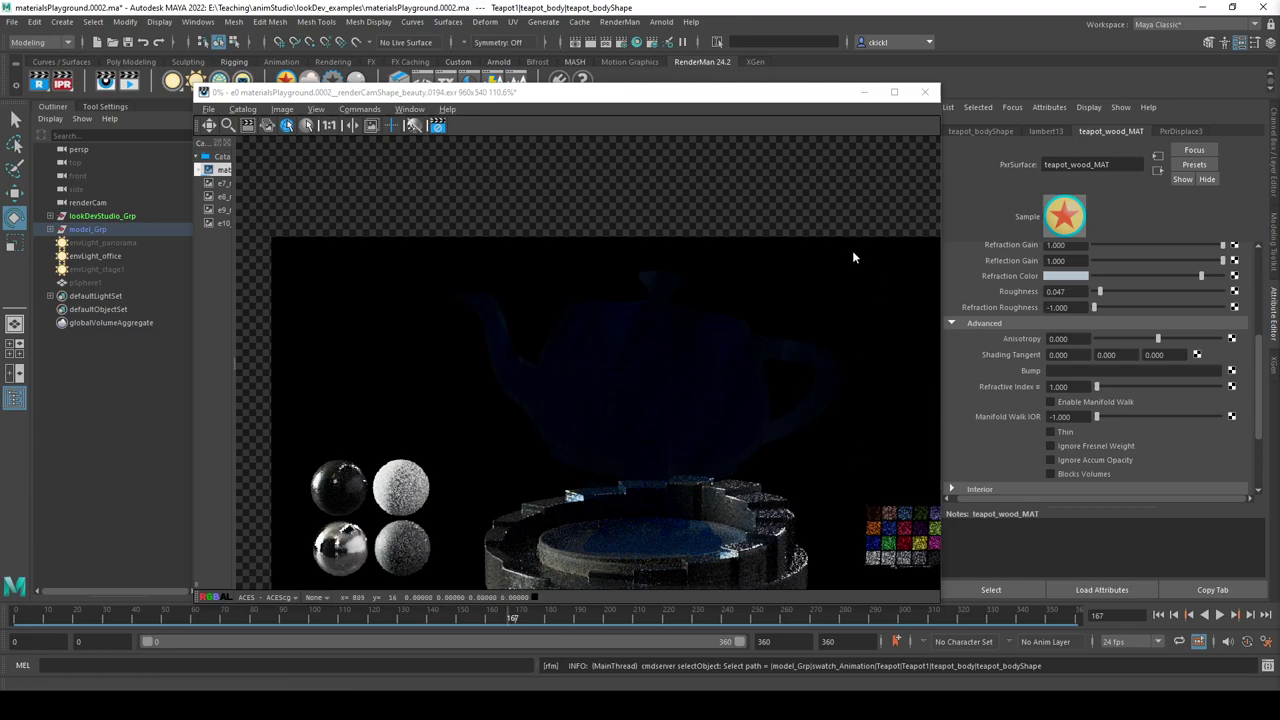
Set the teapot glass's Refractive Index to 1.1 and store a snapshot of the render in the catalog.
click(1062, 386)
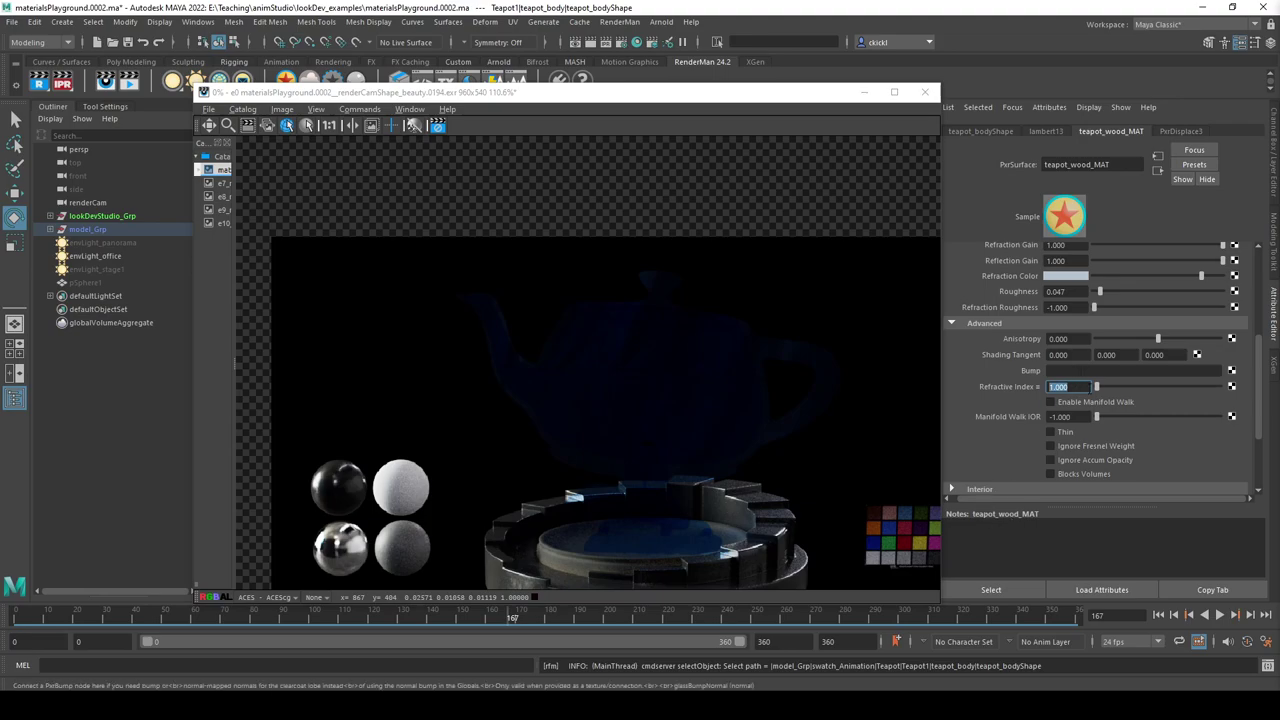
click(1067, 387)
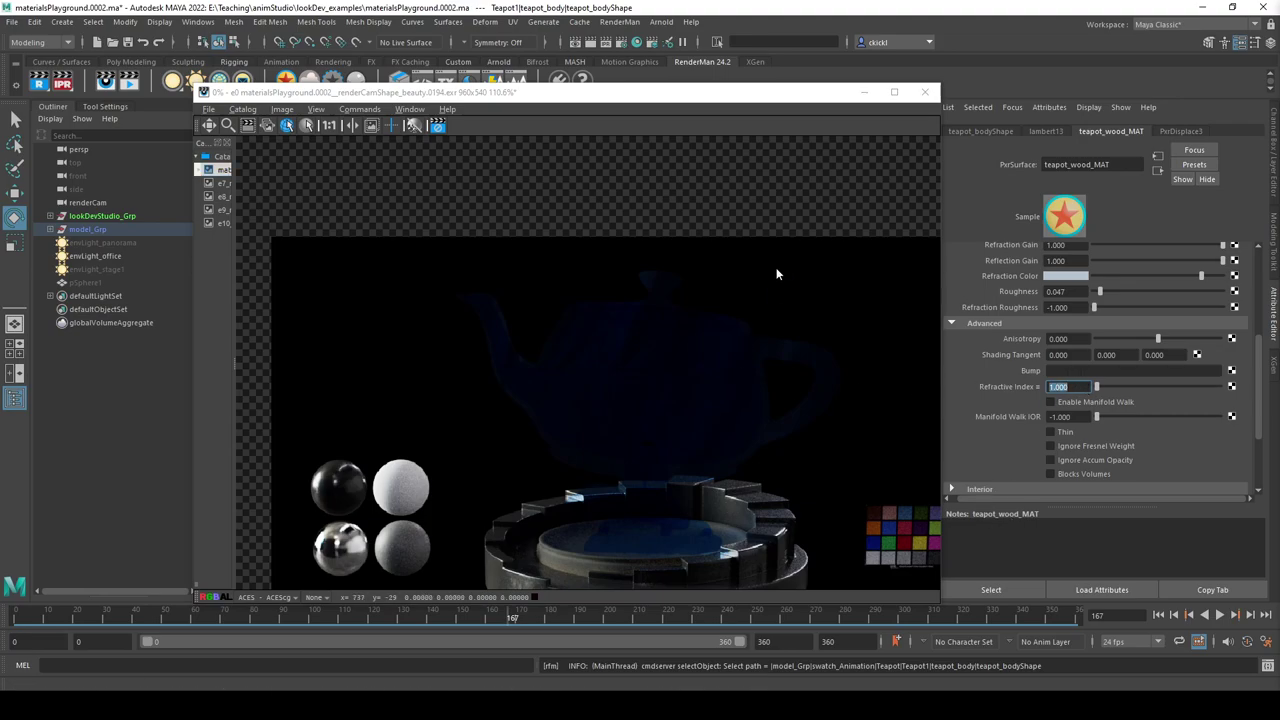
click(1060, 387)
key(Return)
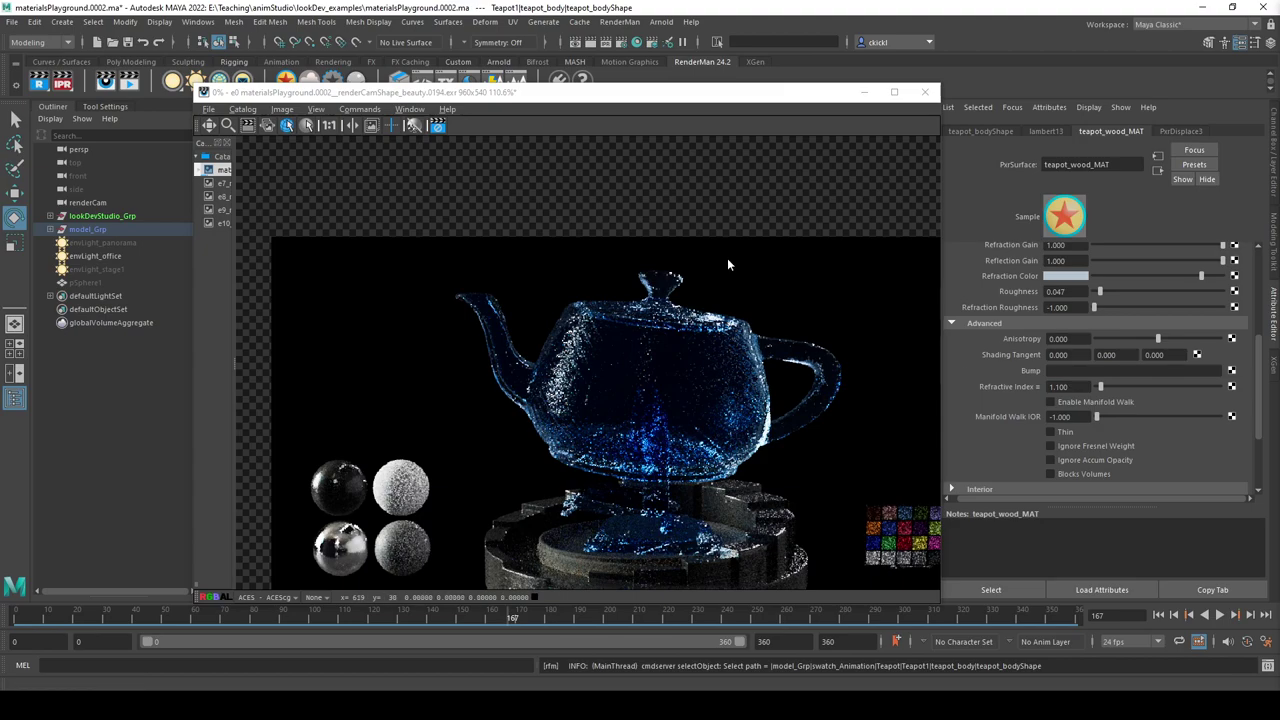
click(398, 94)
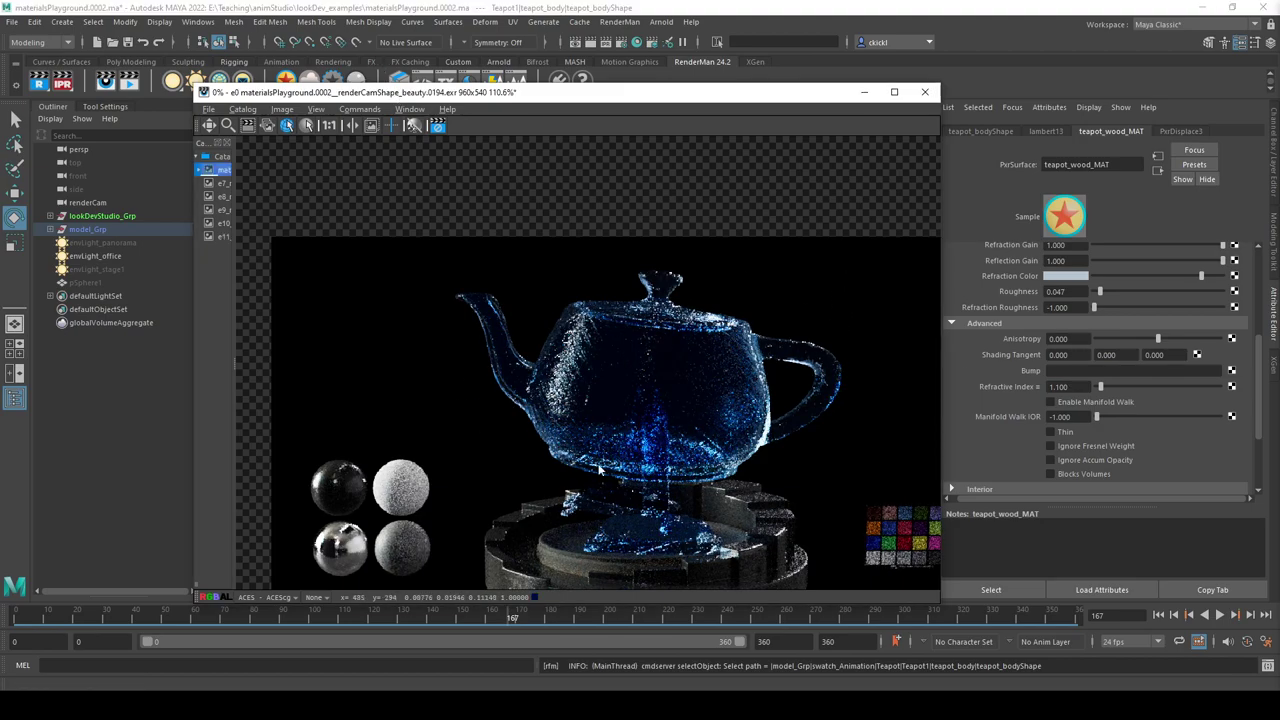
Set the teapot glass's Refractive Index to 3.
double_click(1058, 386)
text(1.)
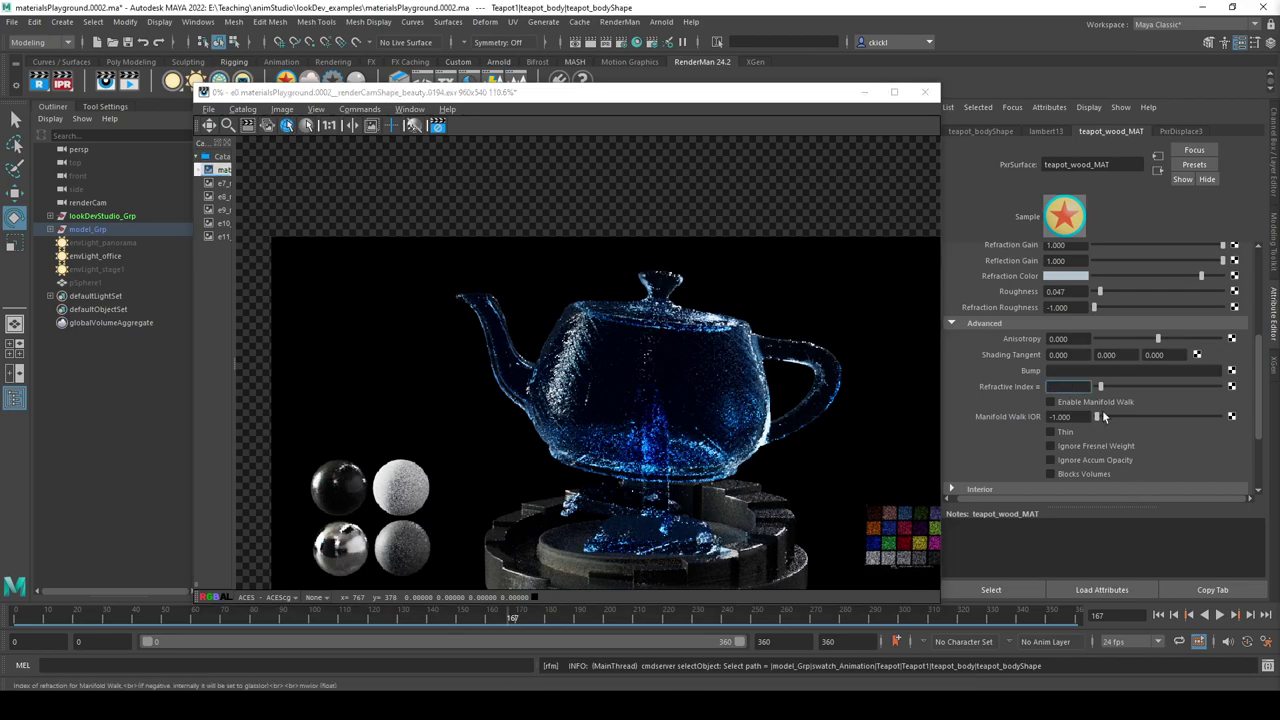
text(3)
key(Return)
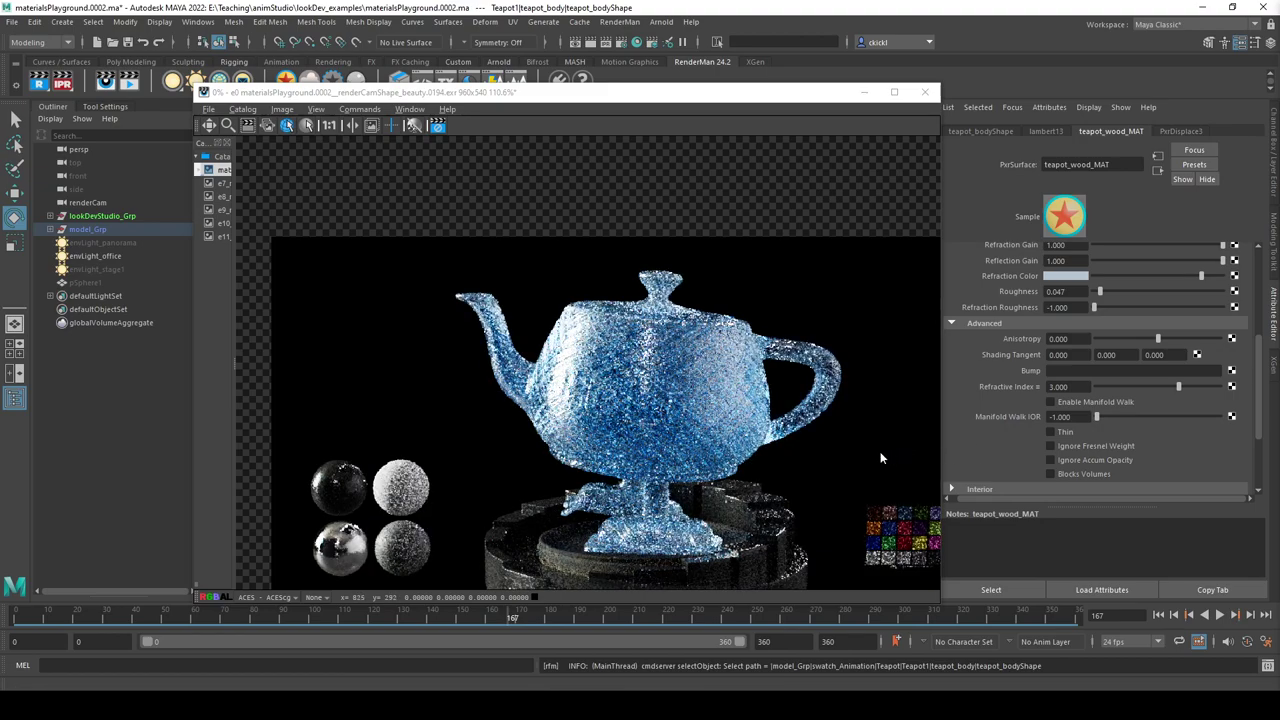
View the stored e11 snapshot and return to the live render to compare the refractive index looks.
scroll(1136, 390, up, 3)
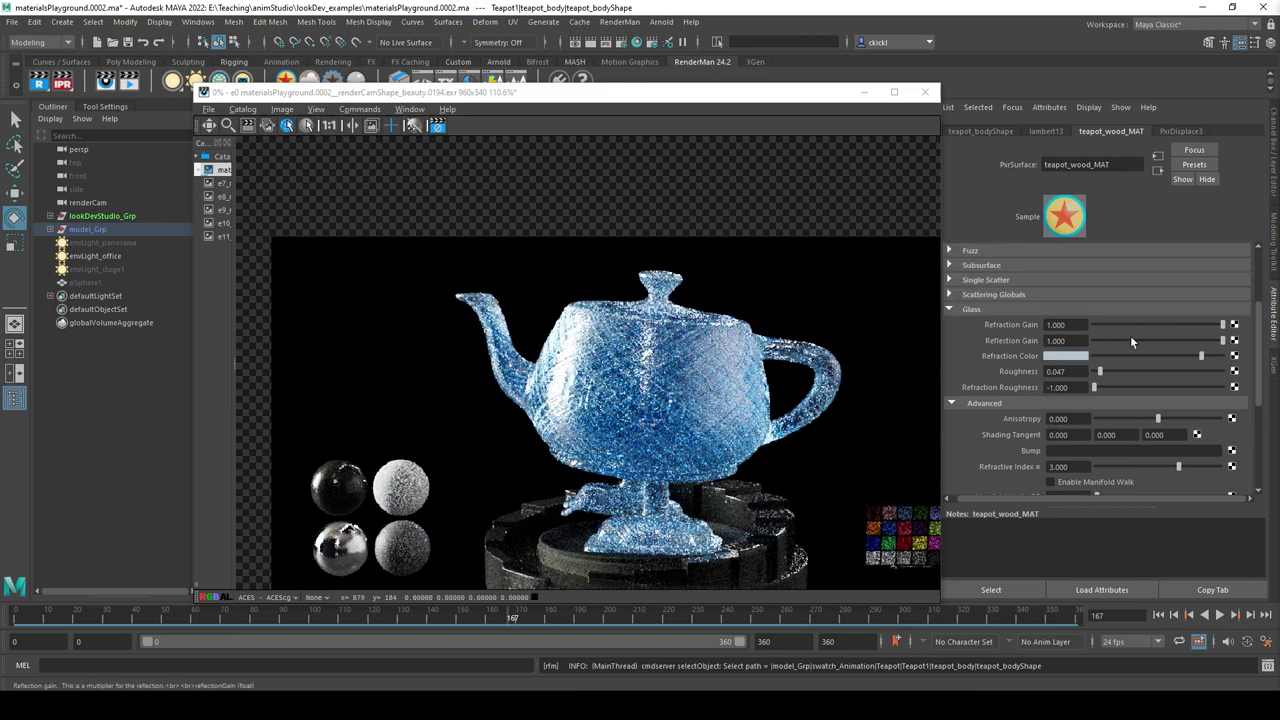
click(222, 235)
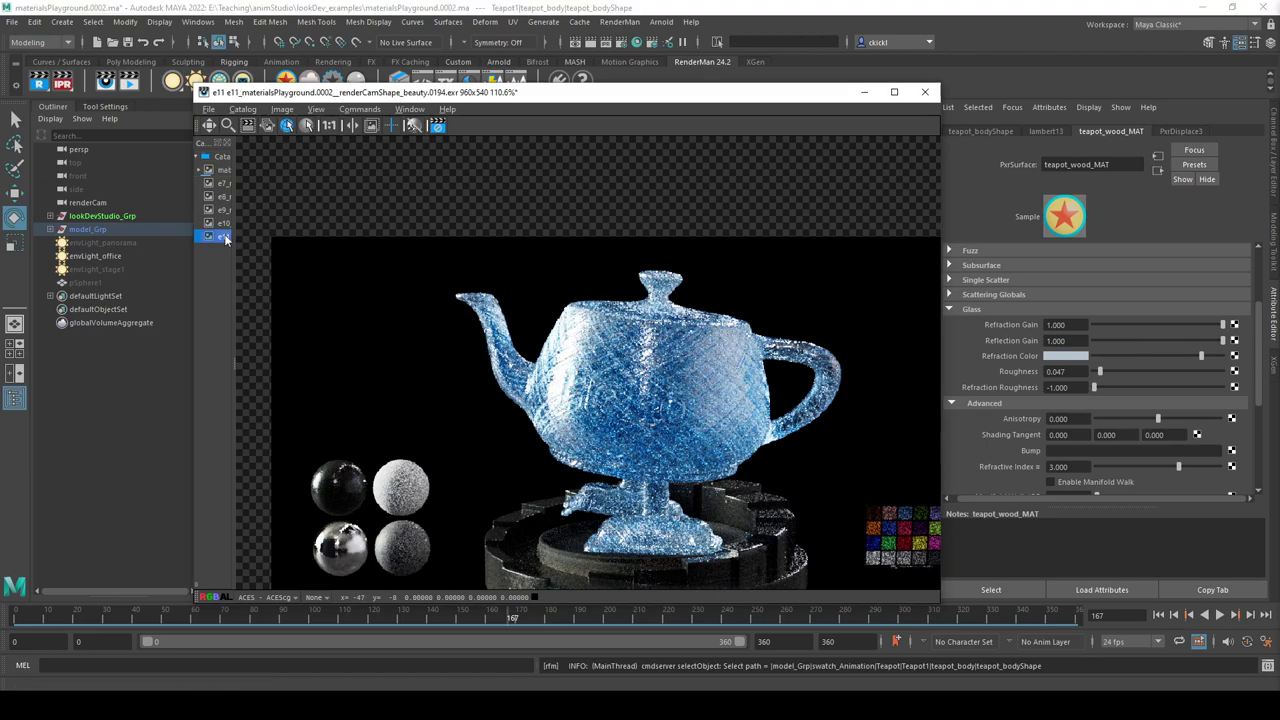
click(224, 172)
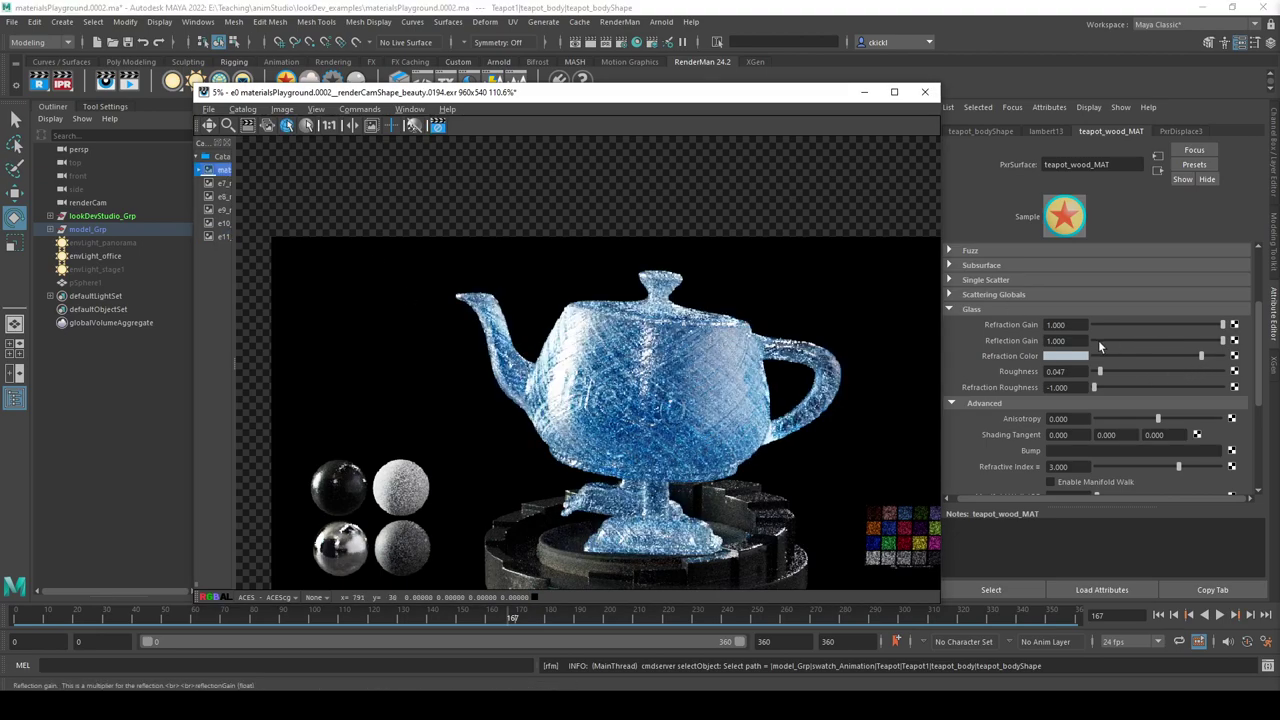
Test the glass Reflection Gain at 0, about 0.173 and about 0.618, and restore it to 1.
drag(1098, 340, 1088, 341)
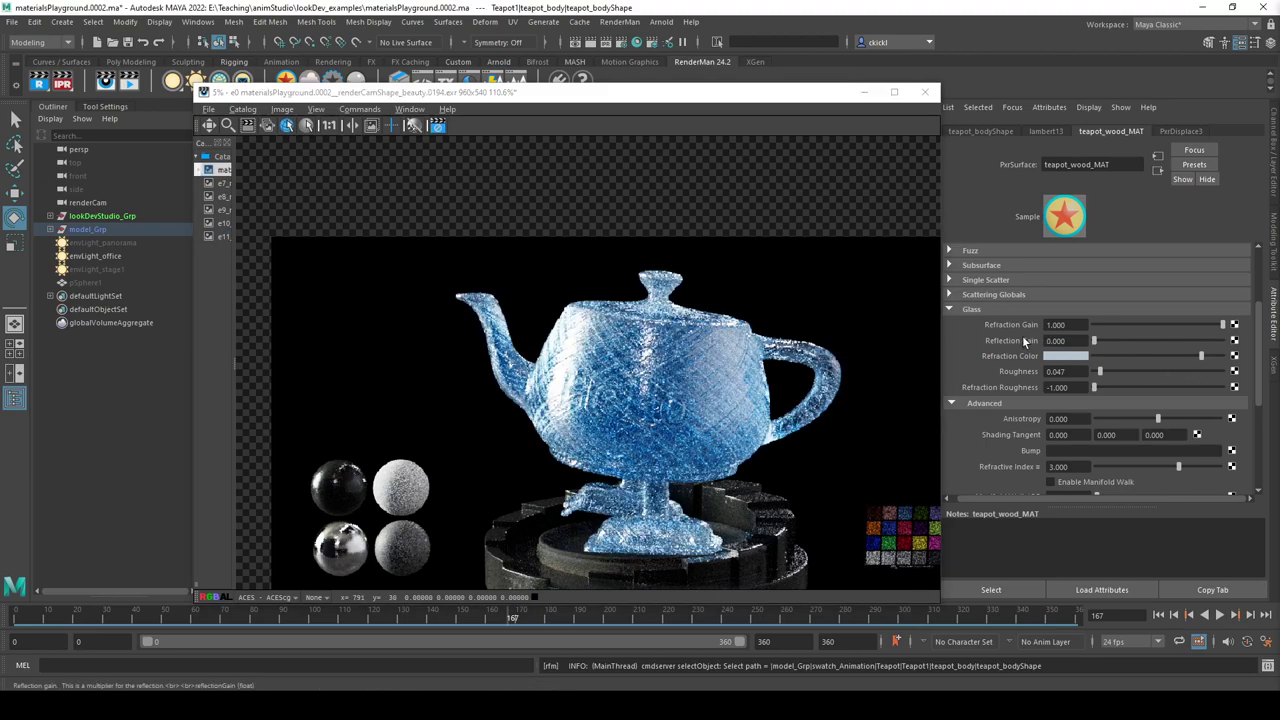
click(1121, 341)
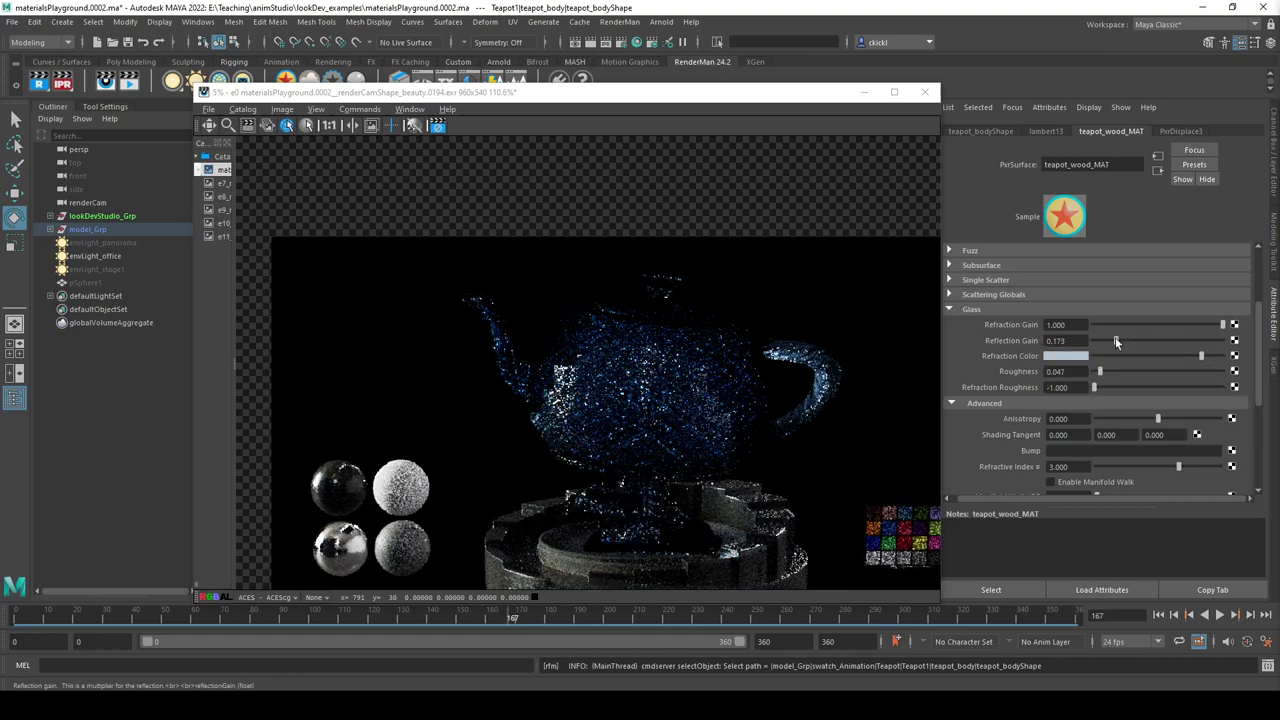
drag(1115, 341, 1173, 340)
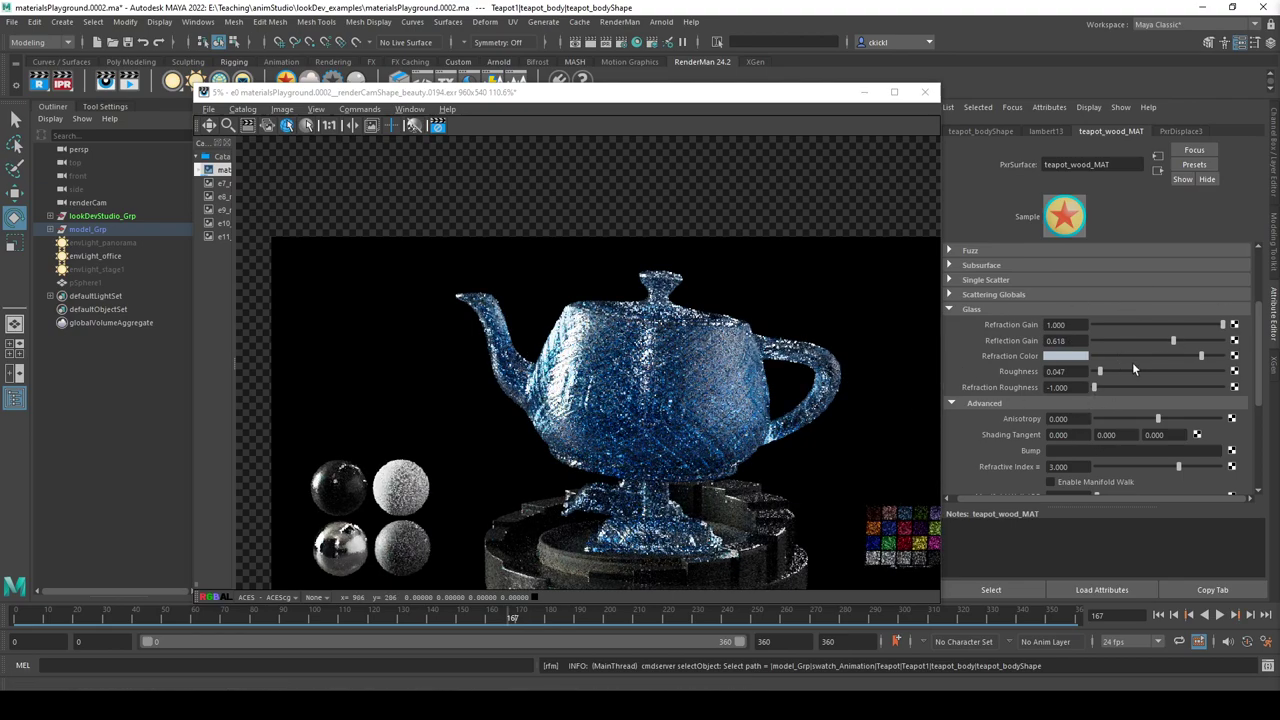
drag(1181, 338, 1234, 340)
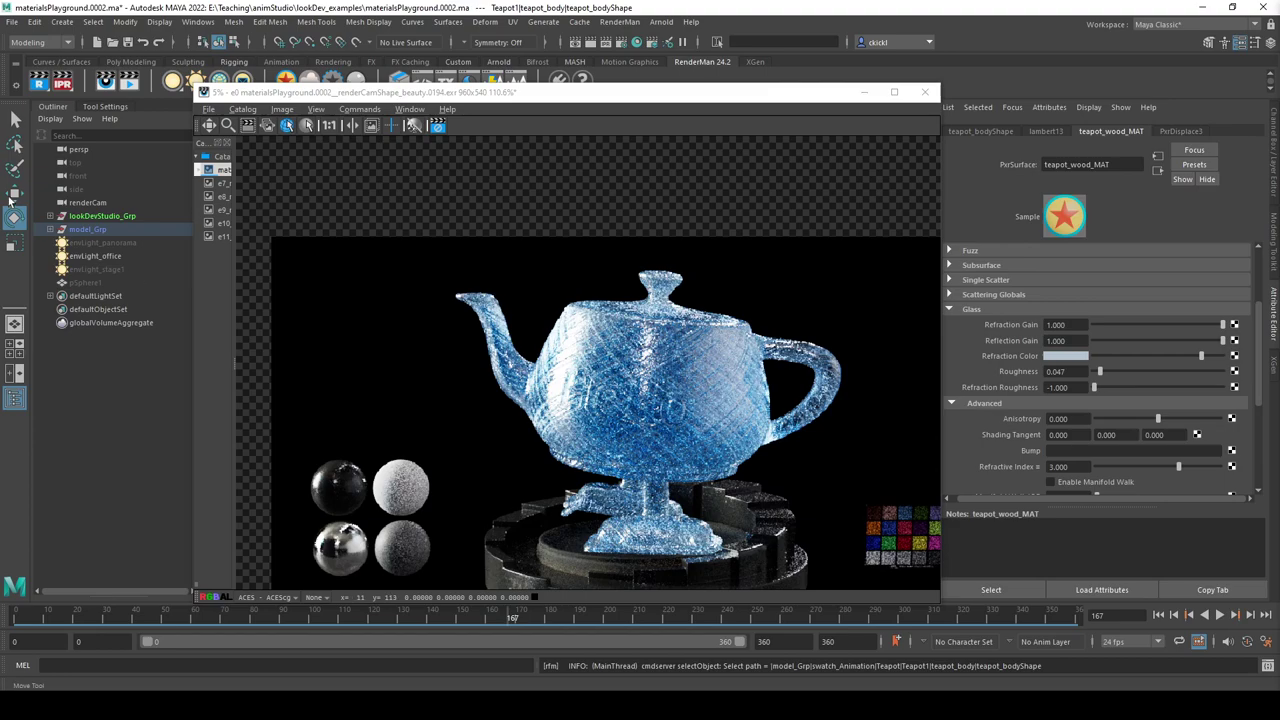
Set the teapot glass's Refractive Index back to 1.5.
scroll(1053, 384, down, 2)
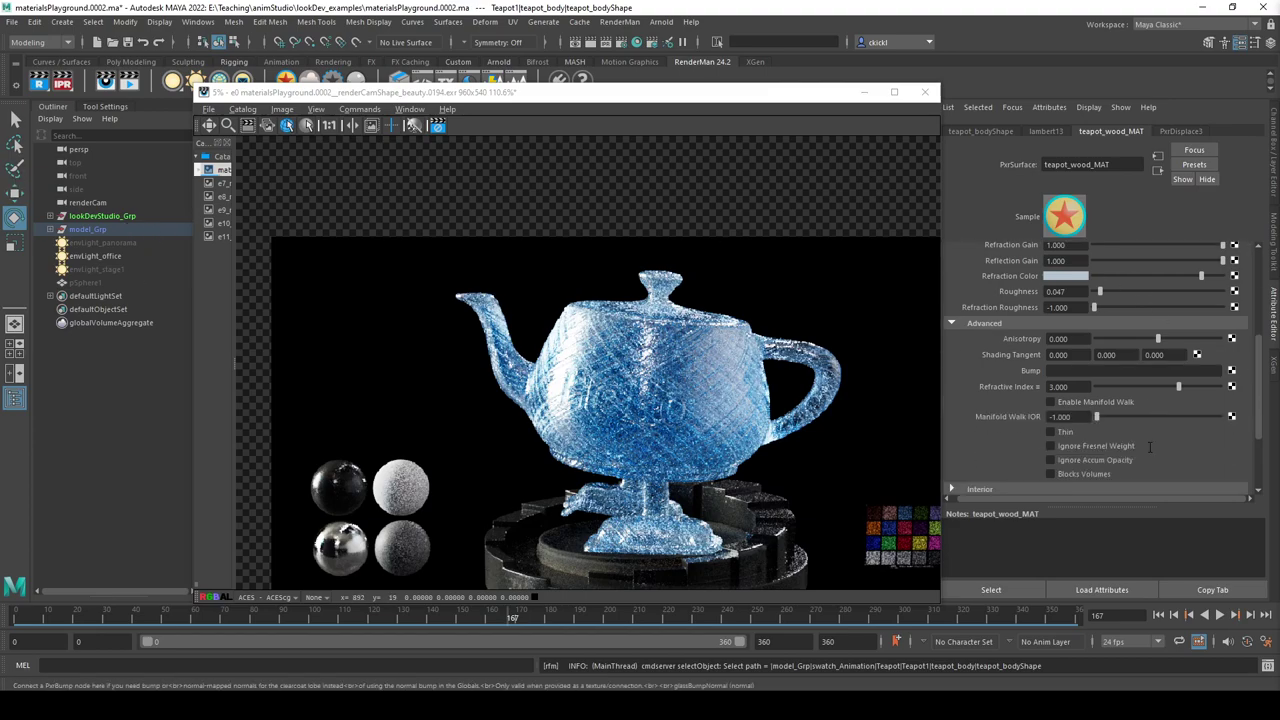
click(1050, 386)
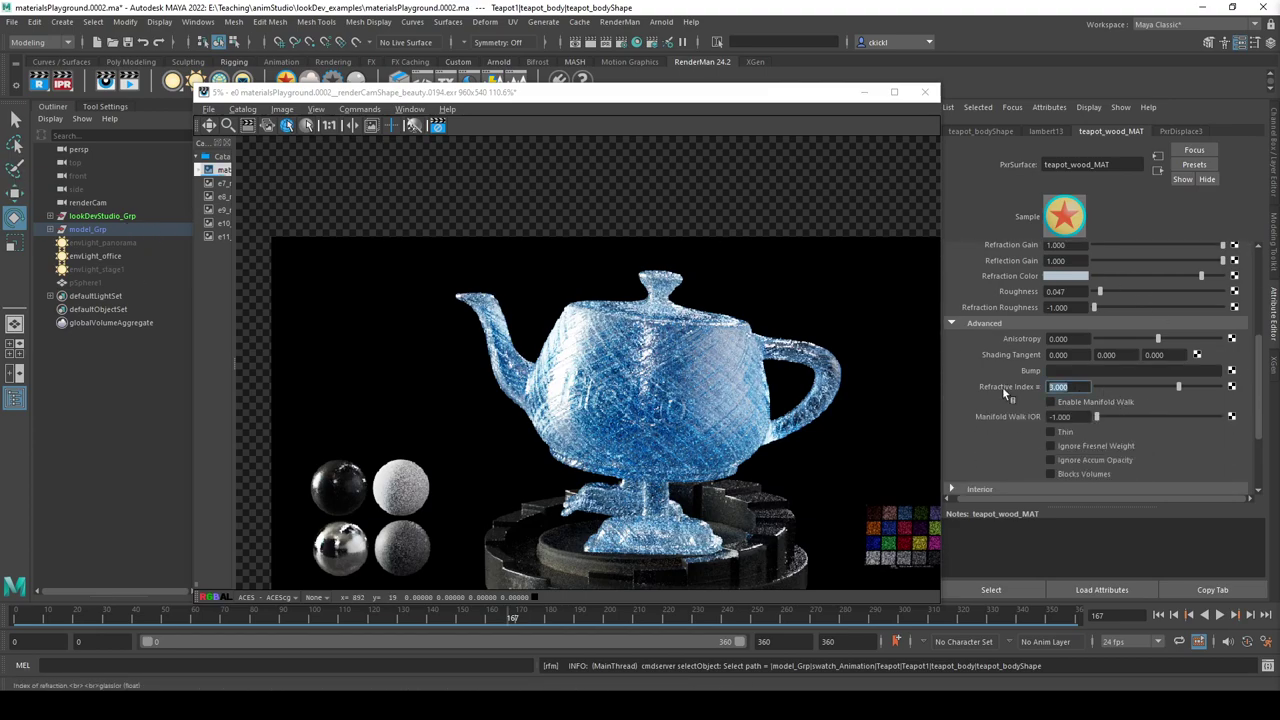
text(1.5)
key(Return)
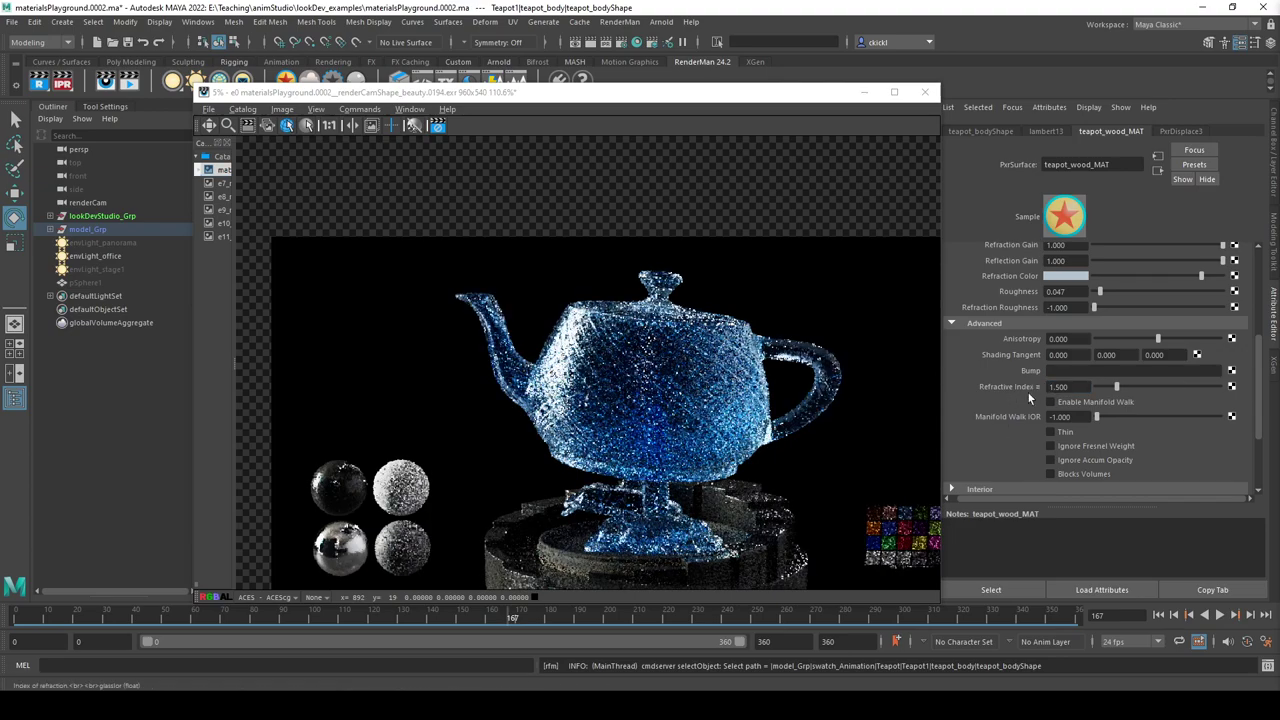
click(1058, 386)
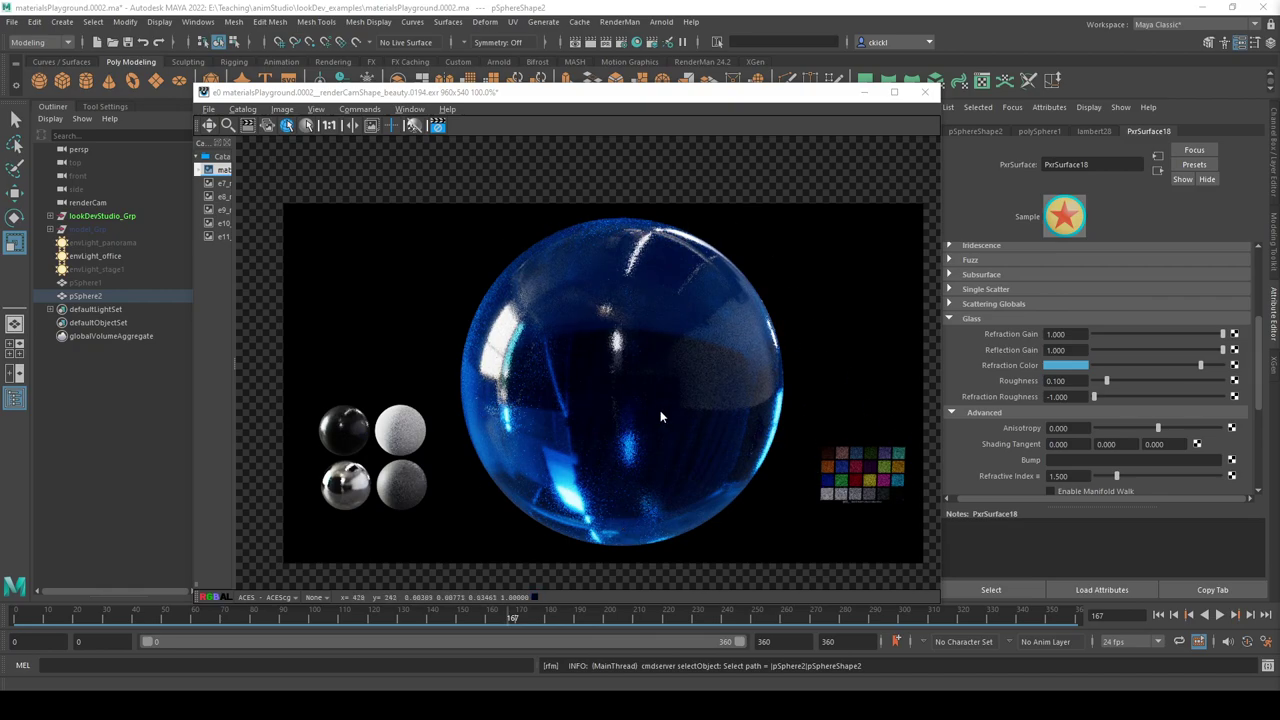
Store a snapshot of the current blue glass sphere render in the render catalog.
scroll(1010, 400, up, 2)
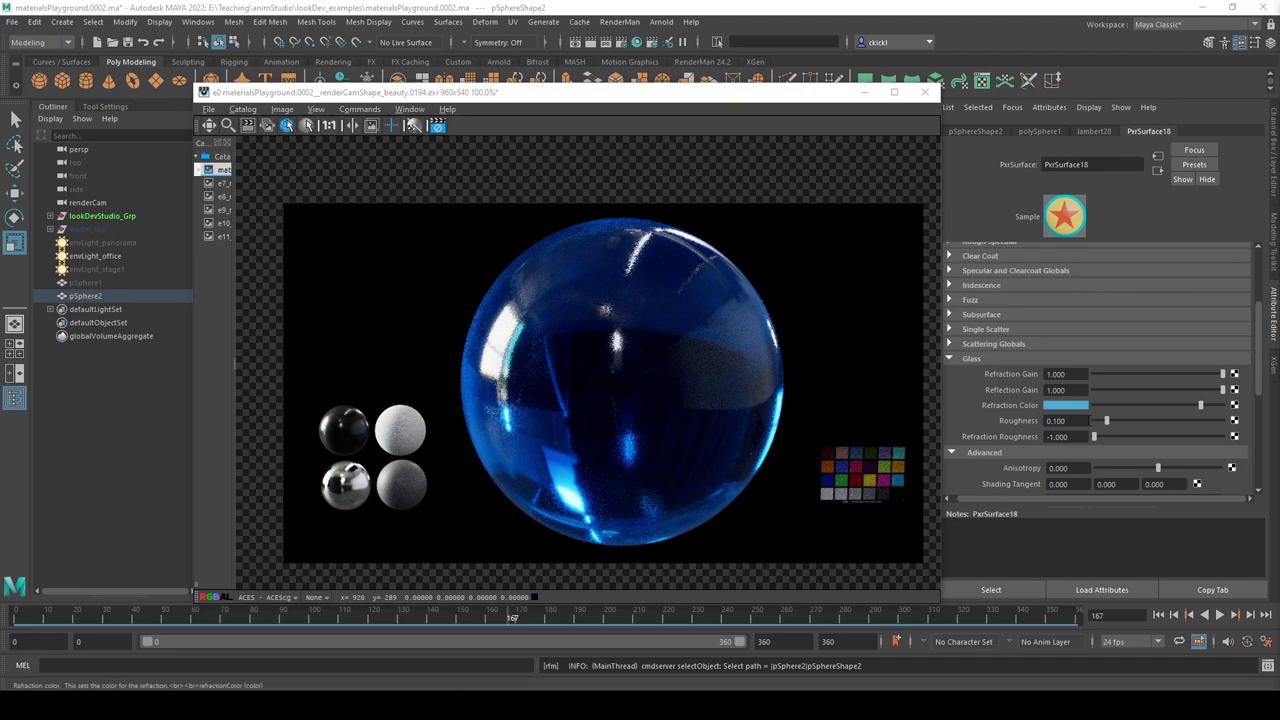
scroll(1016, 418, down, 4)
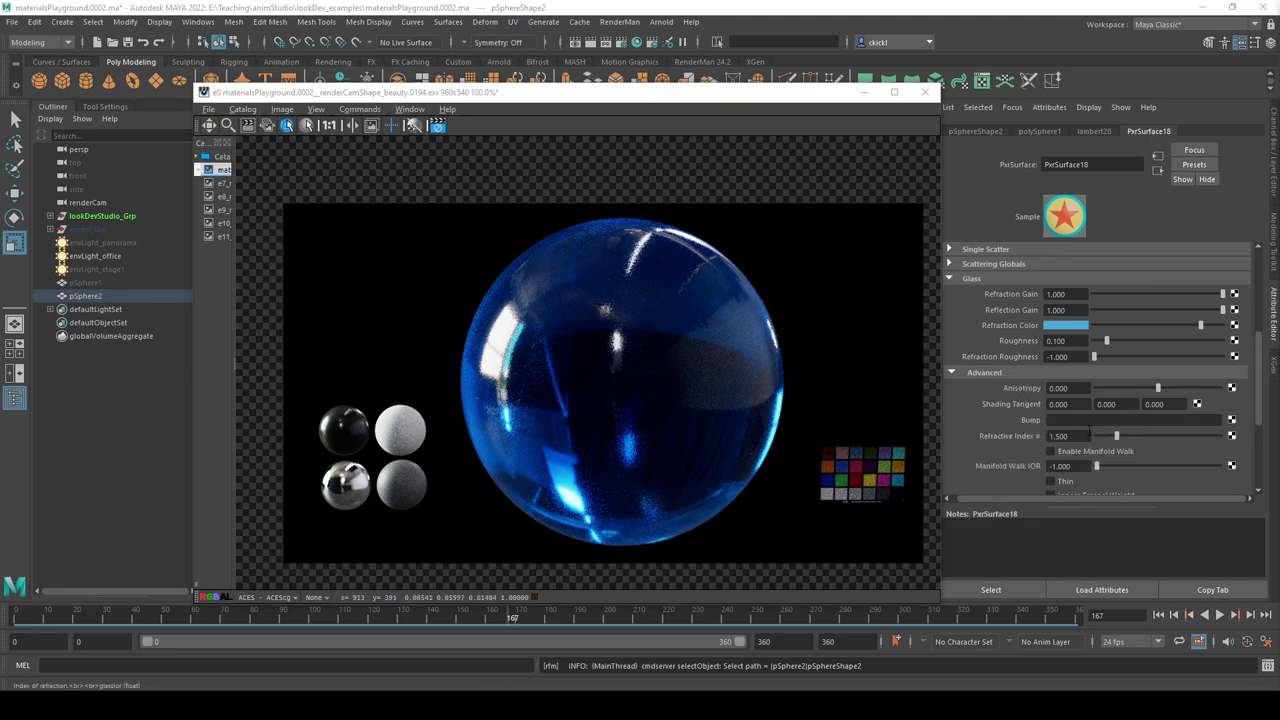
click(430, 97)
key(ctrl+s)
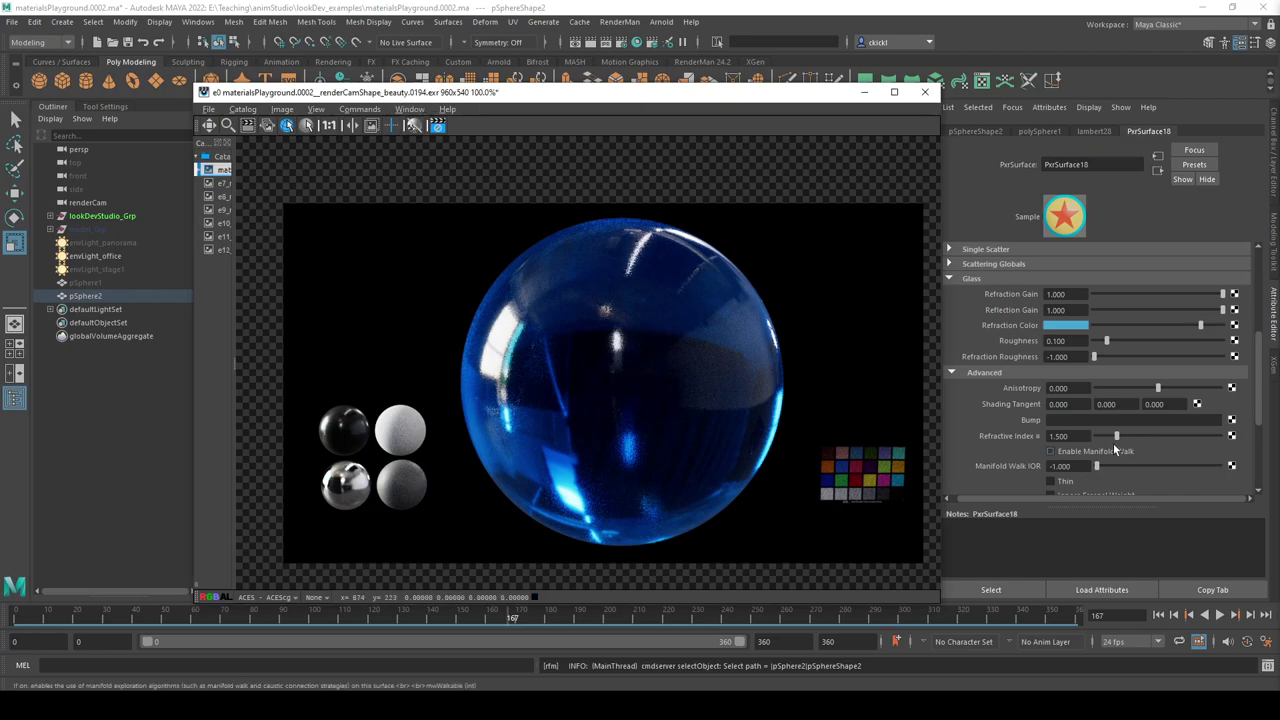
Lower the sphere glass's Refractive Index to about 1.262 and compare the live render with the stored e12 snapshot.
drag(1116, 437, 1103, 433)
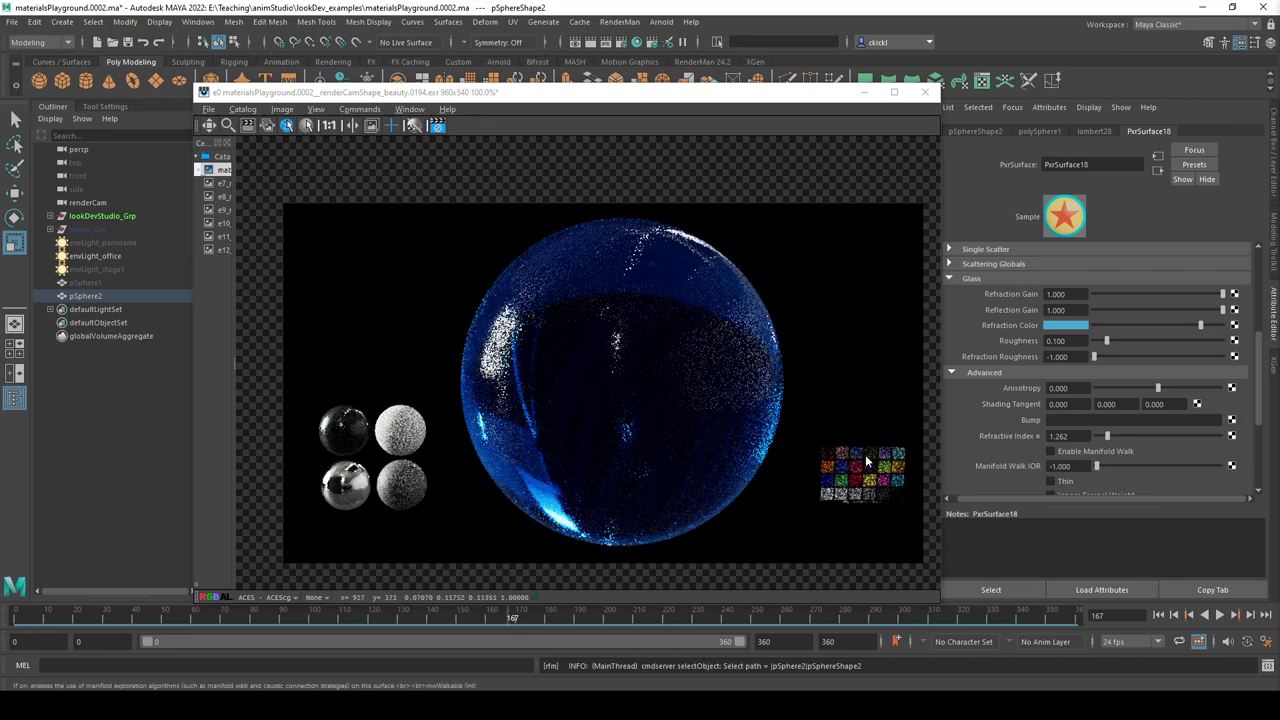
click(221, 250)
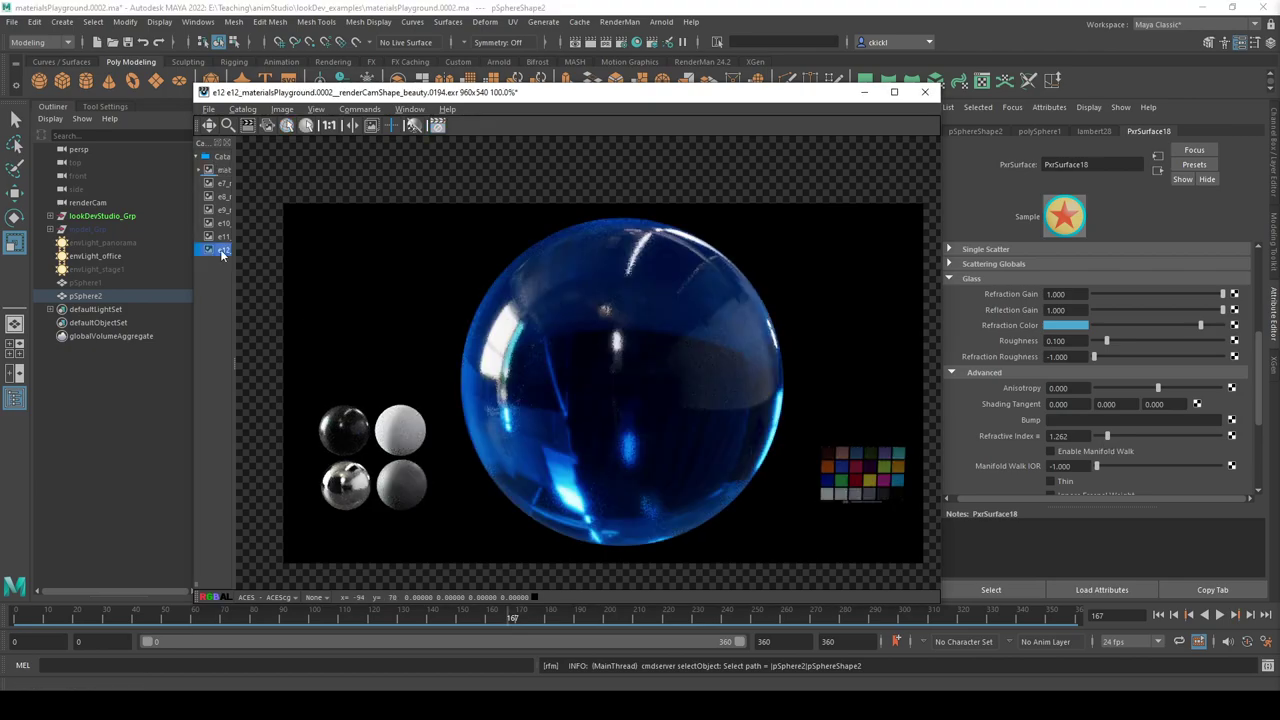
click(222, 171)
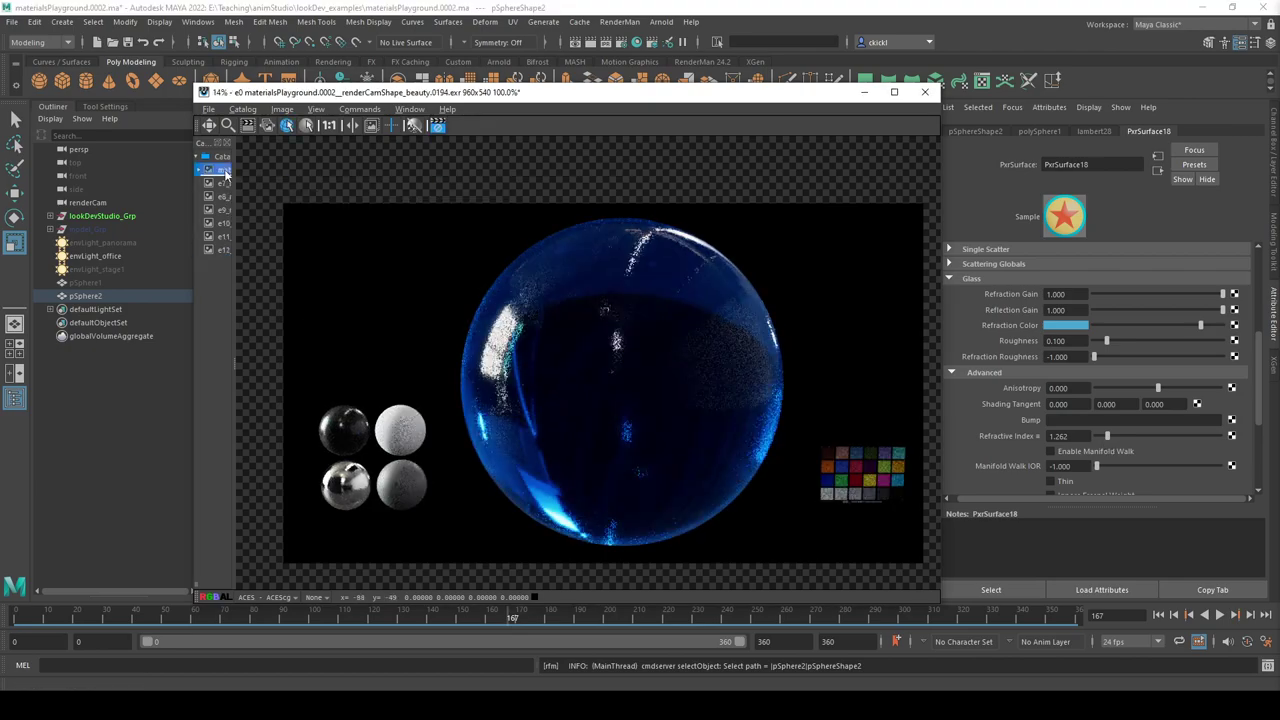
click(223, 251)
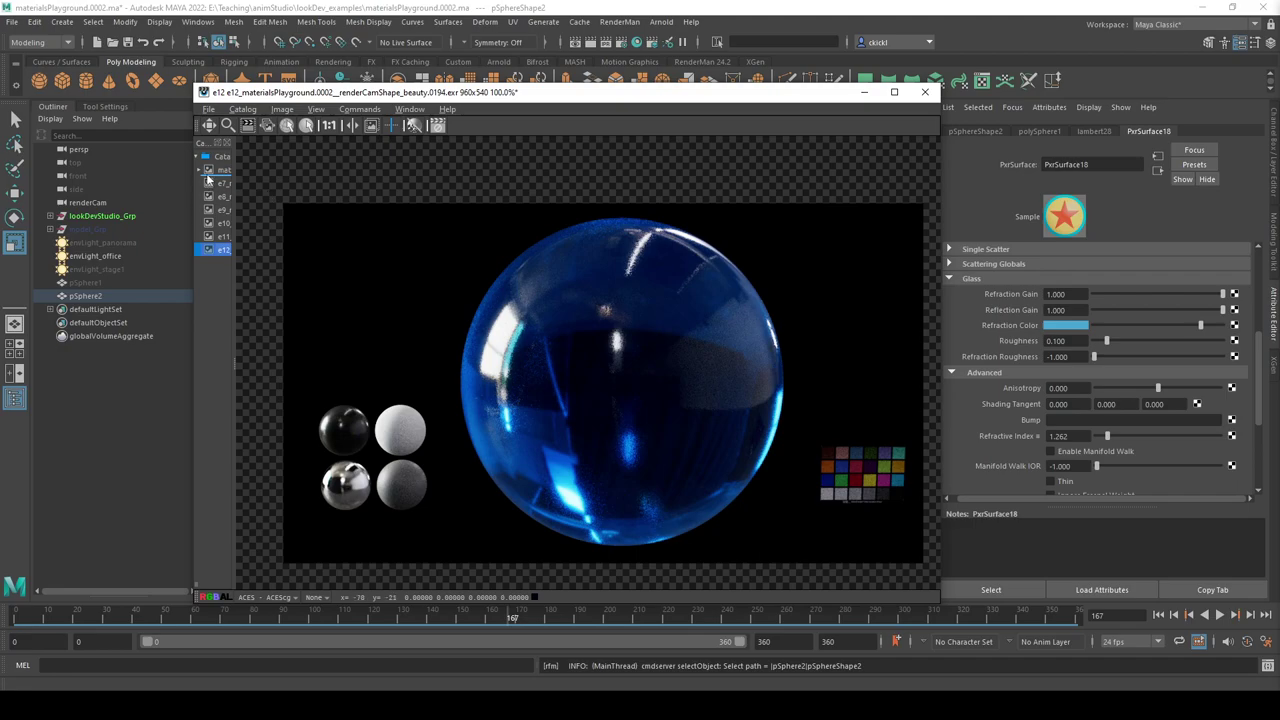
click(215, 171)
Set the sphere glass's Refractive Index to 1.3.
drag(1066, 436, 976, 435)
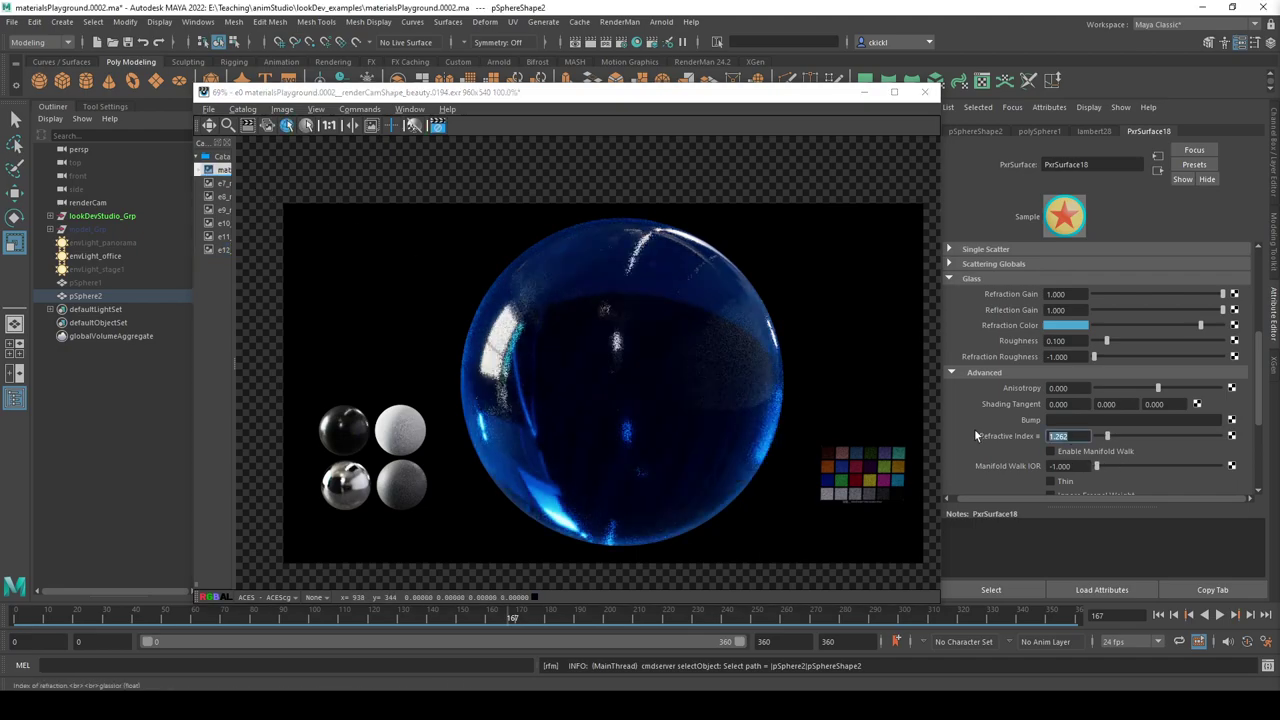
text(1.3)
key(Return)
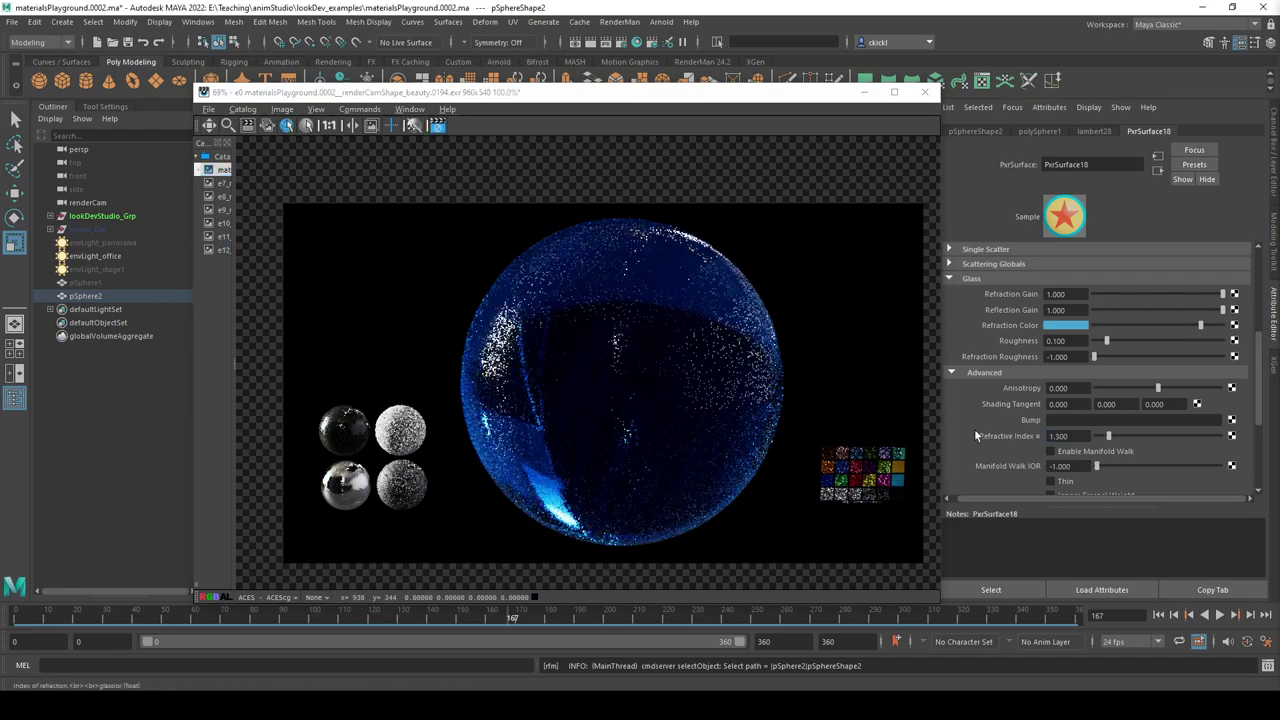
Turn on the Thin option in the sphere glass's advanced settings.
scroll(1020, 440, down, 2)
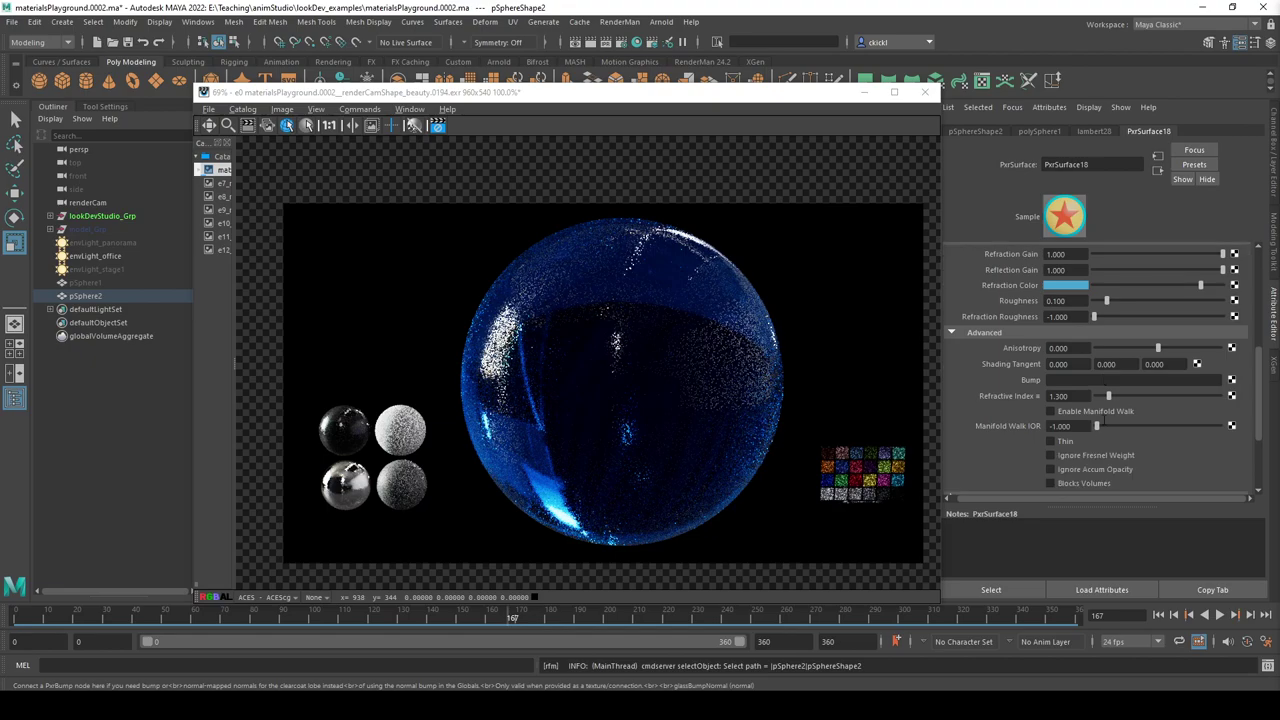
click(1060, 443)
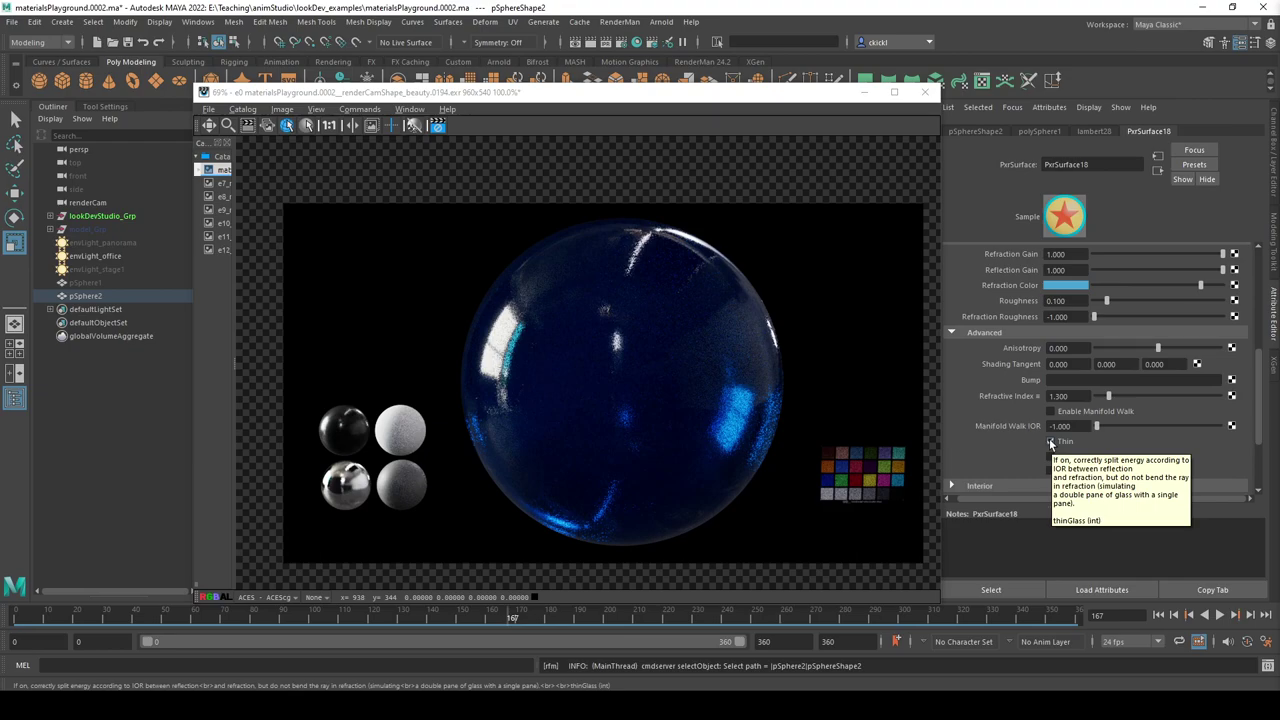
click(1049, 441)
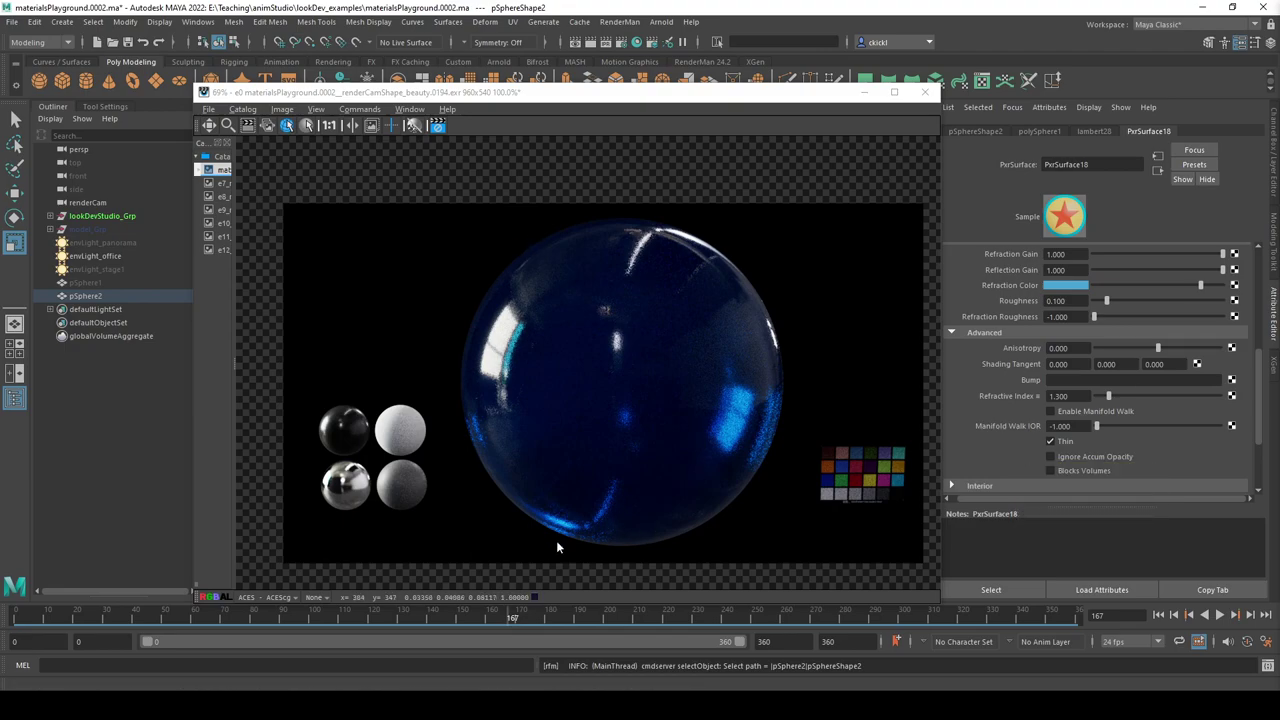
click(1050, 440)
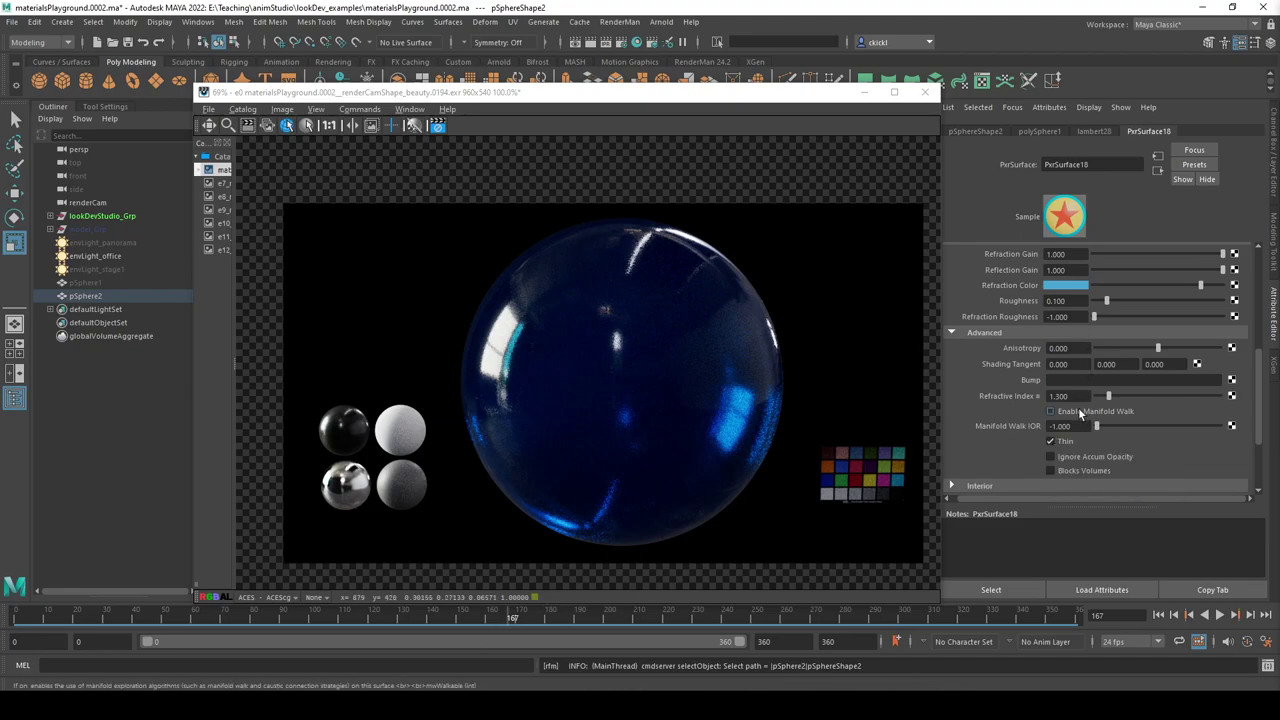
Set the sphere glass's Refractive Index to 1.5 and store a snapshot of the thin-glass render.
click(1060, 396)
text(1)
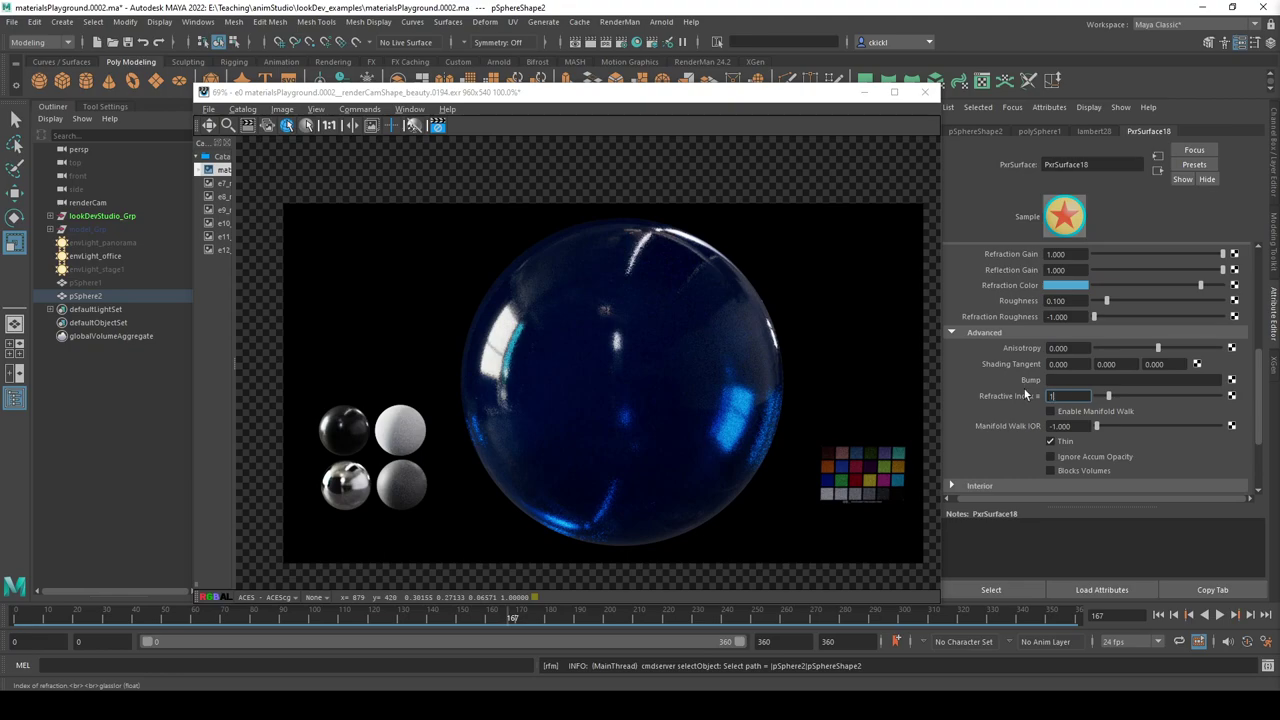
text(.5)
key(Return)
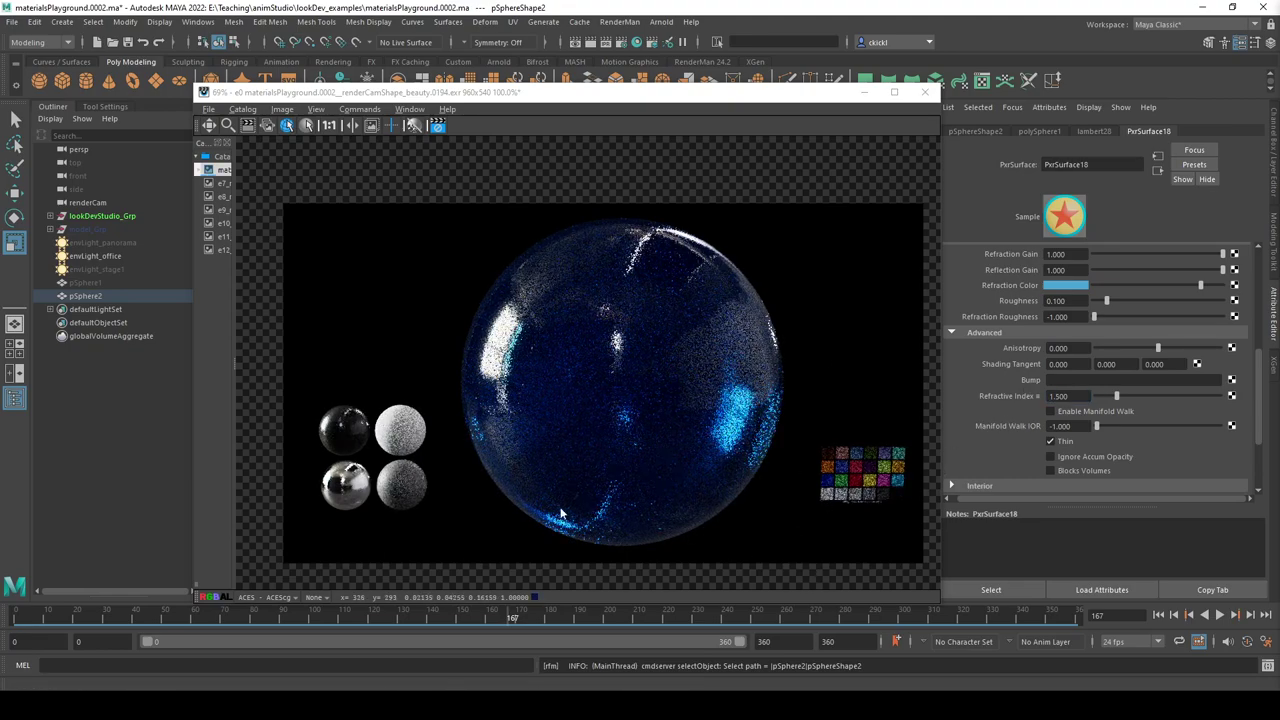
click(372, 93)
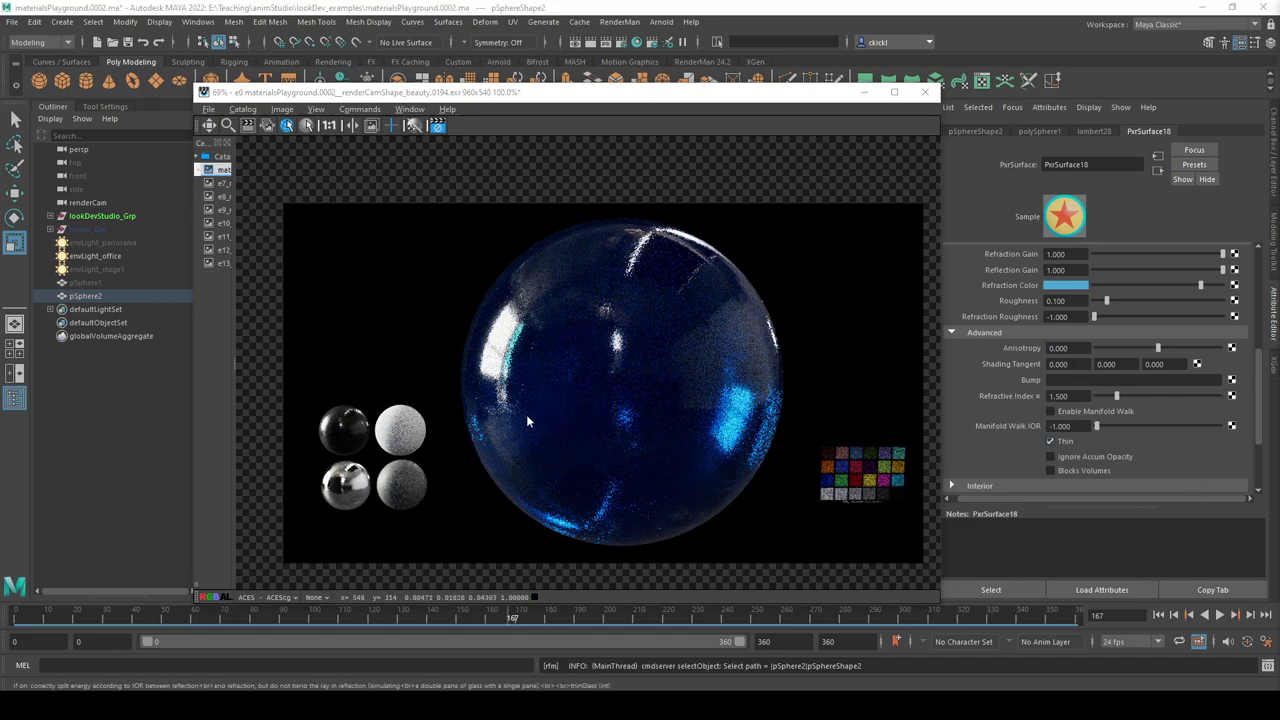
Turn off the sphere glass's Thin option and compare the live render with the stored e13 snapshot.
click(1050, 441)
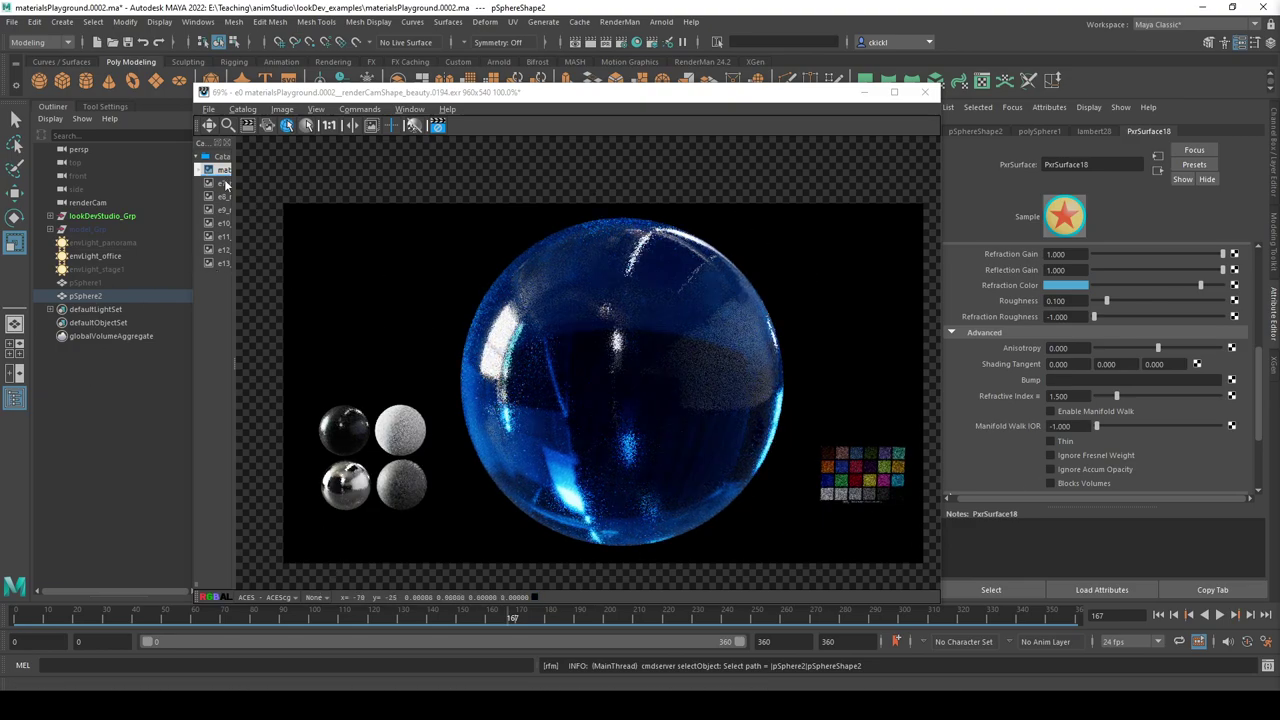
click(220, 263)
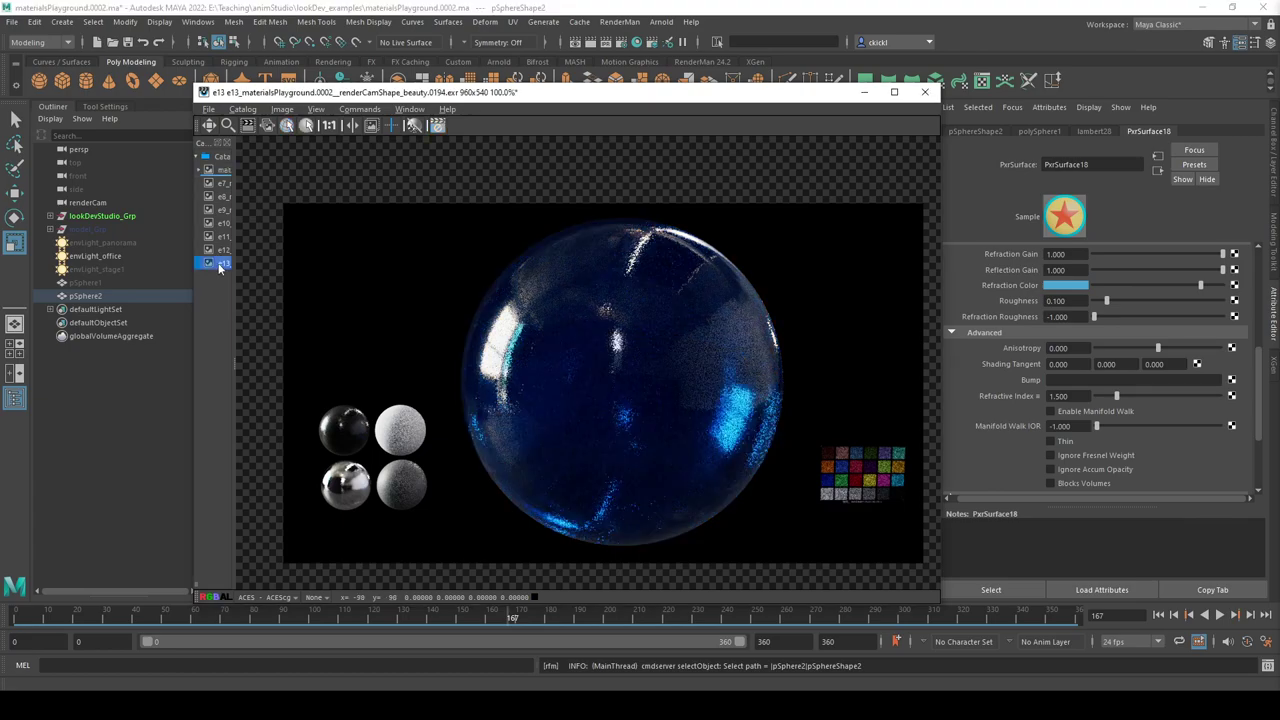
click(223, 170)
click(1168, 505)
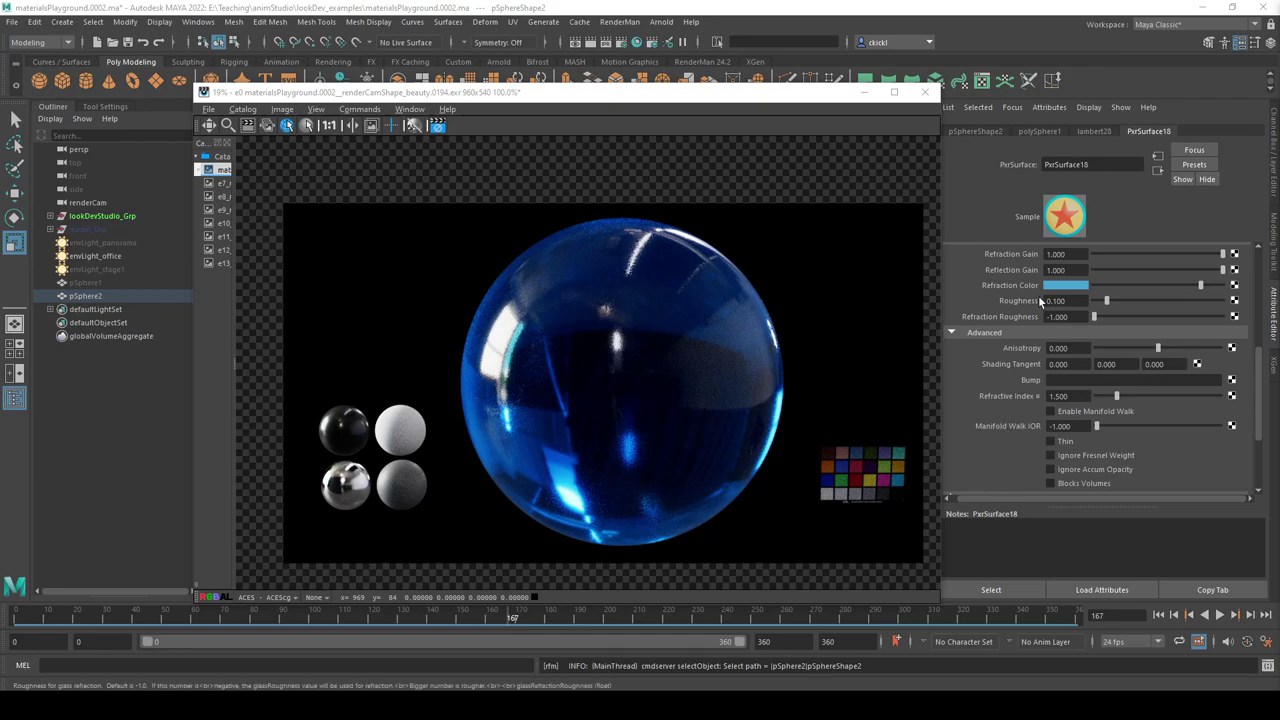
Collapse the glass's advanced settings and examine the sphere material's Diffuse and Primary Specular parameters.
click(952, 332)
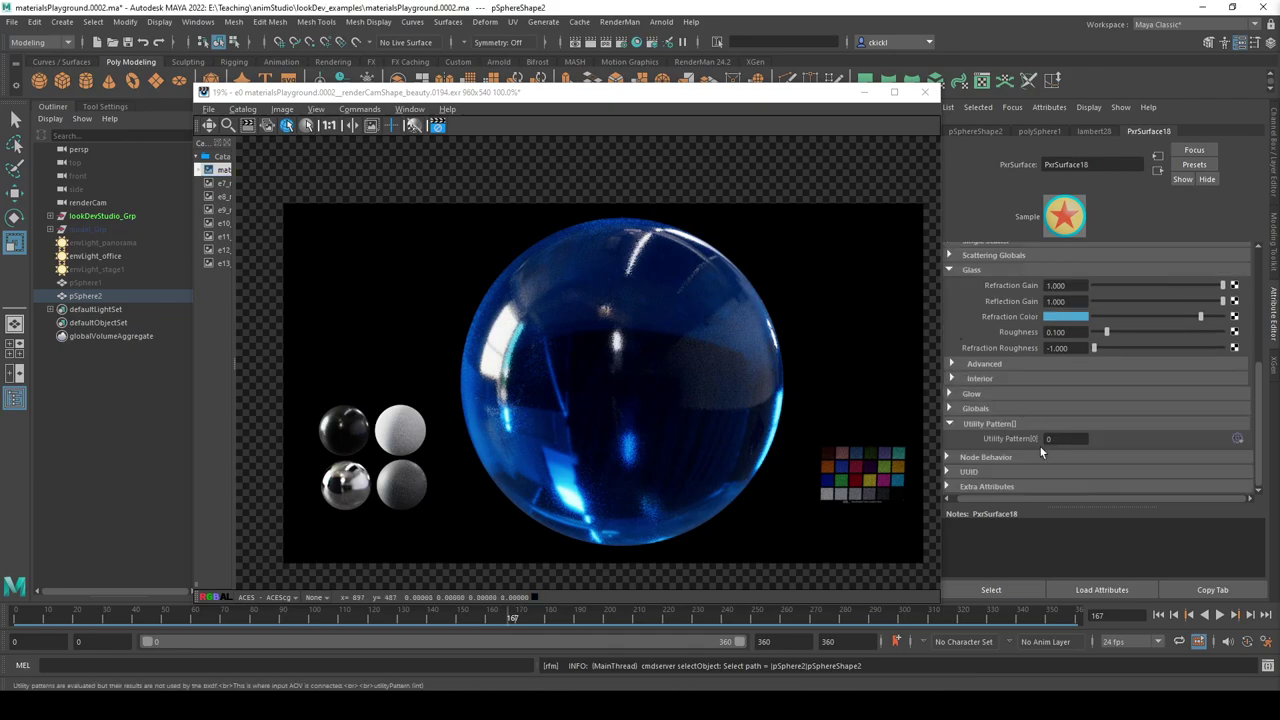
scroll(1022, 419, up, 2)
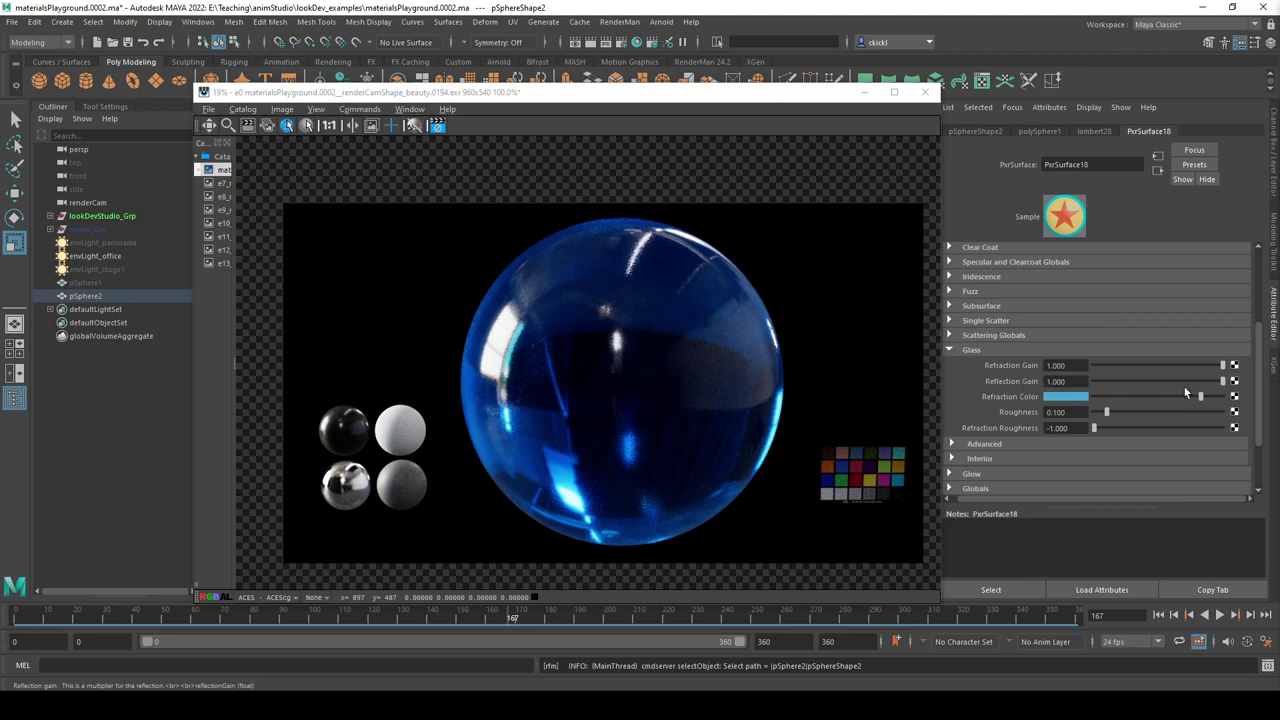
scroll(1003, 395, up, 4)
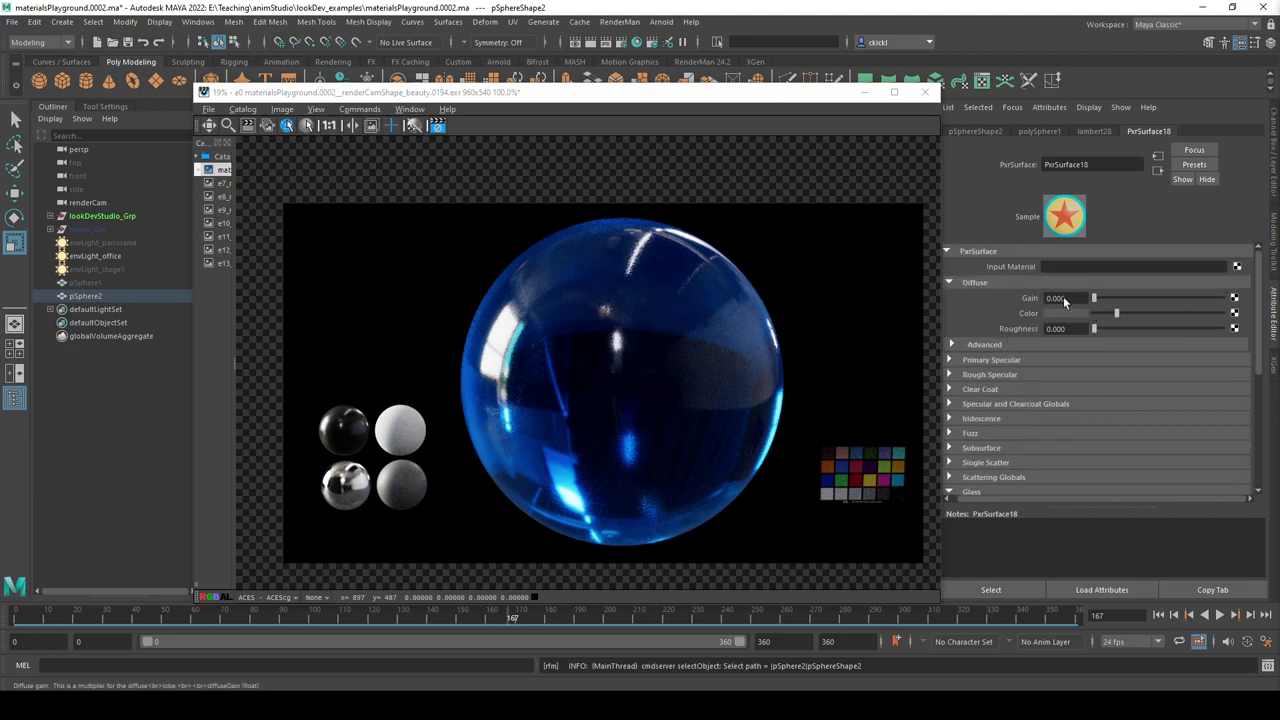
click(951, 361)
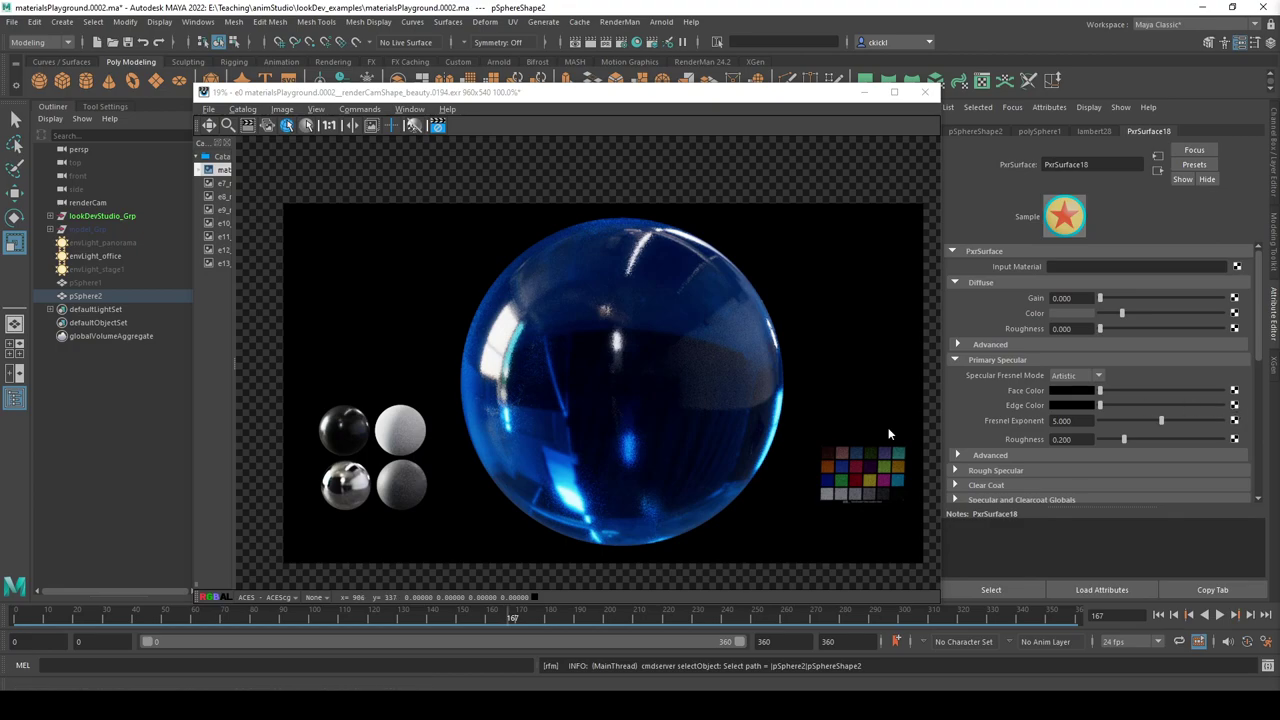
click(951, 360)
click(955, 282)
click(955, 429)
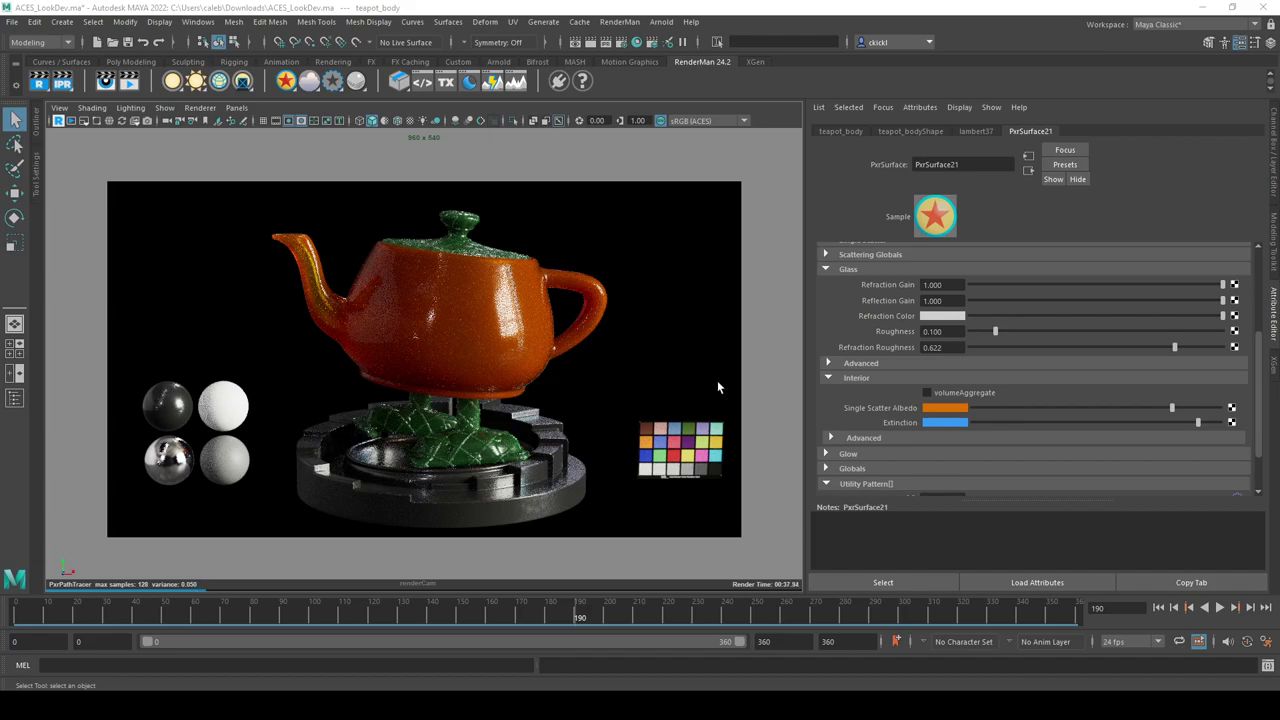
Set the Refraction Roughness of the orange teapot's glass to -1 in the ACES_LookDev scene.
scroll(845, 390, up, 1)
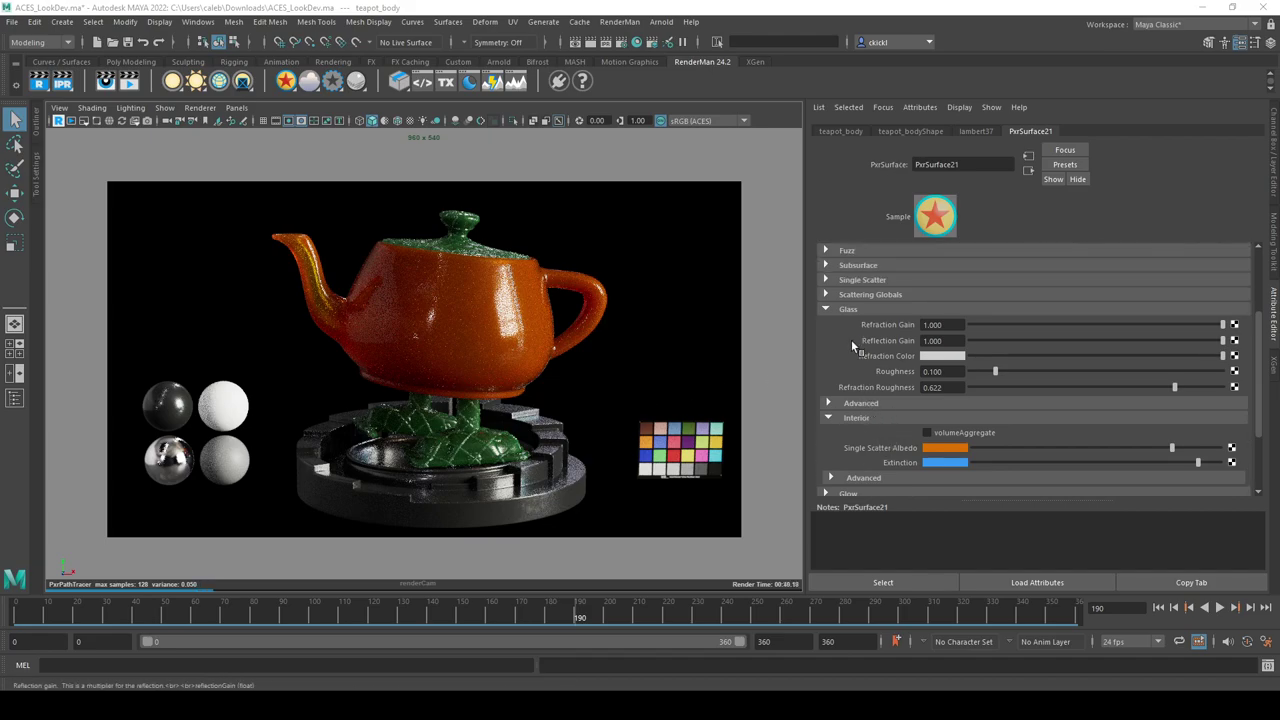
scroll(874, 265, up, 3)
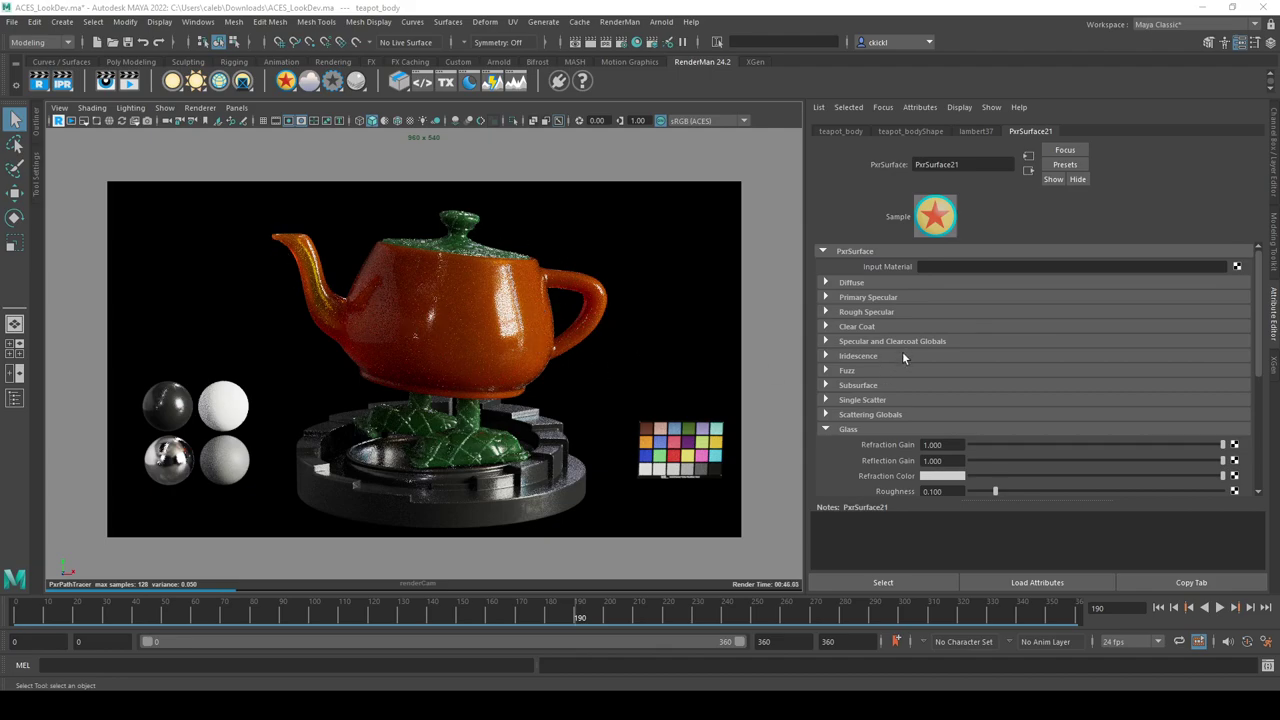
scroll(902, 351, down, 4)
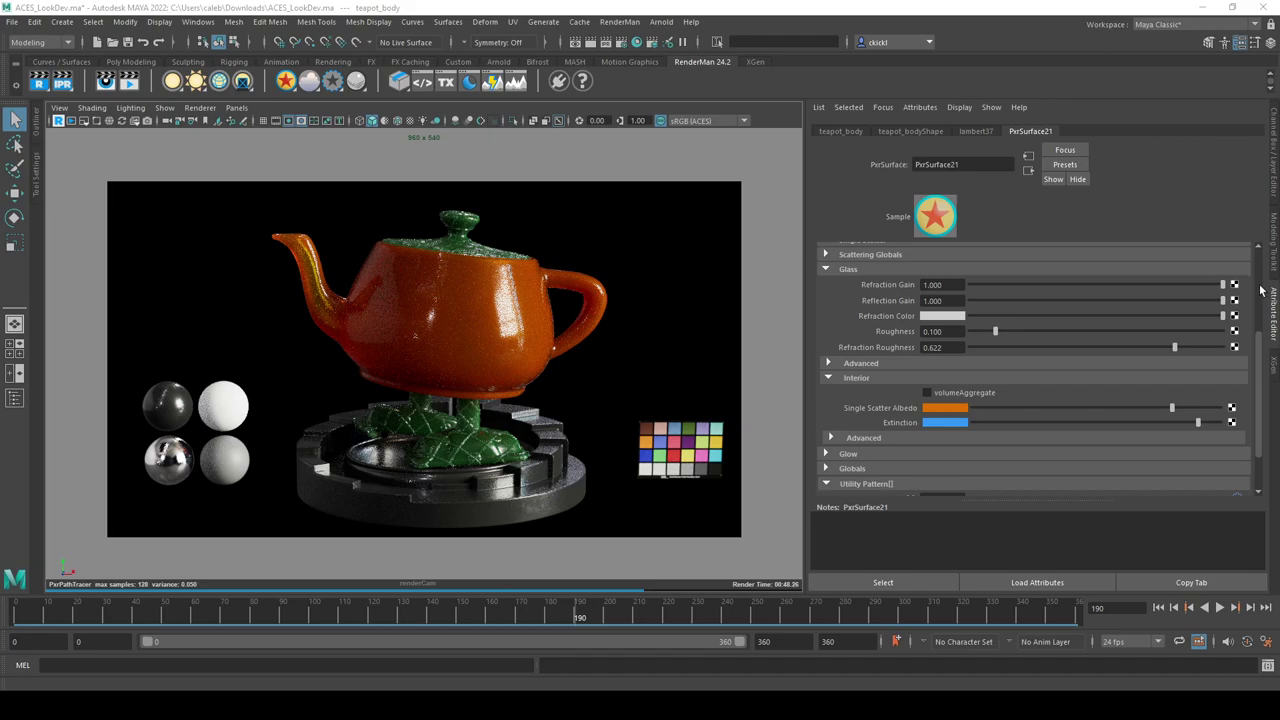
scroll(1026, 311, up, 4)
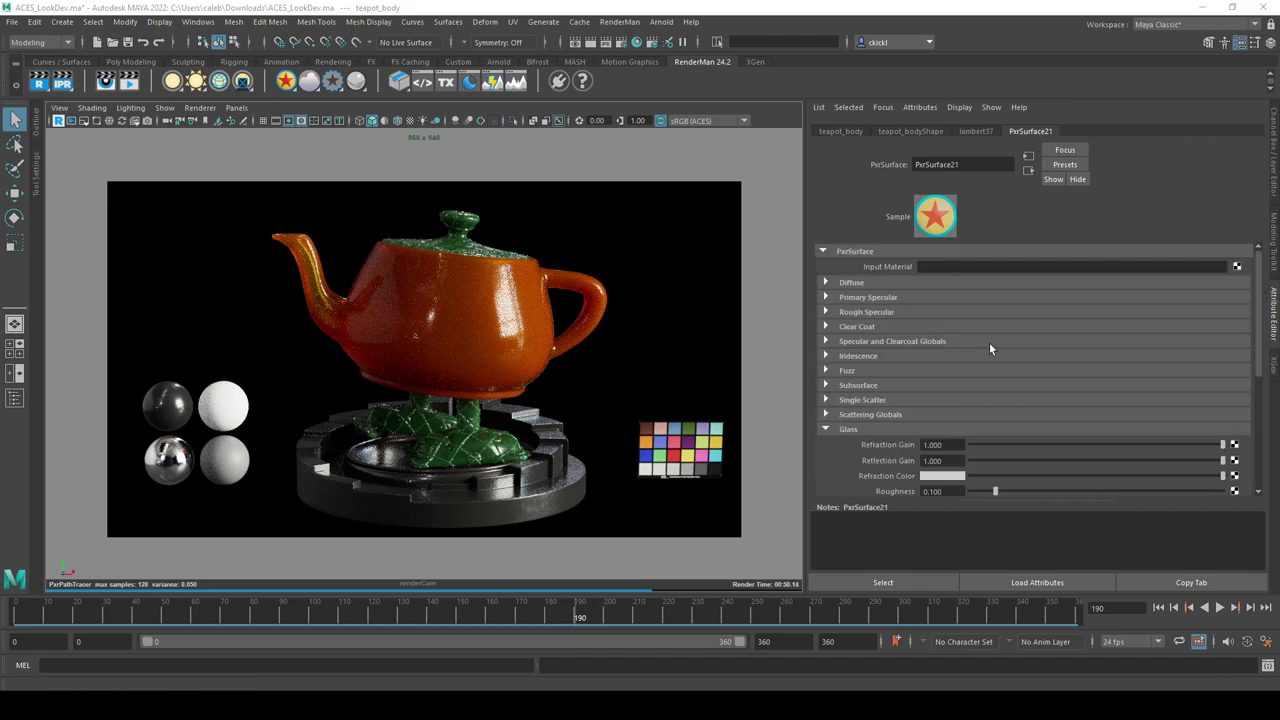
scroll(989, 342, down, 2)
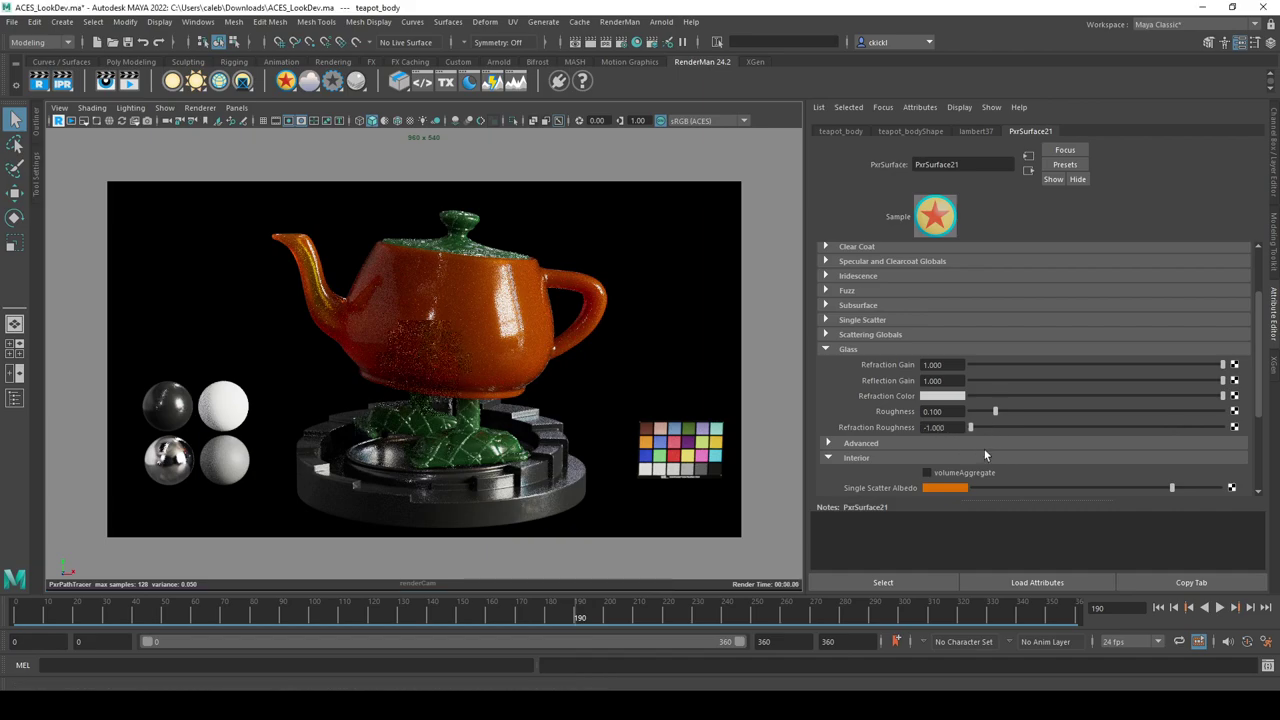
click(971, 427)
Revert the Single Scatter Albedo and Extinction of the teapot glass's interior to their default values.
scroll(909, 462, down, 1)
right_click(907, 449)
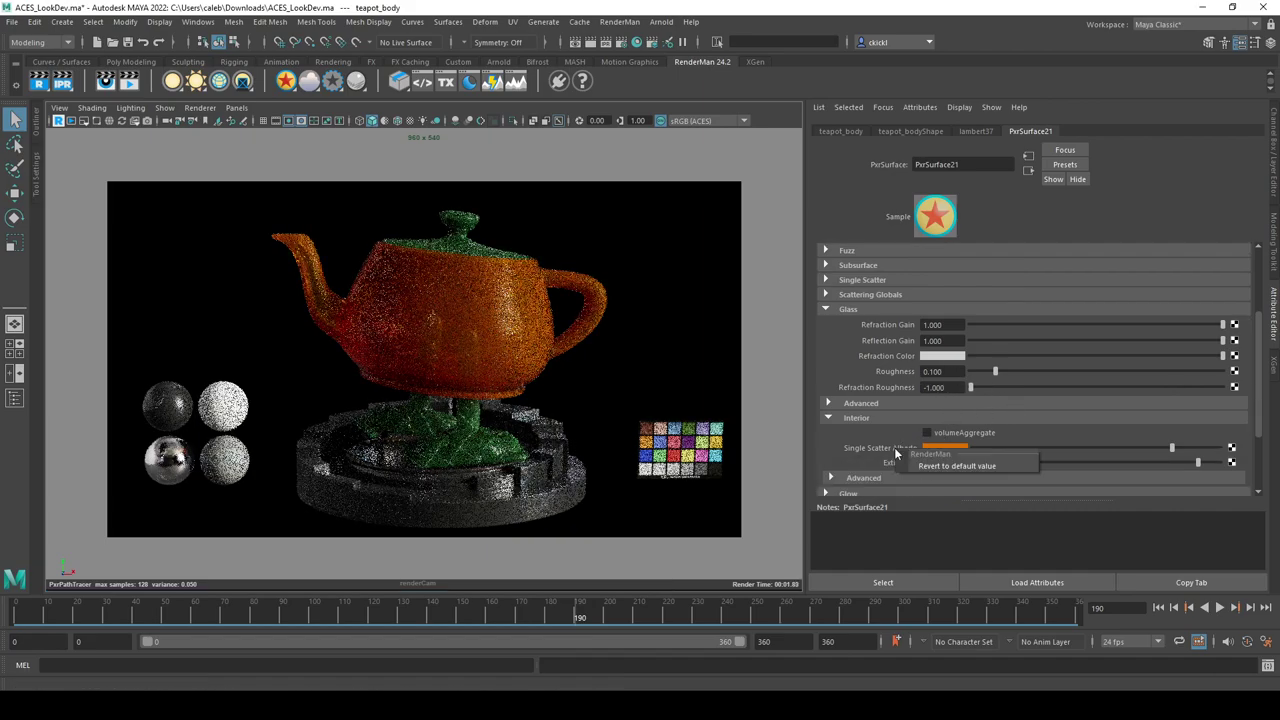
click(925, 464)
right_click(921, 463)
click(970, 481)
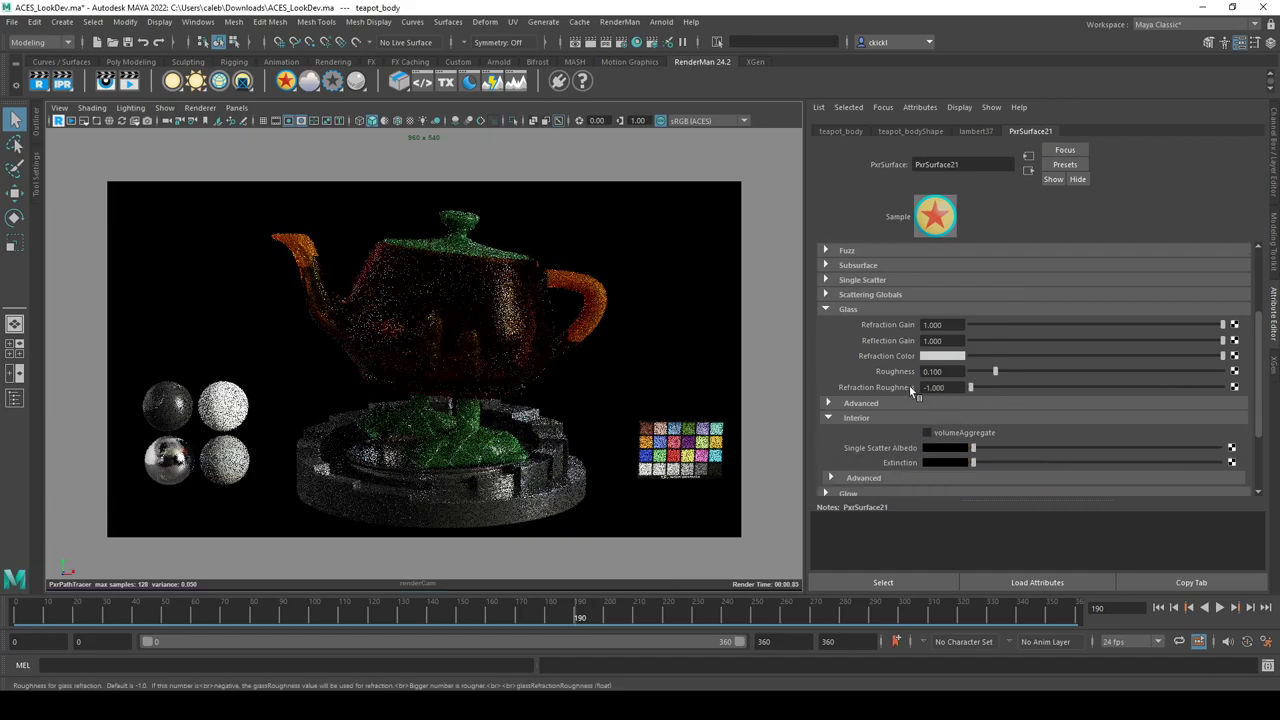
Revert the teapot glass's Roughness and Refraction Roughness to their default values.
right_click(933, 369)
click(970, 385)
right_click(887, 390)
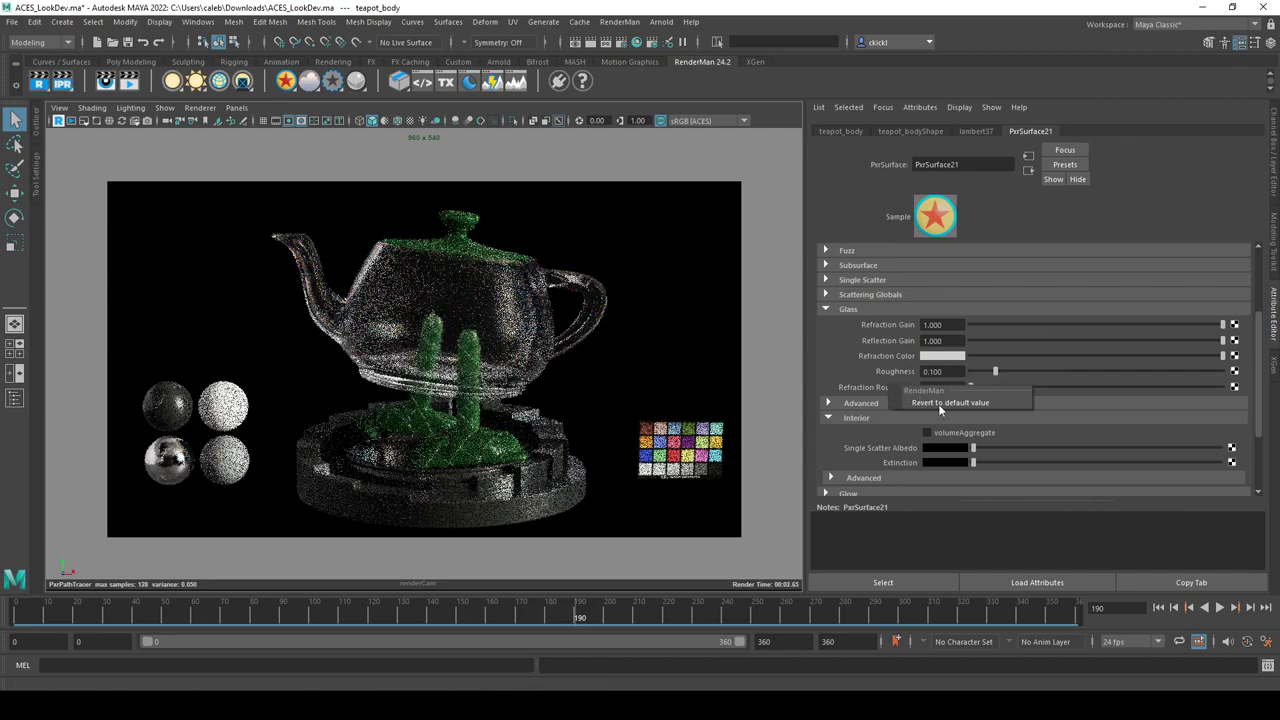
click(960, 402)
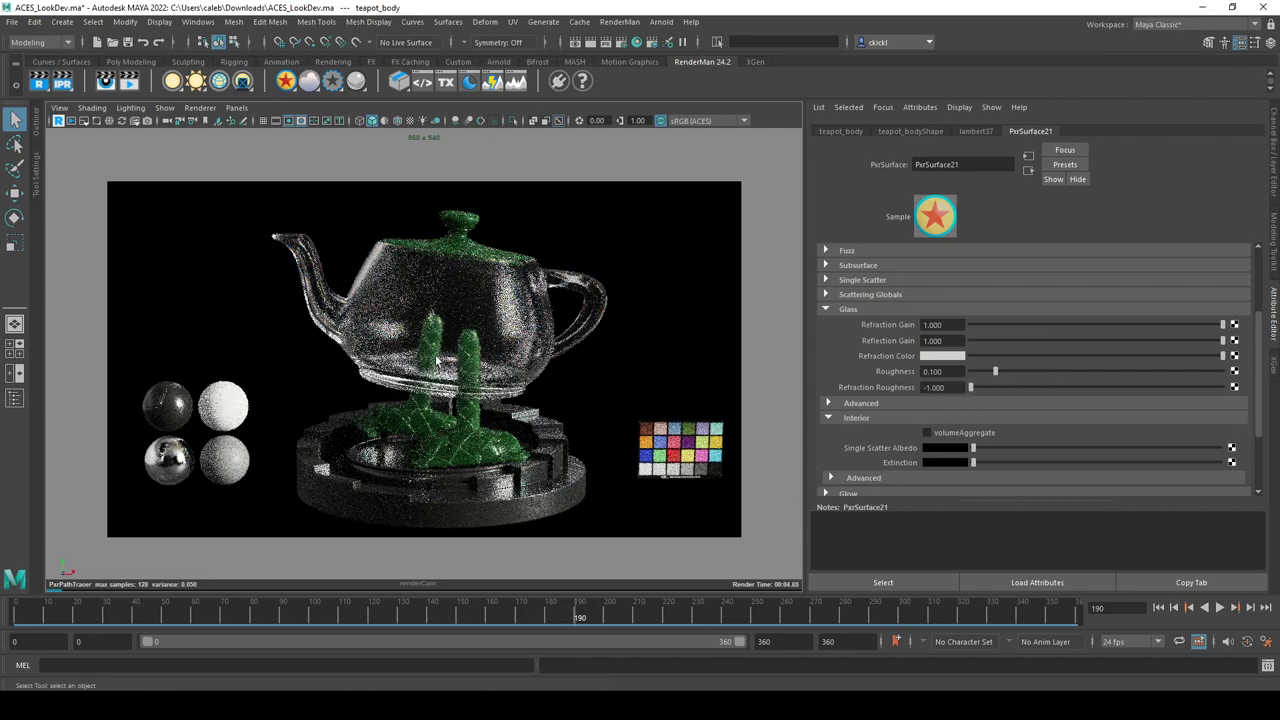
Set the Single Scatter Albedo of the teapot glass's interior to the orange from the color history.
click(830, 416)
click(880, 418)
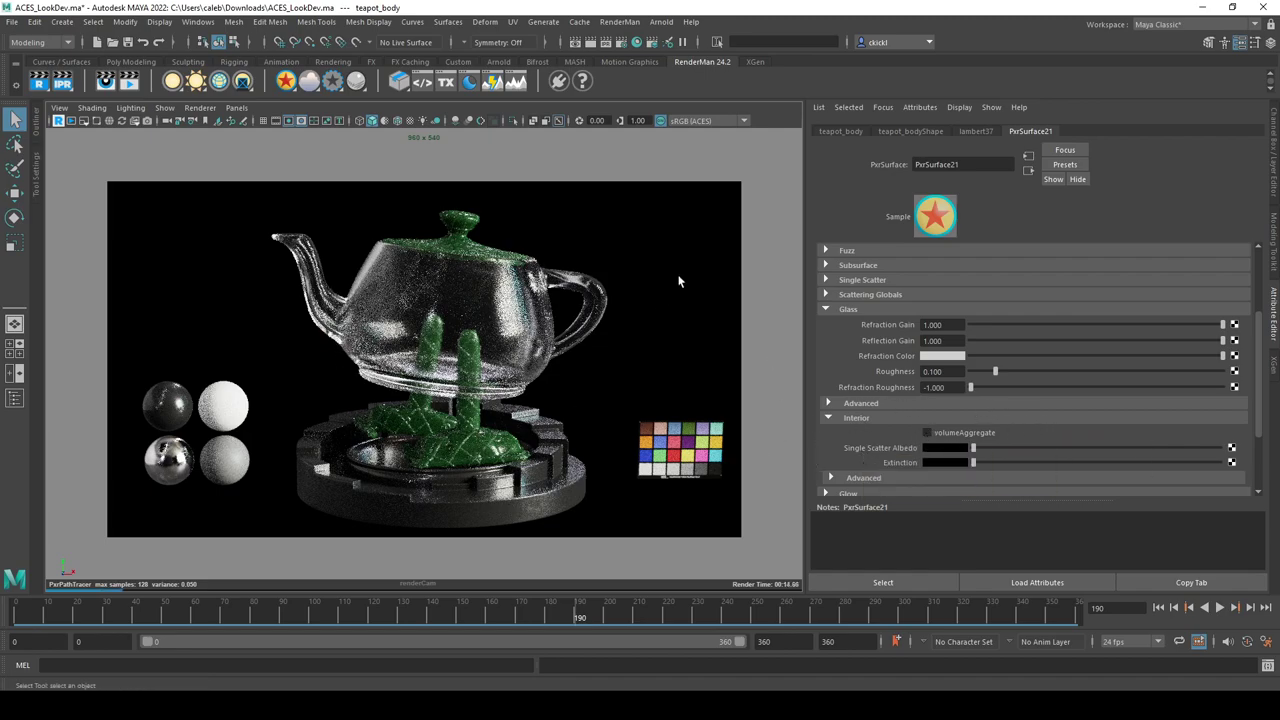
click(957, 448)
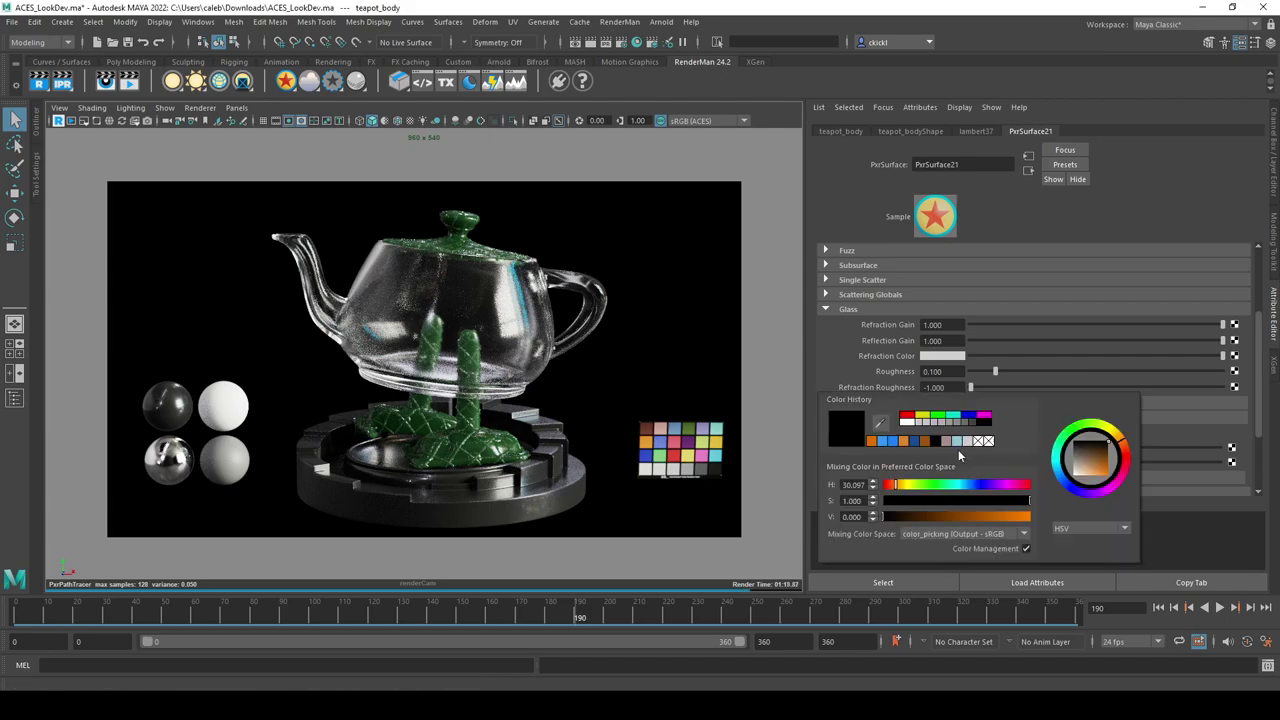
click(870, 439)
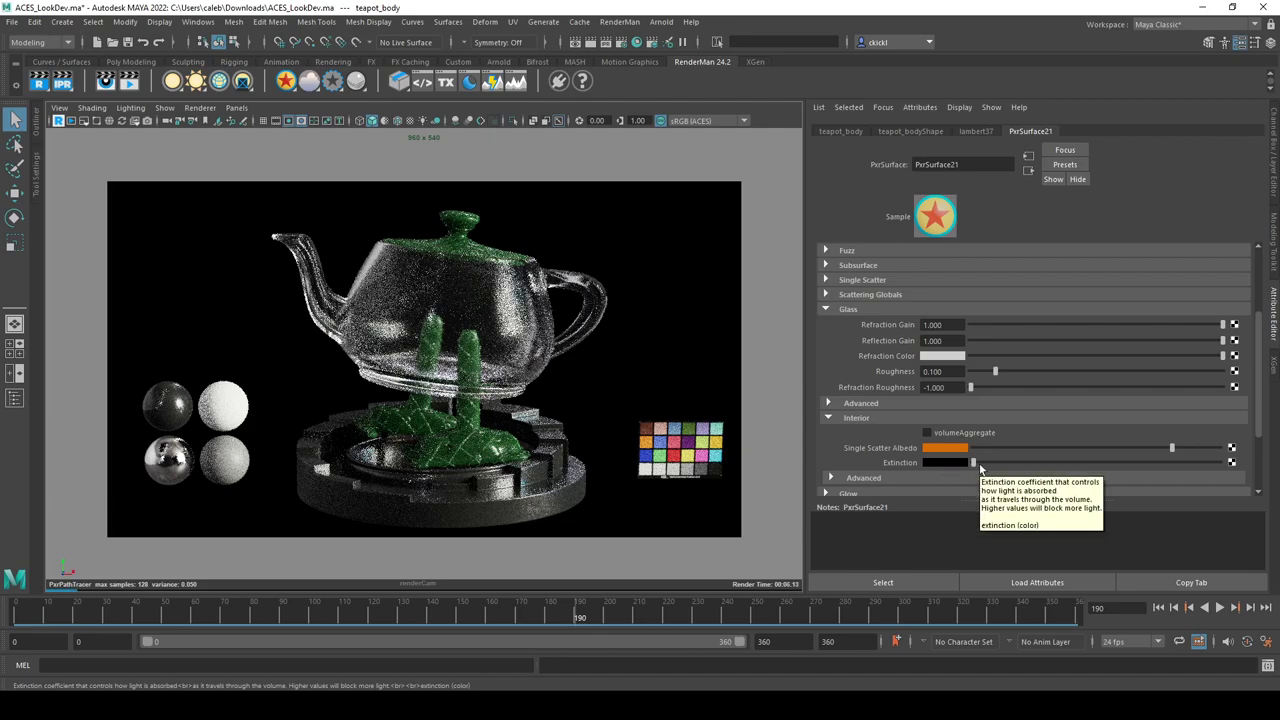
Raise the Extinction of the teapot glass's interior to mid-grey, and replace it with the light blue from the color history.
drag(973, 462, 1064, 462)
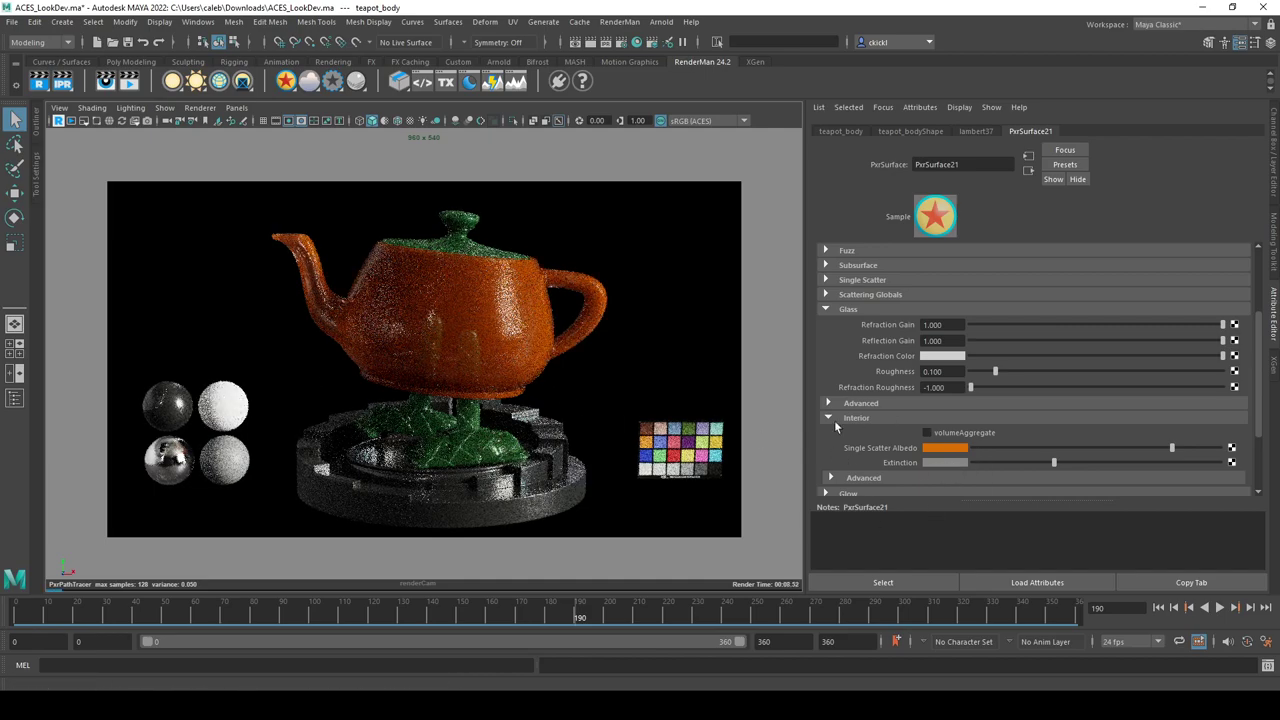
click(938, 464)
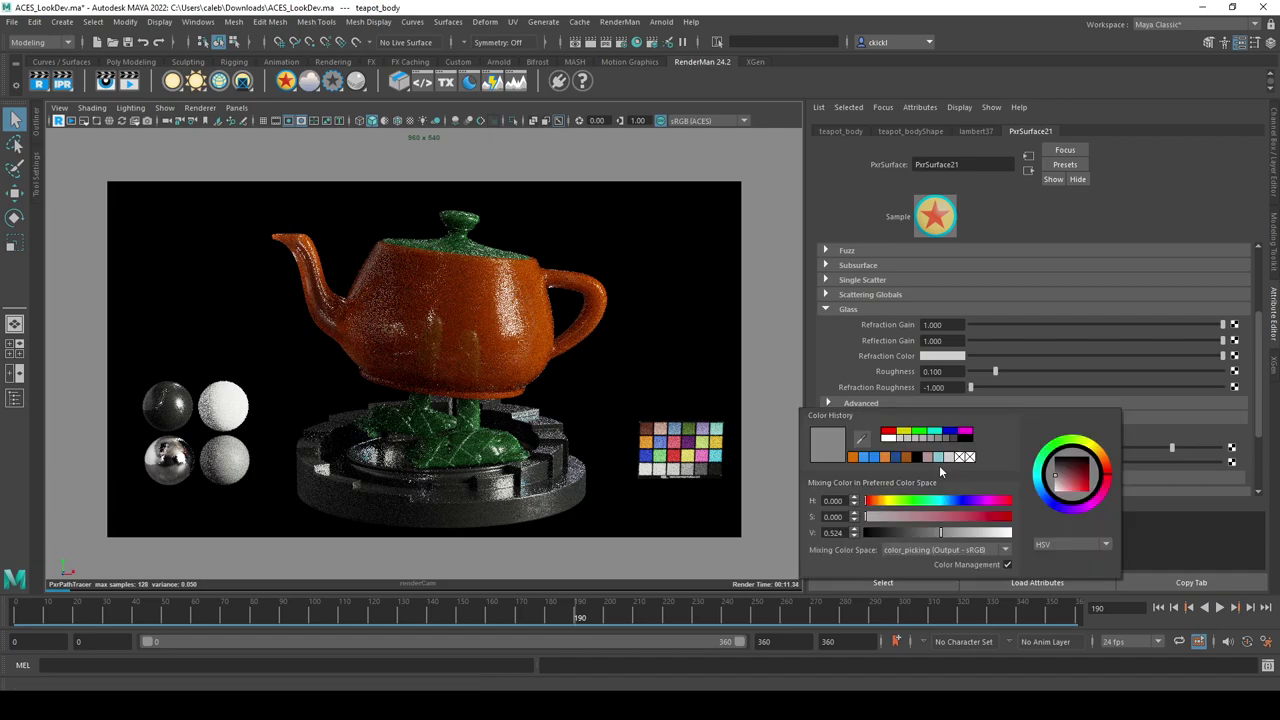
click(868, 457)
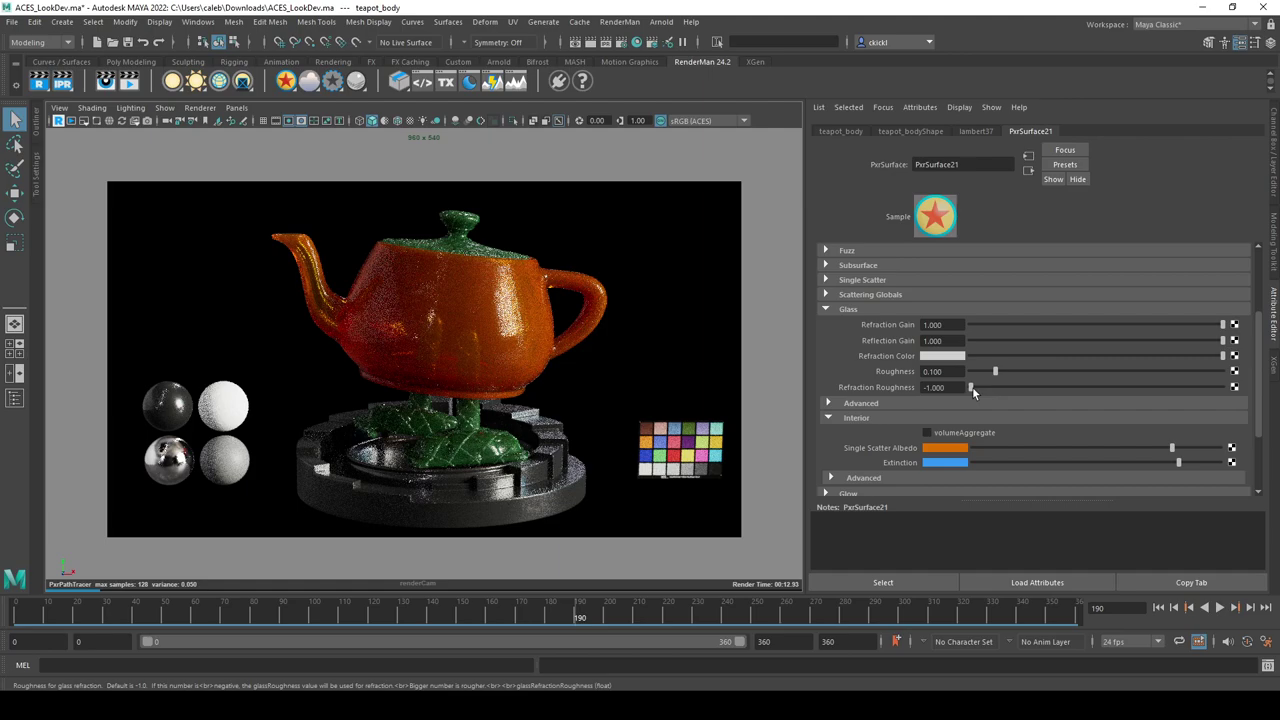
Set the teapot glass's Refraction Roughness to 0.516 and adjust the hue of the interior's orange Single Scatter Albedo.
drag(1058, 390, 1152, 395)
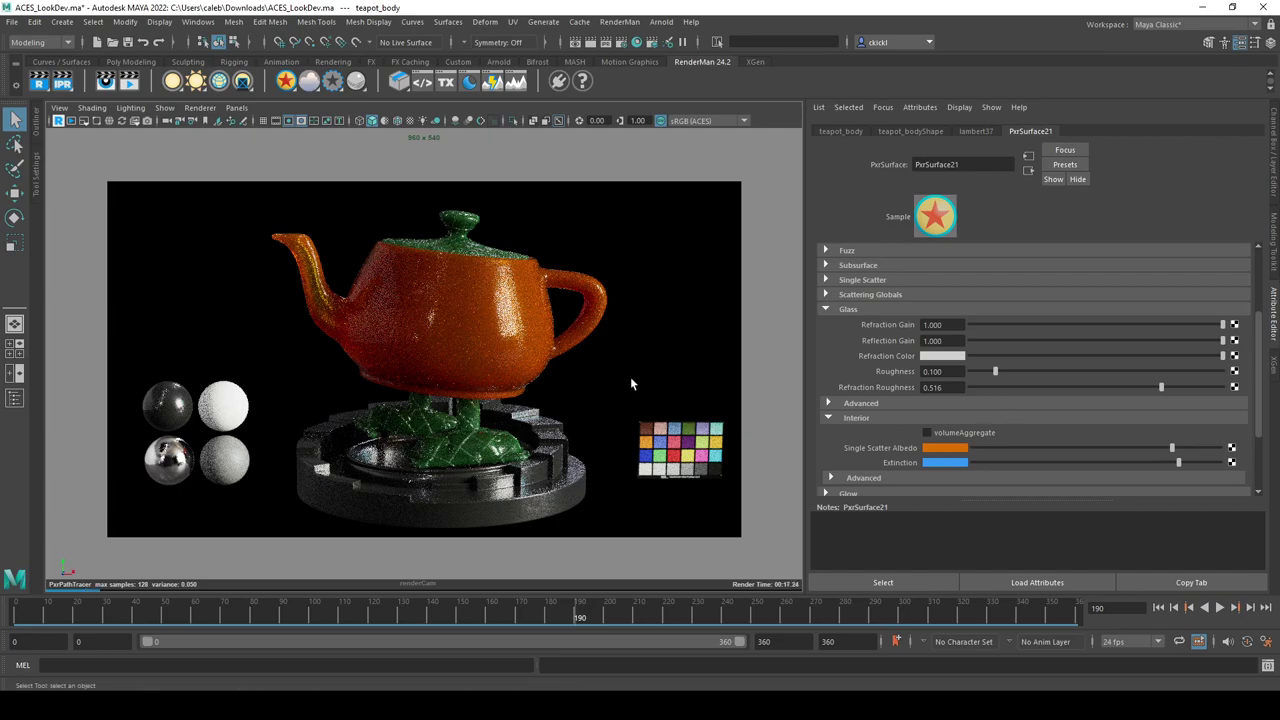
click(958, 452)
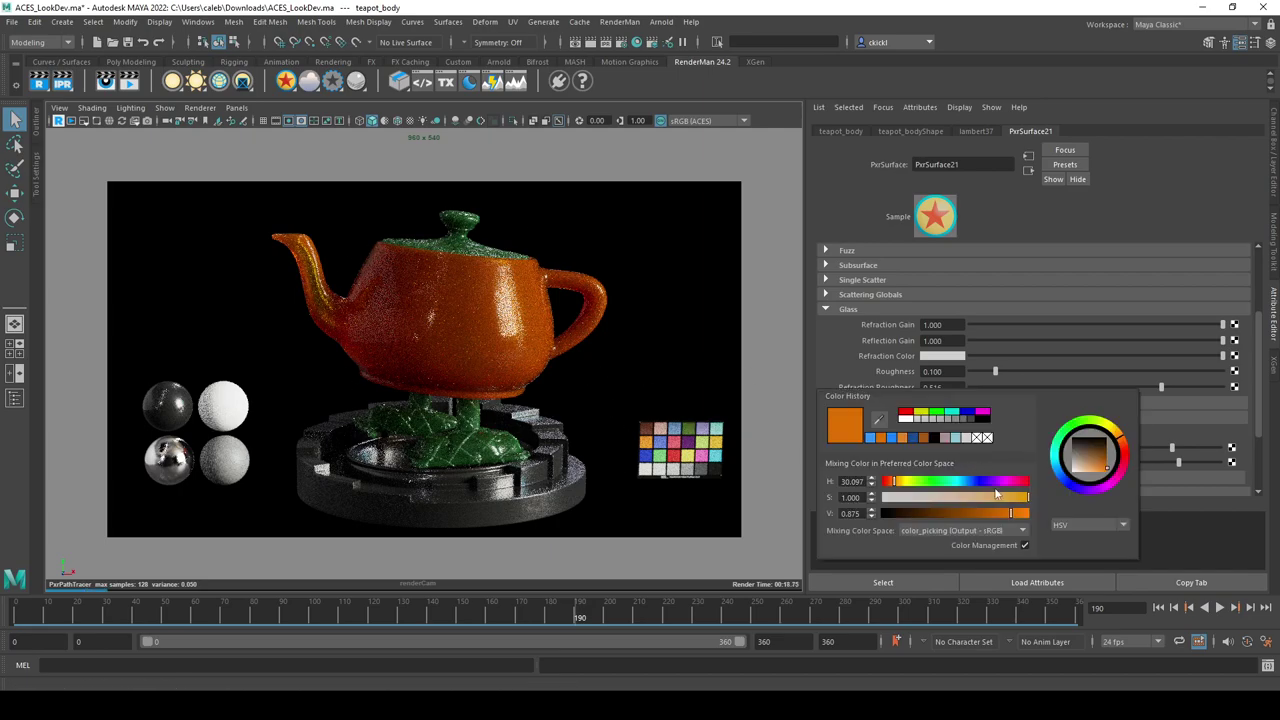
drag(1121, 440, 1118, 438)
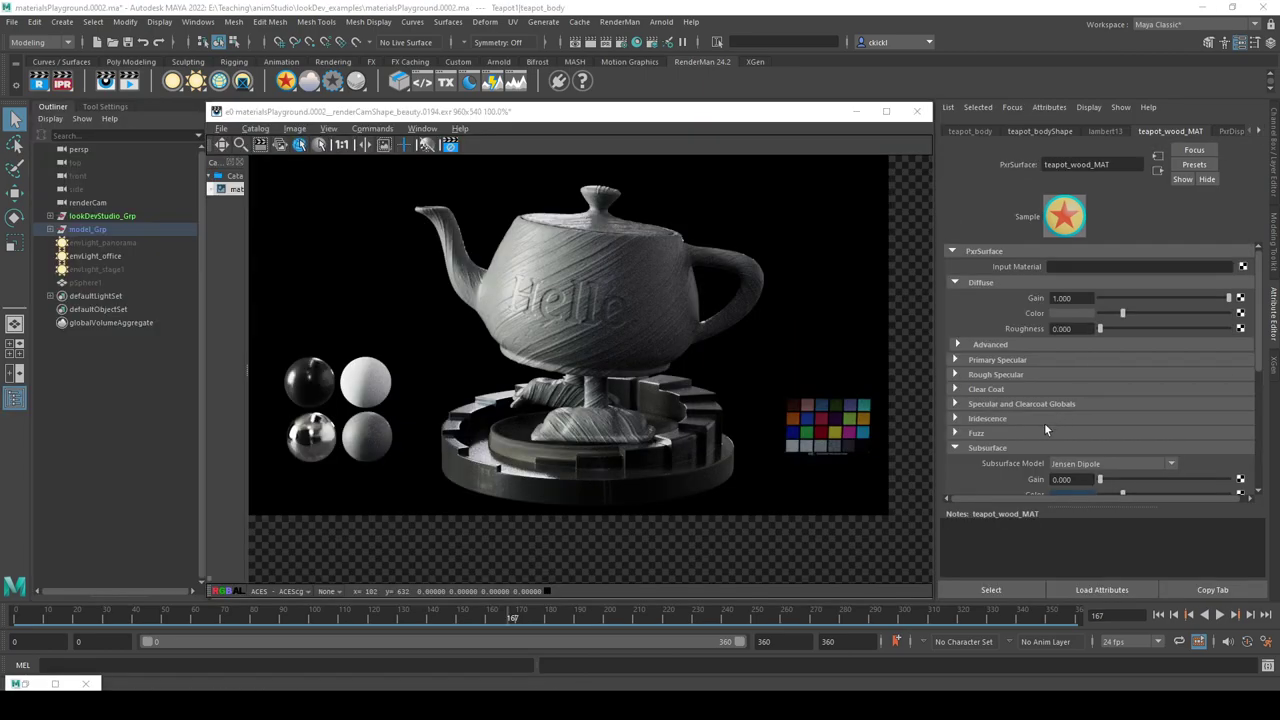
Collapse the Subsurface settings of teapot_wood_MAT in the materialsPlayground scene and examine its Fuzz parameters.
click(953, 449)
scroll(1015, 458, down, 3)
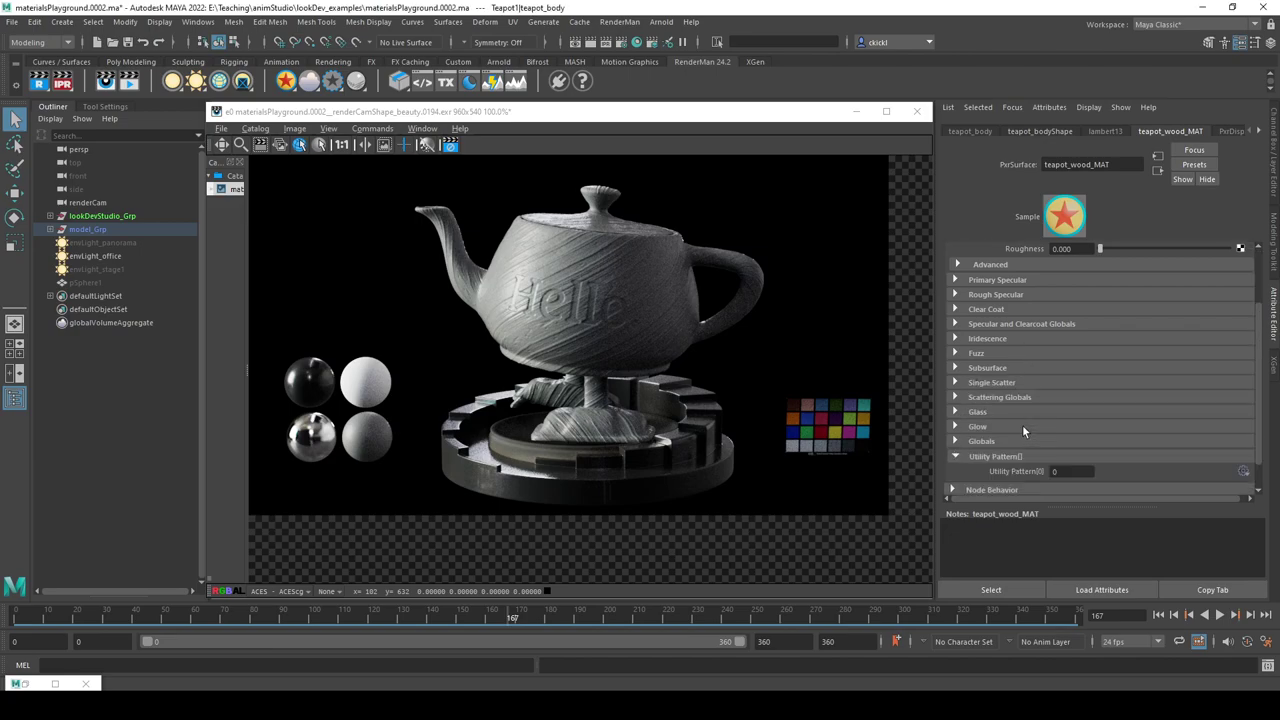
click(1019, 425)
click(955, 321)
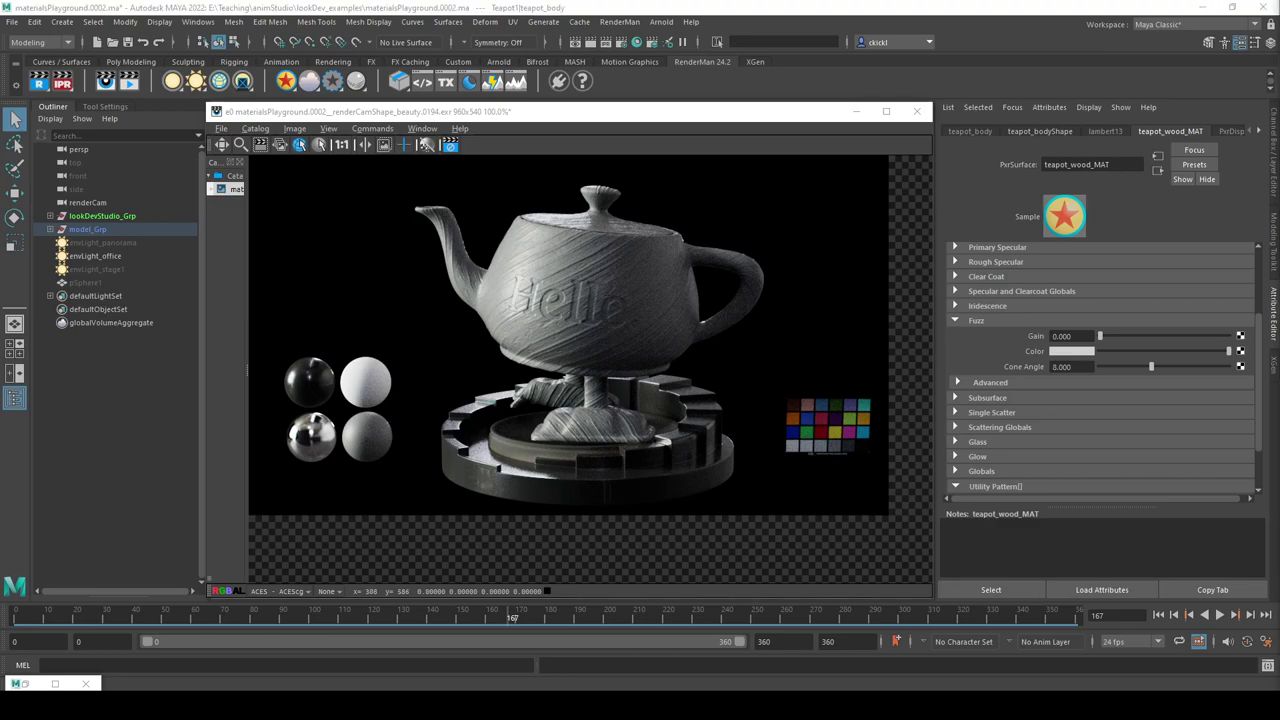
scroll(1194, 440, down, 2)
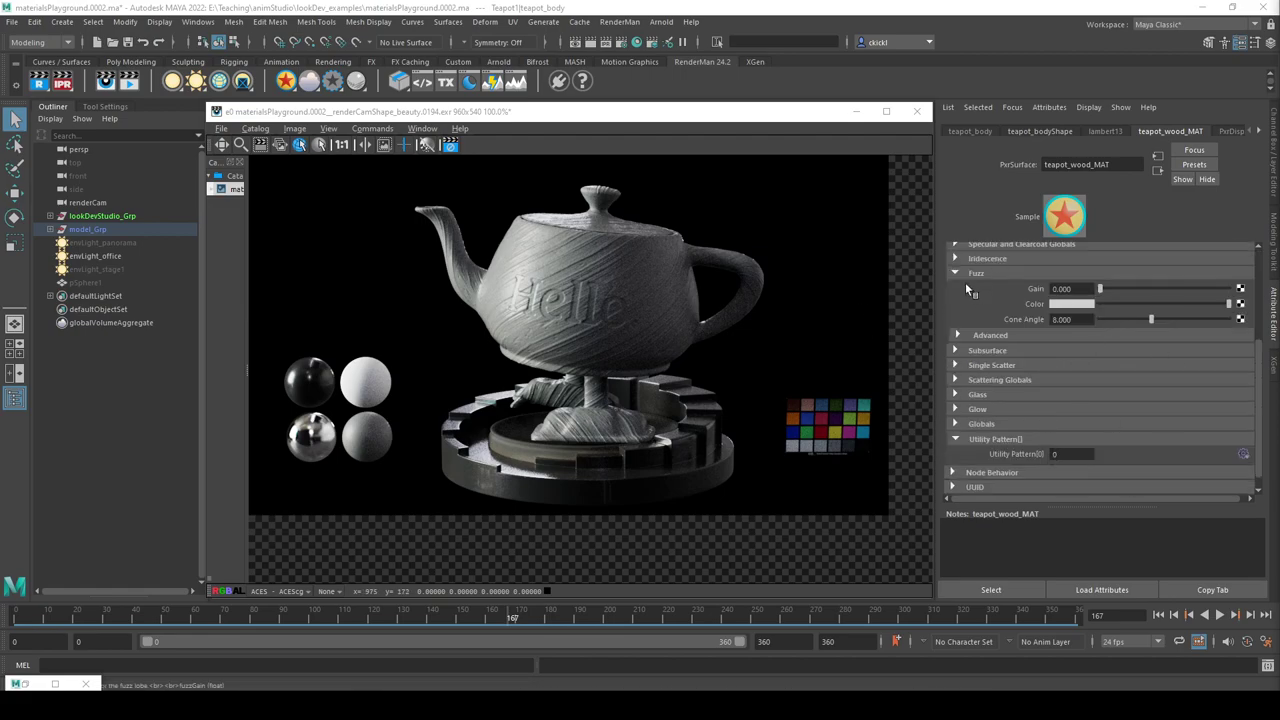
scroll(1029, 436, up, 2)
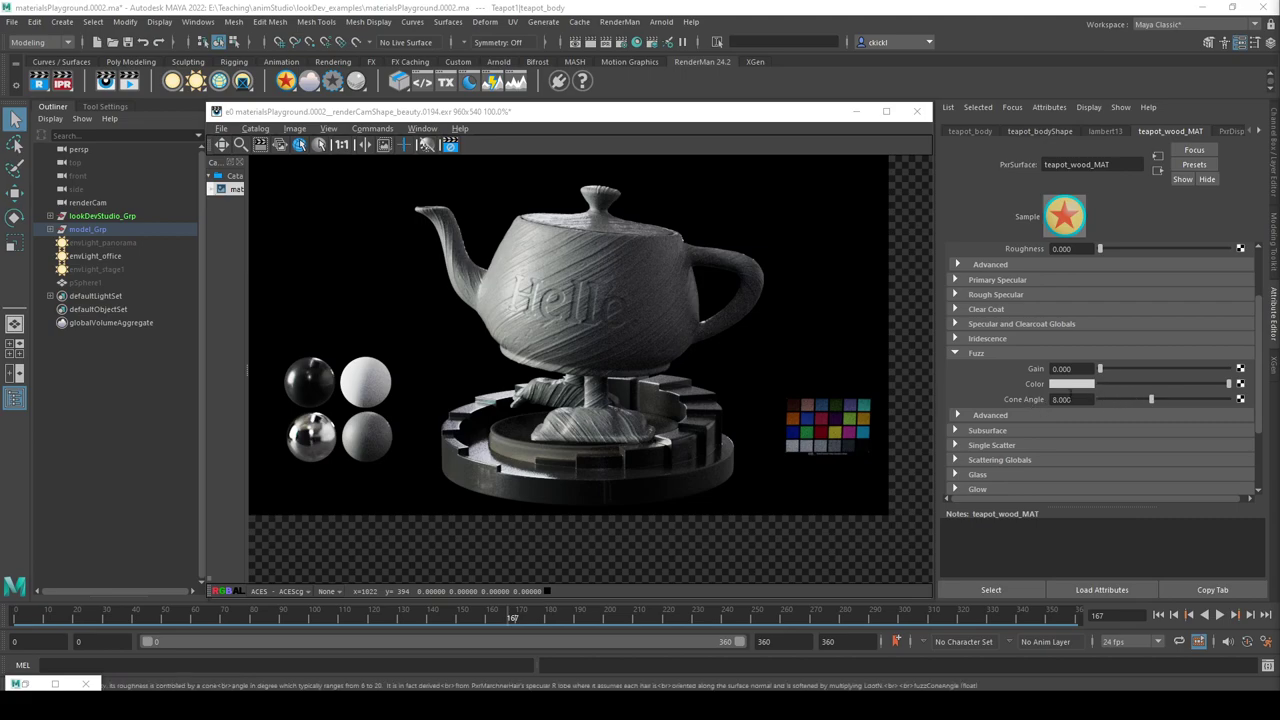
Set the Primary Specular's Specular Fresnel Mode to Artistic on teapot_wood_MAT.
click(955, 280)
click(1077, 297)
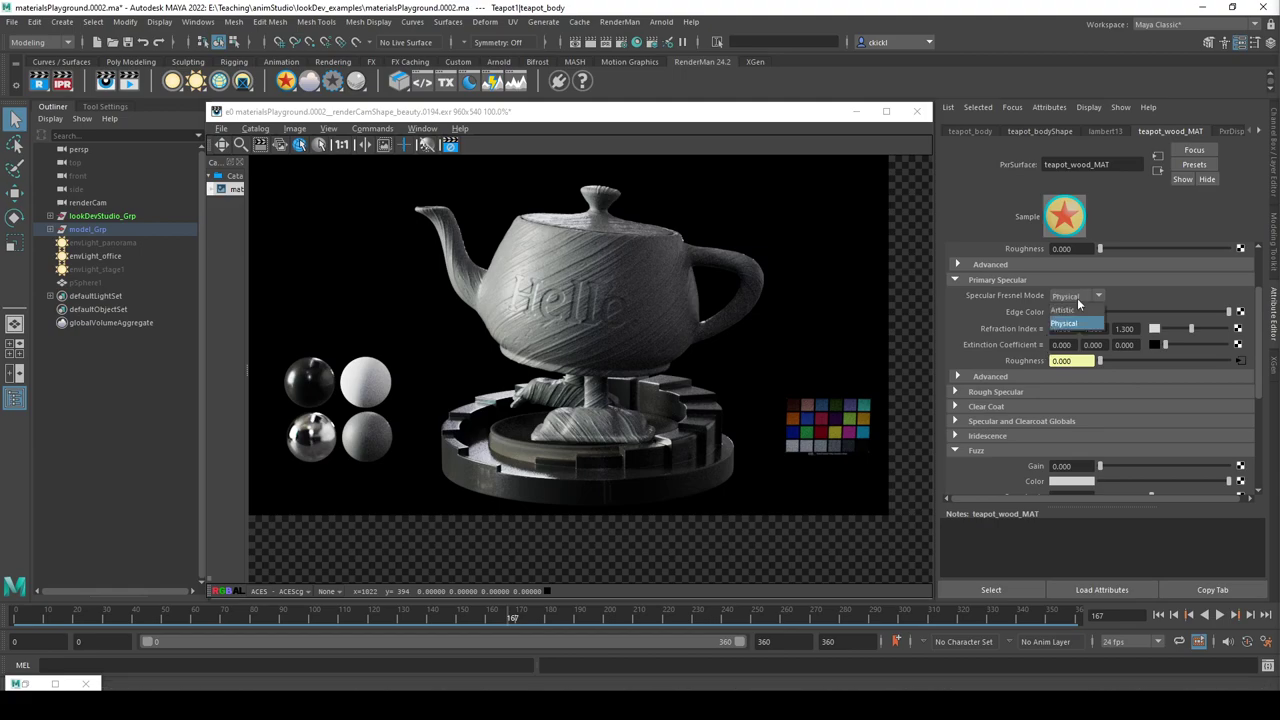
click(1064, 310)
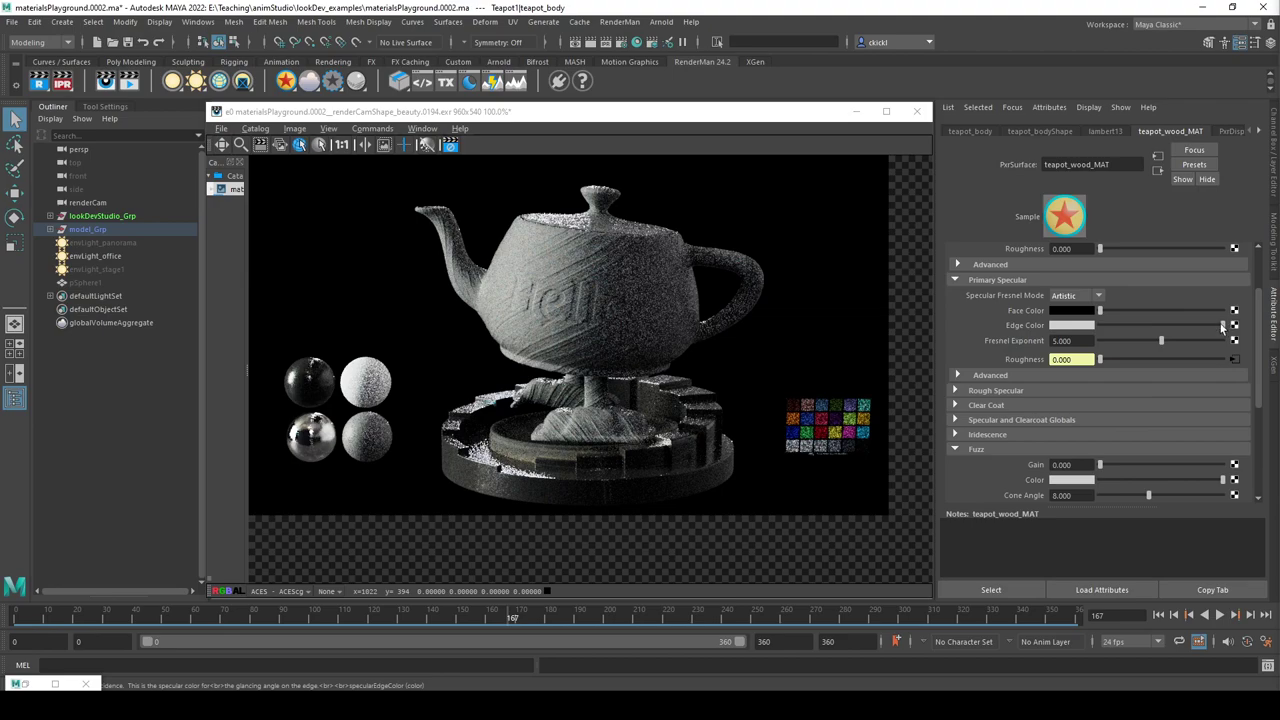
Break the texture connection on the Primary Specular Roughness and try the values 0.121 and 0.648.
right_click(1022, 360)
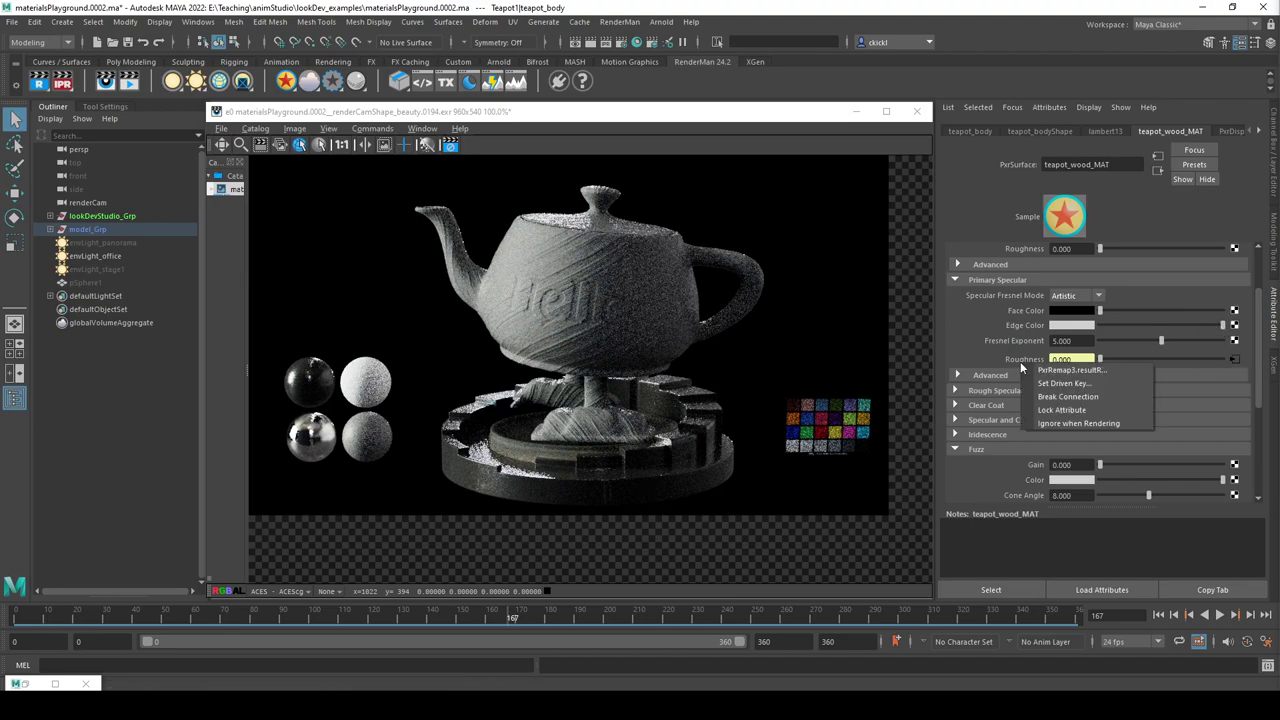
click(1080, 396)
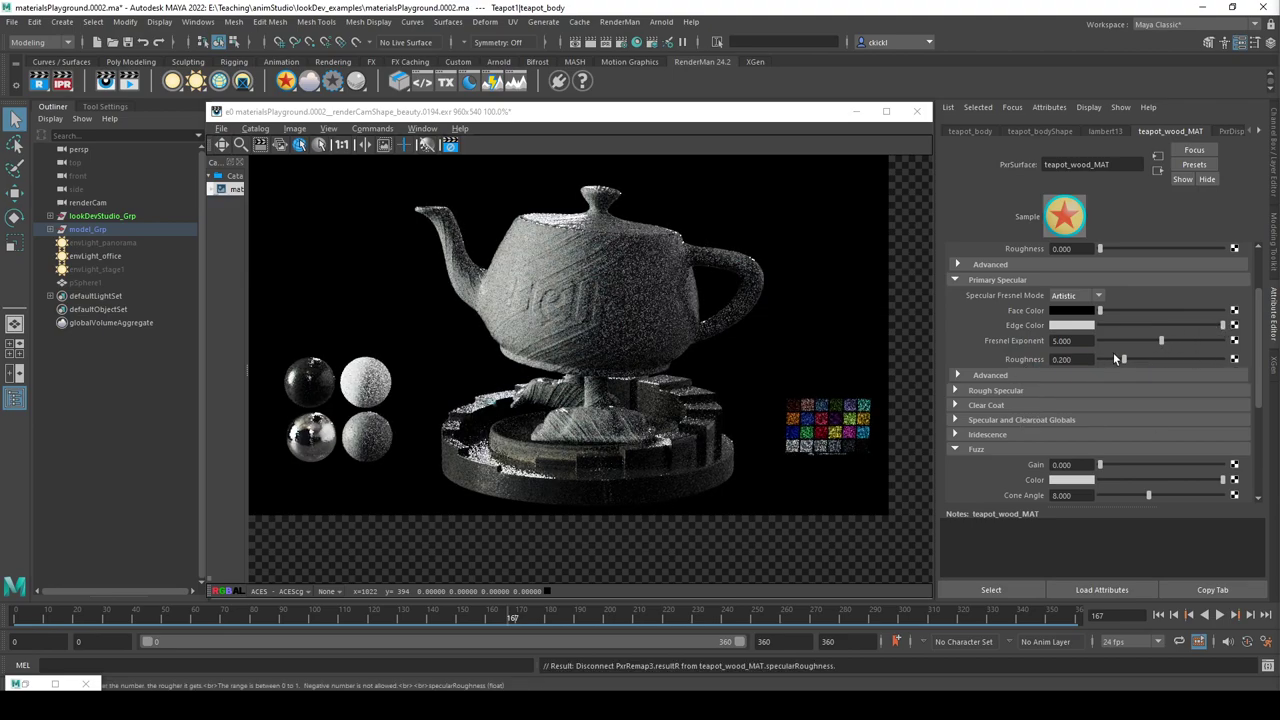
drag(1124, 360, 1114, 360)
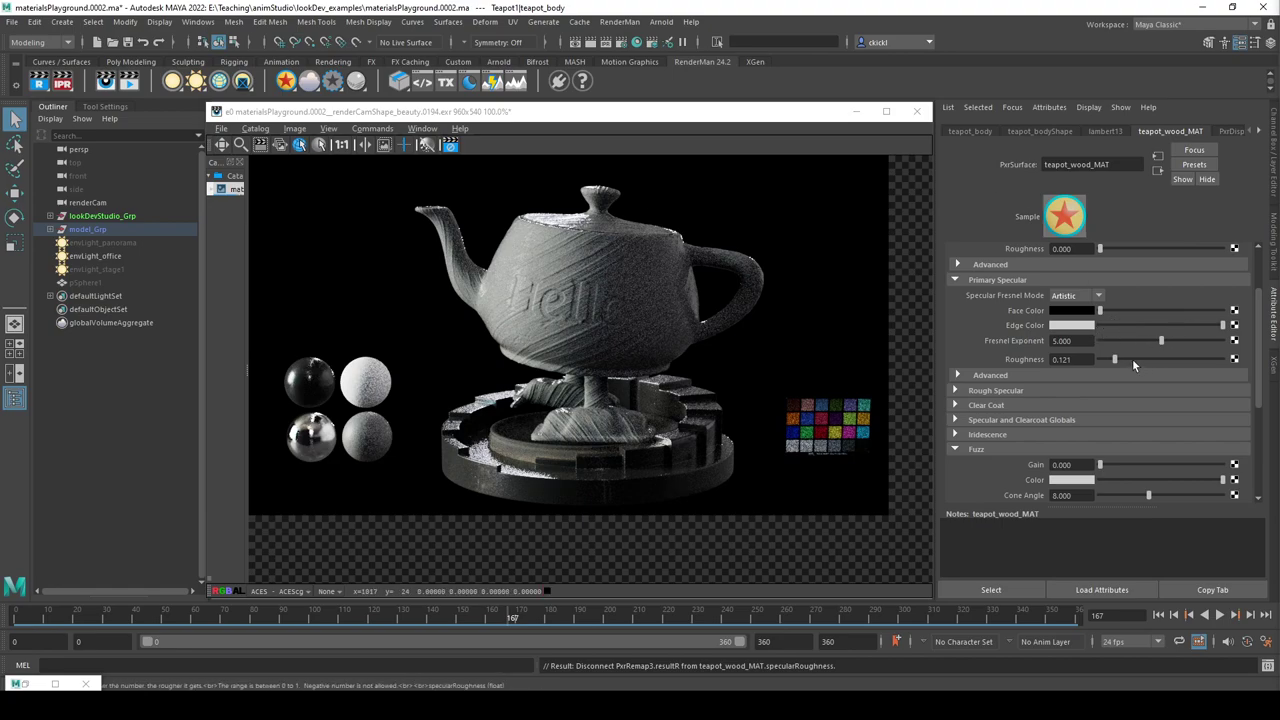
drag(1133, 359, 1179, 359)
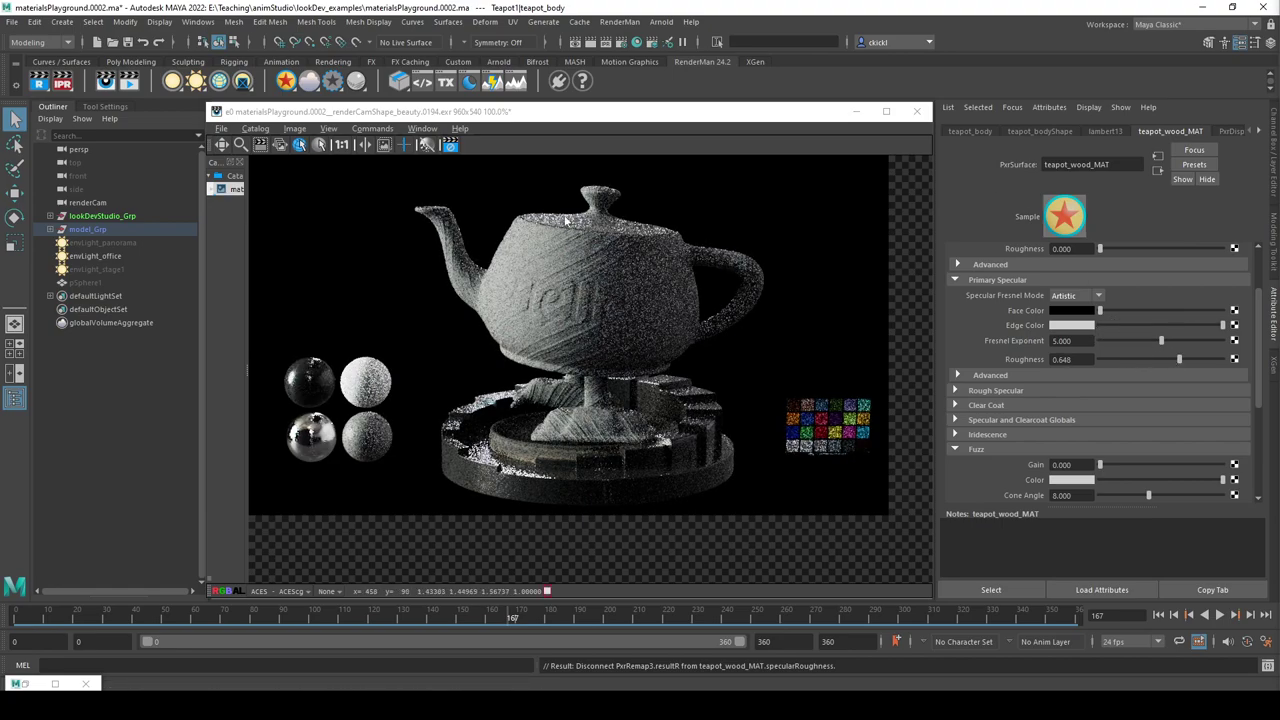
Try Primary Specular Fresnel Exponents of 9.505 and 2.253, and restore the value to 5.
drag(1161, 340, 1216, 344)
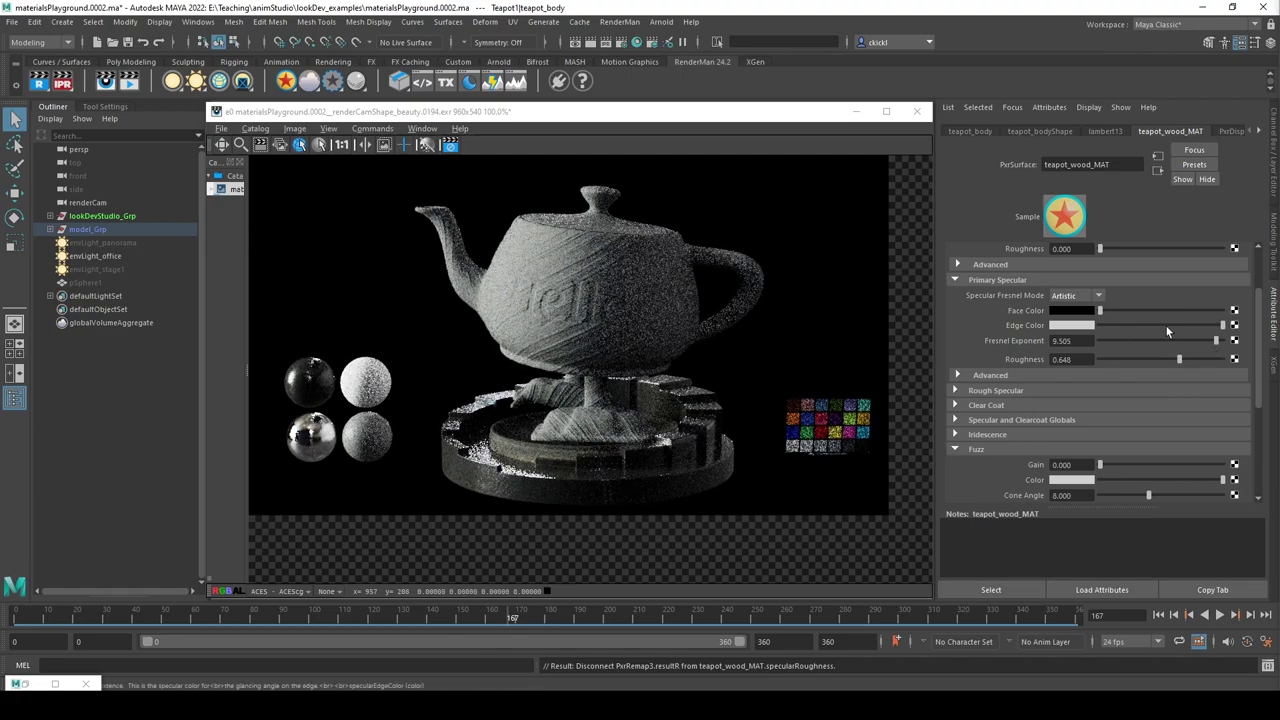
drag(1216, 342, 1126, 342)
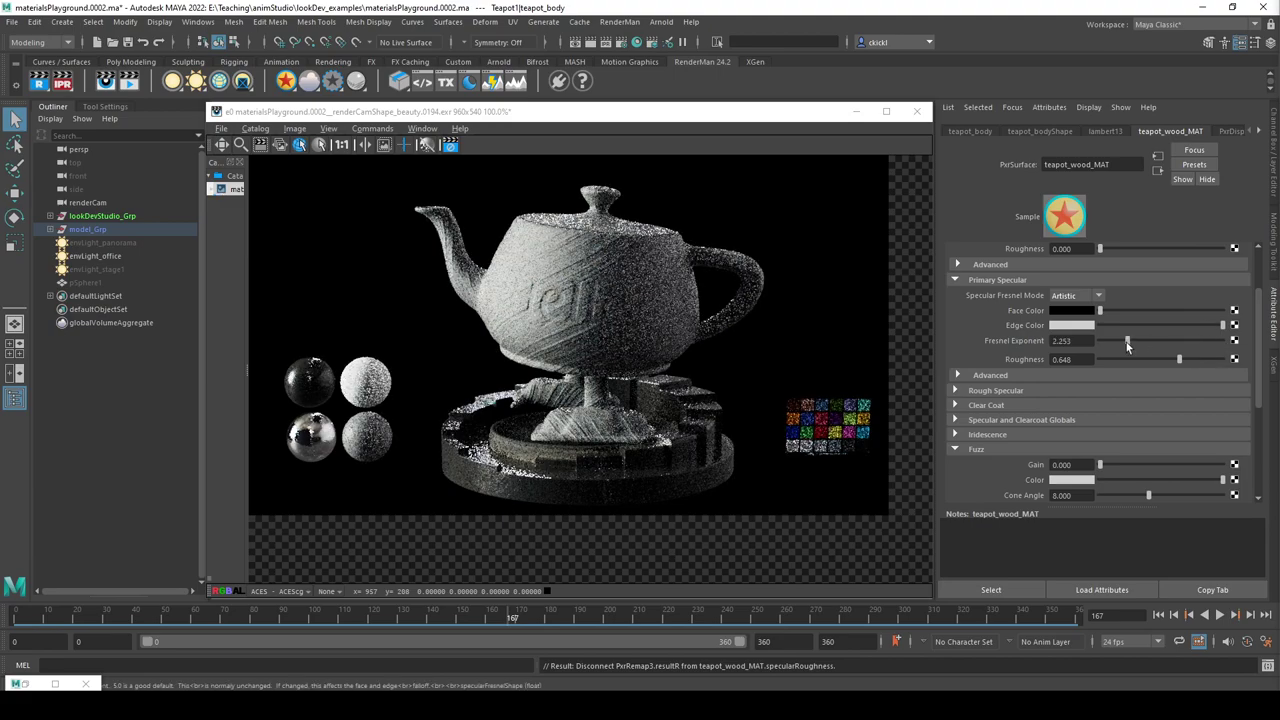
click(1060, 341)
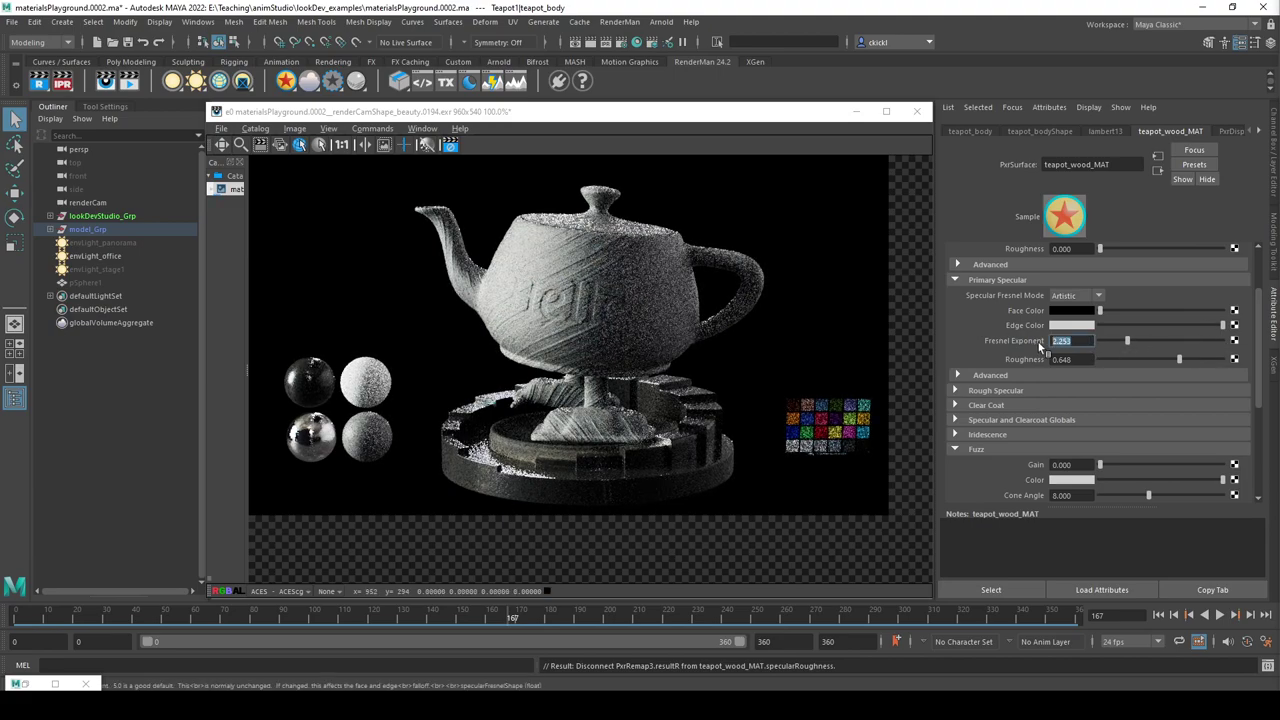
text(5)
key(Return)
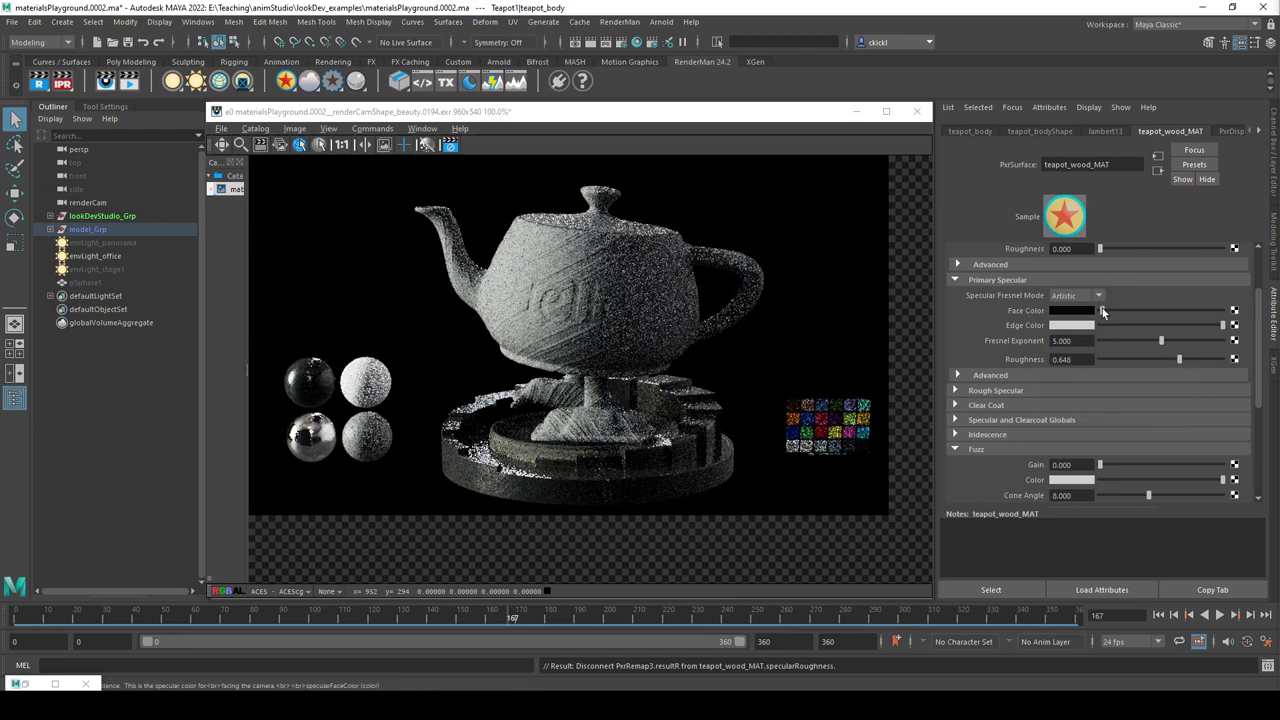
Try a slightly brighter specular Face Color, set the Primary Specular Roughness to 0.137, and darken the Face Color again.
drag(1102, 310, 1106, 310)
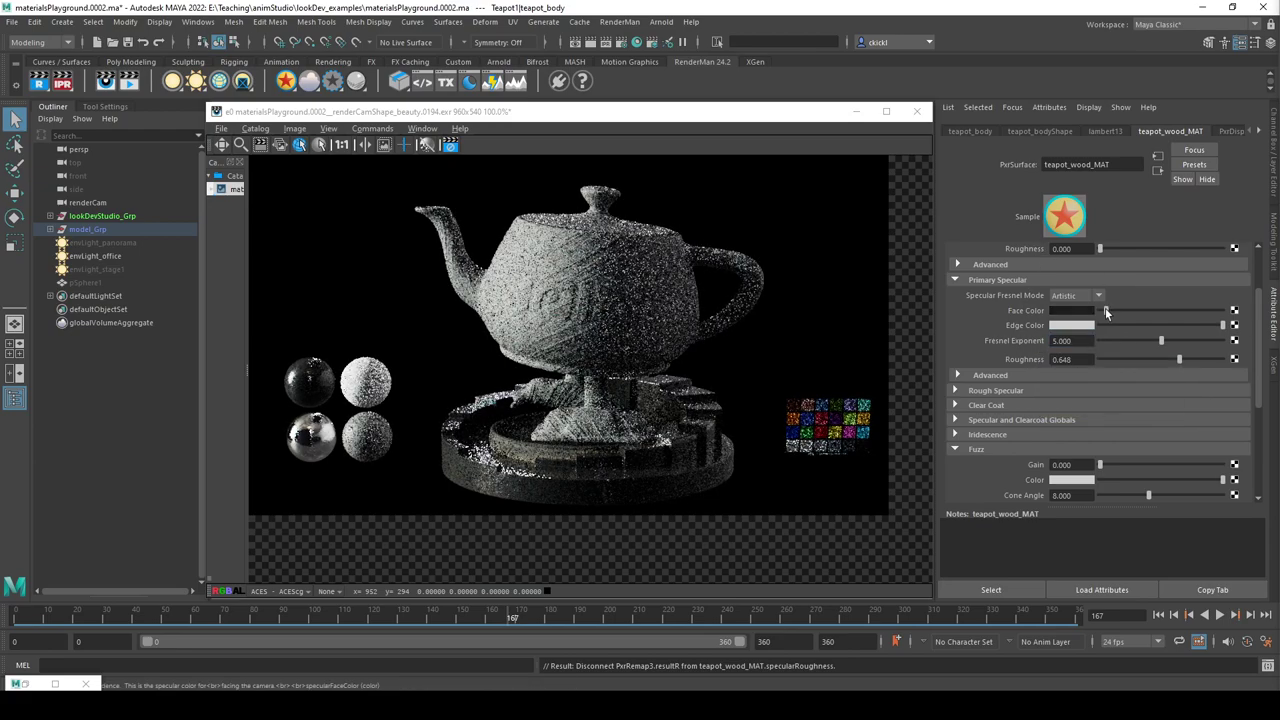
click(1116, 359)
drag(1104, 315, 1100, 315)
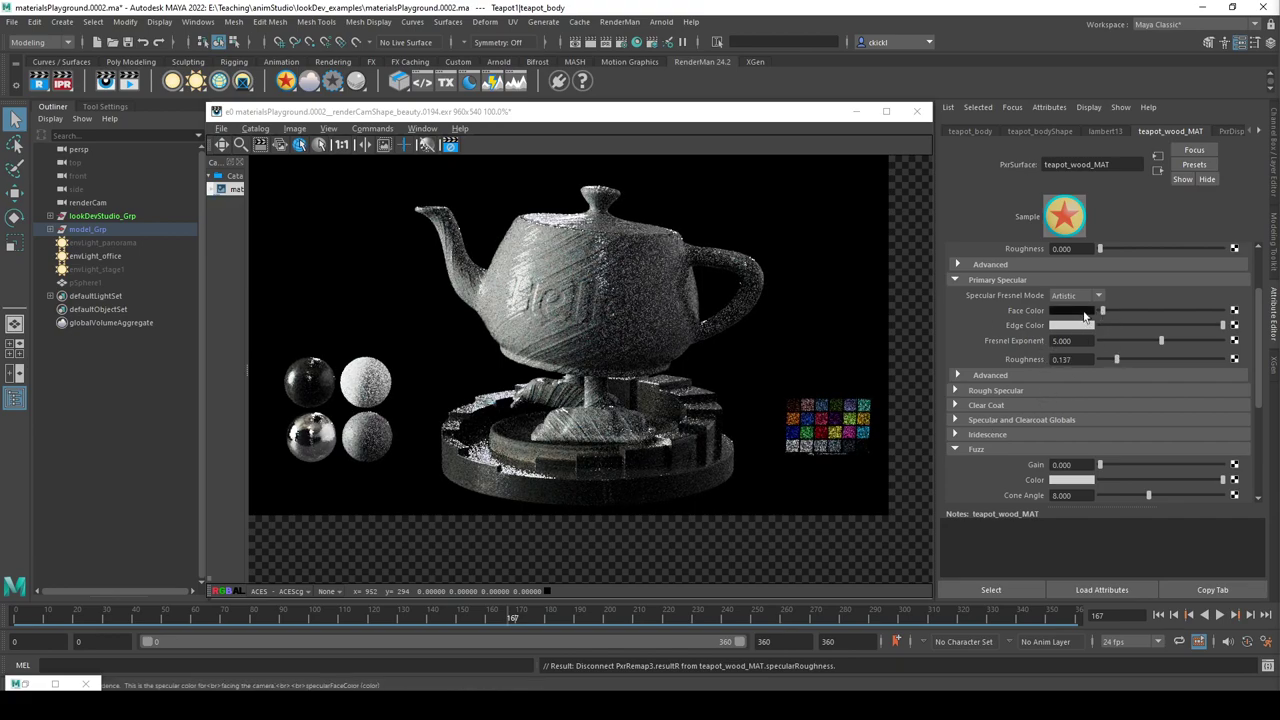
Set the Primary Specular Edge Color and the Diffuse Color of teapot_wood_MAT to black.
drag(1222, 325, 1016, 320)
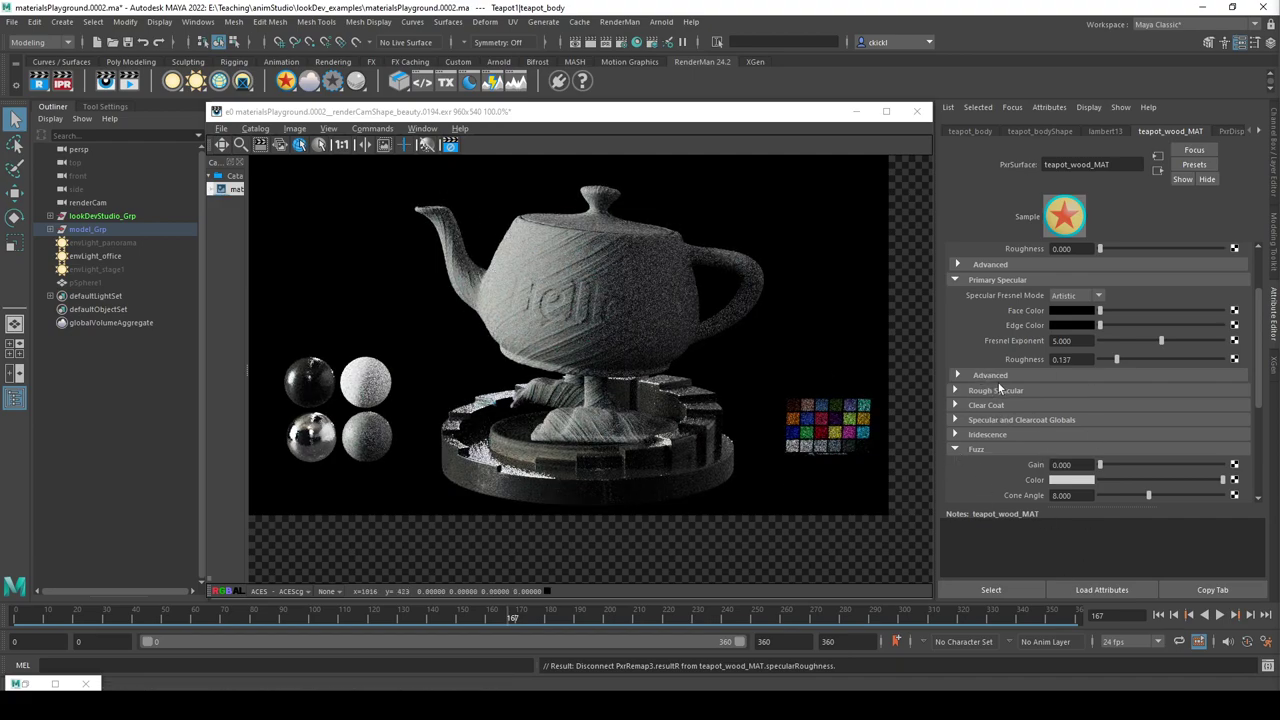
scroll(995, 469, up, 3)
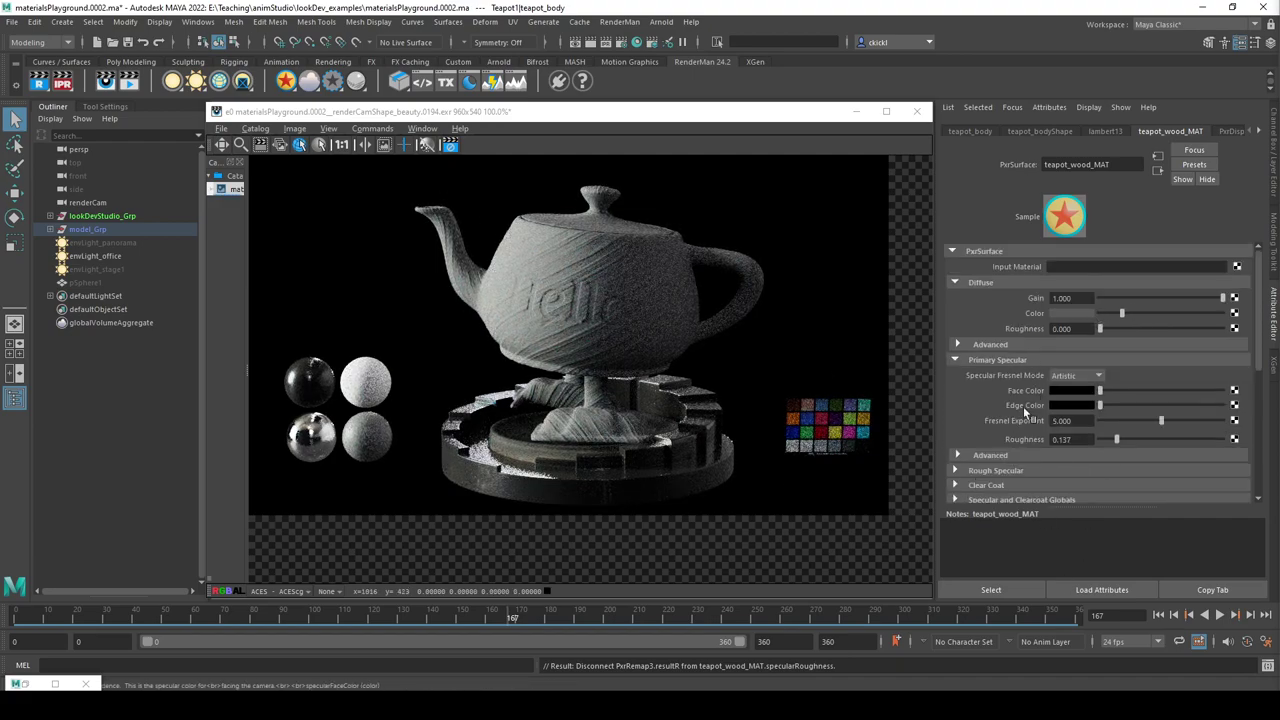
click(1100, 313)
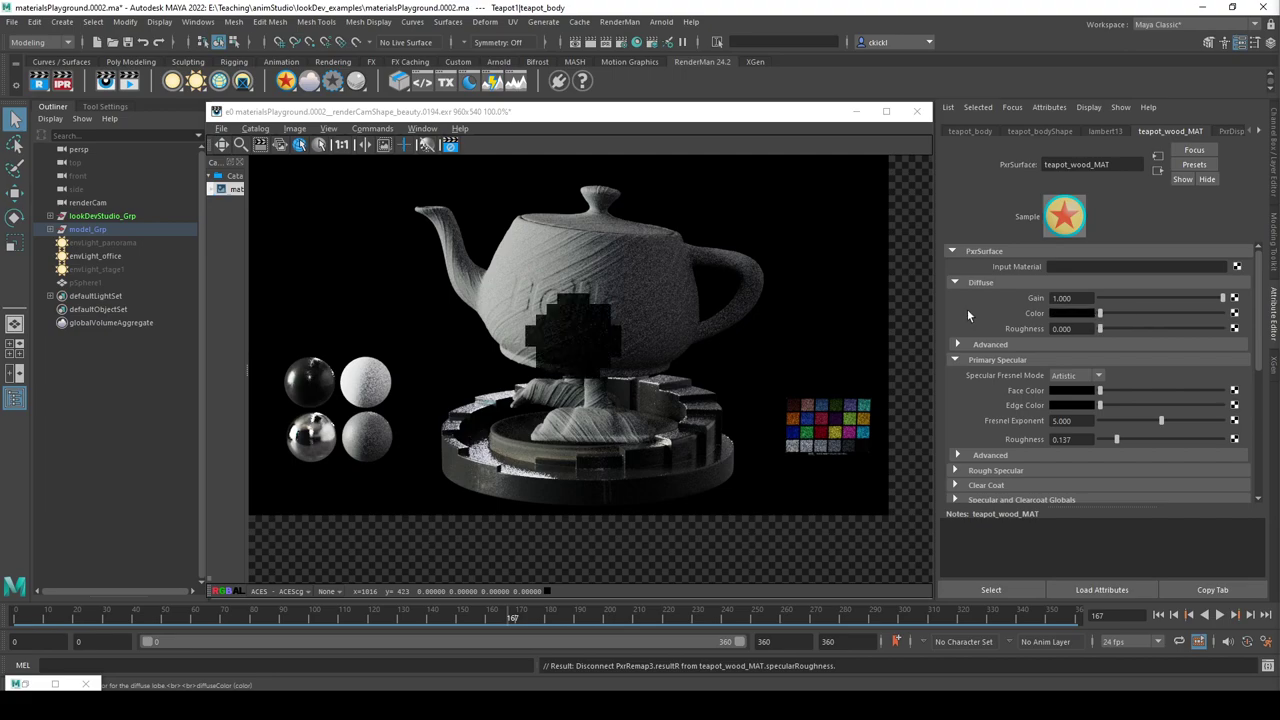
Set the Fuzz Gain of teapot_wood_MAT to 1 to isolate the fuzz in the render.
scroll(980, 409, down, 3)
click(989, 409)
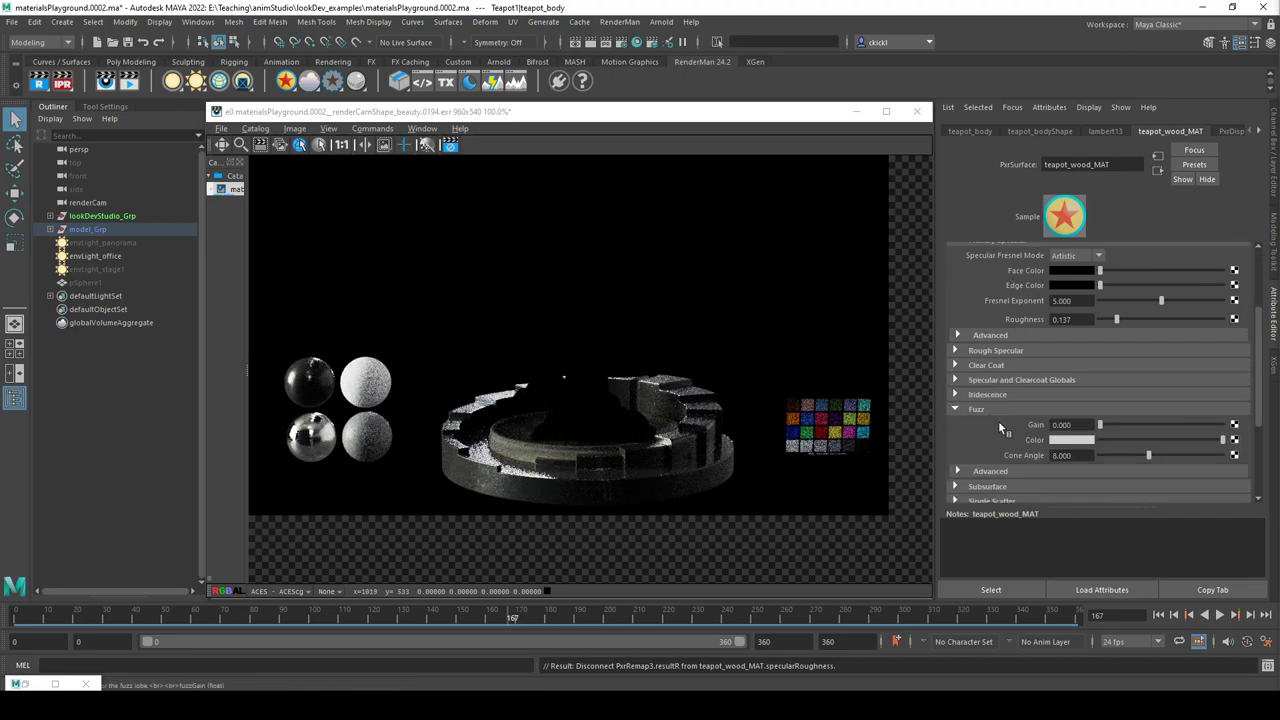
drag(1100, 425, 1224, 426)
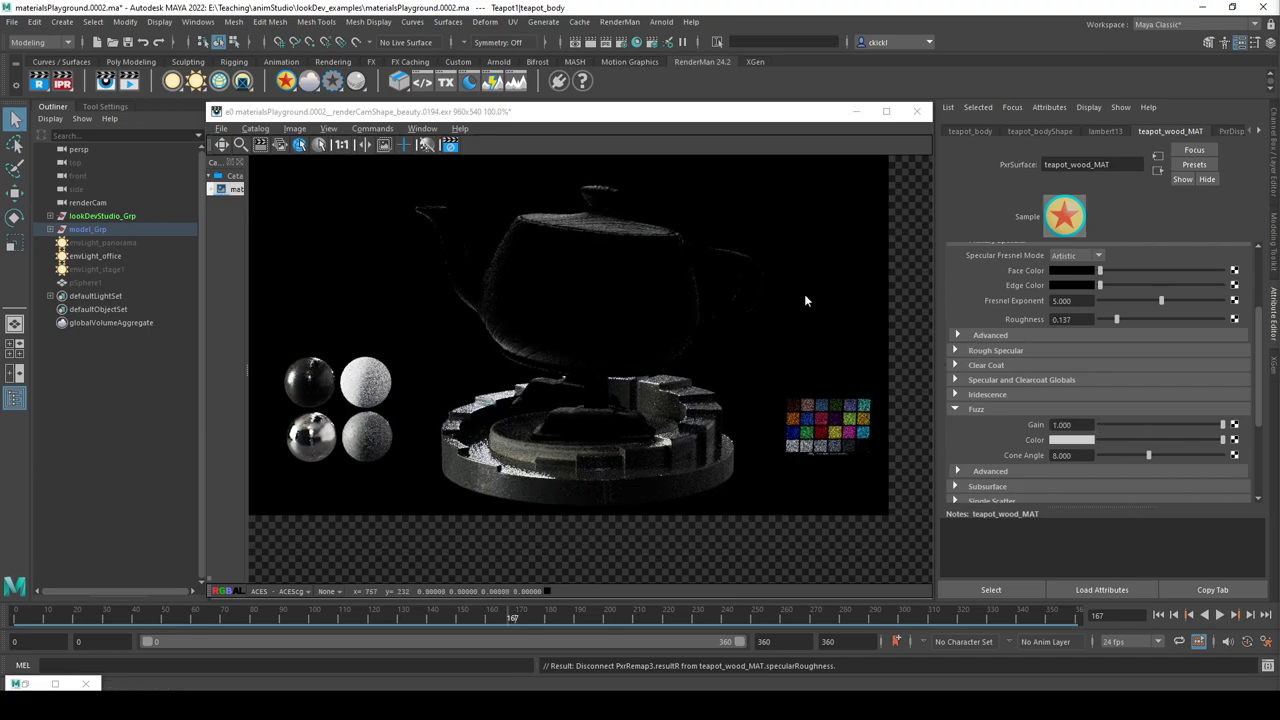
Return the Fuzz Gain of teapot_wood_MAT to 0 and raise the Primary Specular Edge Color to white.
scroll(1000, 418, up, 2)
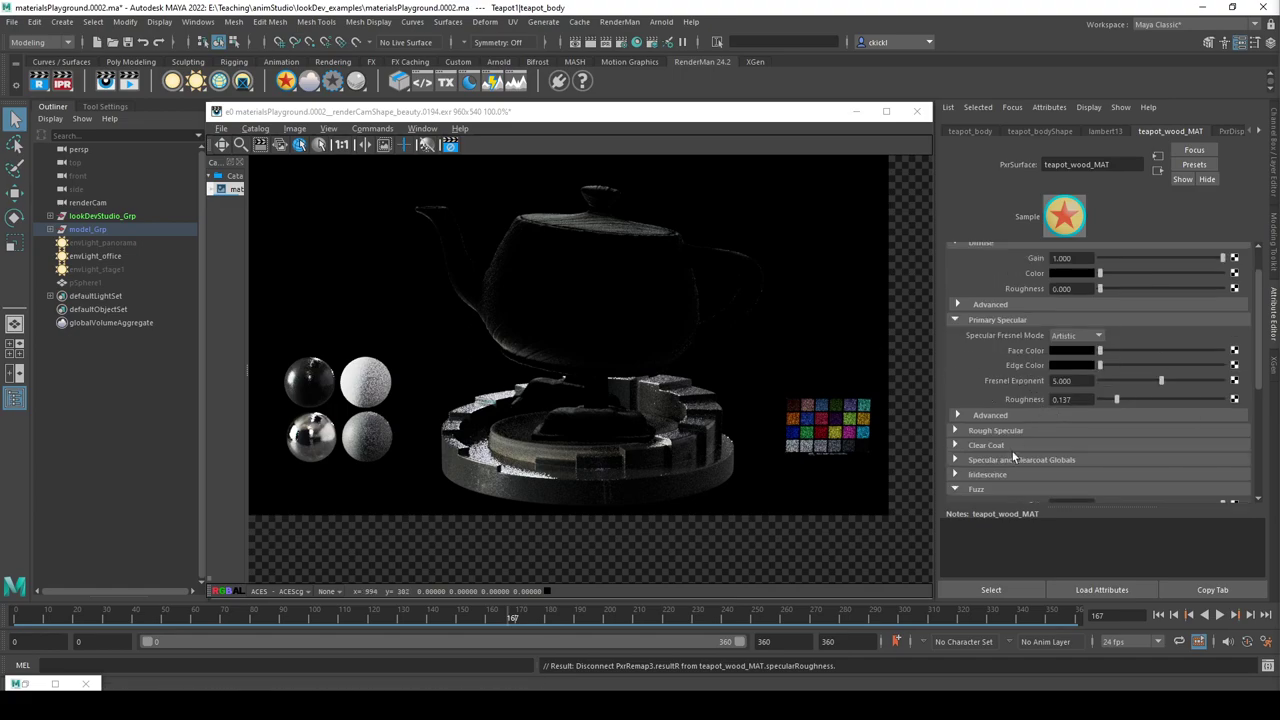
scroll(1030, 455, down, 3)
scroll(1046, 384, up, 2)
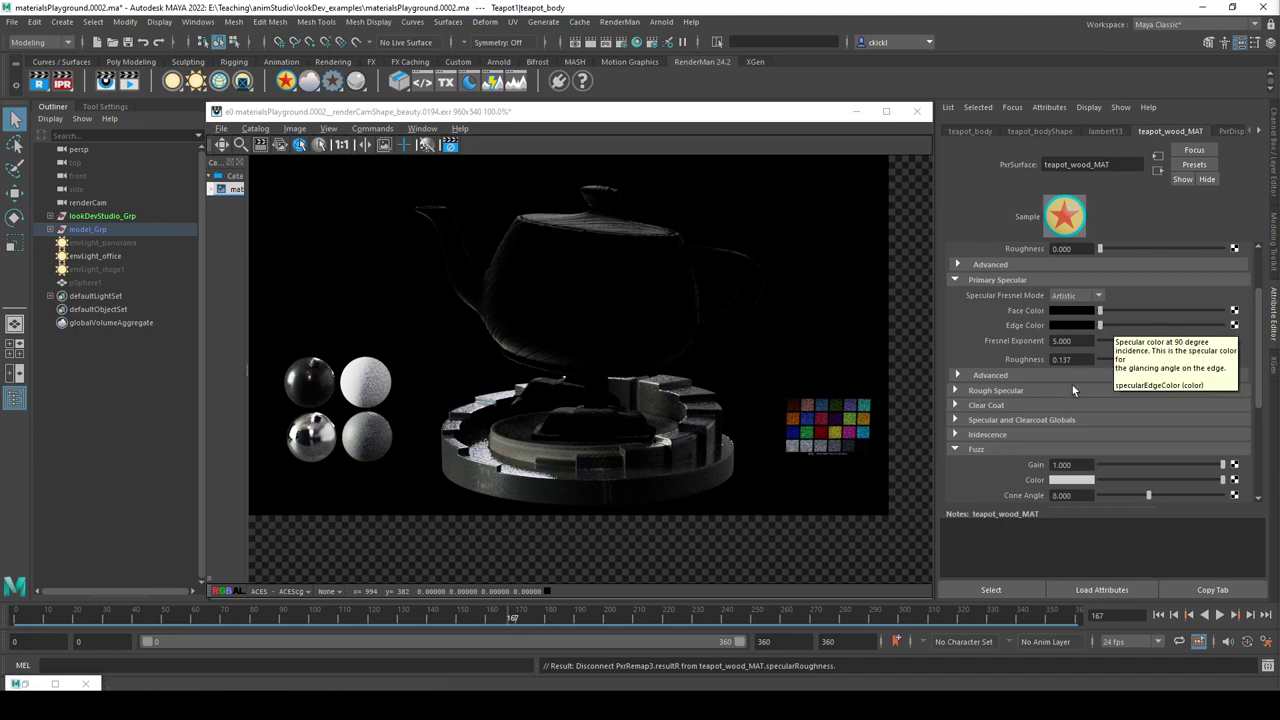
scroll(1022, 370, down, 4)
scroll(1007, 393, up, 4)
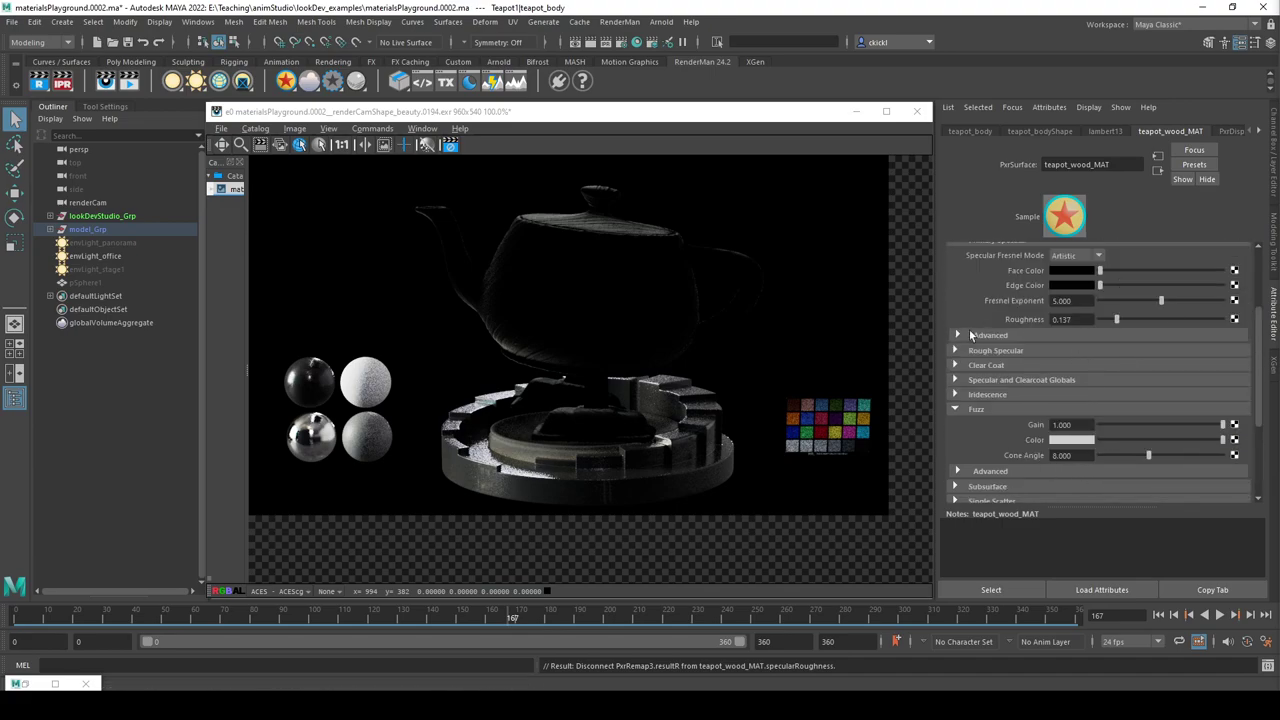
drag(1111, 463, 1098, 464)
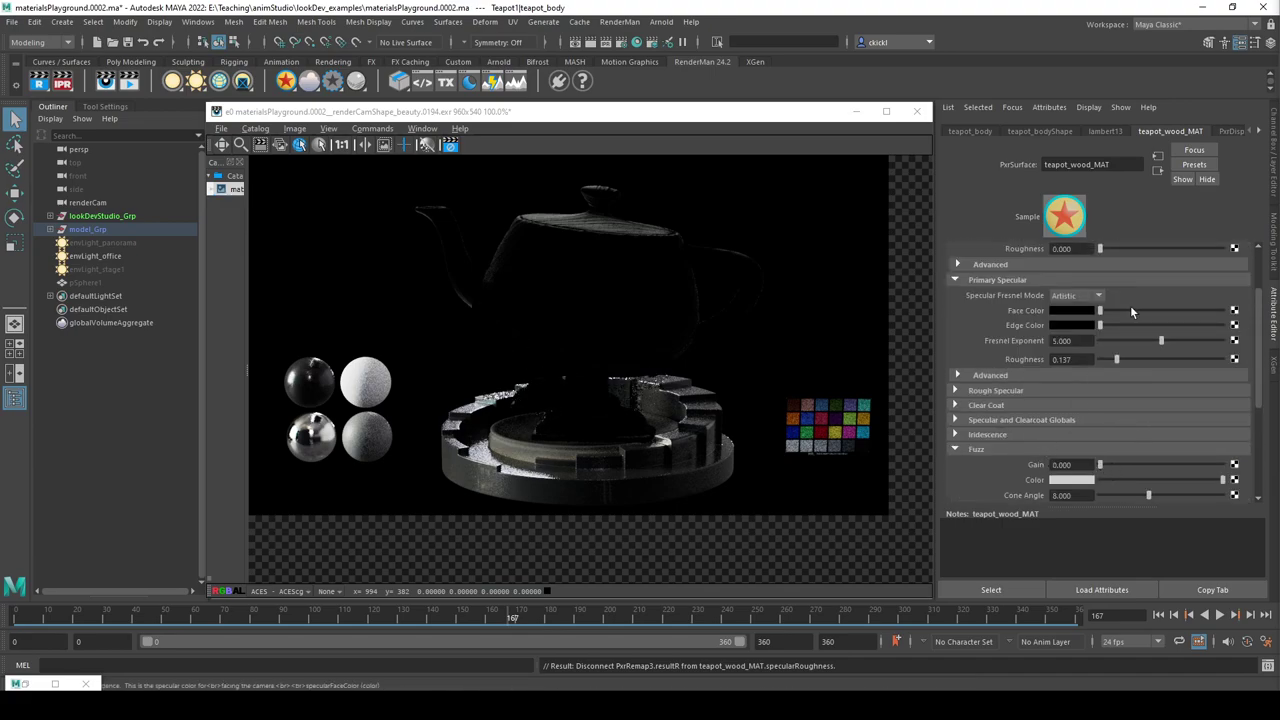
drag(1201, 323, 1226, 325)
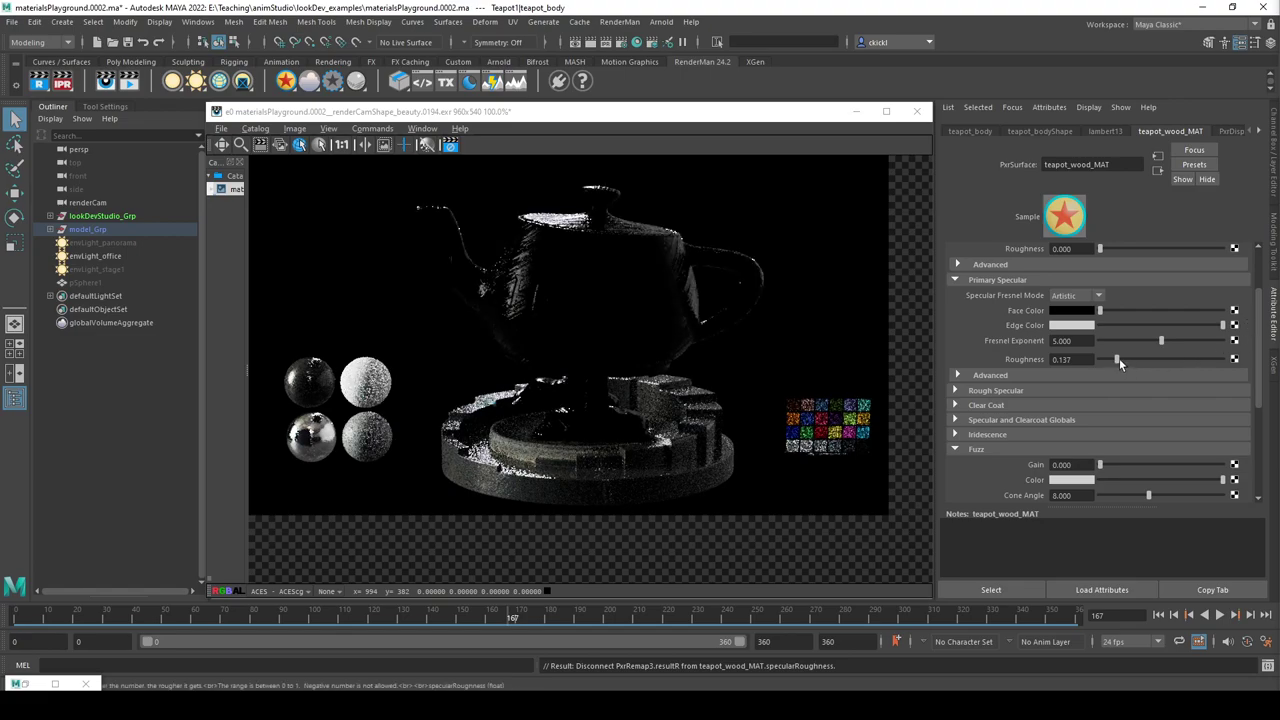
Set the Primary Specular Roughness of teapot_wood_MAT to 0.429 and its Fresnel Exponent to 7.088.
drag(1118, 358, 1134, 359)
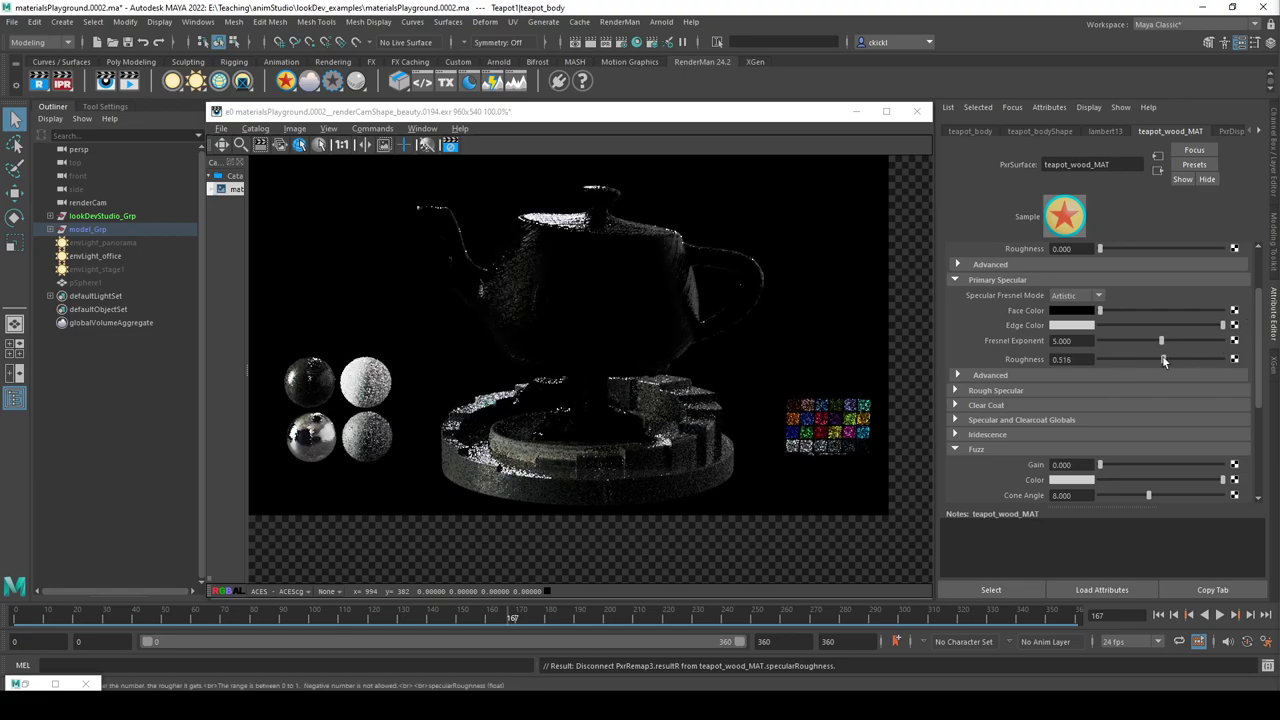
click(1150, 357)
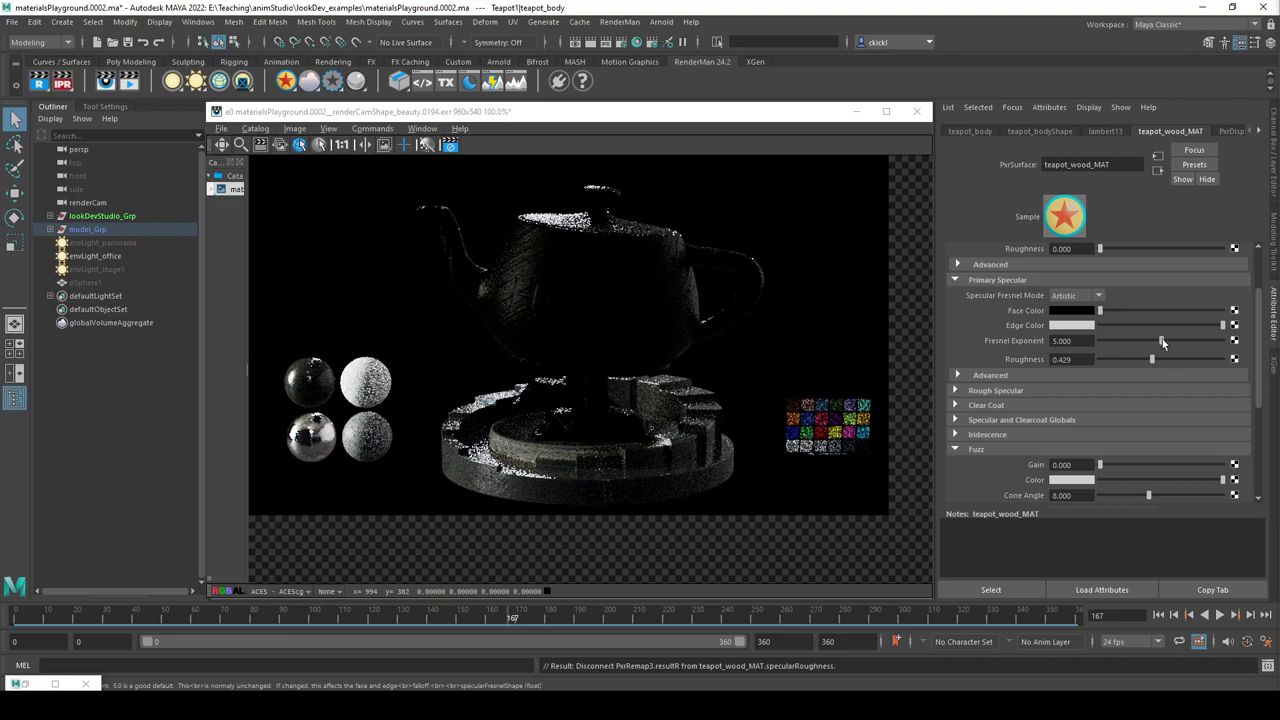
drag(1197, 339, 1184, 338)
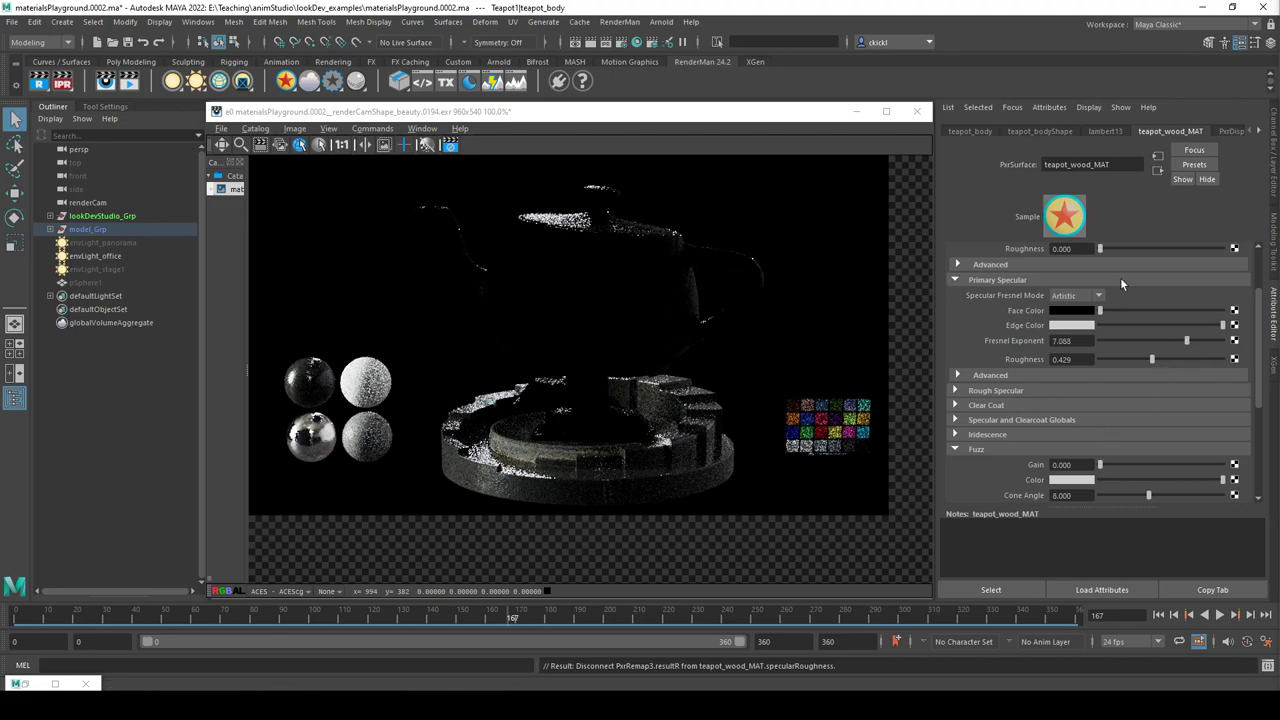
Darken the Primary Specular Edge Color of teapot_wood_MAT to black and set the Fuzz Gain to 1.
drag(1110, 325, 994, 318)
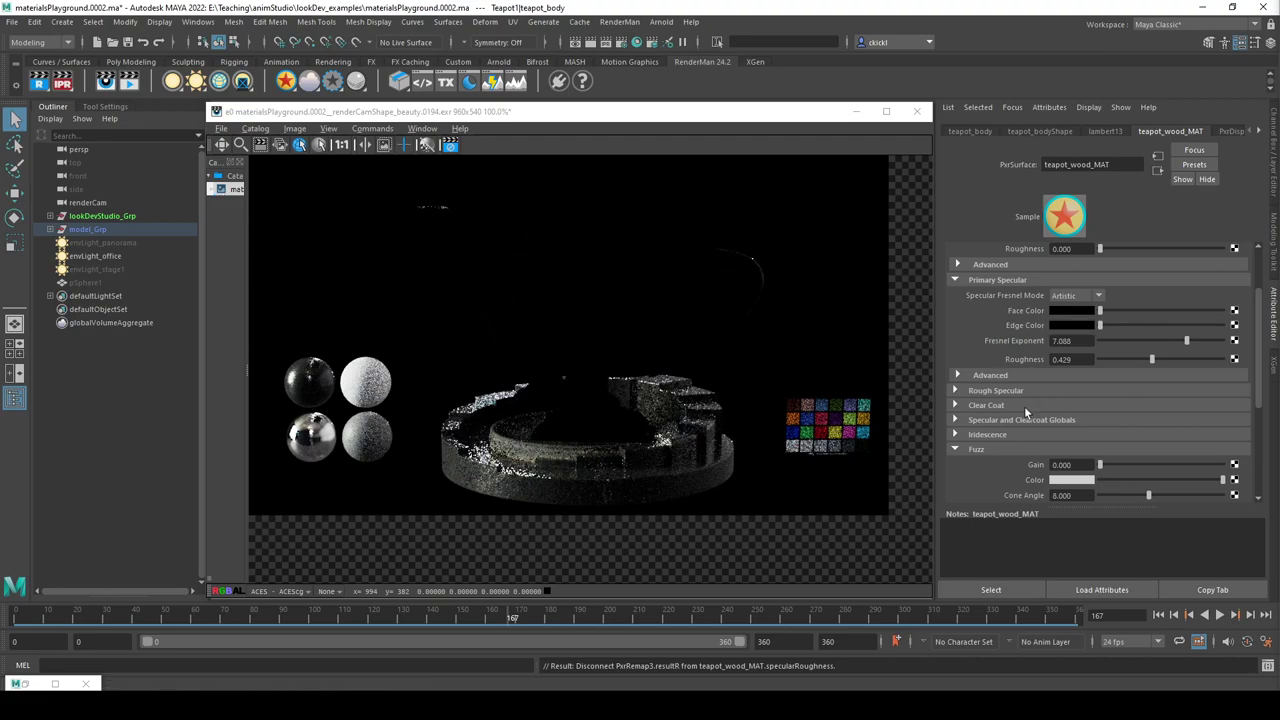
scroll(1024, 406, down, 2)
drag(1100, 384, 1222, 384)
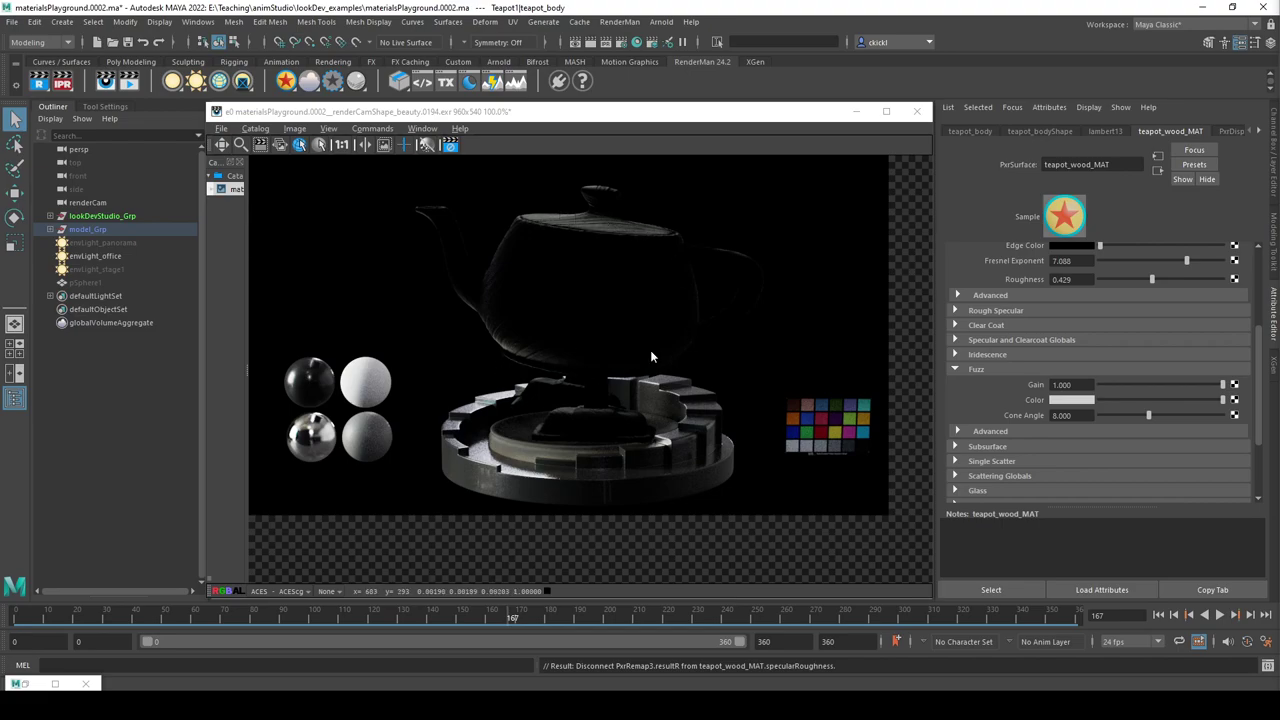
Examine the fuzz on the rendered teapot, frame the whole render, and compare it with the black velvet blazer photo in the browser.
scroll(650, 356, down, 5)
scroll(756, 394, up, 5)
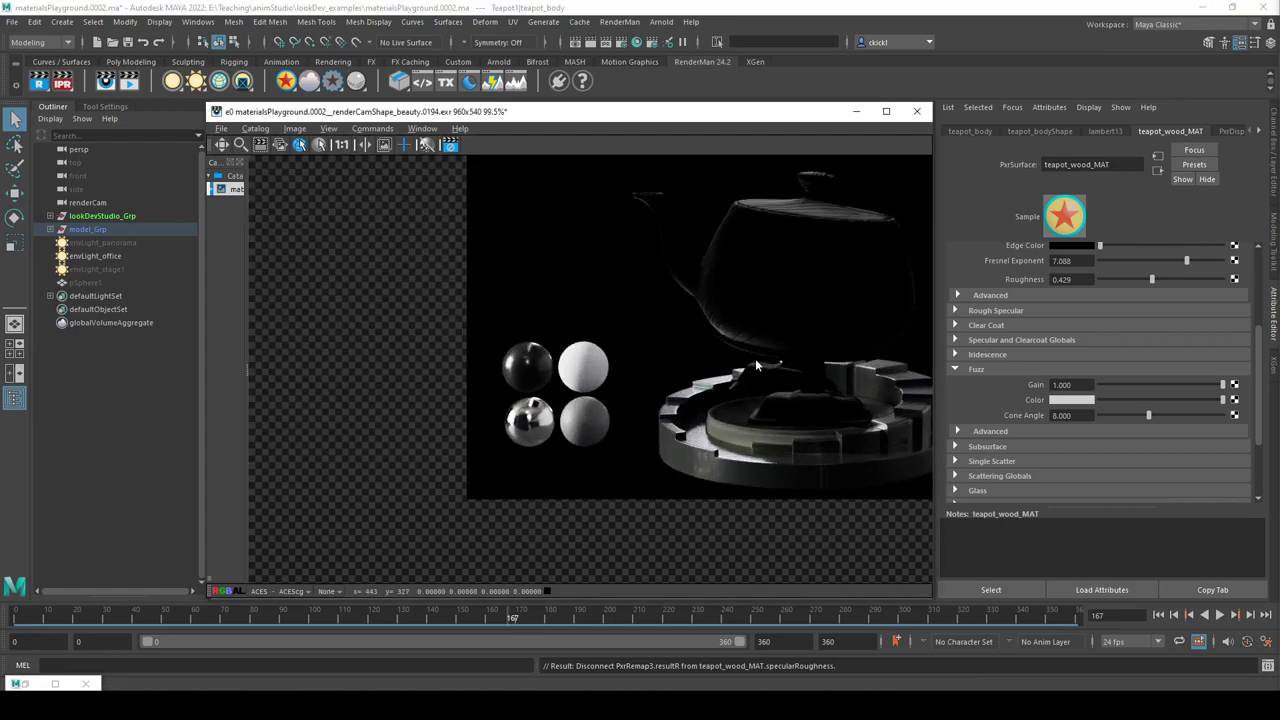
alt+middle_drag(635, 342, 618, 348)
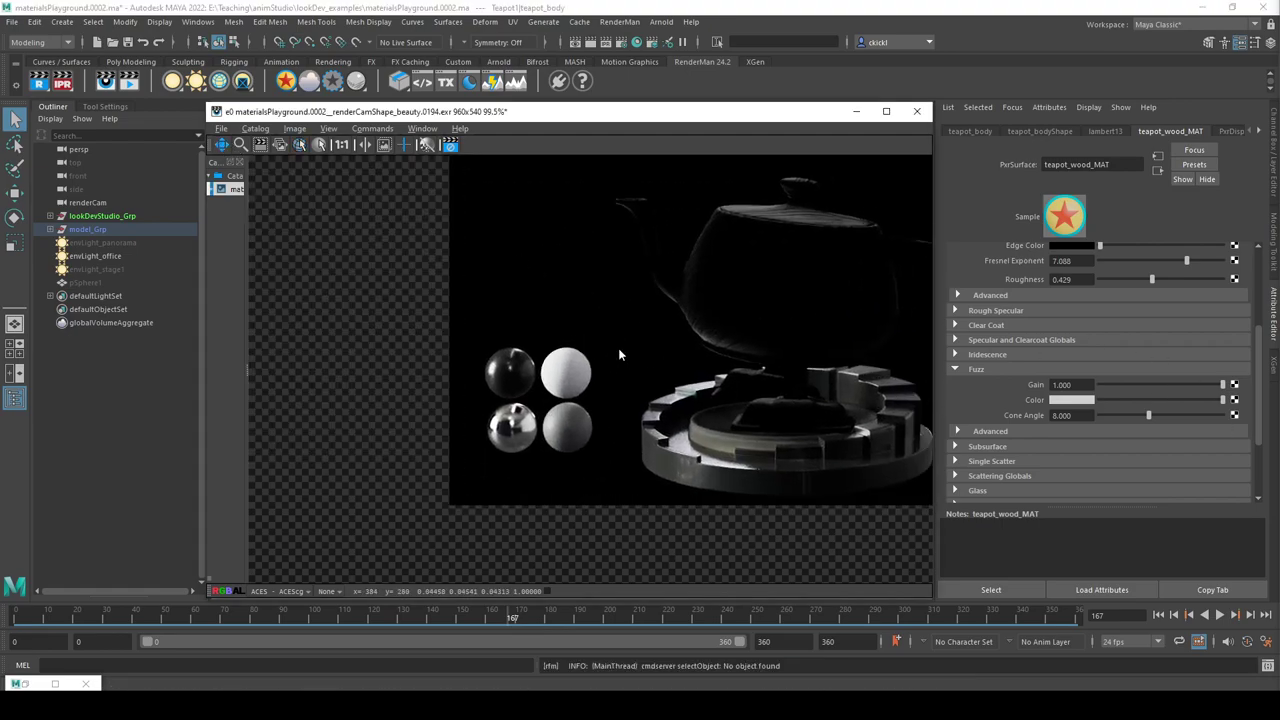
key(f)
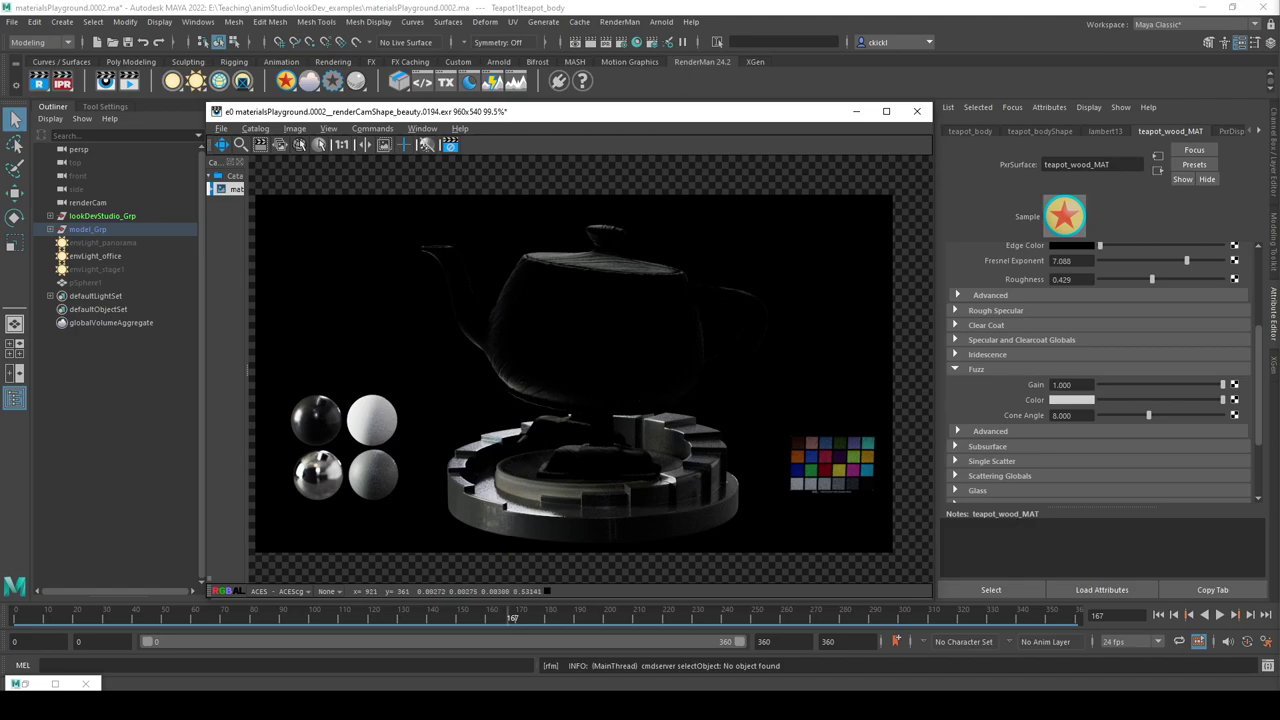
key(alt+Tab)
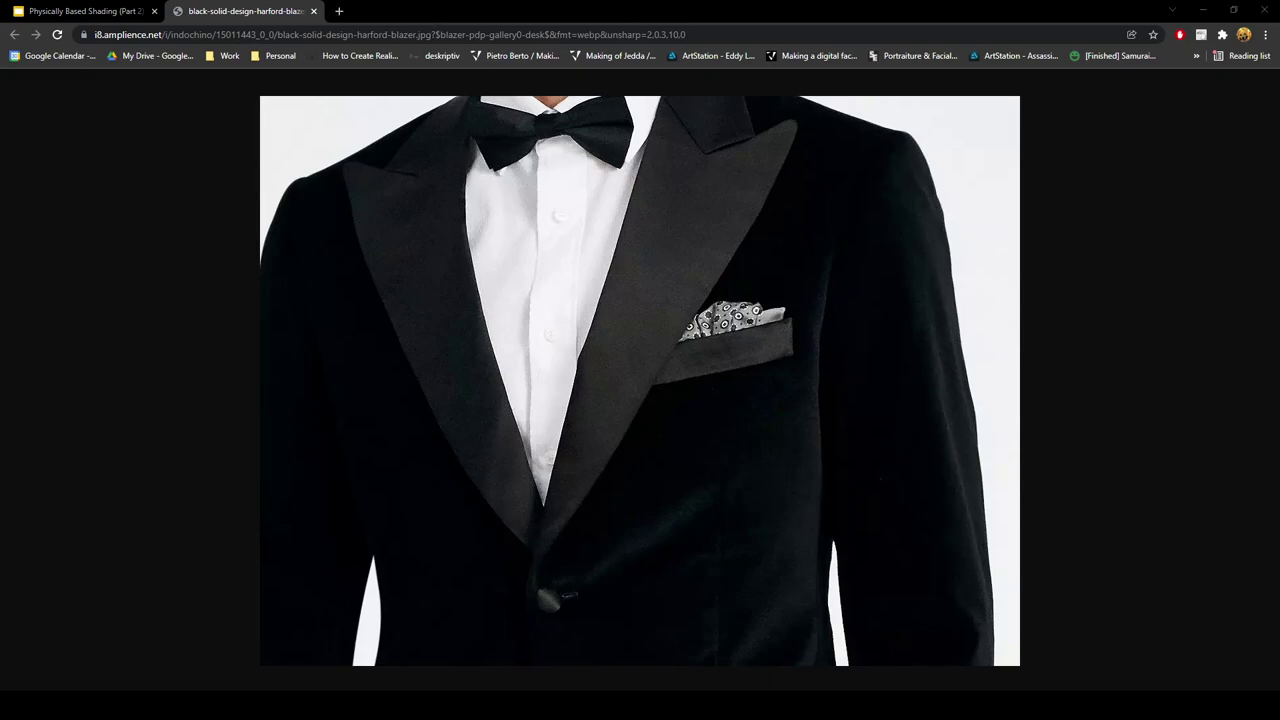
key(alt+Tab)
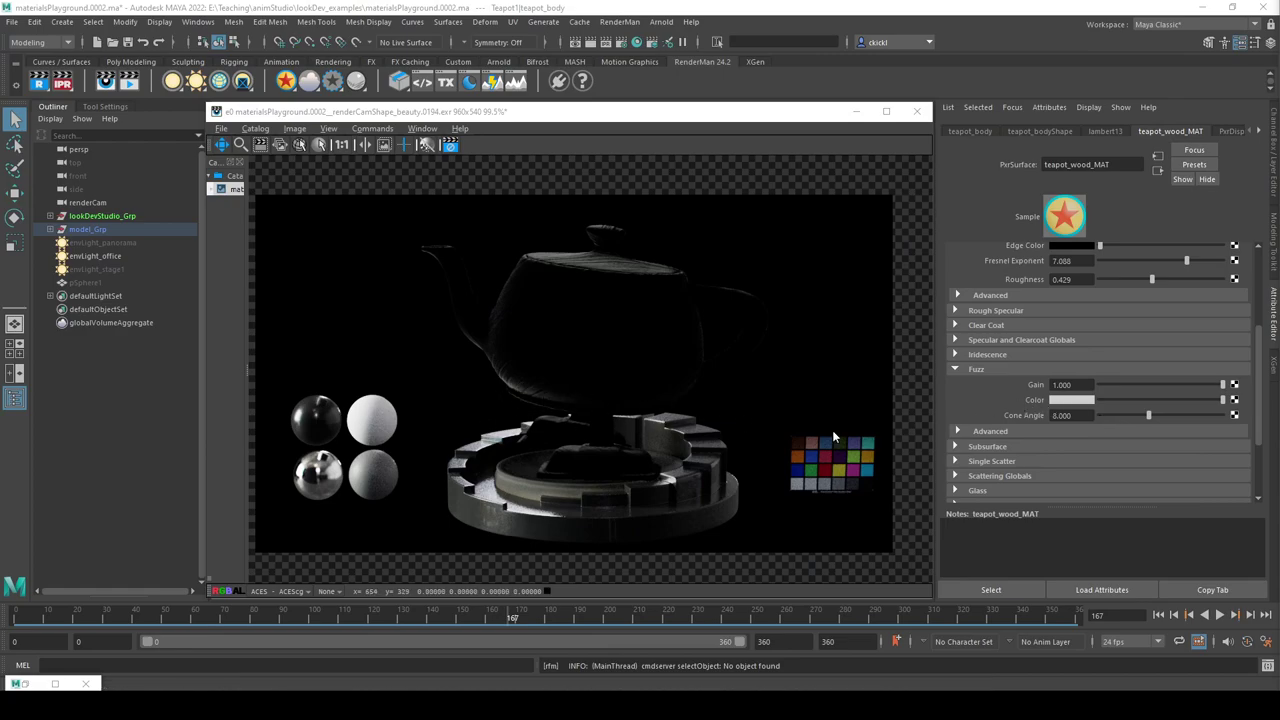
Try a red Fuzz Color on teapot_wood_MAT and soften its saturation.
click(1070, 400)
click(1099, 450)
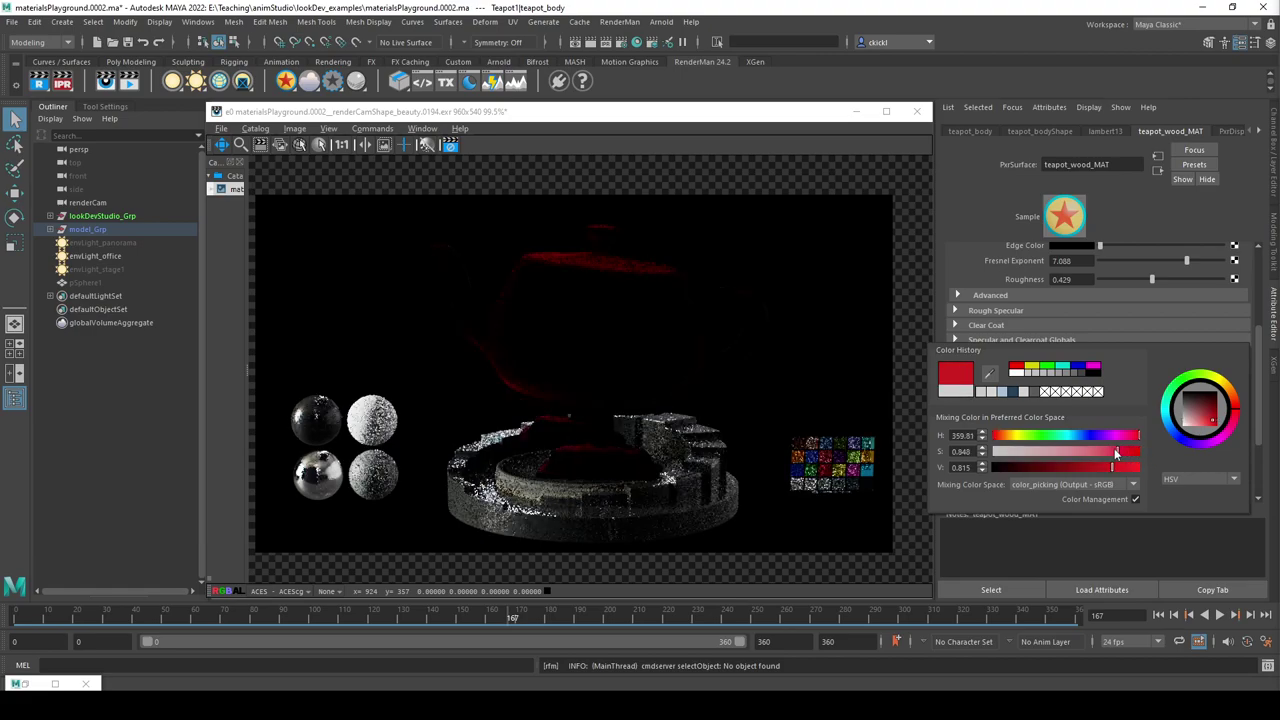
drag(1099, 453, 1067, 453)
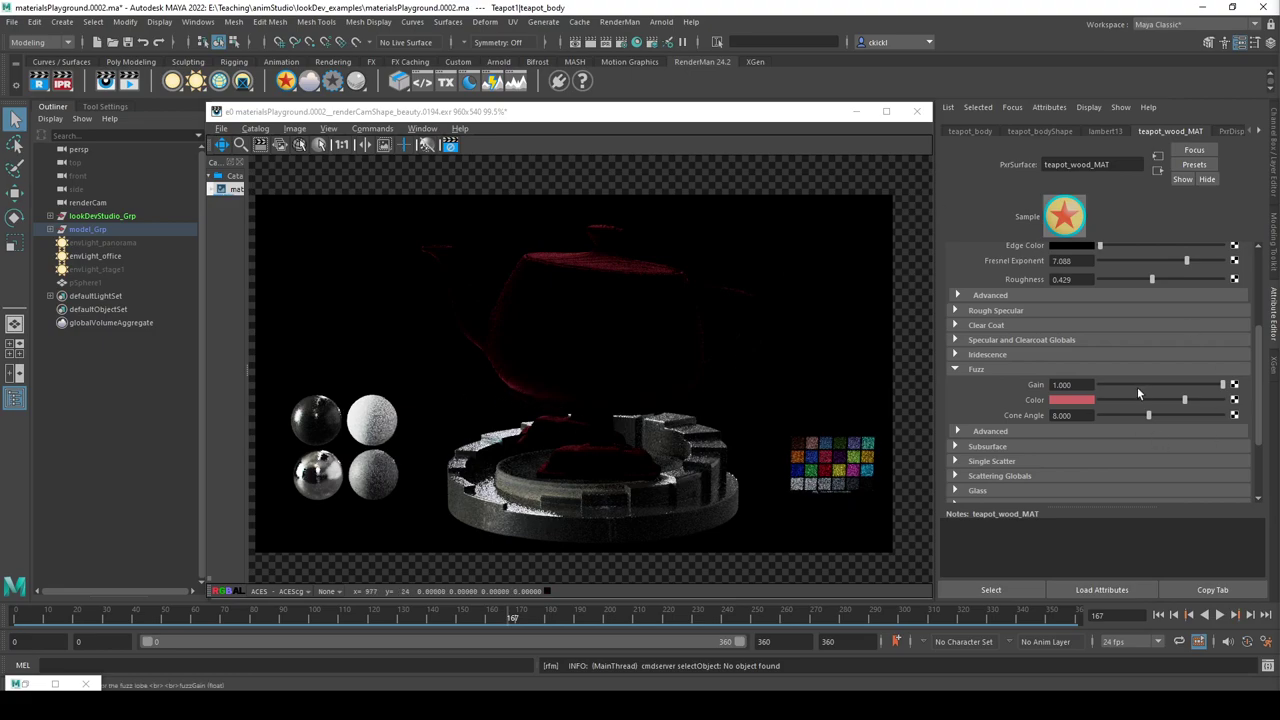
Desaturate the Fuzz Color of teapot_wood_MAT back to light grey and set the Fuzz Gain to 0.
click(1070, 397)
drag(1016, 464, 998, 464)
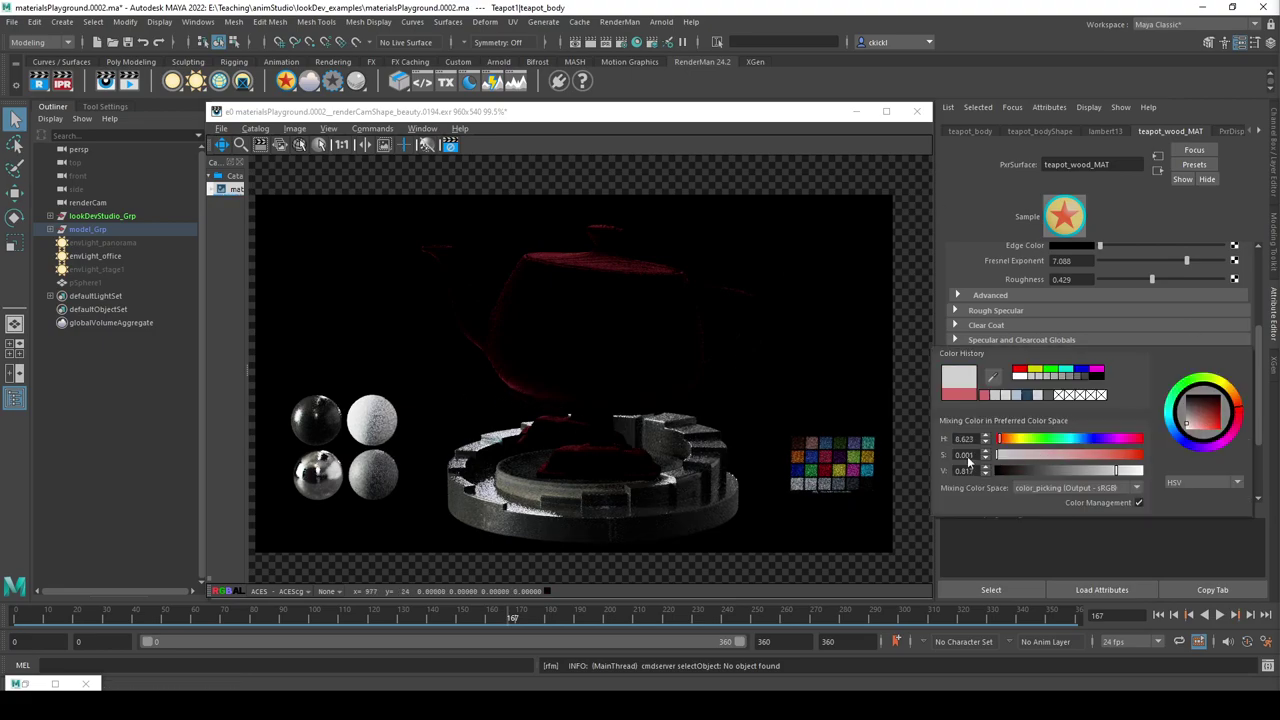
click(1104, 384)
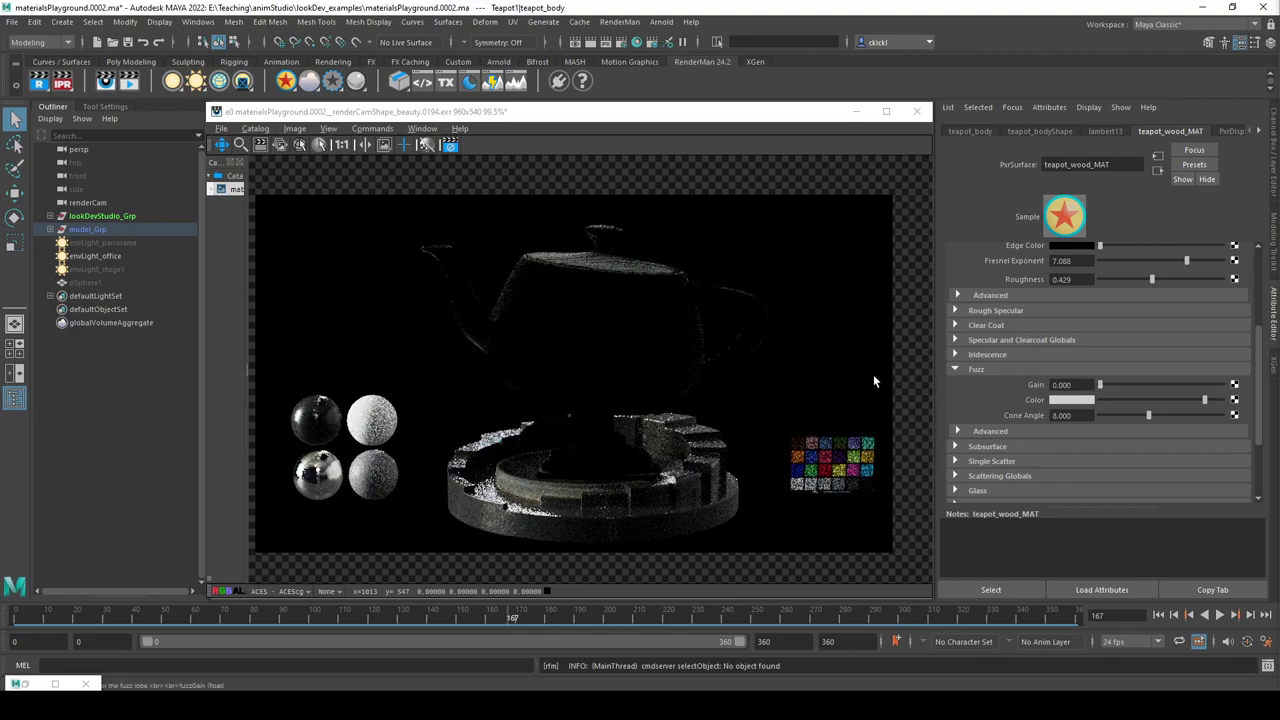
Collapse the Fuzz settings and review the other PxrSurface parameter groups of teapot_wood_MAT, expanding Iridescence and Glass.
click(980, 369)
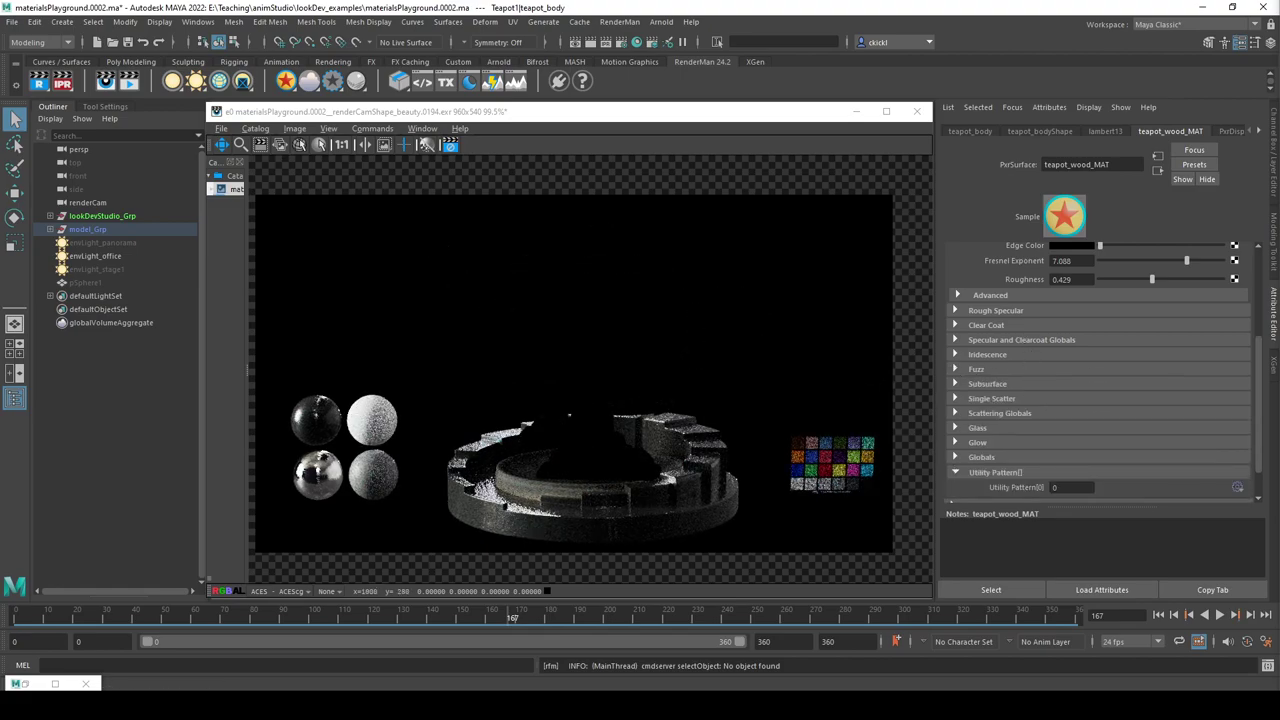
click(987, 354)
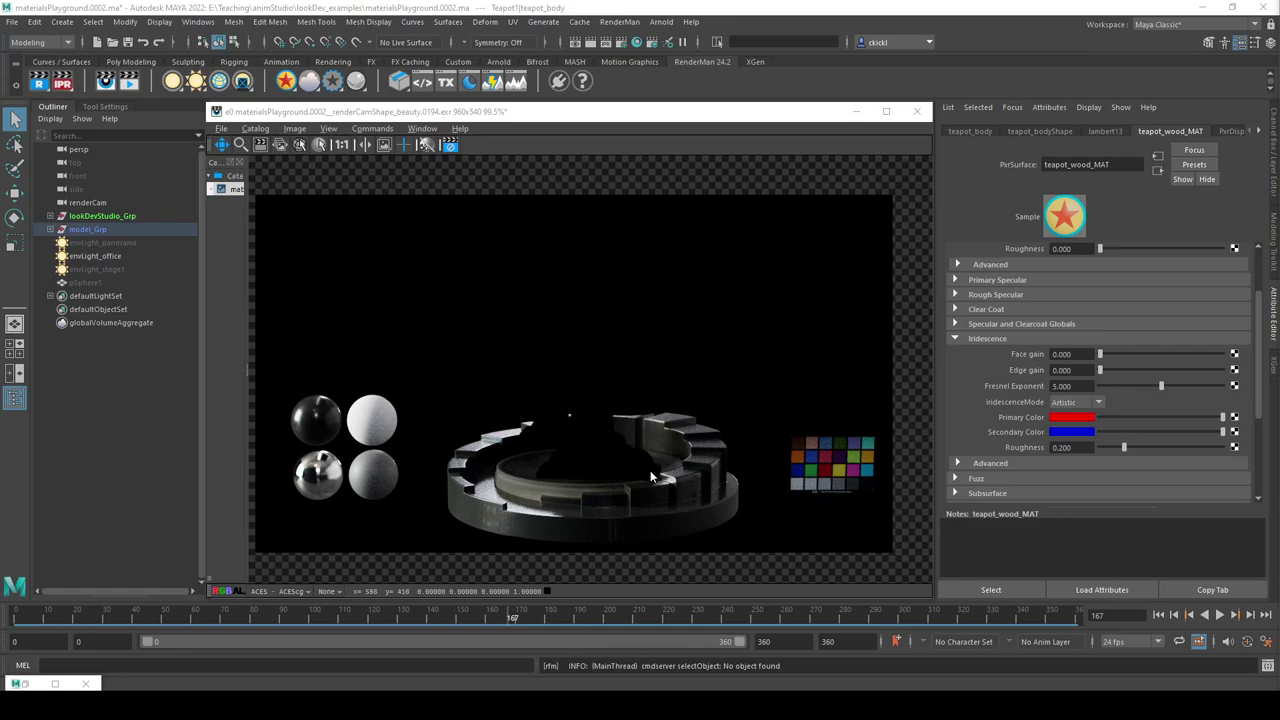
click(954, 338)
click(954, 338)
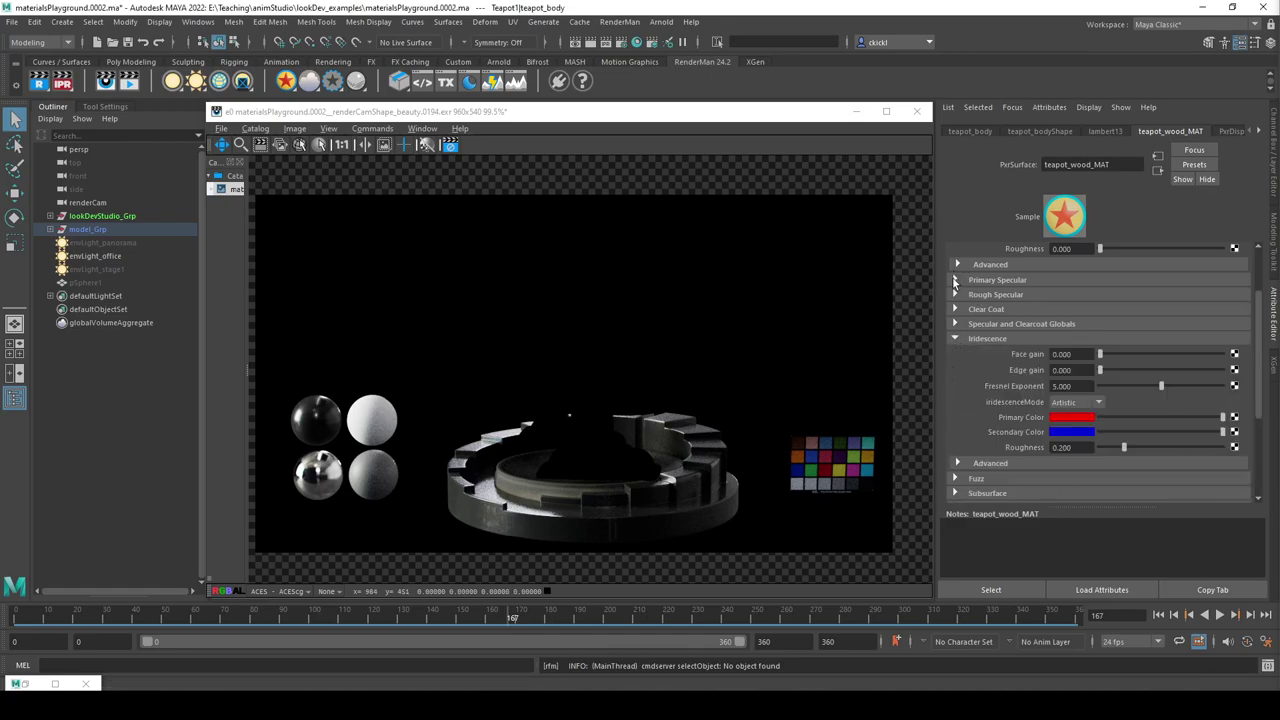
scroll(984, 355, up, 3)
scroll(1073, 405, down, 5)
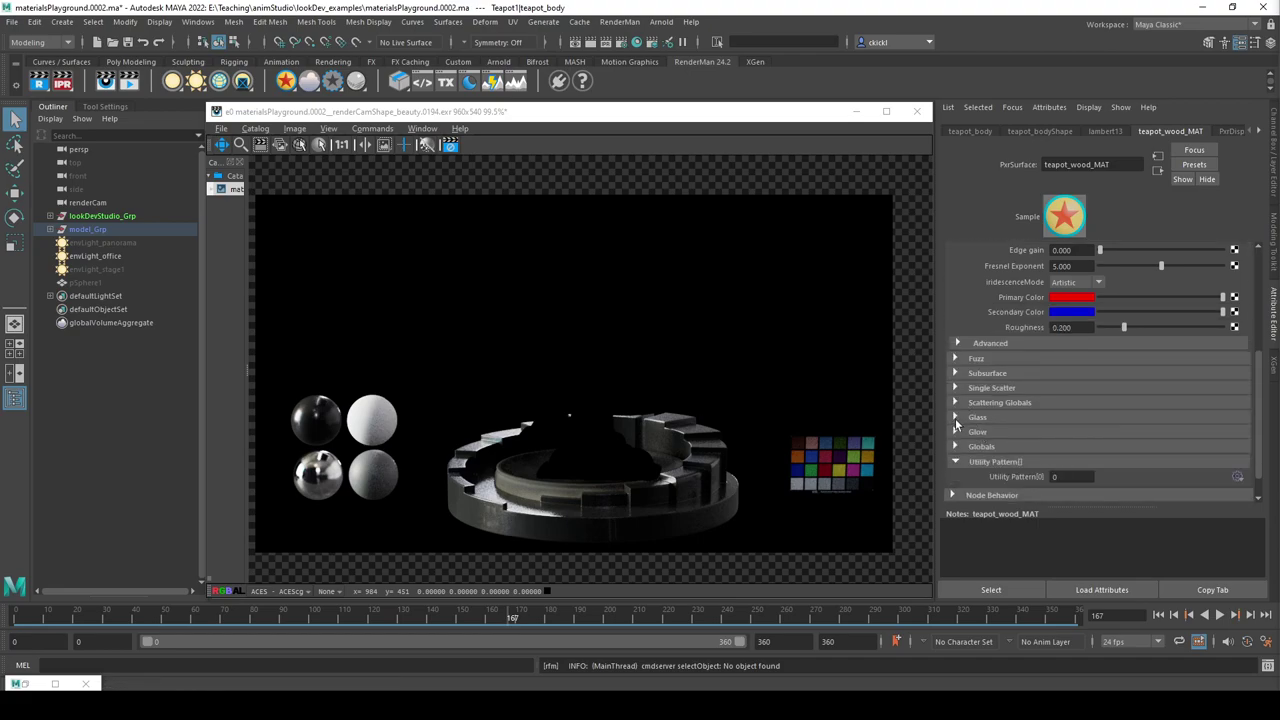
click(952, 373)
scroll(1056, 406, up, 5)
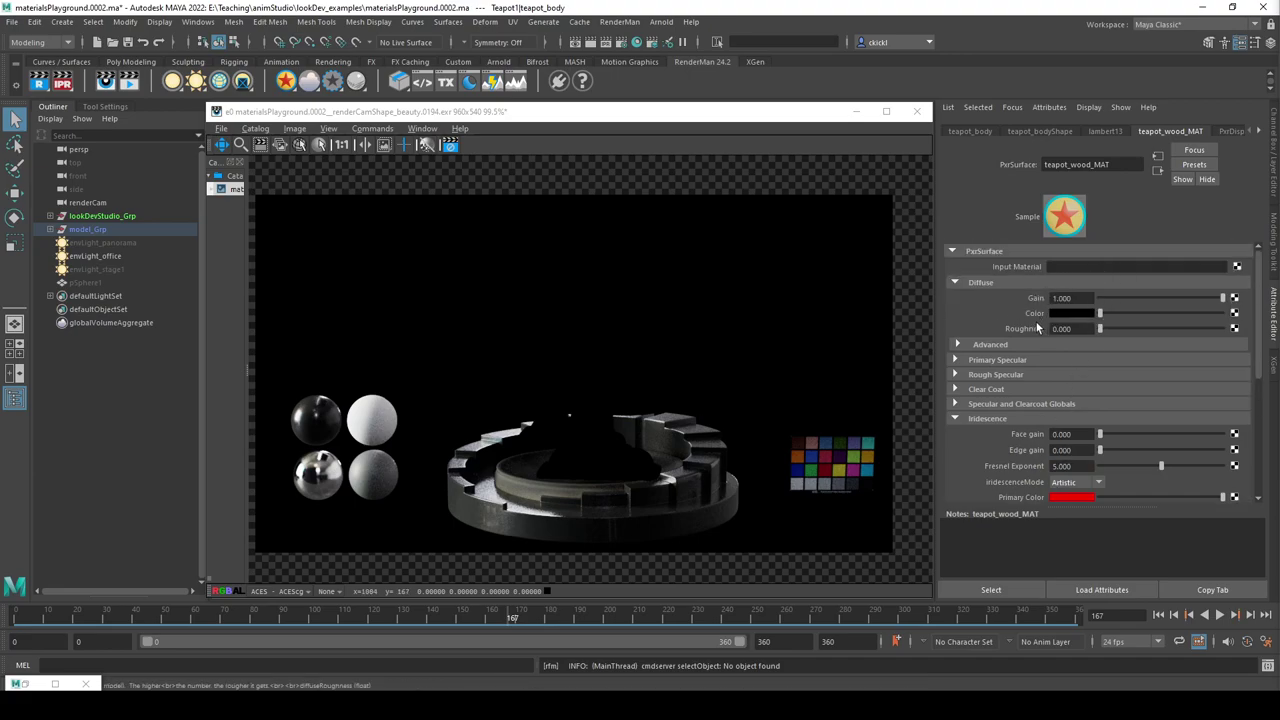
scroll(997, 368, down, 4)
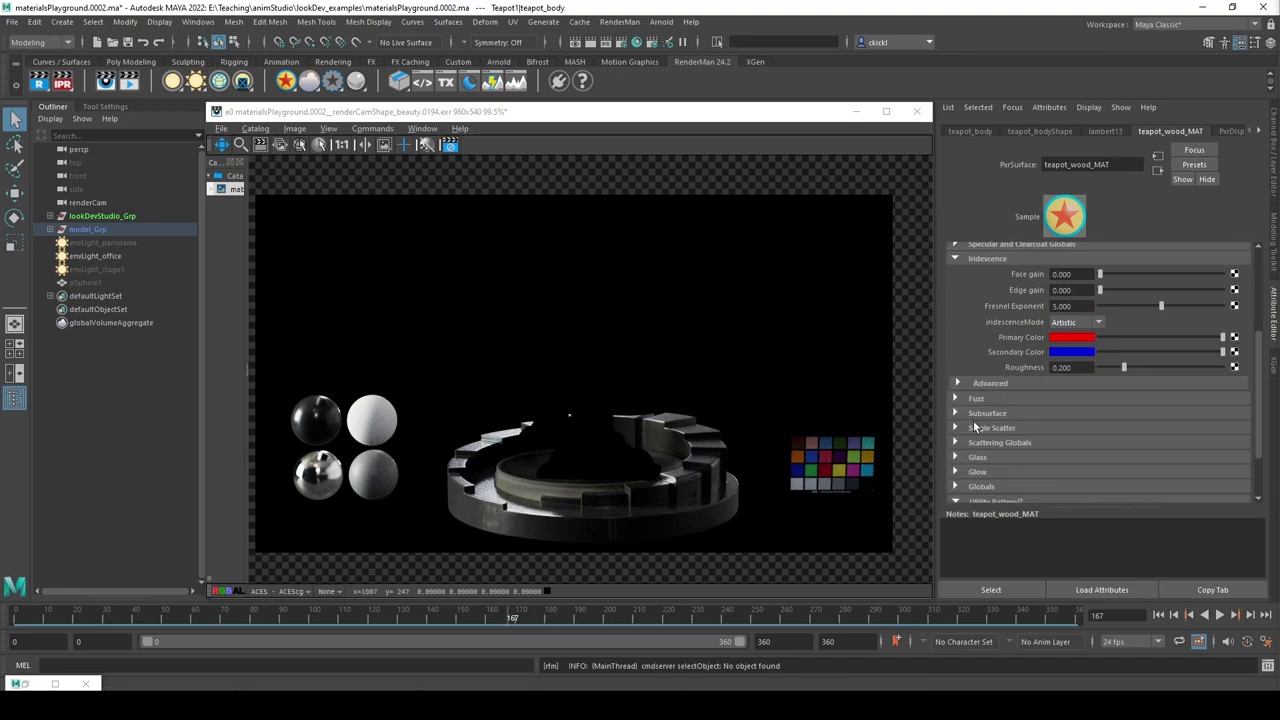
click(955, 458)
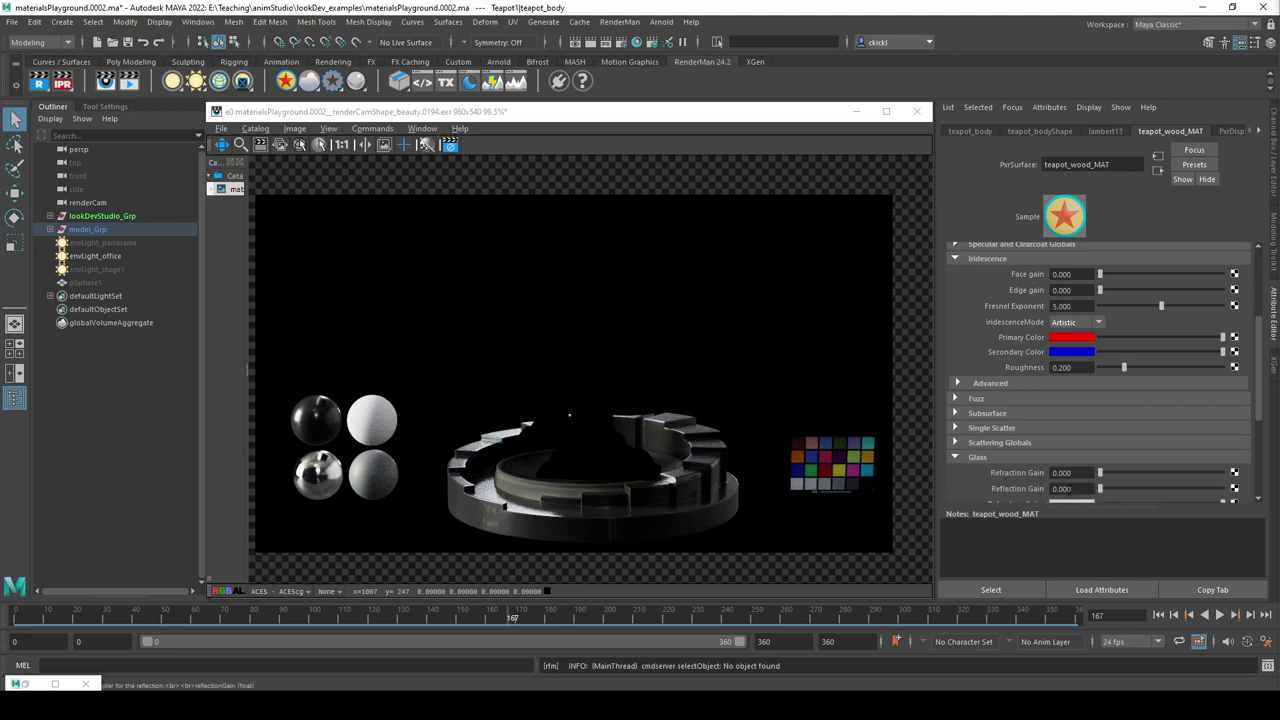
scroll(1096, 433, up, 2)
scroll(1096, 433, up, 2)
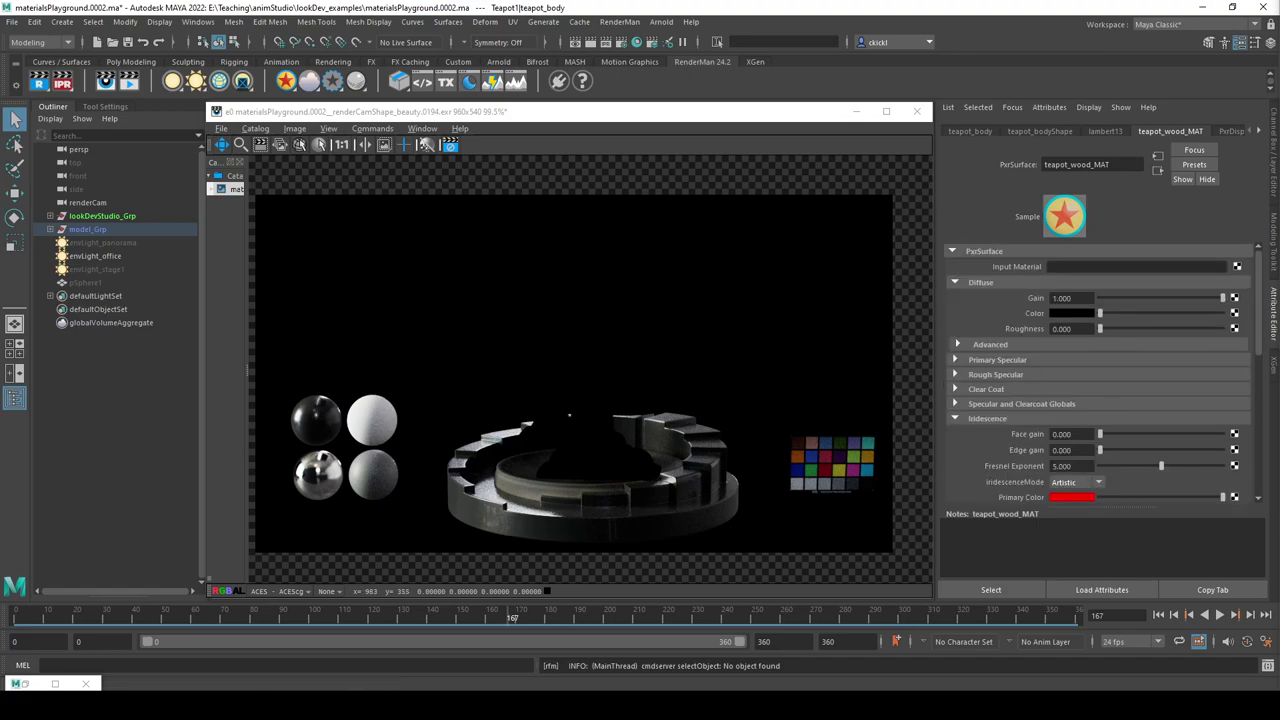
scroll(991, 395, down, 2)
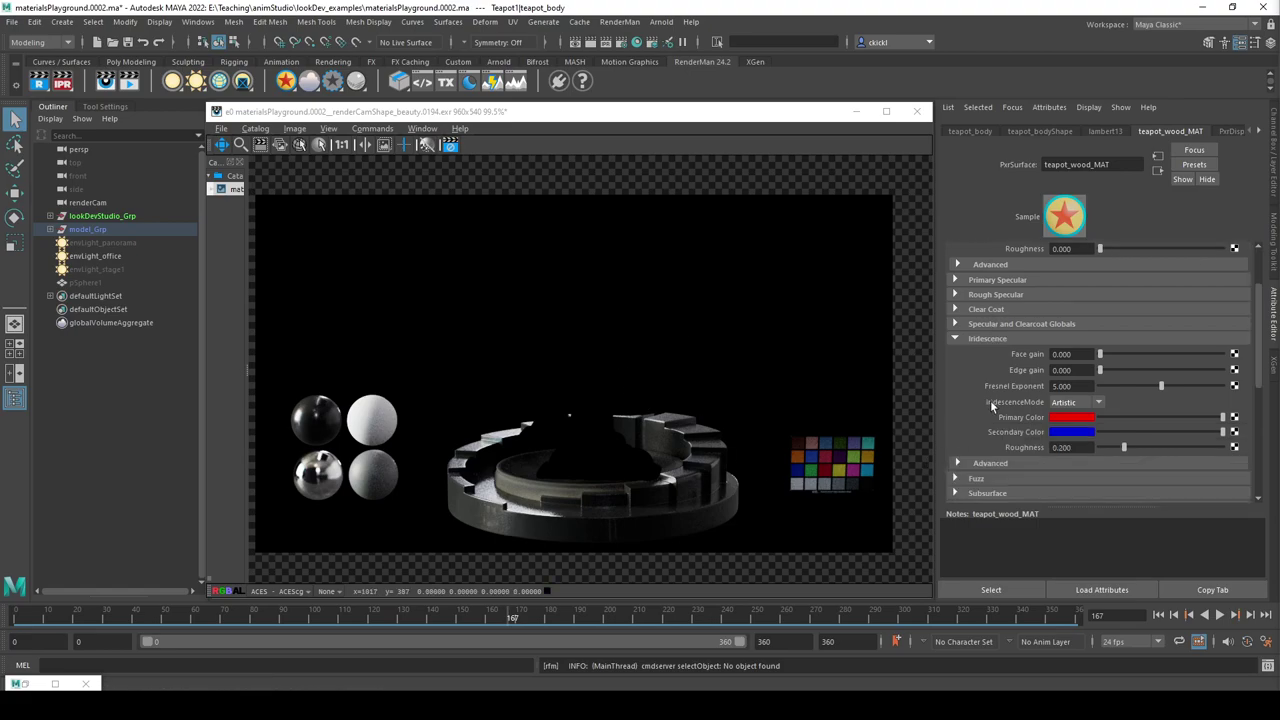
scroll(1030, 422, down, 2)
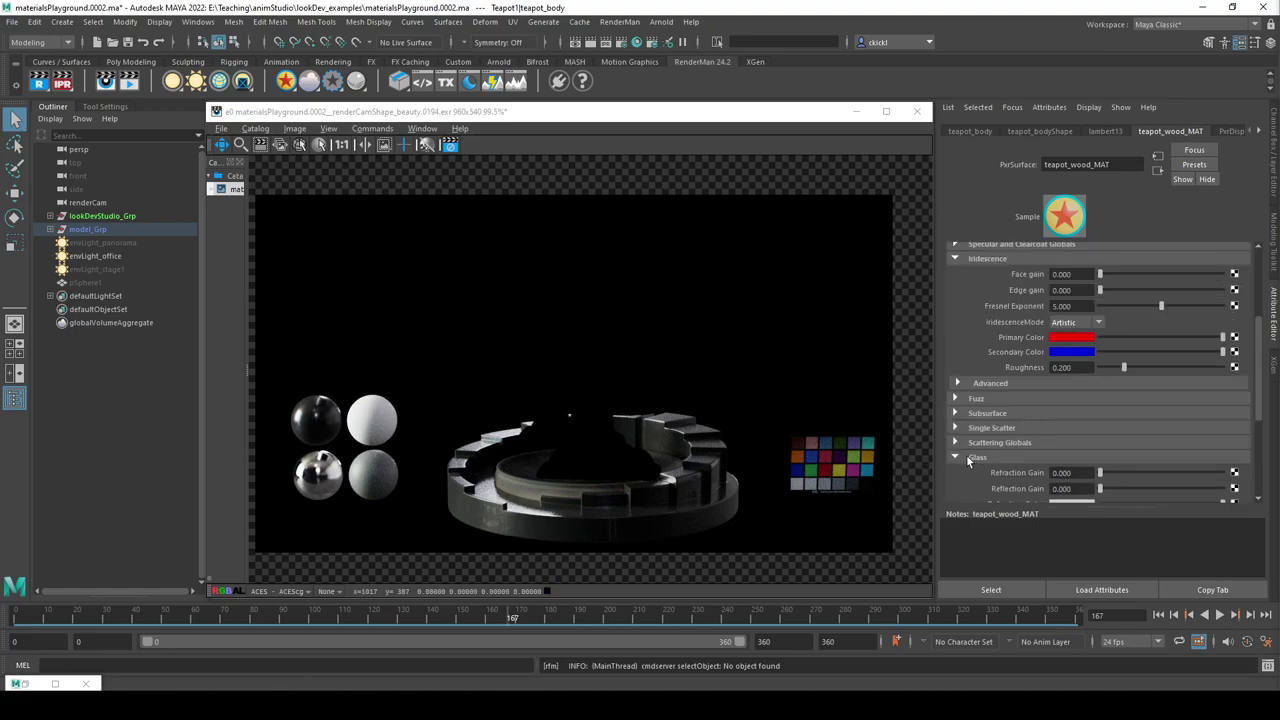
scroll(1032, 440, up, 3)
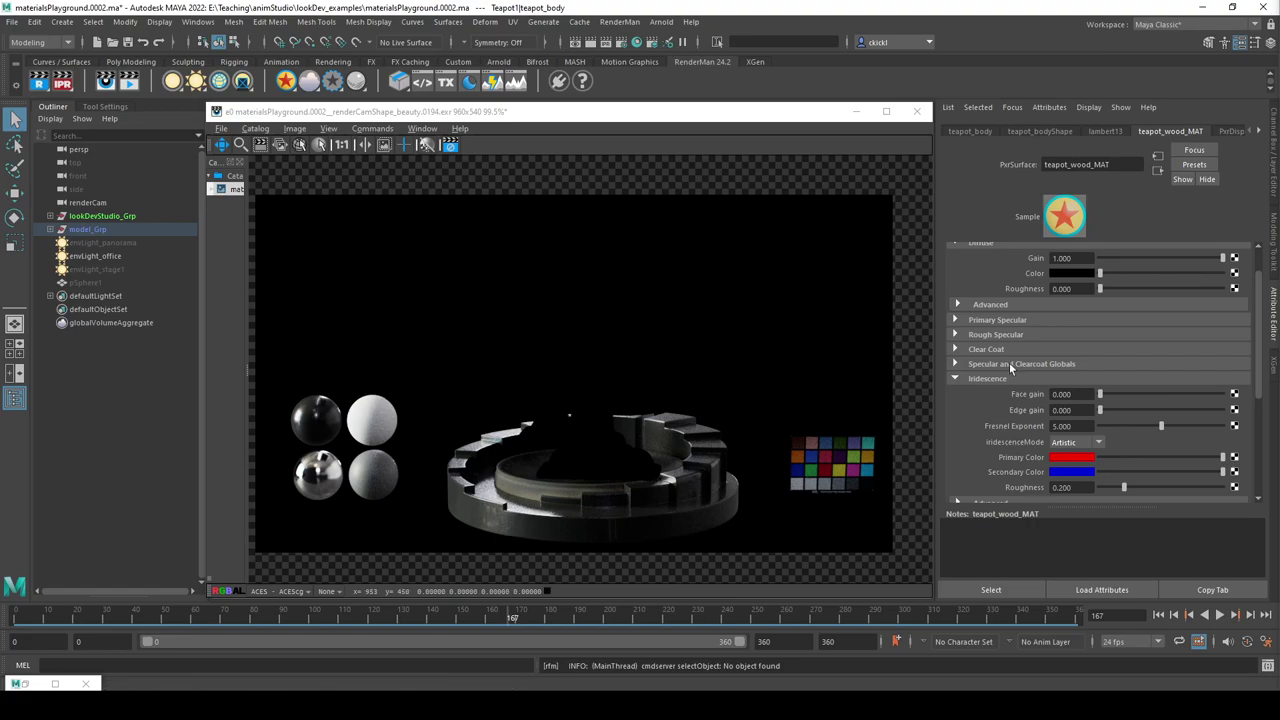
Try the Rough Specular and Clear Coat lobes with slightly raised Face Colors and near-white Edge Colors.
click(955, 379)
click(955, 334)
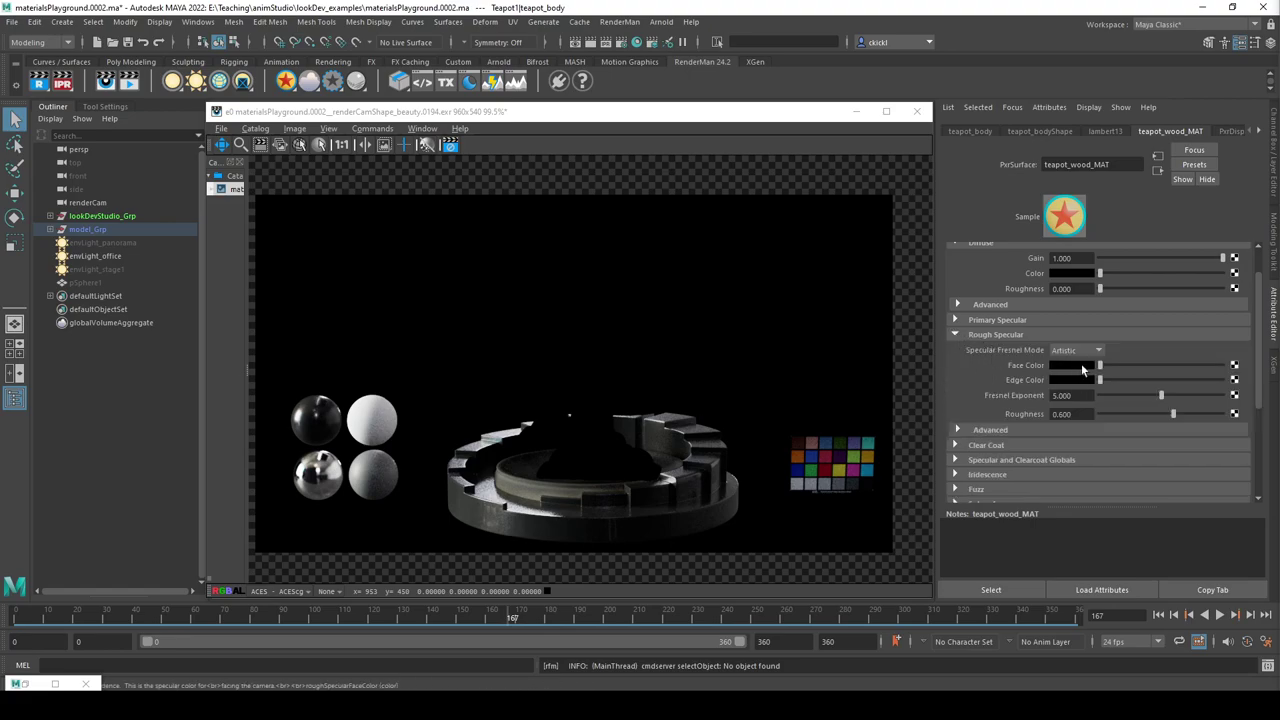
drag(1099, 366, 1215, 380)
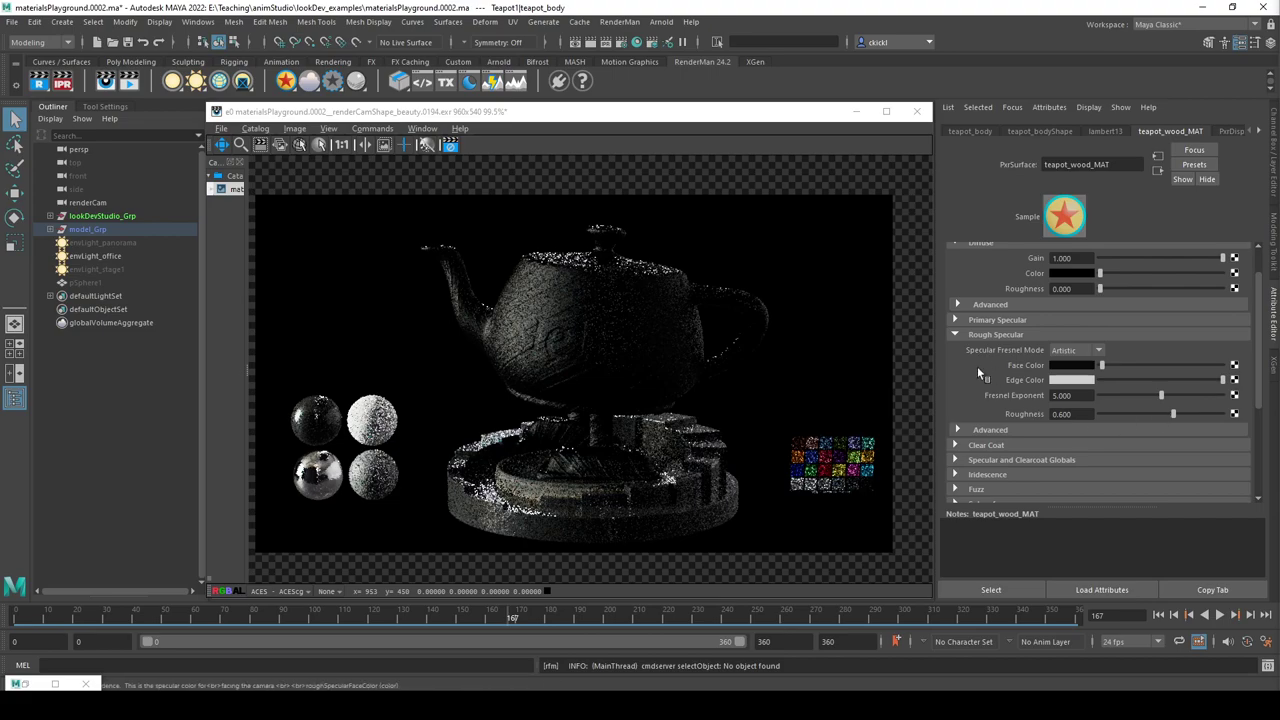
click(955, 444)
drag(1099, 436, 1248, 447)
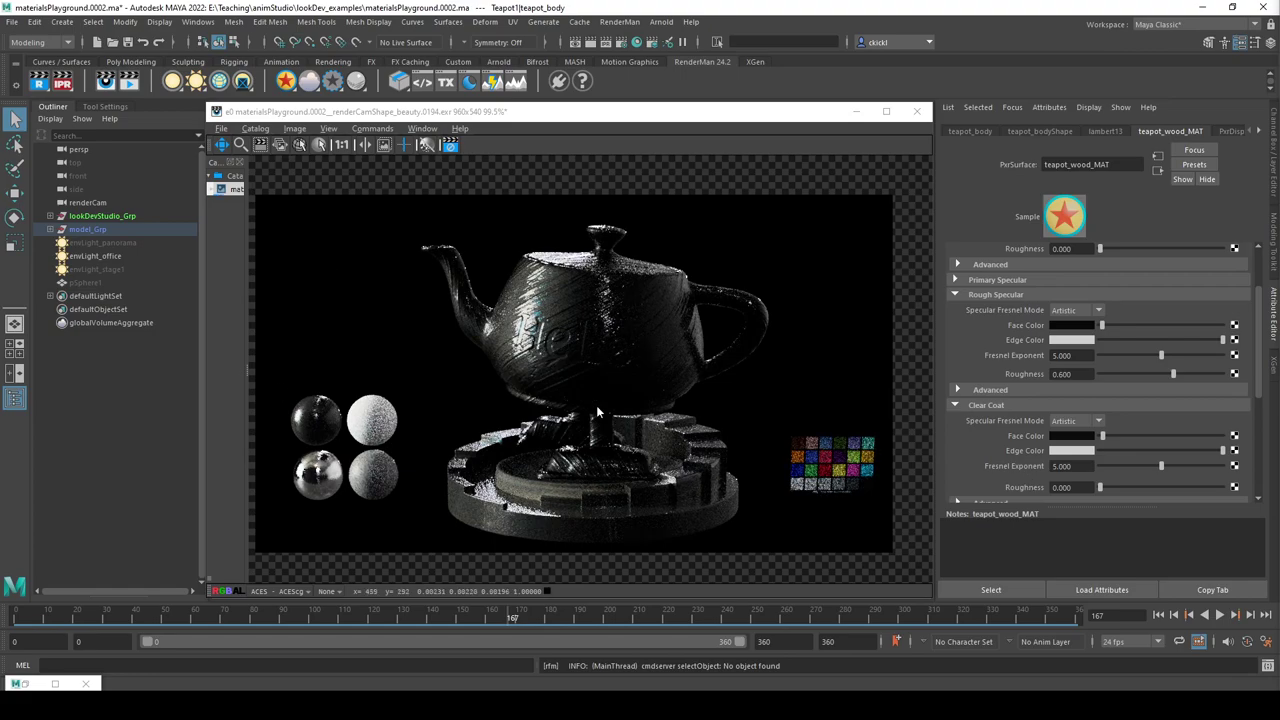
Return the Rough Specular and Clear Coat Face and Edge Colors to black and collapse both groups.
drag(1183, 341, 1055, 343)
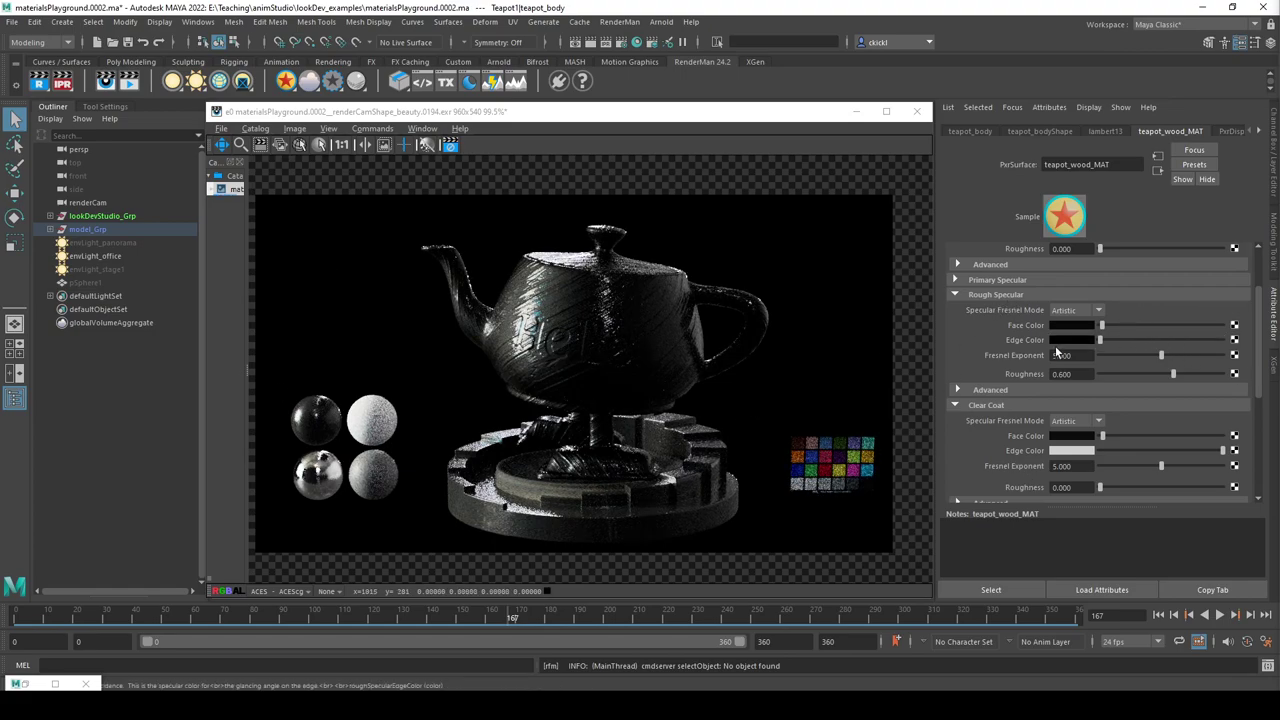
drag(1222, 450, 1046, 443)
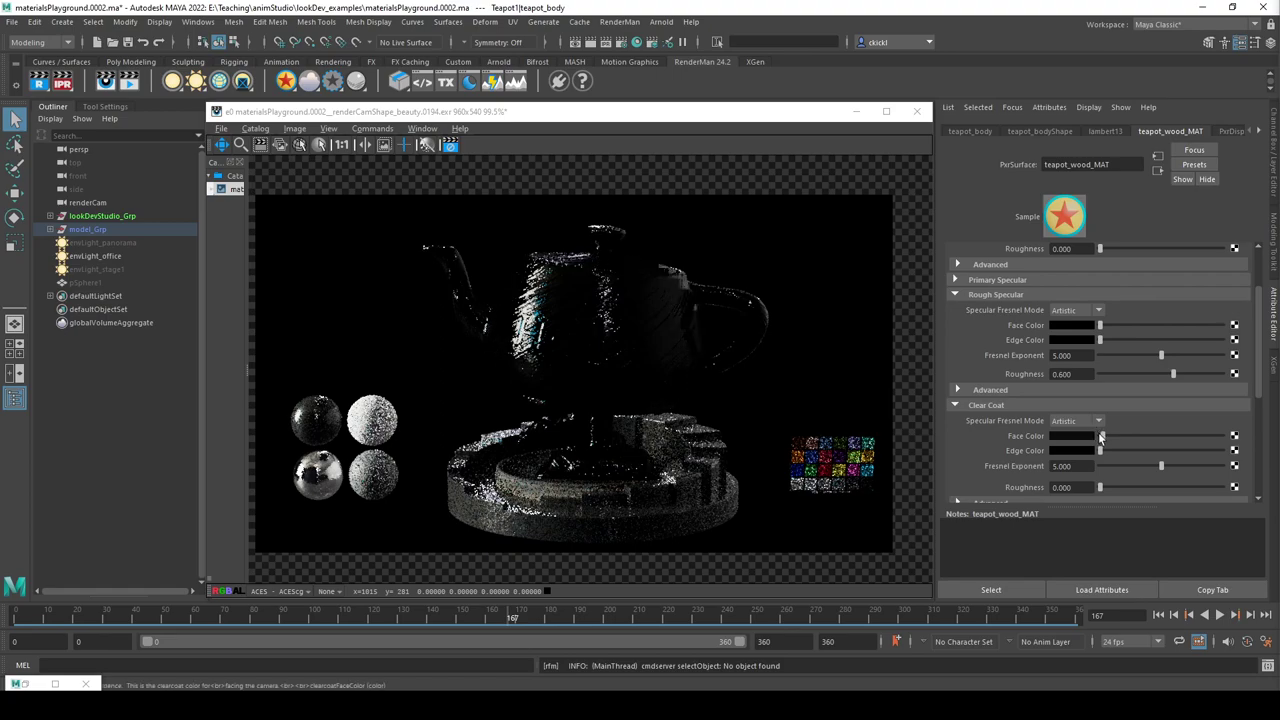
click(955, 294)
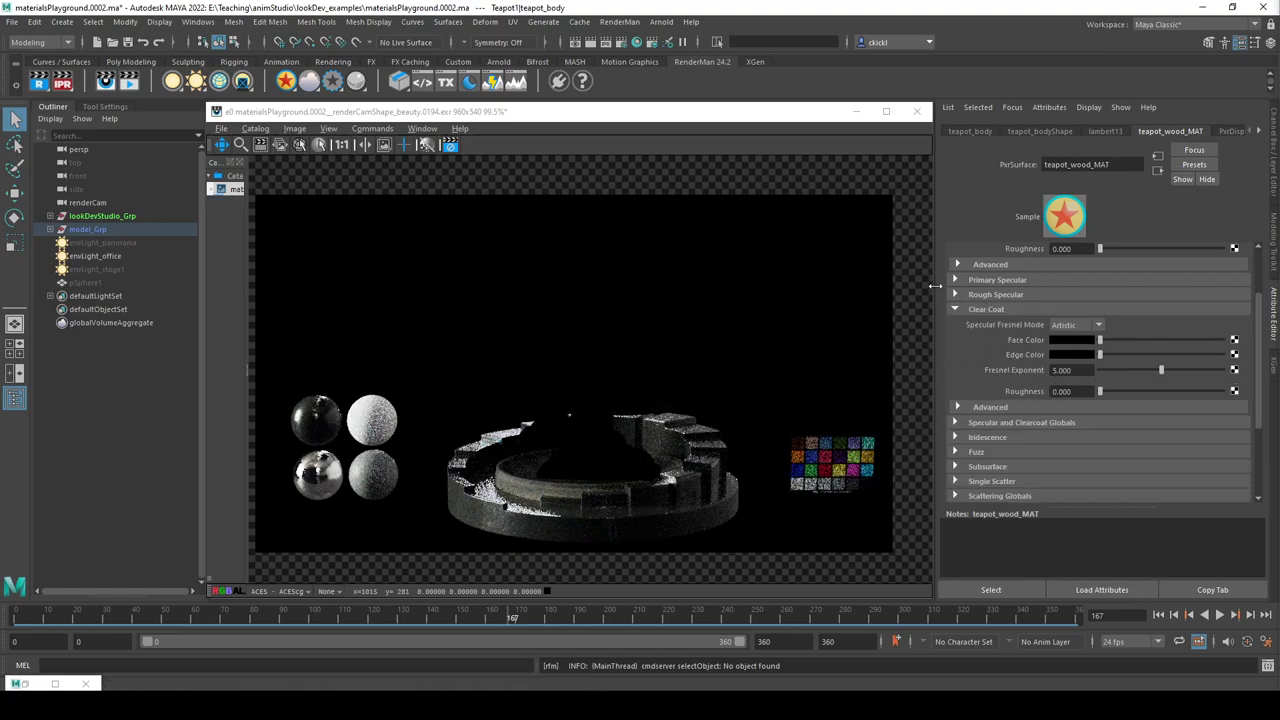
click(955, 312)
Expand the Iridescence settings of teapot_wood_MAT and view the Primary Color in the color picker.
click(955, 339)
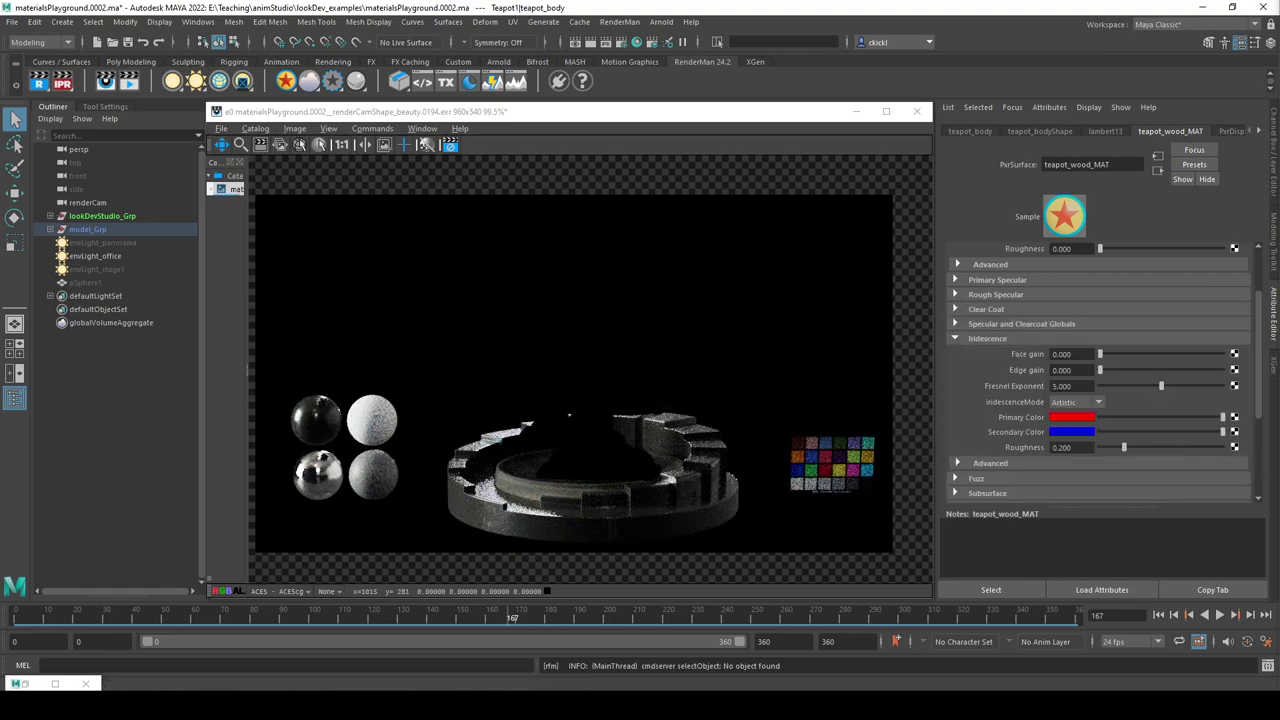
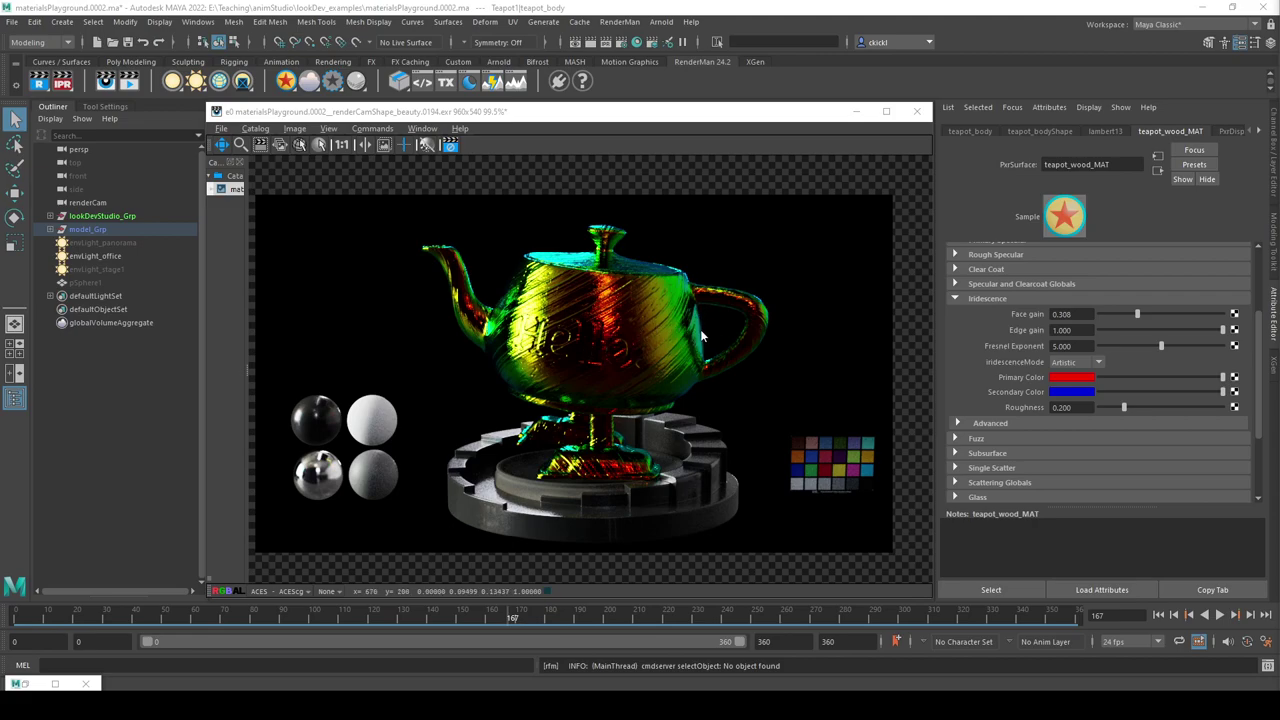
click(1075, 377)
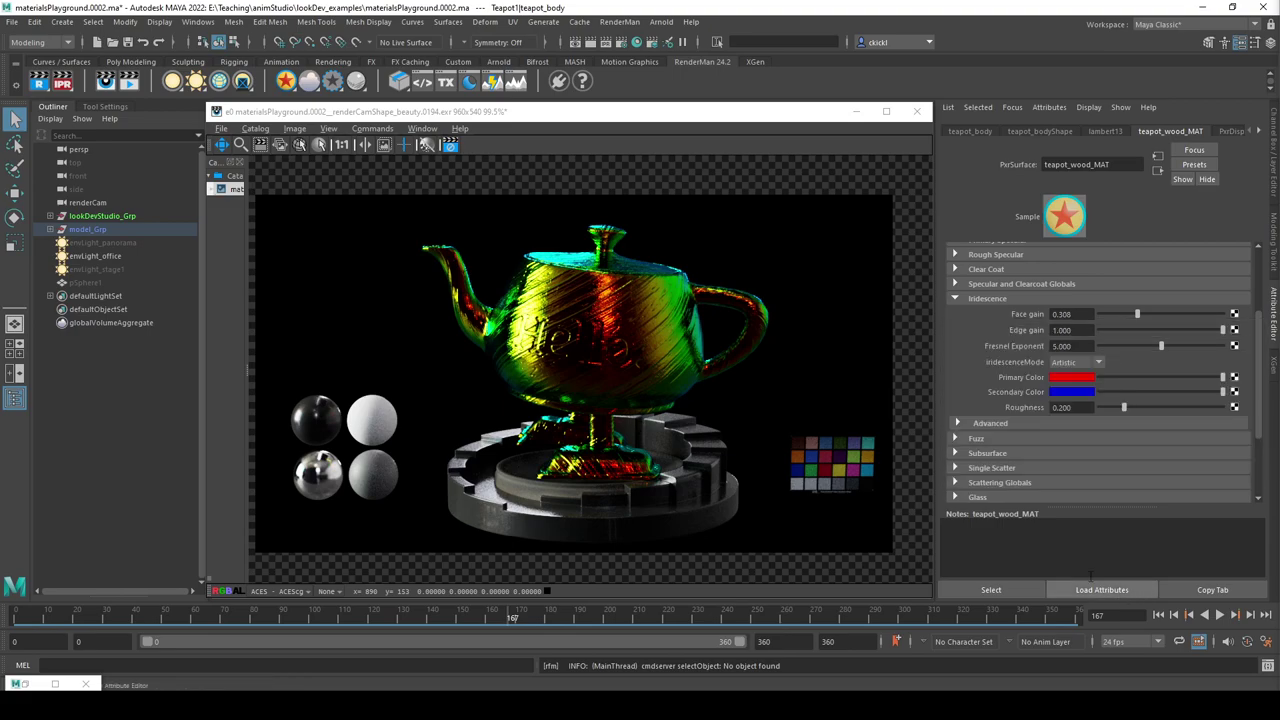
click(1072, 379)
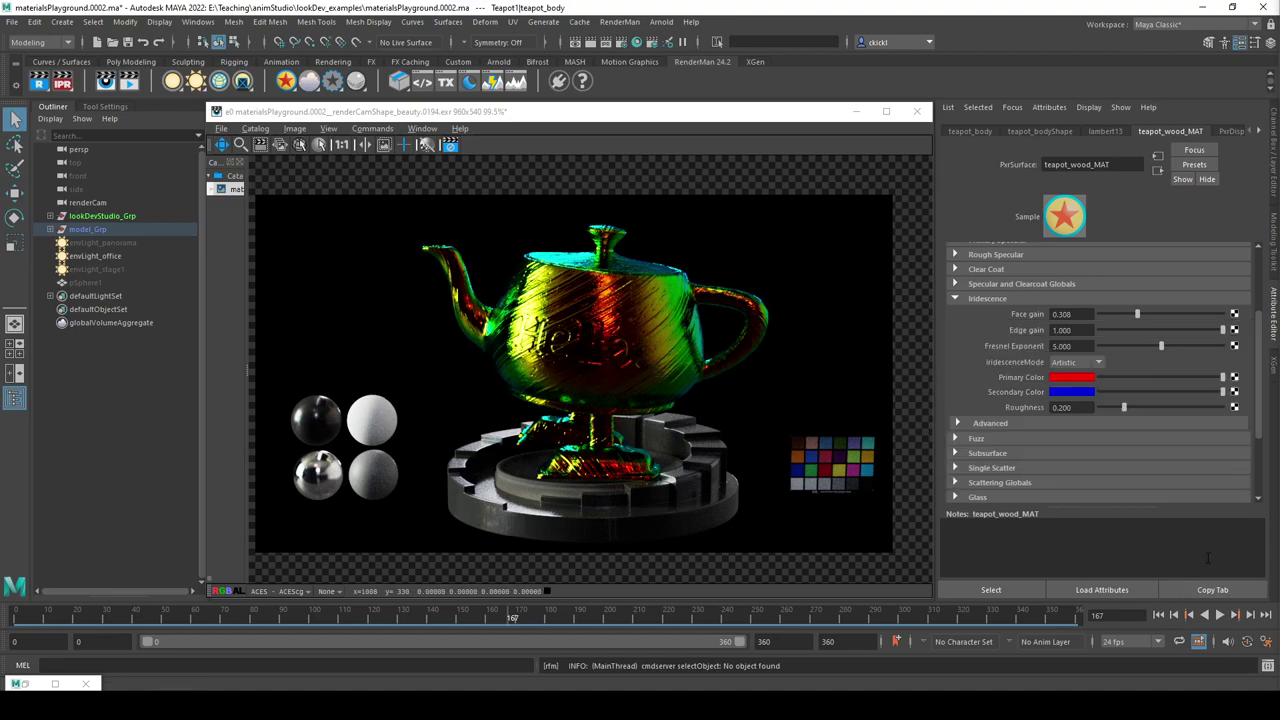
Try green and red as the Iridescence Secondary Color, and a green Primary Color paired with a blue Secondary Color.
click(1090, 392)
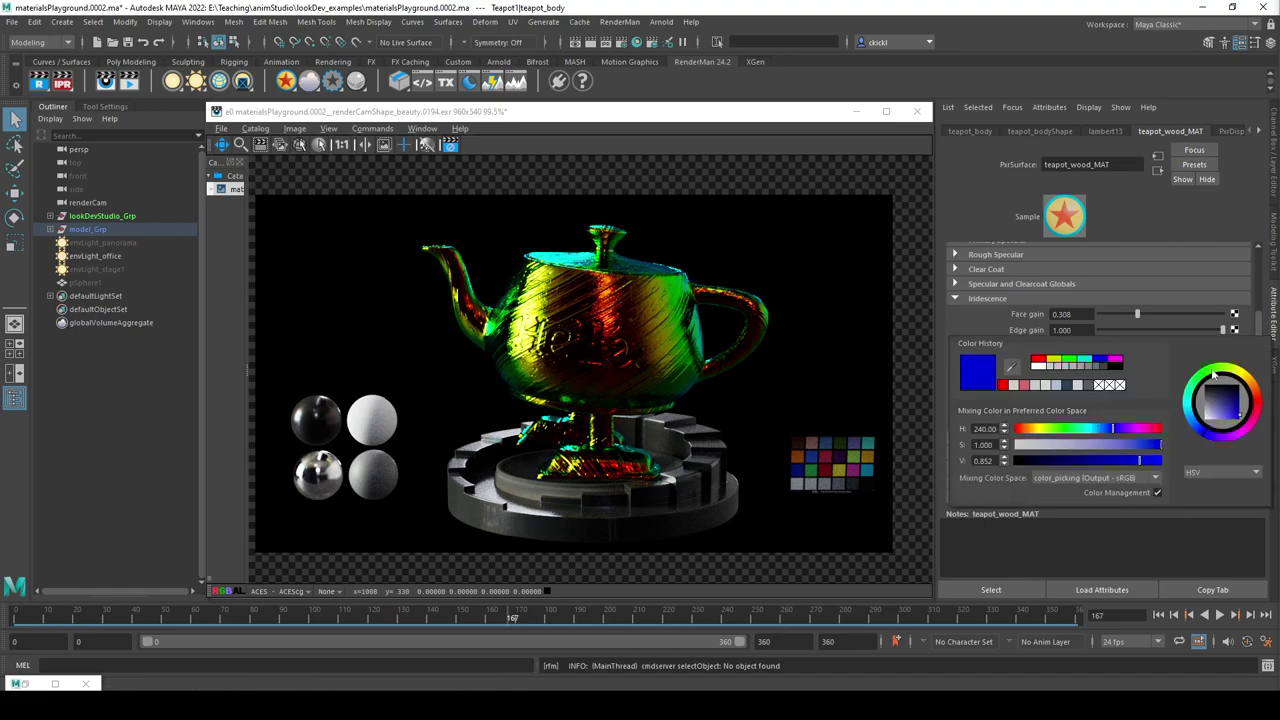
drag(1214, 375, 1258, 415)
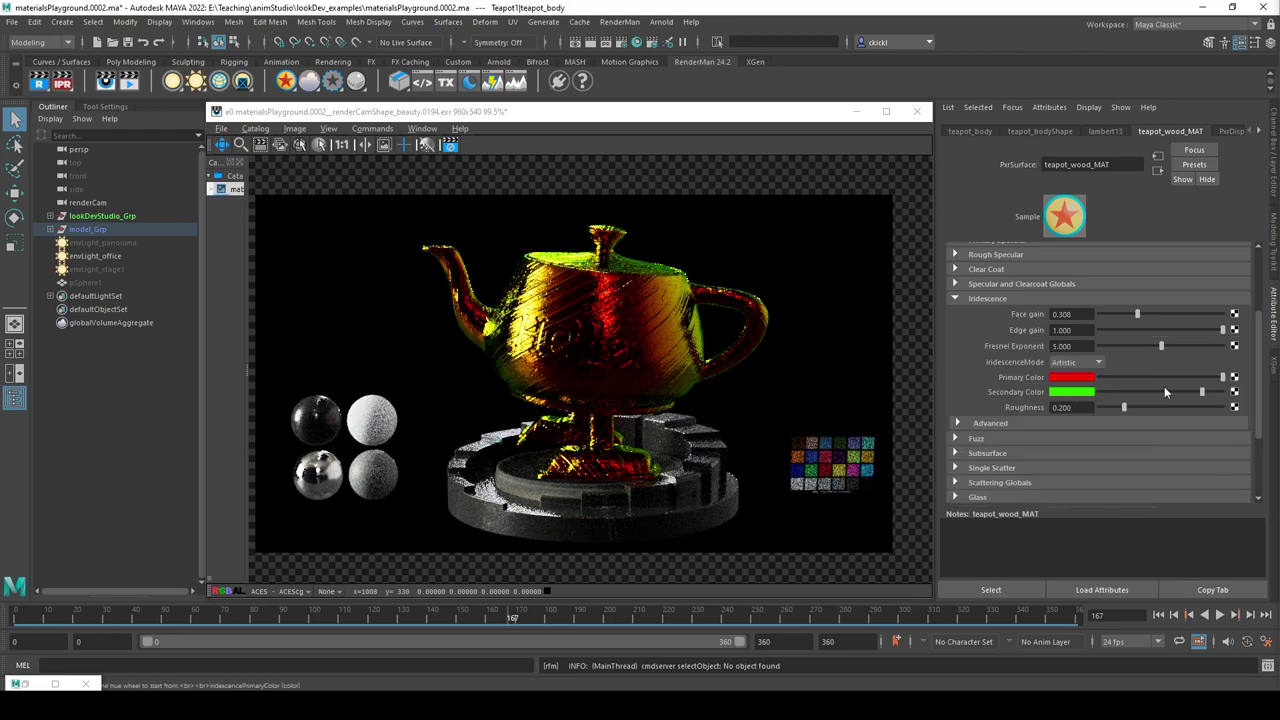
click(1071, 377)
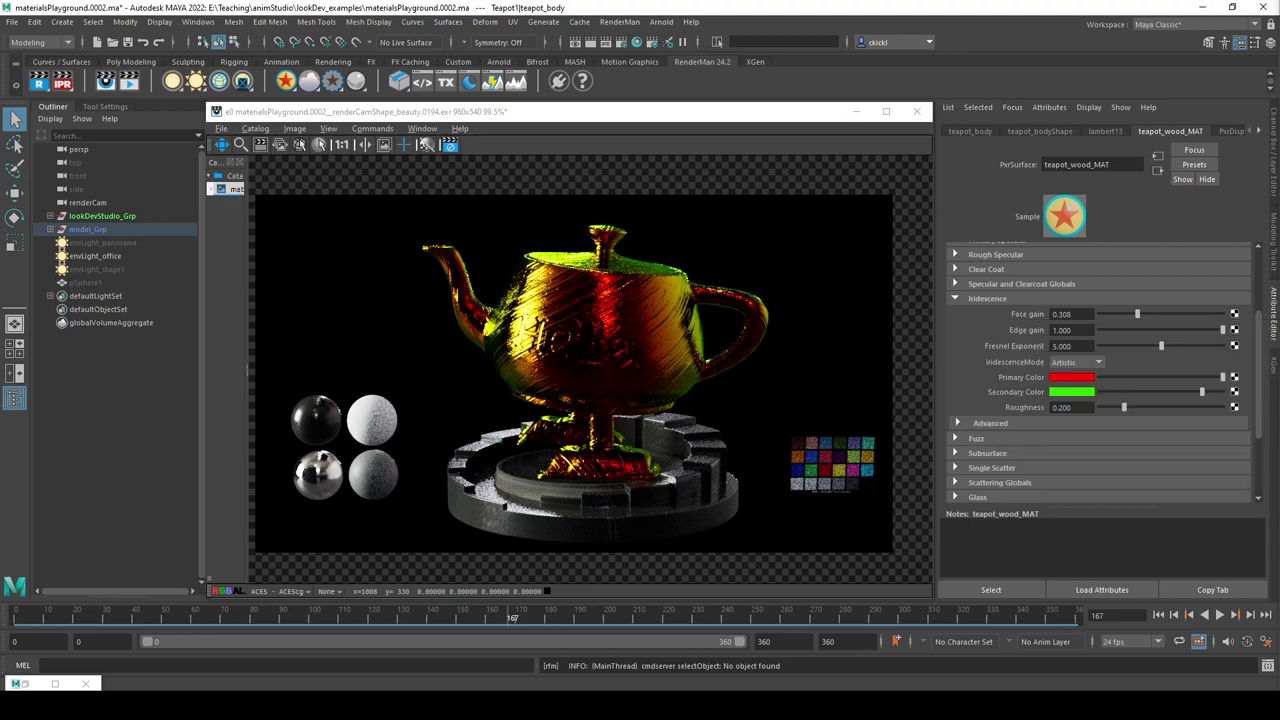
middle_drag(1071, 377, 1071, 391)
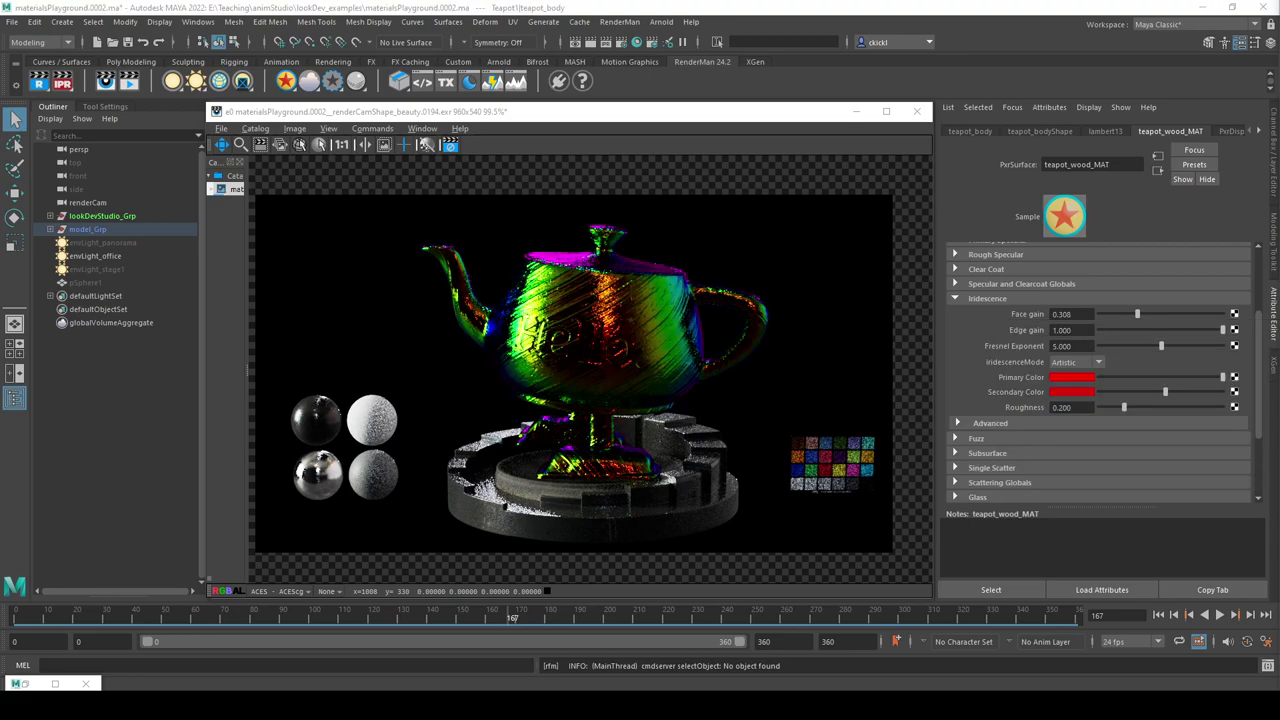
click(1057, 393)
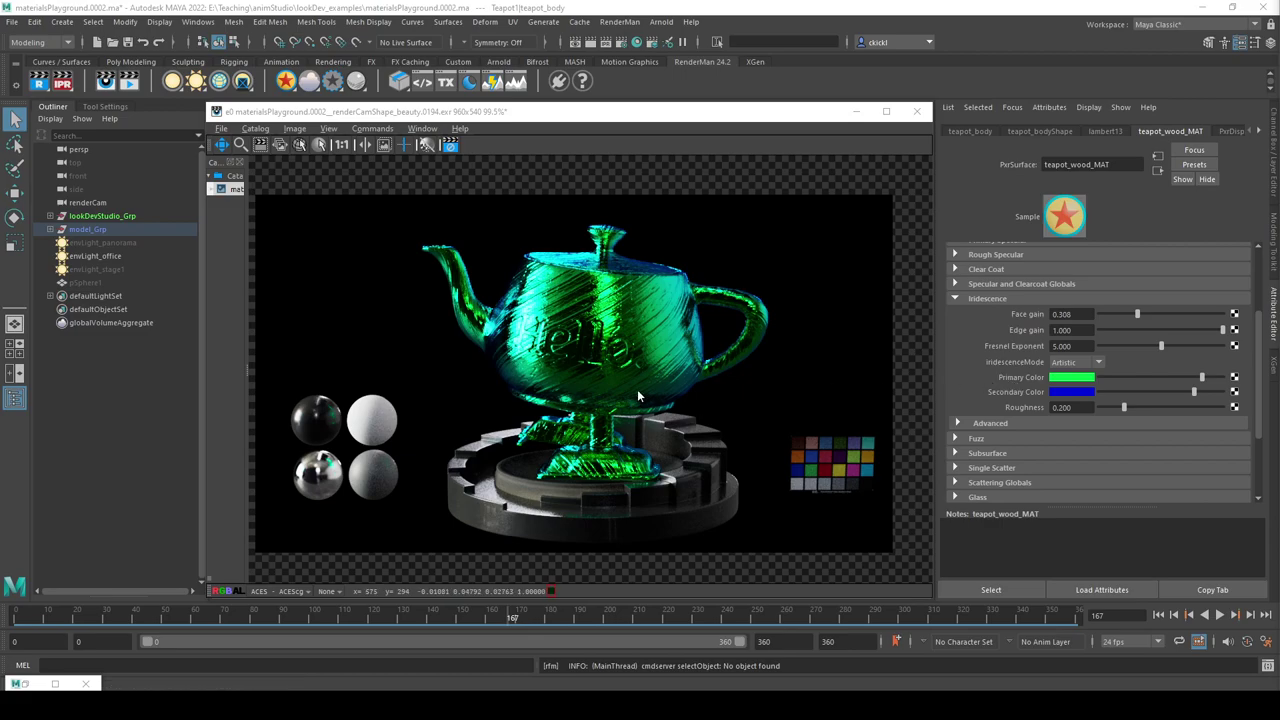
Try a magenta Iridescence Primary Color with a hue of about 315 together with an orange Secondary Color.
click(1084, 377)
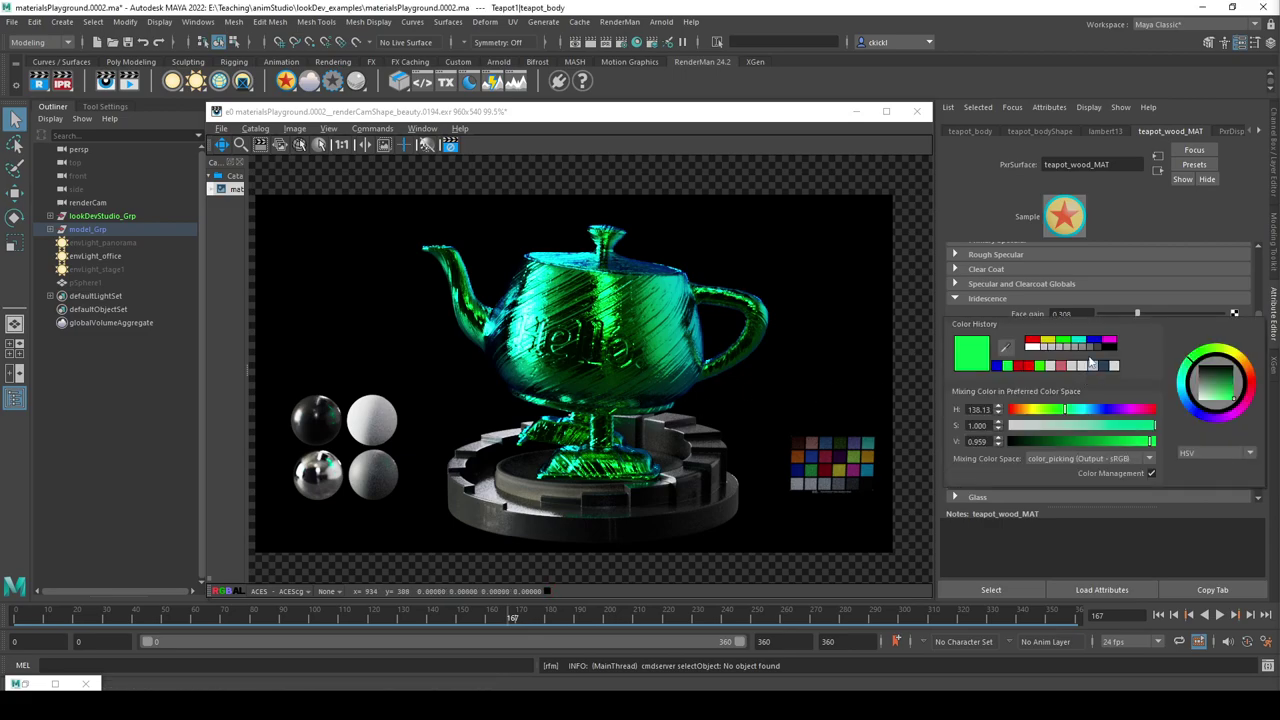
click(1136, 410)
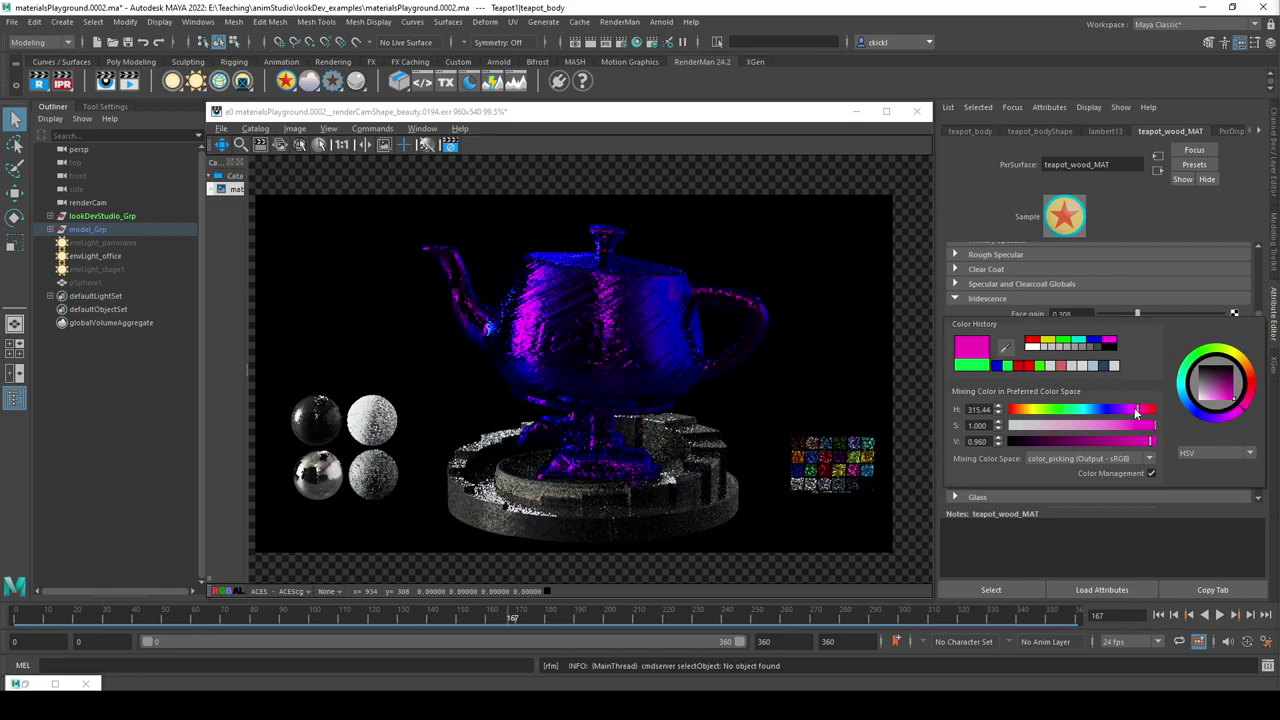
click(1080, 376)
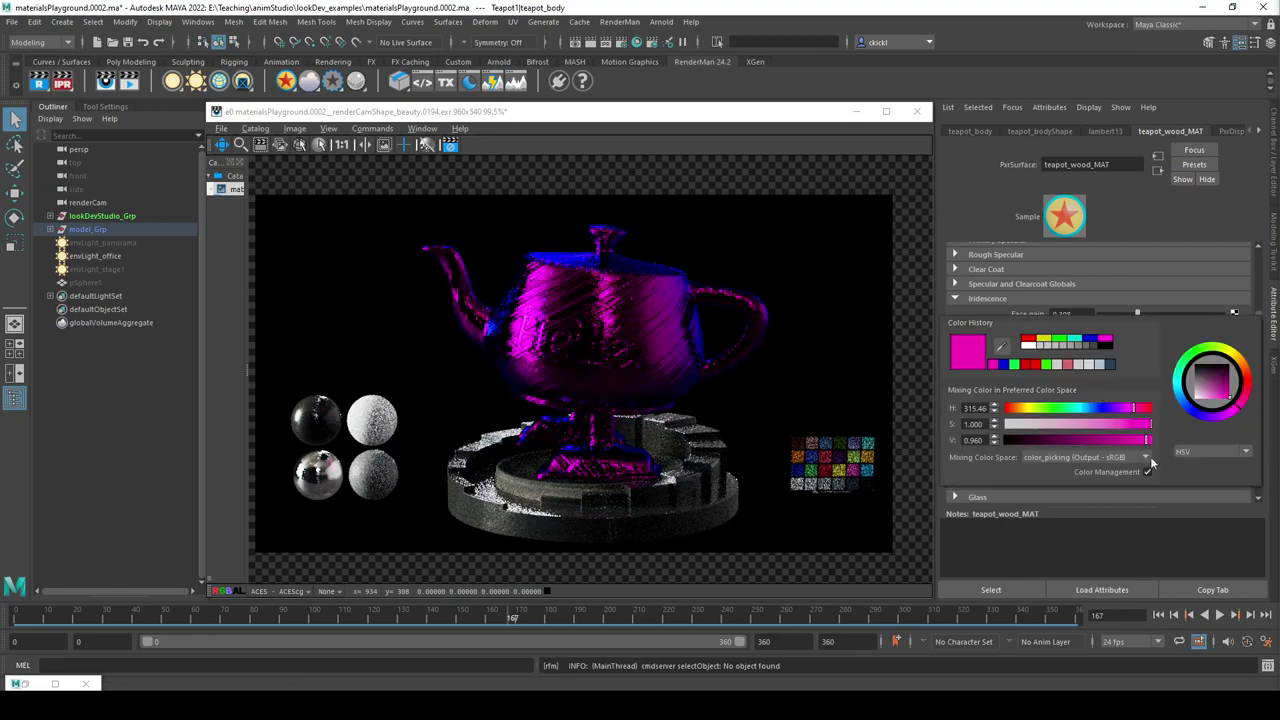
click(1098, 395)
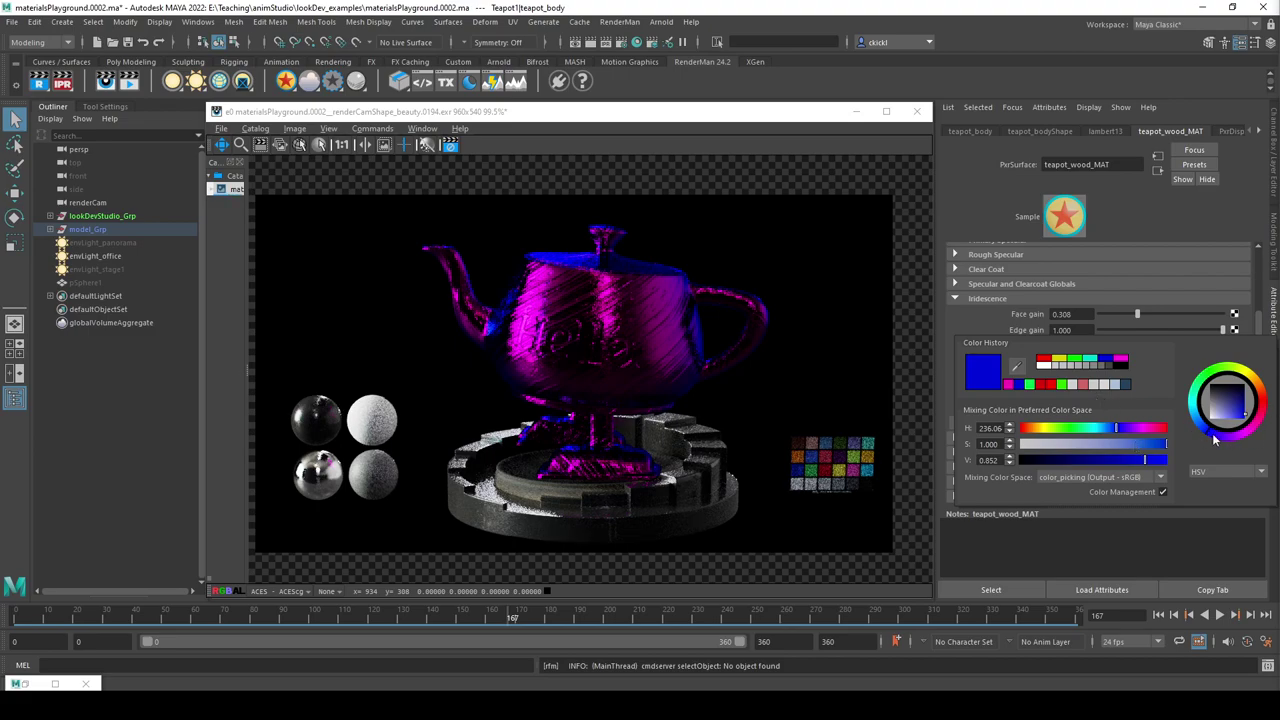
drag(1215, 438, 1261, 395)
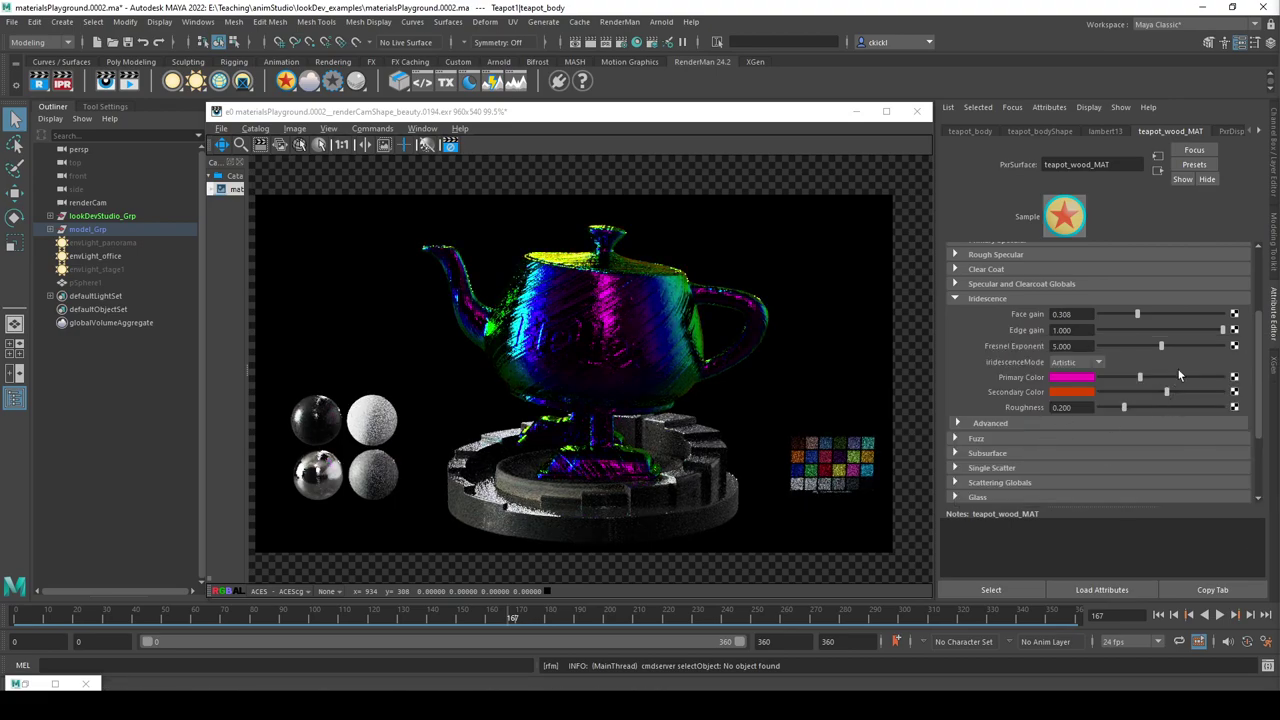
Reset the Iridescence Primary and Secondary Colors to their default red and blue.
right_click(1036, 388)
click(1085, 397)
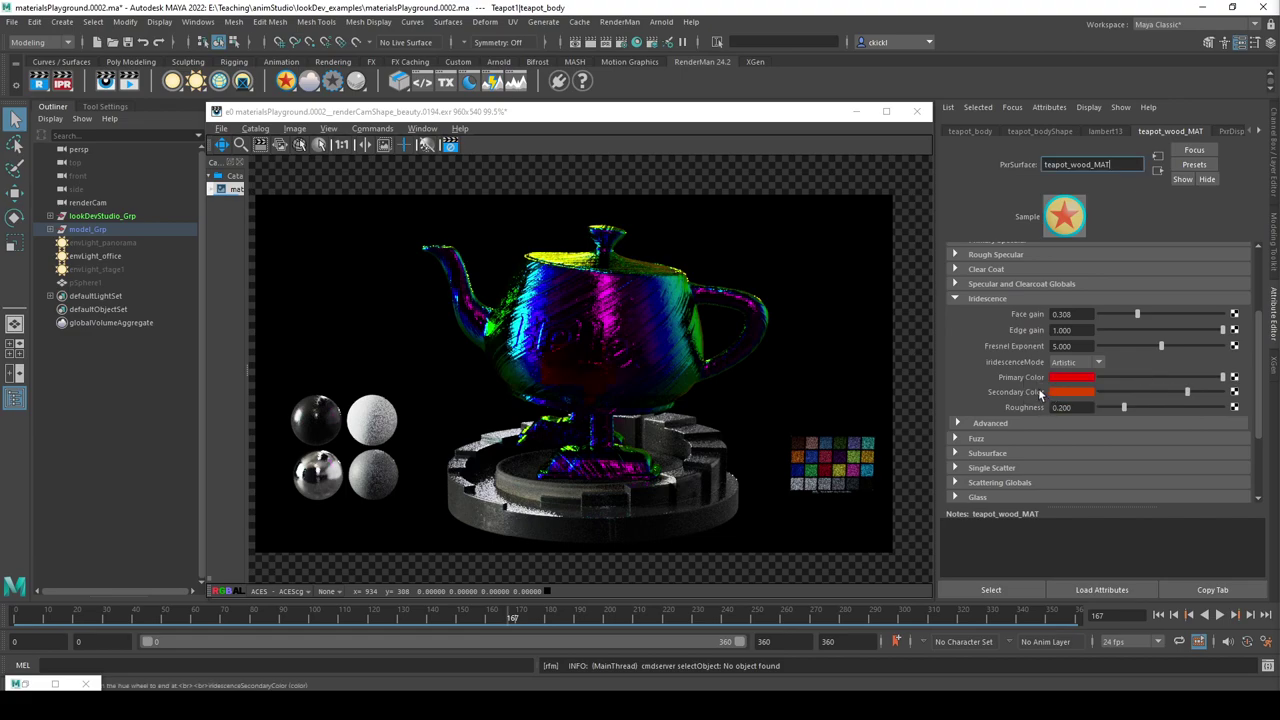
right_click(1036, 394)
click(1082, 403)
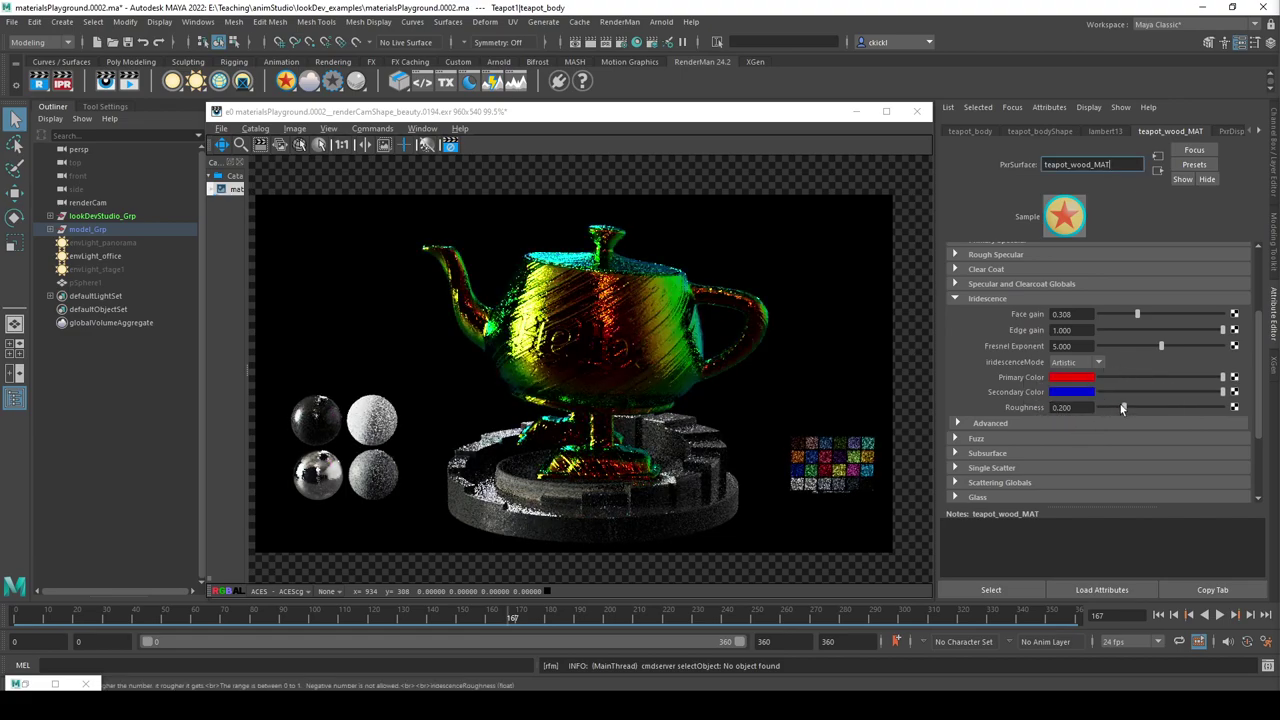
Expand the Advanced Iridescence settings, test Roughness 0.468 with Anisotropy 1 and -1, and undo back to Roughness 0.319 and Anisotropy 0.
click(956, 422)
scroll(974, 438, down, 2)
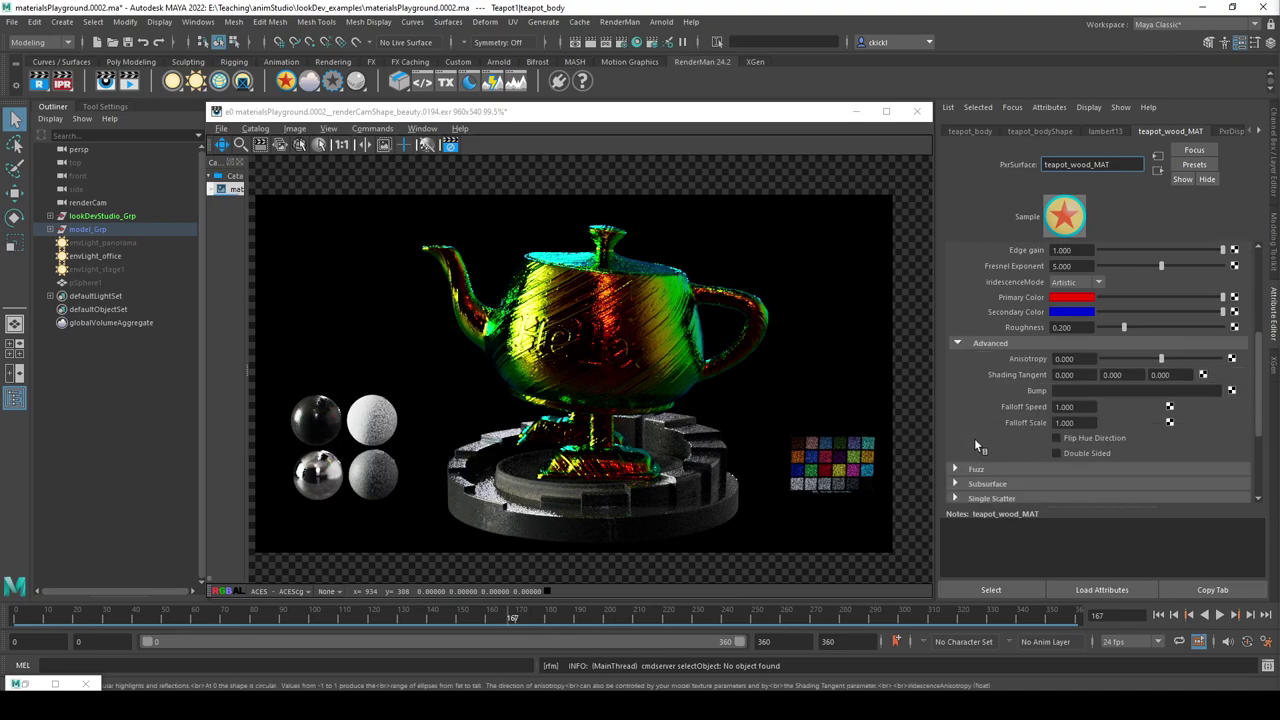
drag(1124, 328, 1220, 358)
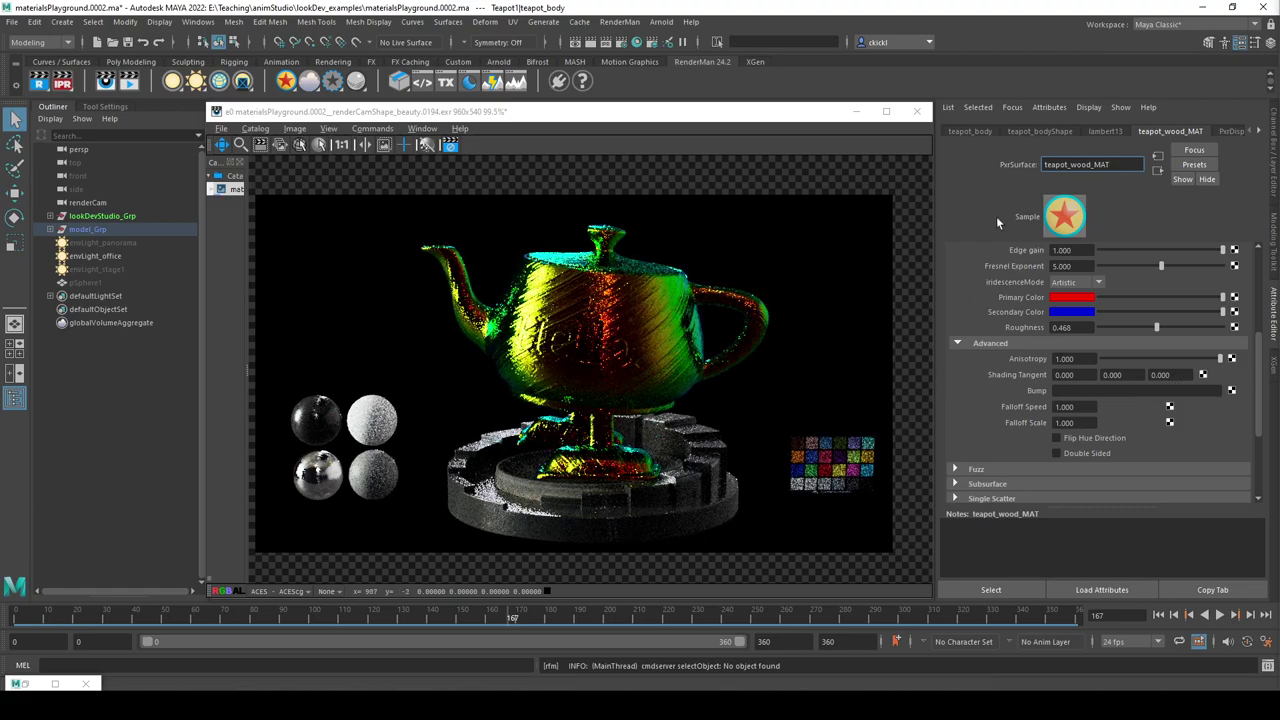
click(1114, 361)
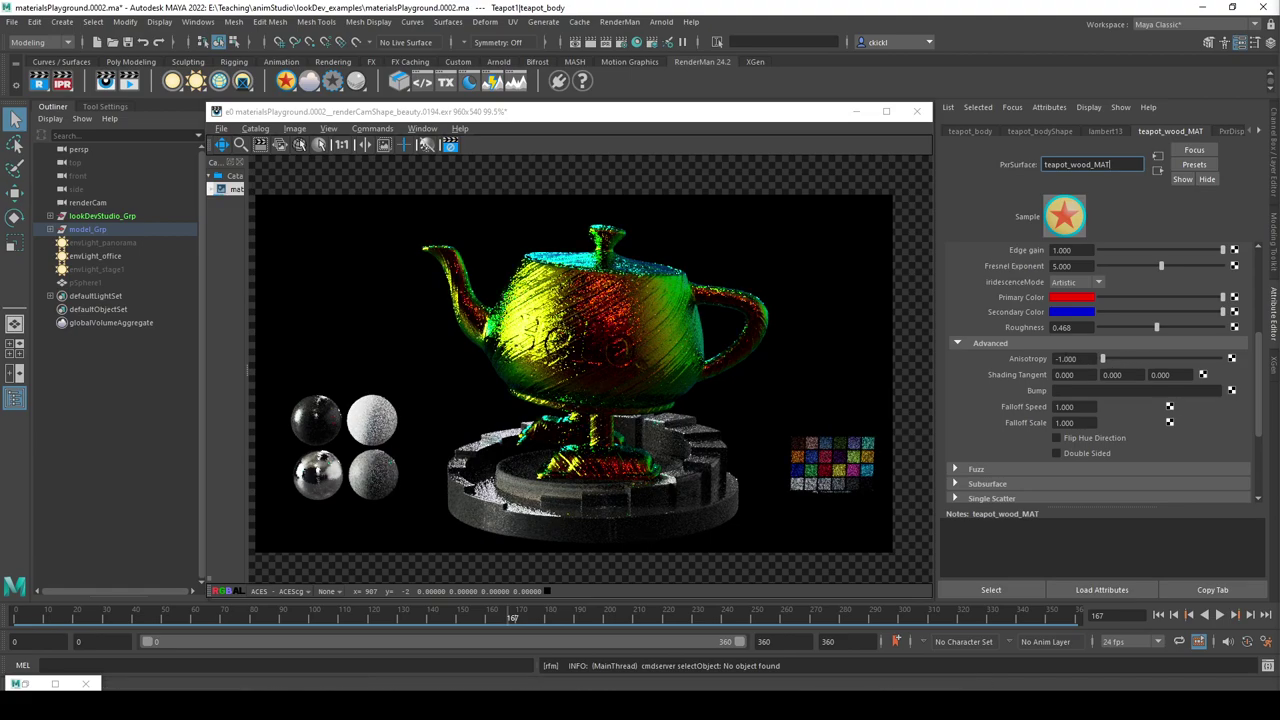
key(ctrl+z)
key(ctrl+z)
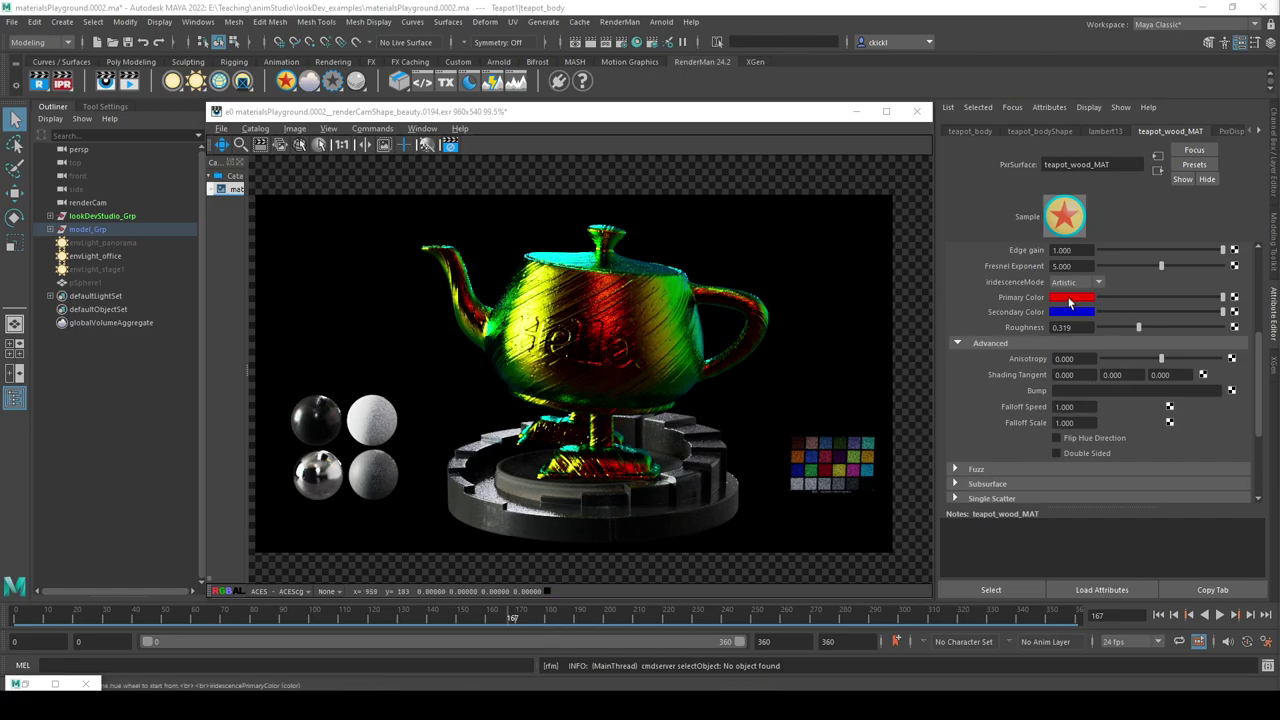
Try an Iridescence Falloff Speed of 10 and compare the rendered teapot with the Primary and Secondary Colors.
click(1064, 407)
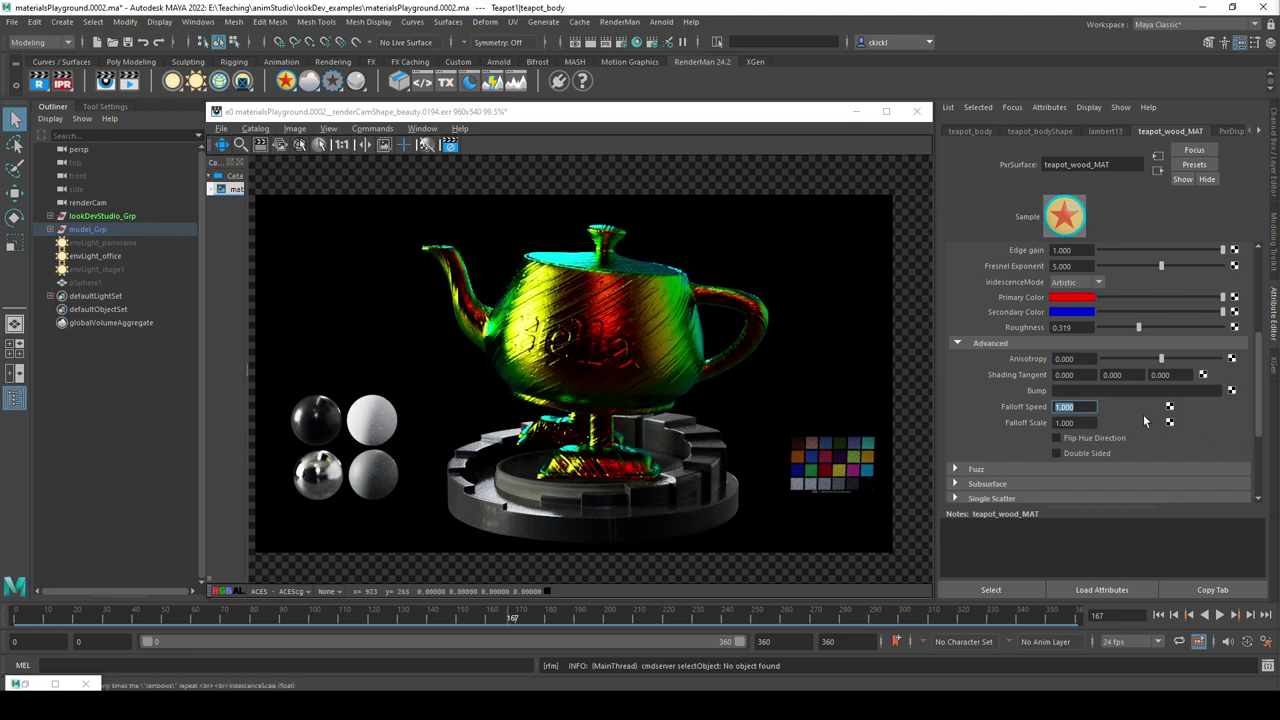
text(10)
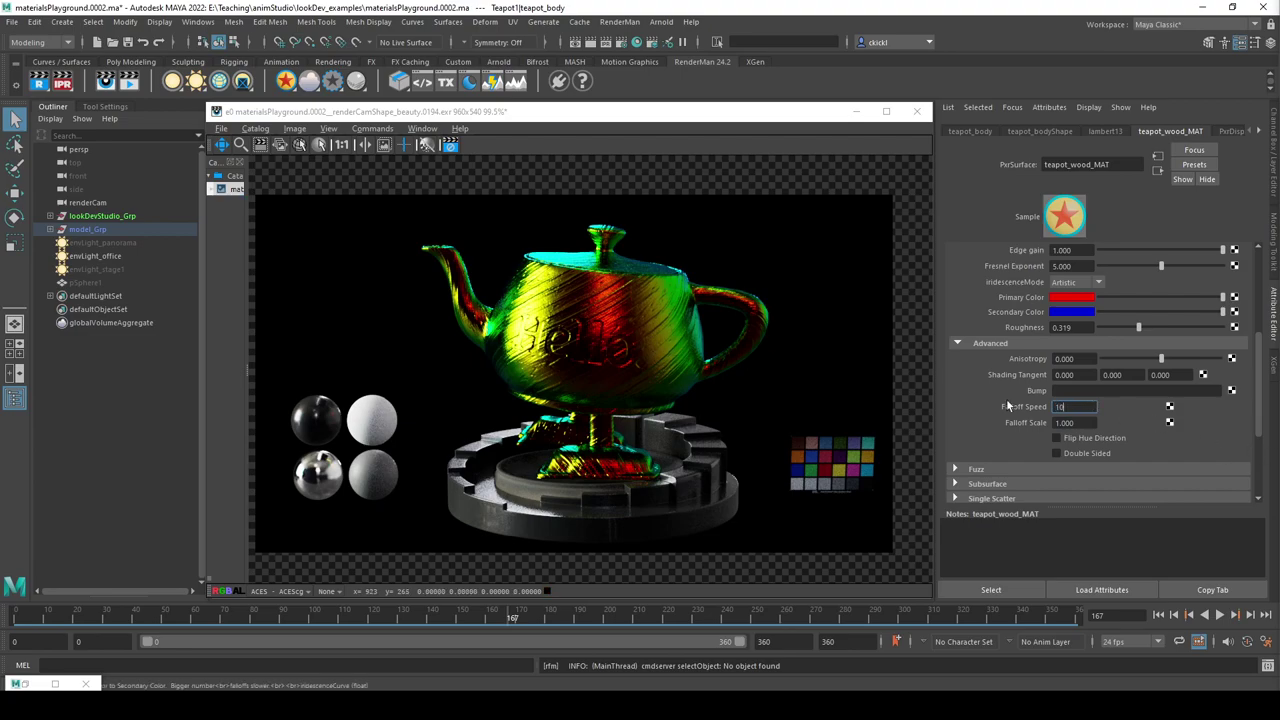
key(Return)
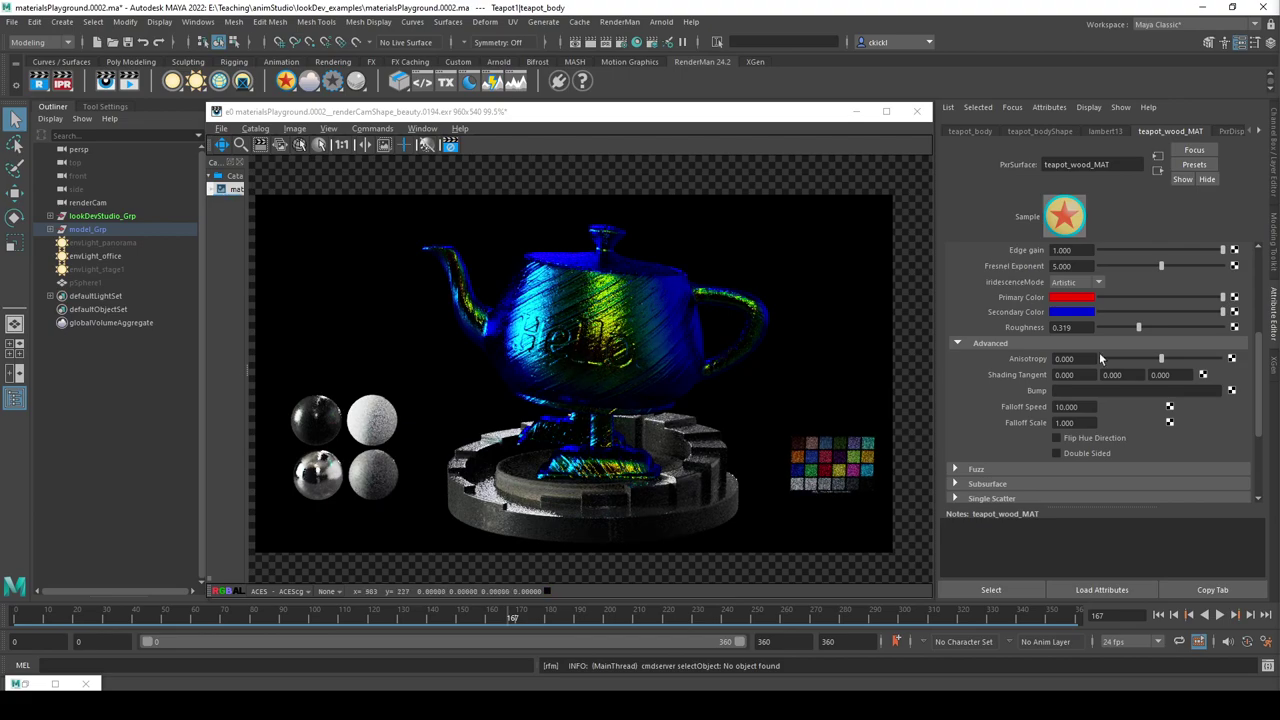
click(1055, 298)
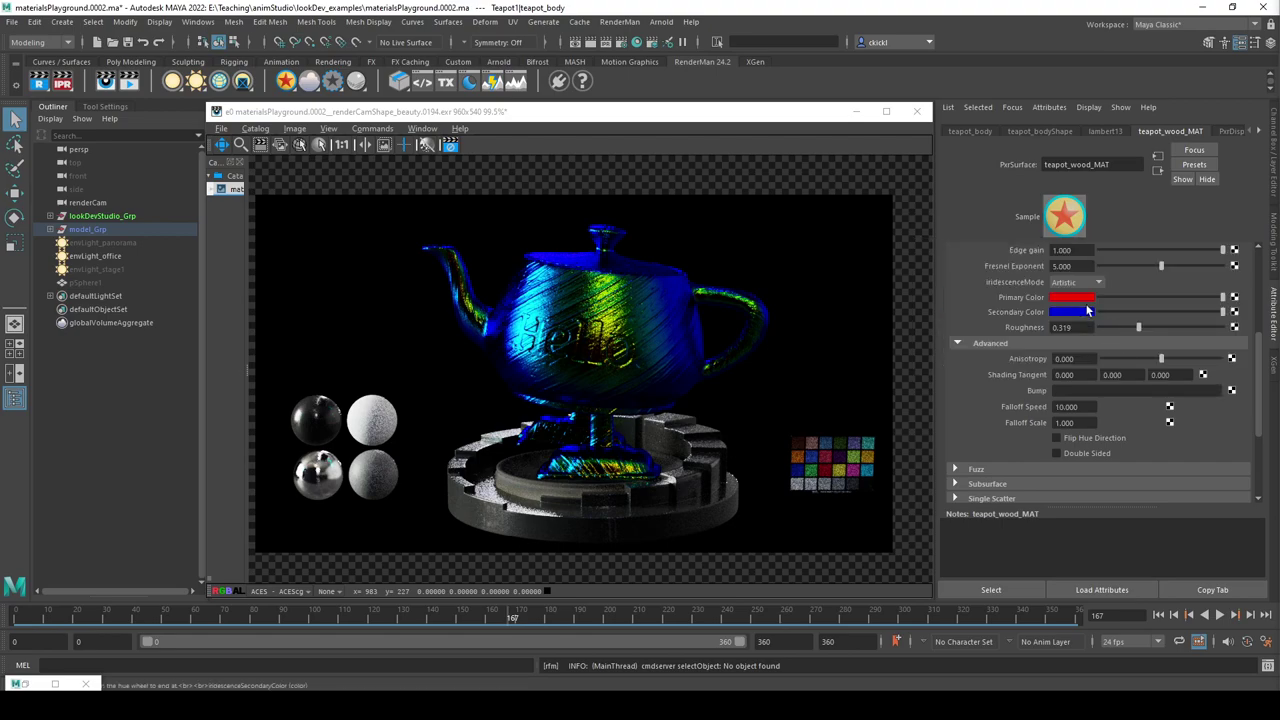
click(1085, 300)
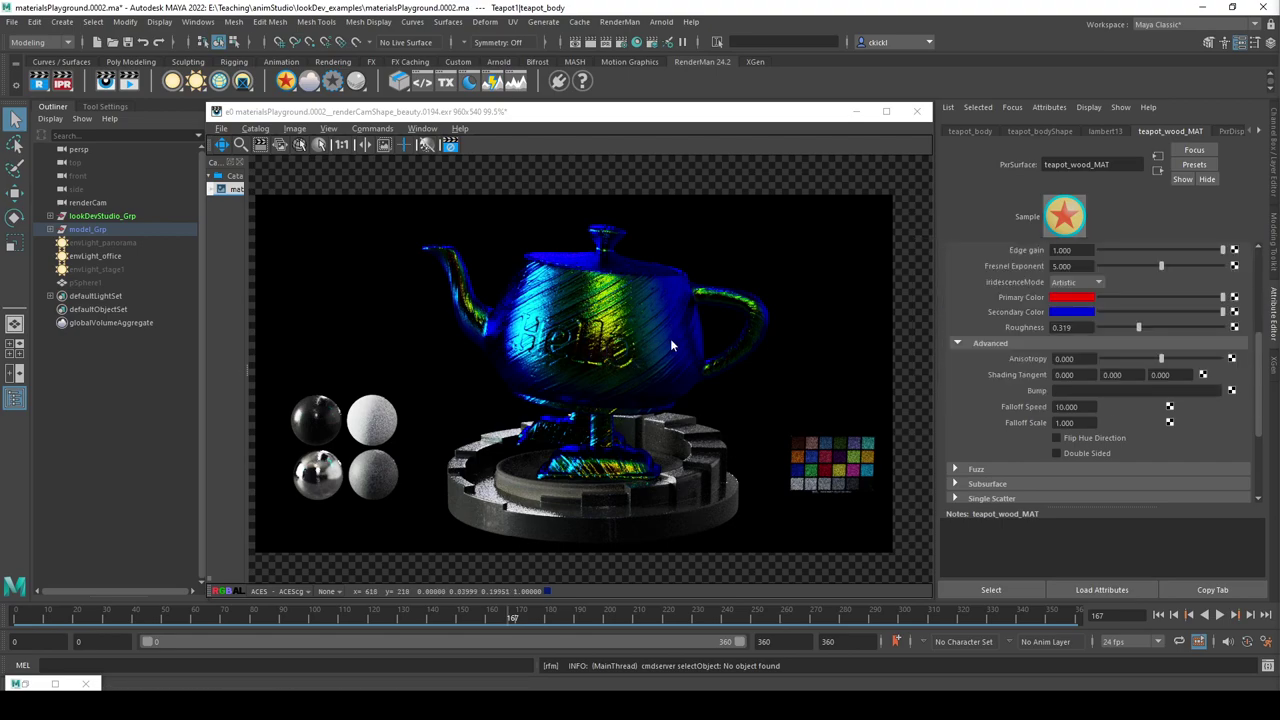
Return the Iridescence Falloff Speed to 1, test a value of 0.1, and restore it to 1.
double_click(1066, 406)
text(1)
key(Return)
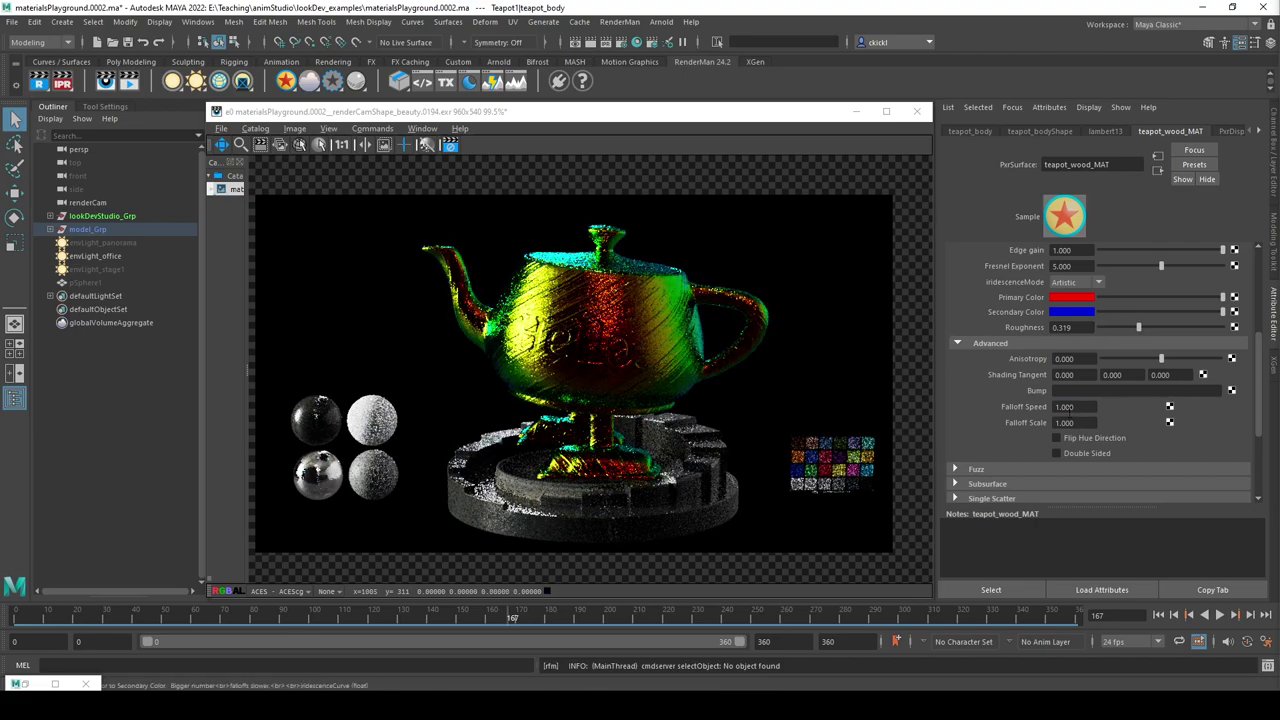
text(0.1)
key(Return)
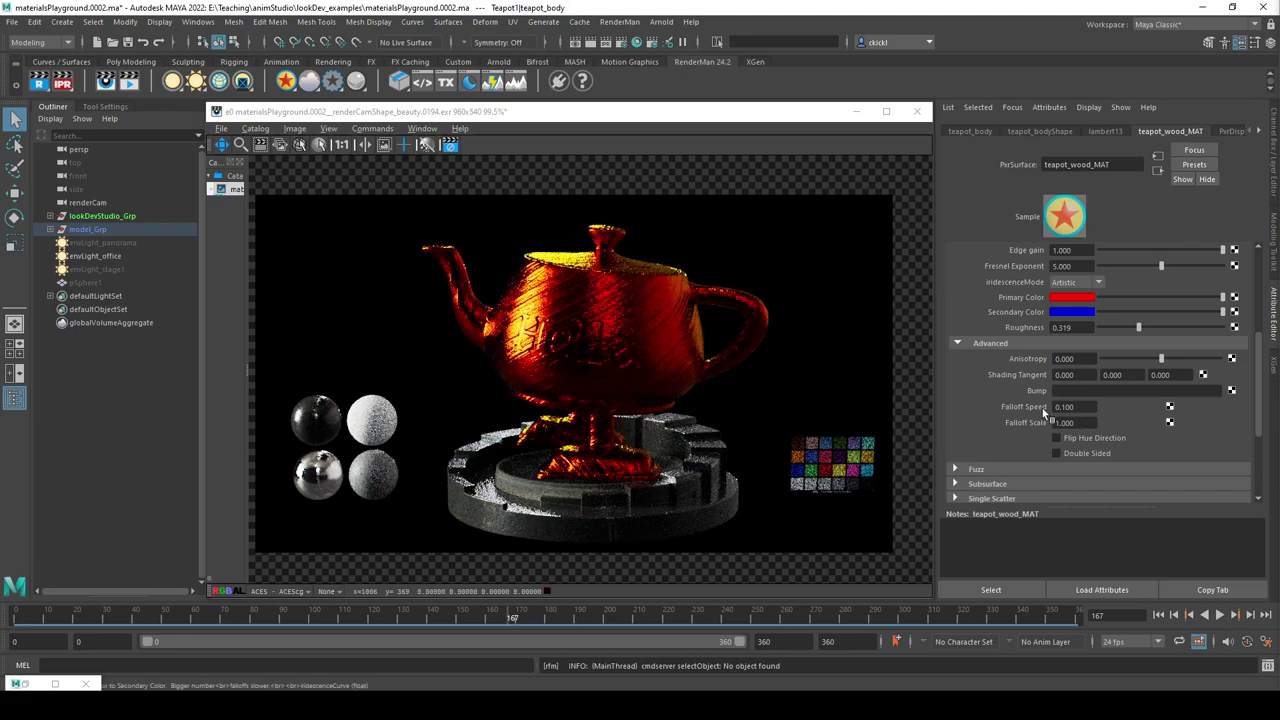
text(1)
key(Return)
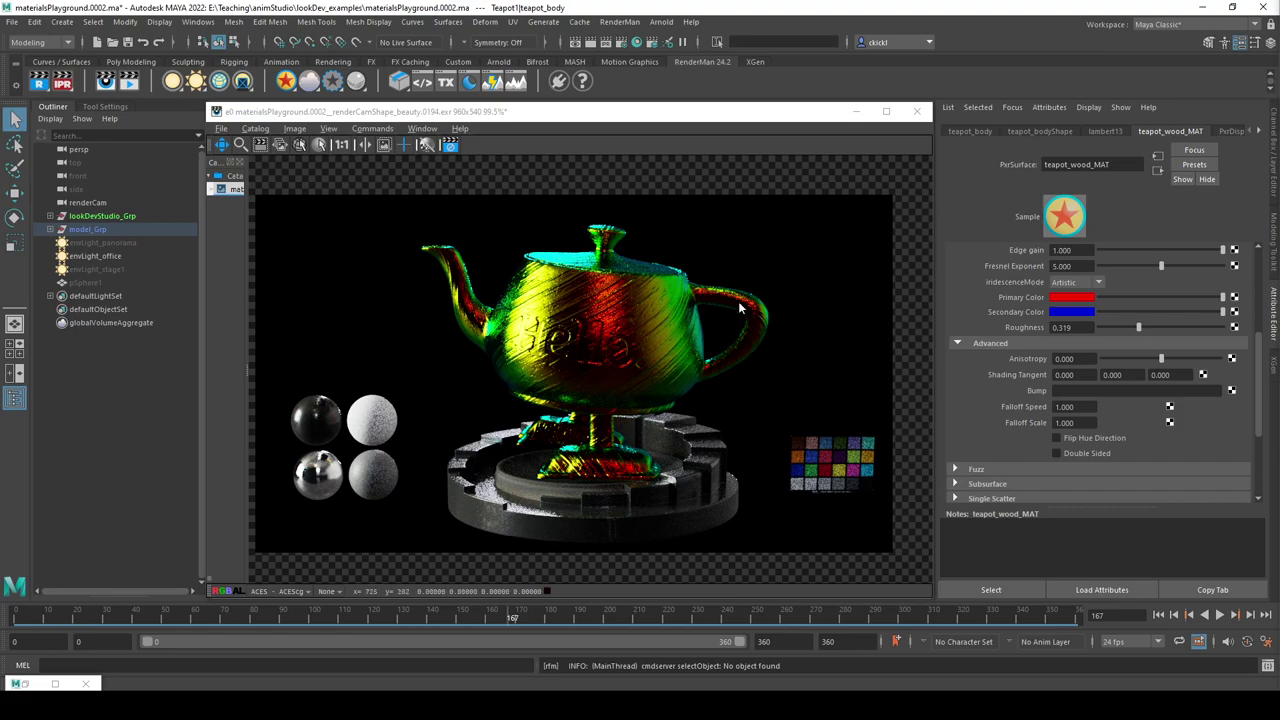
Try an Iridescence Falloff Scale of 3 and return it to 1.
click(1072, 422)
text(3)
key(Return)
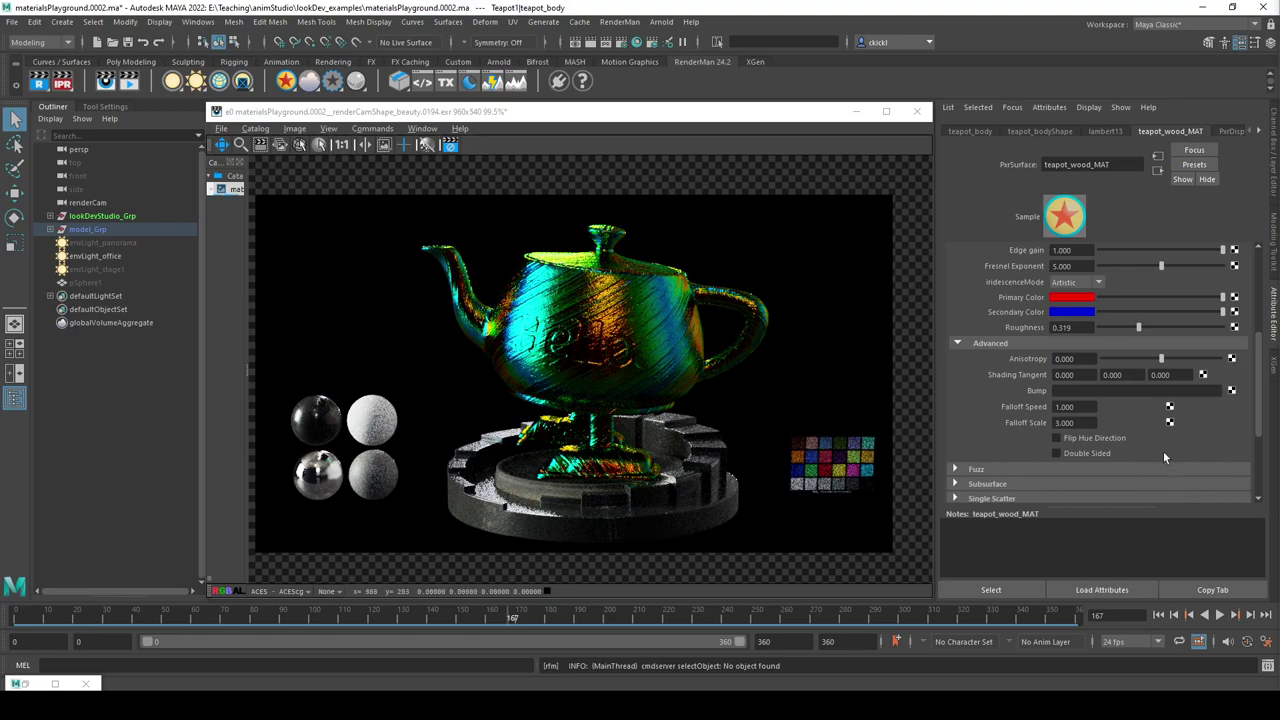
click(1068, 422)
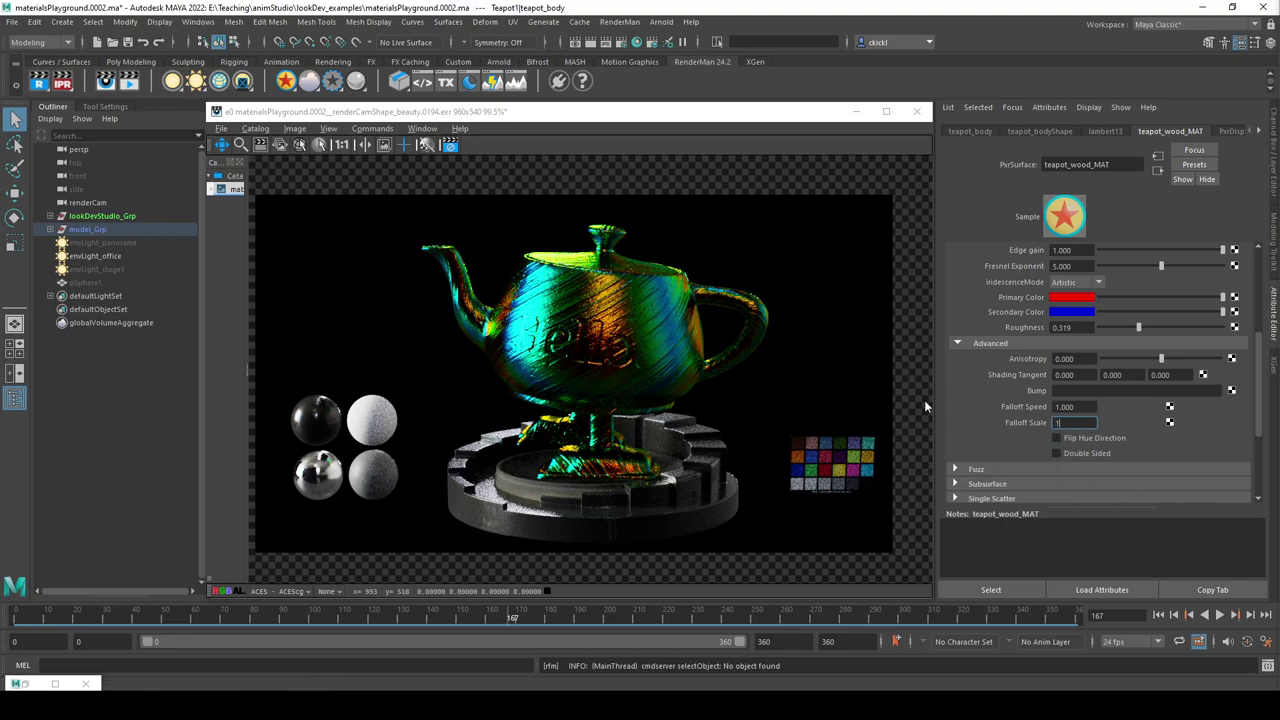
text(1)
key(Return)
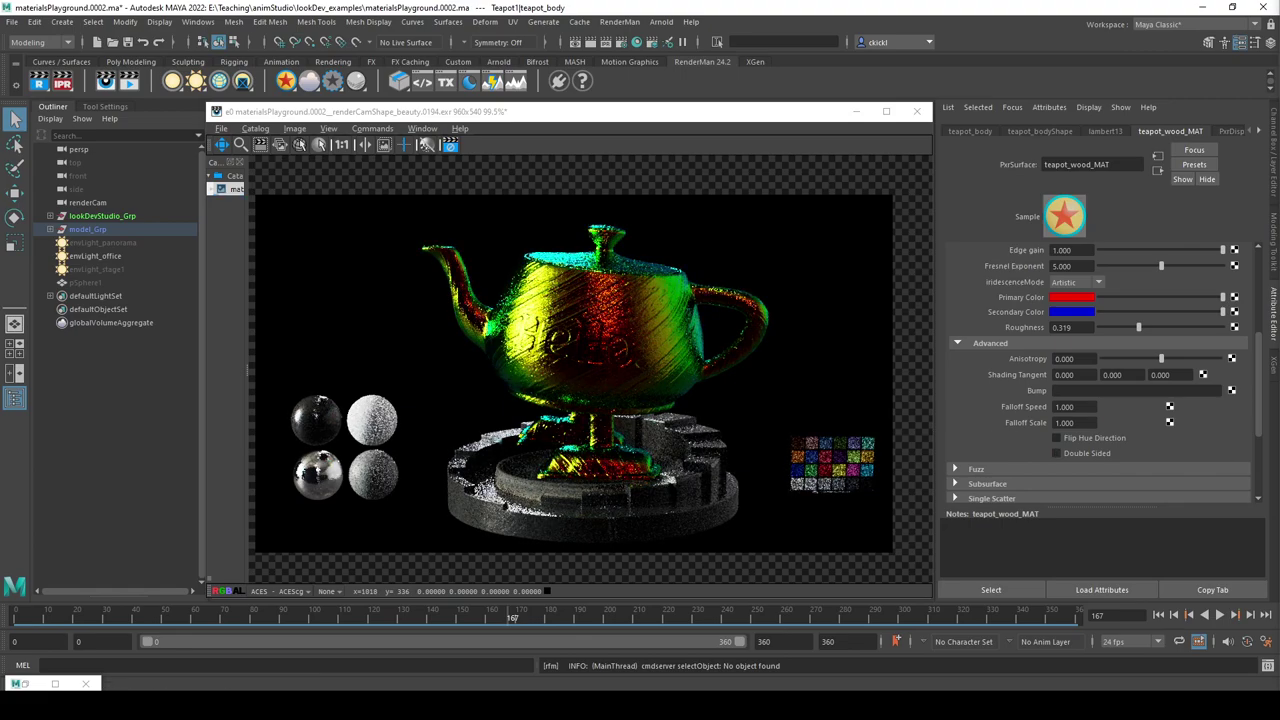
Switch Flip Hue Direction on and off twice, viewing the Primary Color's place on the hue wheel between the two tests.
scroll(1157, 488, up, 2)
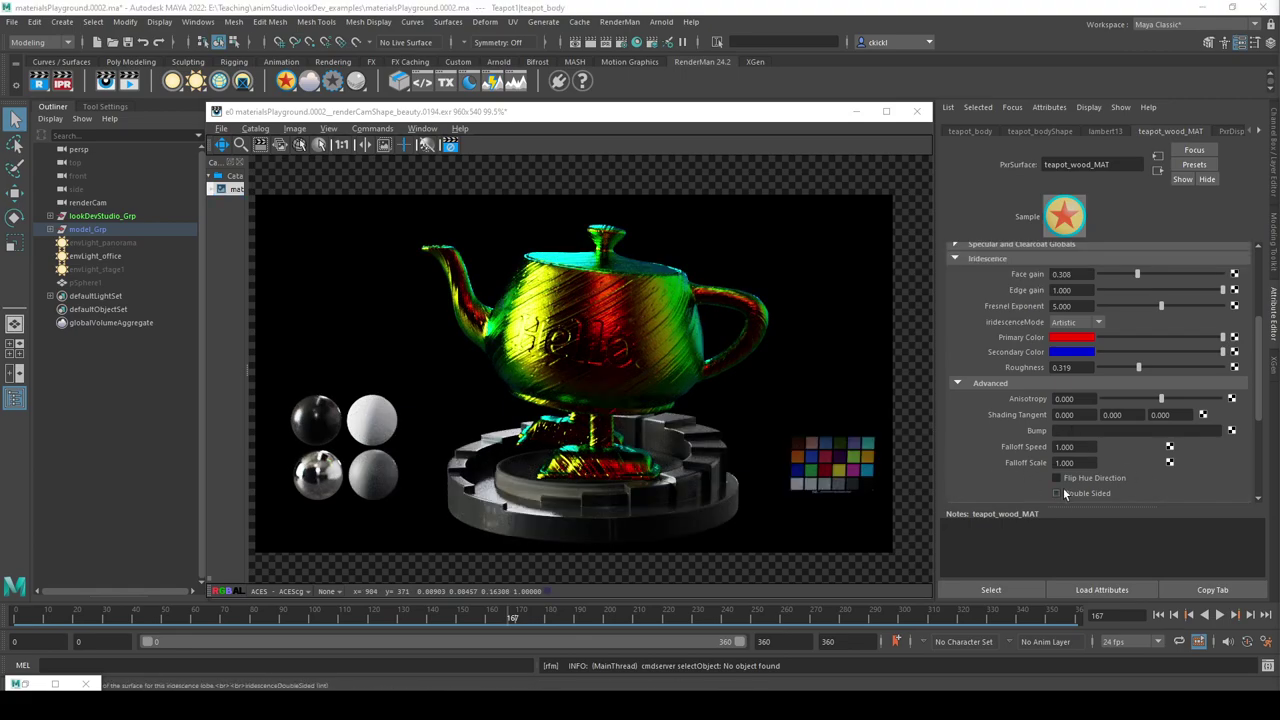
scroll(1067, 437, down, 2)
click(1056, 439)
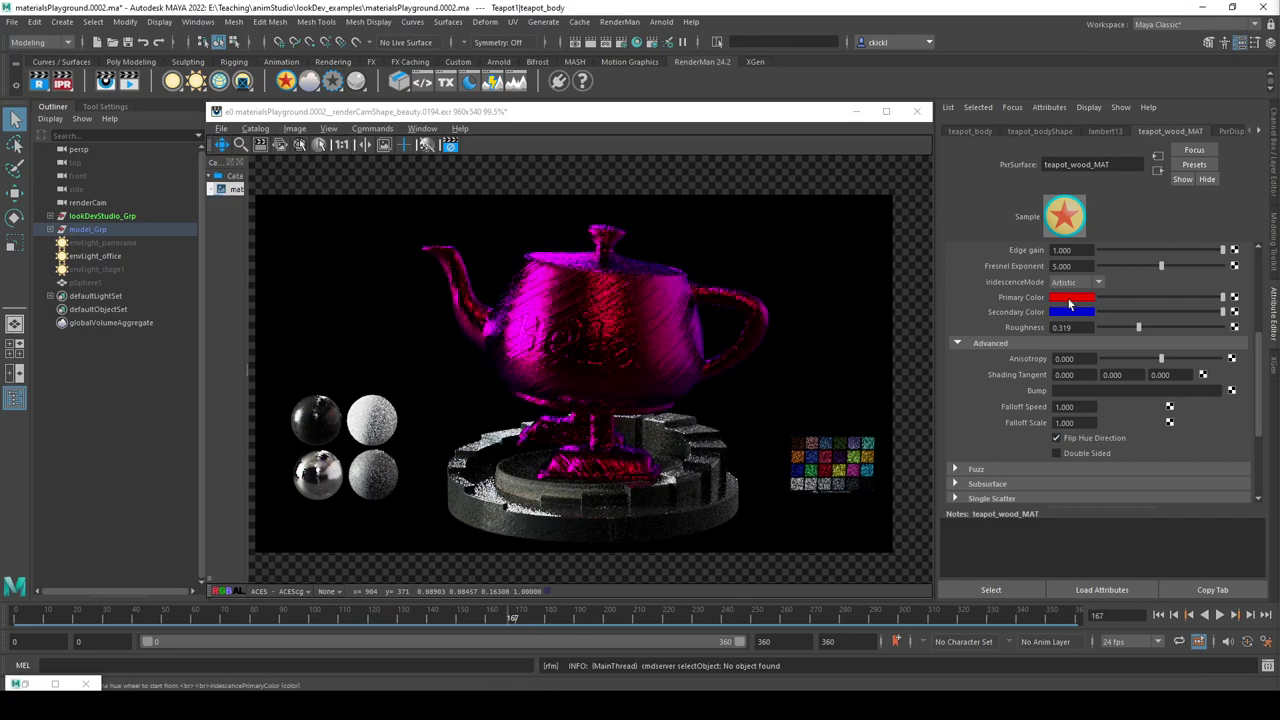
click(1058, 439)
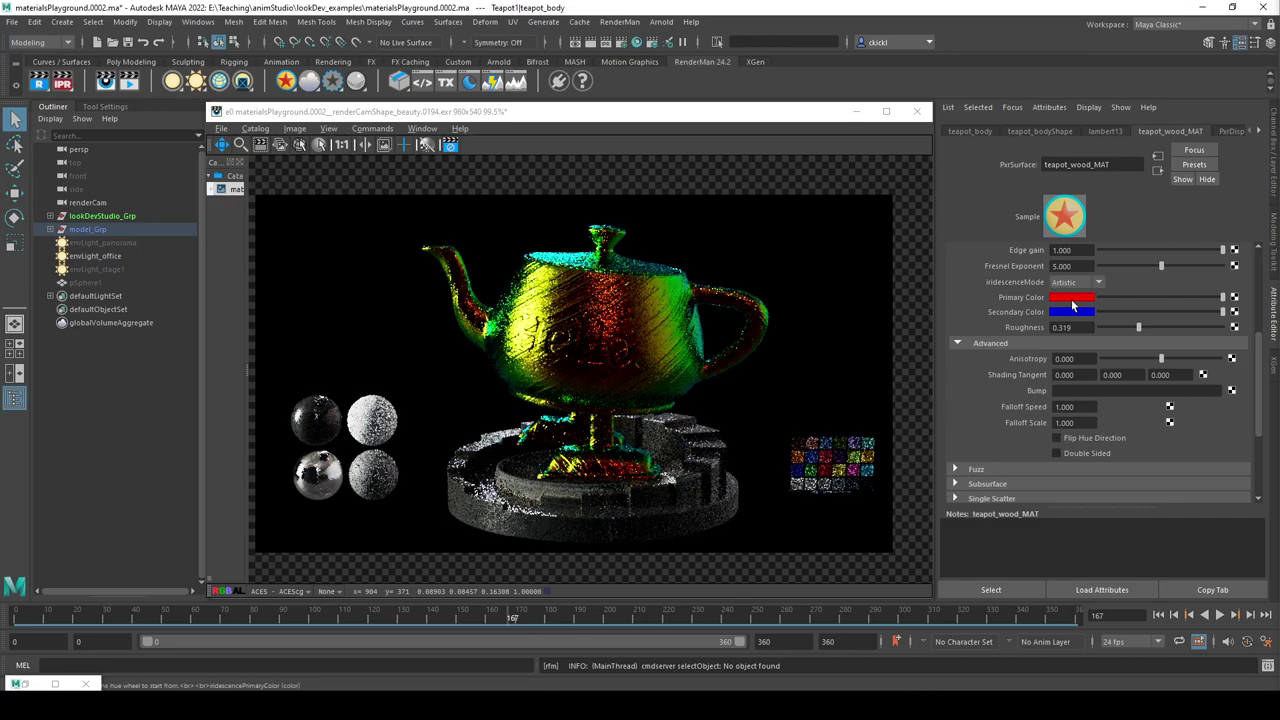
click(1072, 298)
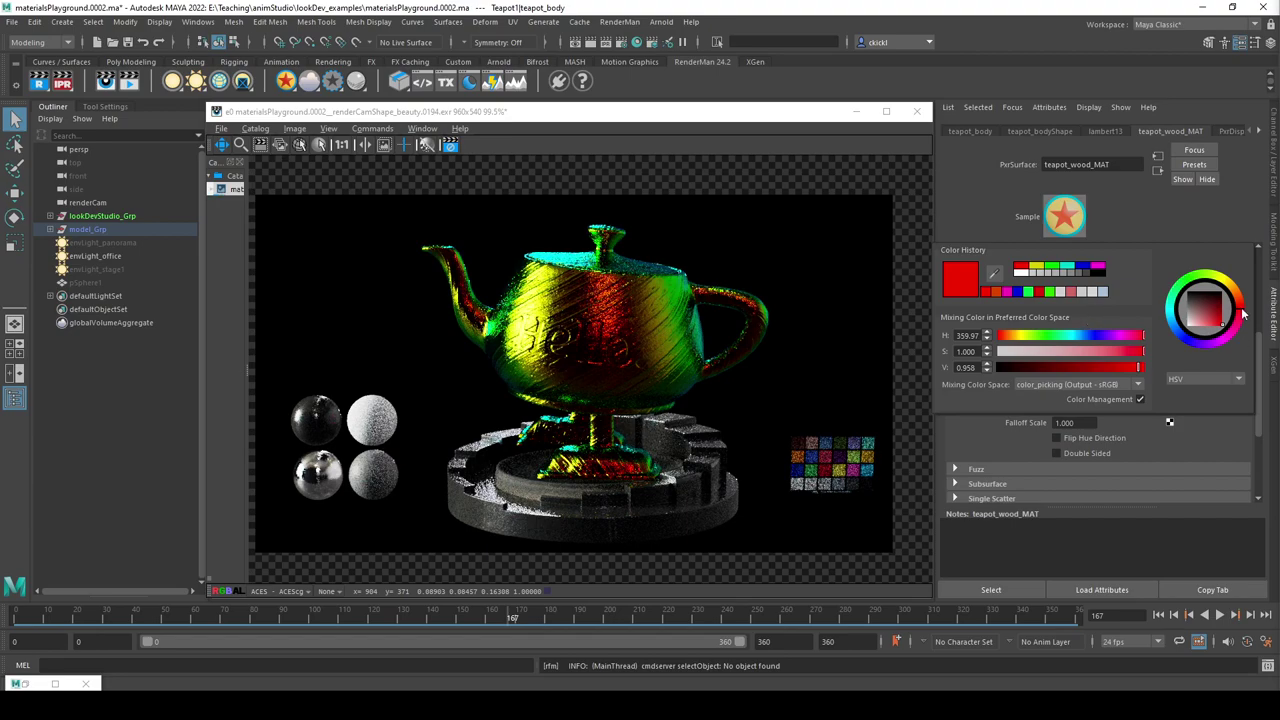
click(1070, 438)
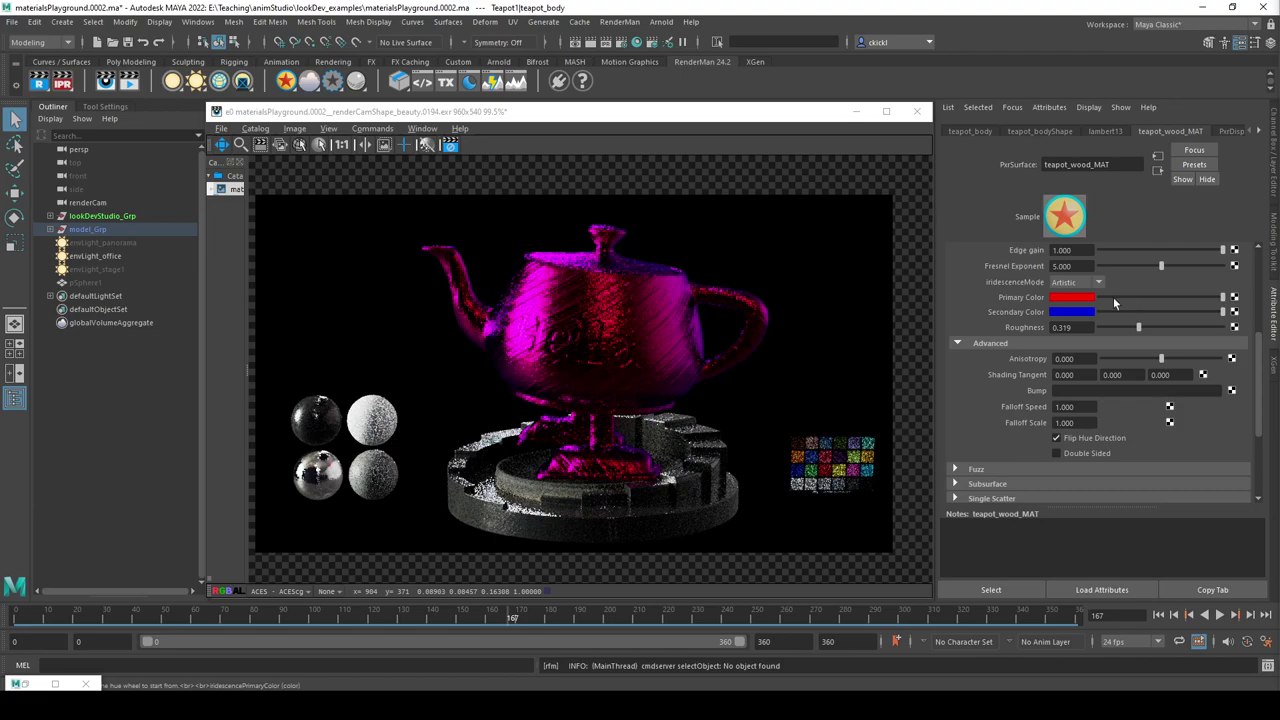
click(1090, 299)
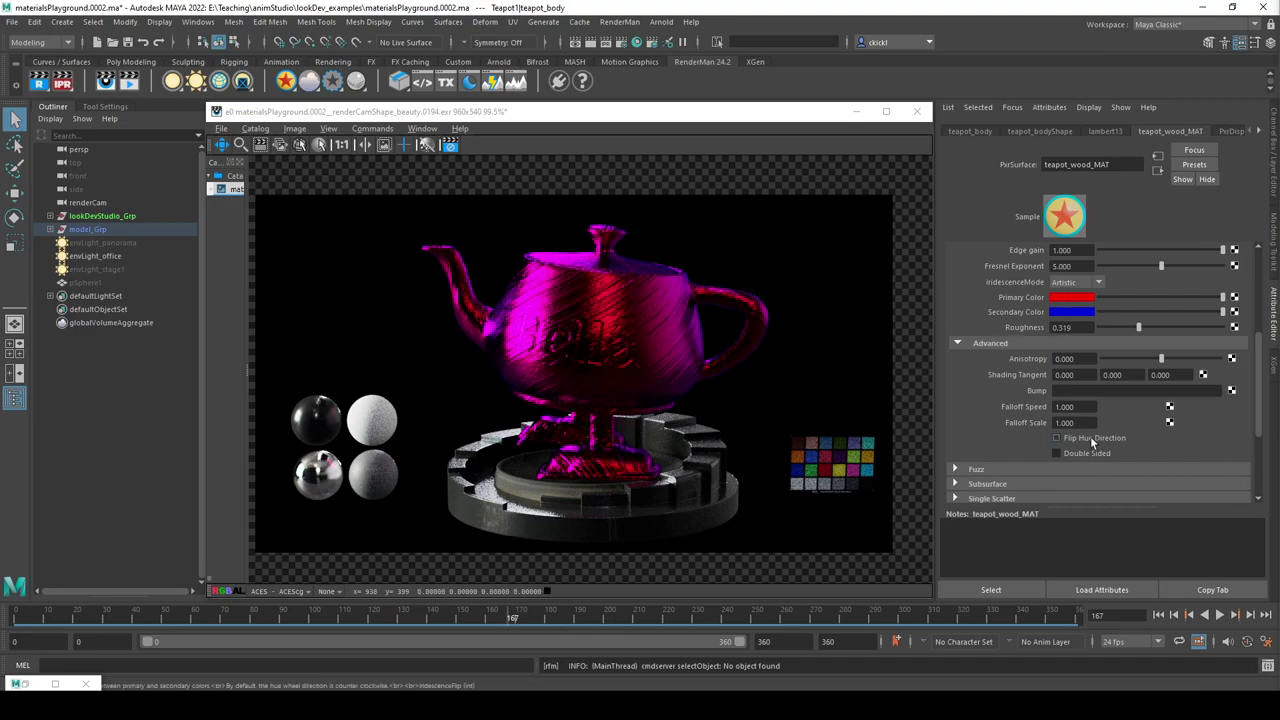
click(1056, 438)
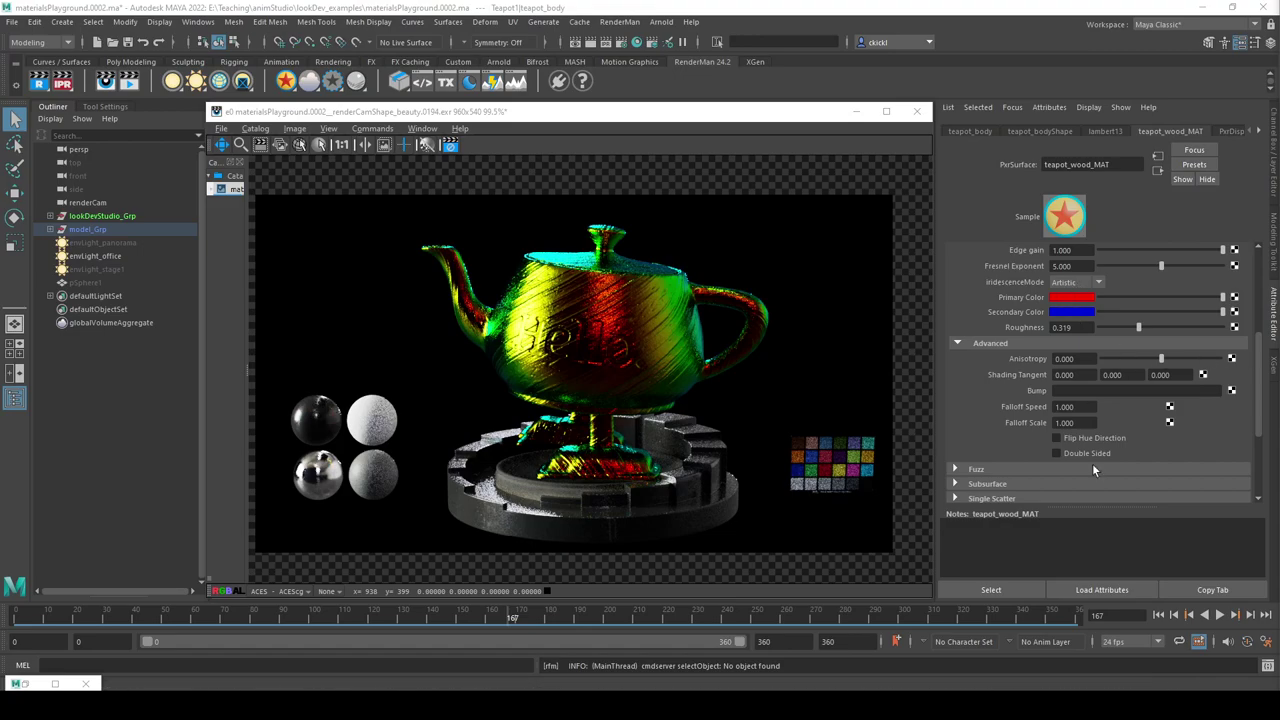
scroll(1092, 463, up, 2)
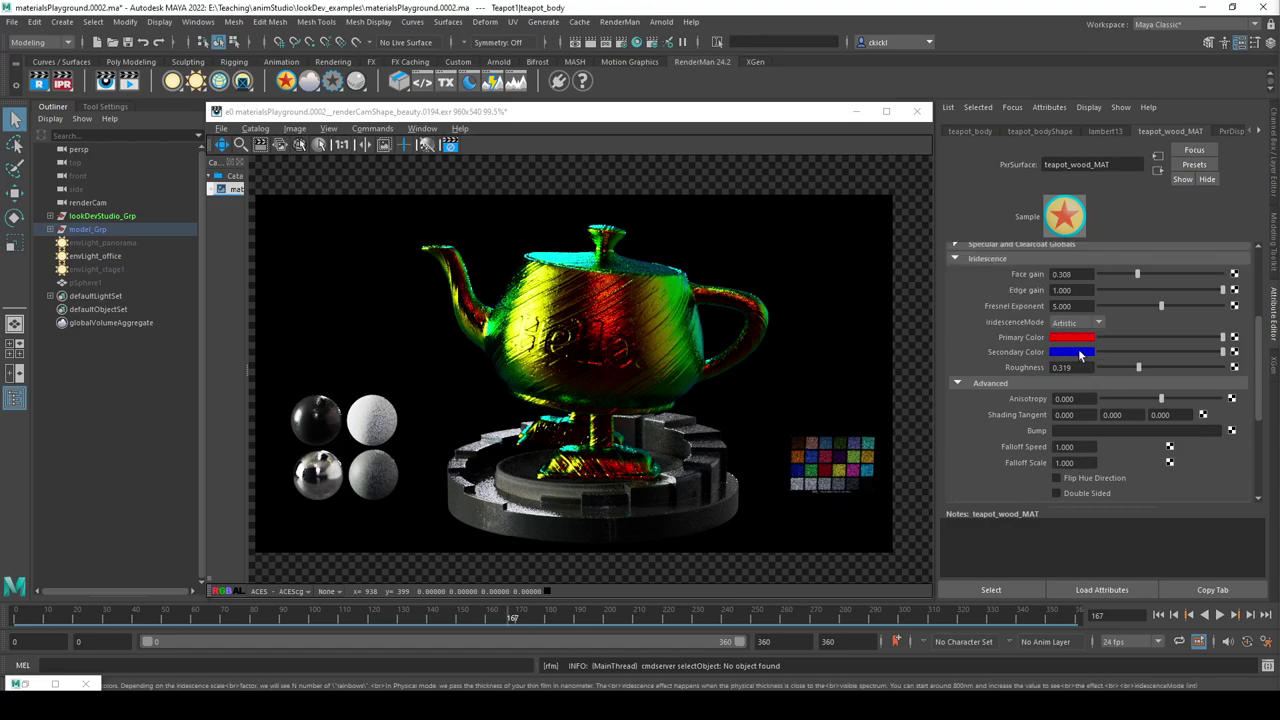
Switch the Iridescence Mode to Physical and set its Thin Film Thickness to 400.
click(1068, 351)
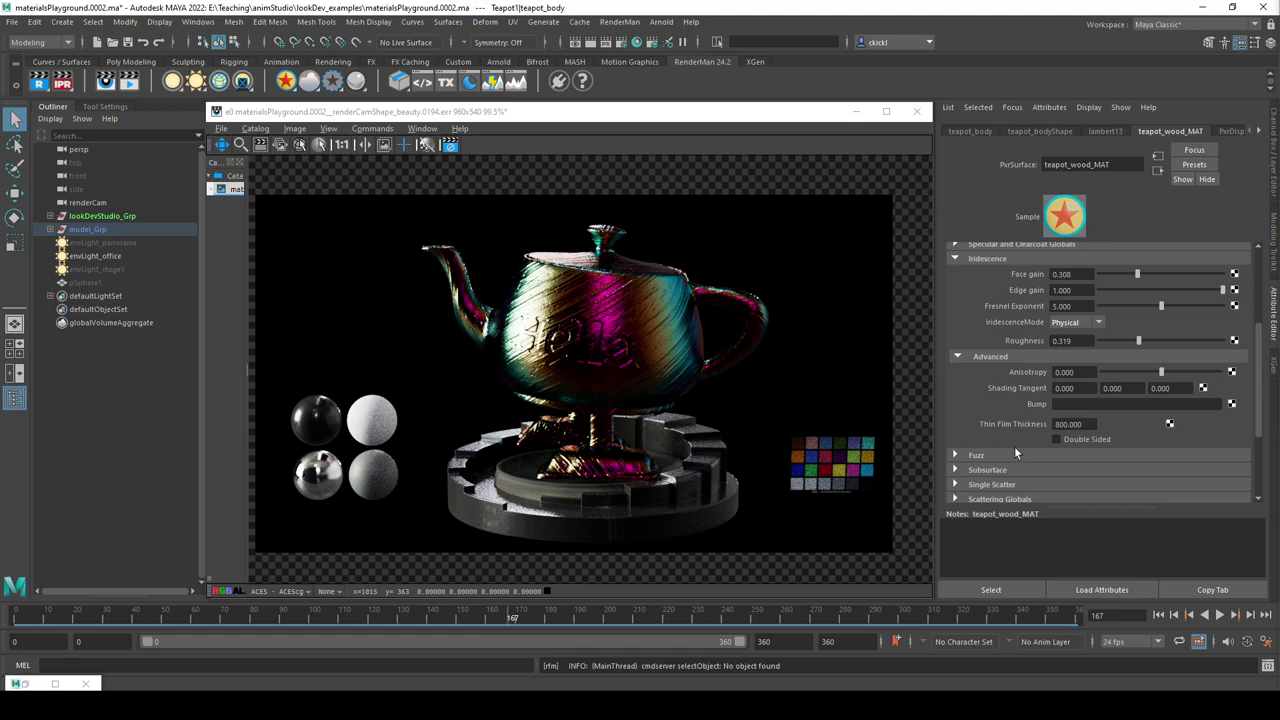
drag(1084, 424, 1019, 414)
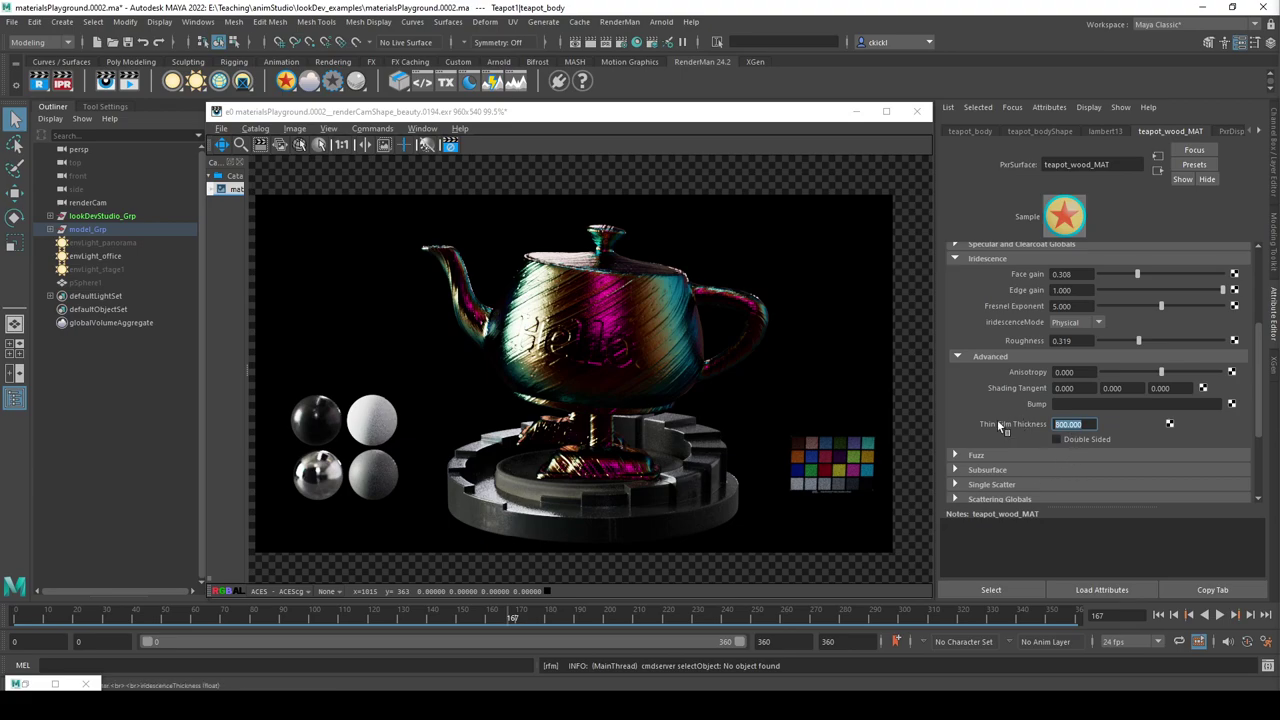
click(1178, 456)
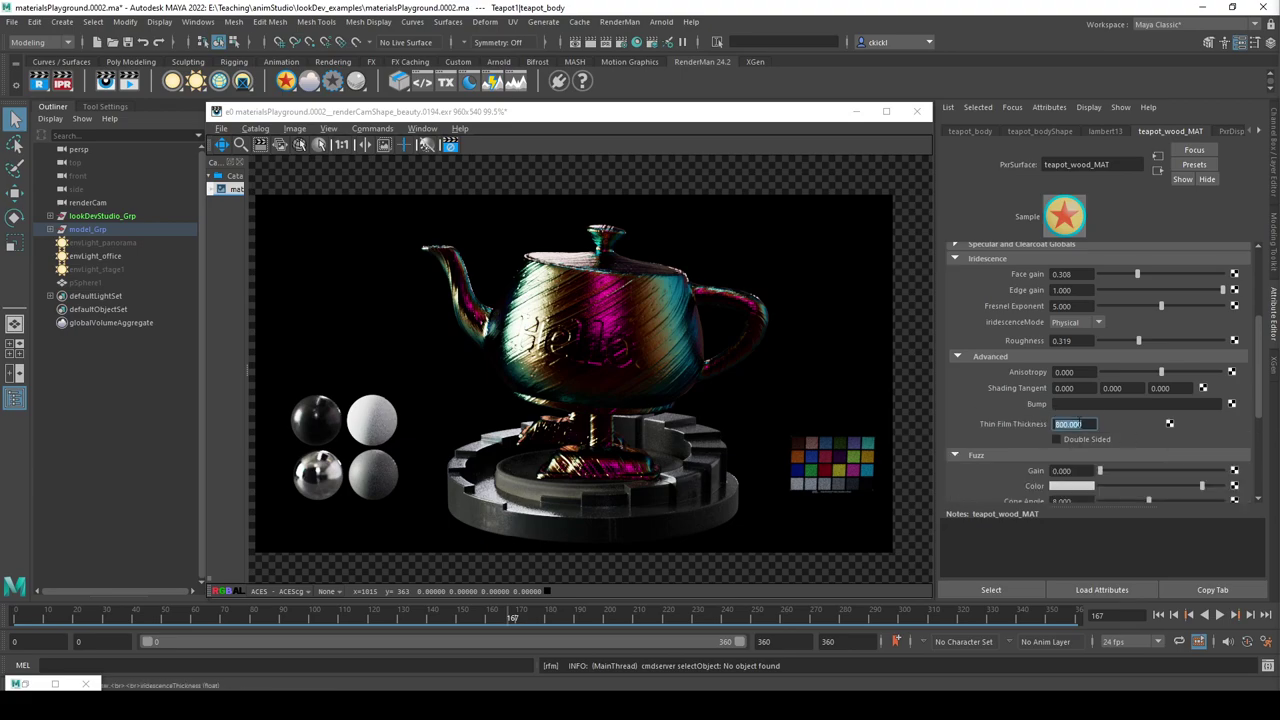
click(958, 453)
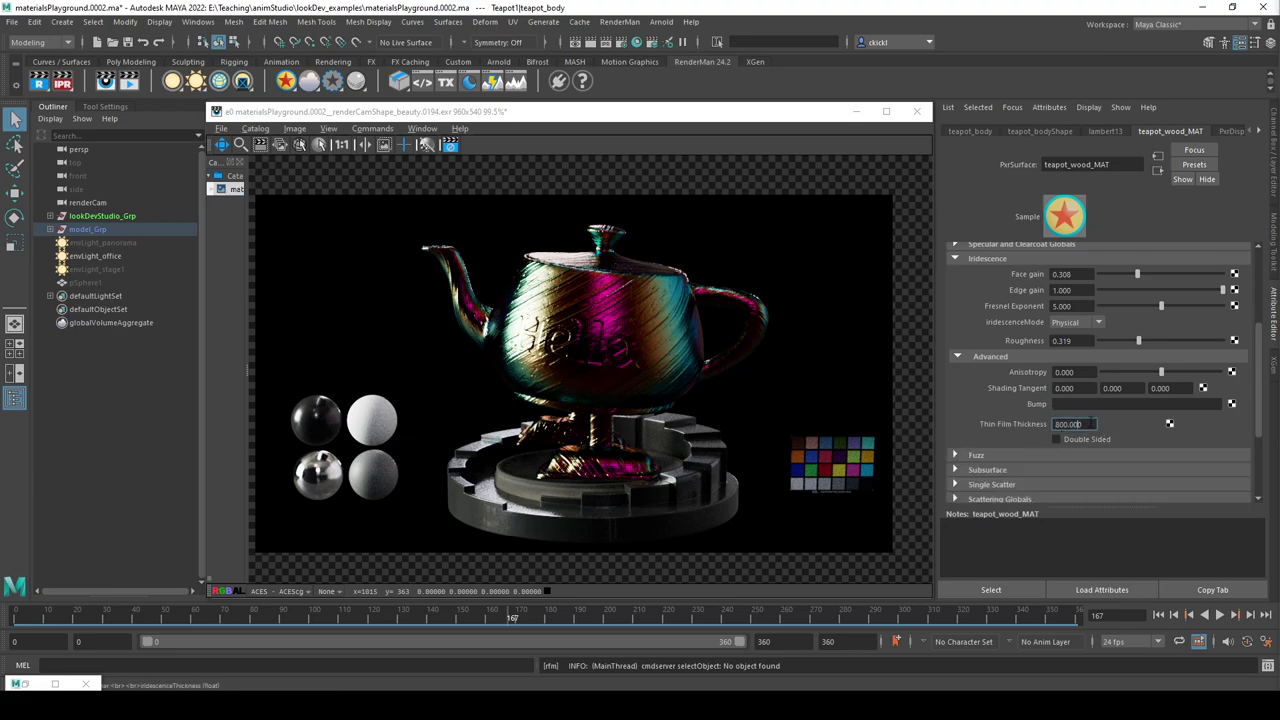
double_click(1070, 424)
text(400)
key(Return)
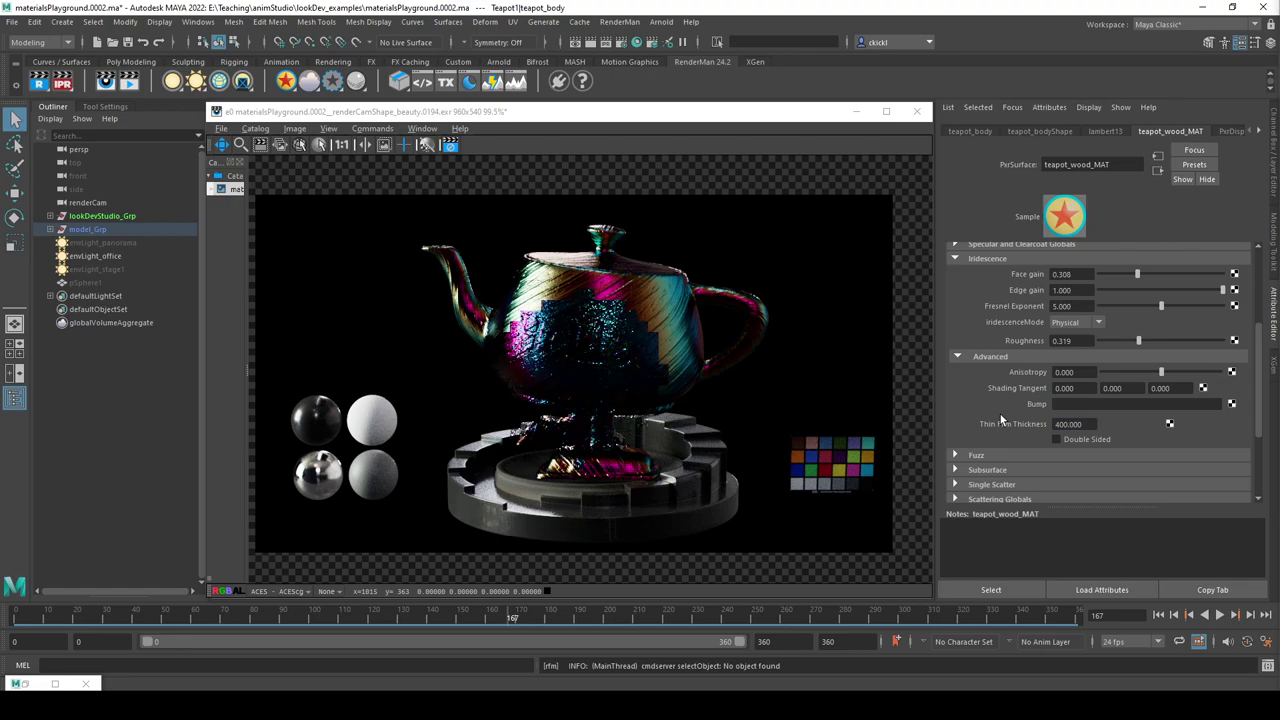
Try a Thin Film Thickness of 10000 on the teapot's iridescence.
double_click(1068, 424)
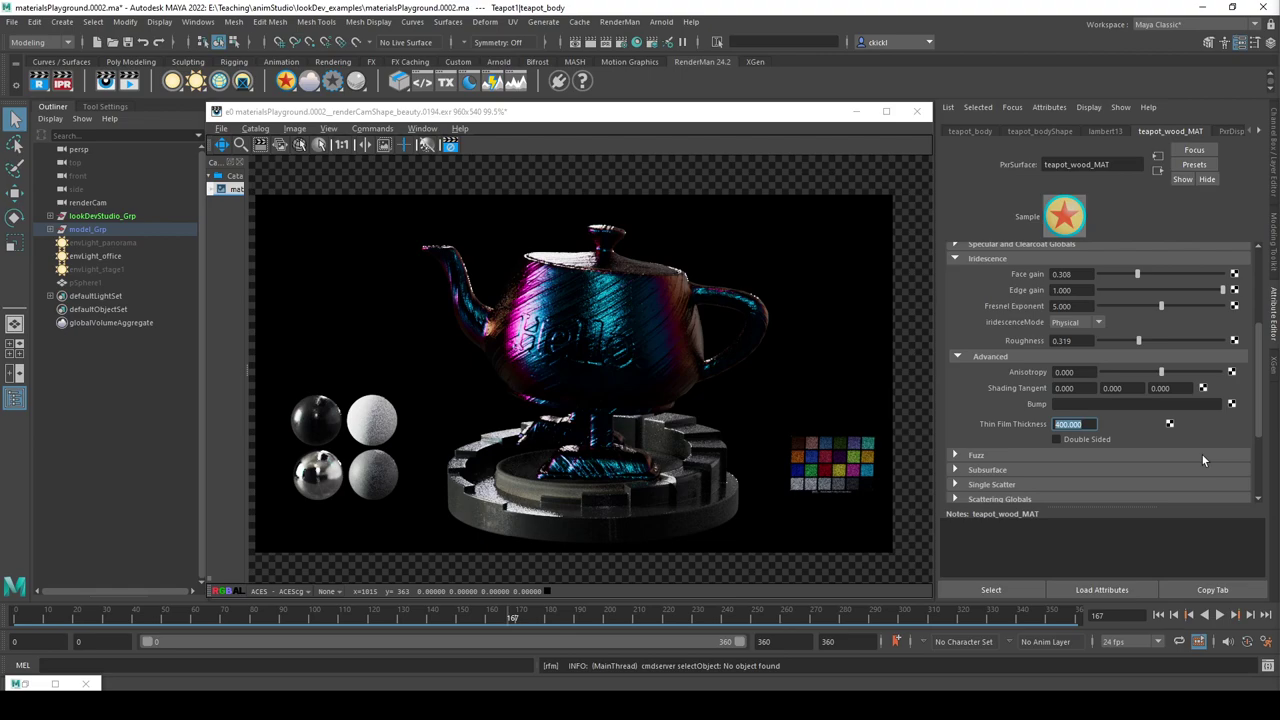
text(10000)
key(Return)
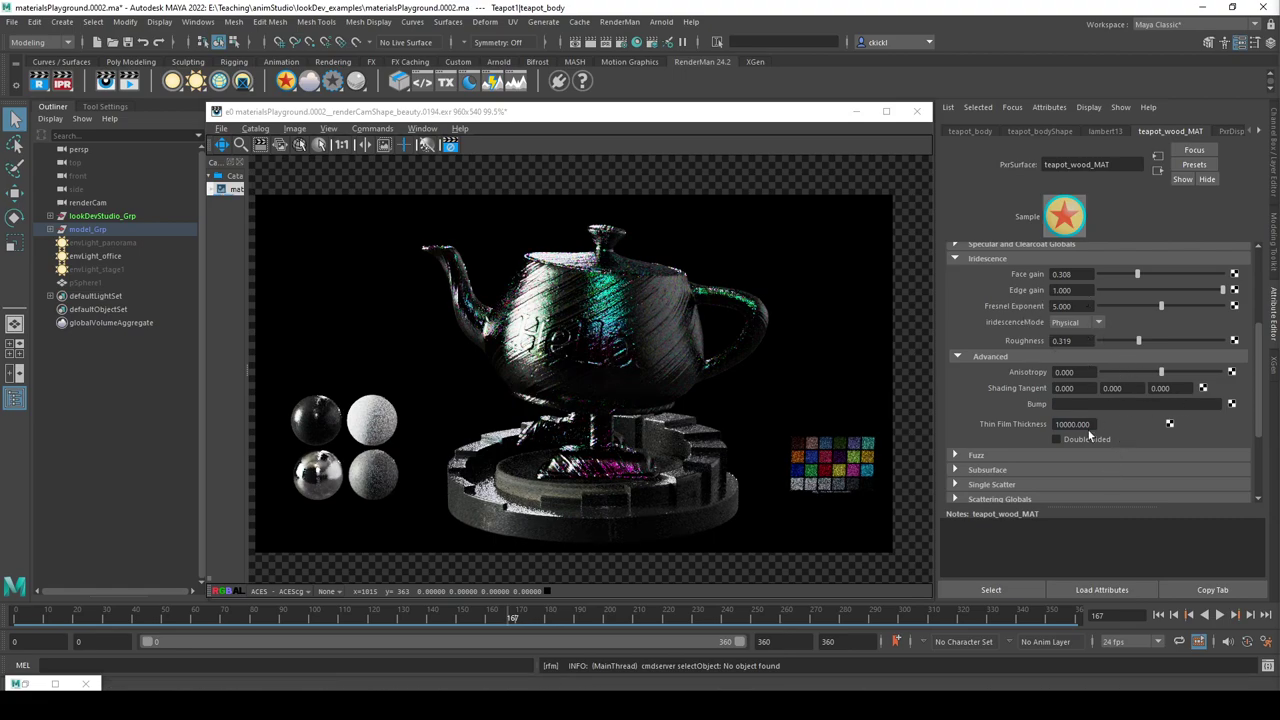
click(1072, 424)
key(BackSpace)
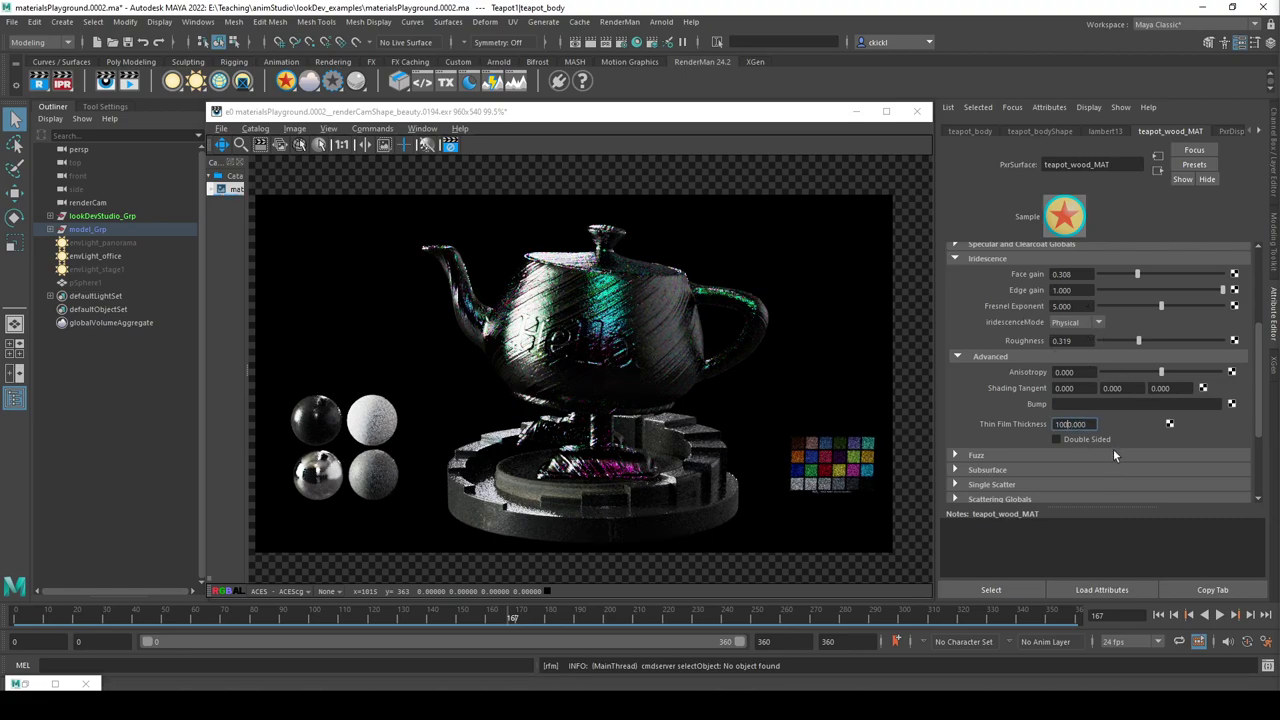
key(Return)
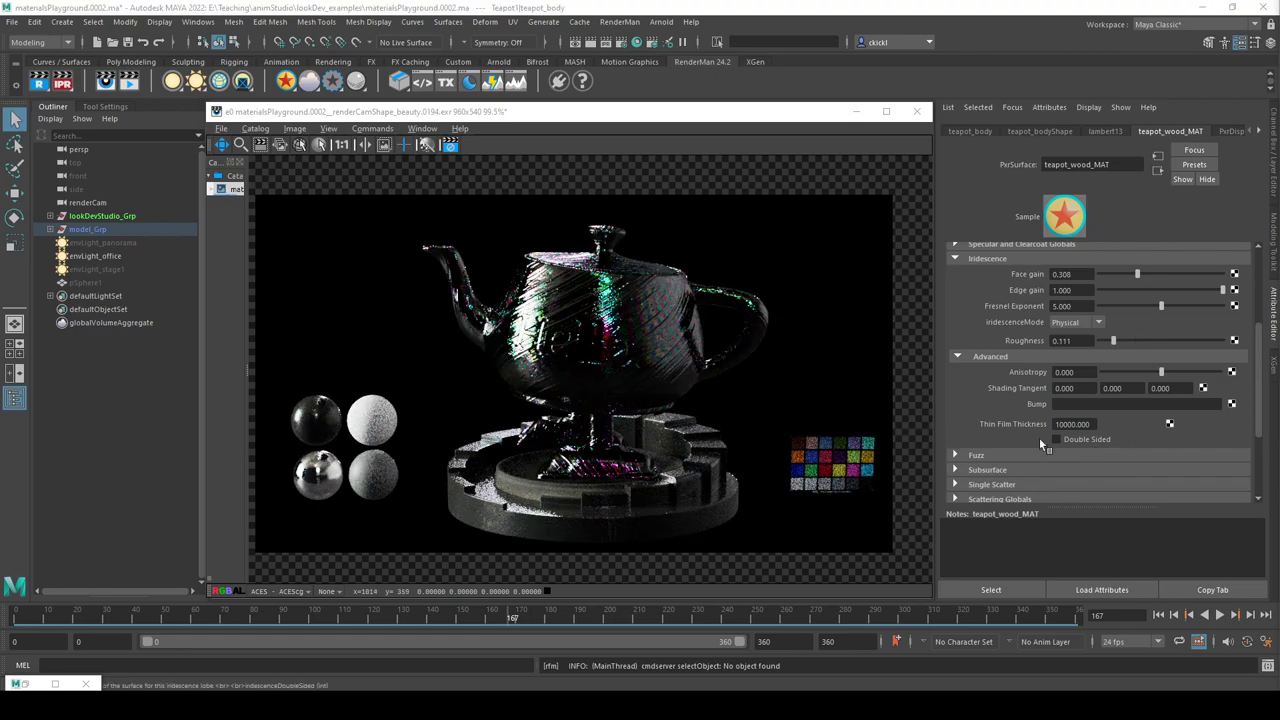
Lower the Iridescence Roughness to about 0.039 and set the Thin Film Thickness to 5000.
drag(1127, 341, 1146, 340)
click(1103, 342)
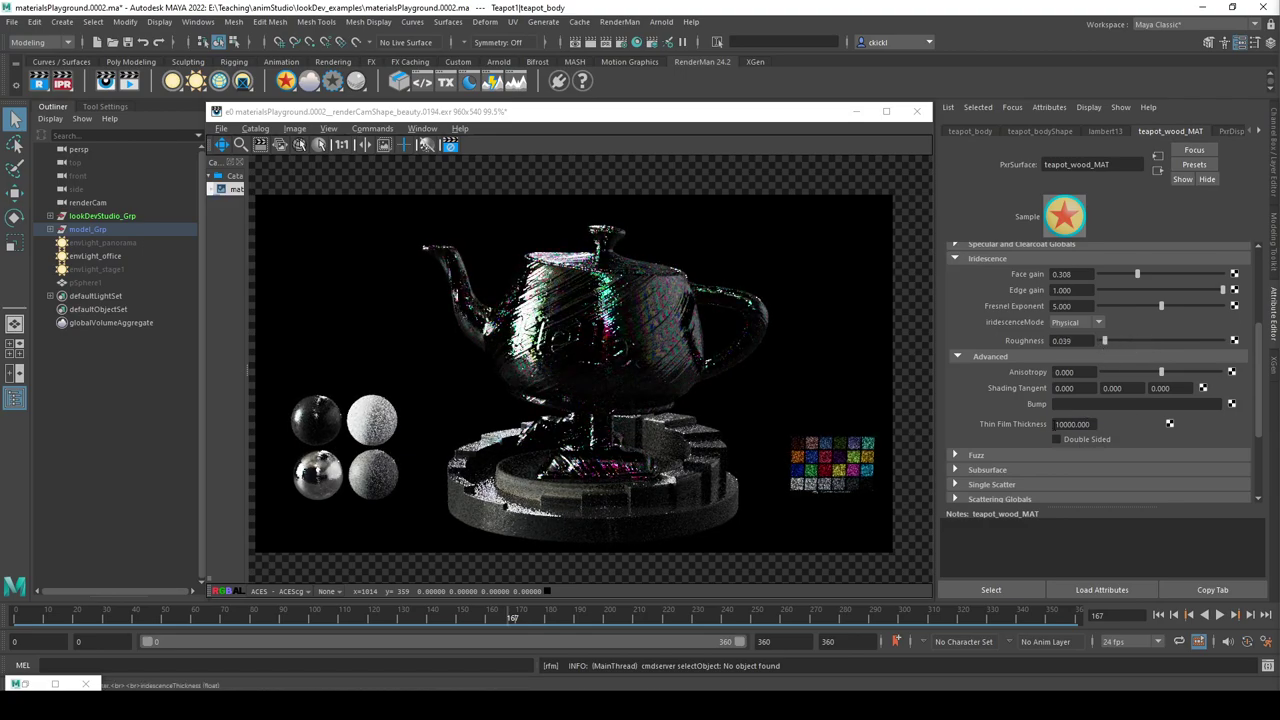
click(1057, 424)
text(5000)
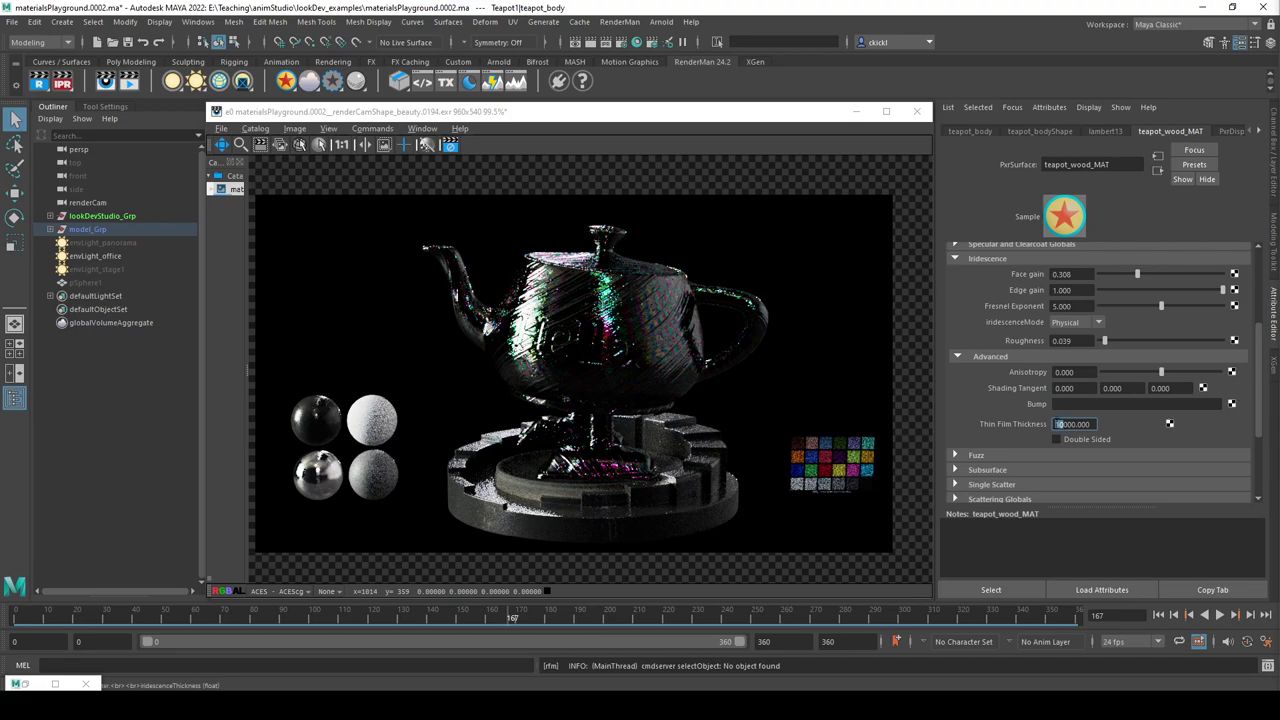
key(Return)
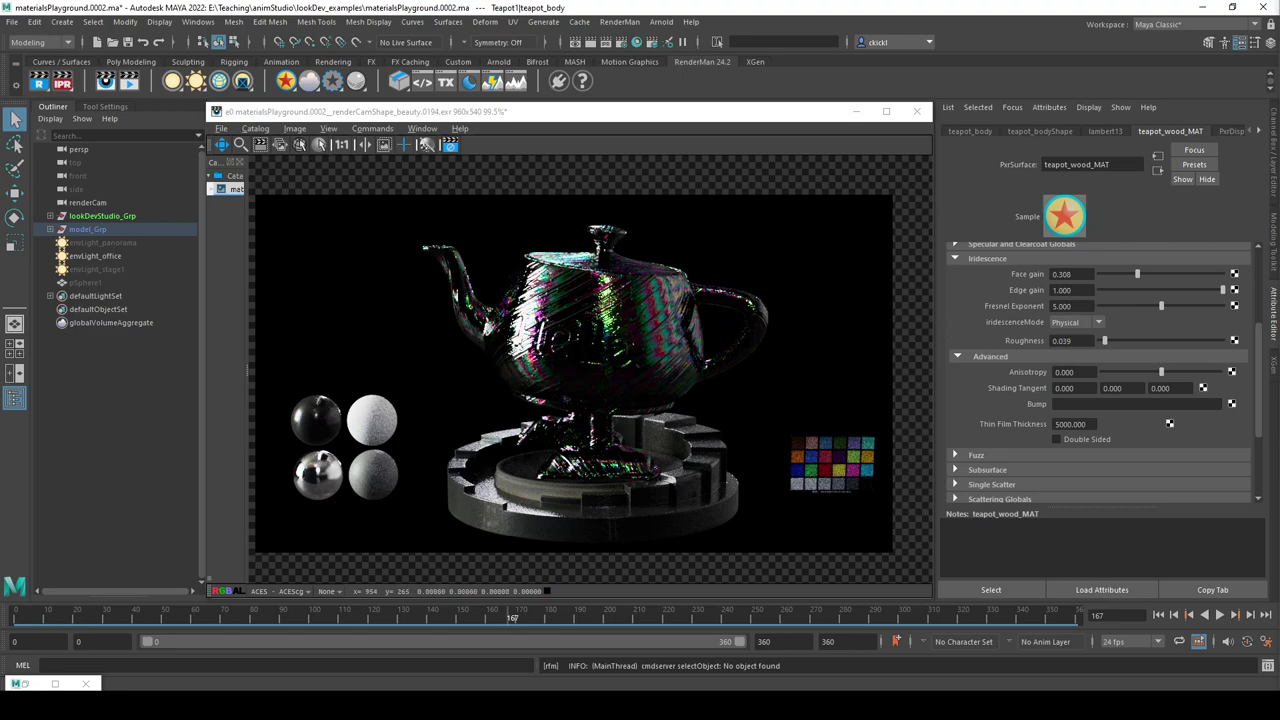
Reduce the Iridescence Face Gain and Edge Gain to 0 and collapse the Iridescence section.
scroll(1020, 442, up, 1)
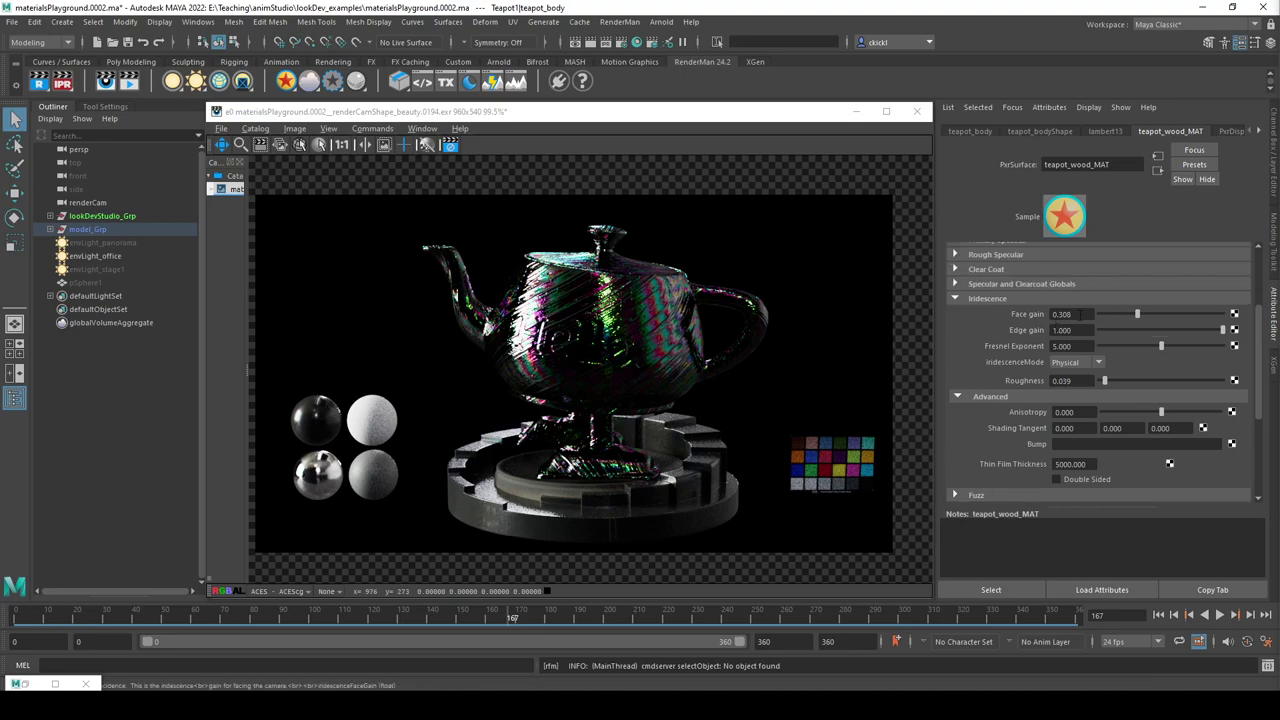
drag(1113, 316, 1095, 316)
drag(1222, 330, 985, 323)
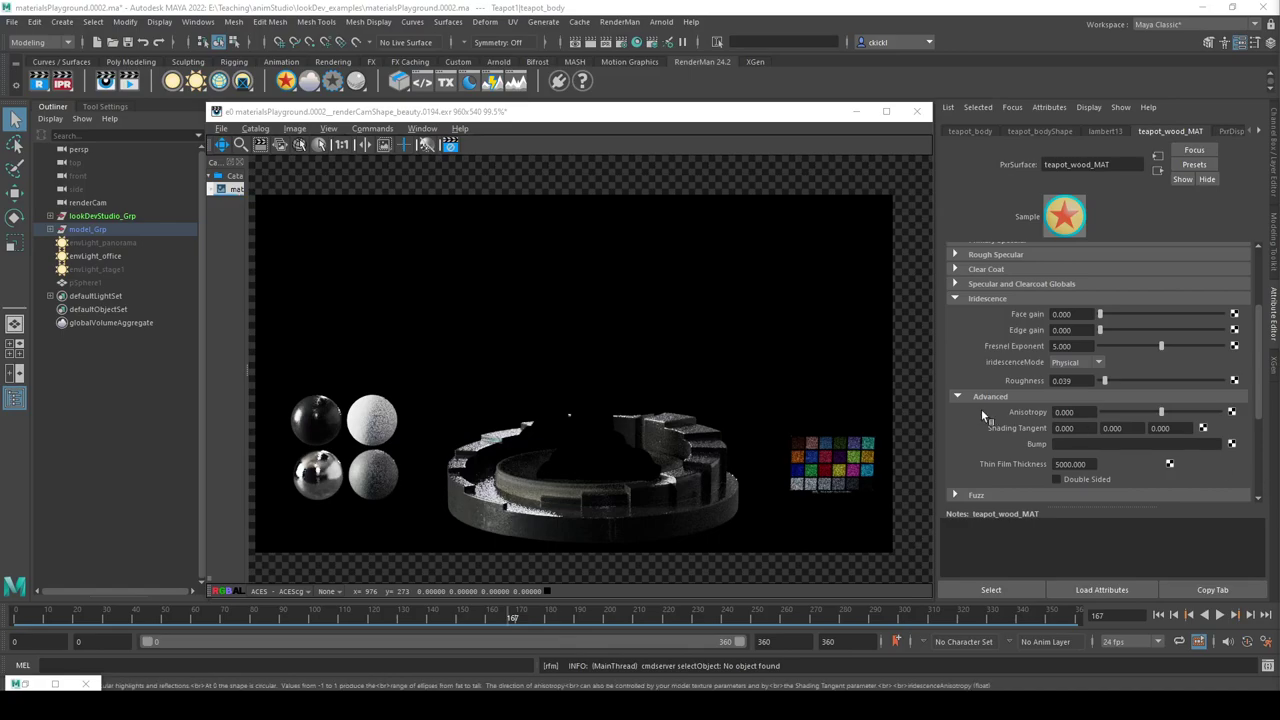
scroll(981, 409, down, 4)
scroll(981, 409, up, 3)
click(953, 302)
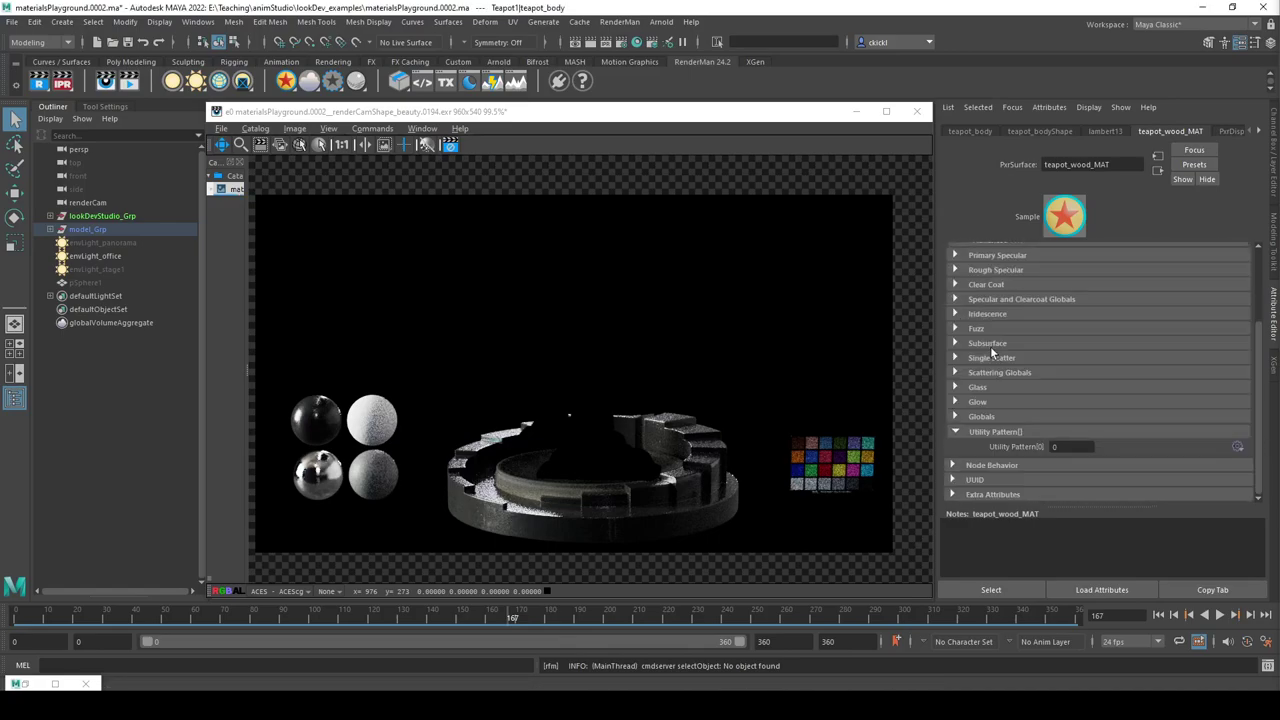
Expand the Glow section, test a Glow Gain of 1, and lower the gain to about 0.363.
click(957, 403)
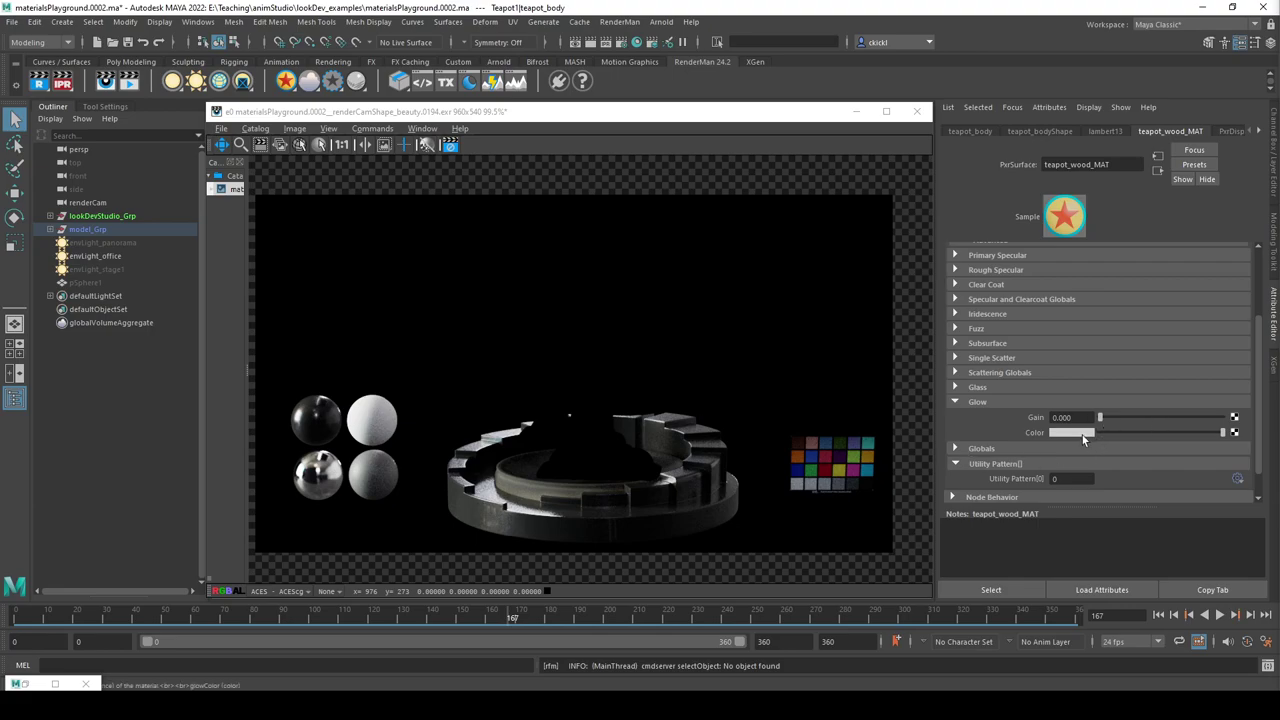
drag(1102, 418, 1222, 418)
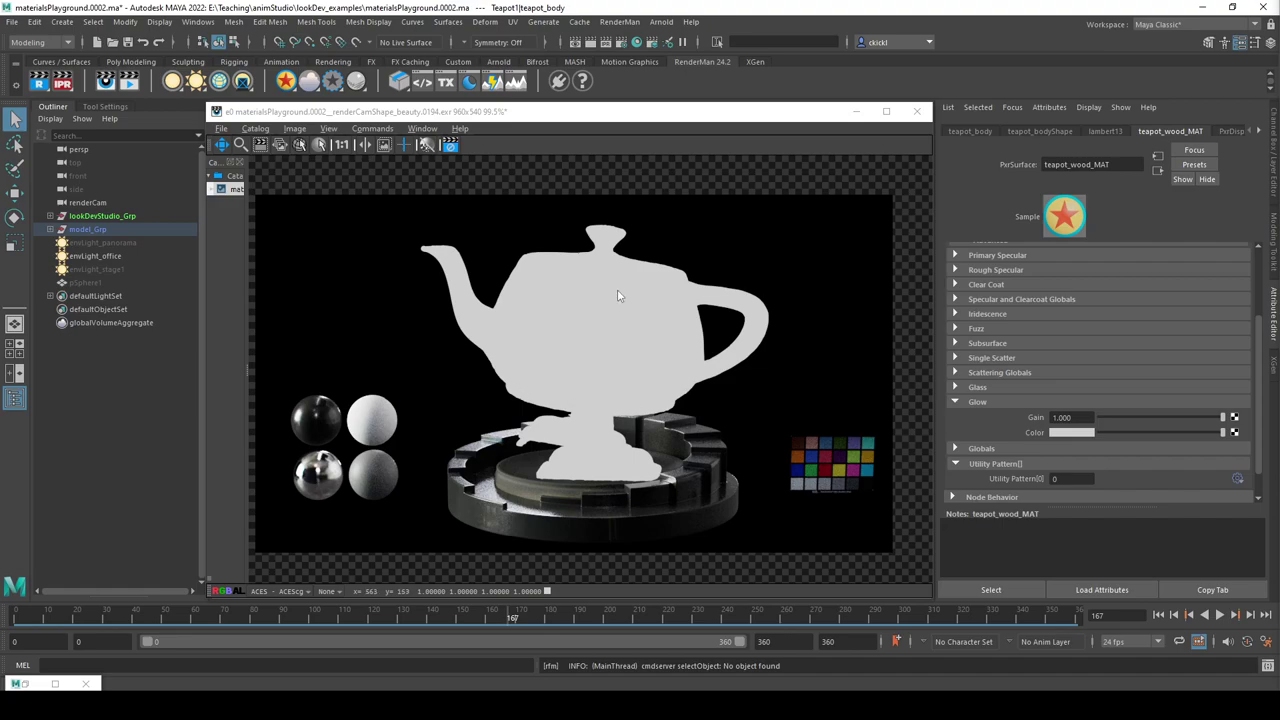
scroll(1058, 417, down, 3)
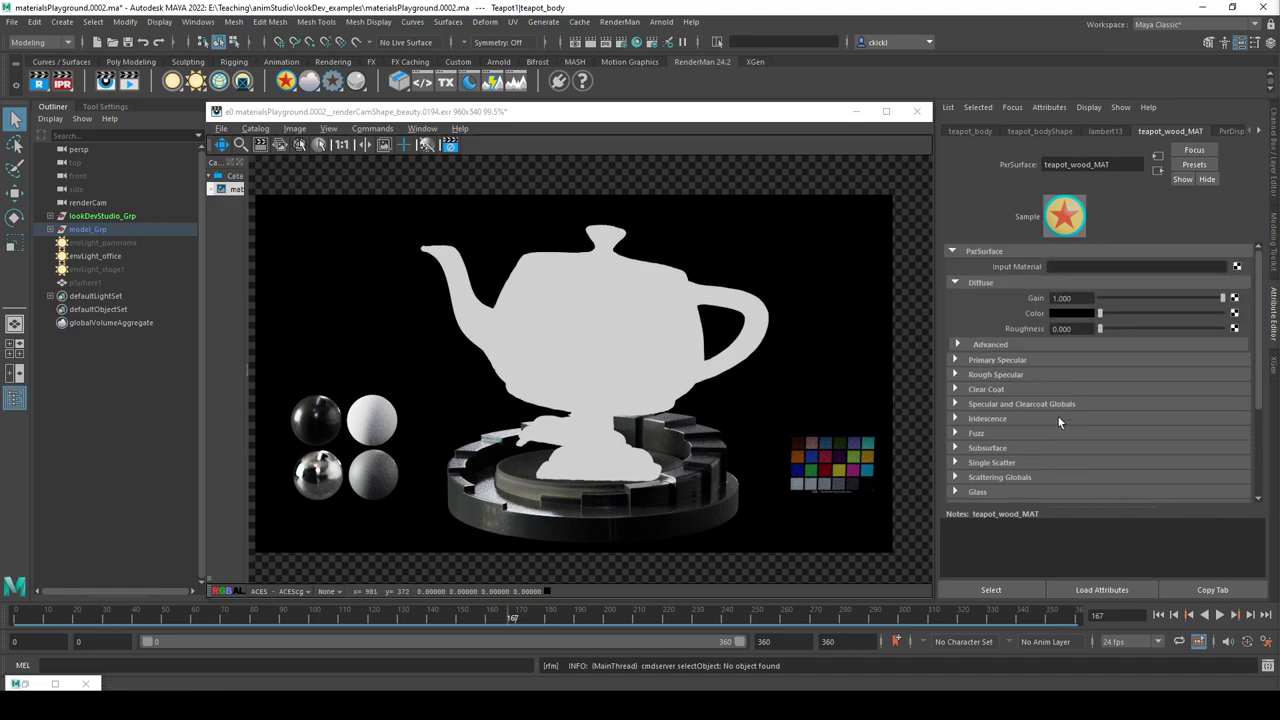
scroll(1058, 417, up, 2)
drag(1159, 402, 1103, 402)
scroll(1103, 397, up, 5)
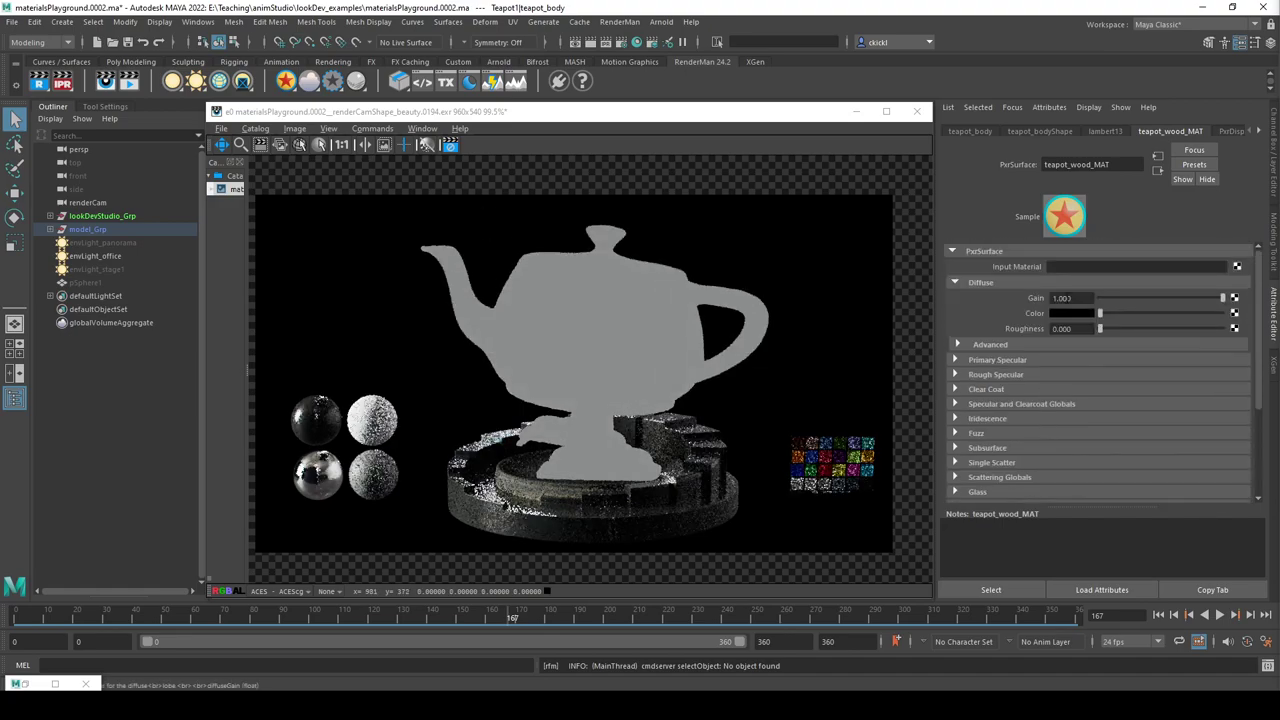
Try a slightly brighter Diffuse Color beneath the glow and return the Glow Gain to 1.
drag(1101, 316, 1109, 315)
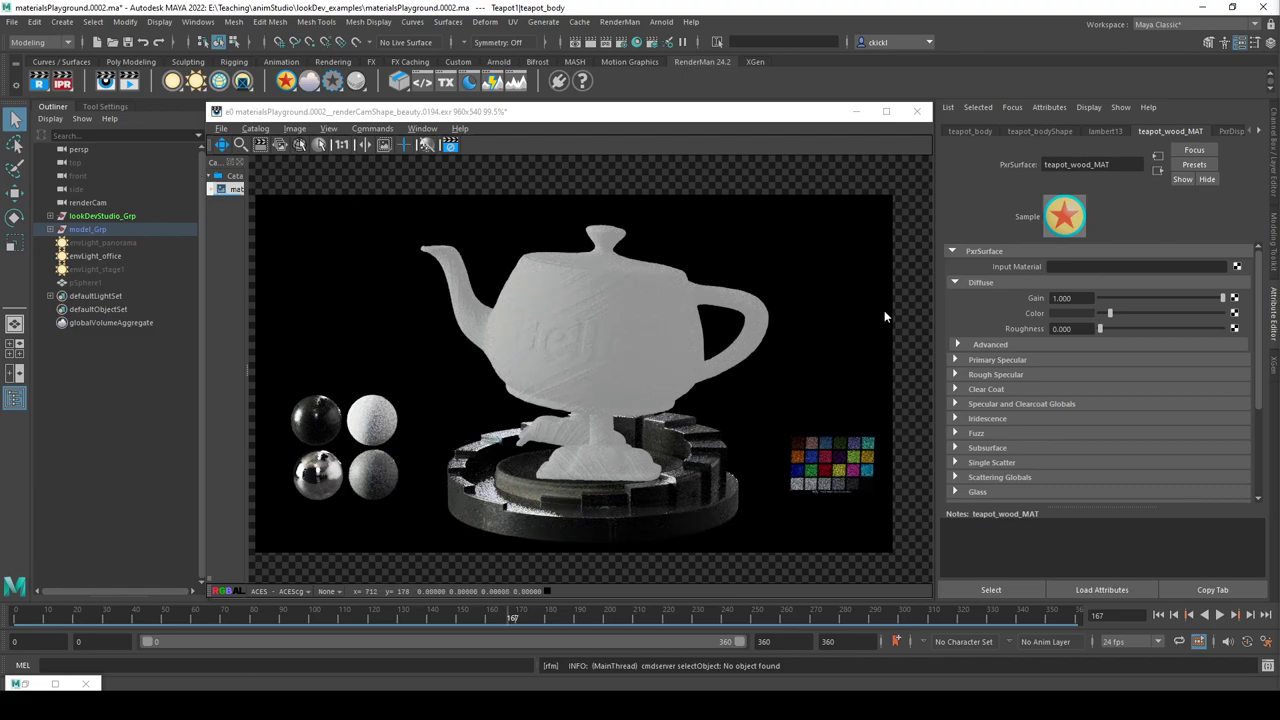
scroll(1038, 398, down, 2)
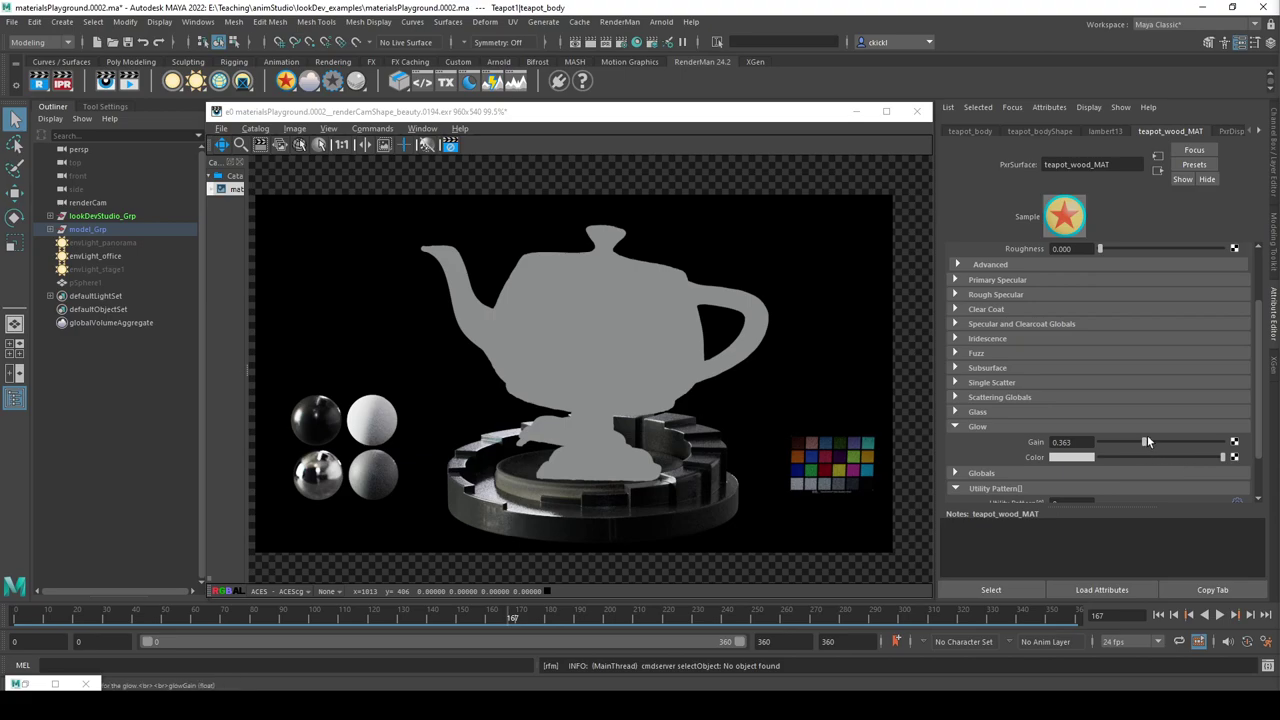
drag(1145, 441, 1226, 441)
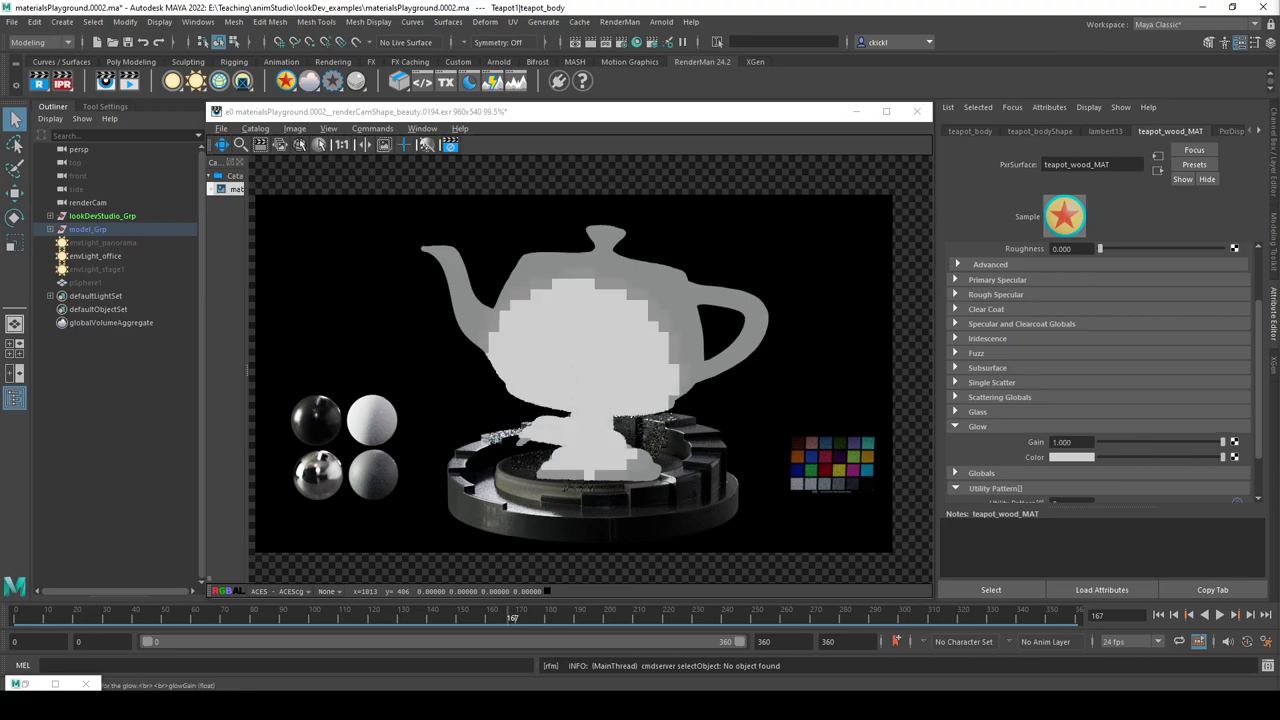
Mix a golden yellow Glow Color with a hue of about 44.5, saturation of about 0.82 and a brighter value.
click(1078, 457)
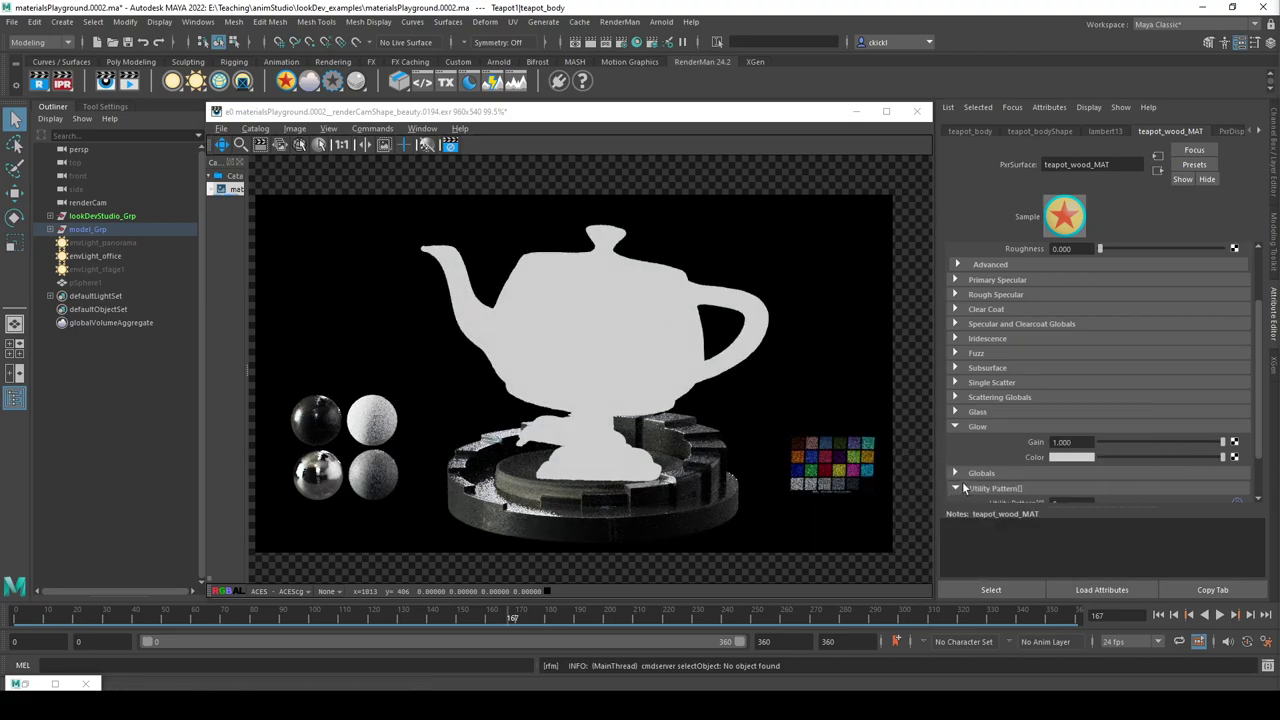
click(1073, 456)
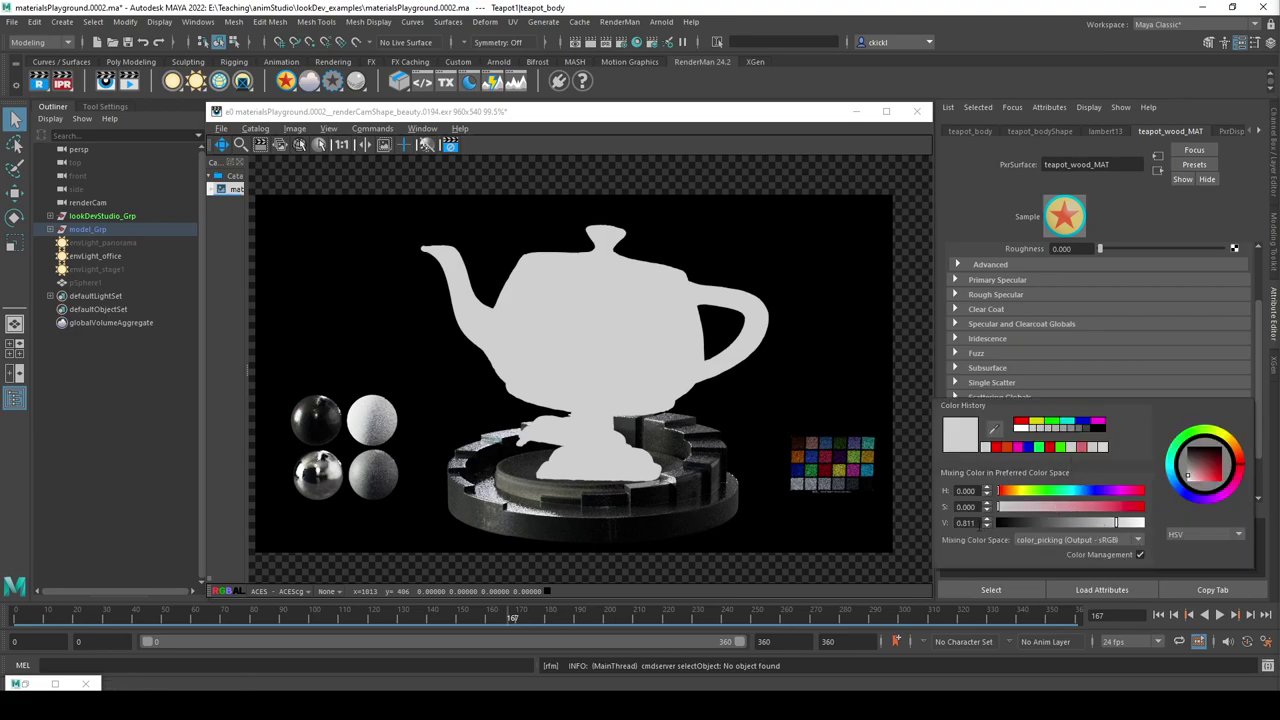
drag(1037, 505, 1119, 506)
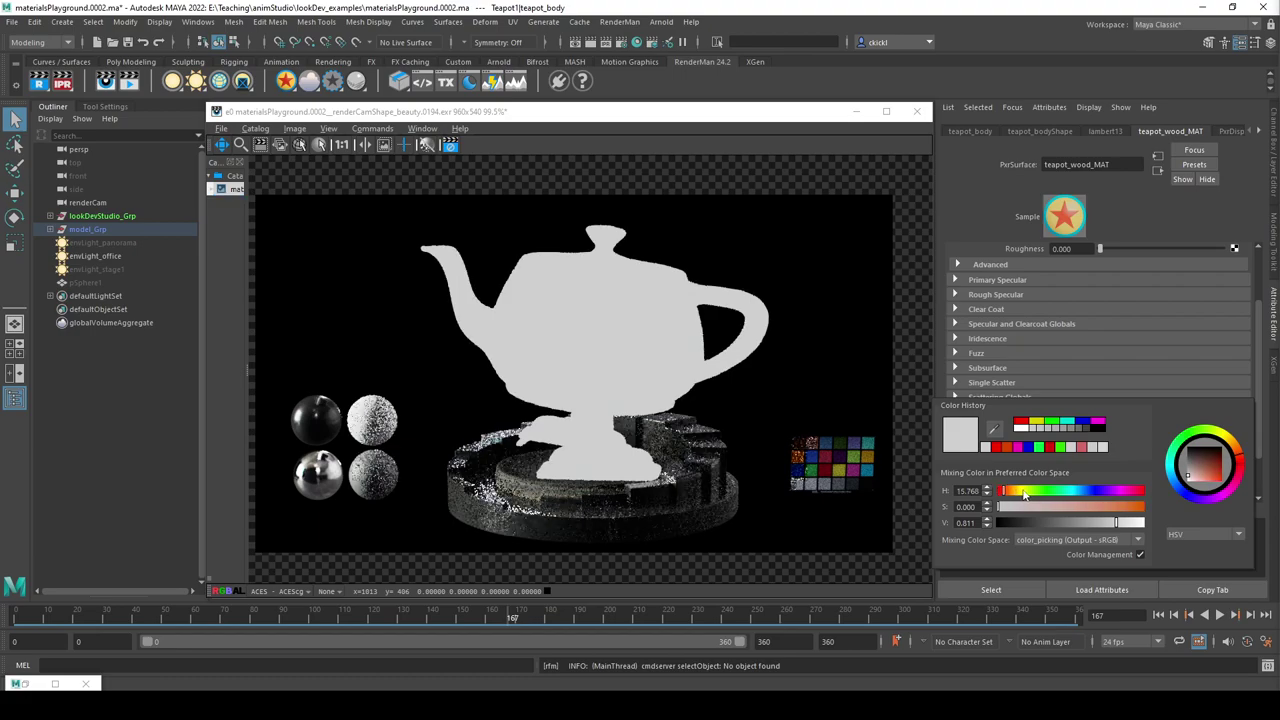
drag(1004, 490, 1021, 497)
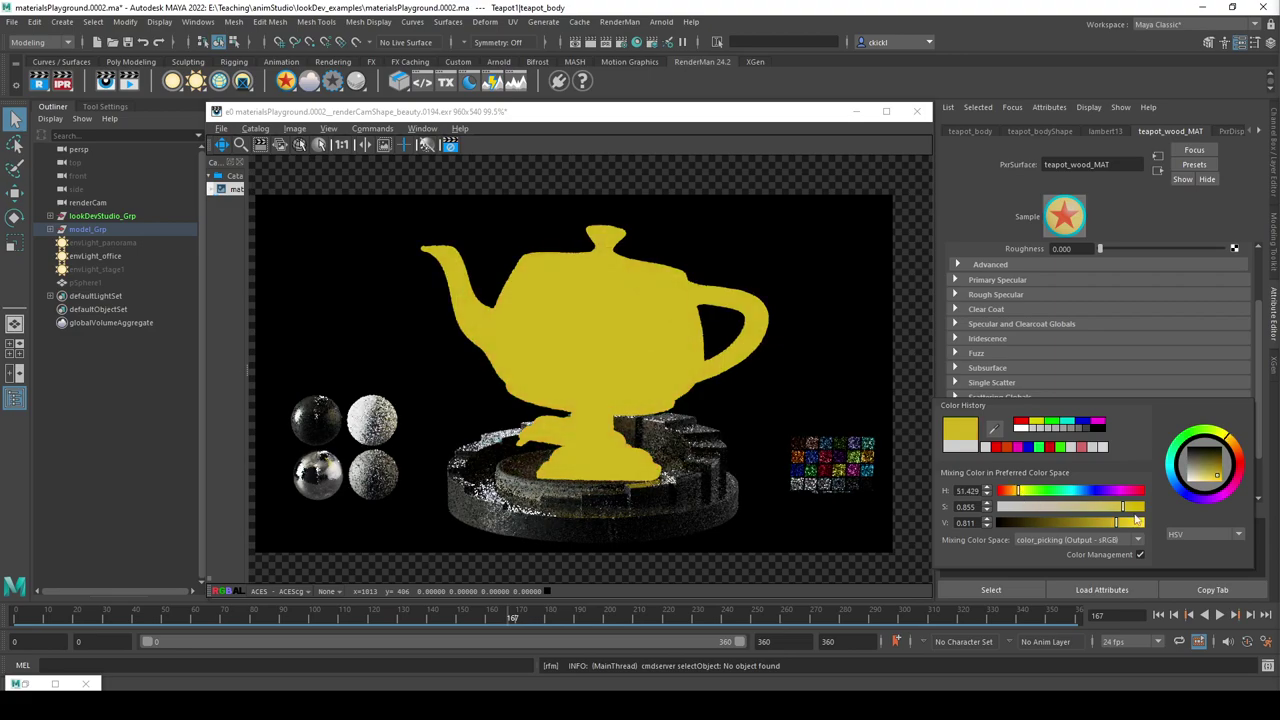
mouse_move(1122, 506)
mouse_down()
mouse_move(1139, 510)
mouse_move(1117, 510)
mouse_up()
click(1021, 495)
drag(1021, 497, 1016, 497)
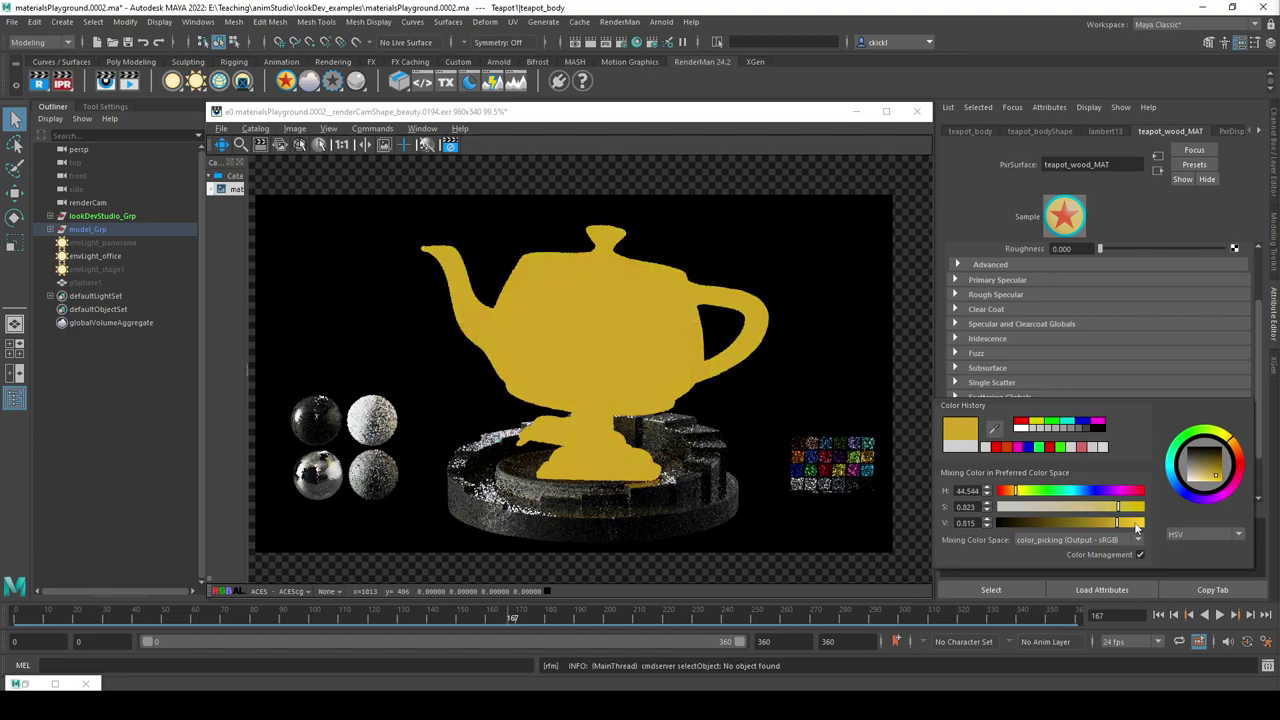
drag(1117, 522, 1176, 524)
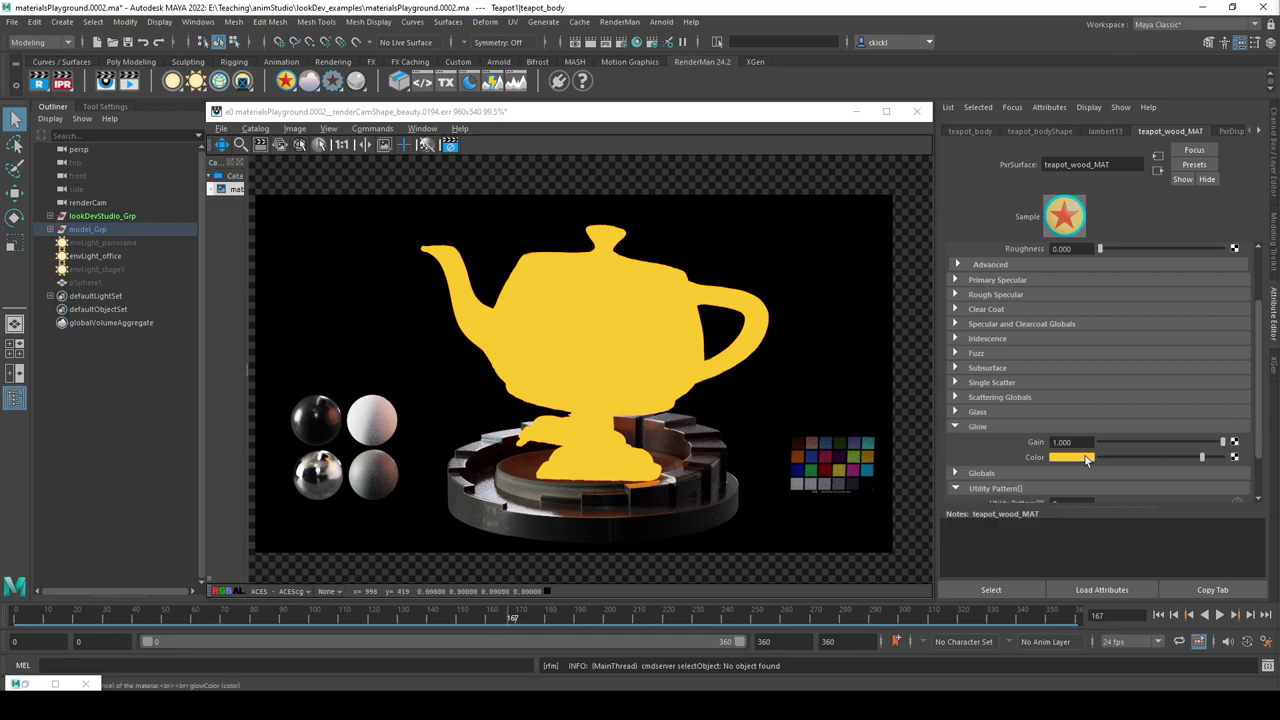
Turn off Color Management for the Glow Color and raise its Value well above 1 to intensify the emitted light.
click(1086, 457)
click(1151, 555)
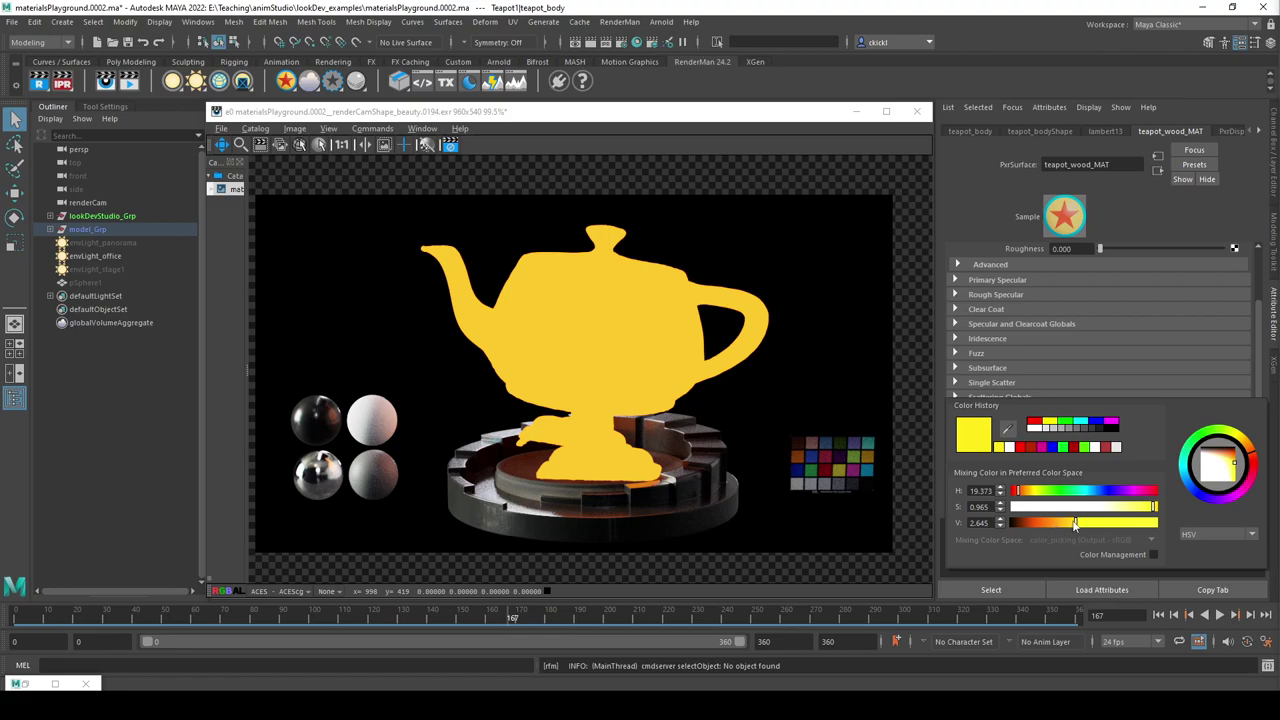
drag(1074, 524, 1173, 521)
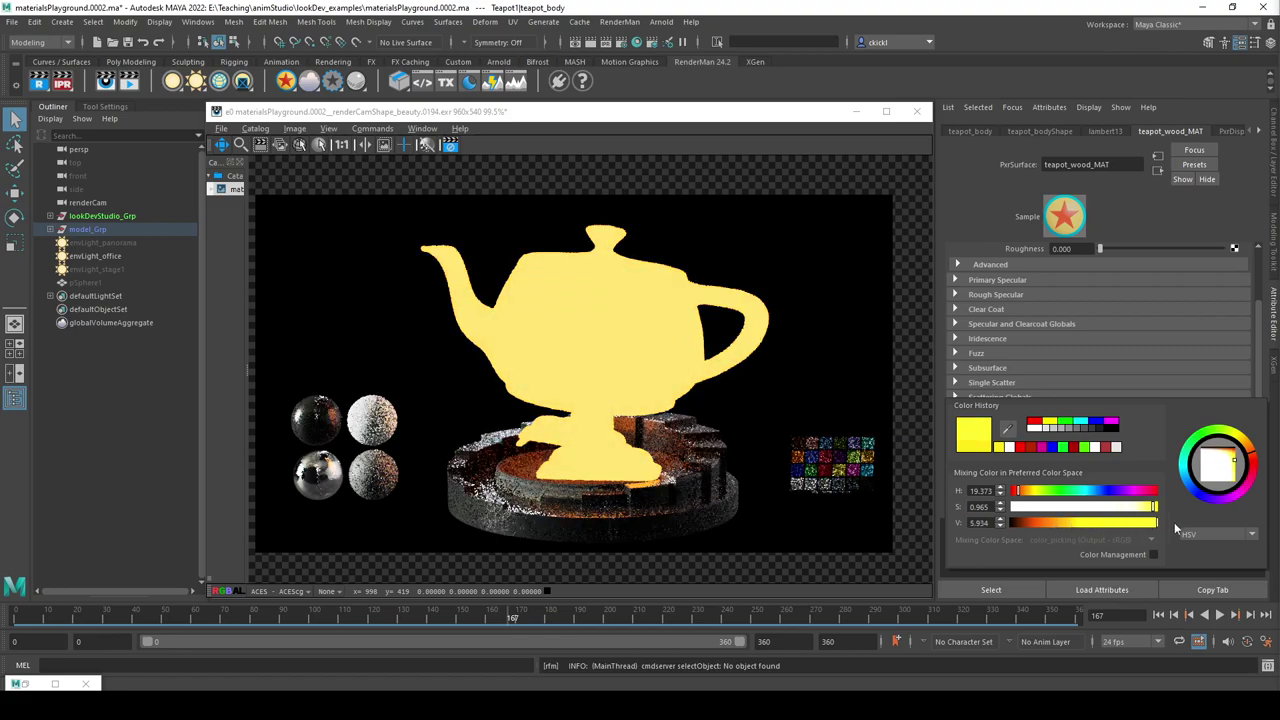
double_click(980, 523)
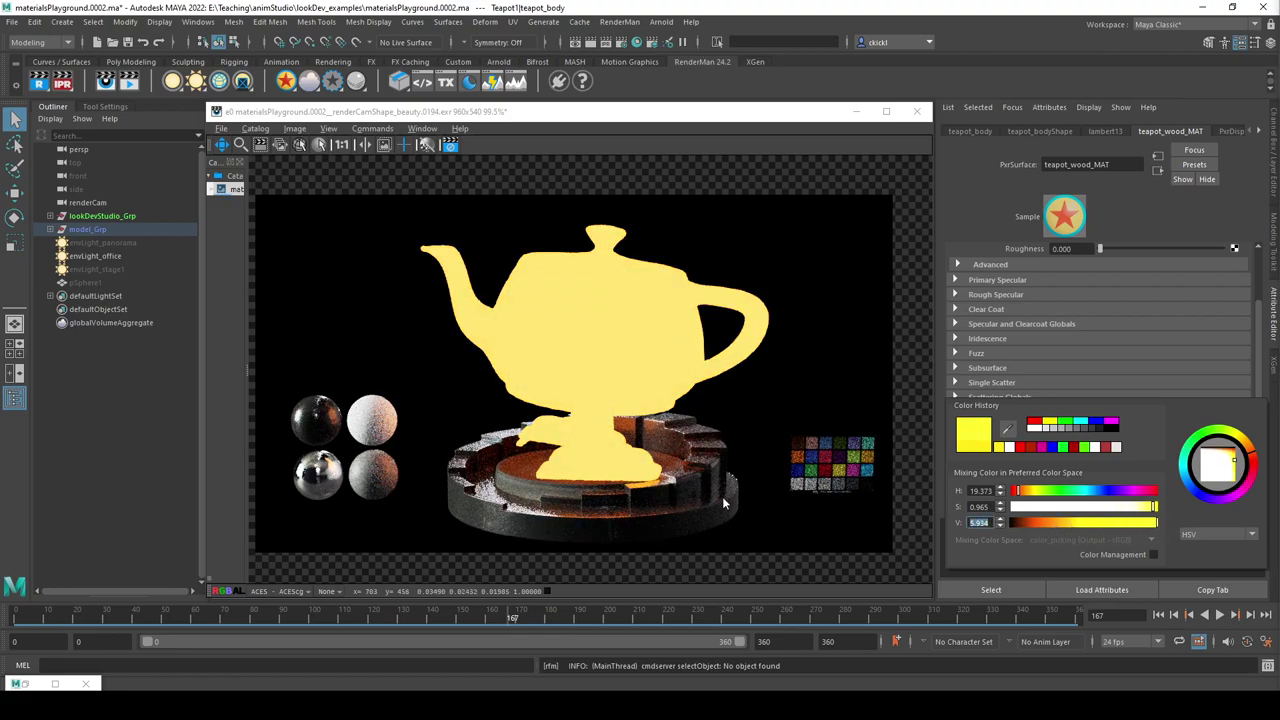
text(5)
key(Return)
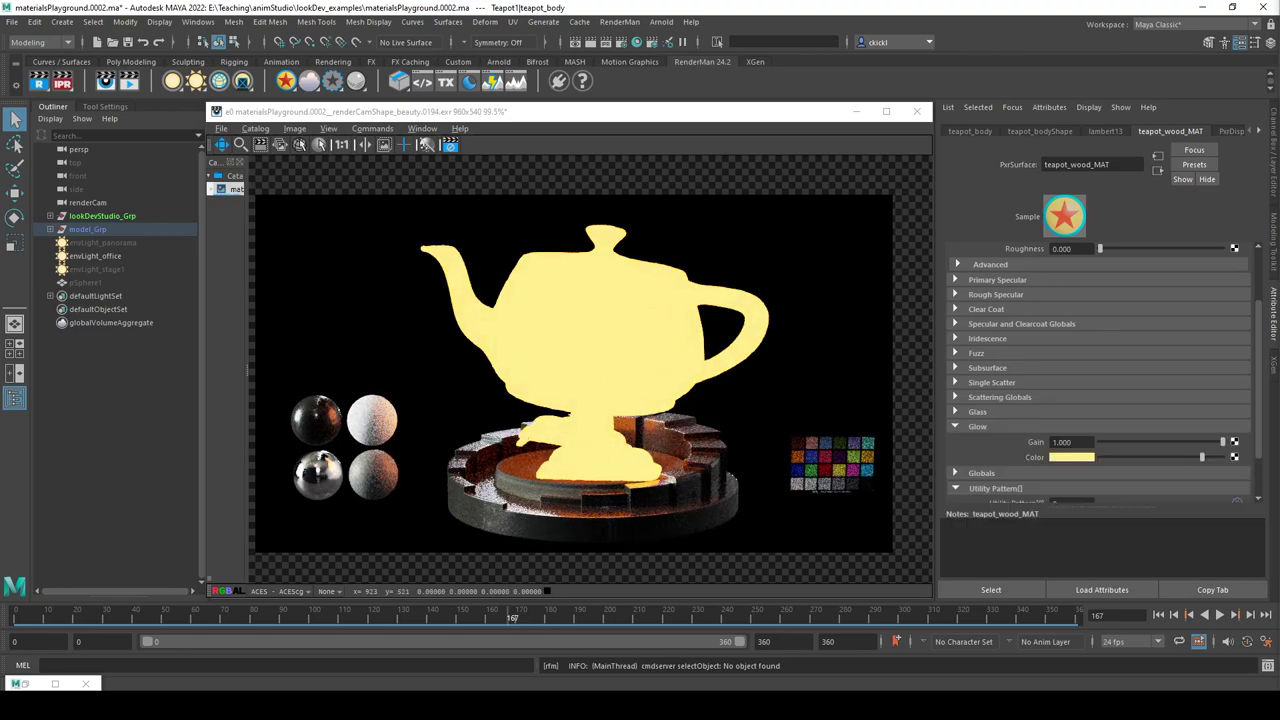
Reopen the Glow Color for editing and turn Color Management back on.
click(498, 112)
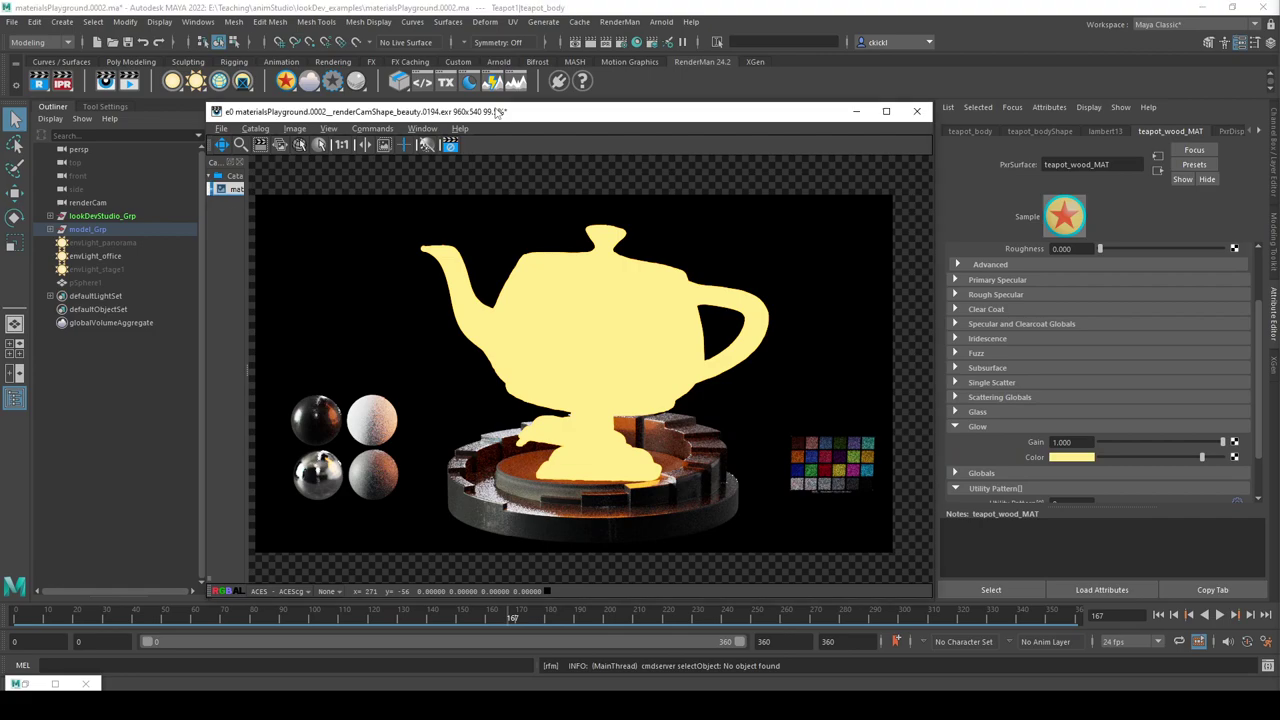
click(1088, 457)
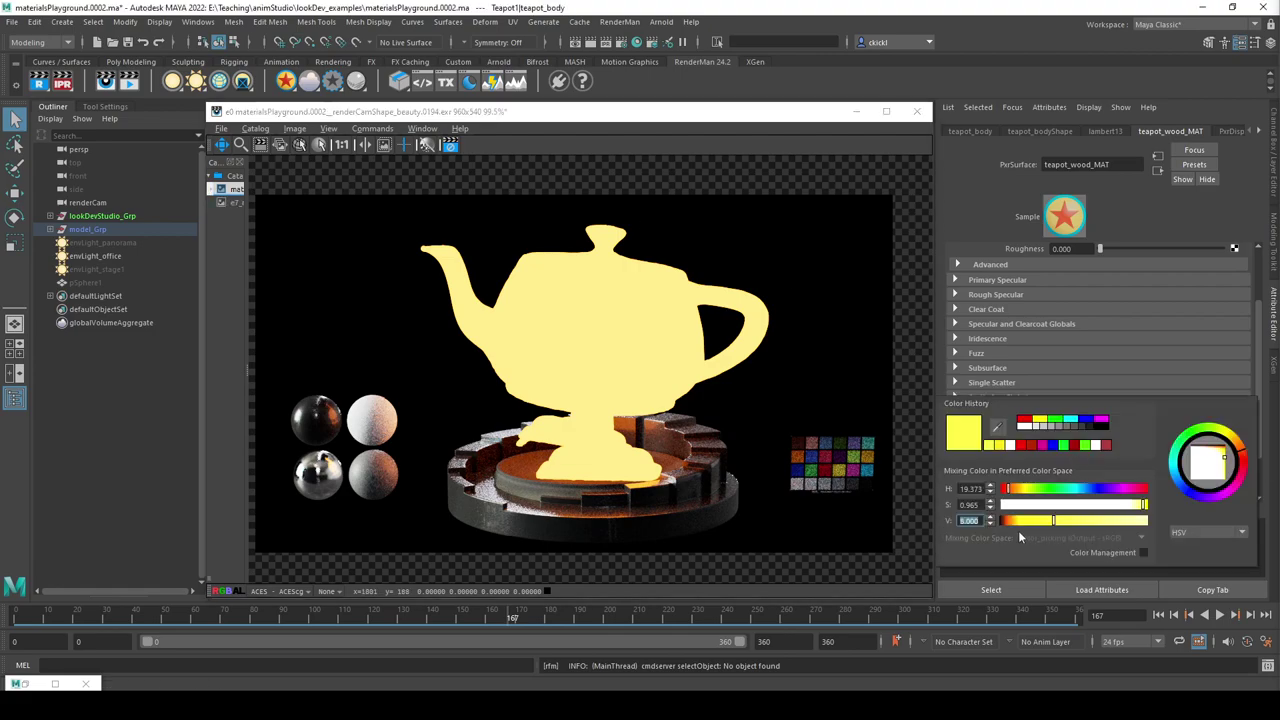
click(1143, 552)
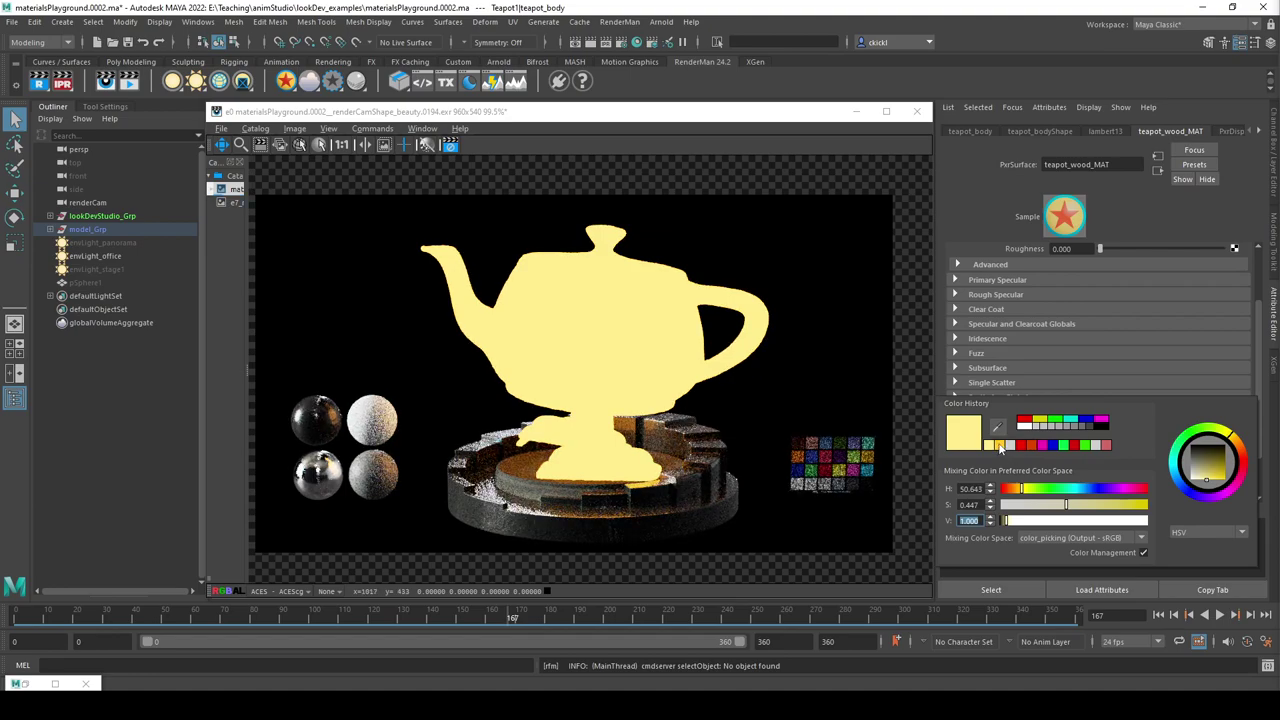
Restore the golden yellow Glow Color from the color history and compare the live render with the saved e7 snapshot.
click(998, 445)
click(235, 203)
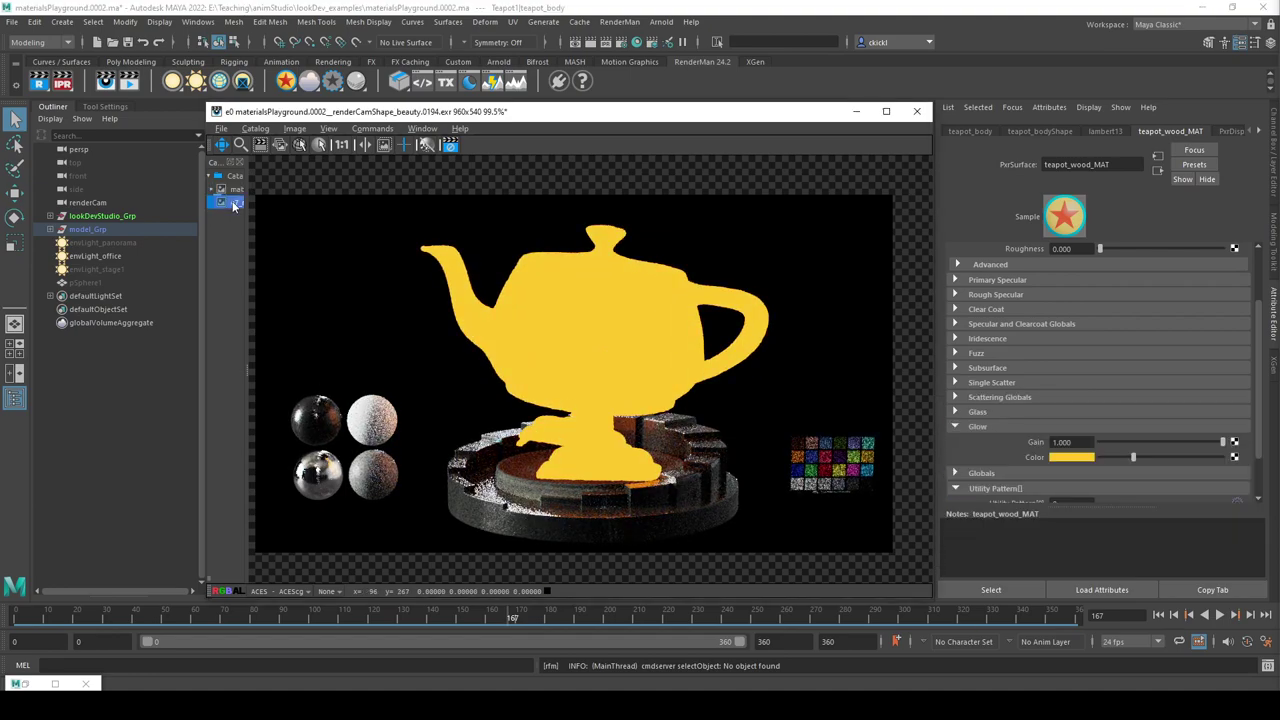
key(Up)
key(Down)
key(Up)
key(Down)
key(Up)
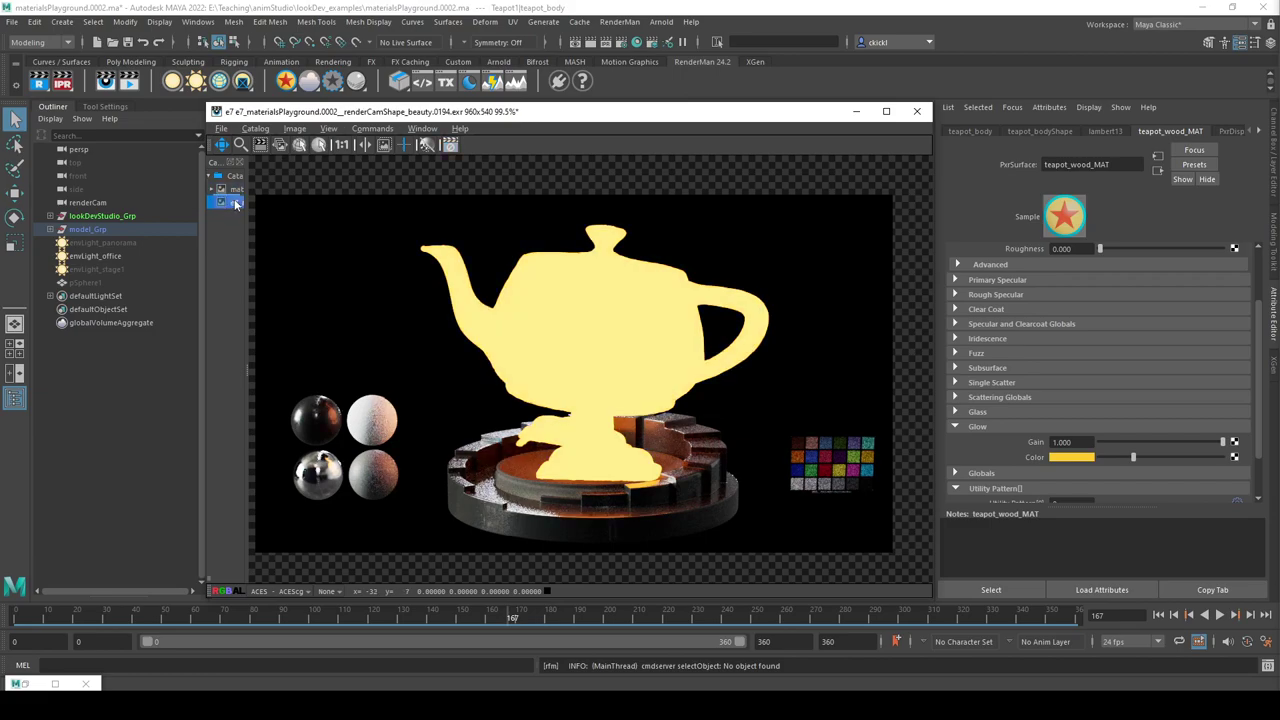
key(Up)
key(Down)
key(Up)
key(Down)
key(Up)
key(Down)
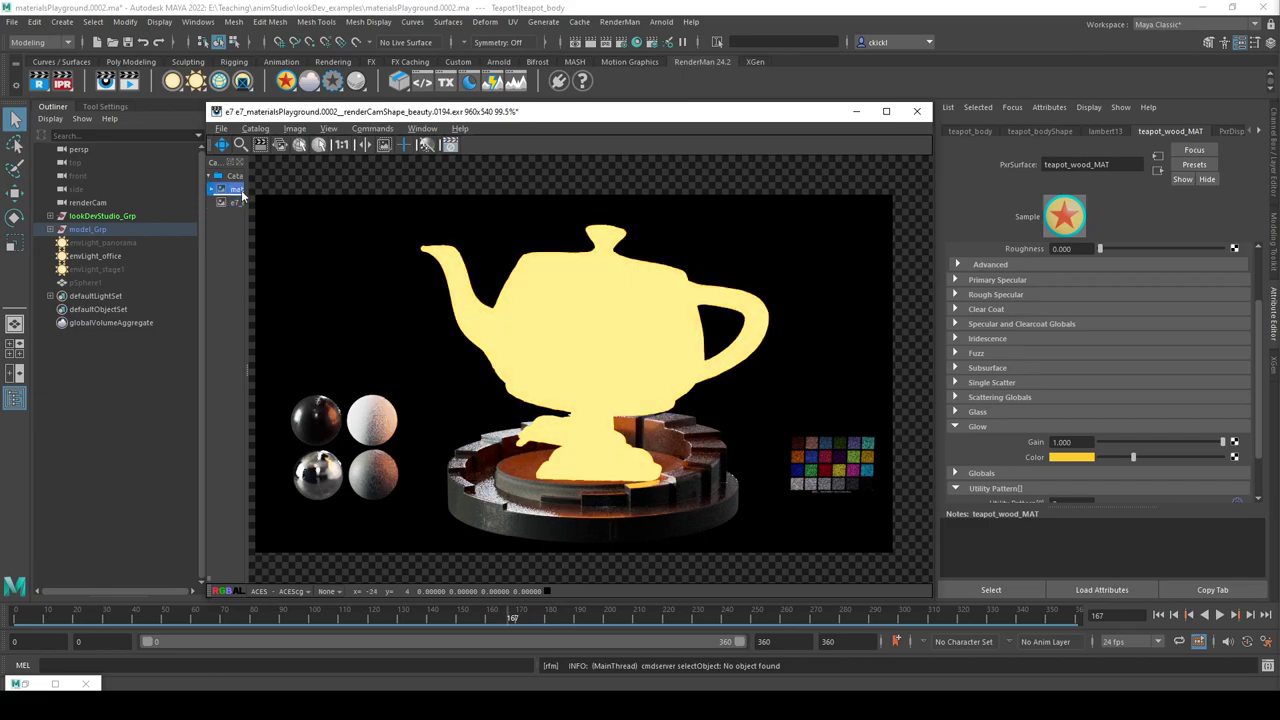
key(Up)
key(Down)
key(Up)
key(Down)
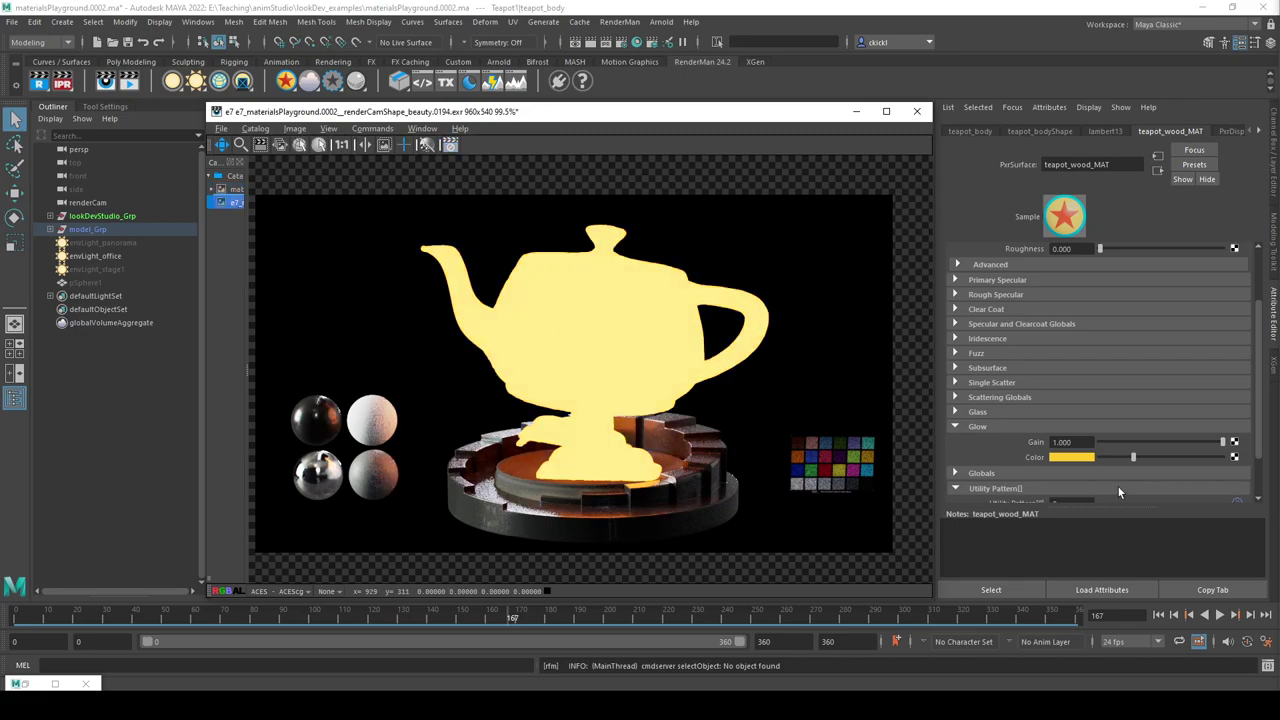
Examine the teapot's Glow Color, the Temperature of the PxrBlackBody node and the Glow inputs of the lightBulb_Glass material.
click(1068, 458)
key(Right)
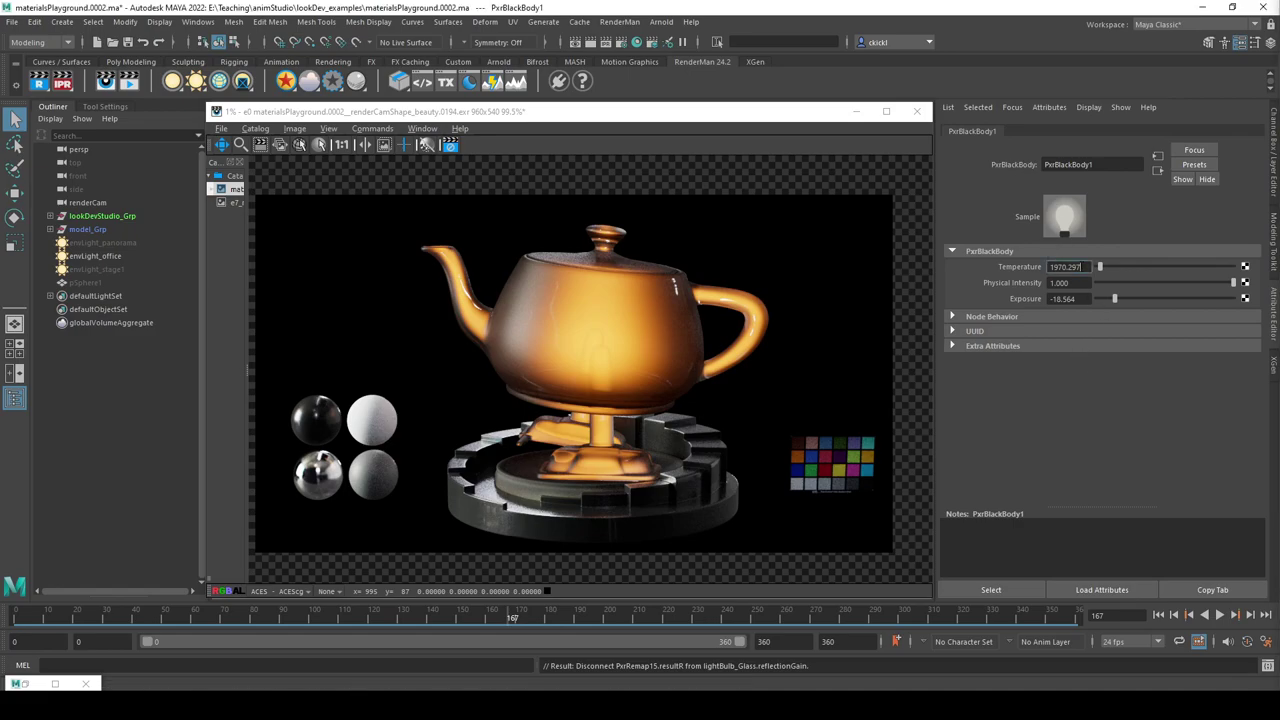
click(1065, 267)
click(1063, 267)
key(Return)
scroll(1044, 378, down, 1)
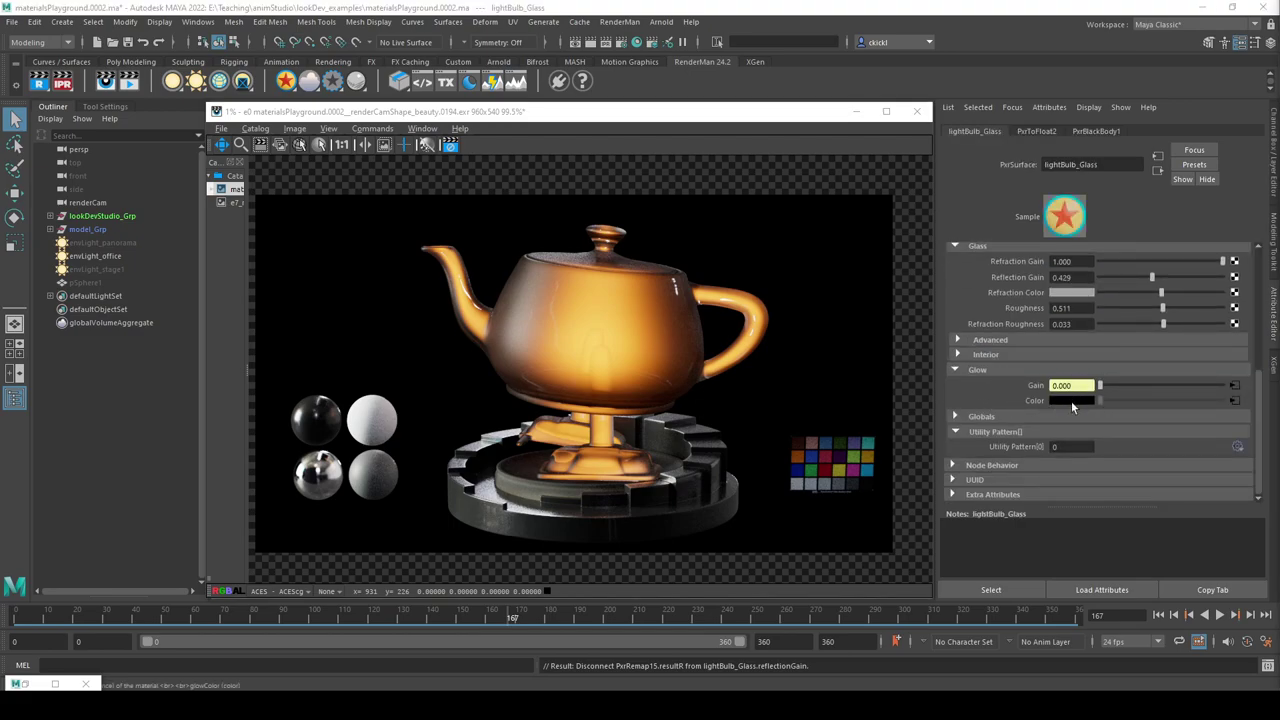
middle_drag(1080, 402, 1027, 401)
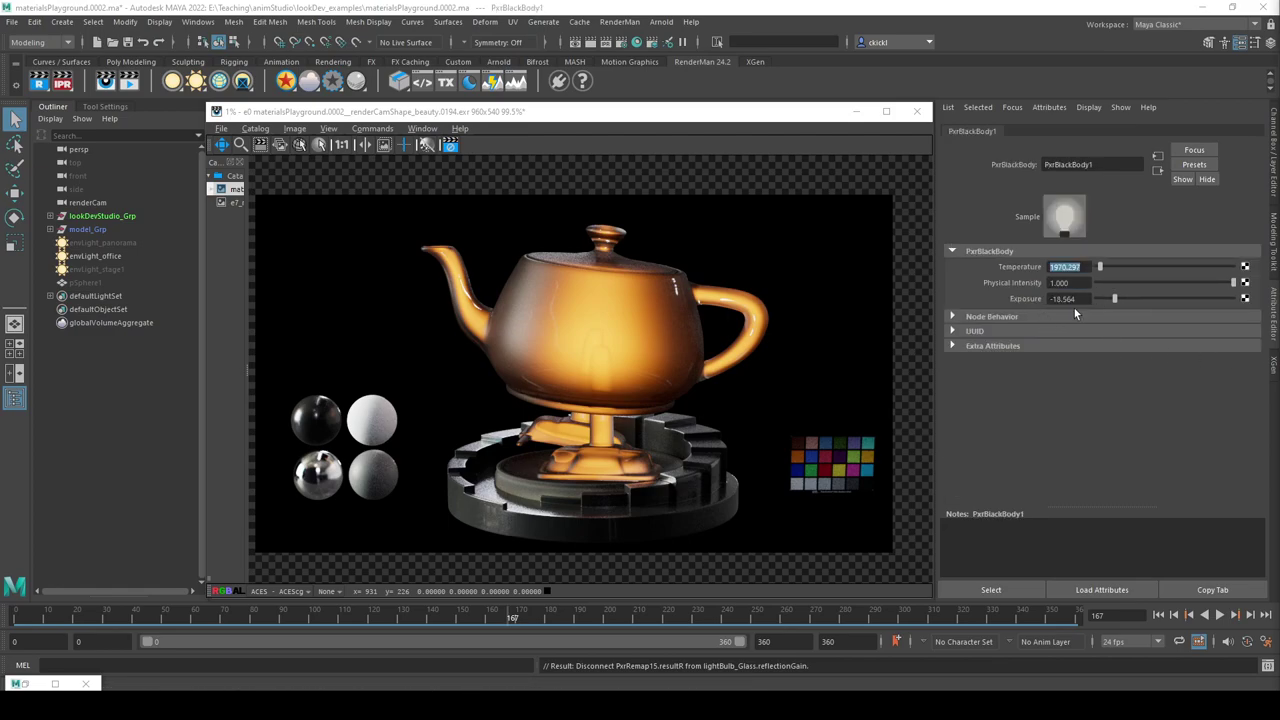
Try different PxrBlackBody exposures down to about -18.069 with Physical Intensity at 1, and lower the Temperature to about 1242.574.
drag(1112, 298, 1235, 284)
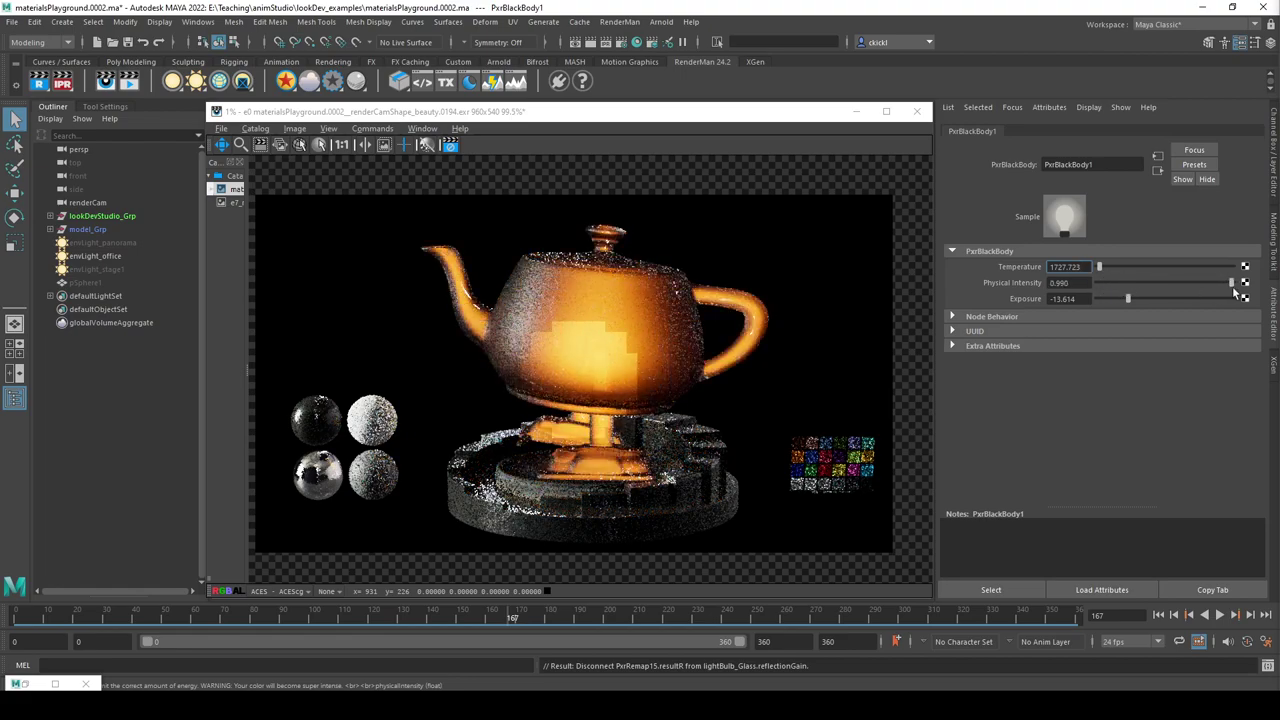
click(1110, 298)
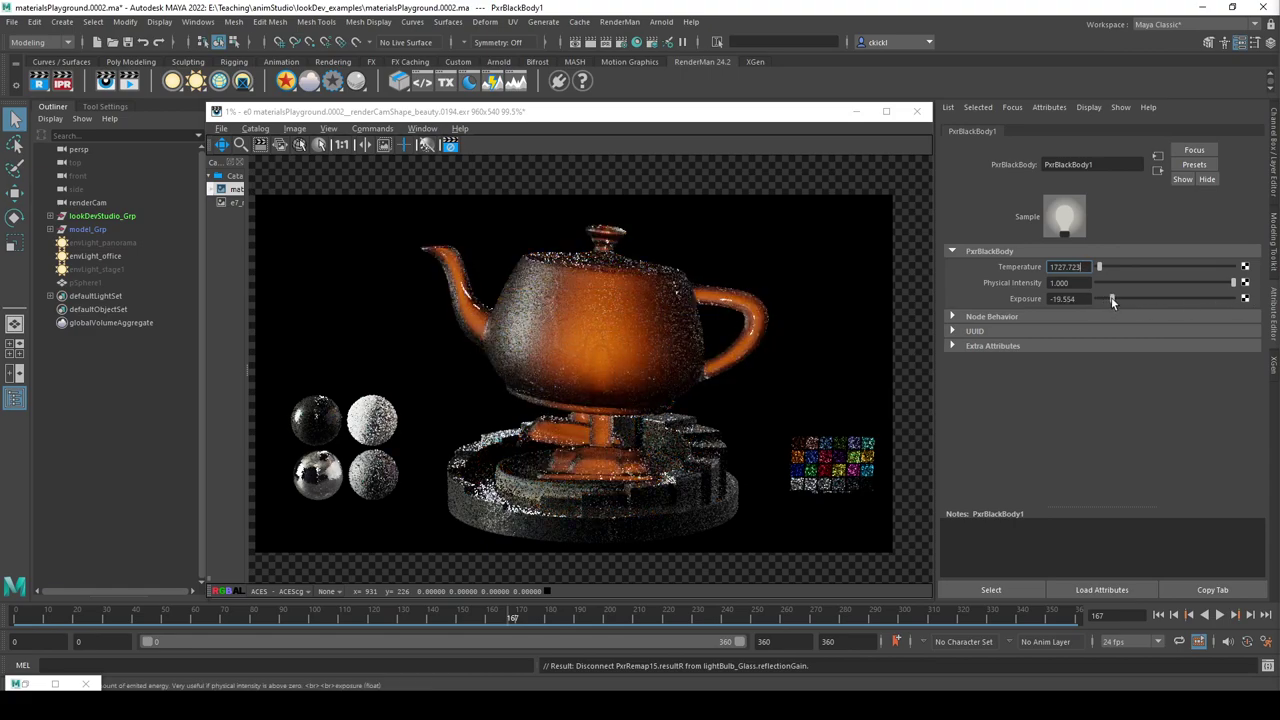
drag(1111, 297, 1097, 268)
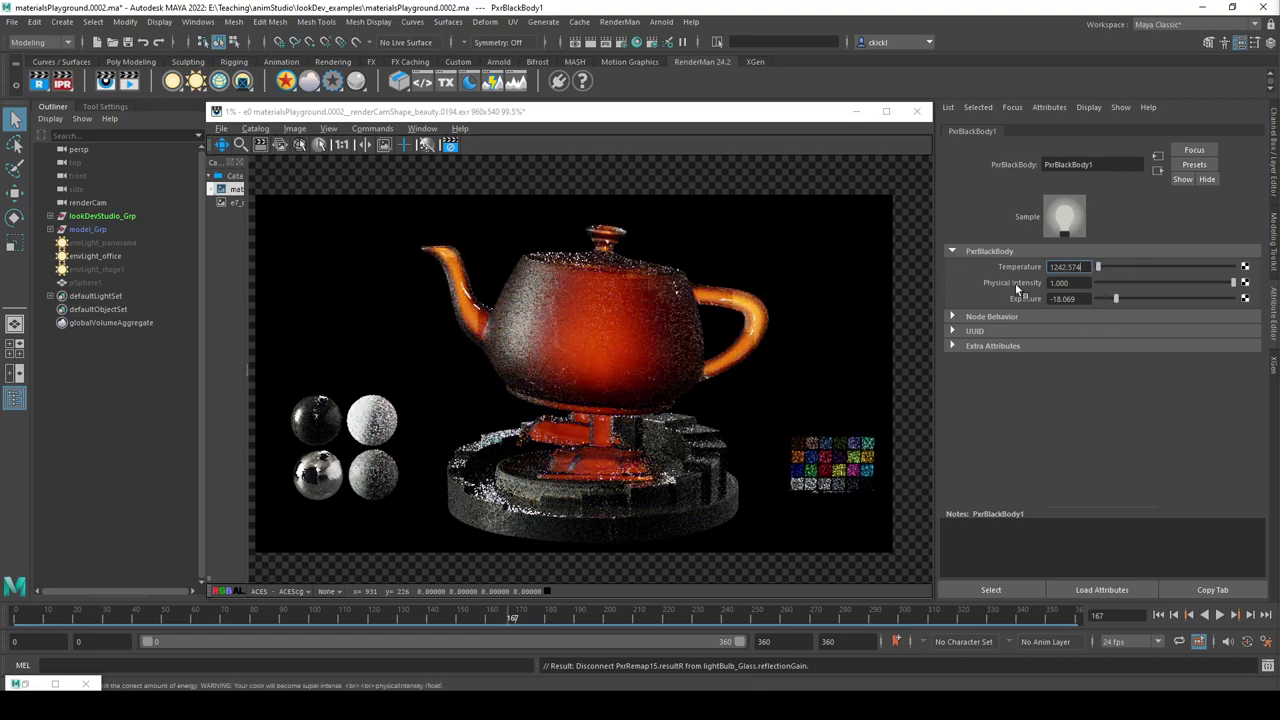
drag(1098, 267, 1099, 267)
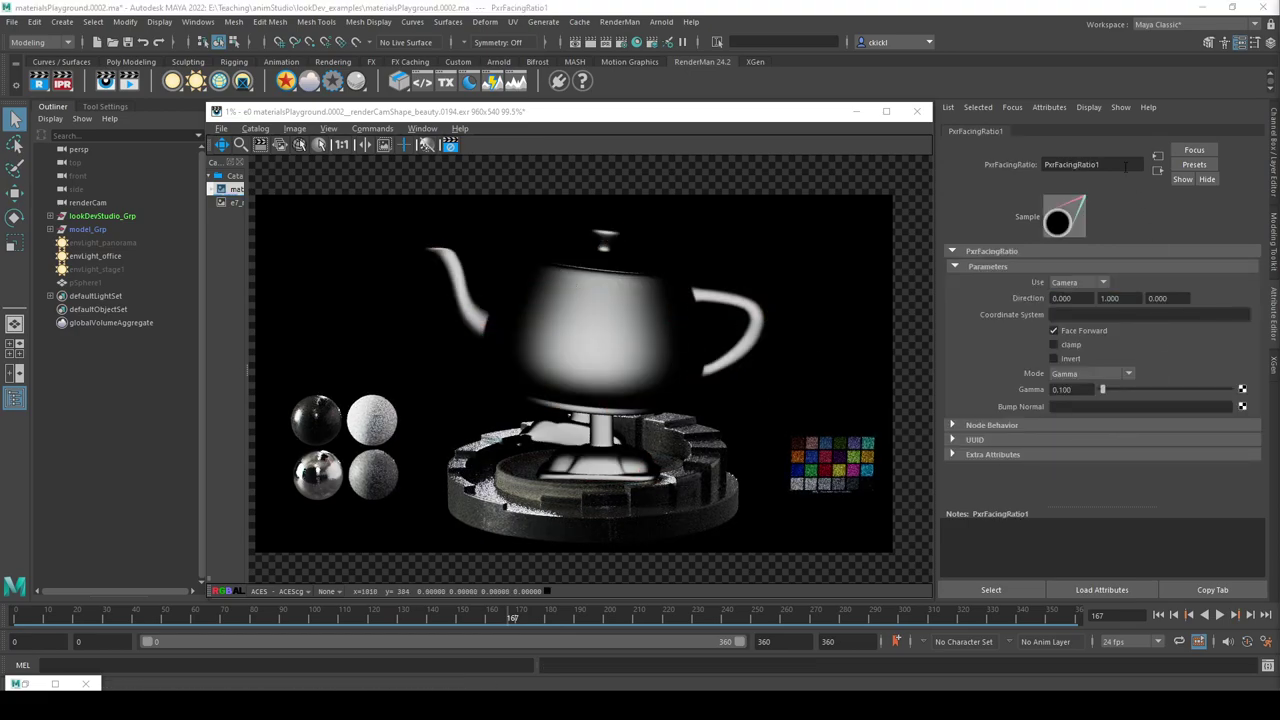
Select the name of the PxrFacingRatio1 node to point out which node is used.
double_click(1090, 164)
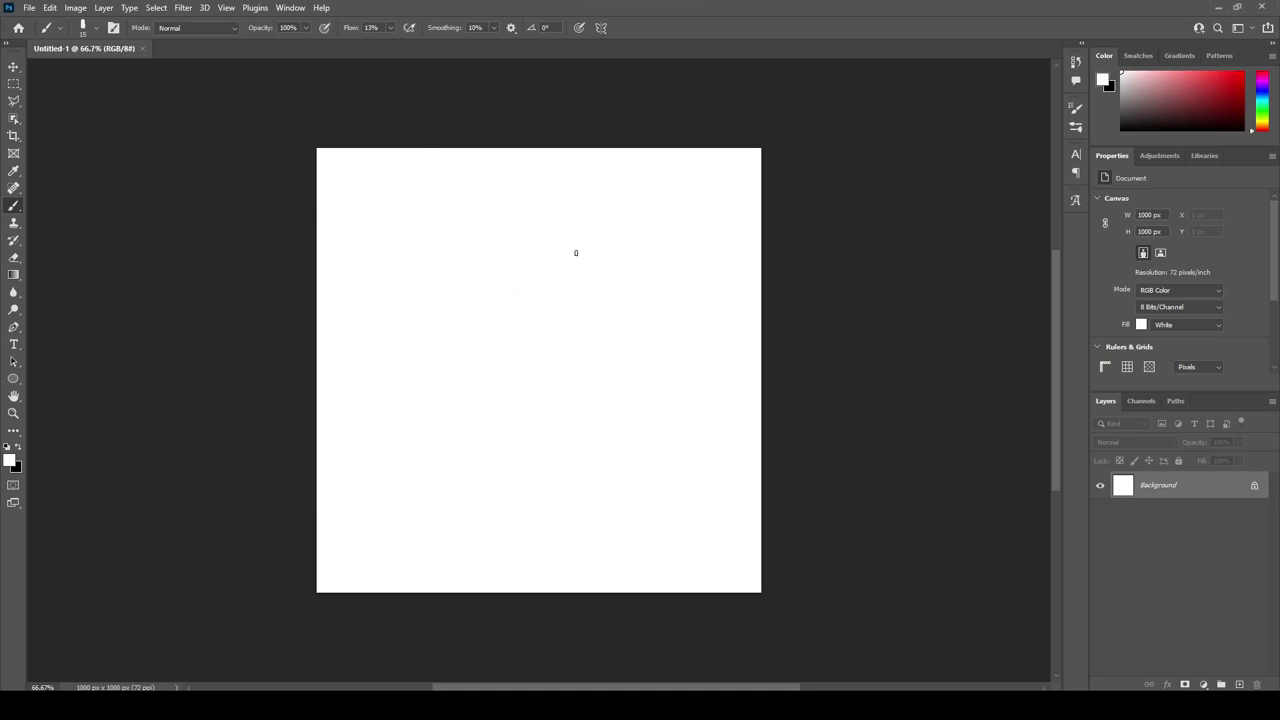
Sketch a rounded object outline in black on the blank Photoshop canvas, with a simple camera below it facing the object.
key(x)
mouse_move(558, 240)
mouse_down()
mouse_move(654, 289)
mouse_move(586, 236)
mouse_move(454, 266)
mouse_move(657, 237)
mouse_move(610, 211)
mouse_up()
key(ctrl+z)
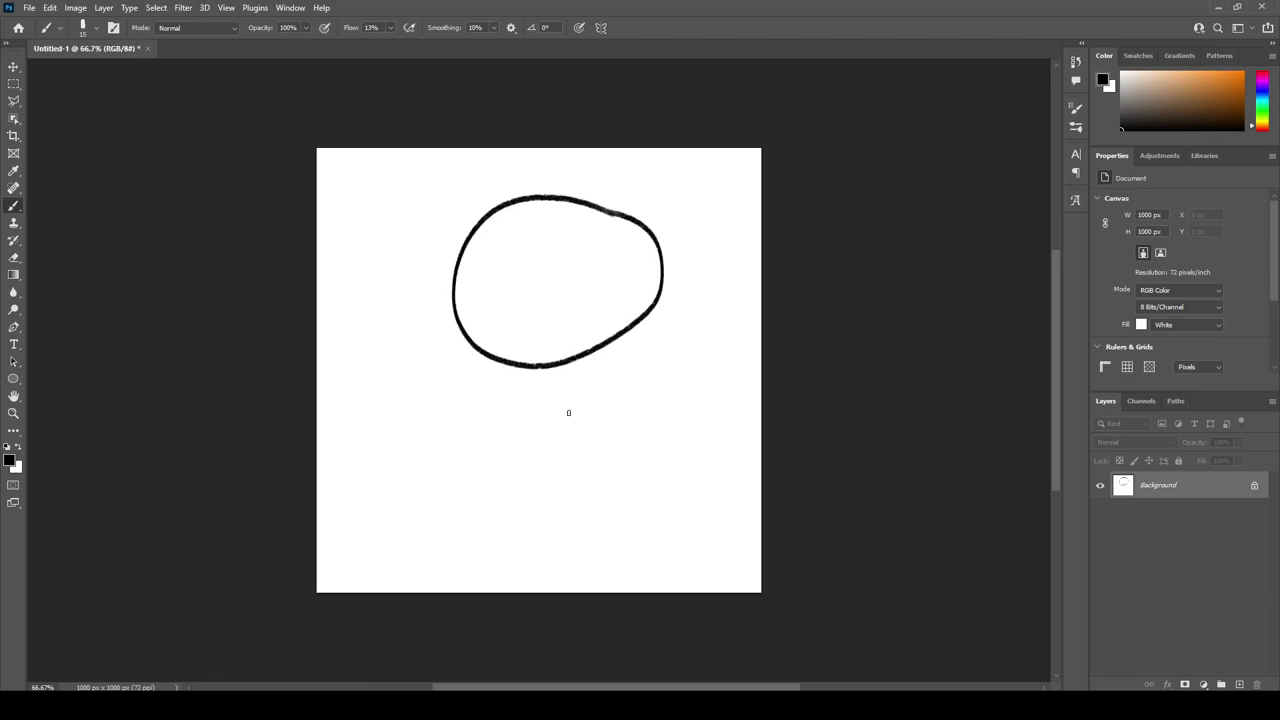
mouse_move(552, 497)
mouse_down()
mouse_move(514, 498)
mouse_move(527, 532)
mouse_move(554, 526)
mouse_move(553, 493)
mouse_move(514, 532)
mouse_move(514, 584)
mouse_move(552, 582)
mouse_move(560, 523)
mouse_up()
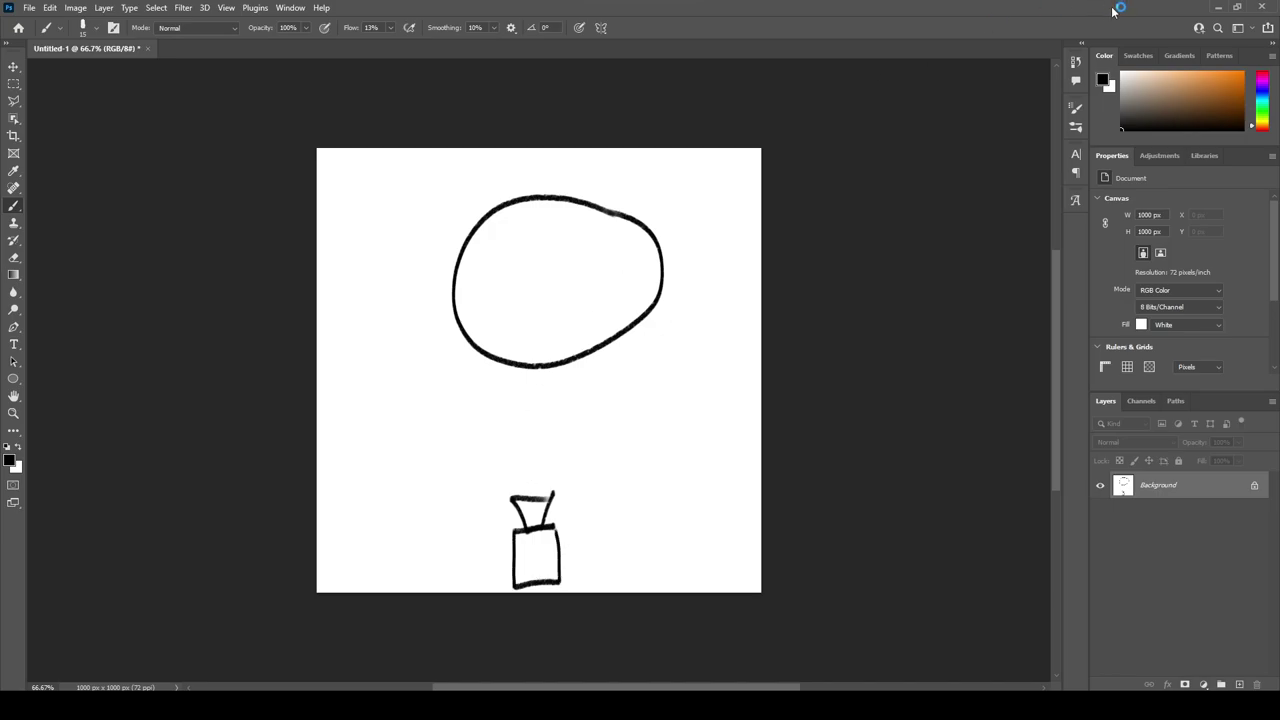
Choose a crimson brush color and draw a view-direction arrow from the camera up to the object's outline.
click(1262, 76)
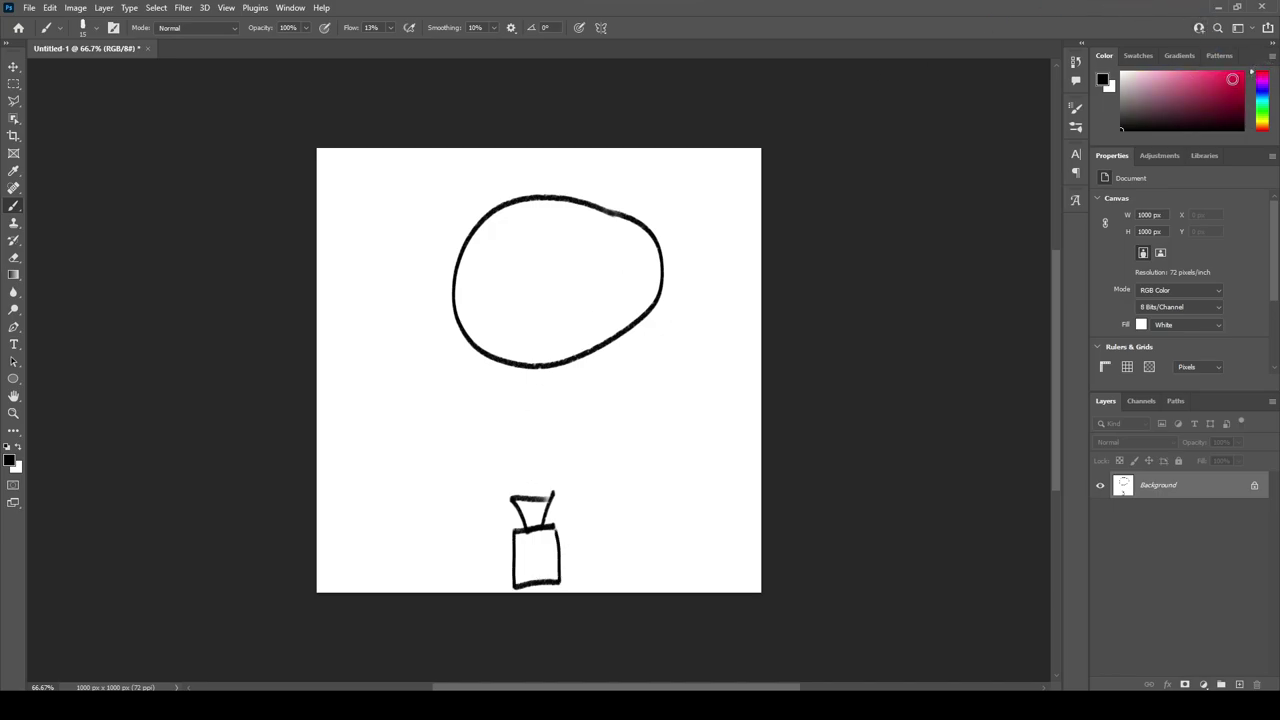
click(1232, 79)
mouse_move(532, 496)
mouse_down()
mouse_move(524, 362)
mouse_move(533, 374)
mouse_up()
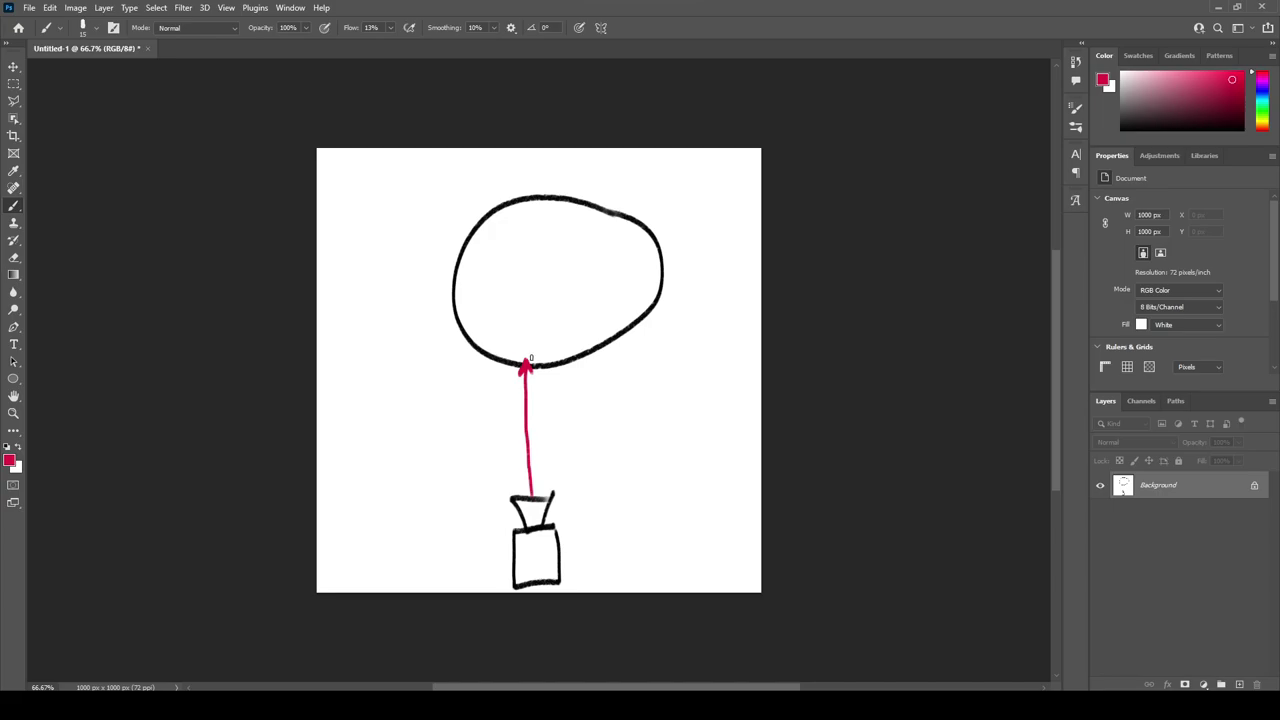
With a blue brush, draw the surface normal back toward the camera and a separate surface line with its own normal arrow.
click(1263, 100)
click(1263, 96)
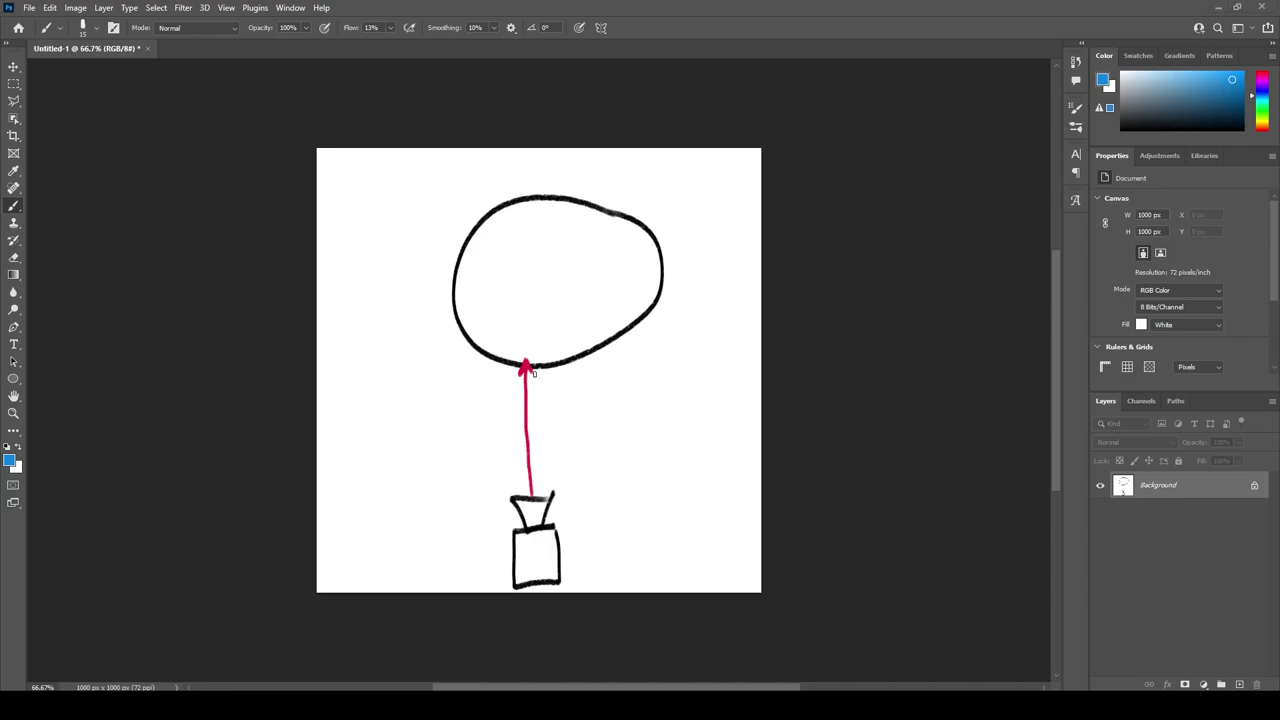
drag(533, 366, 538, 438)
mouse_move(617, 478)
mouse_down()
mouse_move(707, 481)
mouse_move(659, 550)
mouse_up()
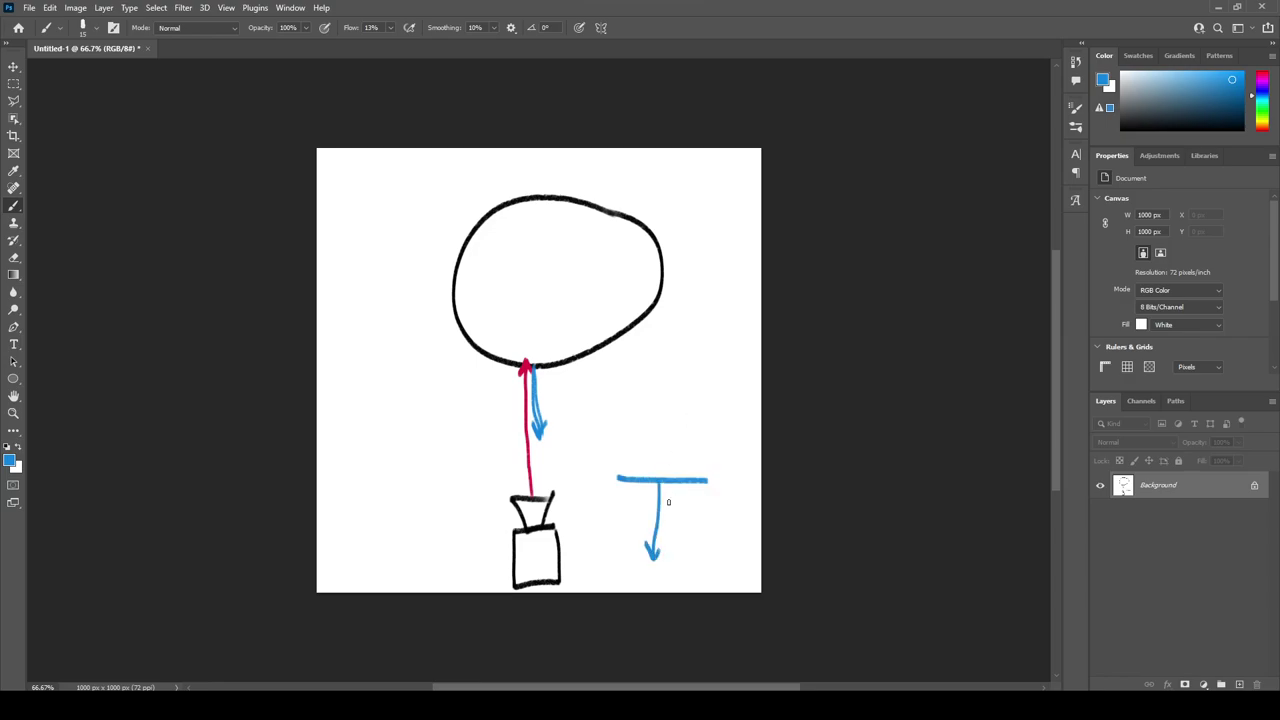
Switch back to crimson, draw a view arrow opposing the separate blue normal and write 1.0 beside it.
click(1262, 74)
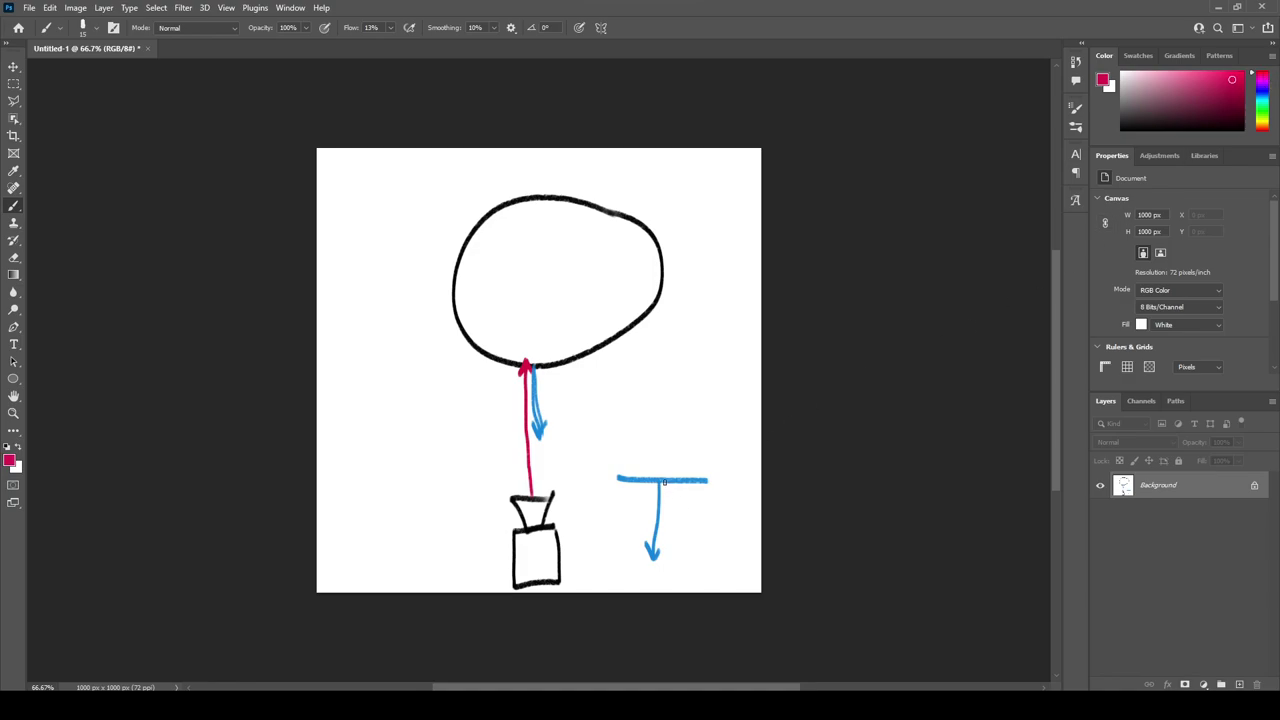
mouse_move(663, 481)
mouse_down()
mouse_move(658, 568)
mouse_move(662, 482)
mouse_move(669, 495)
mouse_up()
mouse_move(702, 505)
mouse_down()
mouse_move(704, 524)
mouse_move(735, 522)
mouse_move(730, 502)
mouse_up()
click(710, 521)
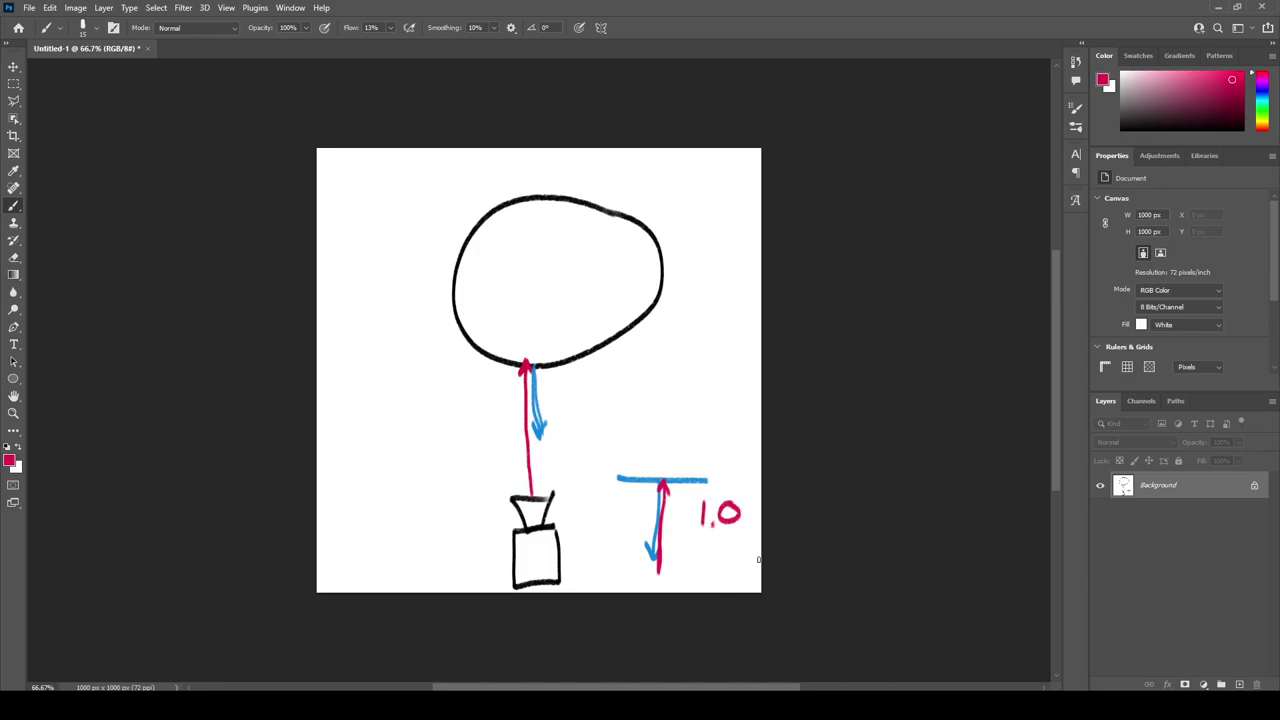
mouse_move(714, 554)
mouse_down()
mouse_move(726, 560)
mouse_move(712, 556)
mouse_up()
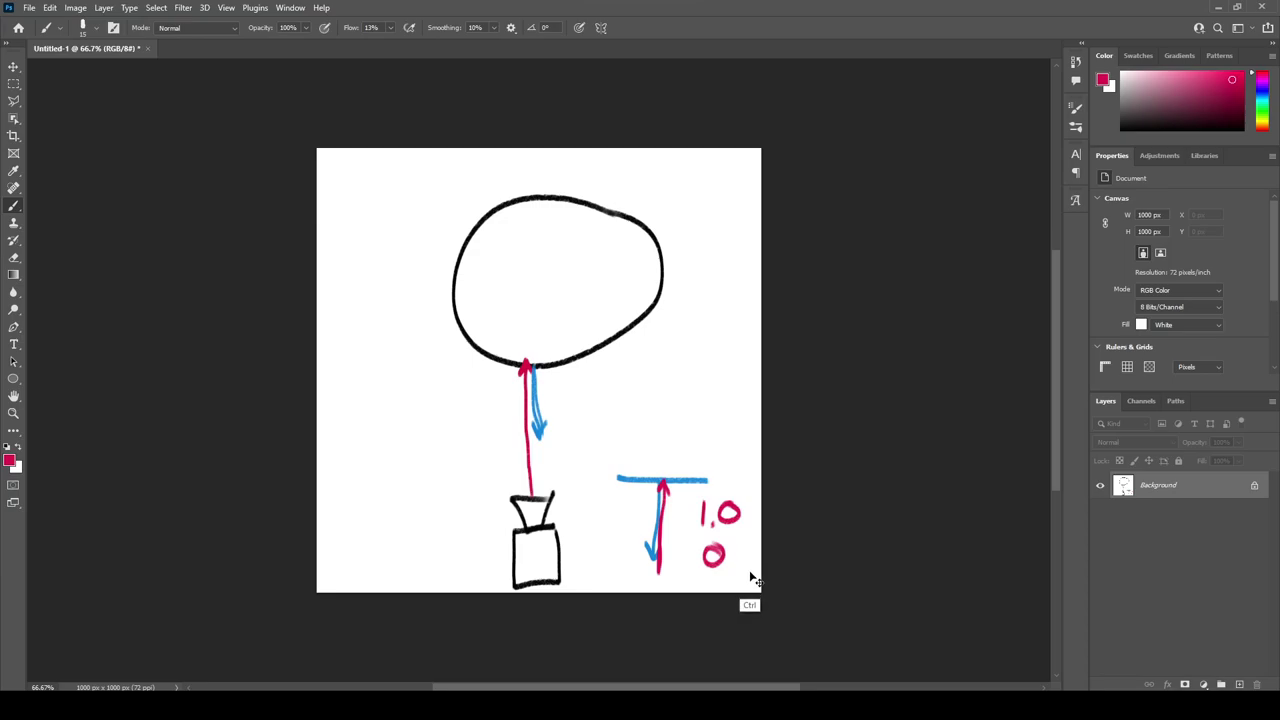
key(ctrl+z)
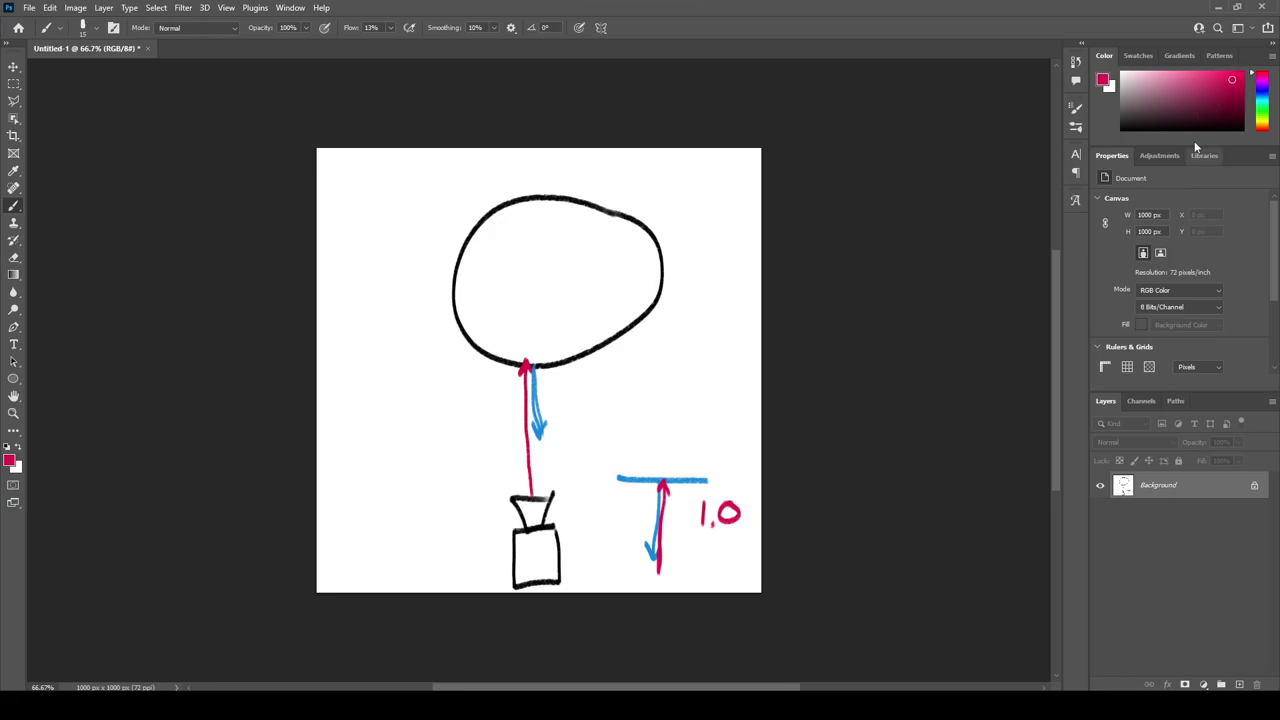
Draw a crimson view arrow to the object's side edge and a blue sideways normal with an arc marking their angle.
mouse_move(455, 508)
mouse_down()
mouse_move(455, 296)
mouse_move(447, 311)
mouse_move(462, 309)
mouse_up()
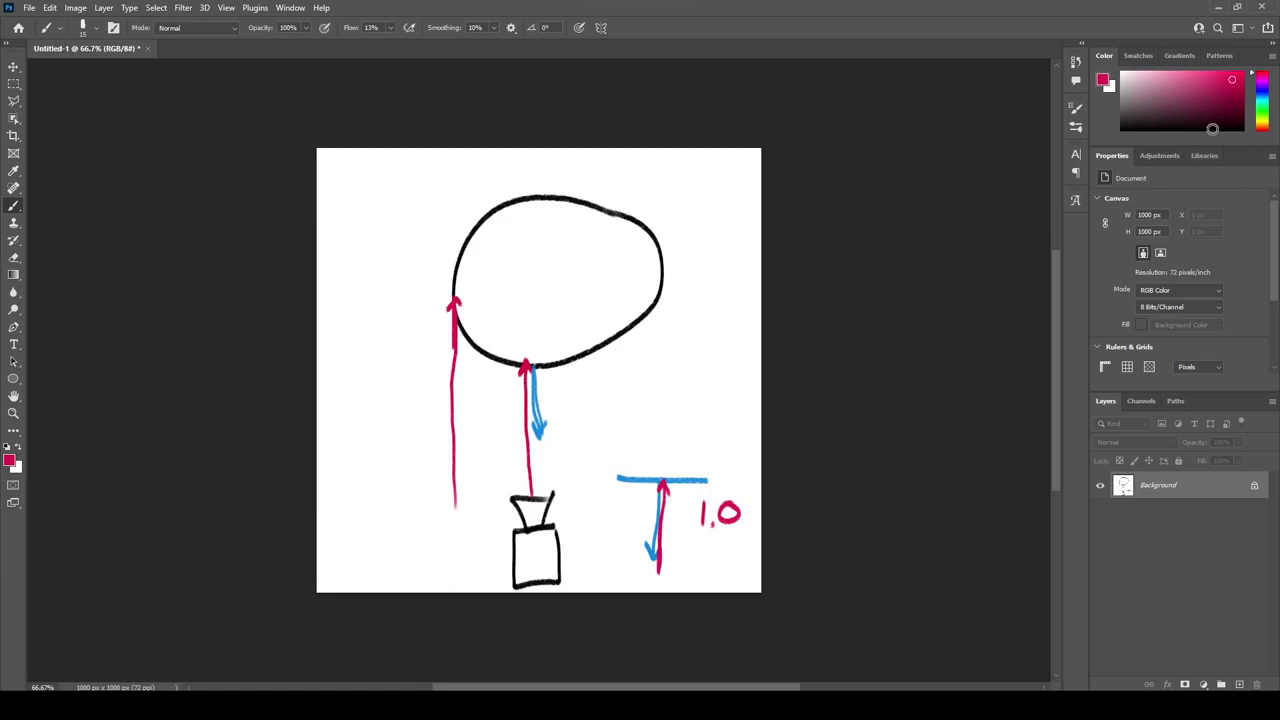
click(1264, 97)
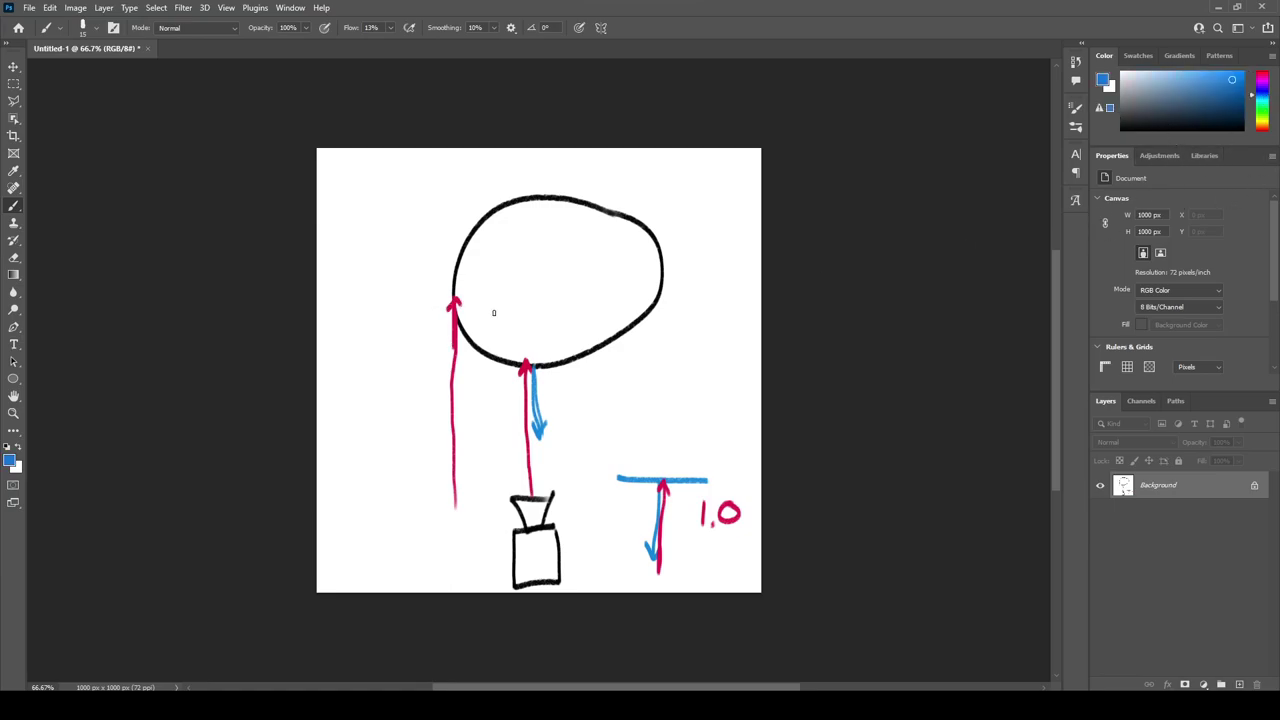
mouse_move(454, 297)
mouse_down()
mouse_move(367, 292)
mouse_move(386, 276)
mouse_move(368, 288)
mouse_move(452, 330)
mouse_up()
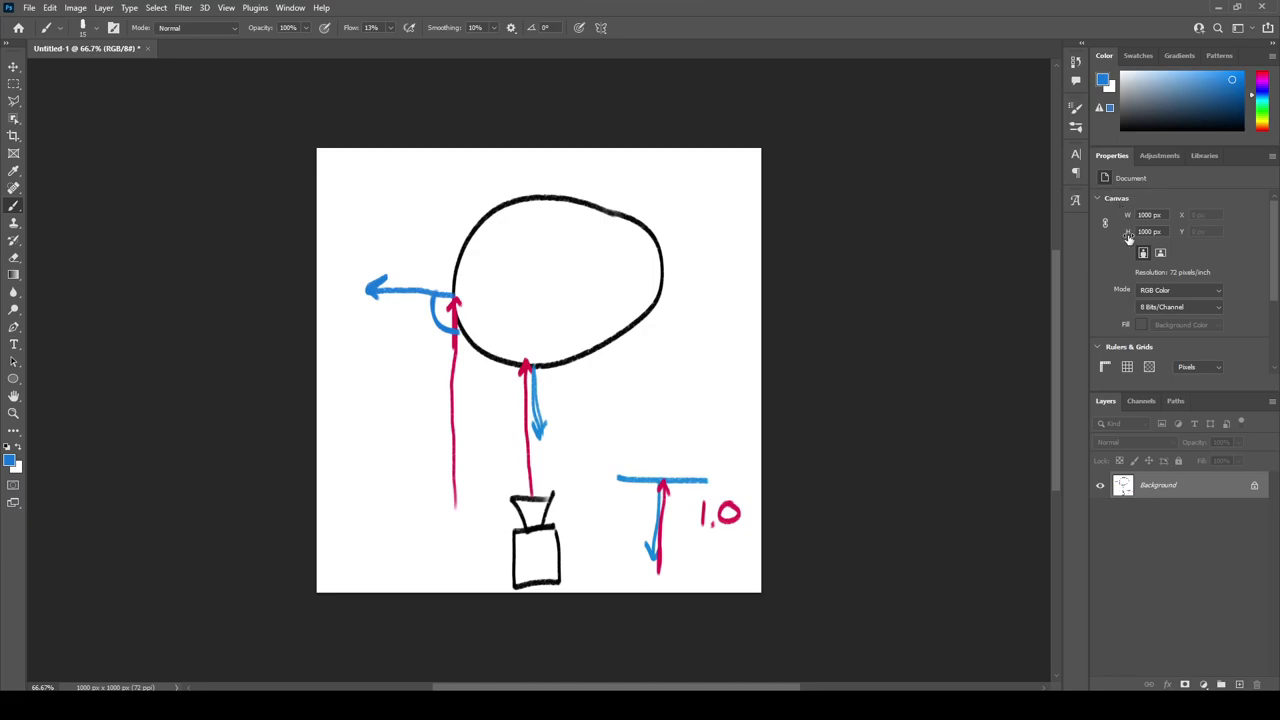
Try labelling the edge angle 0.0 and adding a blue arrow and a 0 around the 1.0 label, and undo these annotations.
drag(736, 438, 732, 477)
drag(723, 463, 732, 477)
drag(379, 328, 400, 327)
drag(735, 544, 729, 541)
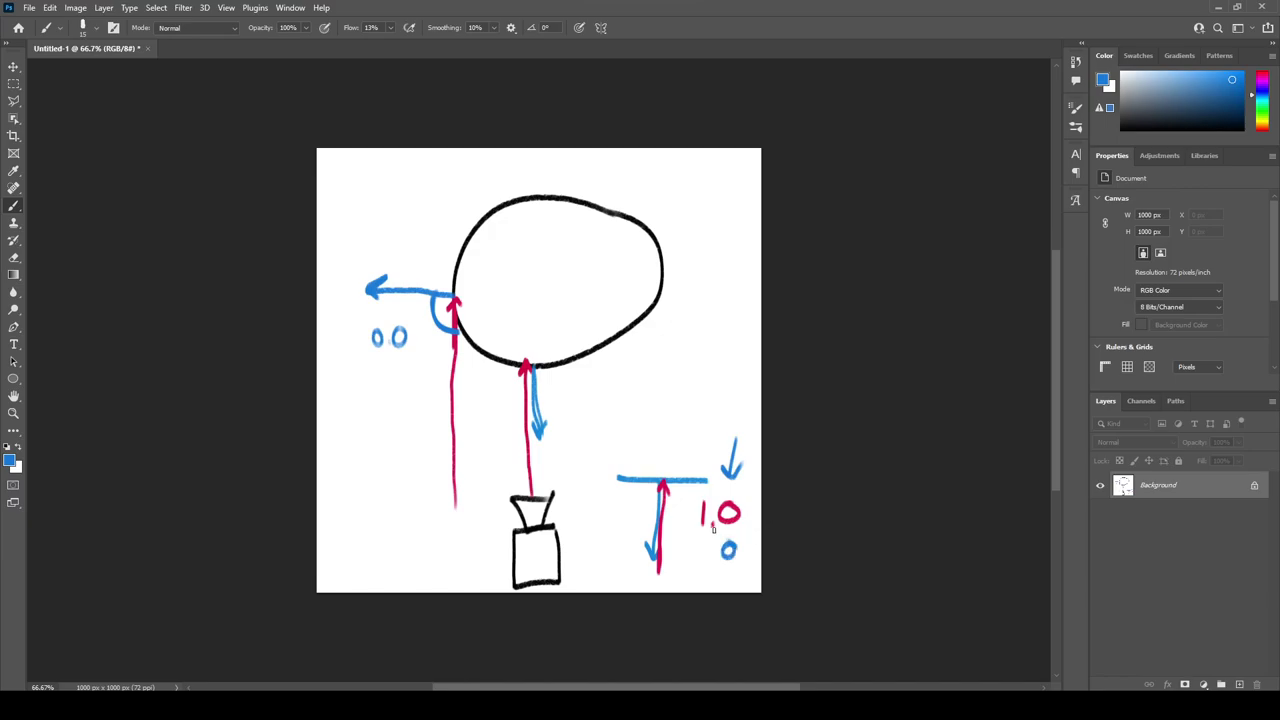
drag(380, 358, 382, 393)
key(ctrl+z)
key(ctrl+z)
key(ctrl+z)
key(ctrl+z)
key(ctrl+z)
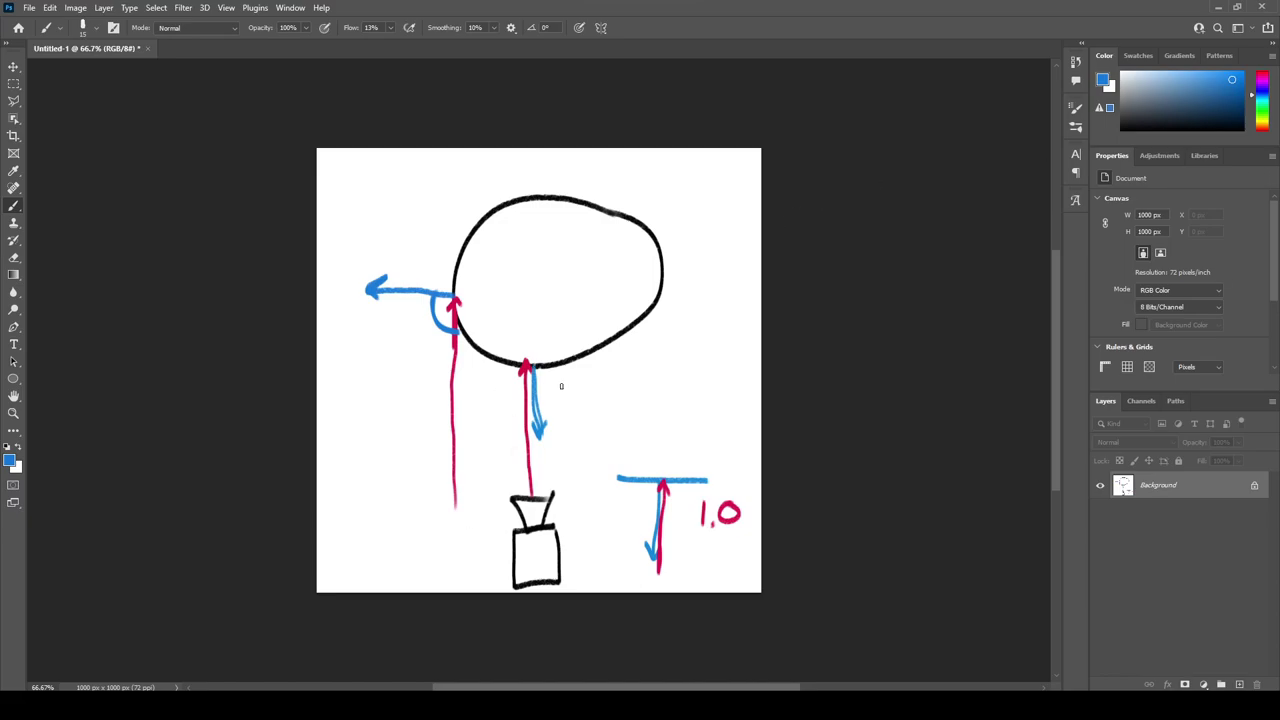
Close Photoshop without saving the Untitled-1 sketch and return to Maya.
click(1262, 7)
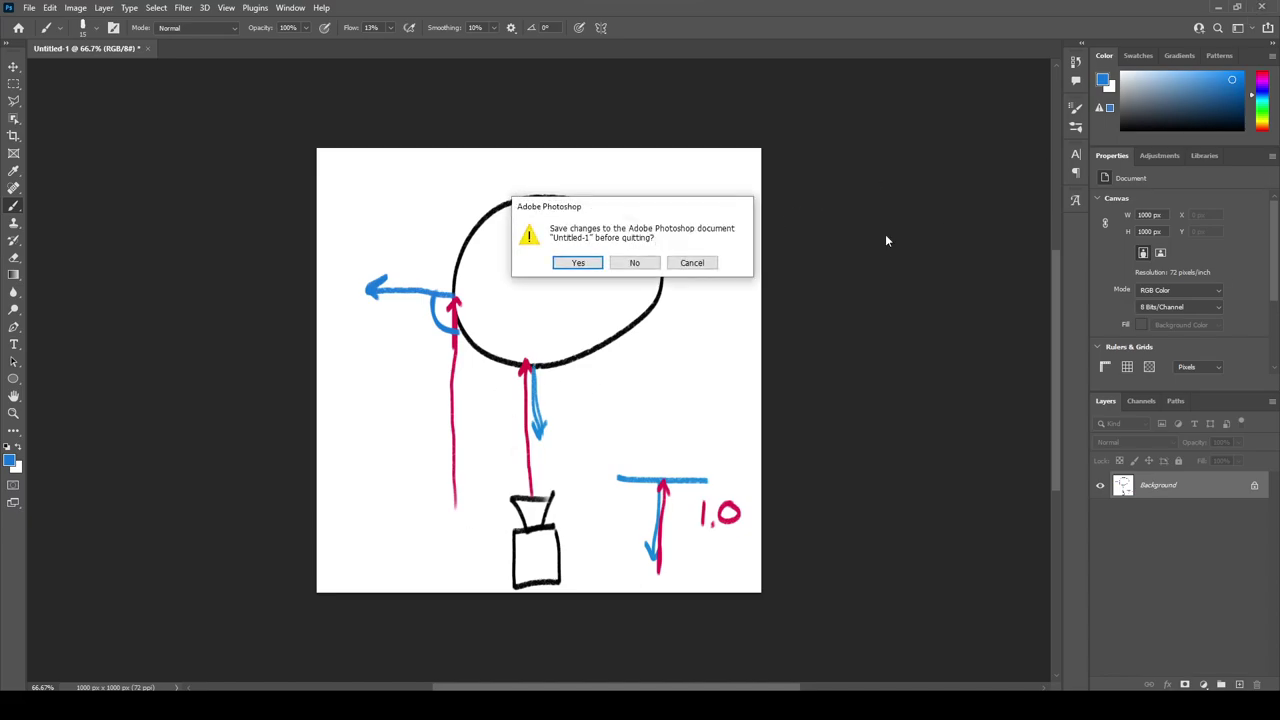
click(634, 260)
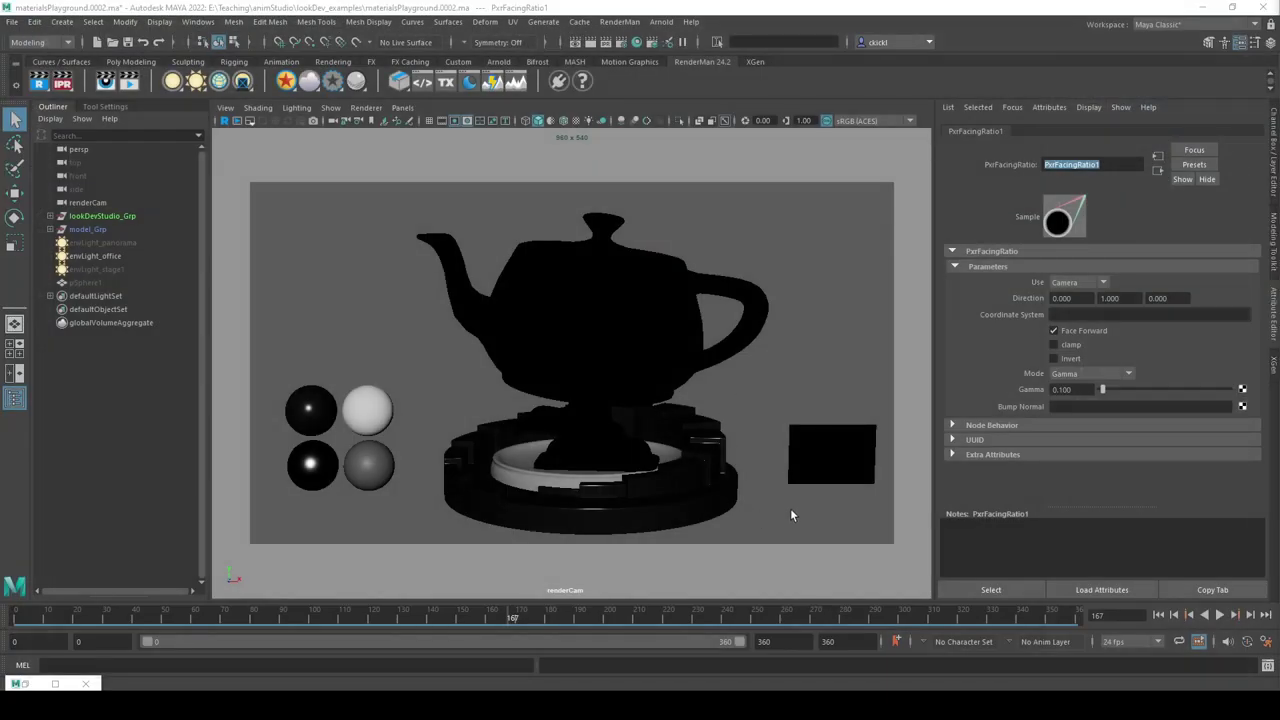